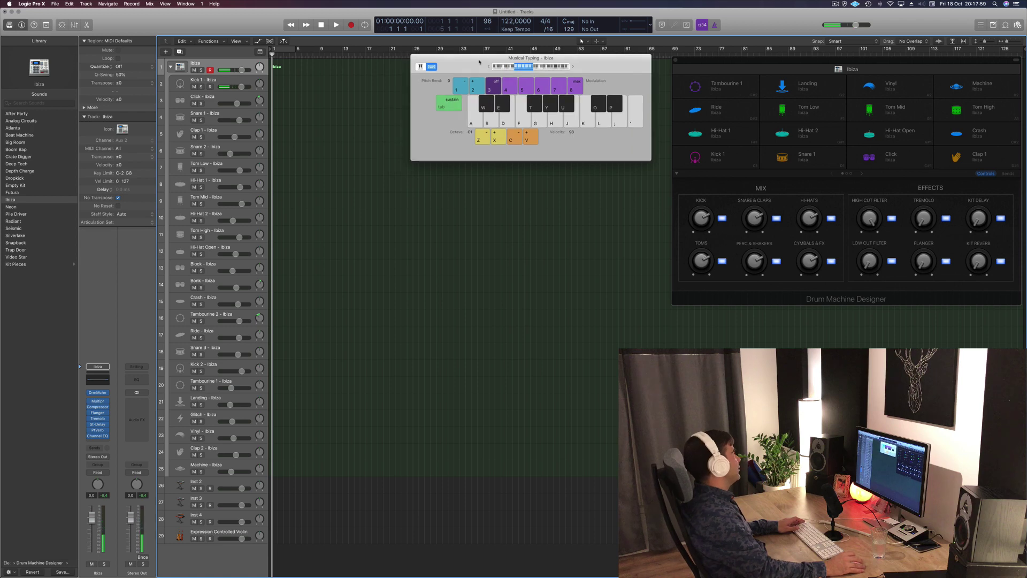
Step: Audition the Ibiza kit's kick sound with Musical Typing and reposition the Musical Typing window
key(a)
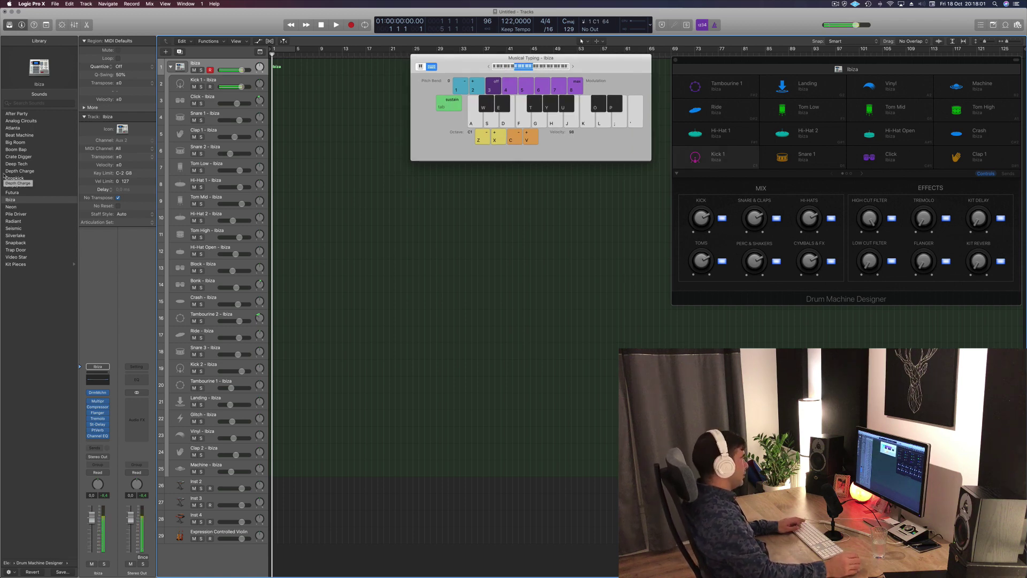
drag(602, 68, 732, 119)
key(a)
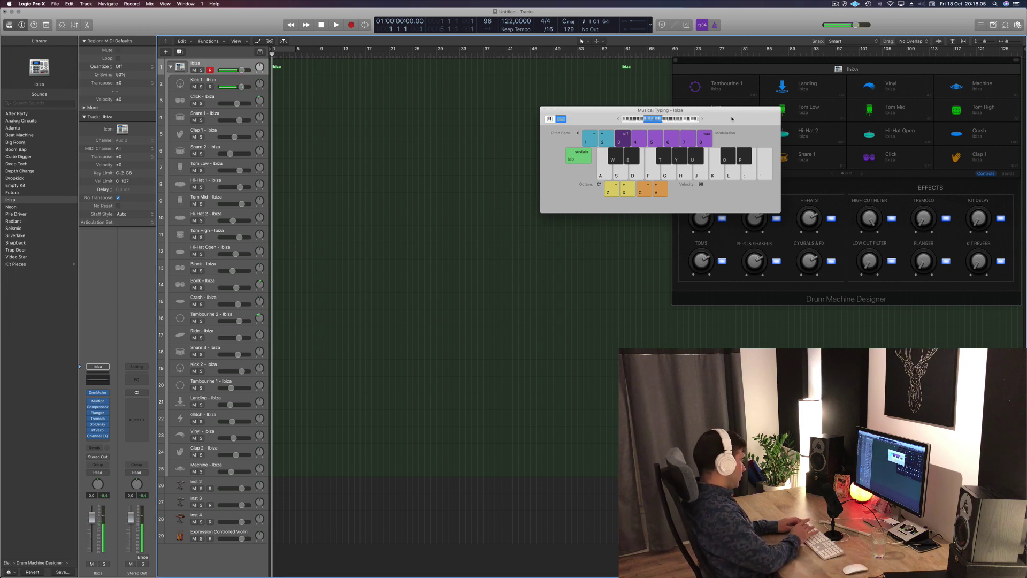
Step: Record four kick hits, one per beat, in bar 1 of the Ibiza track and stop recording
key(r)
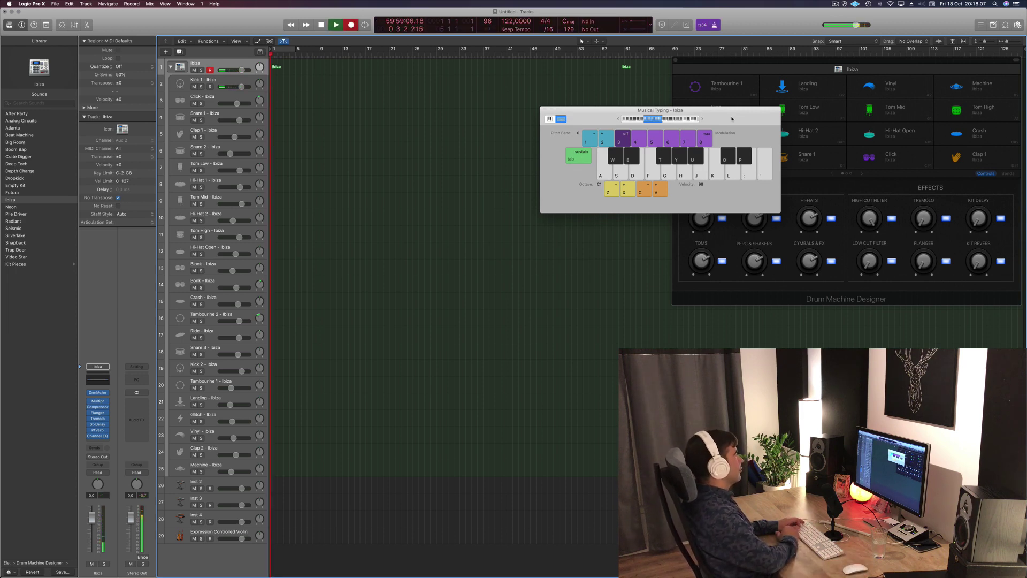
key(a)
key(a)
key(a)
key(a)
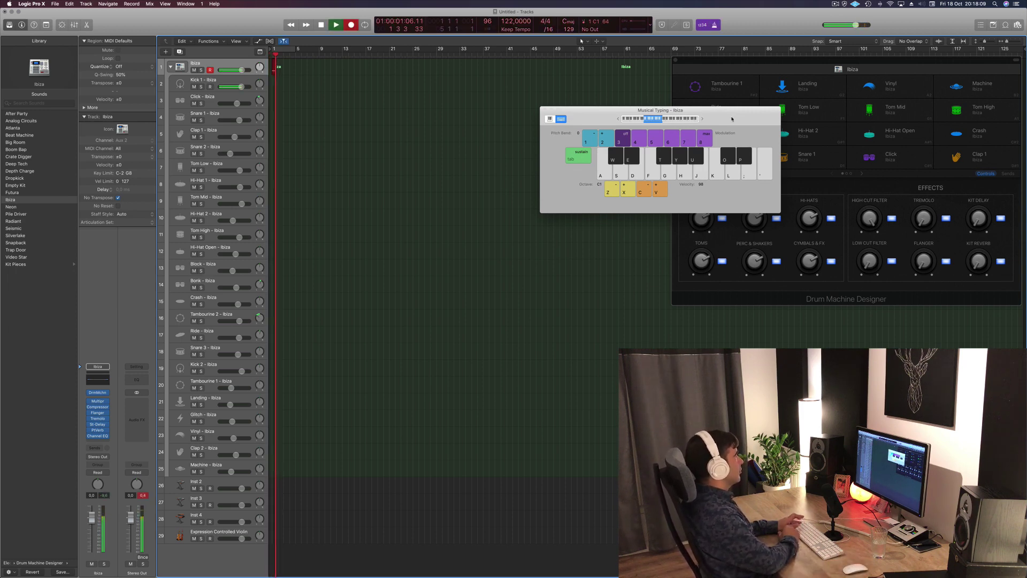
key(space)
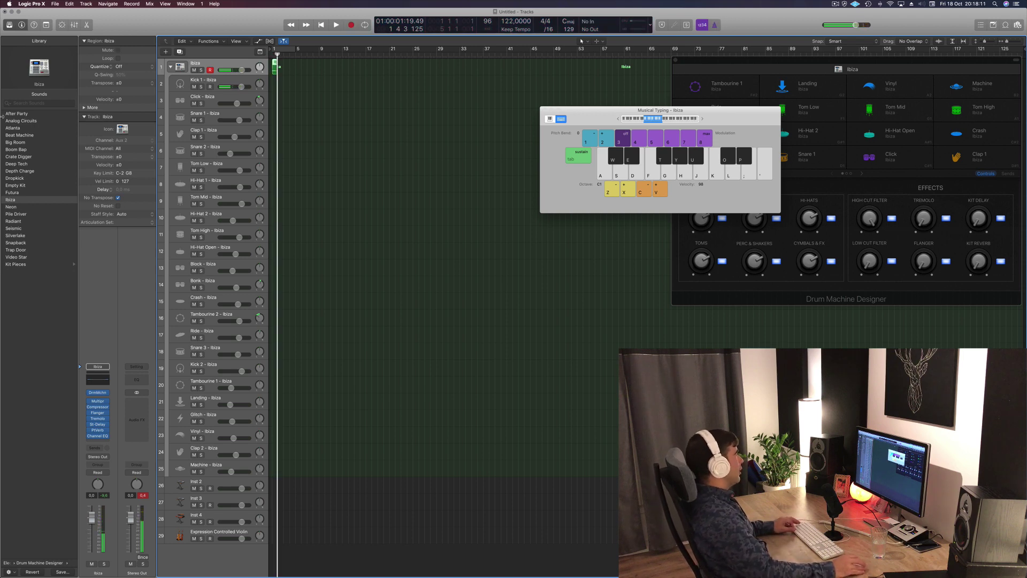
Step: Open the recorded kick region in the Piano Roll and quantize all four notes to 1/16 Note
scroll(325, 134, right, 10)
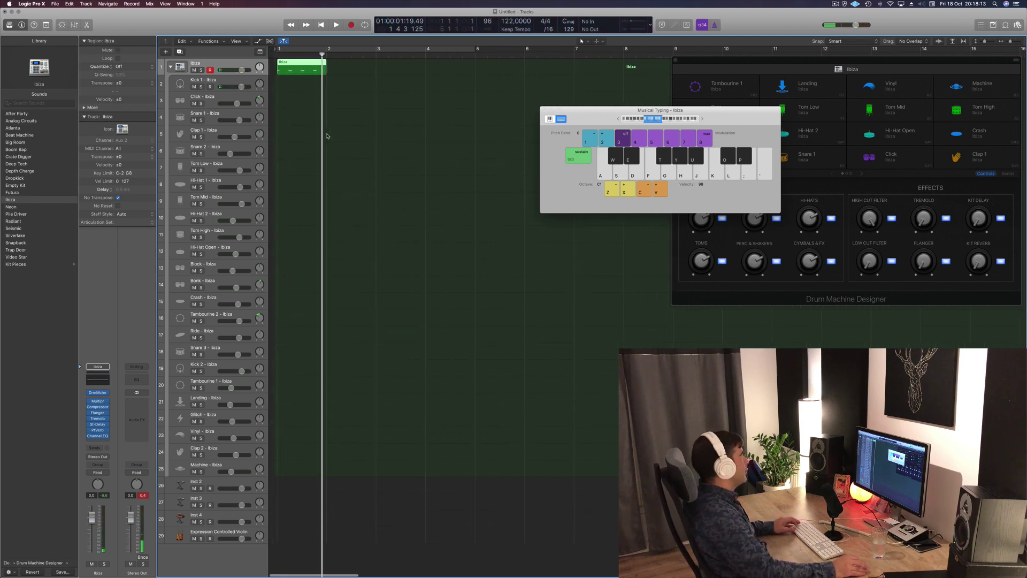
double_click(293, 63)
scroll(379, 482, down, 3)
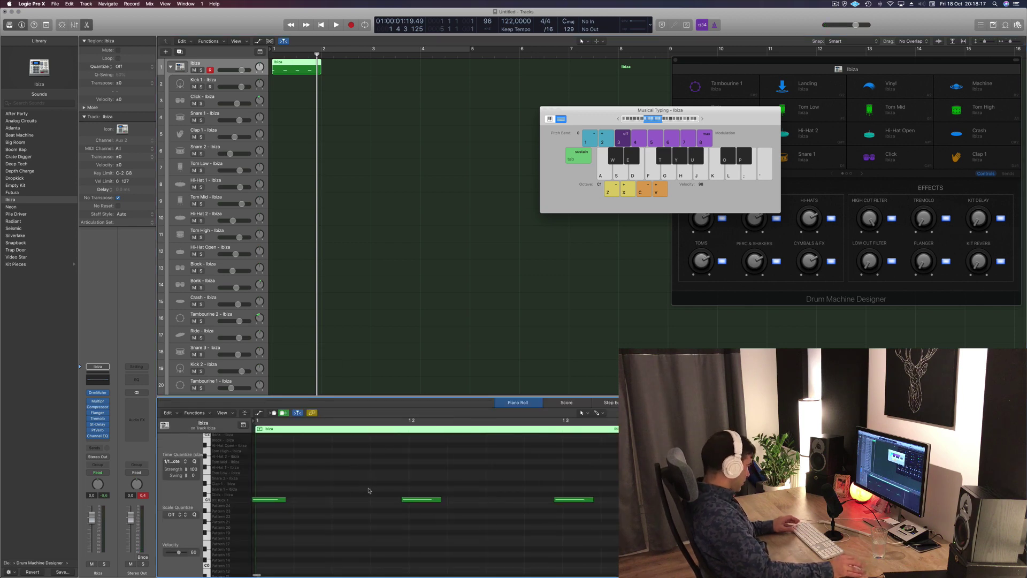
key(super+a)
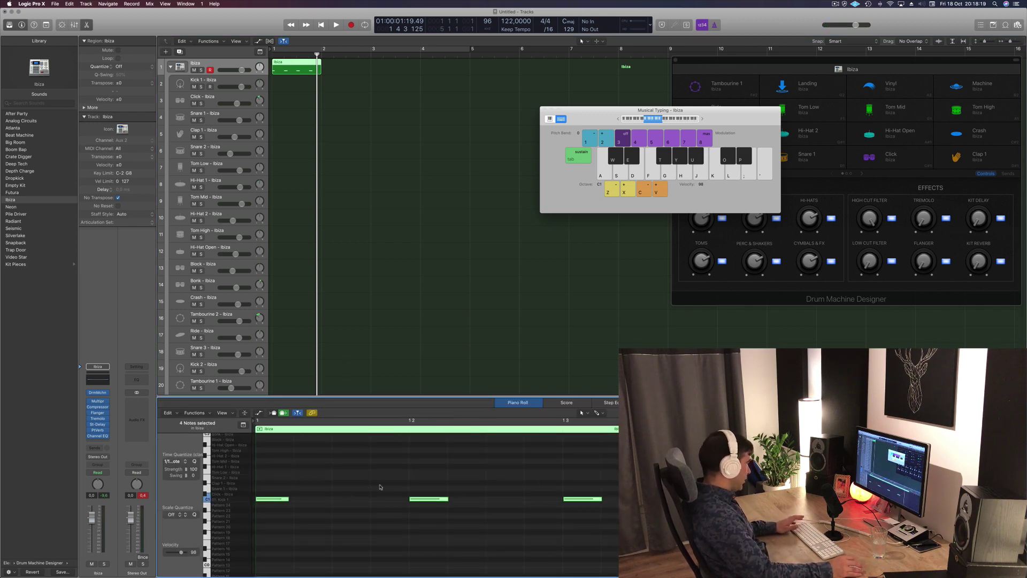
click(373, 479)
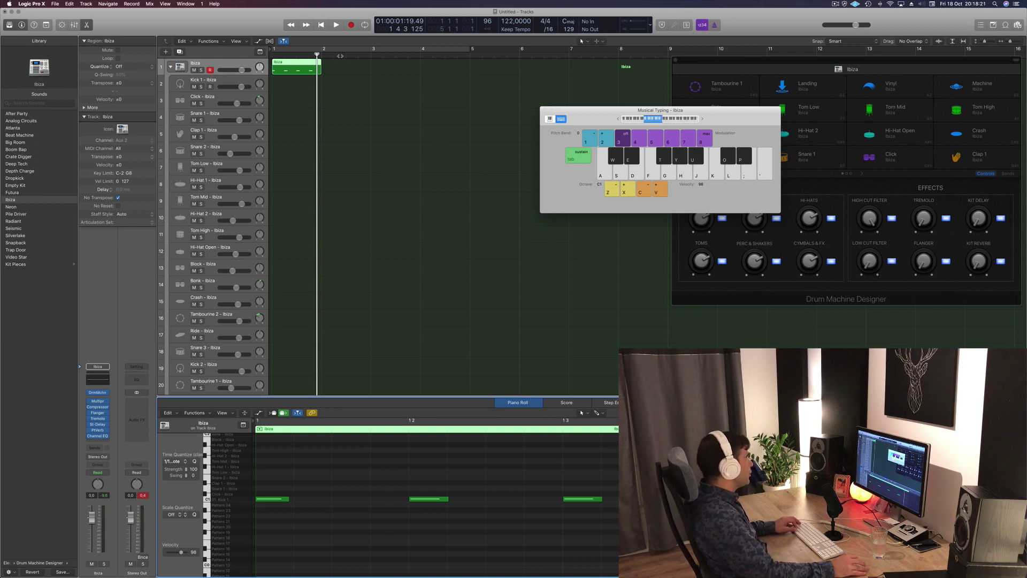
Step: Duplicate the kick region to fill bars 1 to 4 and place the regions on the Kick 1 track
drag(293, 63, 349, 64)
shift+click(286, 66)
drag(286, 67, 385, 82)
key(super+Left)
key(super+Left)
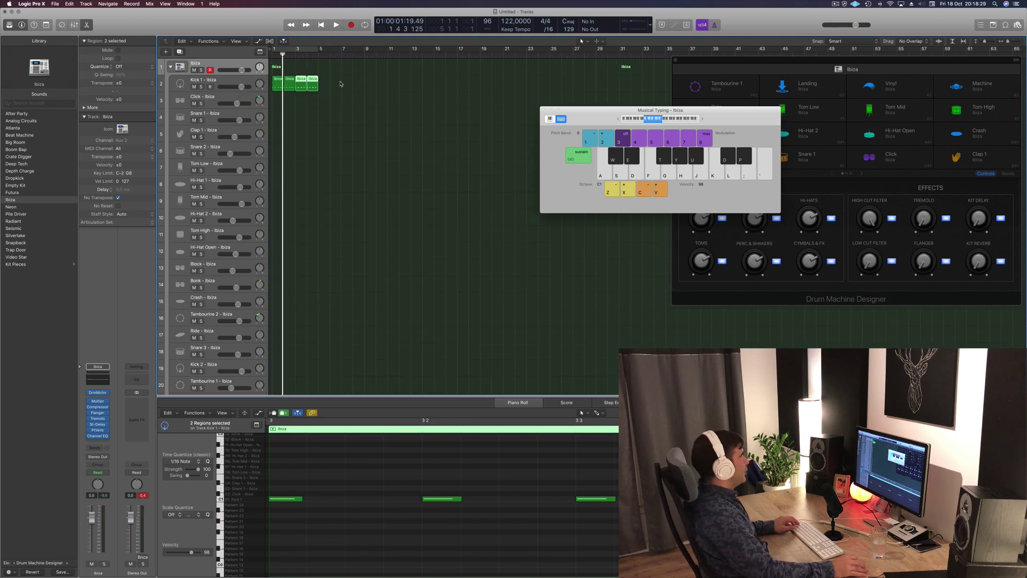
Step: Copy the four kick regions to bars 5 to 8 and audition them with the cycle range set over all eight bars
drag(274, 87, 366, 52)
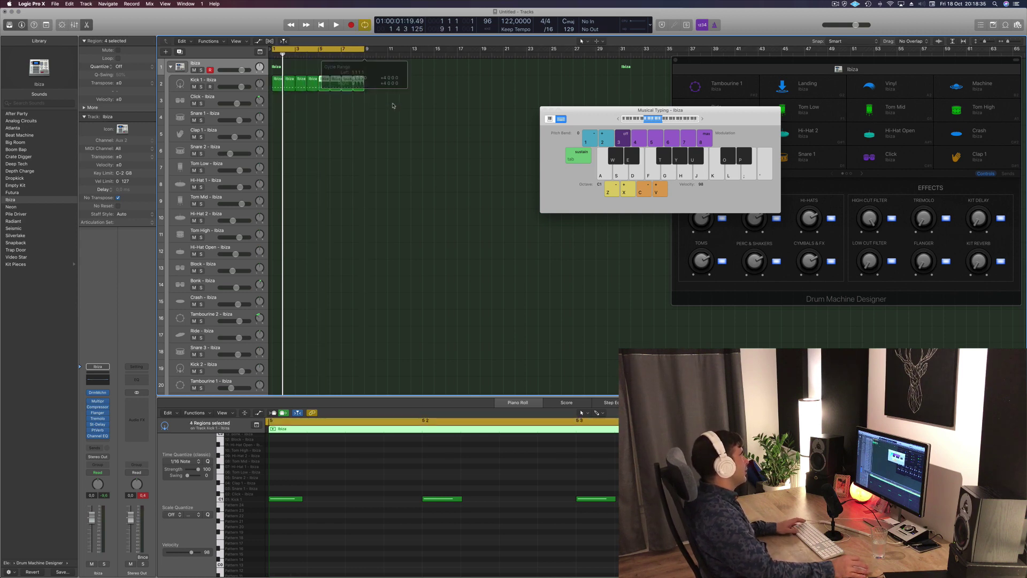
key(space)
key(space)
drag(595, 111, 585, 111)
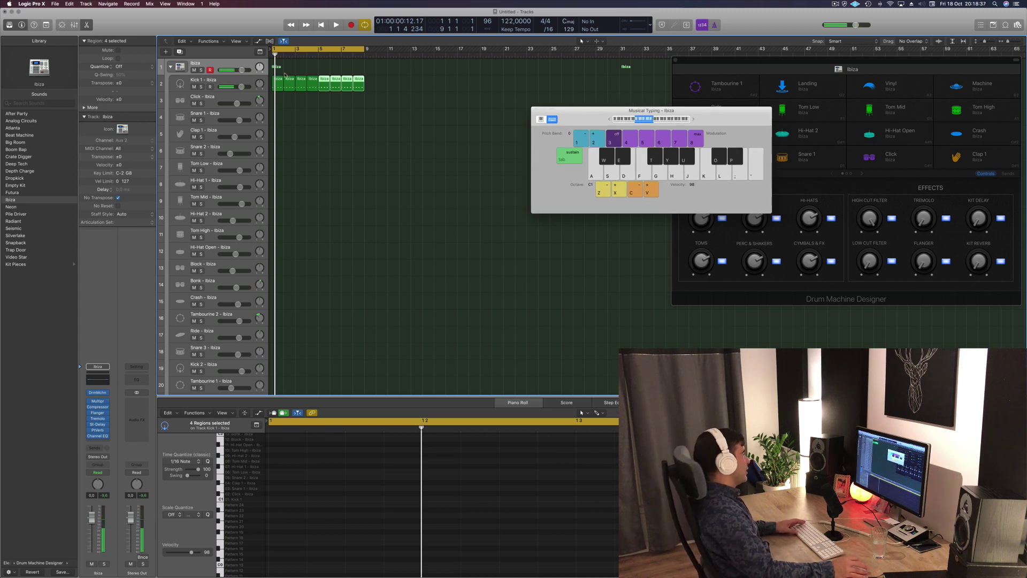
click(389, 115)
key(space)
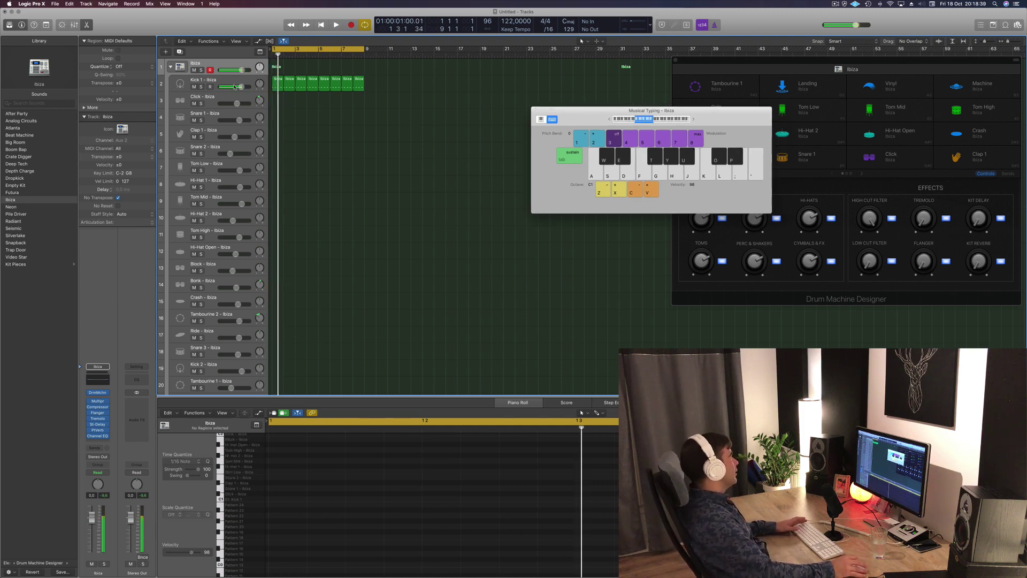
key(Down)
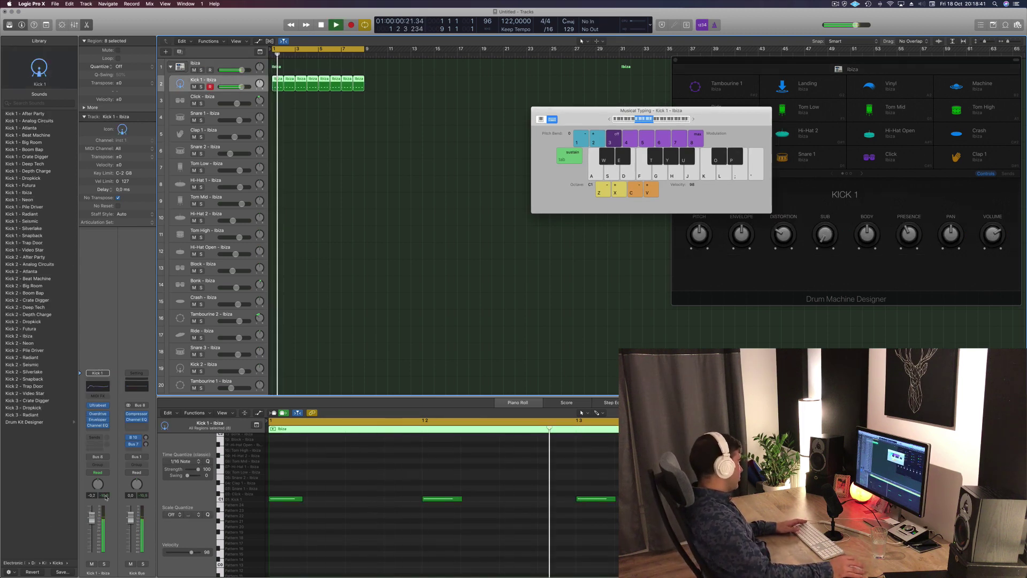
click(320, 142)
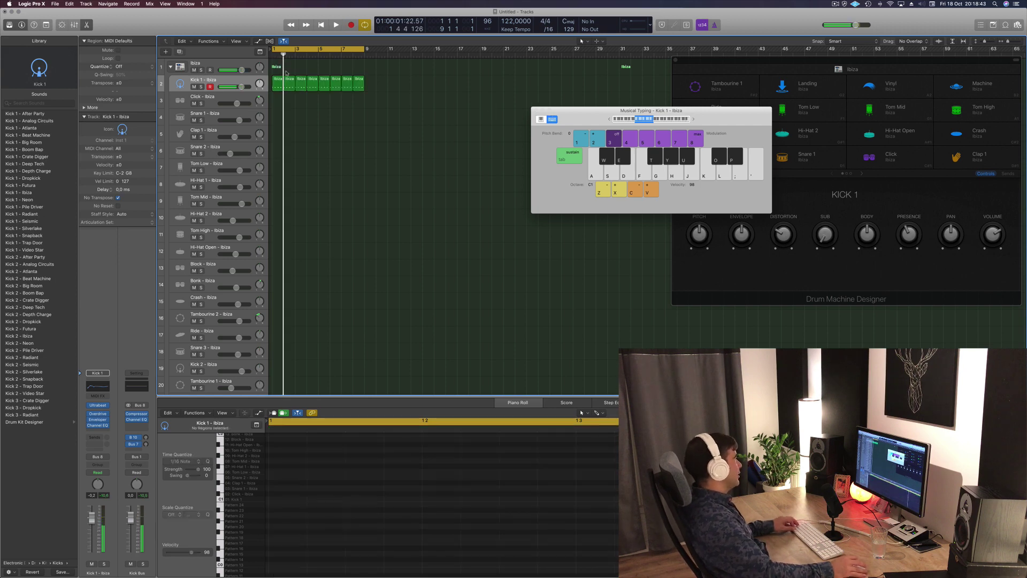
Step: Copy the first Kick 1 region to bar 1 of the Click track and transpose its four notes up one semitone
click(279, 82)
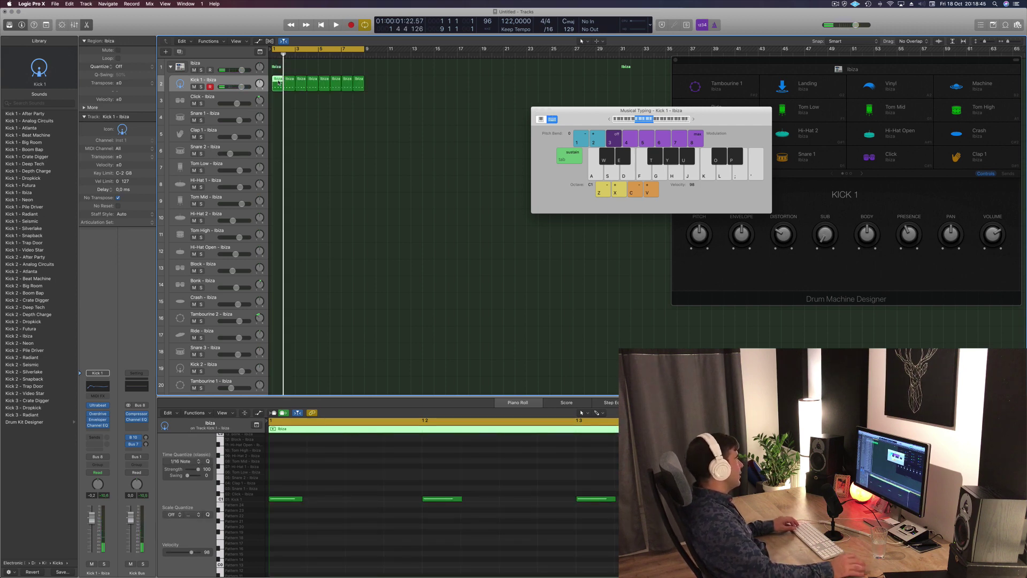
drag(279, 81, 278, 98)
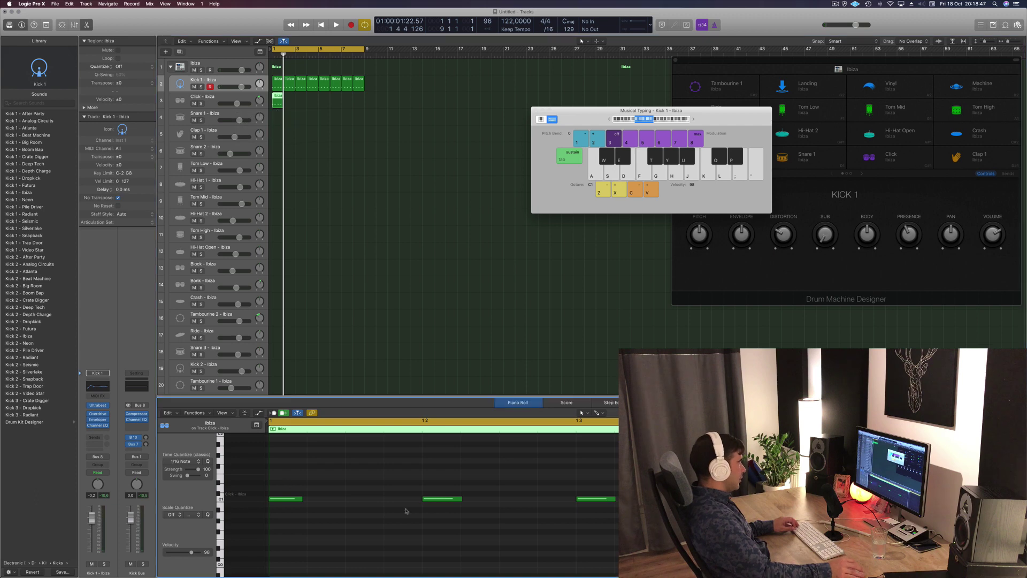
key(super+a)
key(alt+Up)
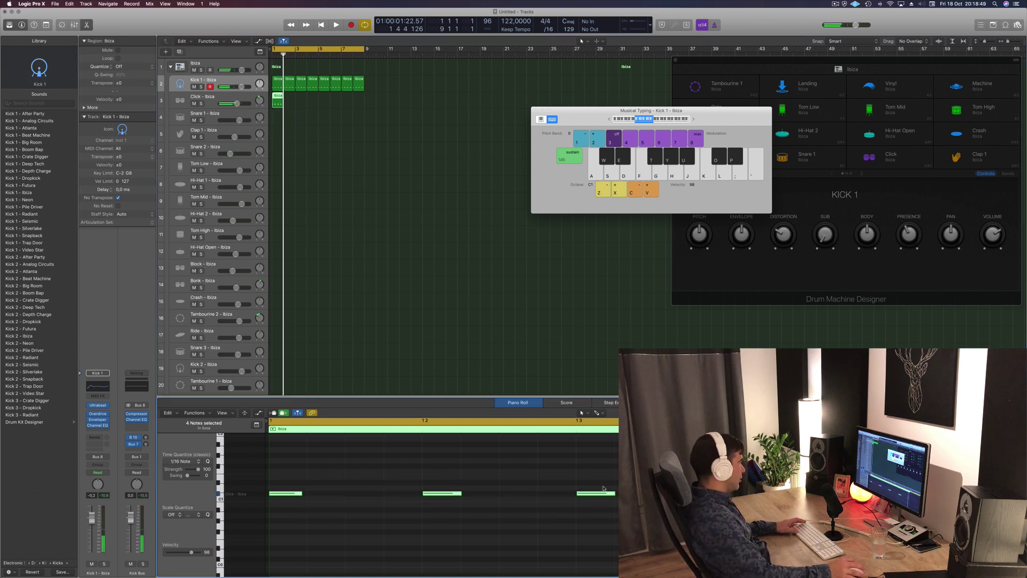
Step: Shift the four Click notes half a beat later onto the off-beats and play the pattern
drag(618, 471, 367, 499)
key(space)
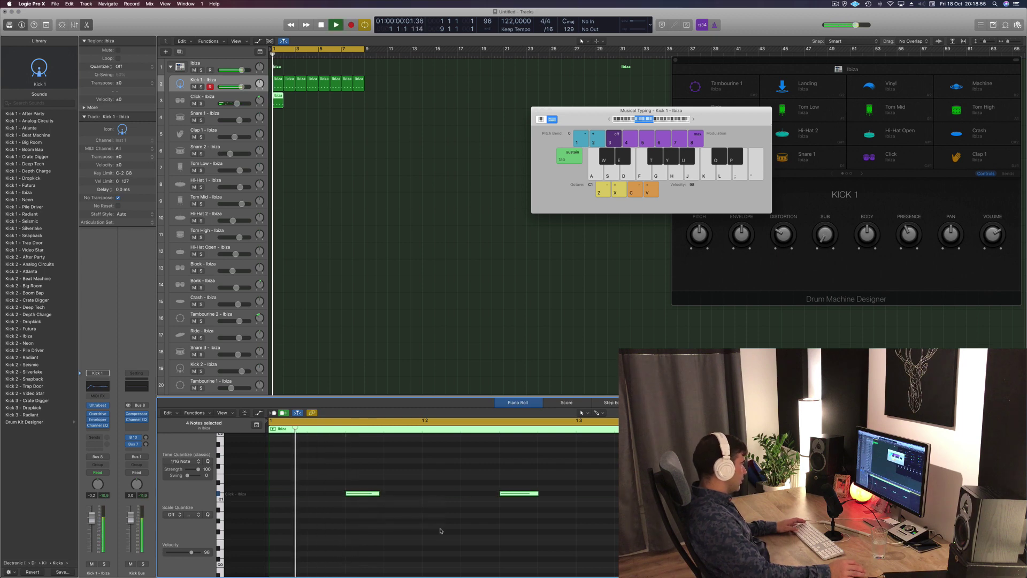
key(space)
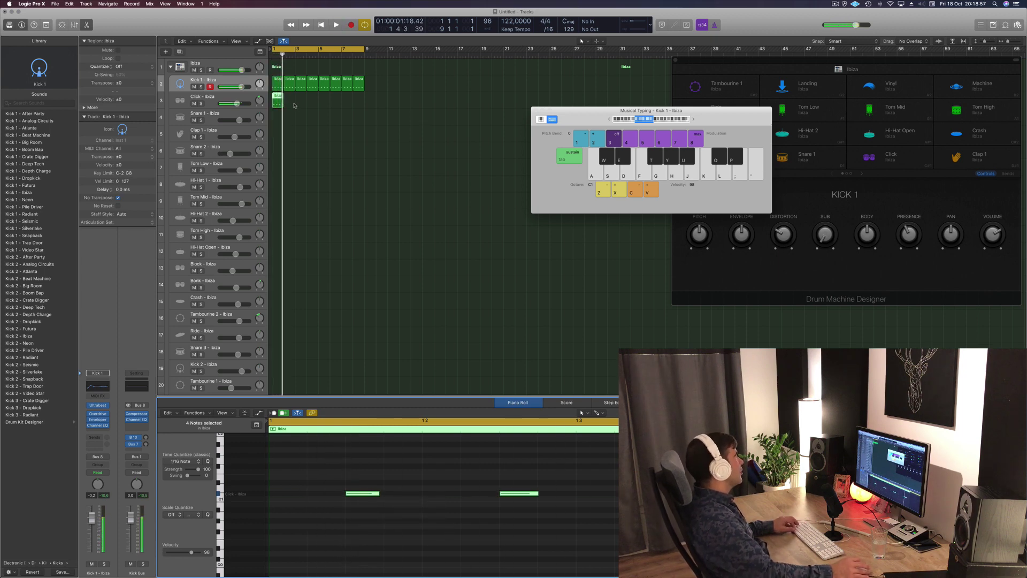
Step: Duplicate the Click region across bars 1 to 8 and copy one region to bar 1 of the Snare 1 track
drag(276, 98, 279, 121)
key(space)
key(space)
key(space)
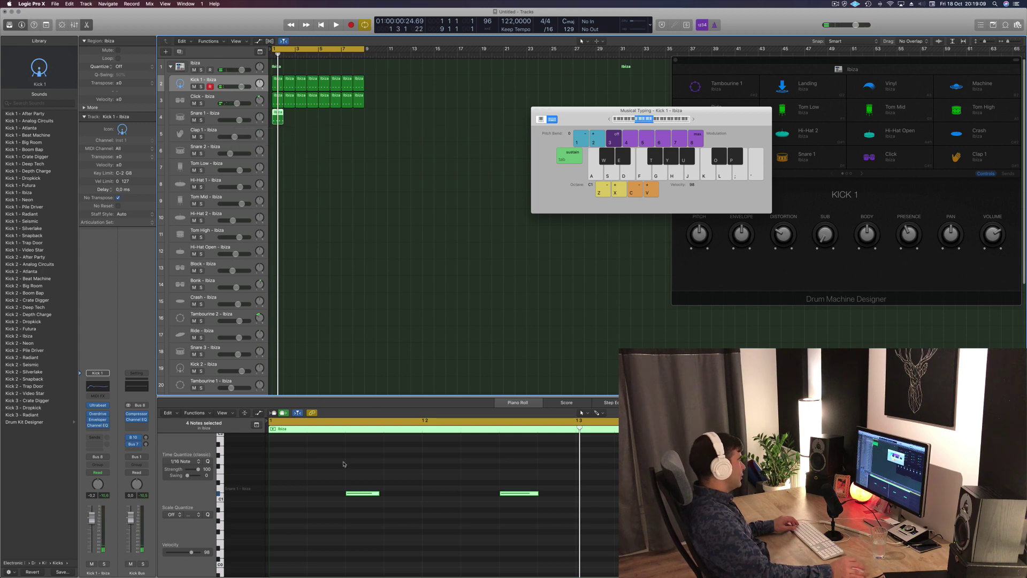
scroll(336, 481, down, 3)
key(space)
key(space)
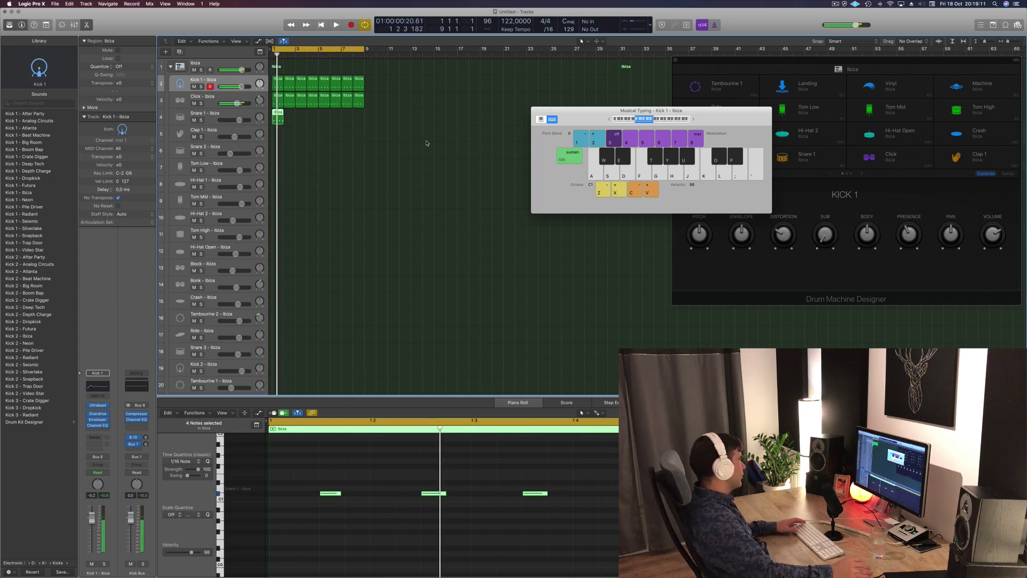
Step: Transpose the four notes in the Snare 1 region up one semitone and play the pattern
drag(302, 482, 618, 509)
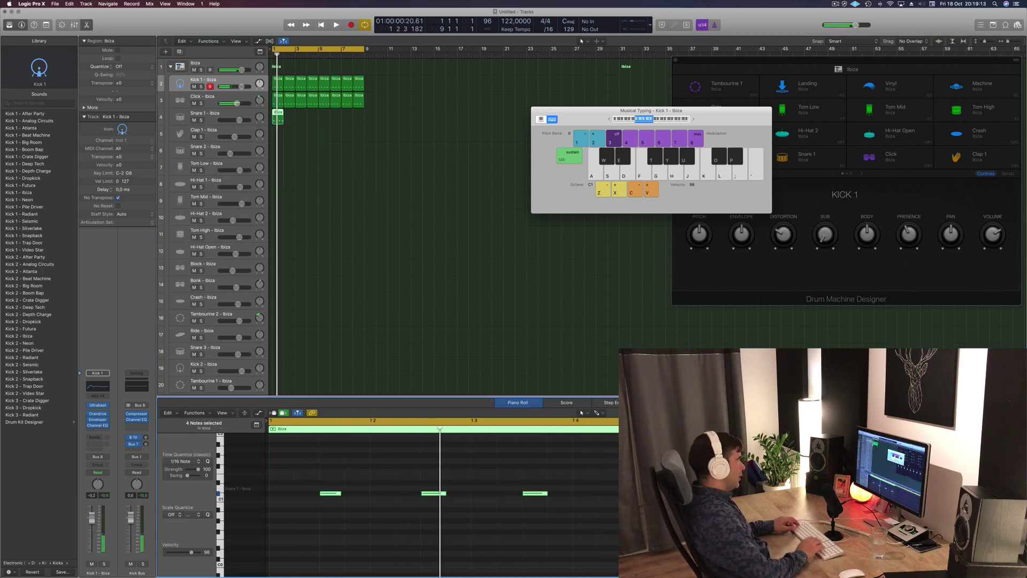
key(alt+Up)
key(space)
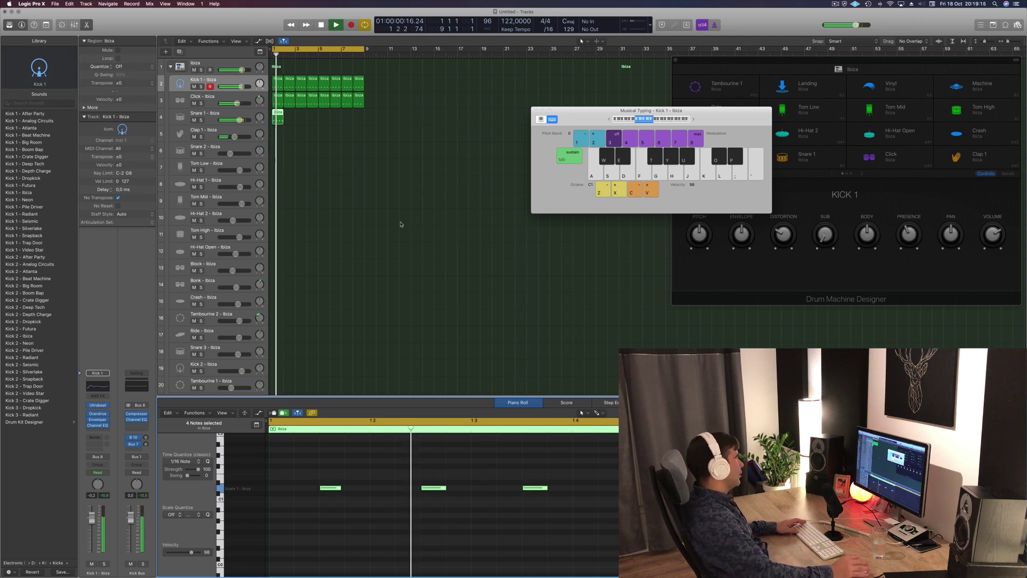
Step: Move the four Snare 1 notes half a beat earlier so they start on the beats
drag(305, 459, 560, 523)
drag(325, 490, 278, 489)
key(space)
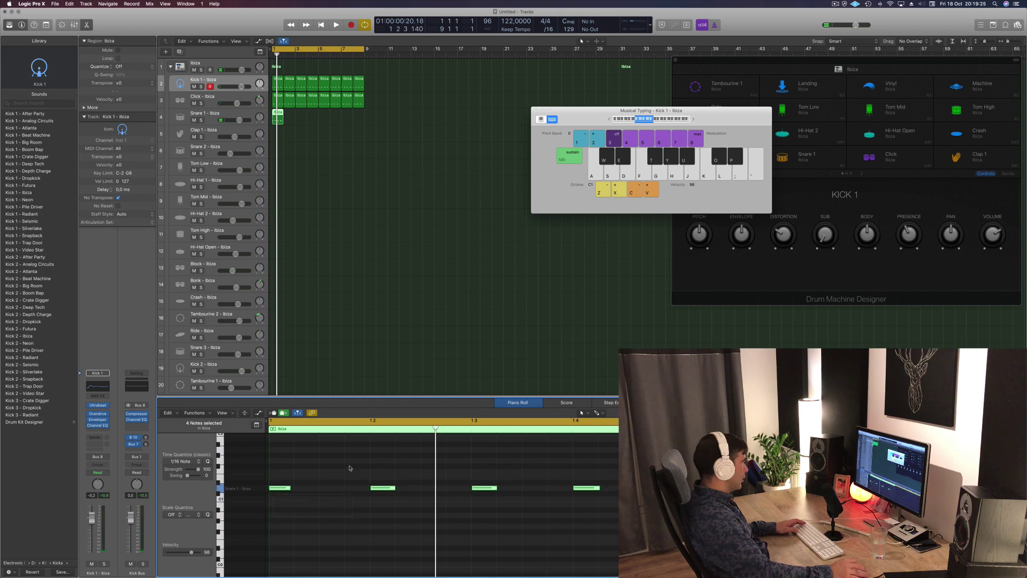
Step: Move the Snare 1 notes another half beat earlier onto the off-beats and delete the leading note
drag(371, 489, 280, 496)
key(space)
key(space)
key(space)
click(292, 472)
key(BackSpace)
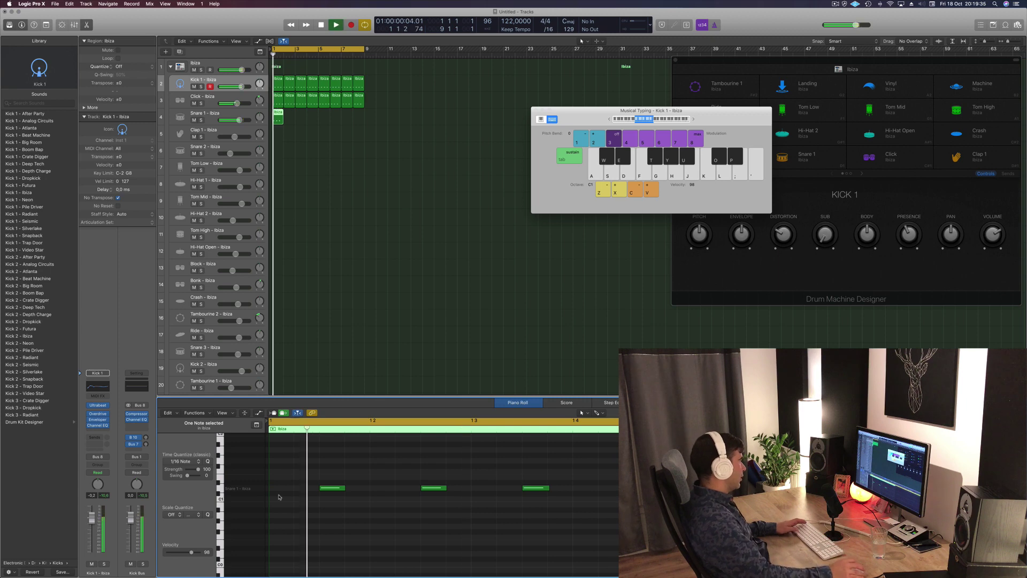
key(space)
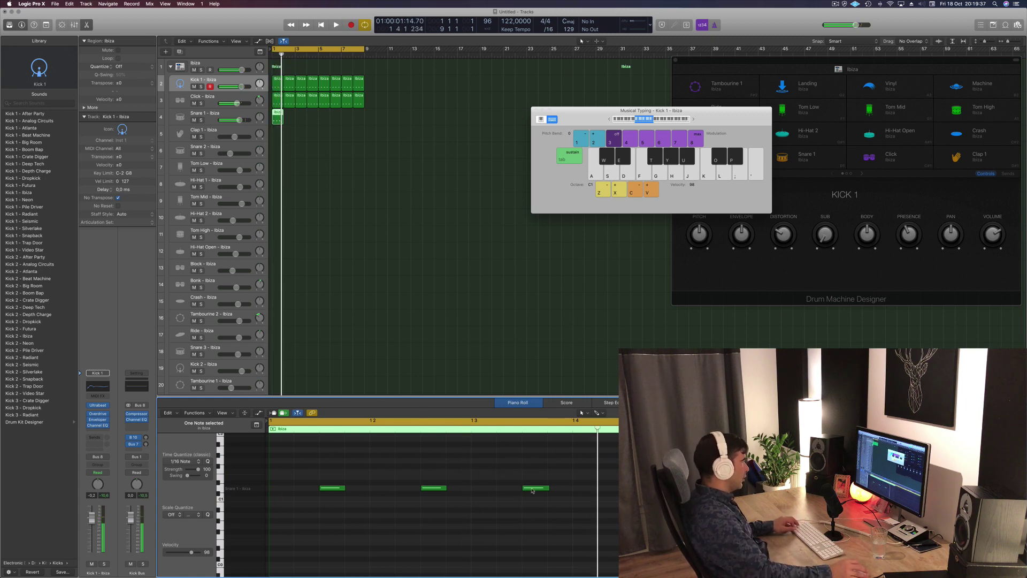
drag(534, 492, 609, 491)
key(space)
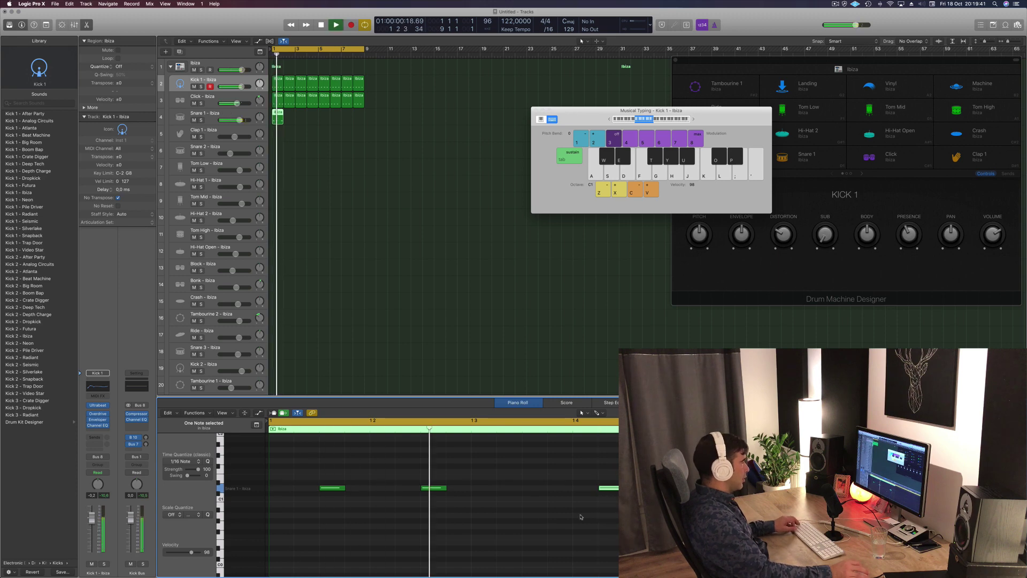
key(space)
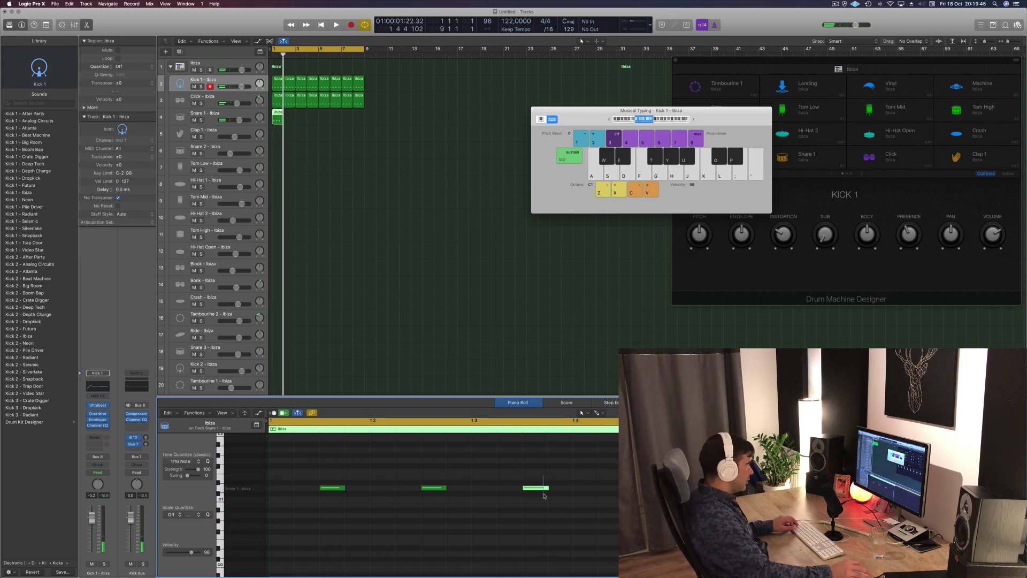
Step: Remove the middle note of the Snare 1 pattern and duplicate the region to fill bars 1 to 4
mouse_move(538, 492)
mouse_down()
mouse_move(620, 491)
mouse_move(527, 488)
mouse_up()
key(space)
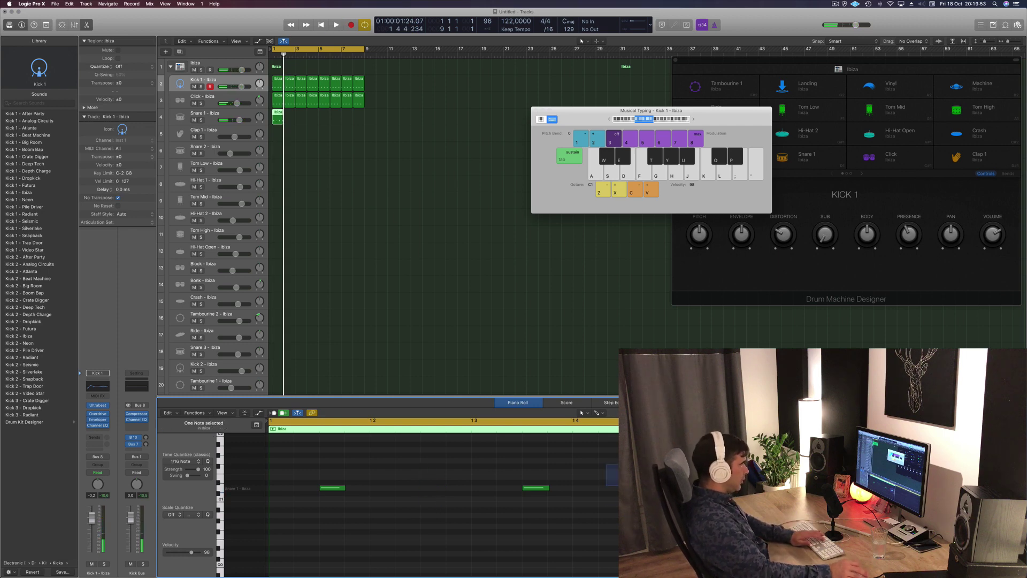
key(Return)
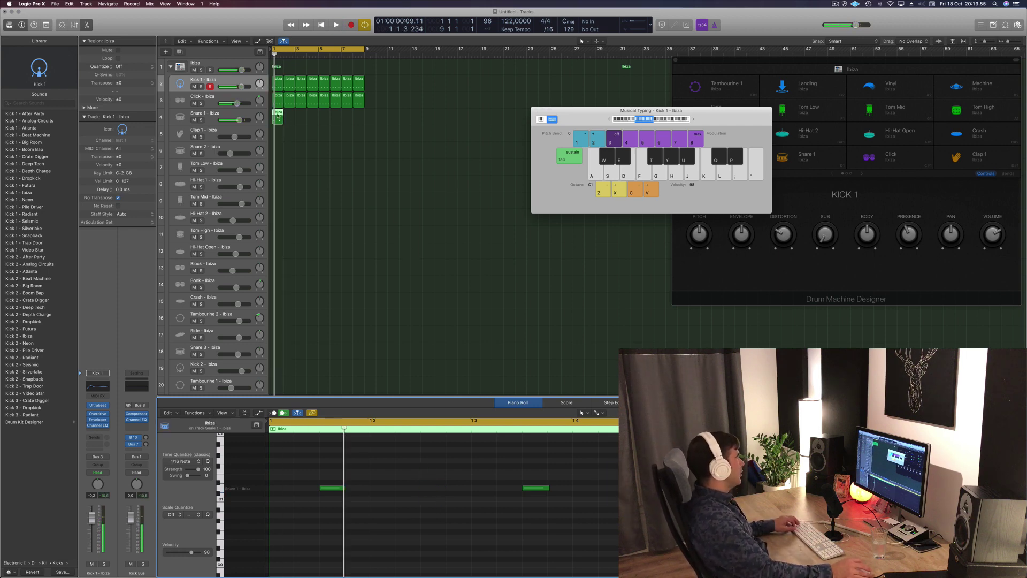
drag(277, 115, 290, 117)
drag(314, 119, 337, 117)
key(space)
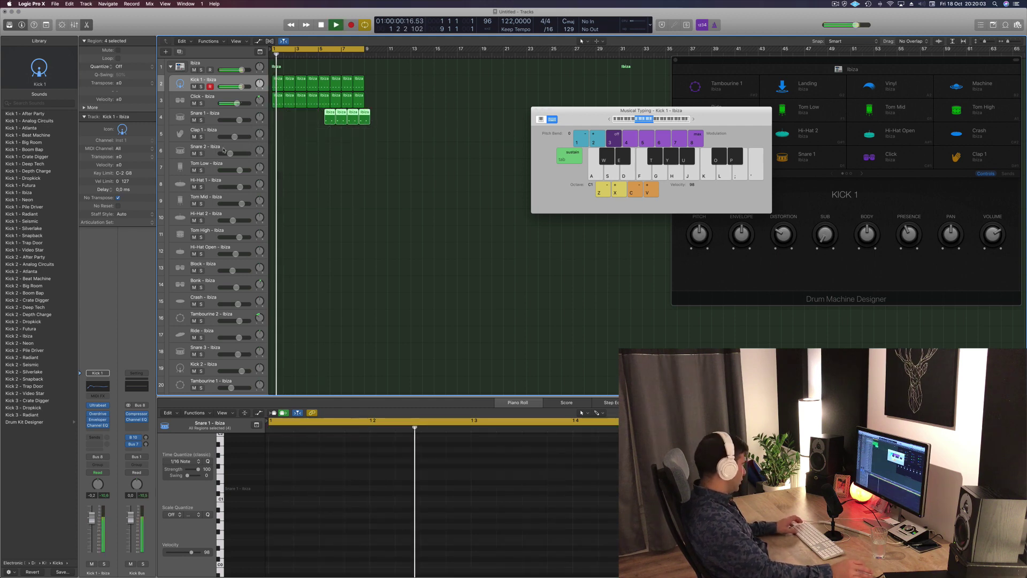
key(space)
key(ctrl+z)
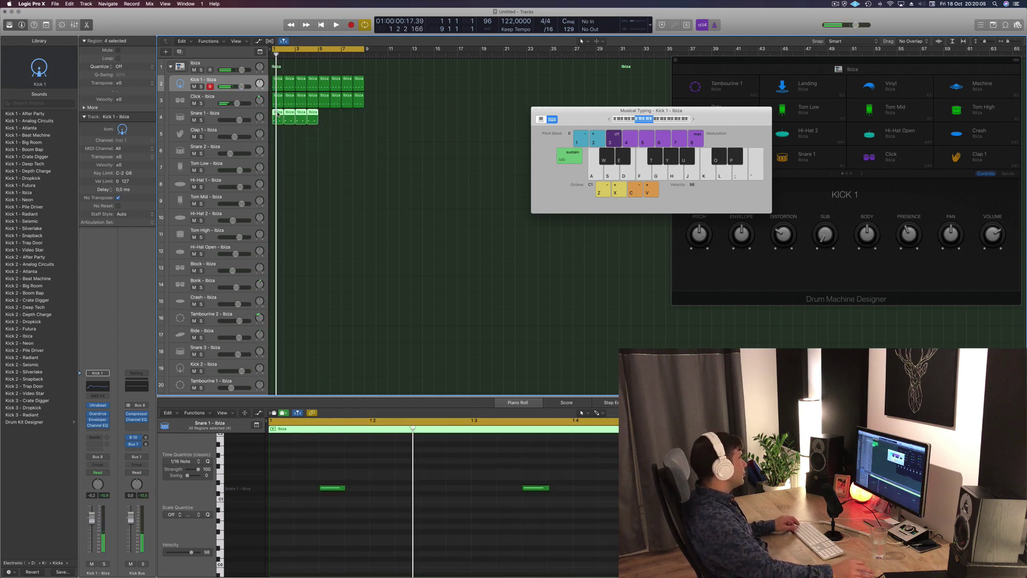
Step: Copy the four Snare 1 regions to bars 5 to 8 and set the track's volume to -3.5 dB during playback
drag(277, 115, 325, 116)
key(space)
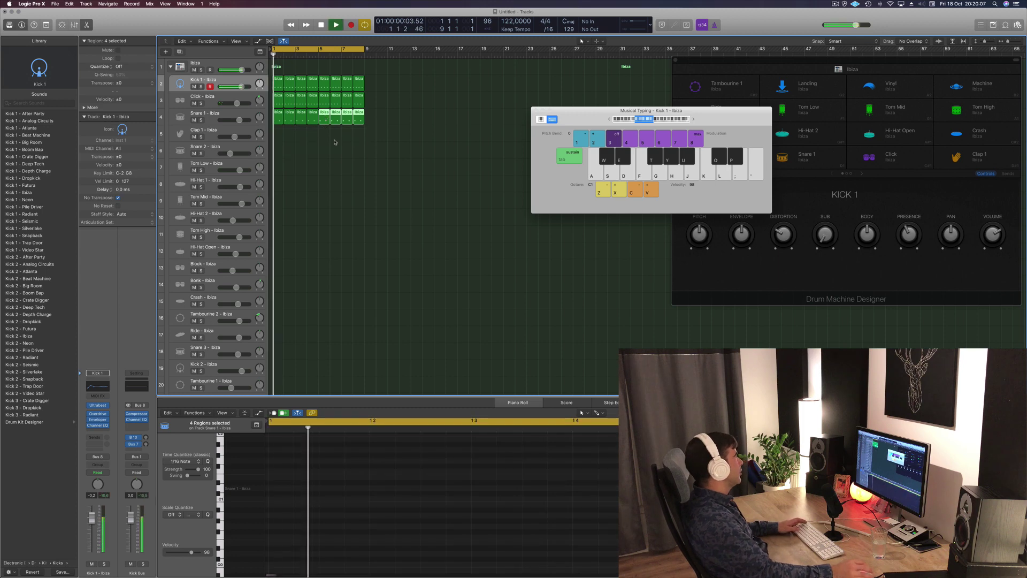
click(236, 119)
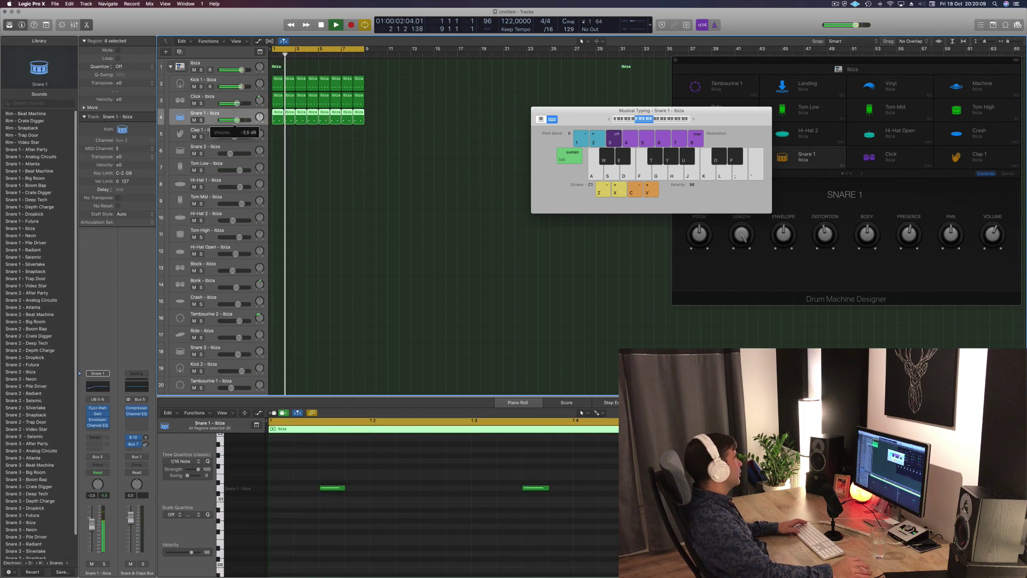
Step: Lower the Snare 1 track volume during playback and join its eight regions into a single eight-bar region
drag(236, 120, 228, 121)
key(space)
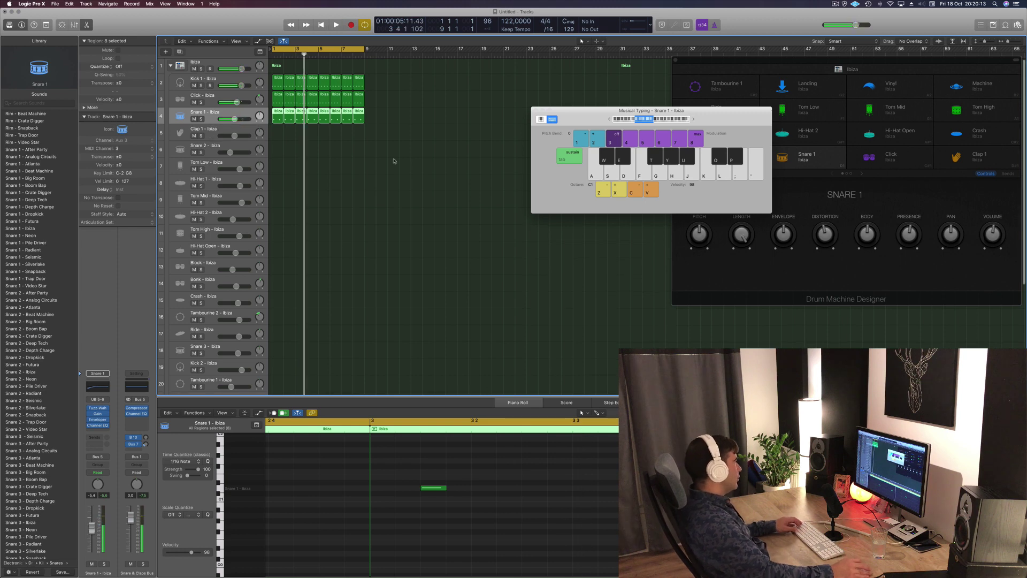
click(278, 122)
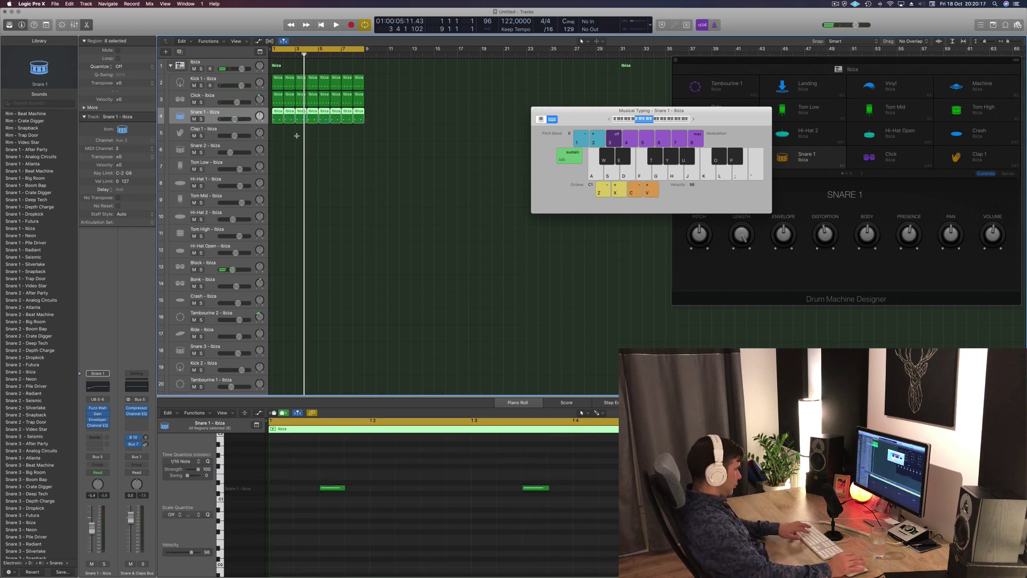
key(super+k)
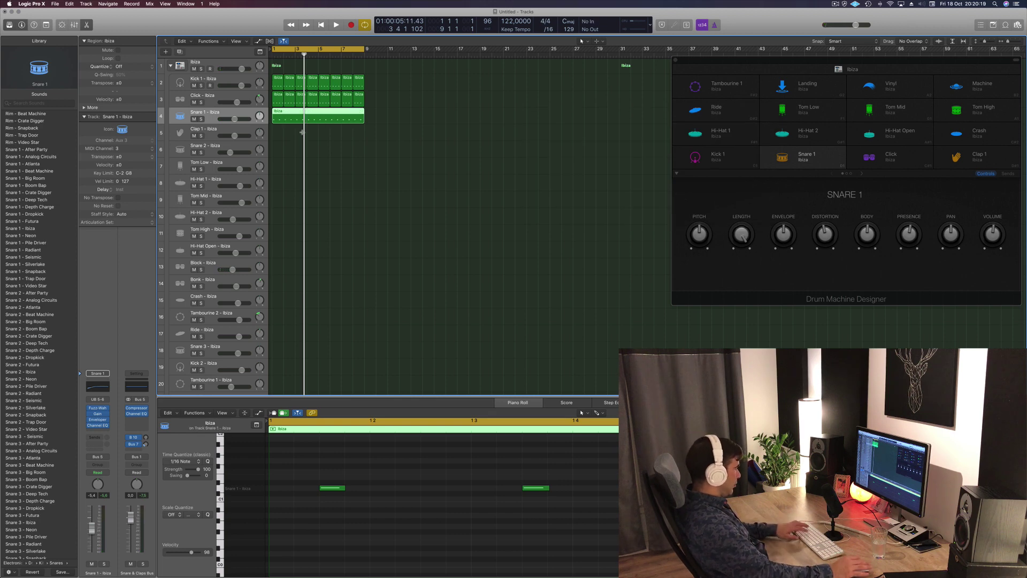
key(super+k)
click(430, 525)
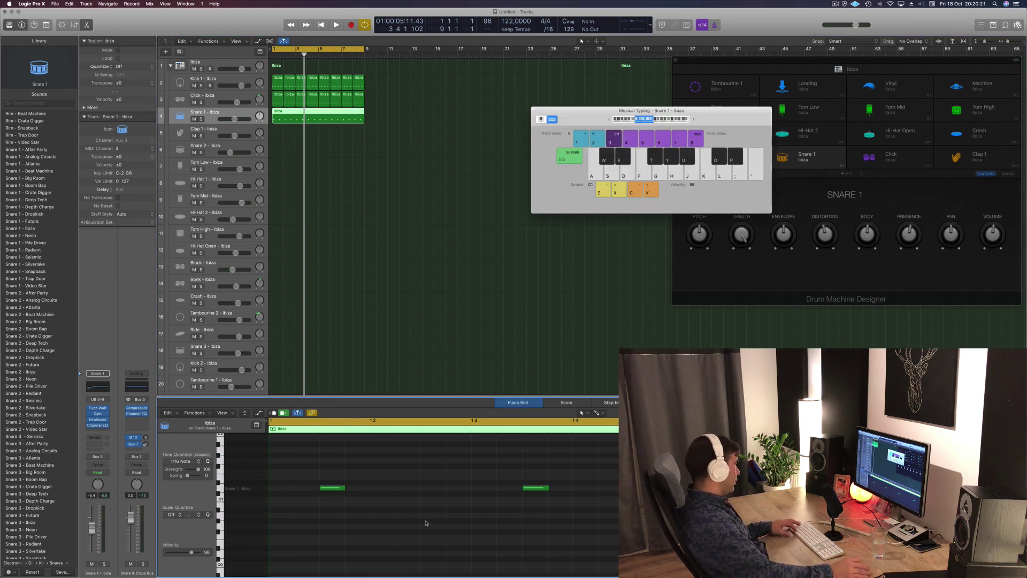
Step: Audition all Snare 1 notes shifted half a beat earlier, undo the shift and play the original pattern
drag(293, 488, 273, 488)
key(space)
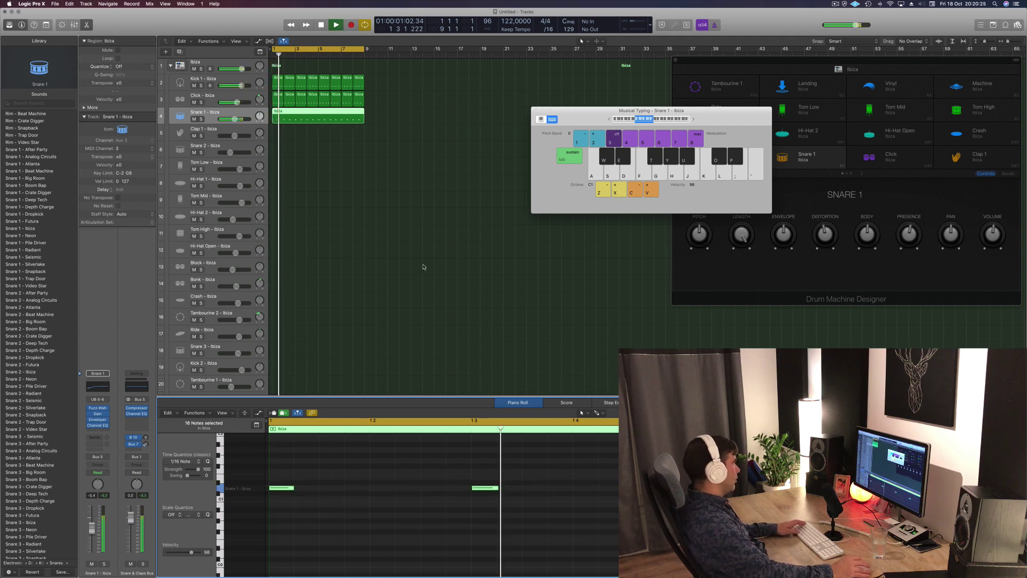
key(space)
key(super+z)
key(space)
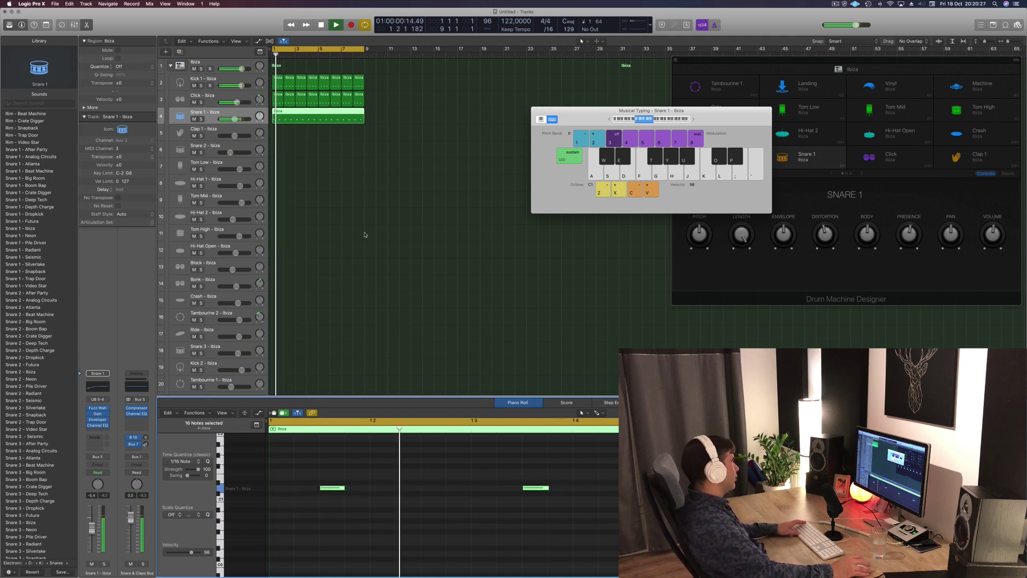
key(space)
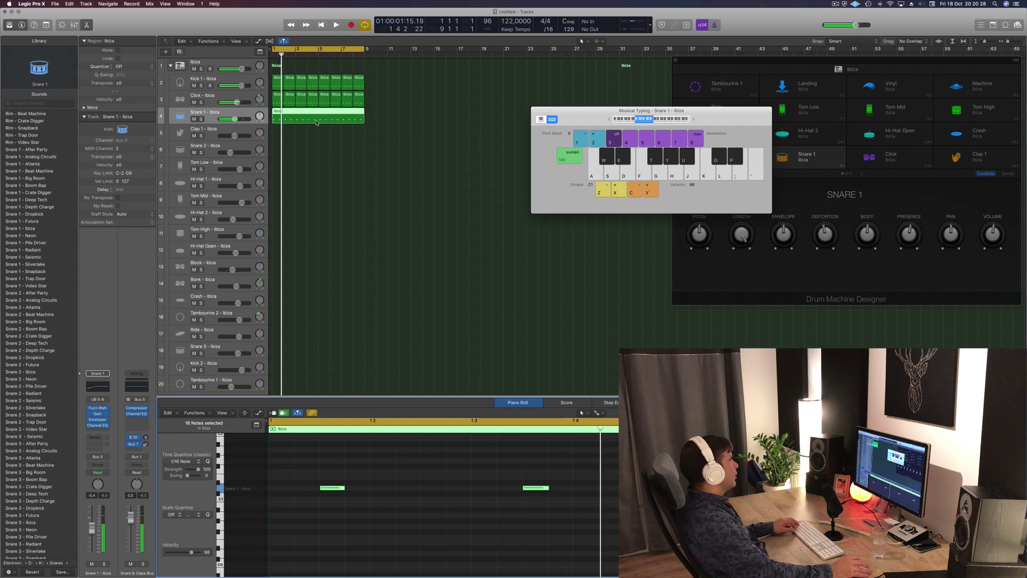
Step: Copy the first Click region to bar 1 of the Hi-Hat 1 track, raise its notes in pitch and audition them
click(277, 102)
drag(275, 96, 271, 182)
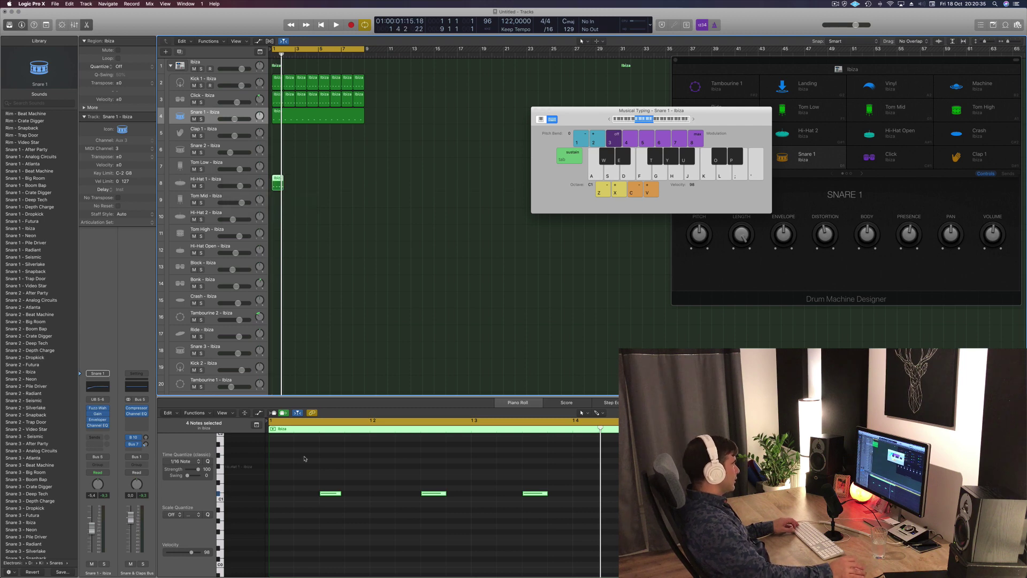
drag(303, 456, 658, 538)
mouse_move(331, 495)
mouse_down()
mouse_move(331, 482)
mouse_move(305, 476)
mouse_move(330, 480)
mouse_up()
key(space)
key(space)
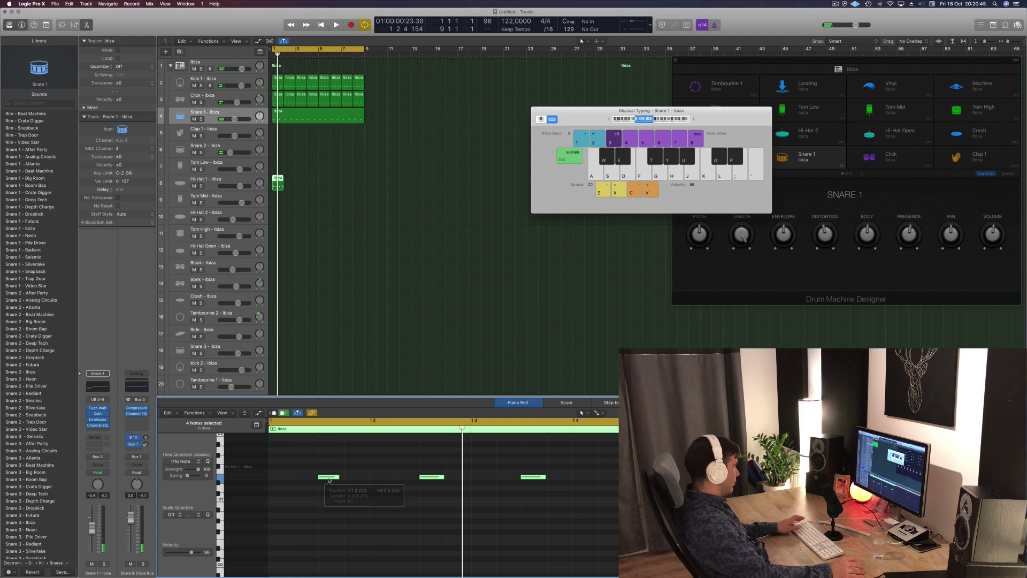
key(space)
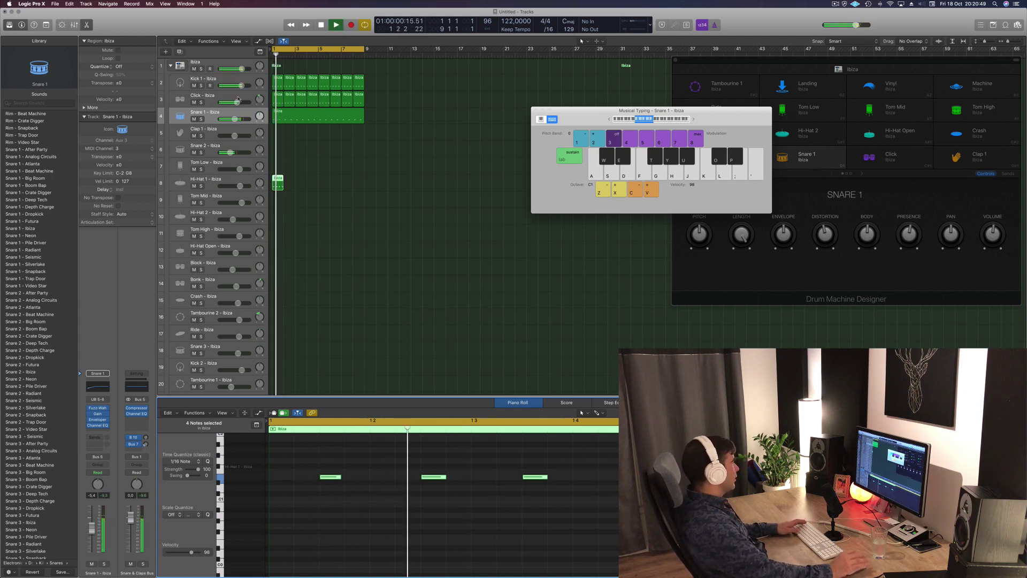
key(space)
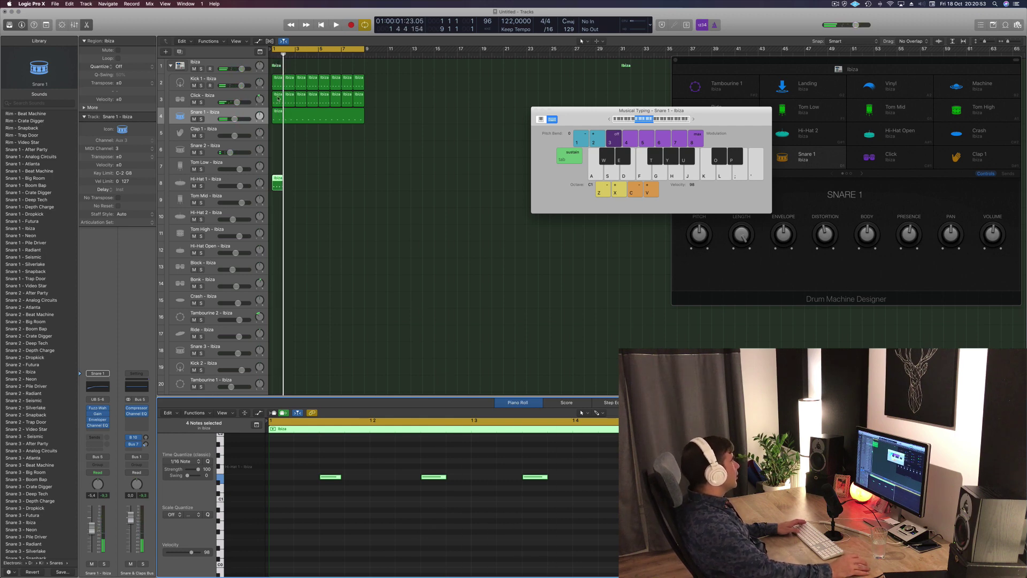
Step: Move the first Snare 1 note half a beat later onto beat 2 of bar 1 and audition it
click(278, 122)
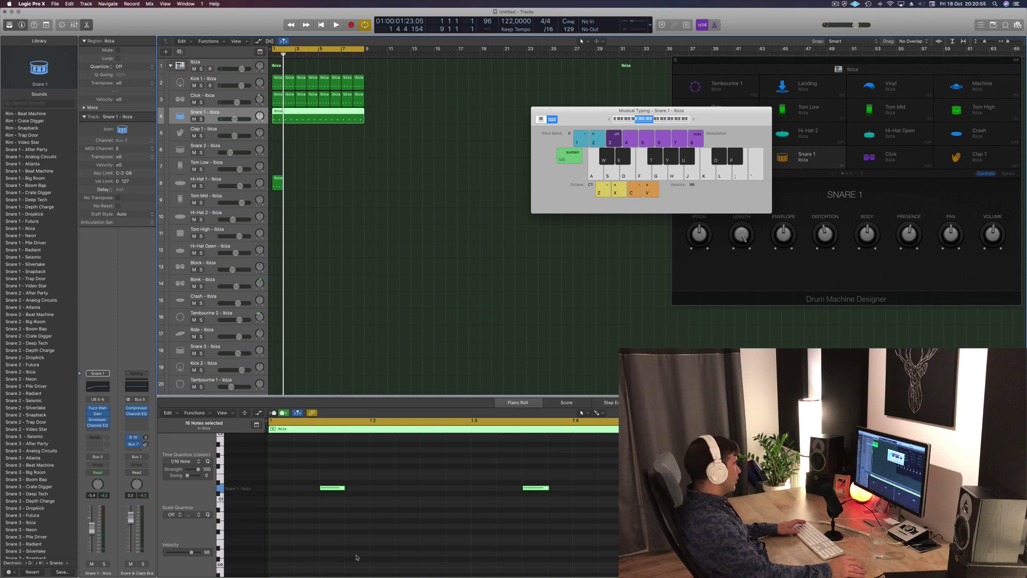
key(space)
click(327, 481)
drag(327, 488, 375, 488)
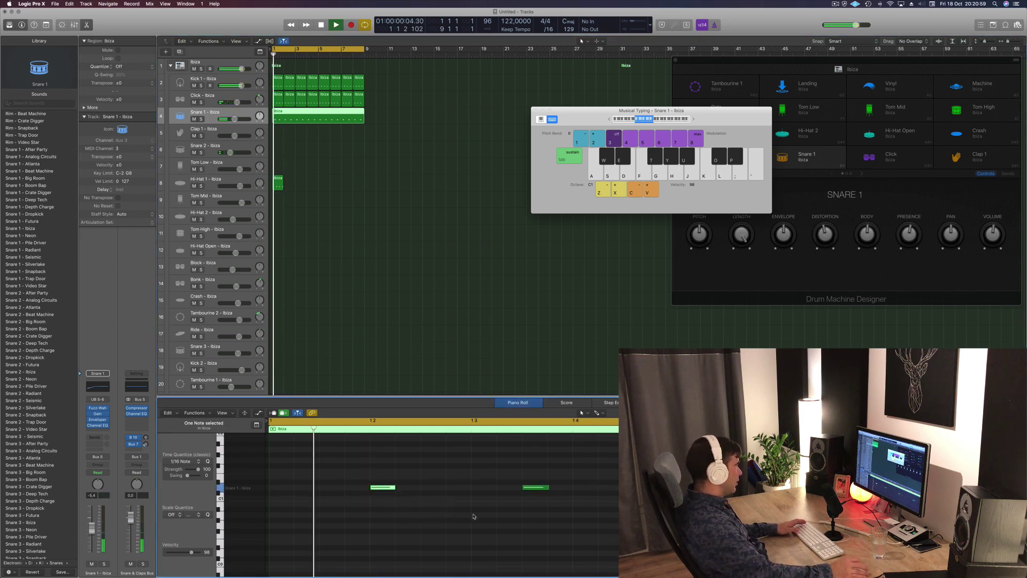
key(space)
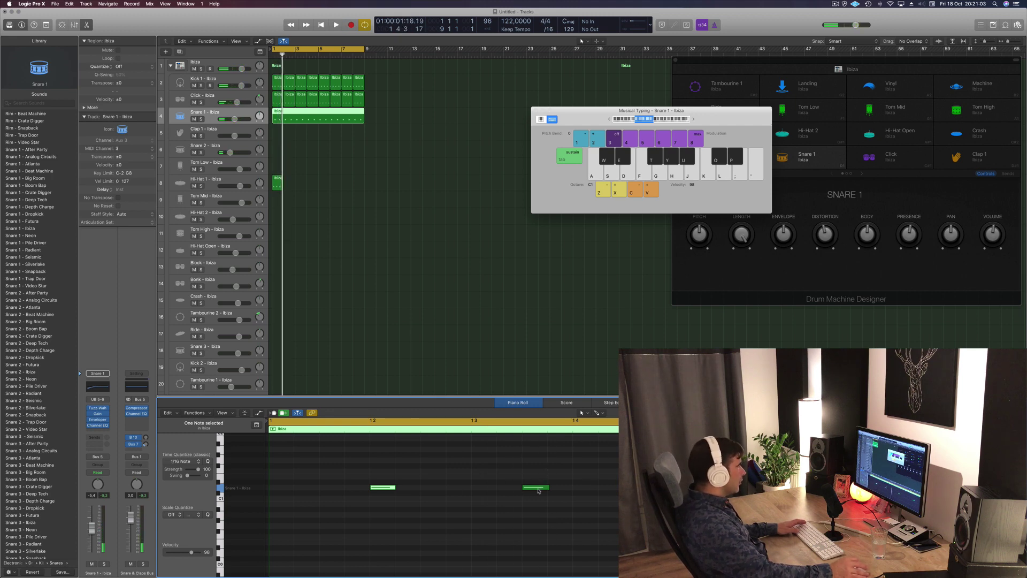
Step: Audition the second Snare 1 note of bar 1 on beat 3, and move it one beat further to beat 4
drag(538, 490, 488, 490)
key(space)
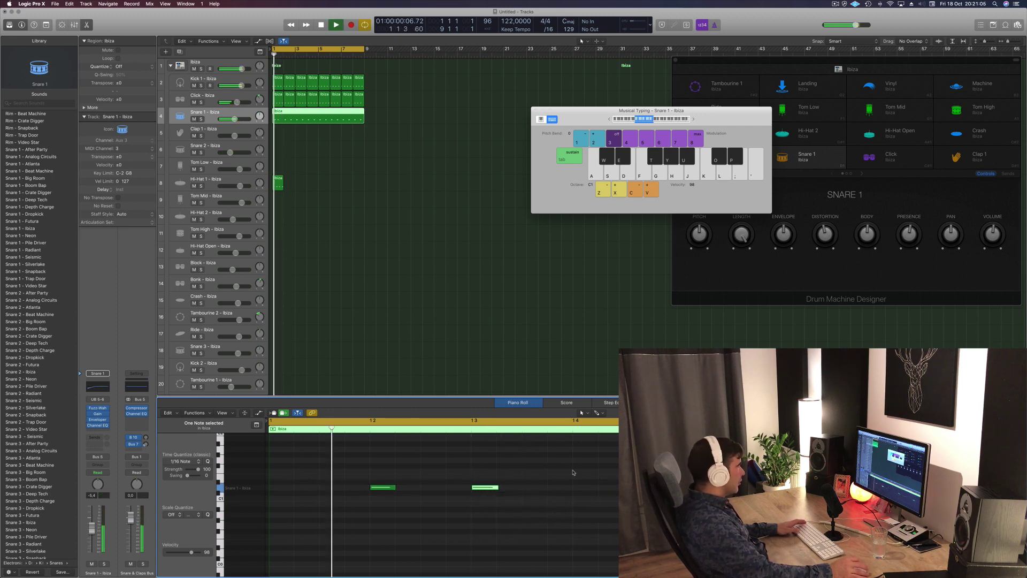
click(500, 456)
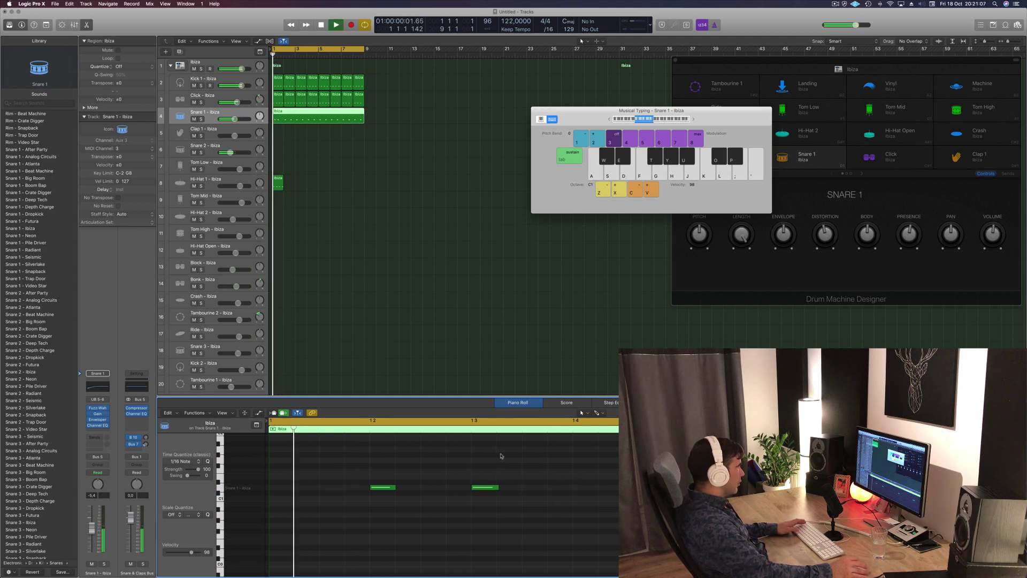
key(space)
drag(485, 490, 585, 490)
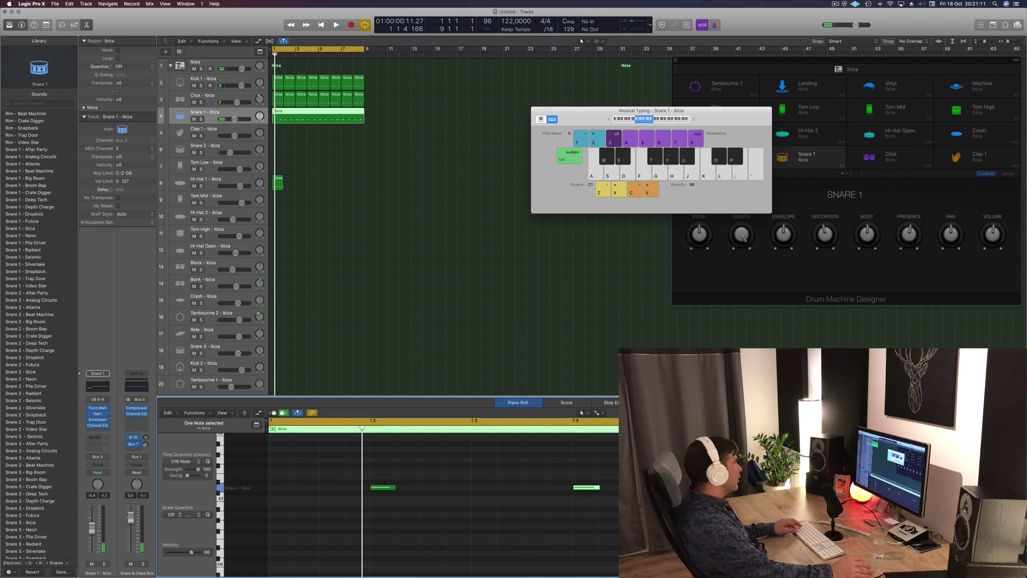
Step: Split the Snare 1 region at bar 2, delete the part covering bars 2 to 8 and audition bar 1
super+double_click(284, 111)
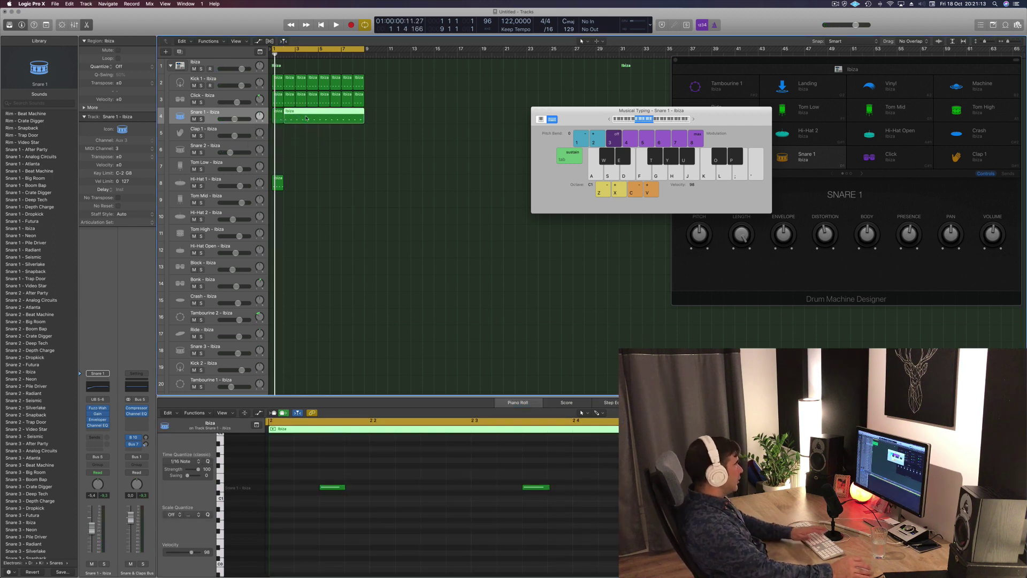
key(Delete)
click(278, 117)
key(space)
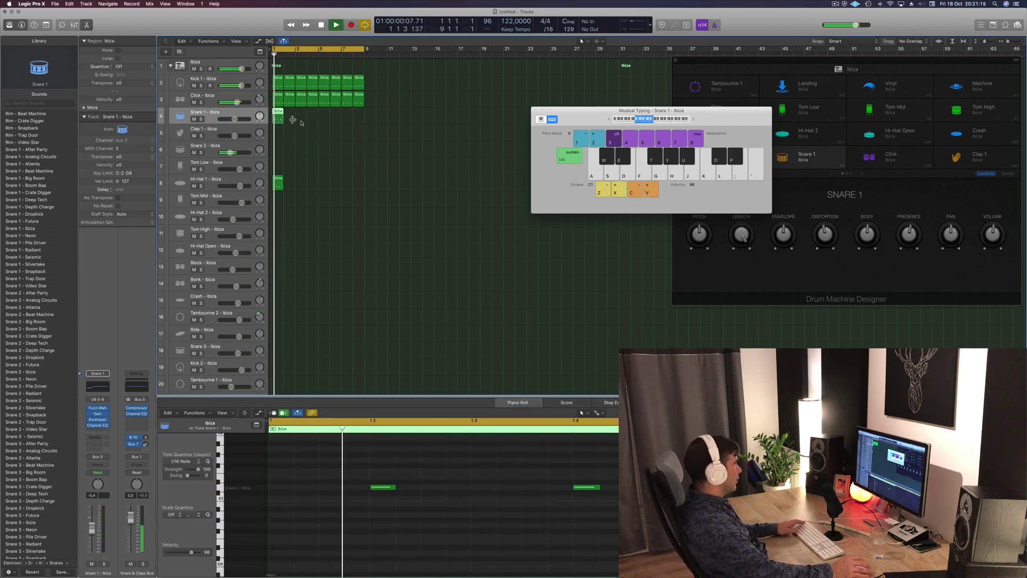
key(space)
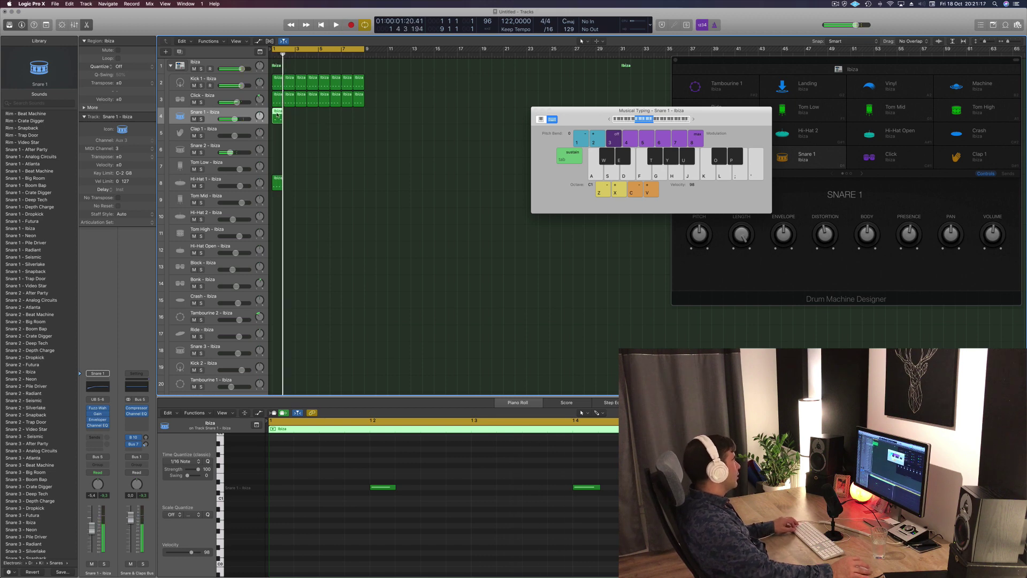
Step: Copy the one-bar Snare 1 region across bars 2 to 8 and play the loop
drag(277, 115, 290, 118)
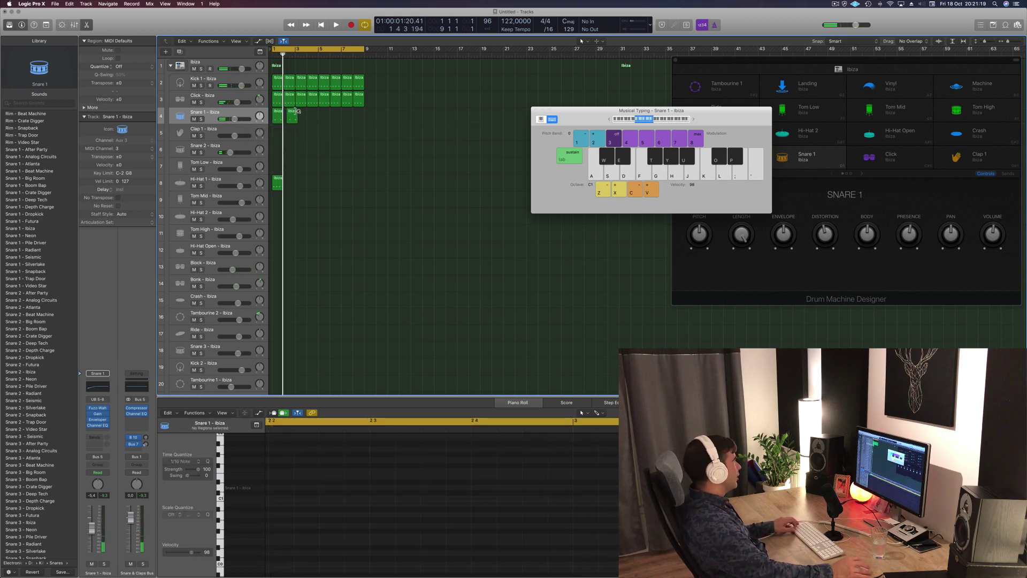
mouse_move(292, 118)
mouse_down()
mouse_move(275, 116)
mouse_move(299, 116)
mouse_up()
mouse_move(323, 120)
mouse_down()
mouse_move(274, 118)
mouse_move(322, 115)
mouse_up()
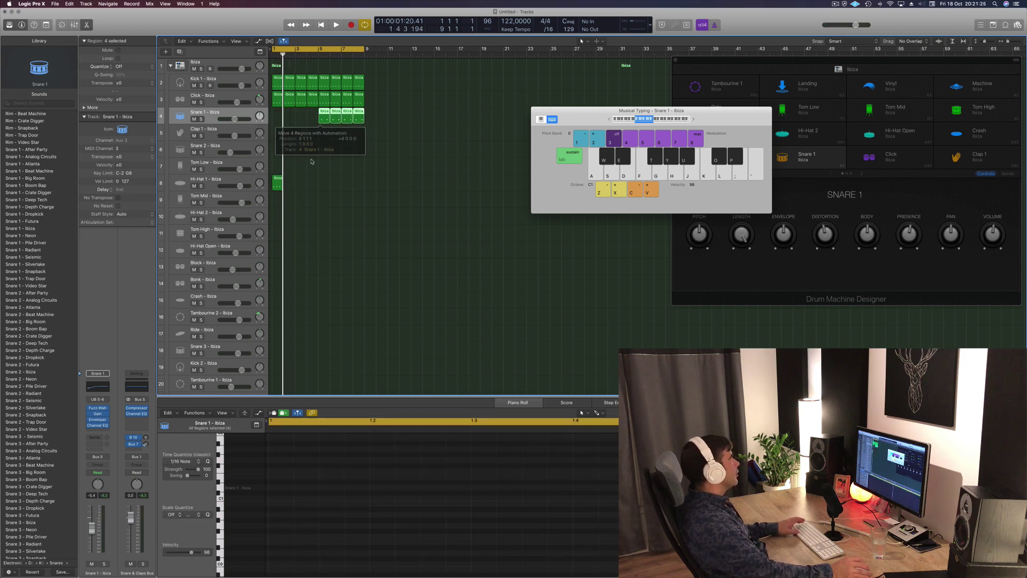
key(space)
Step: Copy the one-bar Hi-Hat 1 region across bars 2 to 8 and audition the result
click(275, 183)
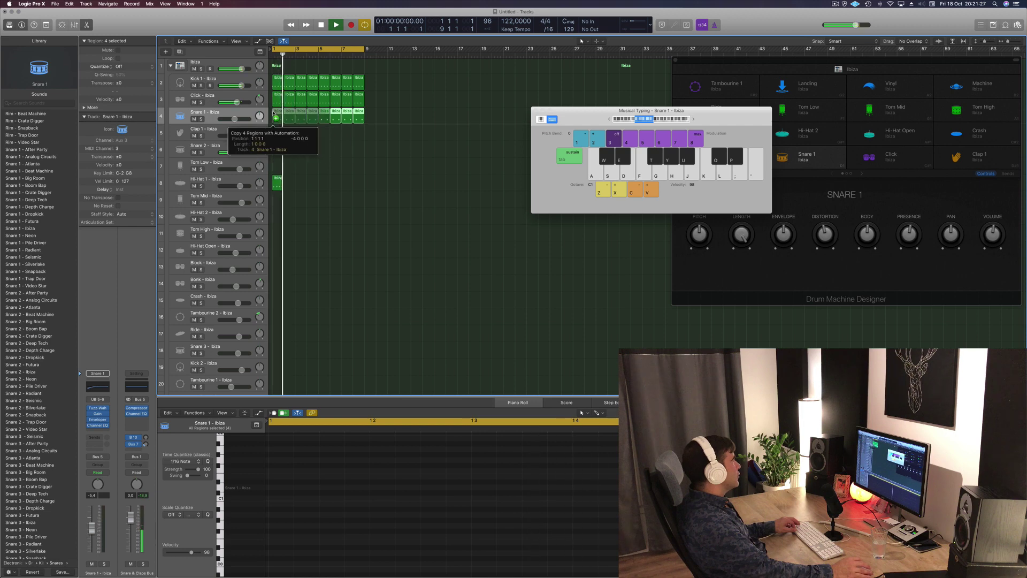
key(space)
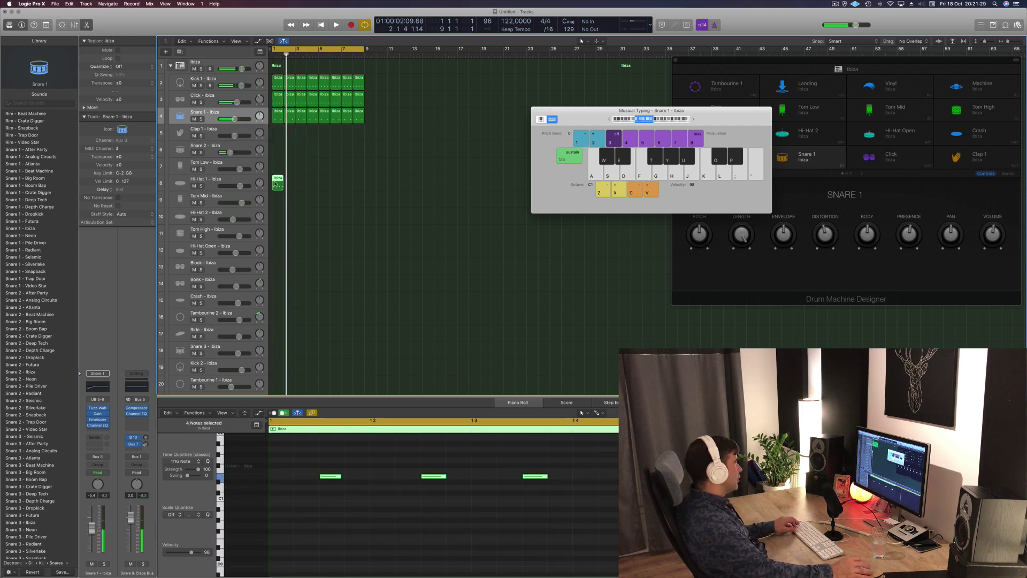
drag(275, 183, 332, 185)
shift+click(276, 183)
key(space)
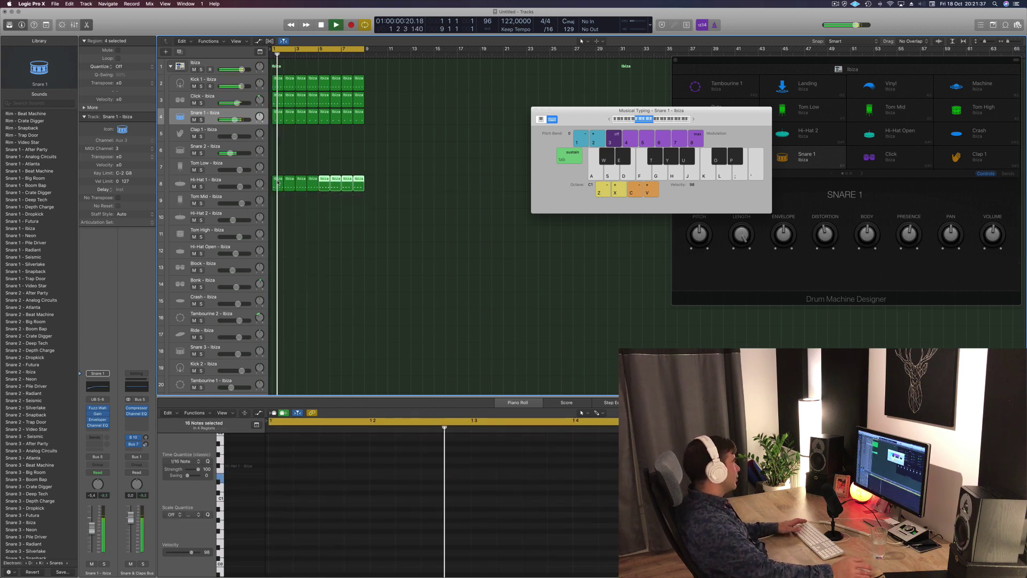
key(space)
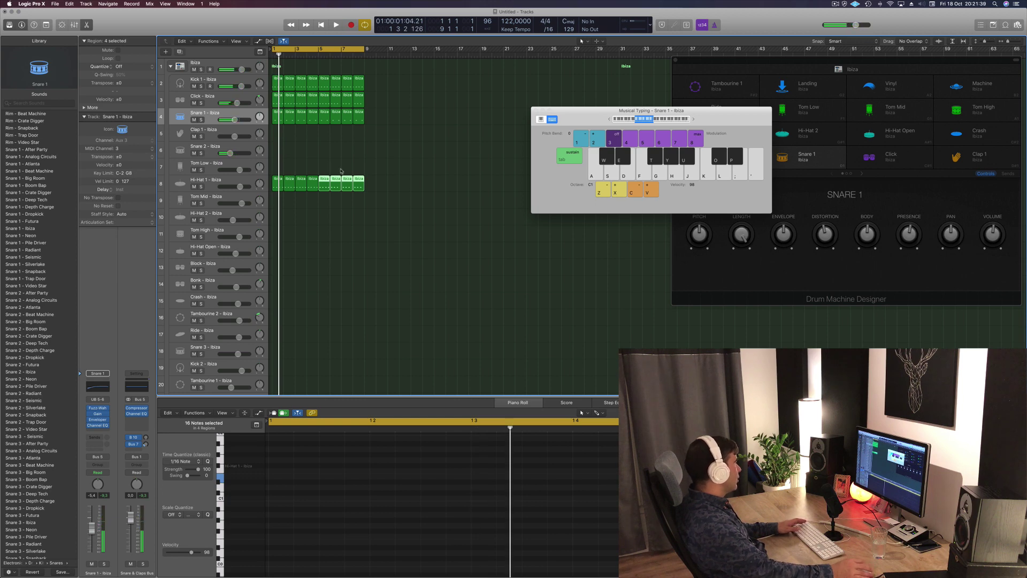
Step: Select the notes in all eight Hi-Hat 1 regions, raise them to the Hi-Hat 1 pitch and audition them
click(280, 186)
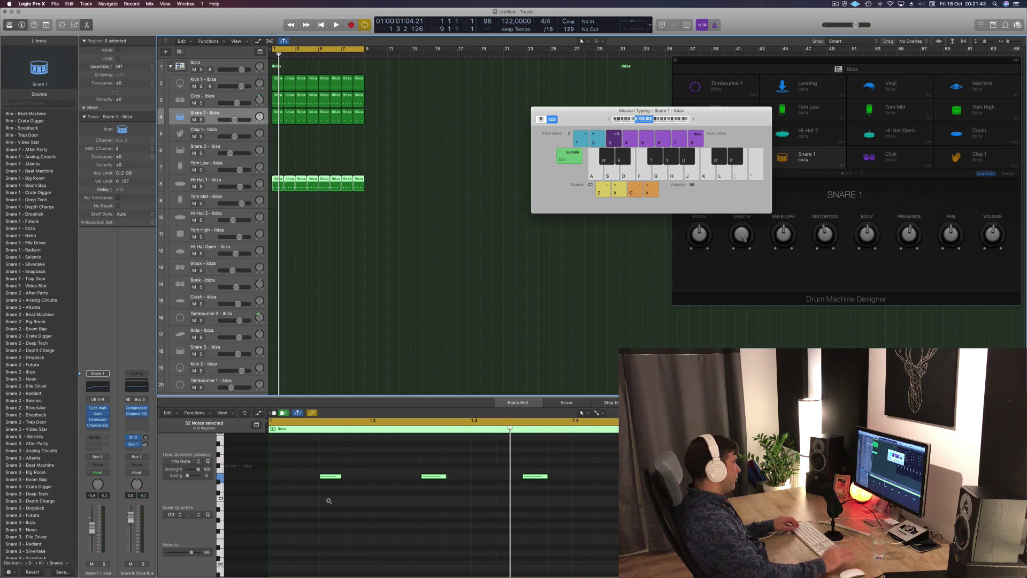
click(330, 502)
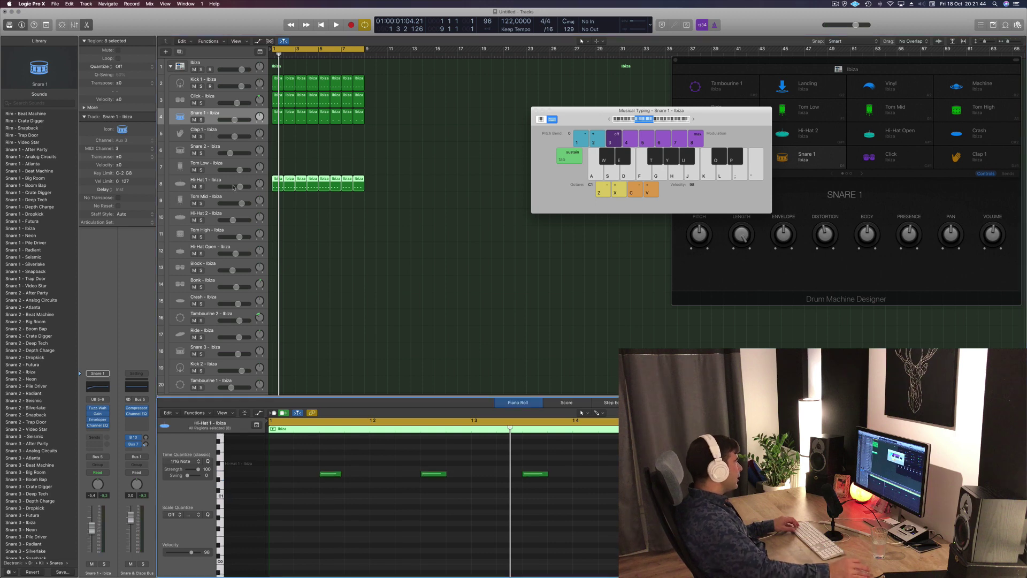
ctrl+alt+click(352, 491)
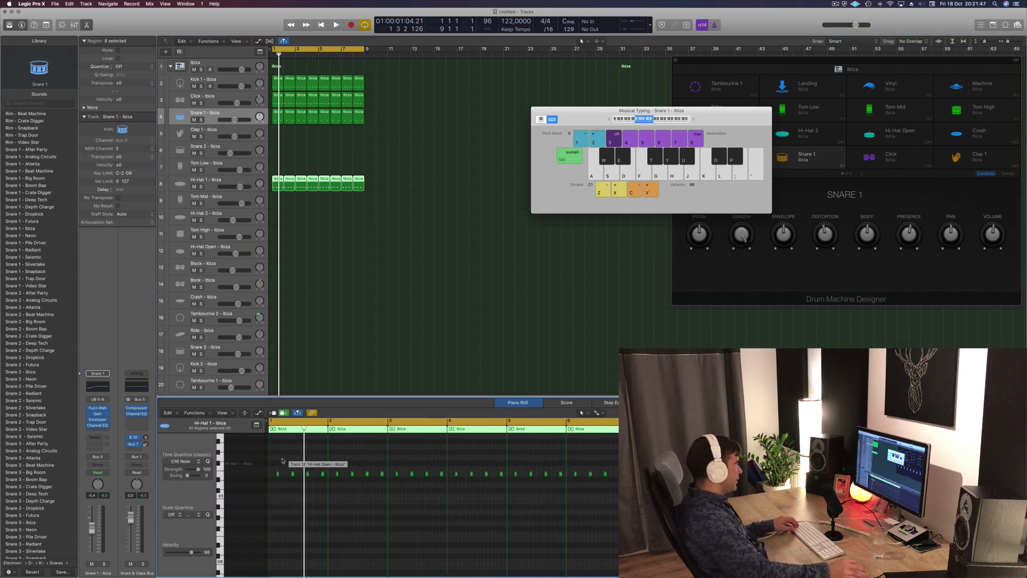
drag(278, 466, 637, 503)
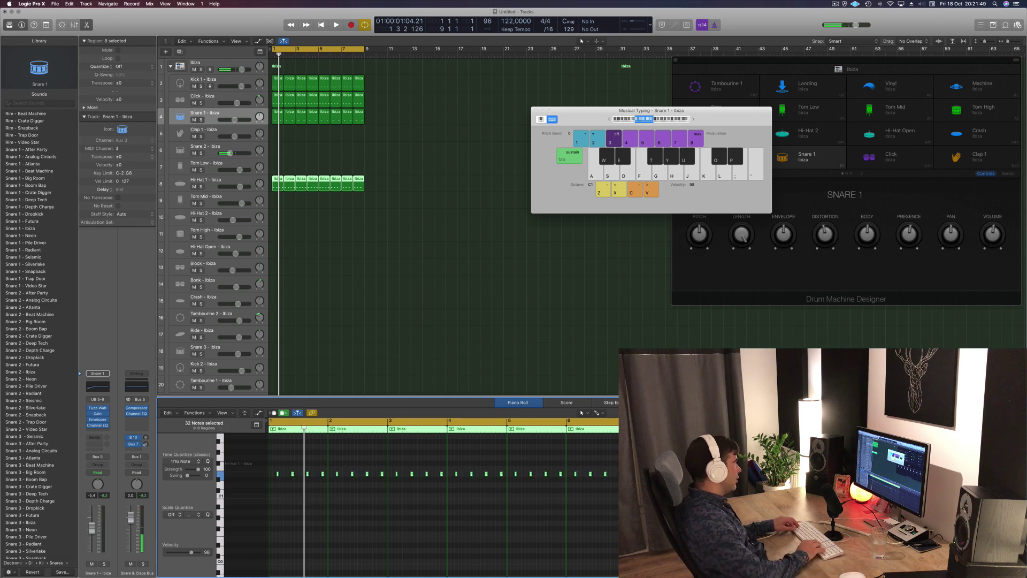
key(space)
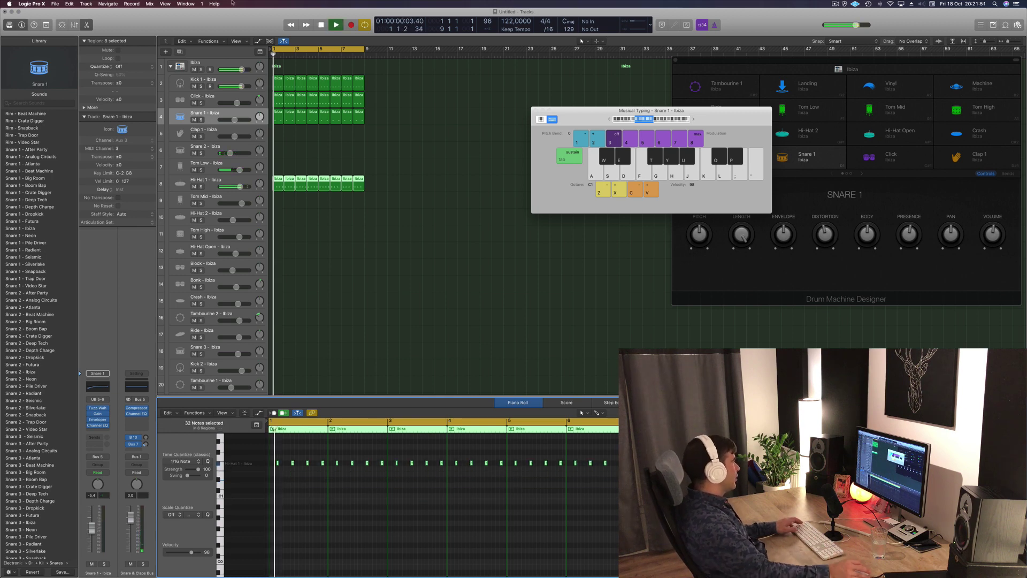
key(space)
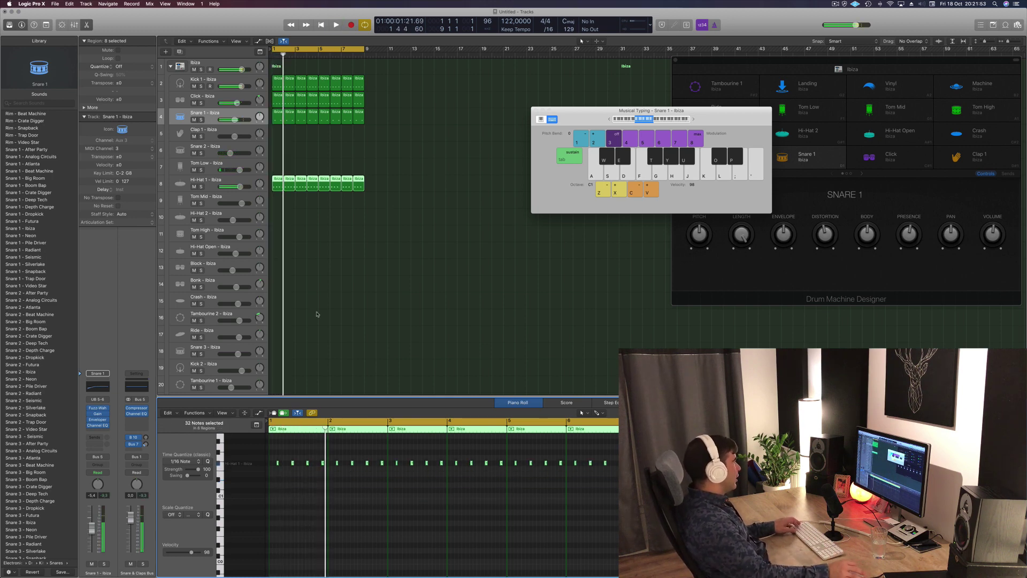
Step: Lower the Hi-Hat 1 track volume slightly while listening to the loop
key(space)
drag(240, 186, 237, 187)
key(space)
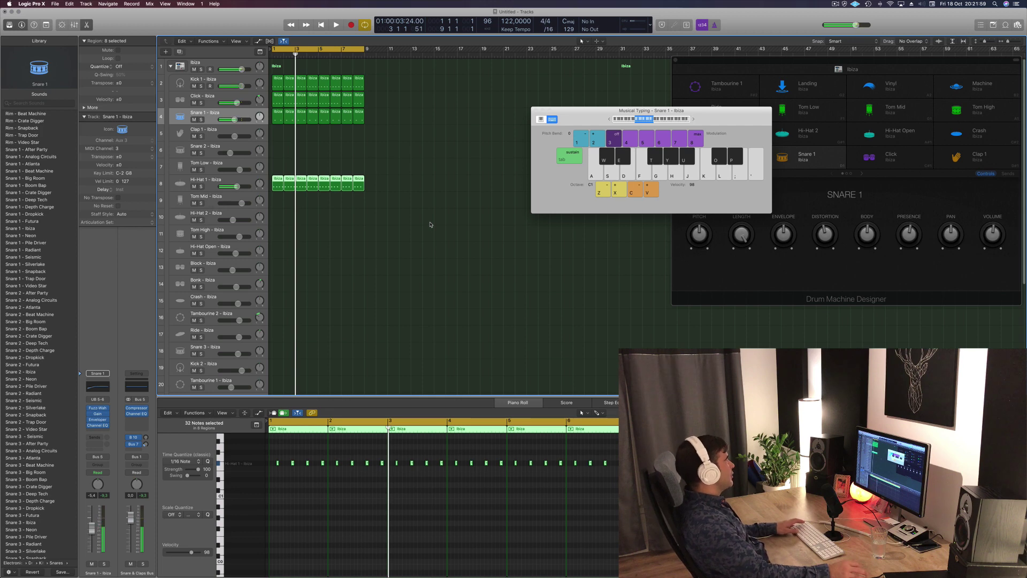
Step: Replay the loop from the start and copy the eight Hi-Hat 1 regions to the Hi-Hat 2 track
key(Return)
key(space)
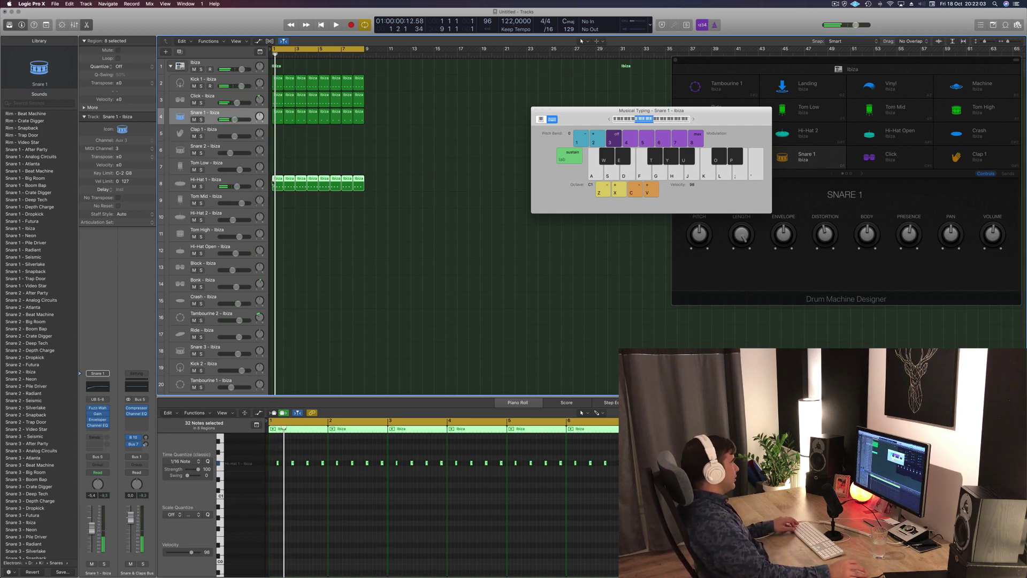
drag(277, 198, 278, 219)
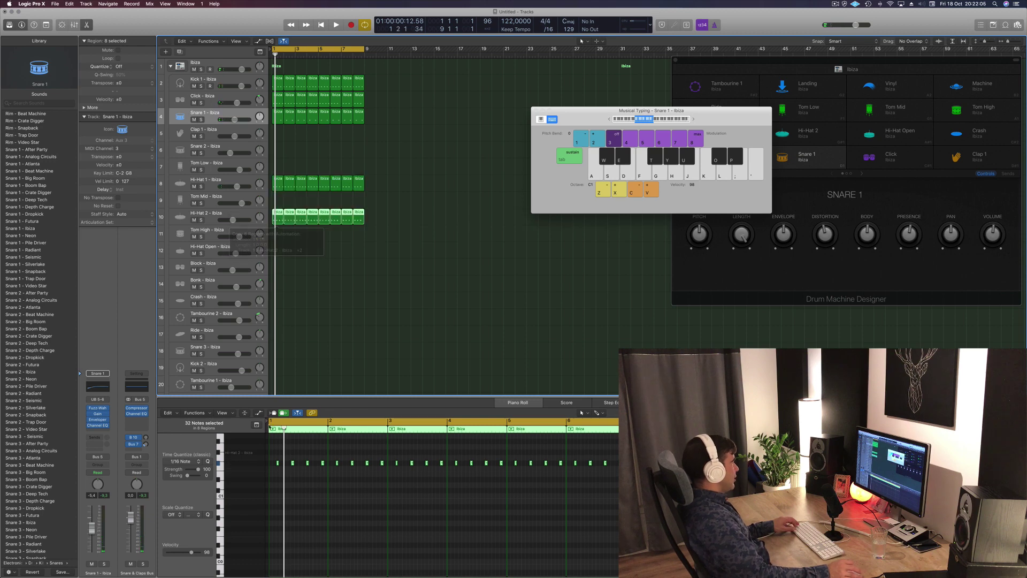
Step: Raise the notes in all eight Hi-Hat 2 regions to the Hi-Hat 2 pitch and audition them
click(274, 456)
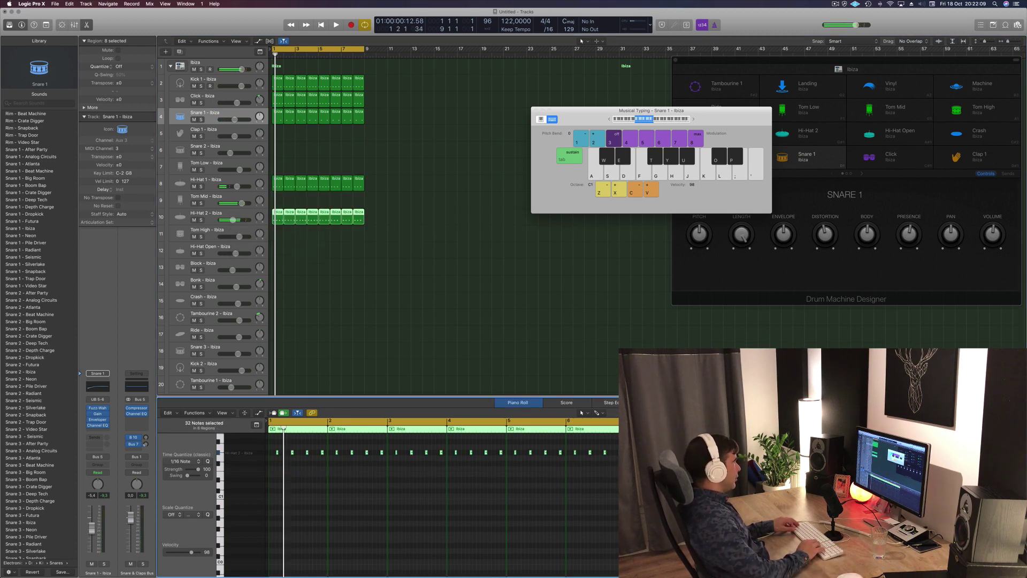
key(space)
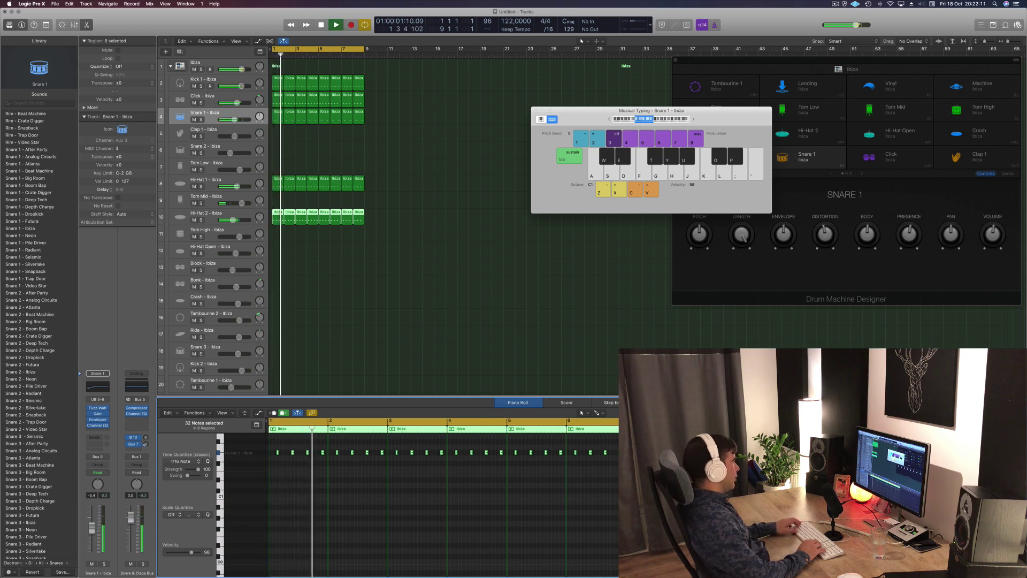
key(space)
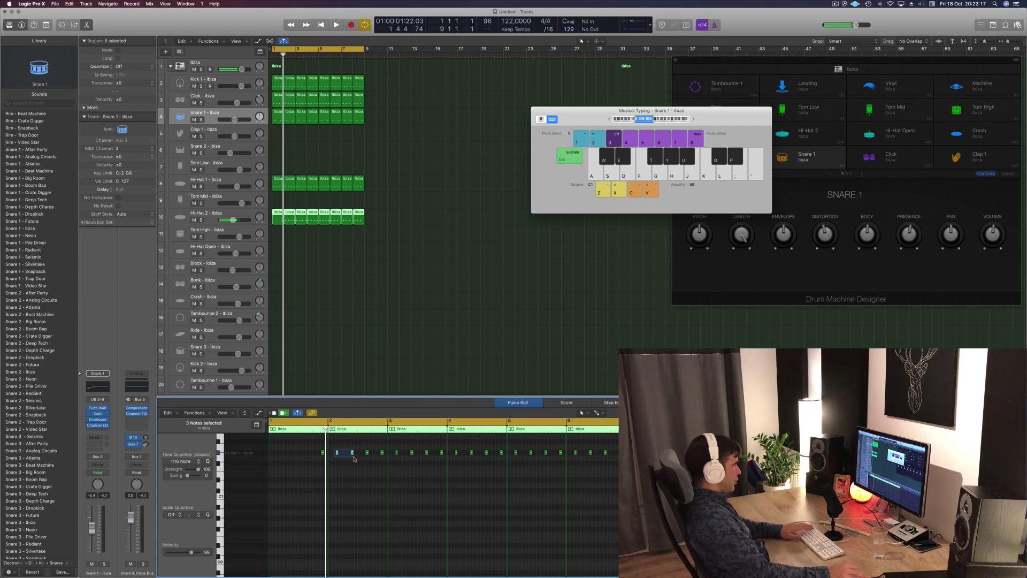
Step: Thin out the Hi-Hat 2 notes to the last one in bar 1 and the last two in bar 2, and audition the pattern
key(Return)
key(space)
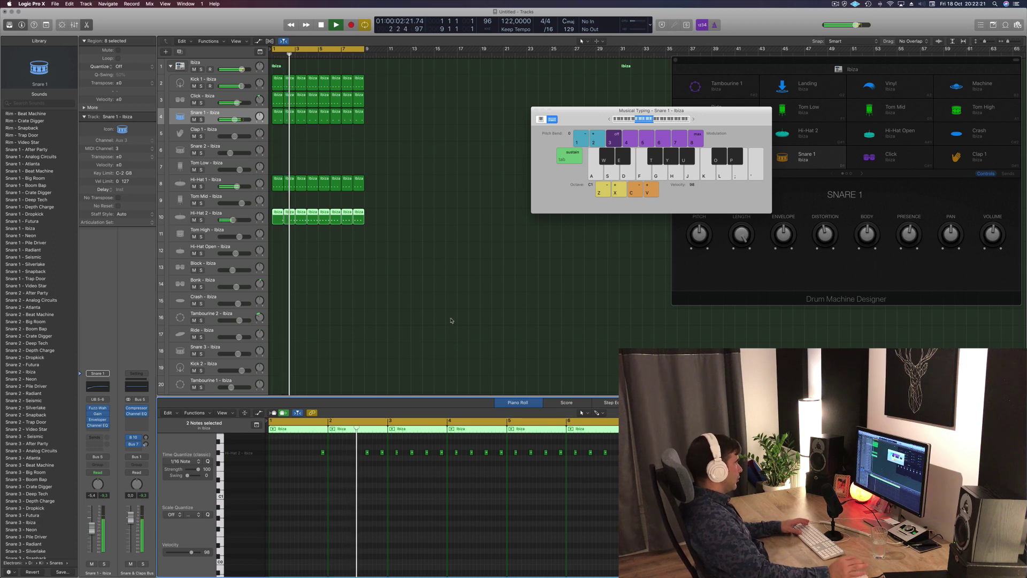
key(space)
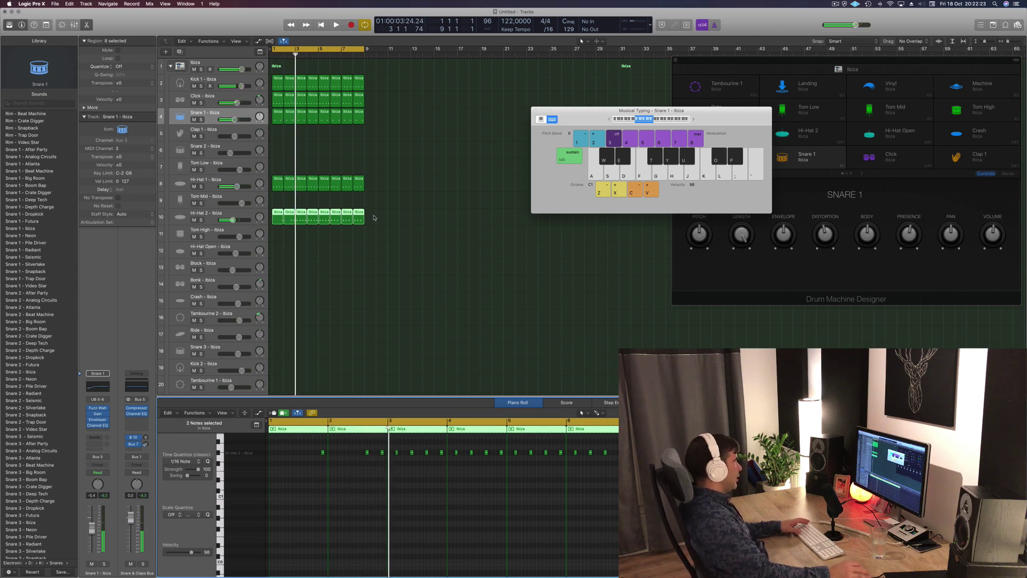
Step: Replace the Hi-Hat 2 regions in bars 3 to 8 with copies of the two-bar pattern and play the loop
click(398, 214)
mouse_move(306, 227)
mouse_down()
mouse_move(263, 222)
mouse_move(324, 219)
mouse_up()
key(Delete)
key(space)
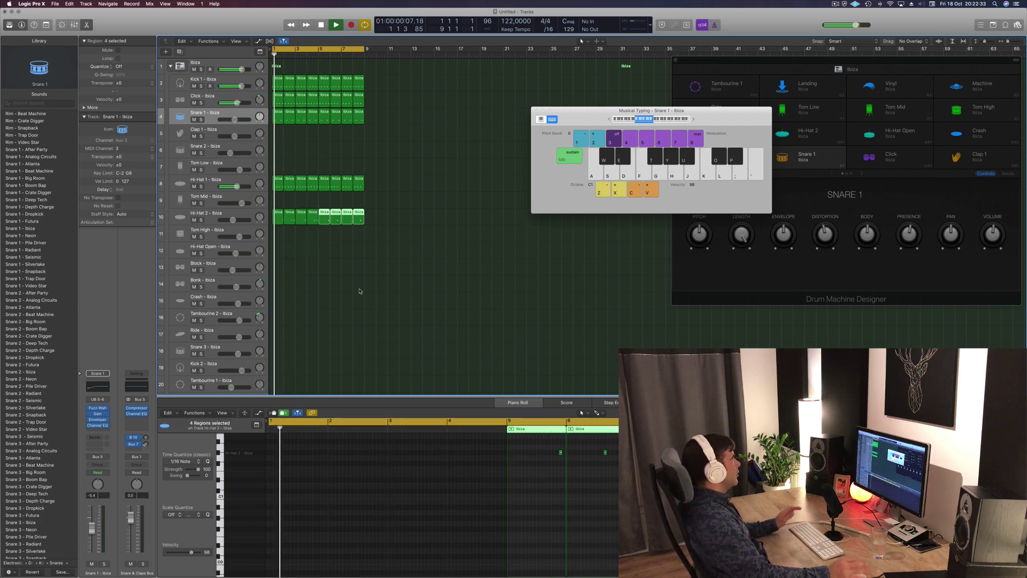
click(358, 268)
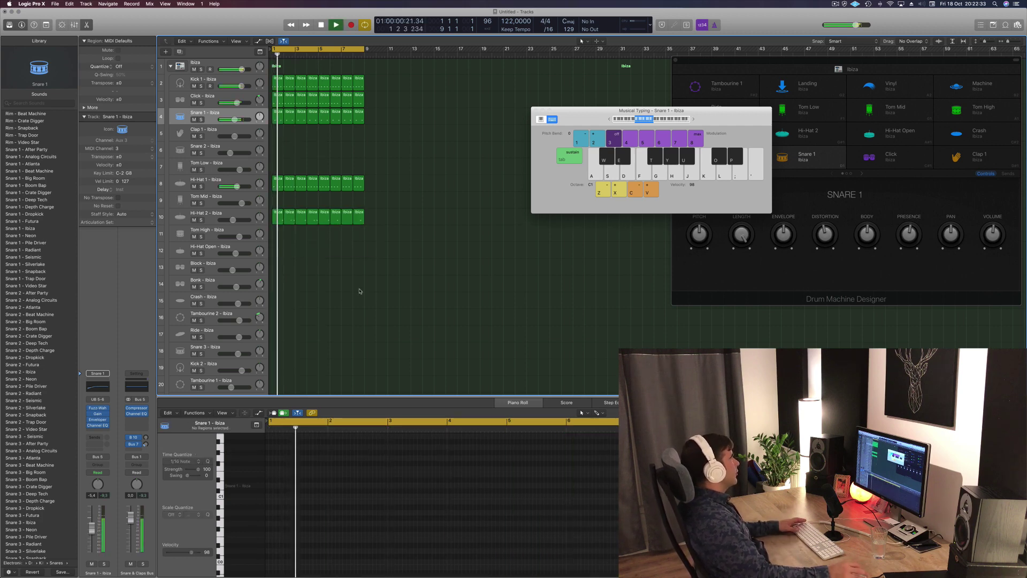
Step: Copy the bar 1 Hi-Hat 2 region to the Tom High track and move its note to the Tom High pitch
click(278, 218)
drag(278, 217, 277, 233)
click(323, 447)
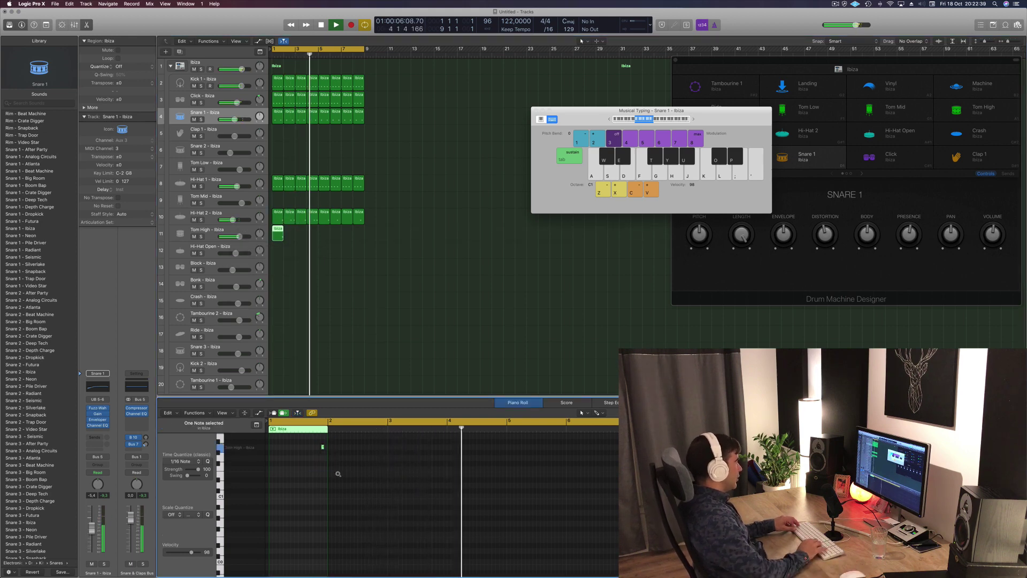
Step: Shift the Tom High note to the last sixteenth of bar 1 and copy the region across bars 2 to 8
ctrl+alt+click(338, 474)
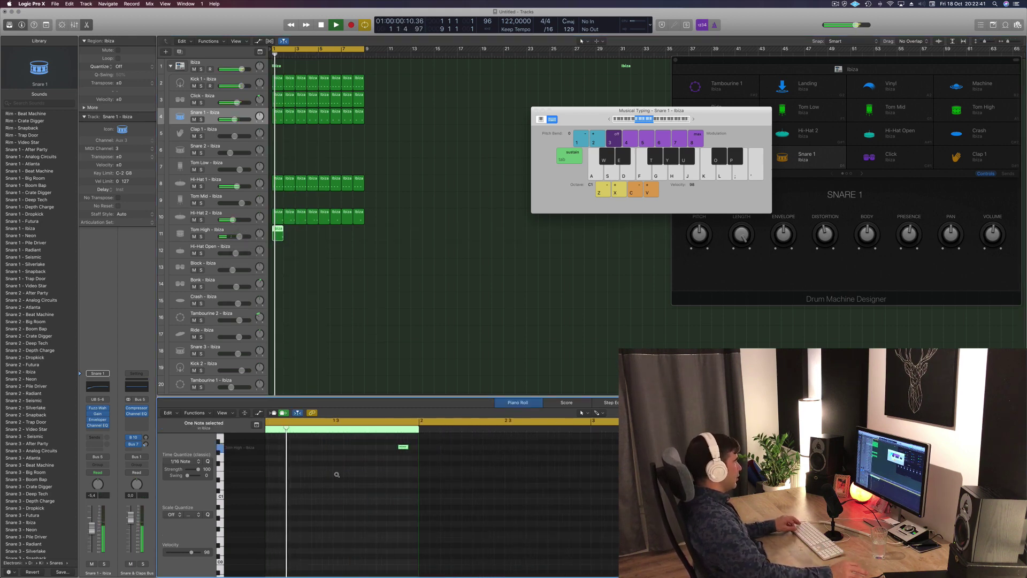
ctrl+alt+click(338, 474)
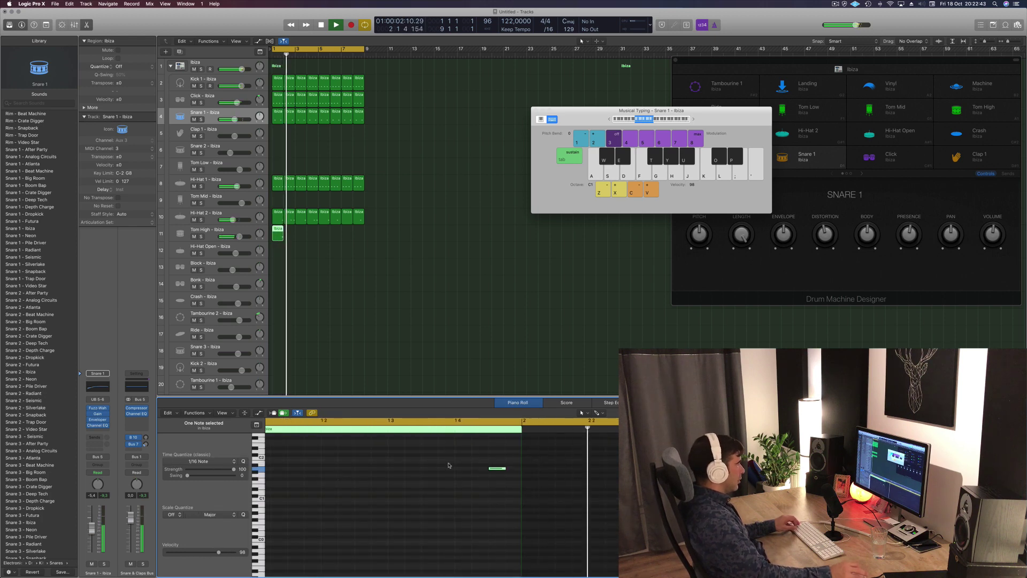
key(space)
drag(512, 469, 528, 469)
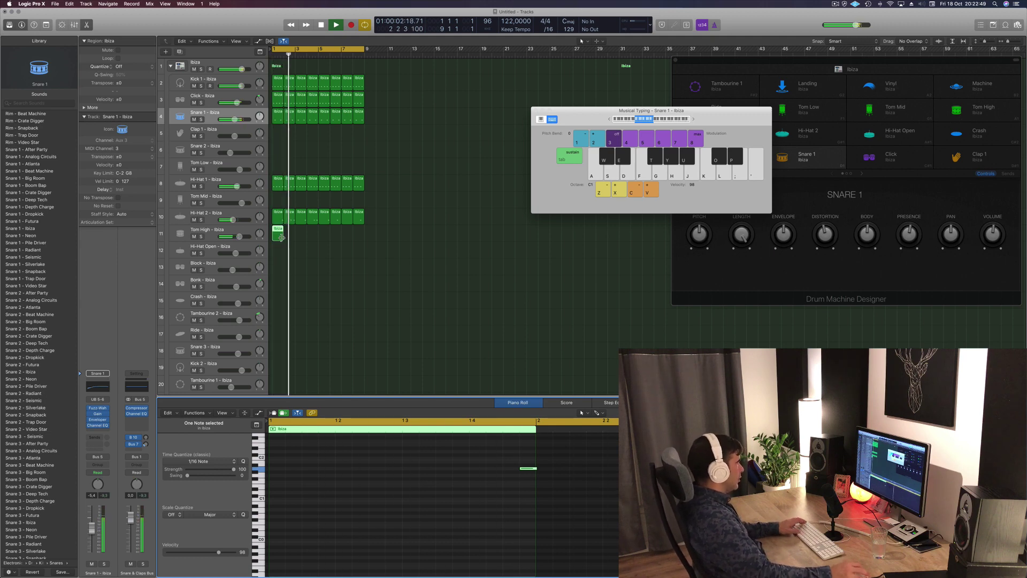
drag(280, 234, 288, 234)
mouse_move(306, 237)
mouse_down()
mouse_move(277, 234)
mouse_move(322, 232)
mouse_up()
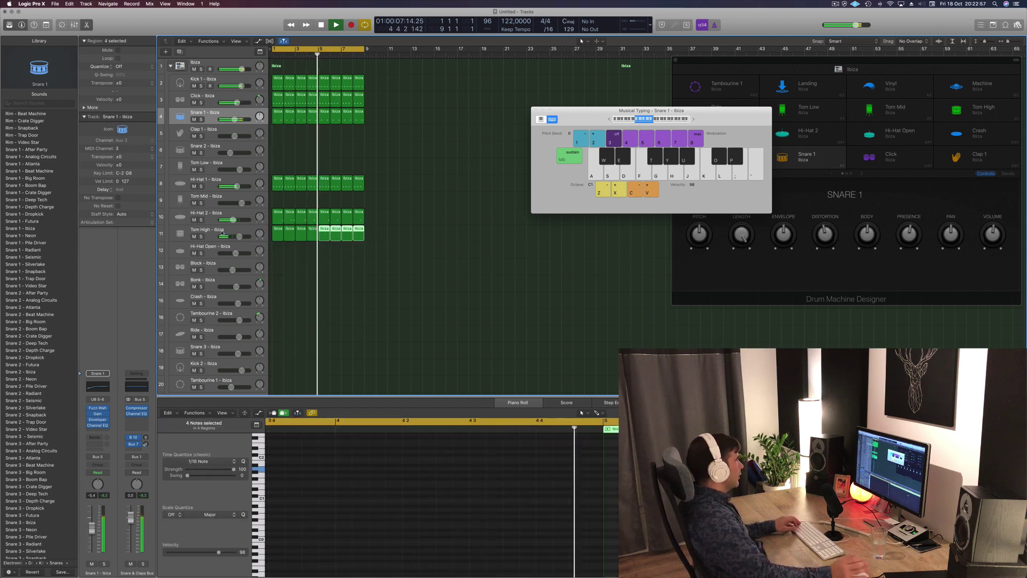
Step: Audition Tom High Mid - Neon on the Tom High track, and replace it with the Tom Low - After Party sound
click(222, 234)
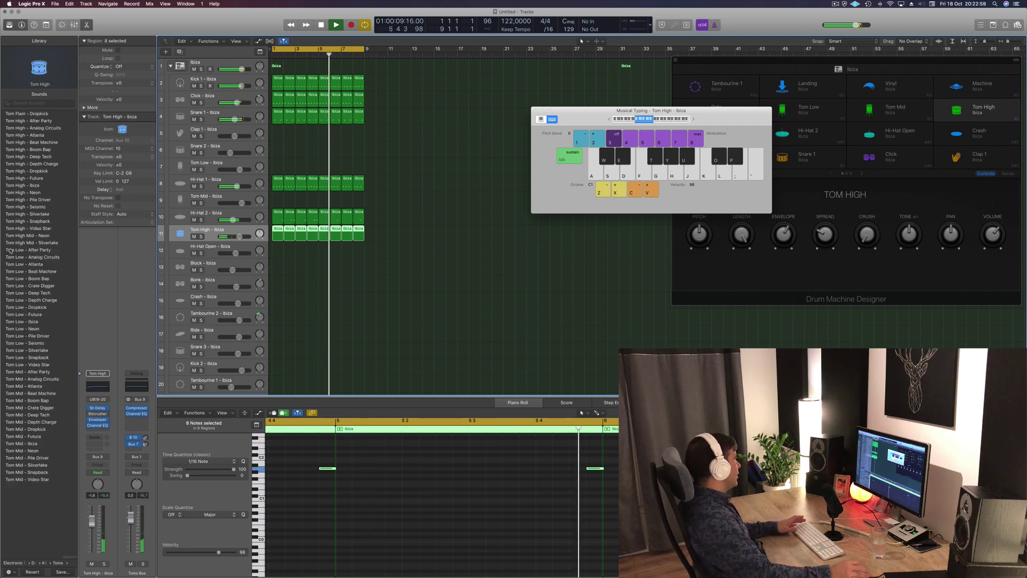
click(22, 235)
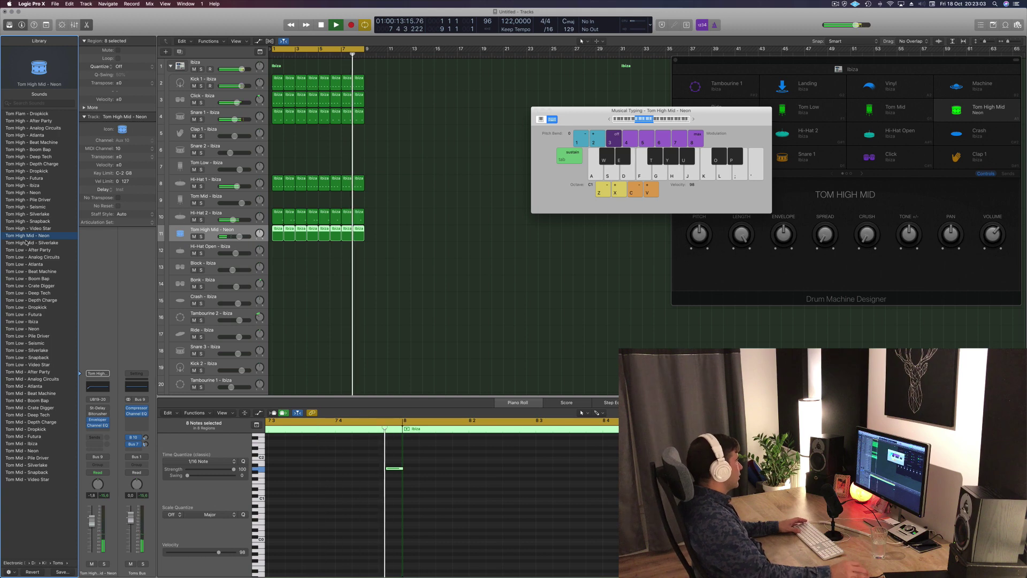
click(27, 250)
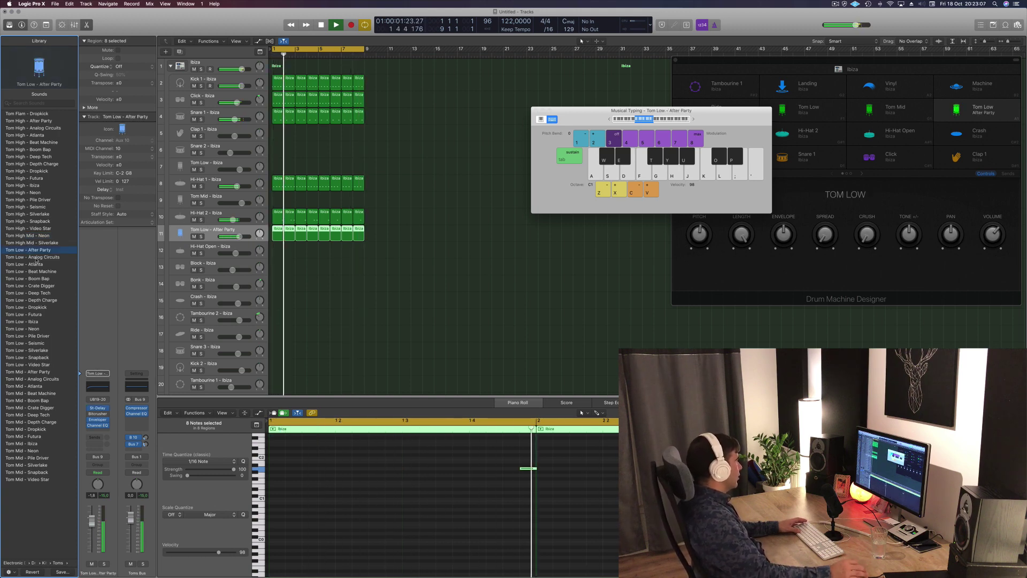
click(332, 284)
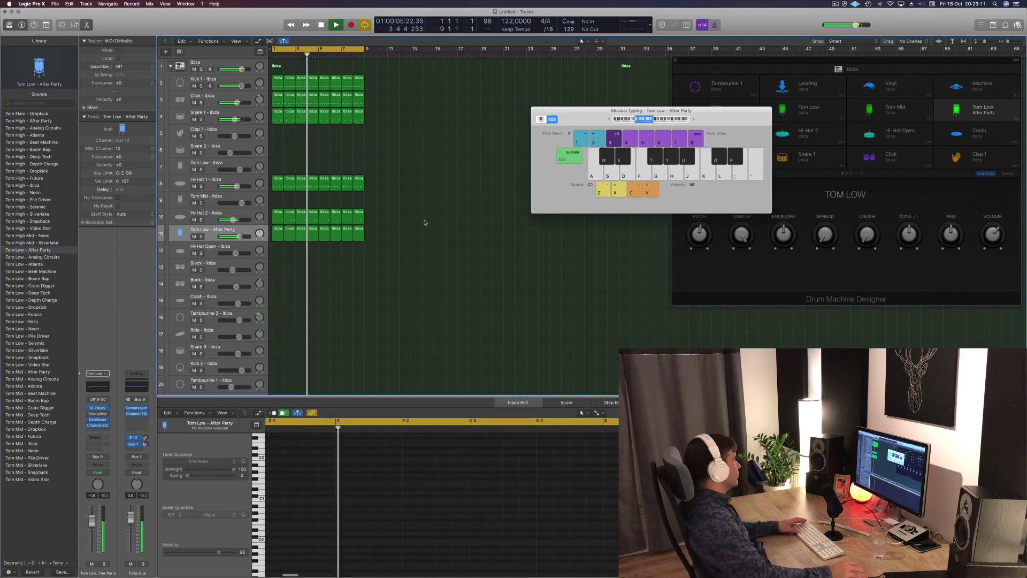
Step: Copy the bar 1 Hi-Hat 1 region to the Tambourine 2 track, raise its notes to the Tambourine 2 pitch and audition them
click(278, 234)
click(277, 184)
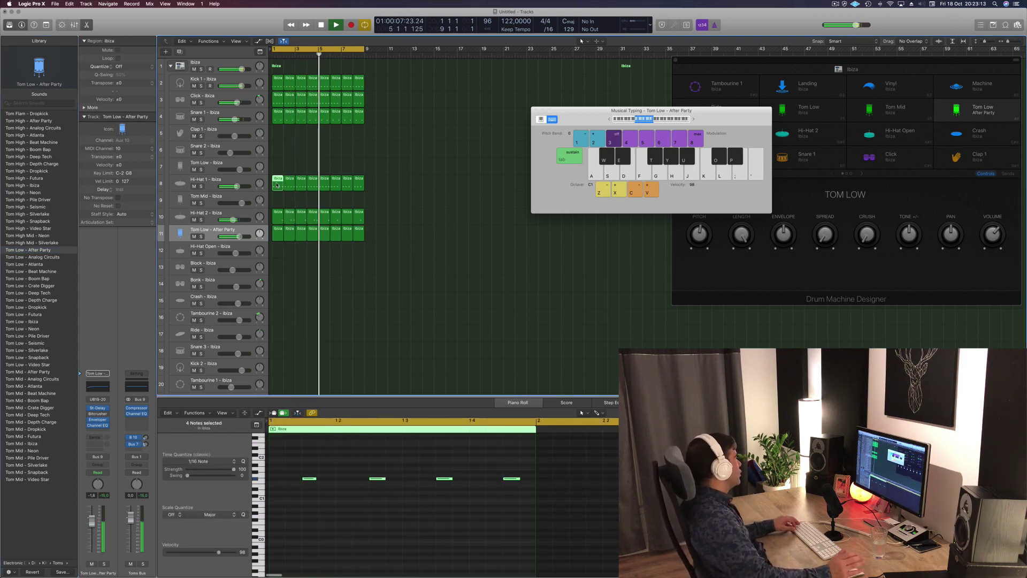
drag(276, 185, 278, 319)
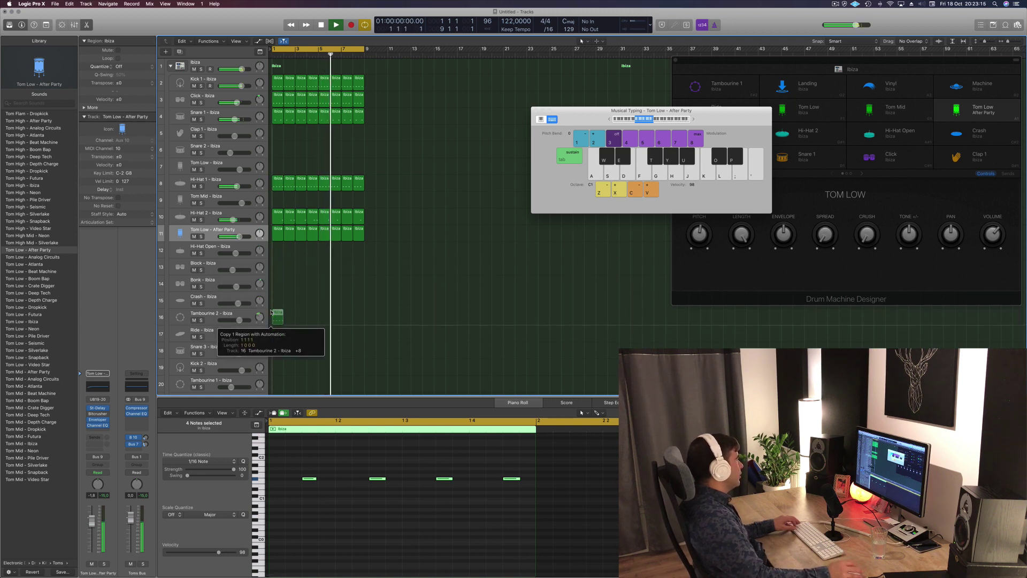
key(space)
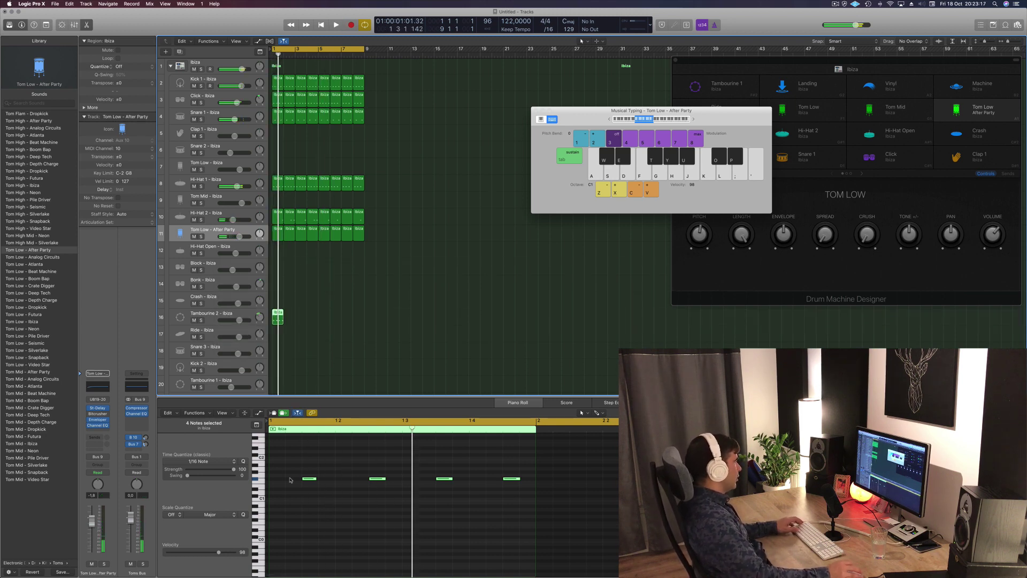
drag(282, 470, 548, 514)
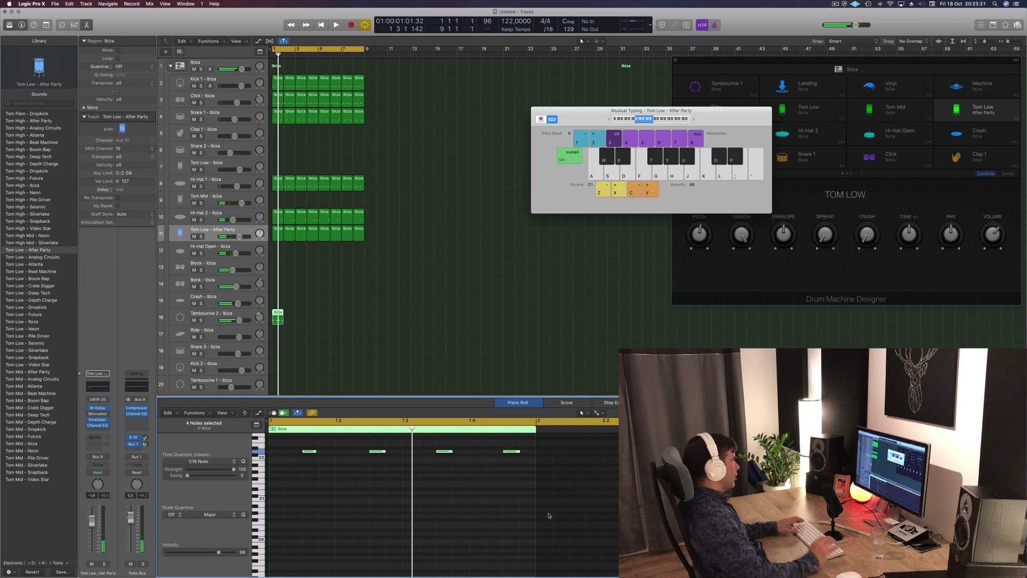
key(space)
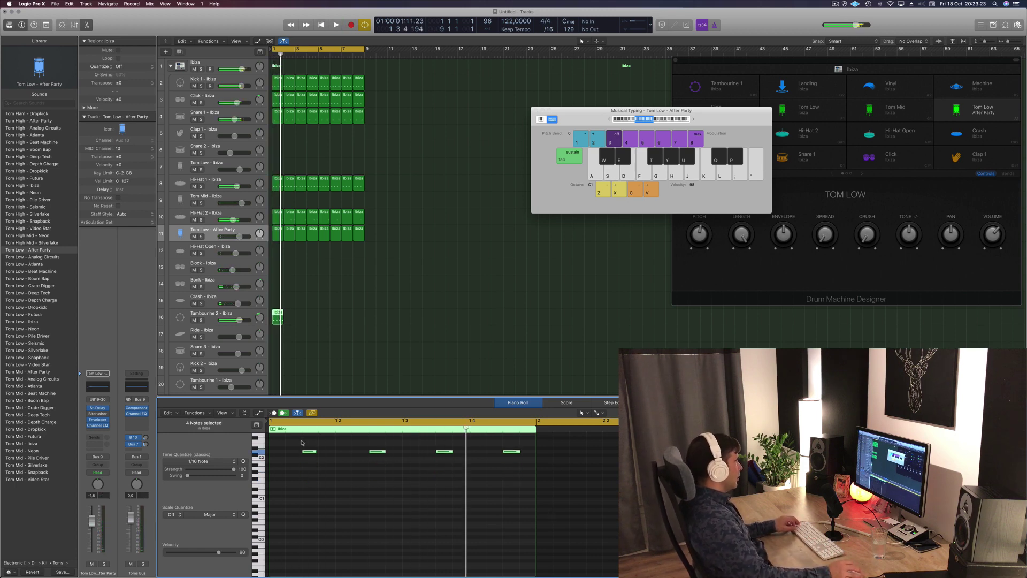
Step: Duplicate the four Tambourine 2 notes an eighth earlier, copy the region across bars 2 to 8 and play the loop
drag(291, 444, 532, 477)
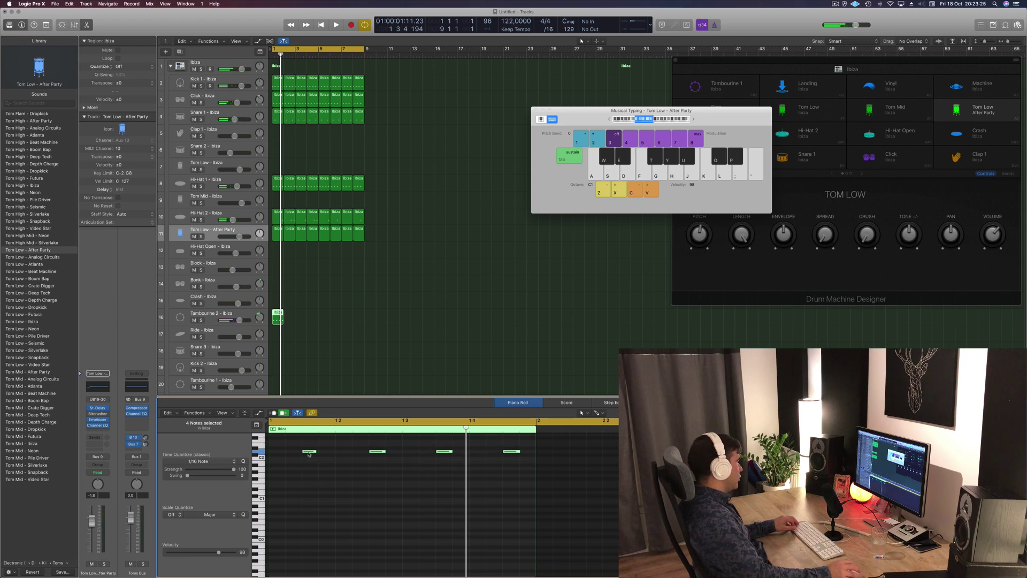
drag(310, 451, 279, 453)
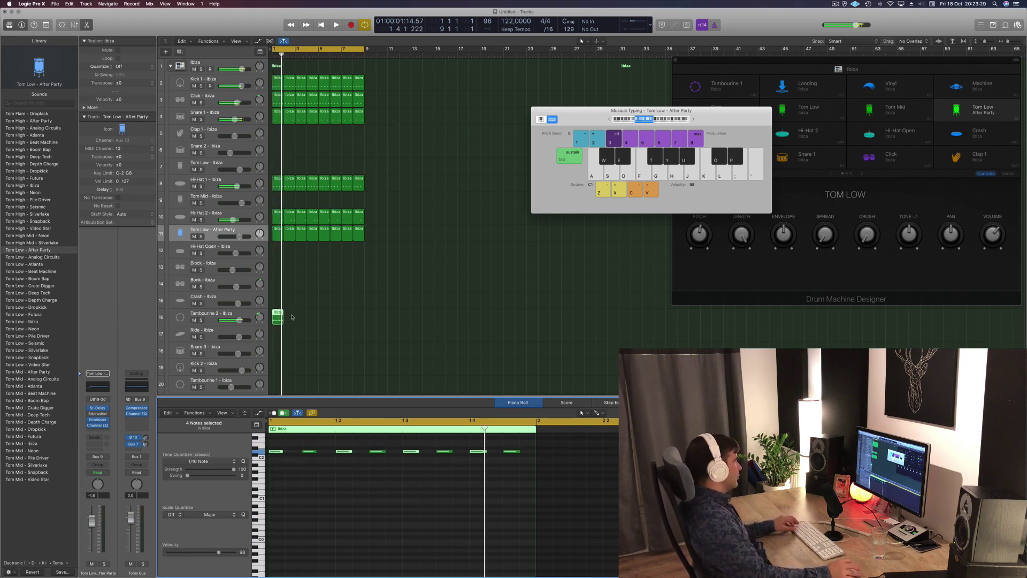
drag(278, 315, 321, 320)
key(space)
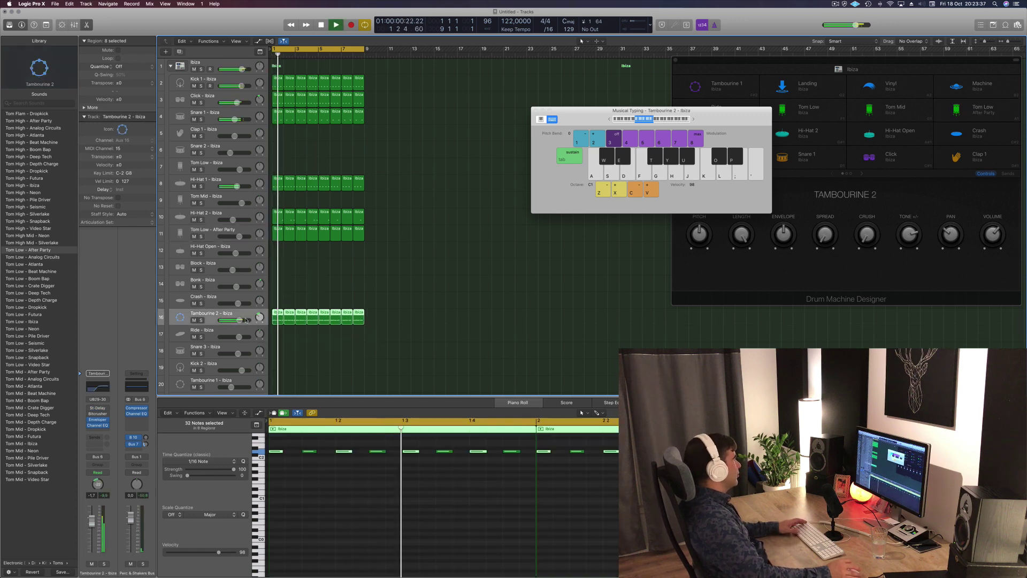
Step: Lower the Tambourine 2 track volume and adjust its pan while listening to the loop
drag(239, 320, 234, 321)
scroll(234, 321, down, 1)
click(234, 320)
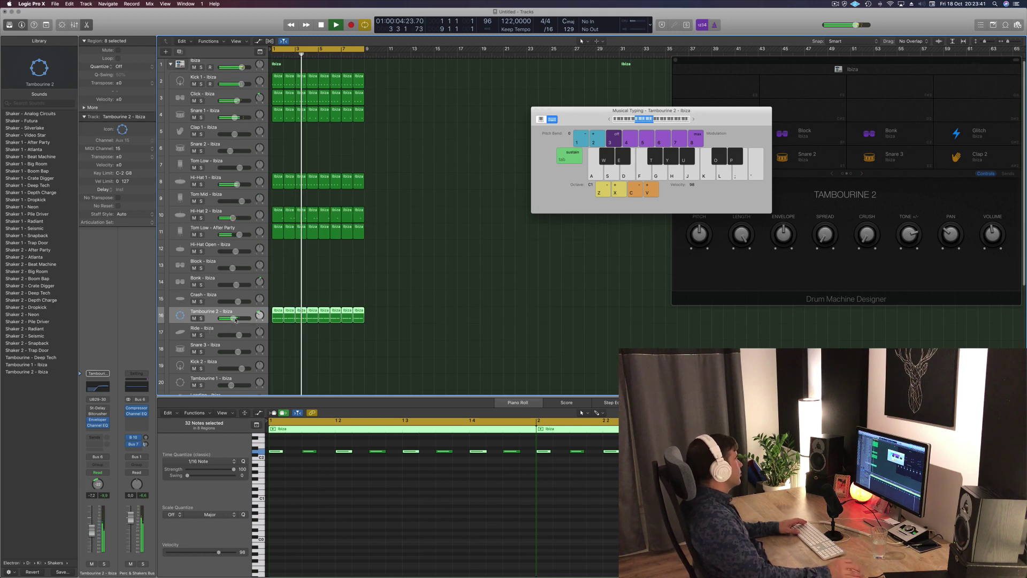
click(234, 321)
drag(260, 316, 260, 310)
scroll(238, 319, down, 1)
mouse_move(235, 318)
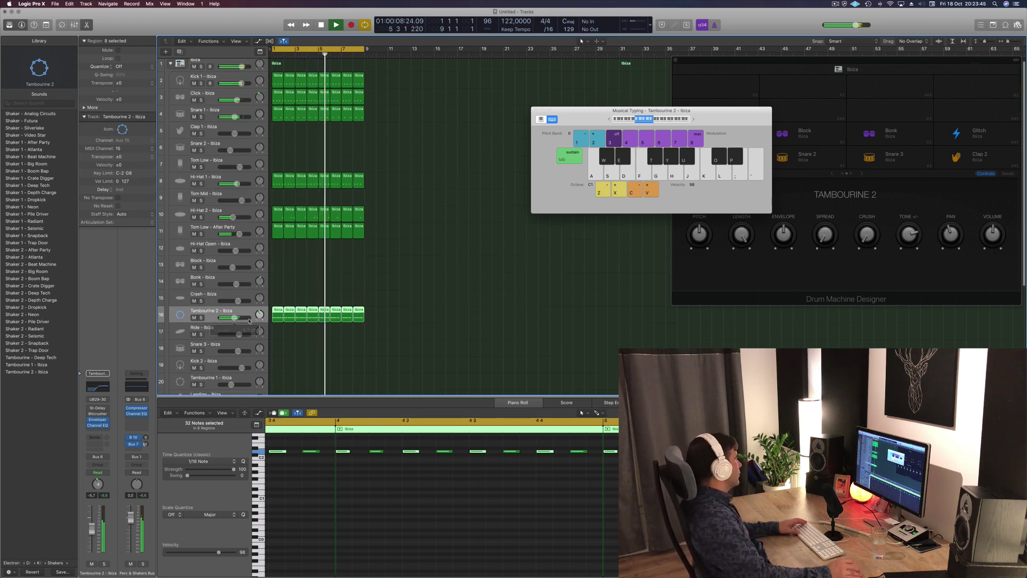
Step: Enable the Stereo Delay on Tambourine 2, audition the 1|2 Note Swing preset and load Dual 1|16 Slap
click(97, 409)
drag(178, 33, 408, 107)
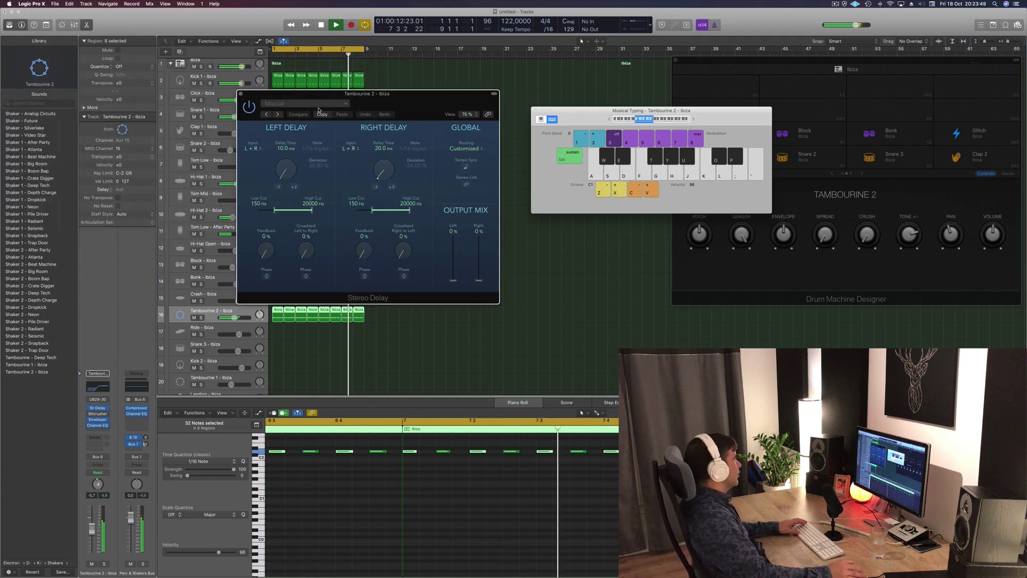
click(278, 114)
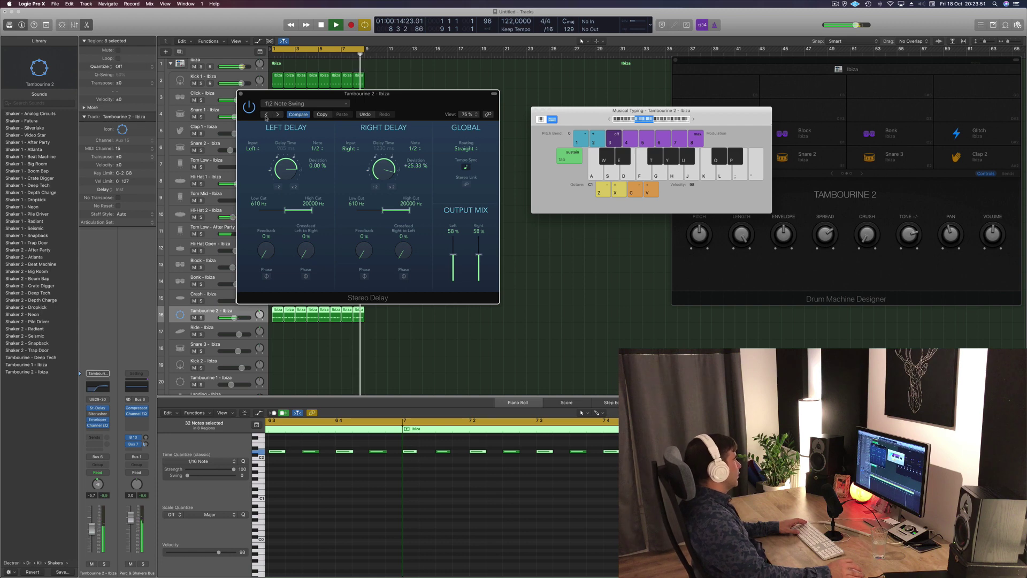
click(266, 114)
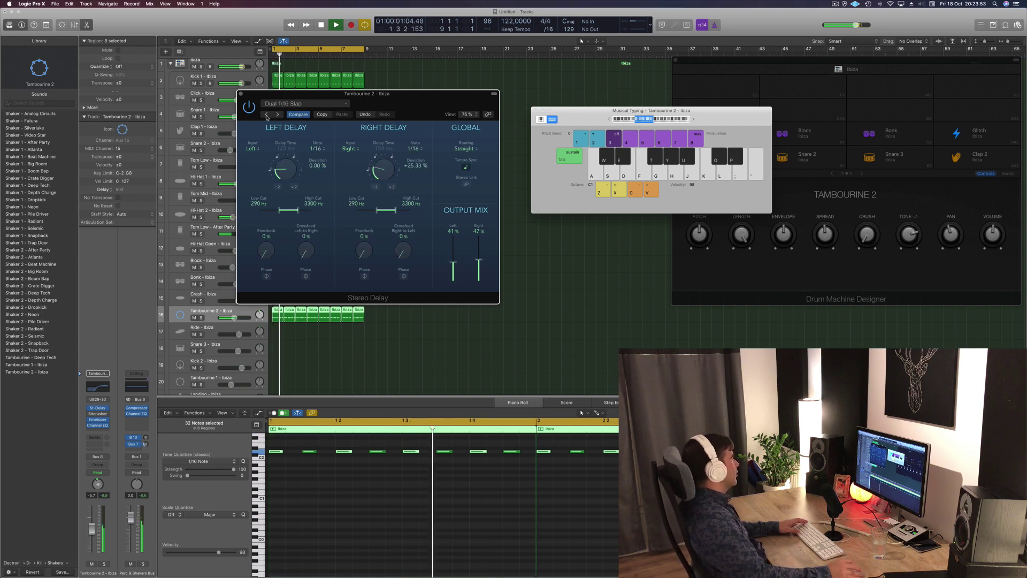
drag(421, 103, 398, 85)
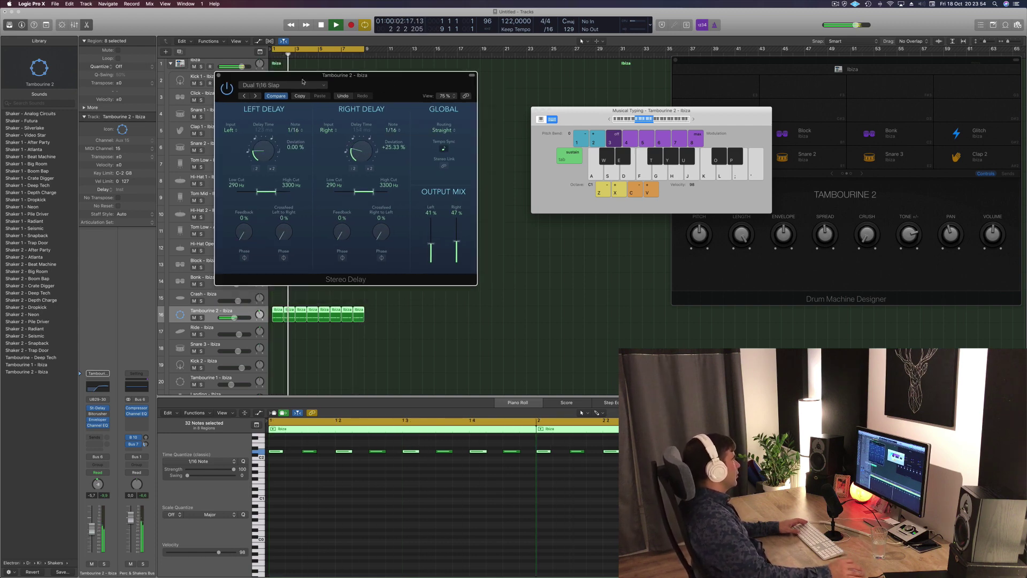
click(218, 76)
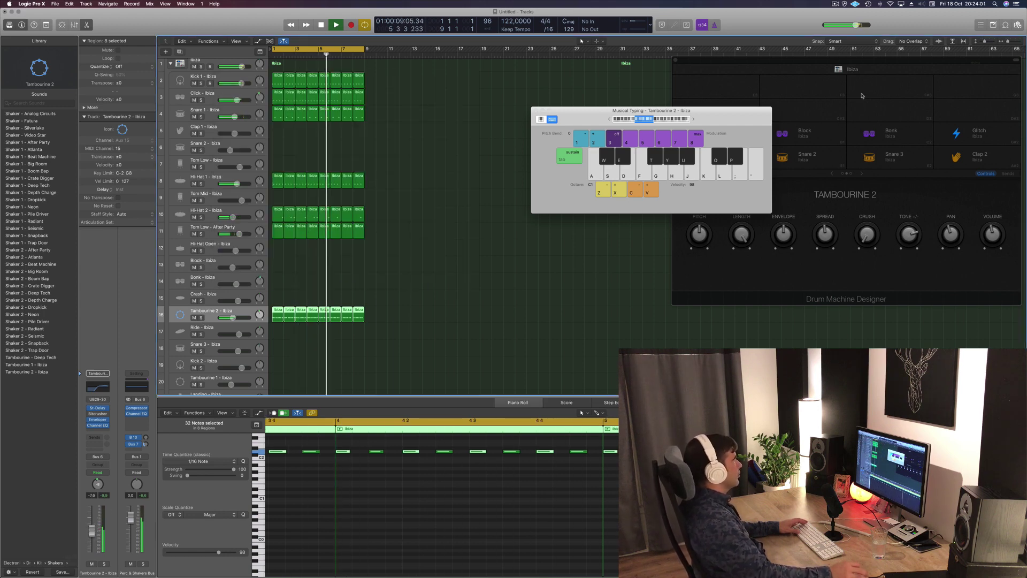
Step: Reduce the track heights to fit all tracks and select the Inst 2 track
drag(668, 110, 695, 106)
scroll(431, 166, down, 5)
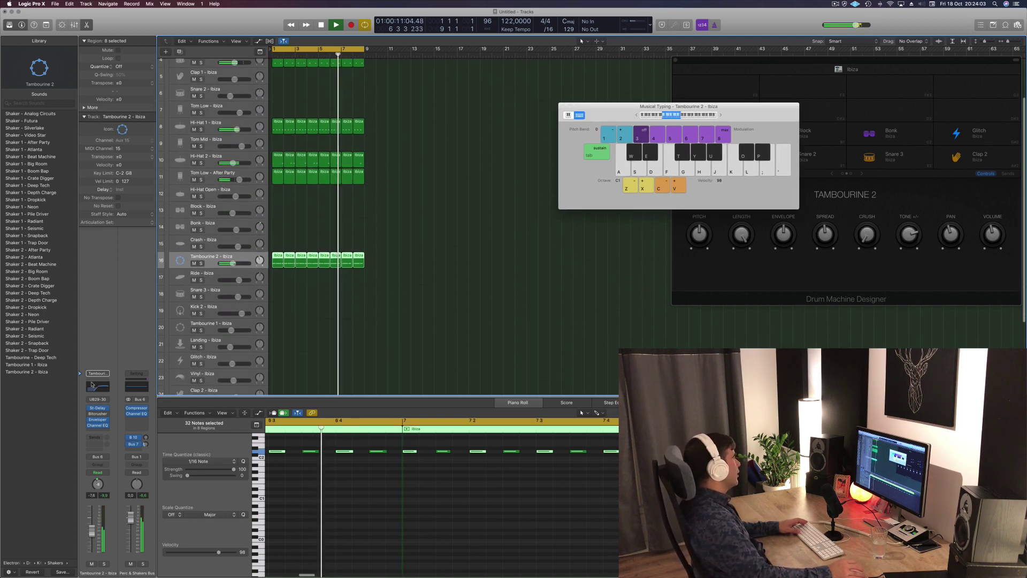
scroll(324, 217, down, 8)
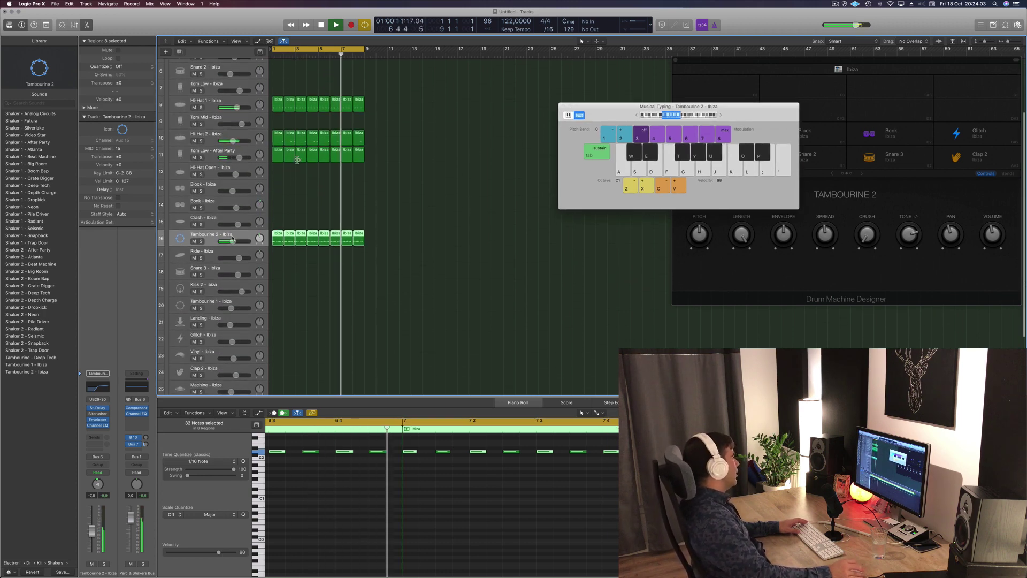
ctrl+alt+click(324, 216)
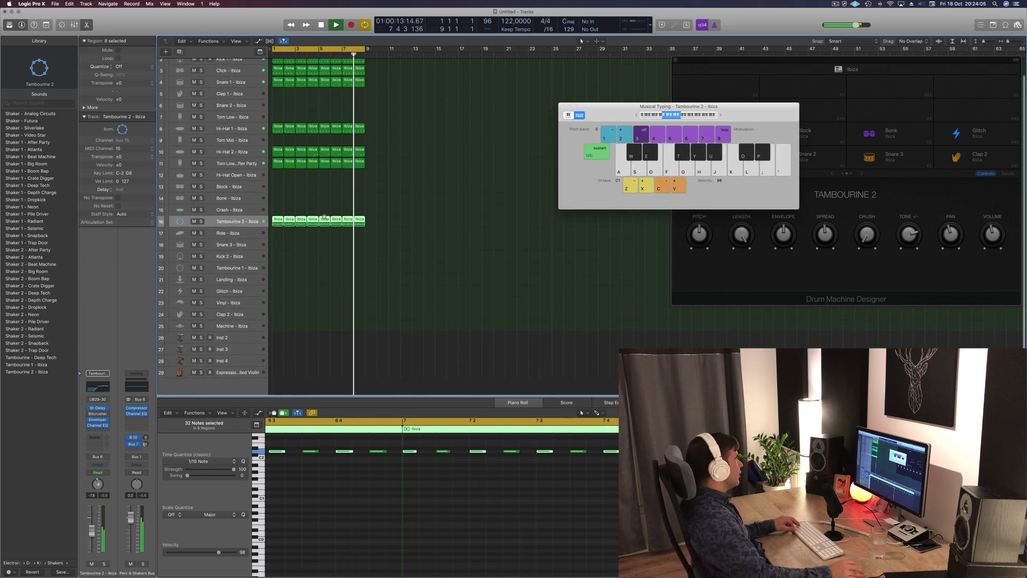
click(236, 331)
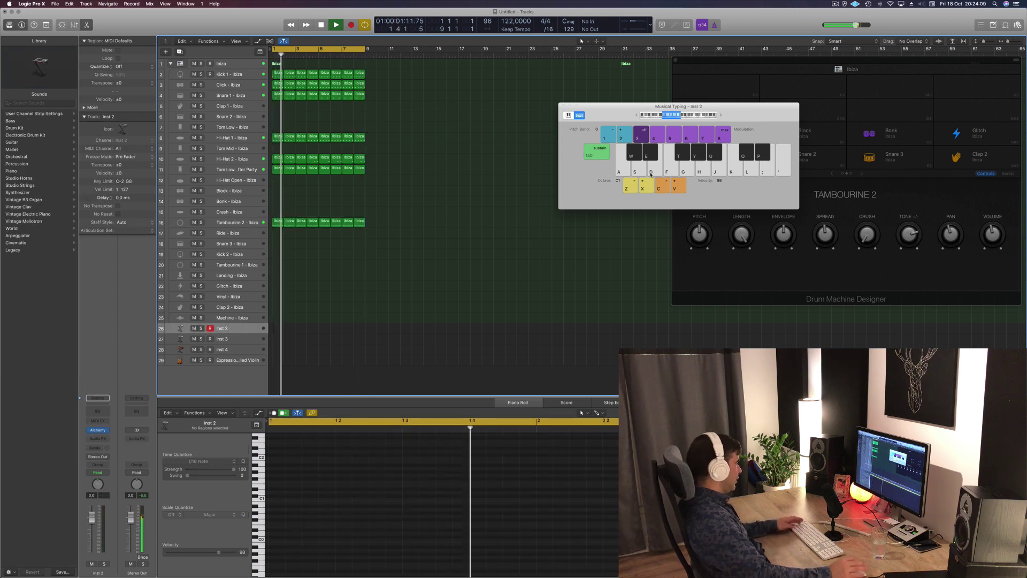
Step: Play test notes on the Inst 2 track's default sound and lower the Musical Typing octave to C0
key(g)
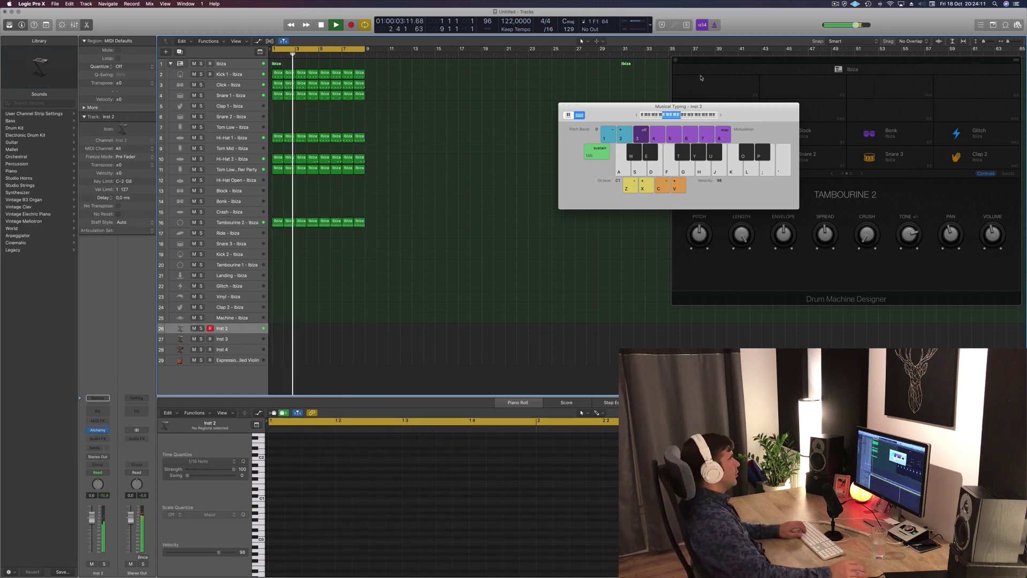
key(z)
key(f)
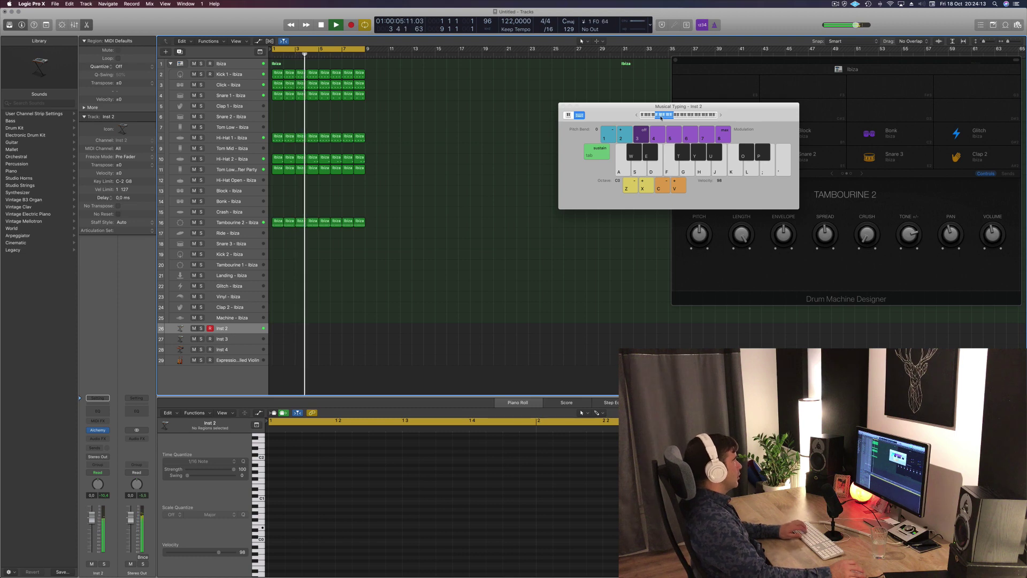
key(h)
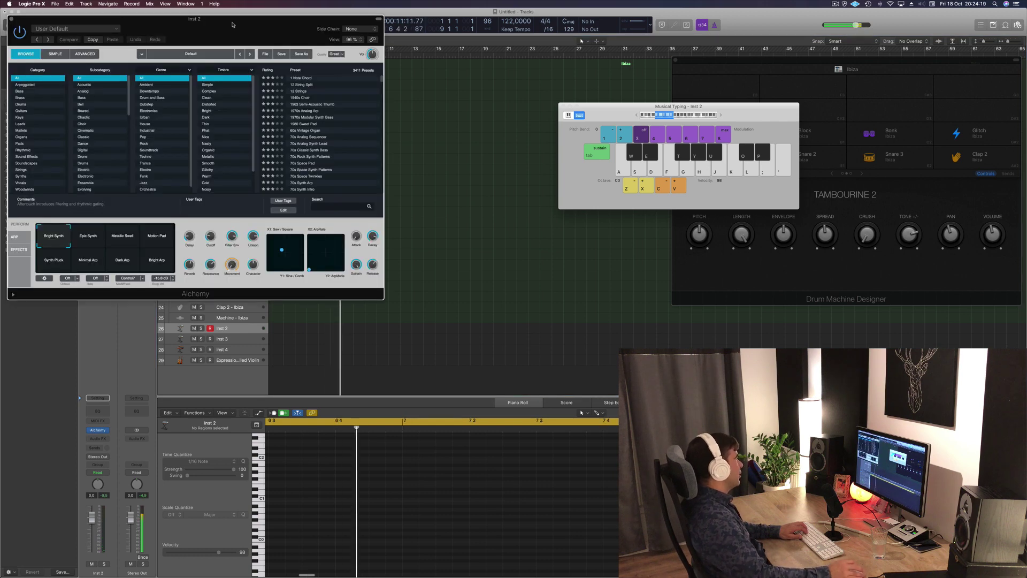
Step: In the track's Alchemy synth, filter the presets to the Bass category and load 70s Classic Synth Bass
drag(233, 25, 721, 85)
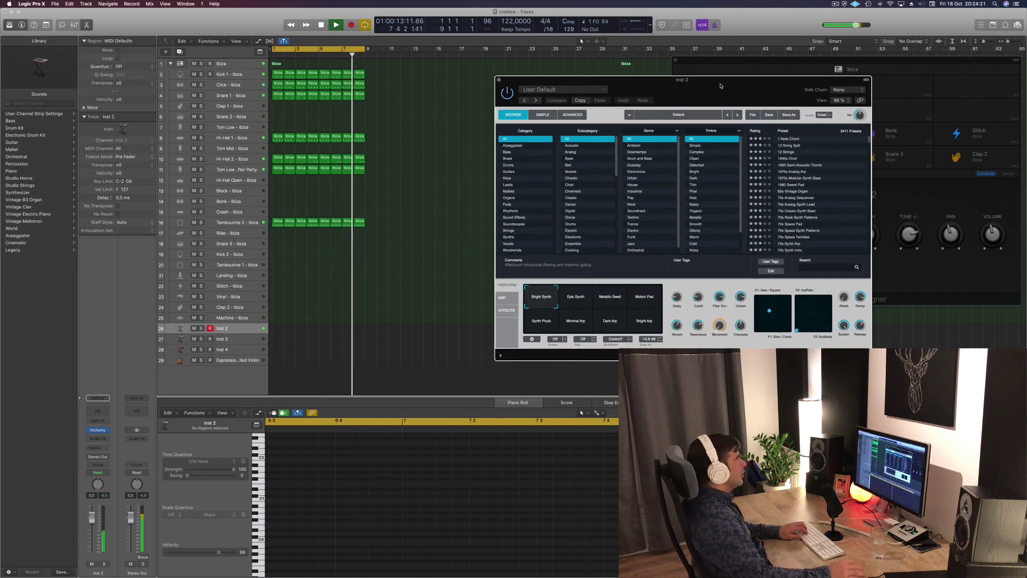
click(518, 152)
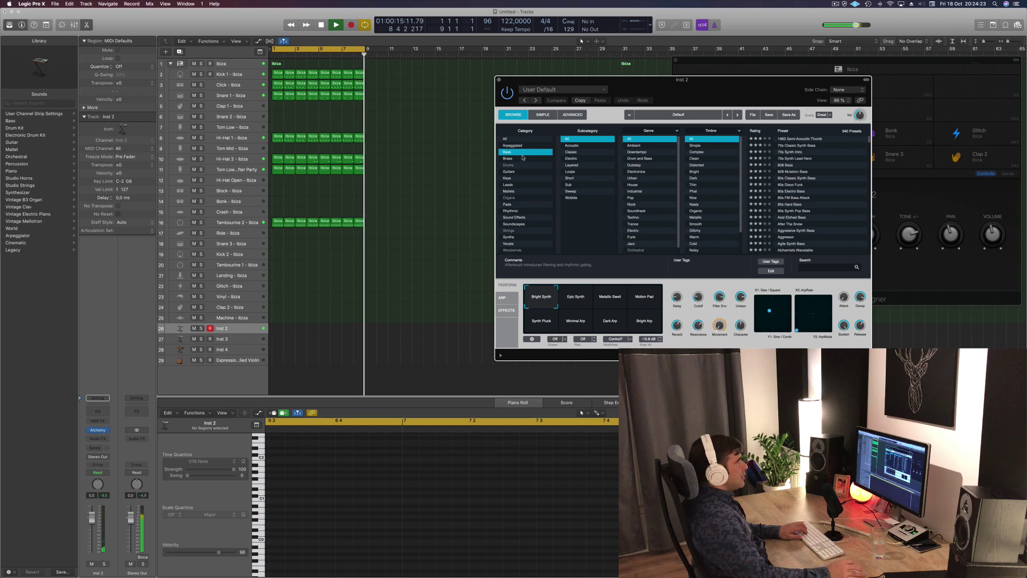
click(796, 146)
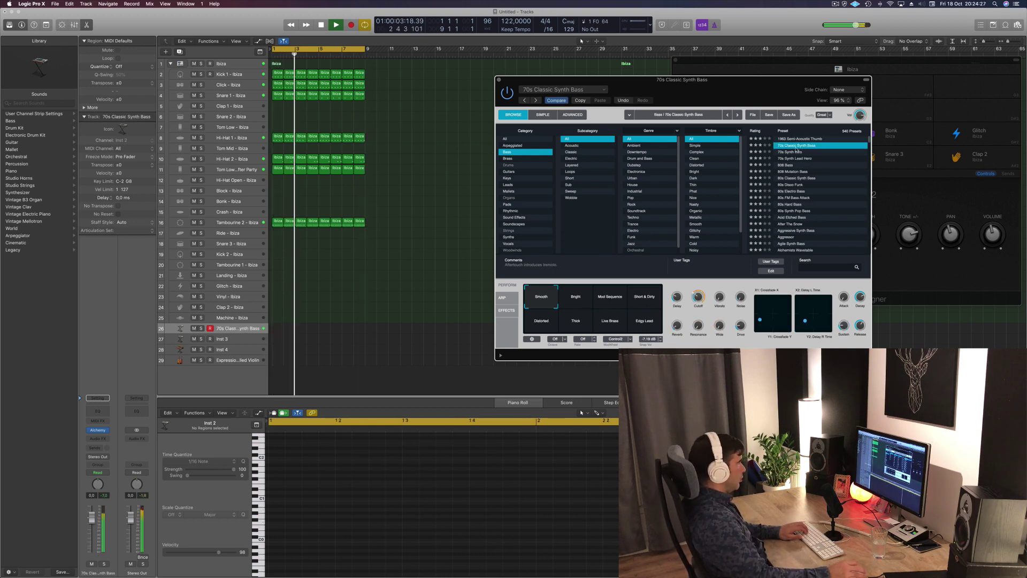
Step: Bring up Musical Typing beside Alchemy, set its octave to C2 and play test notes on the bass preset
key(super+k)
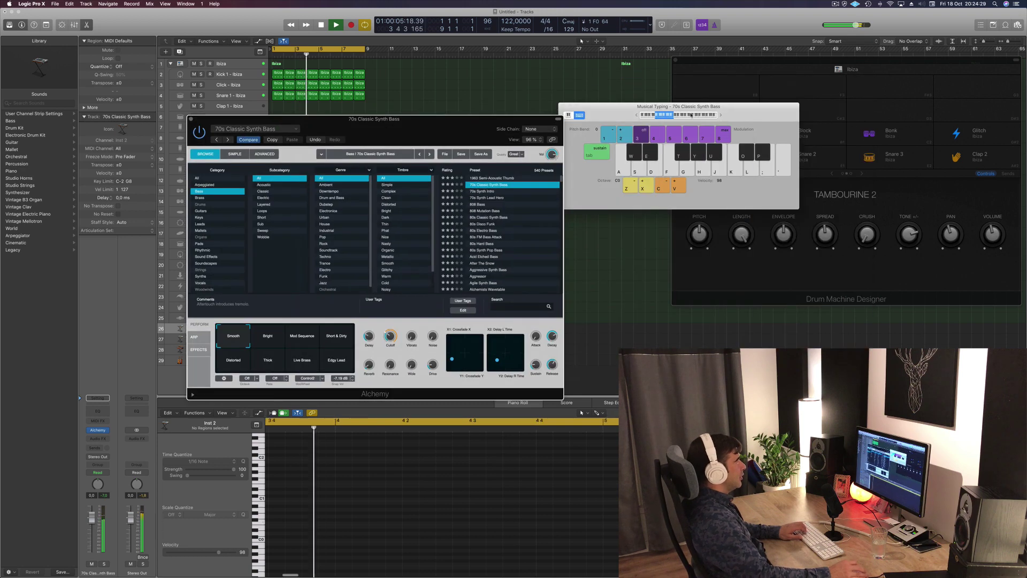
click(678, 115)
key(f)
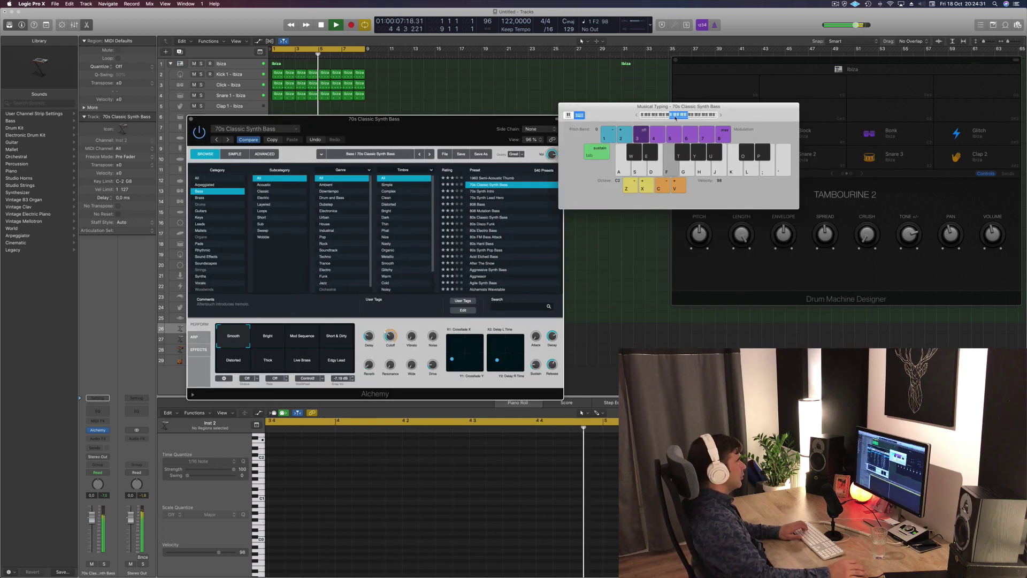
key(h)
drag(709, 106, 835, 85)
key(h)
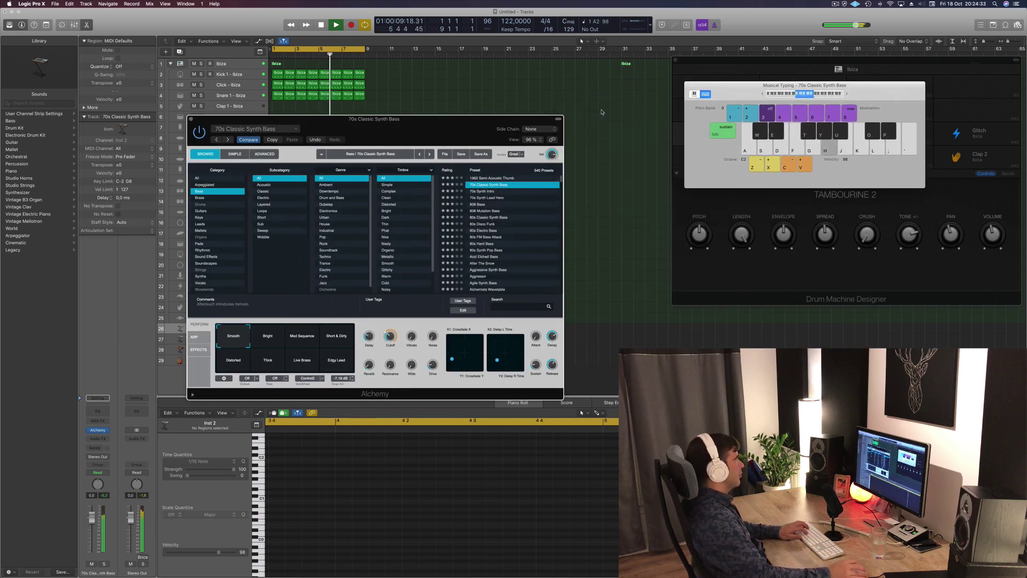
drag(477, 127, 595, 181)
key(d)
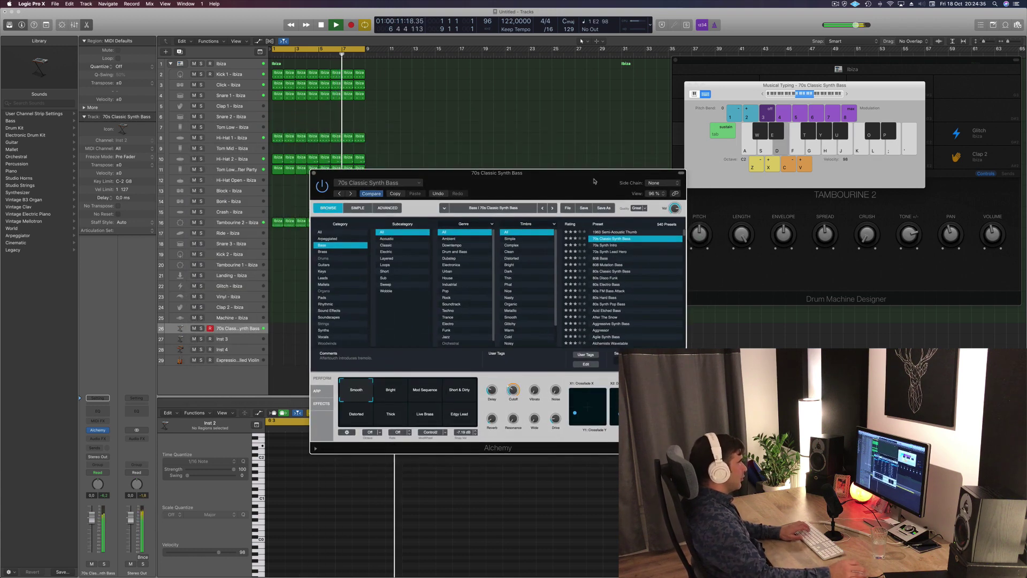
Step: Audition the 70s Synth Intro and 70s Synth Lead Hero presets with a few notes over the playing loop
click(608, 246)
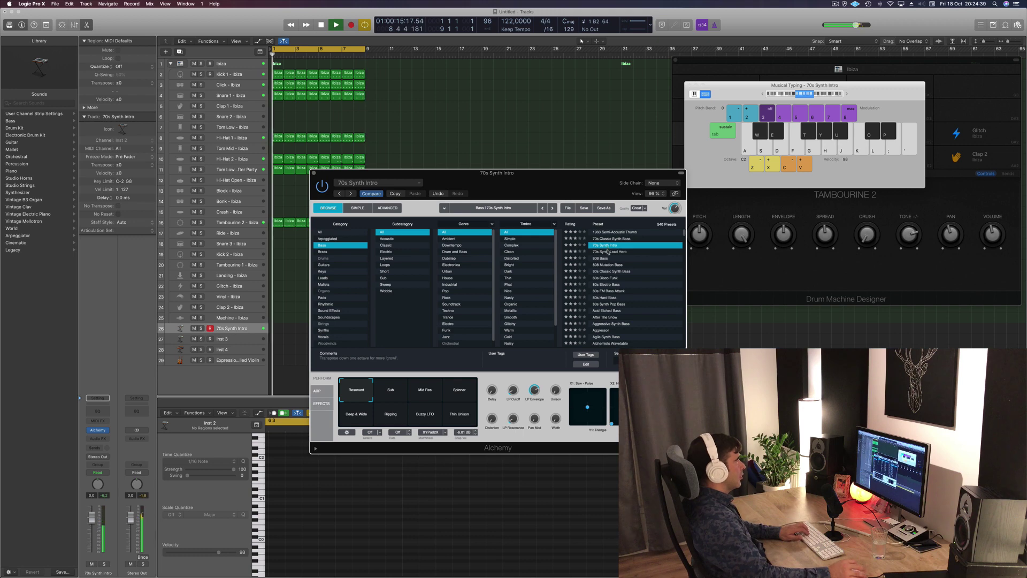
click(608, 252)
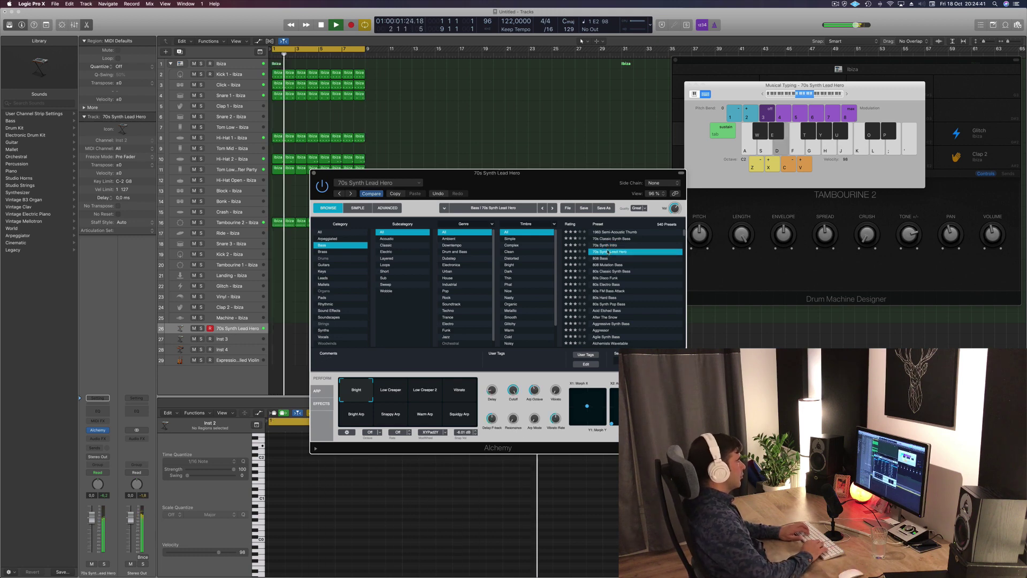
key(g)
key(h)
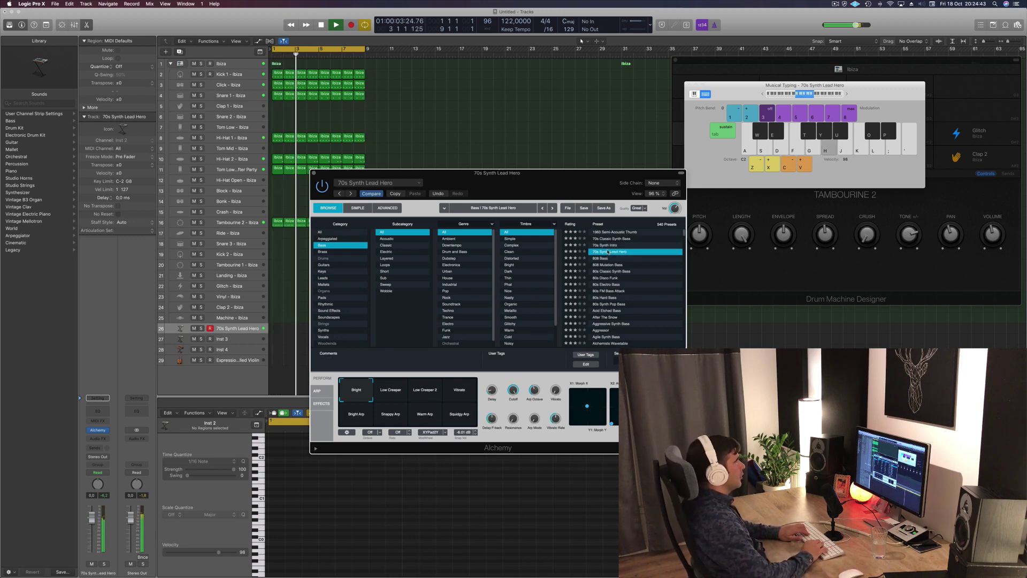
key(d)
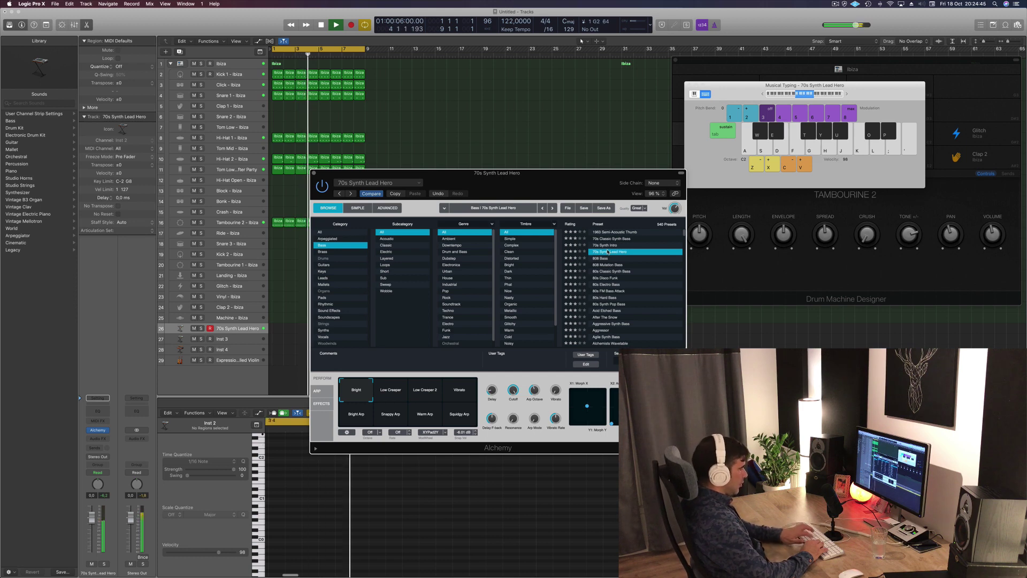
key(slash)
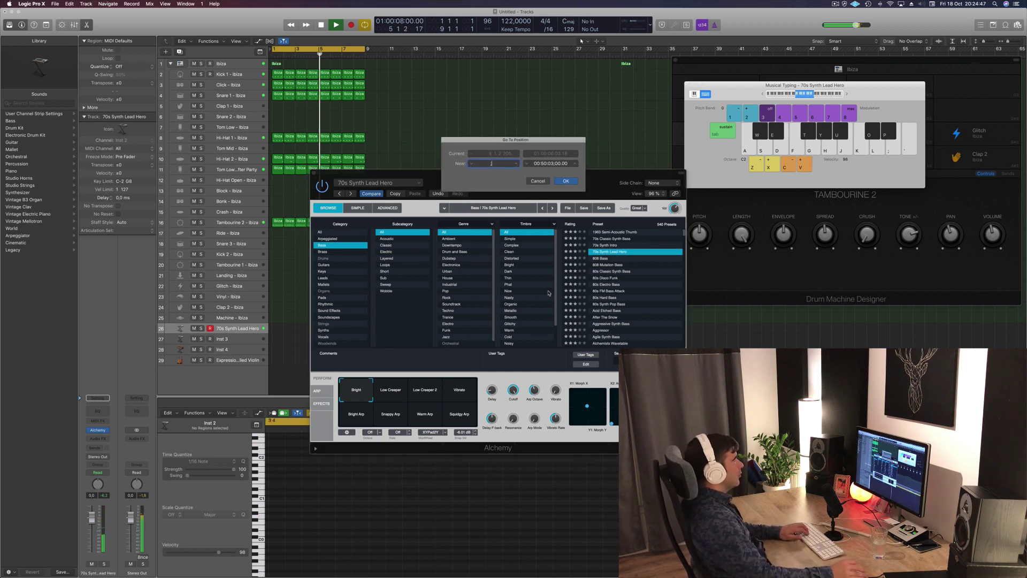
click(539, 182)
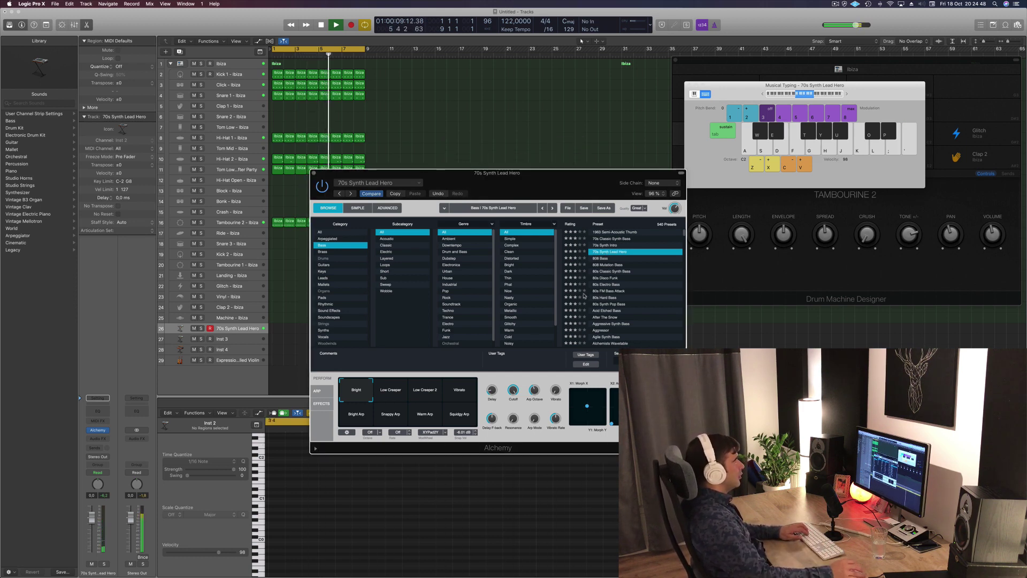
Step: Audition the bass presets from 808 Bass through 808 Mutation Bass, 80s Classic Synth Bass and 80s Disco Funk to 80s Electro Bass
click(600, 259)
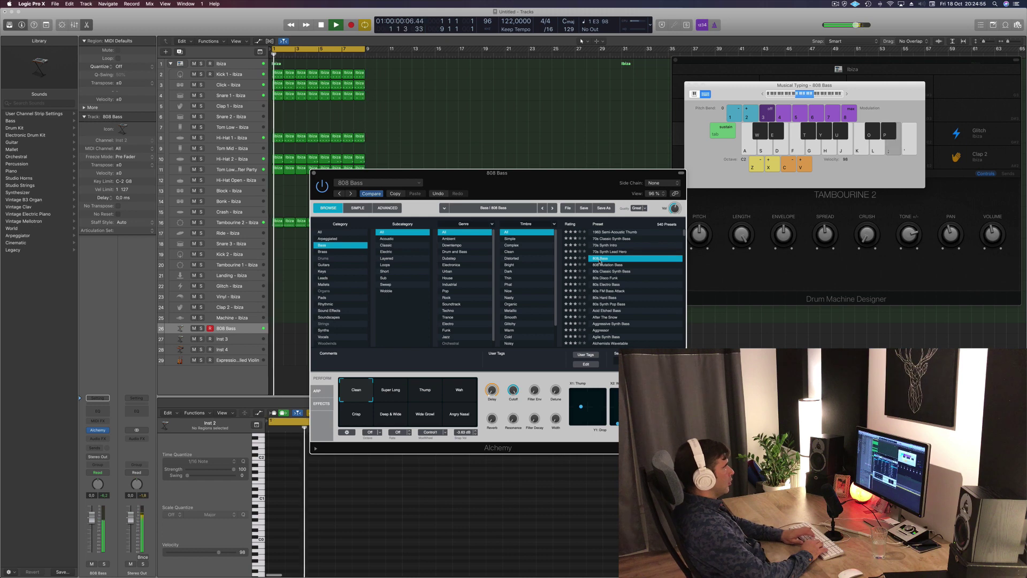
key(Down)
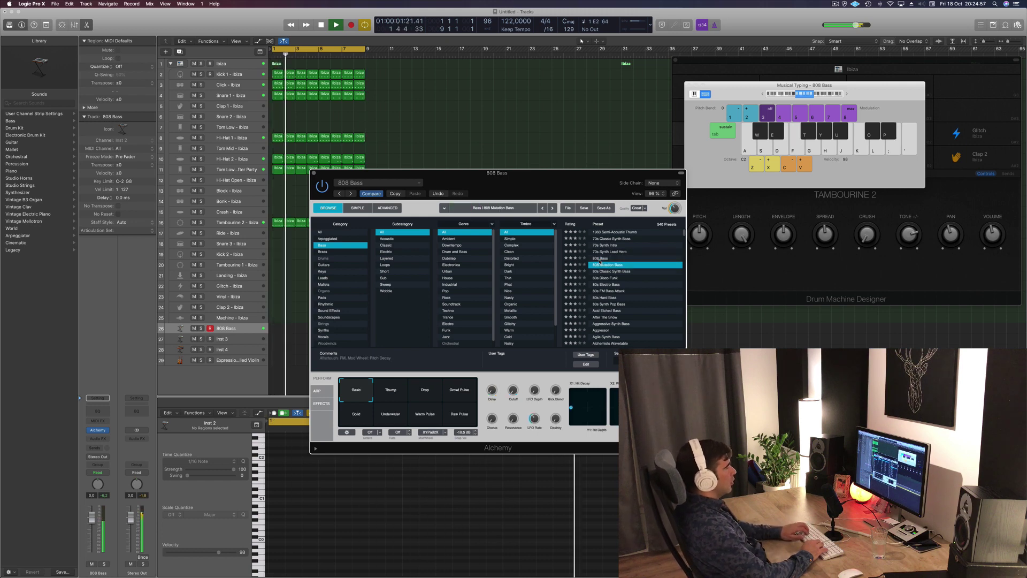
key(Down)
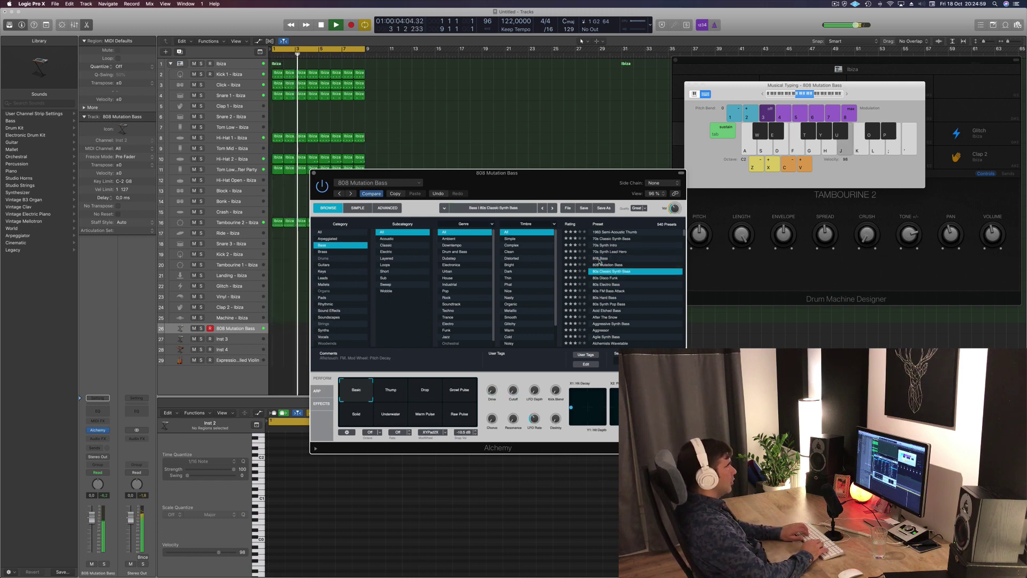
key(s)
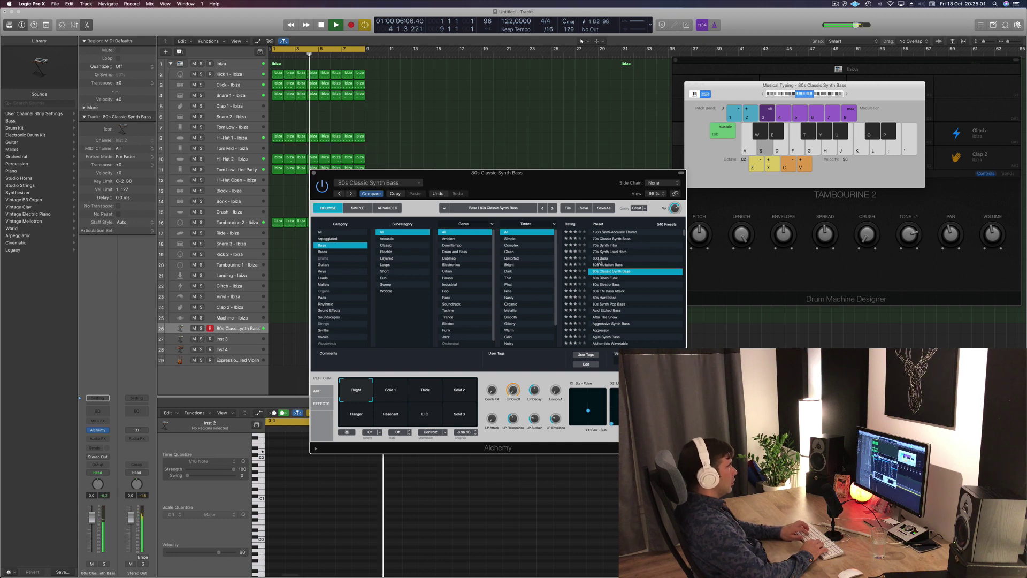
key(Down)
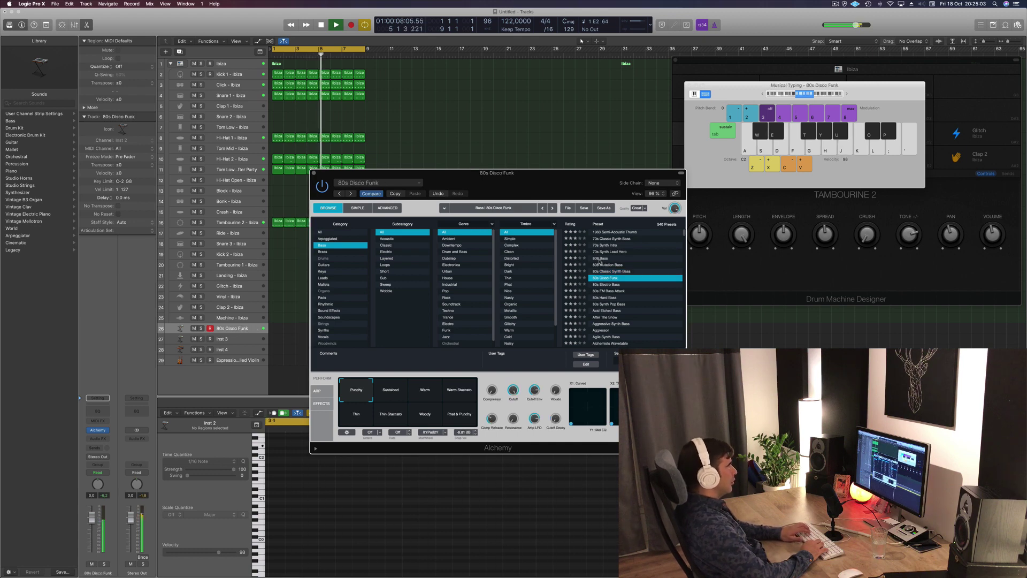
key(Down)
key(j)
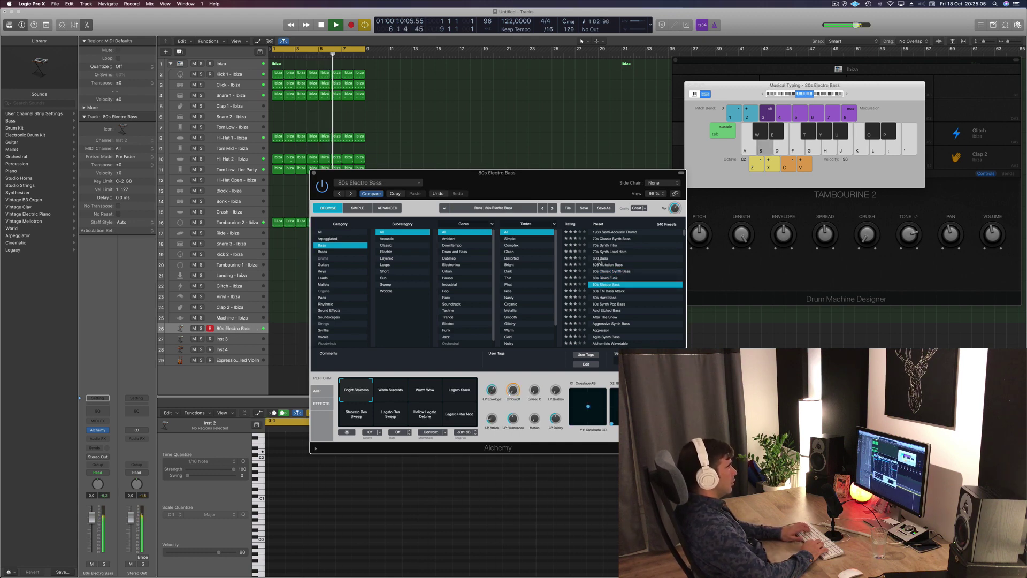
Step: Audition 80s FM Bass Attack and 80s Hard Bass, and load the 80s Synth Pop Bass preset
key(Down)
key(h)
key(j)
key(s)
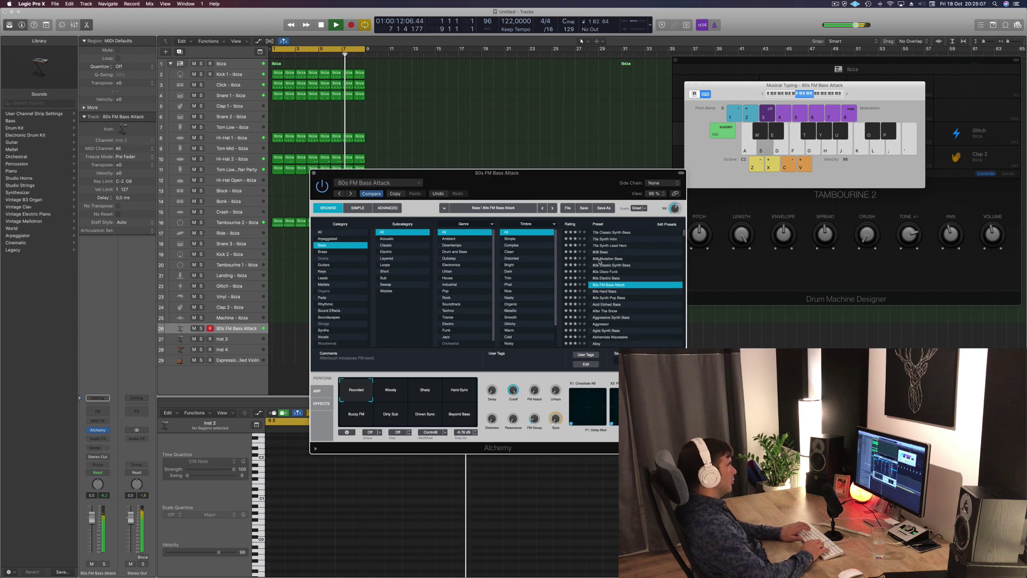
key(Down)
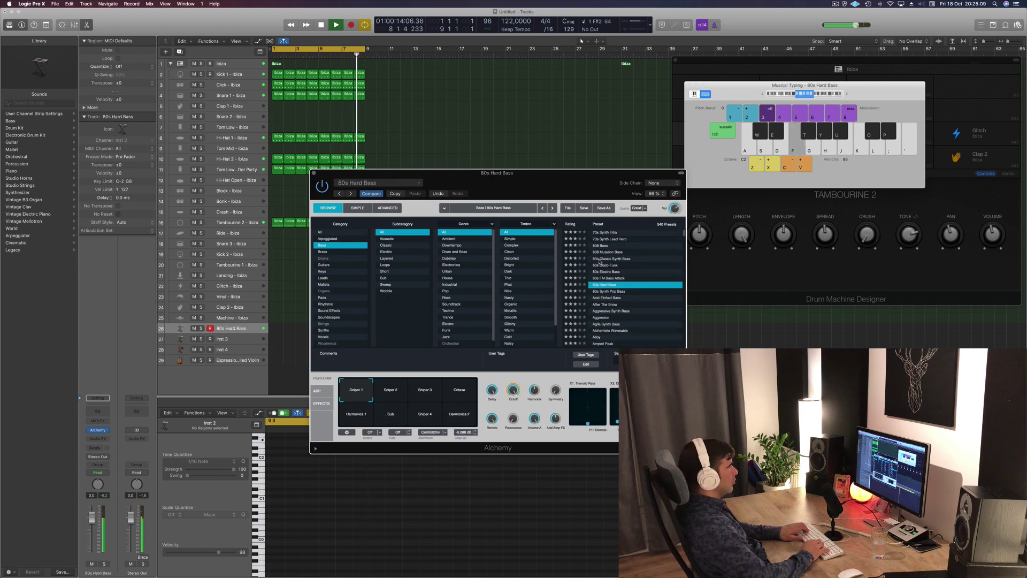
key(Down)
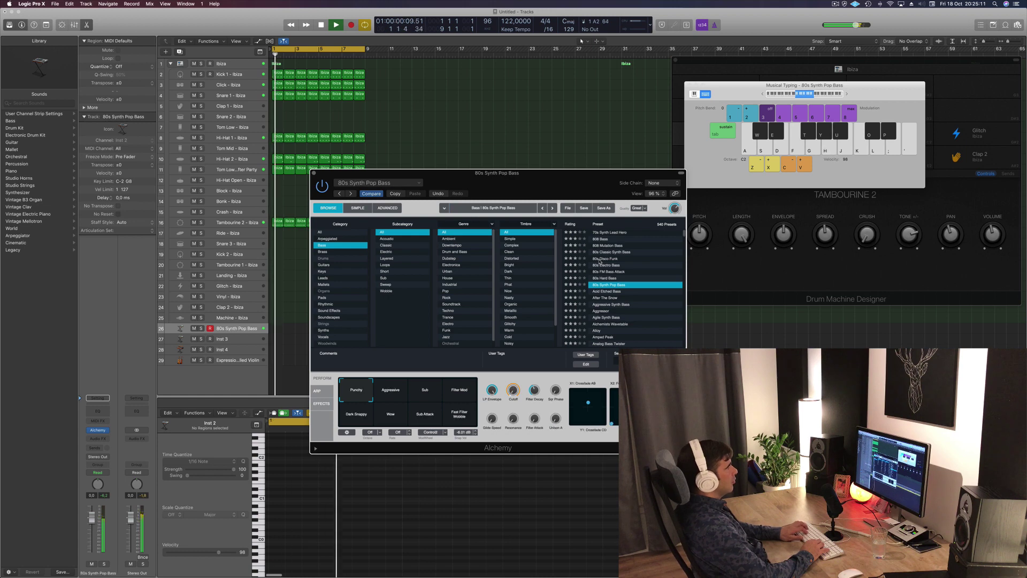
Step: Try out notes on the 80s Synth Pop Bass over the loop and lower the Musical Typing octave to C1
key(f)
key(a)
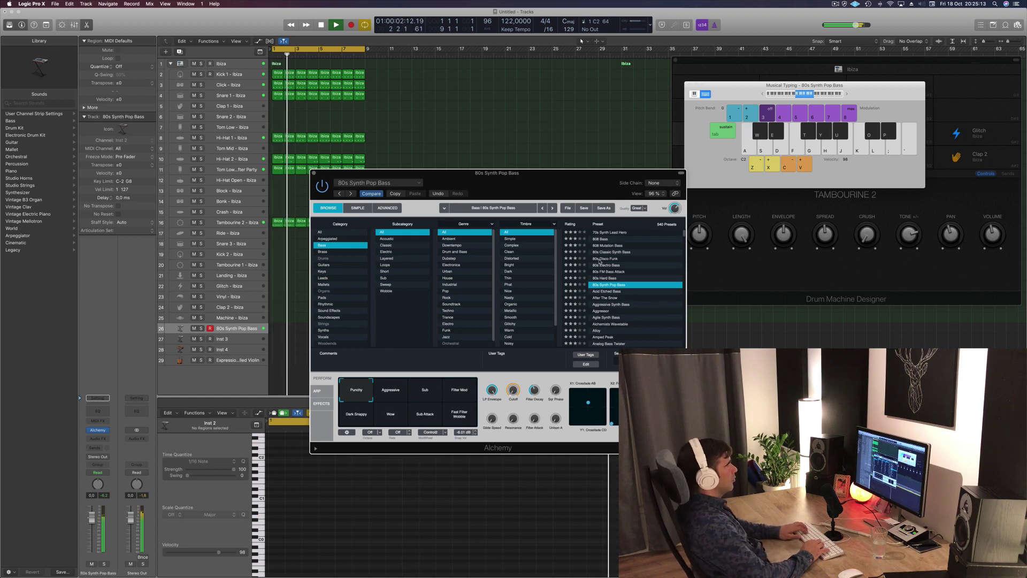
key(k)
key(a)
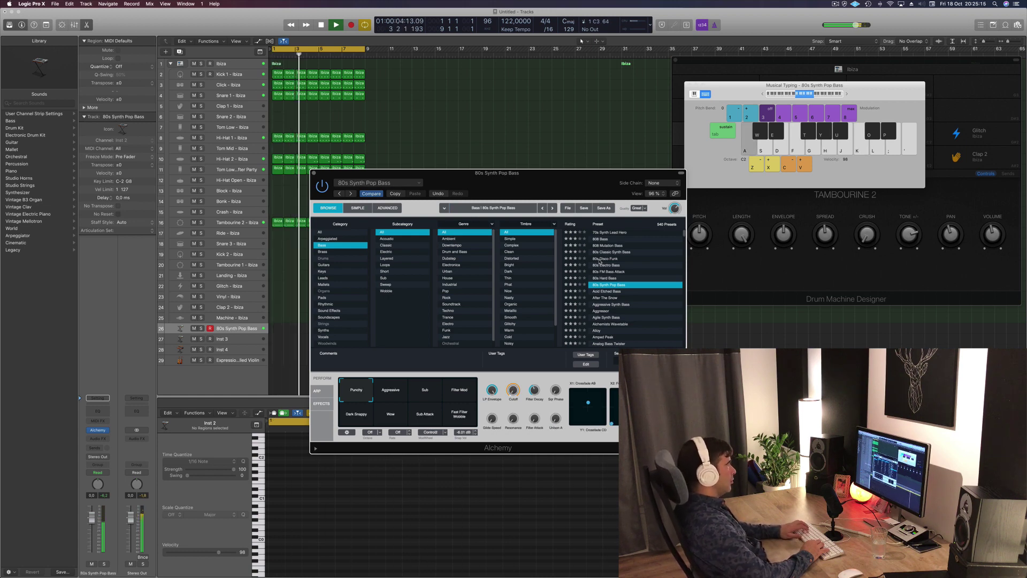
key(d)
key(f)
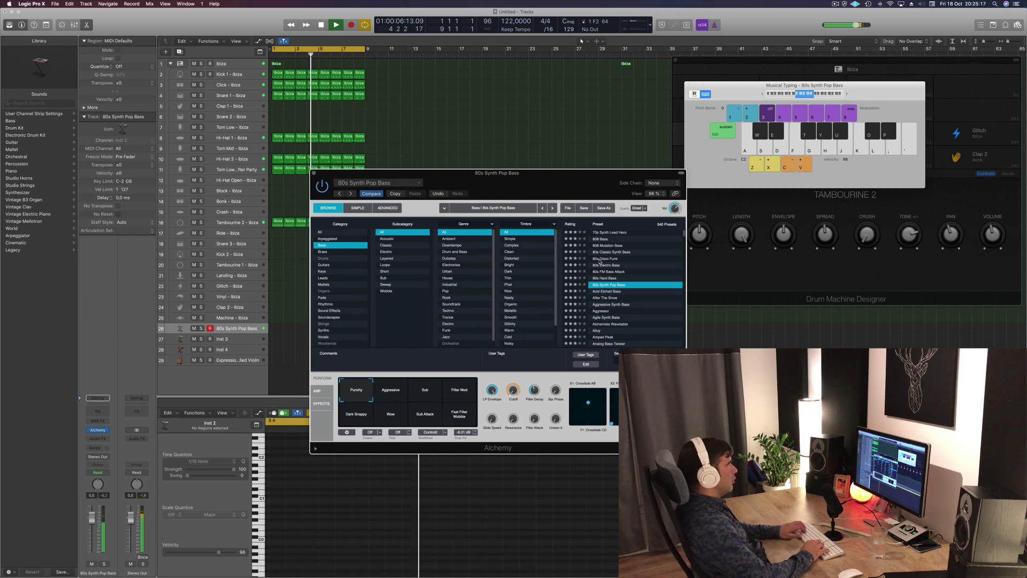
key(a)
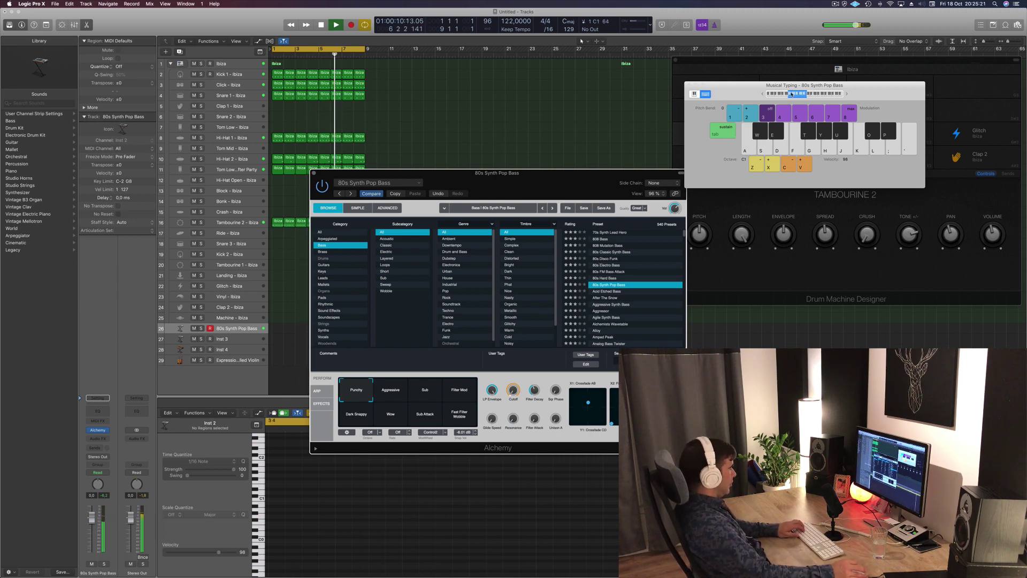
Step: Lower the 80s Synth Pop Bass track volume to about -3.6 dB while playing low bass notes over the loop
key(a)
drag(92, 518, 92, 532)
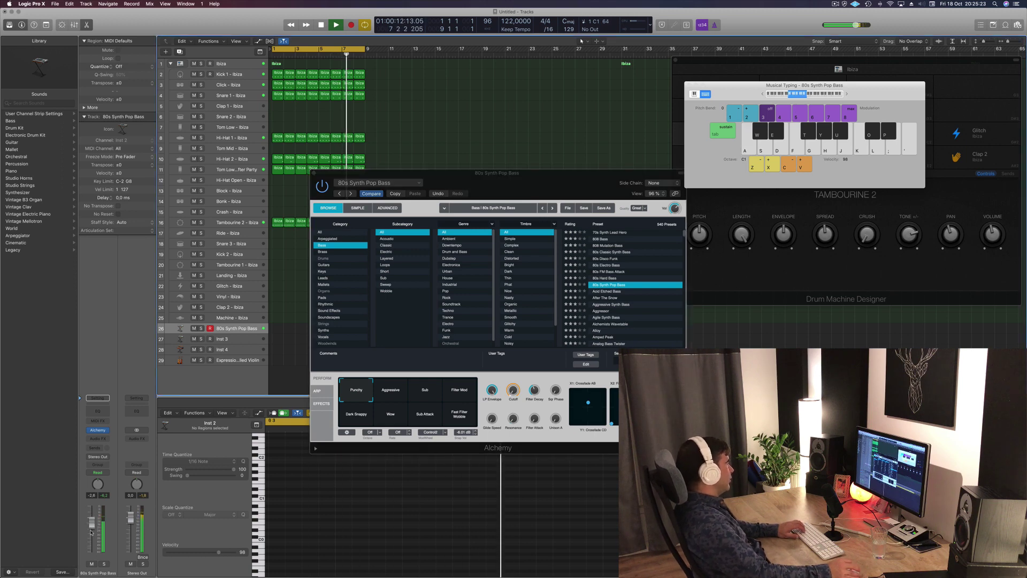
key(a)
key(a)
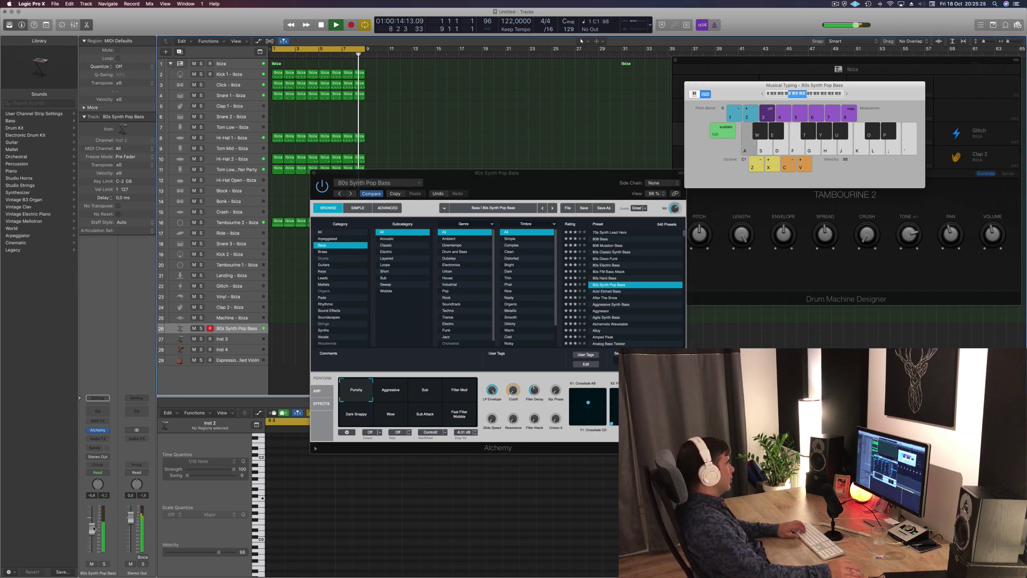
key(a)
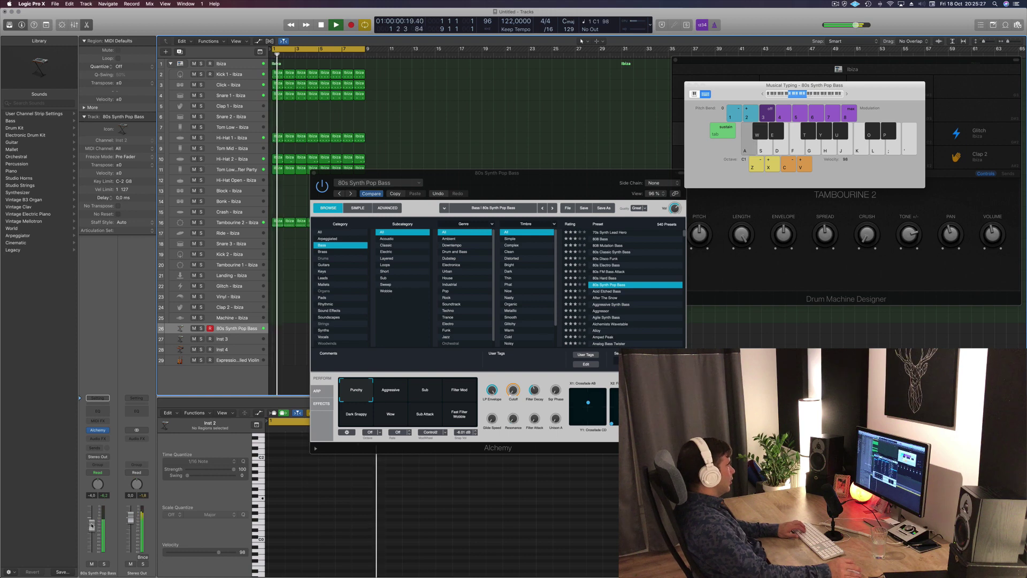
drag(93, 527, 92, 525)
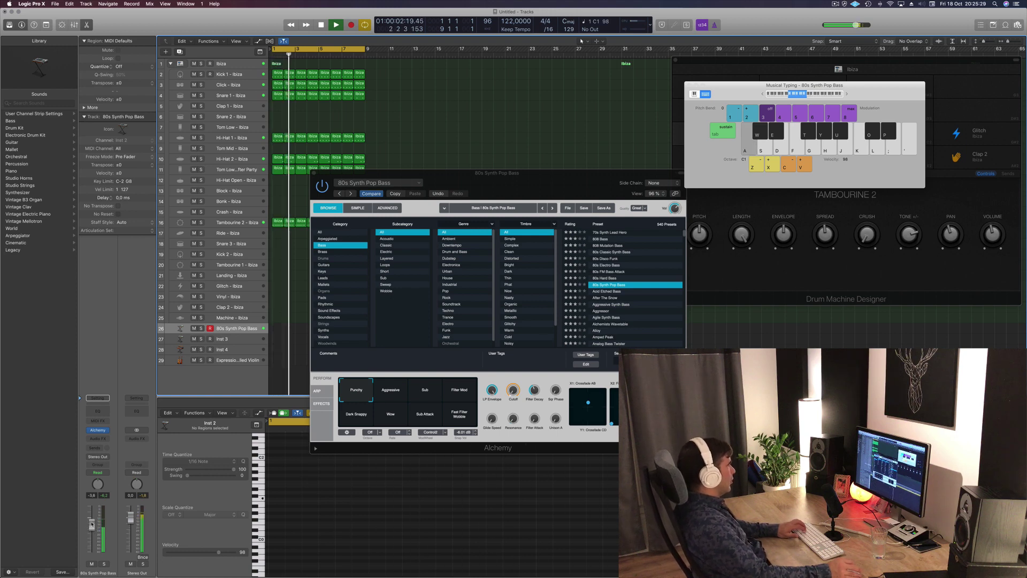
key(a)
key(a)
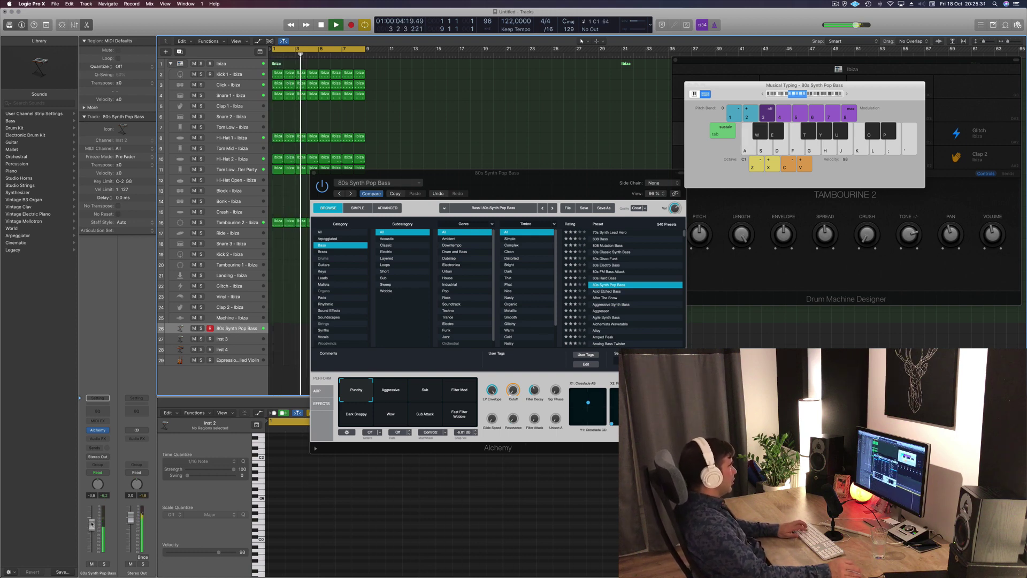
key(d)
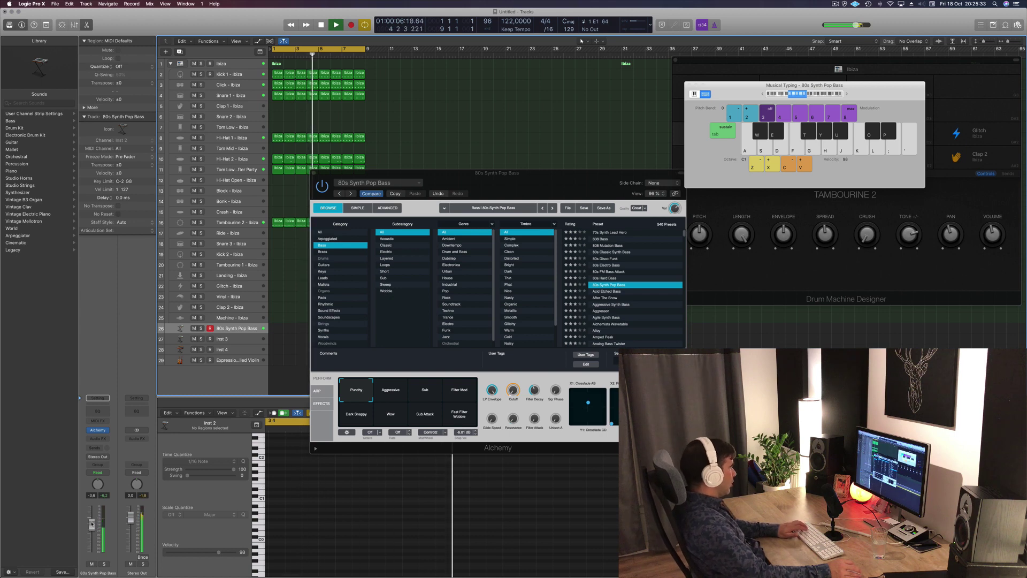
Step: Record a two-note bass line with the 80s Synth Pop Bass over the drum loop and stop the transport
key(a)
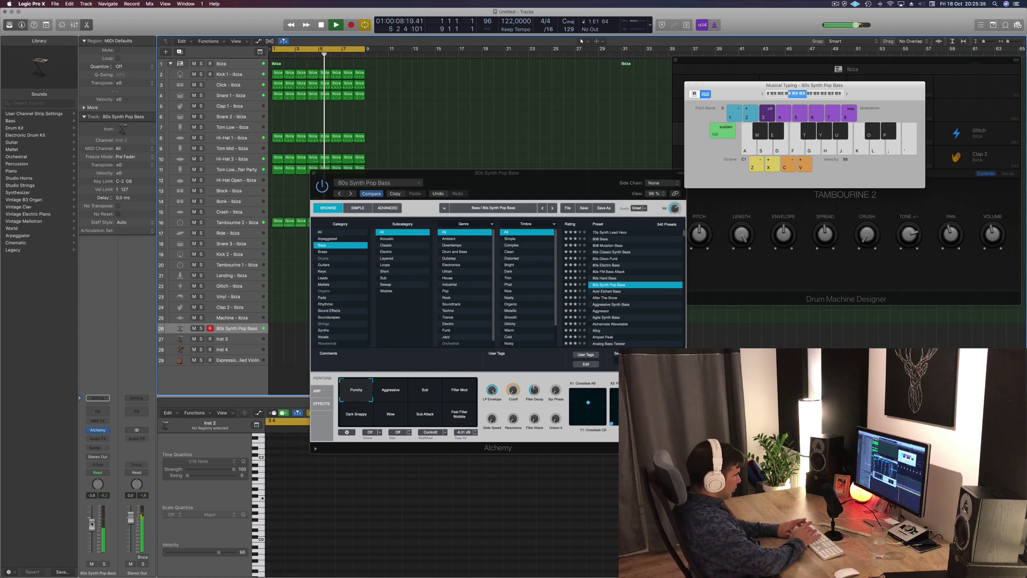
key(r)
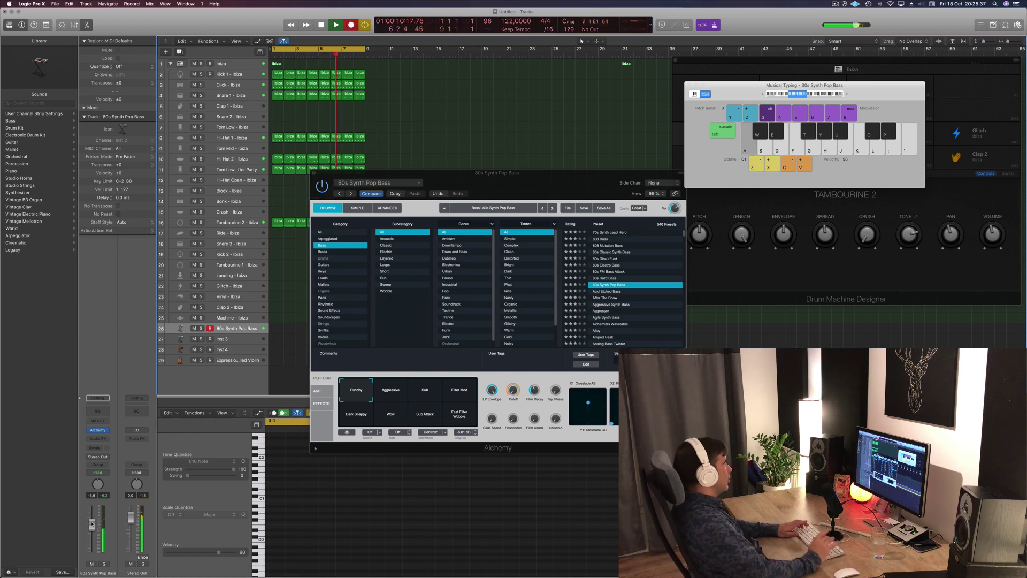
key(a)
key(d)
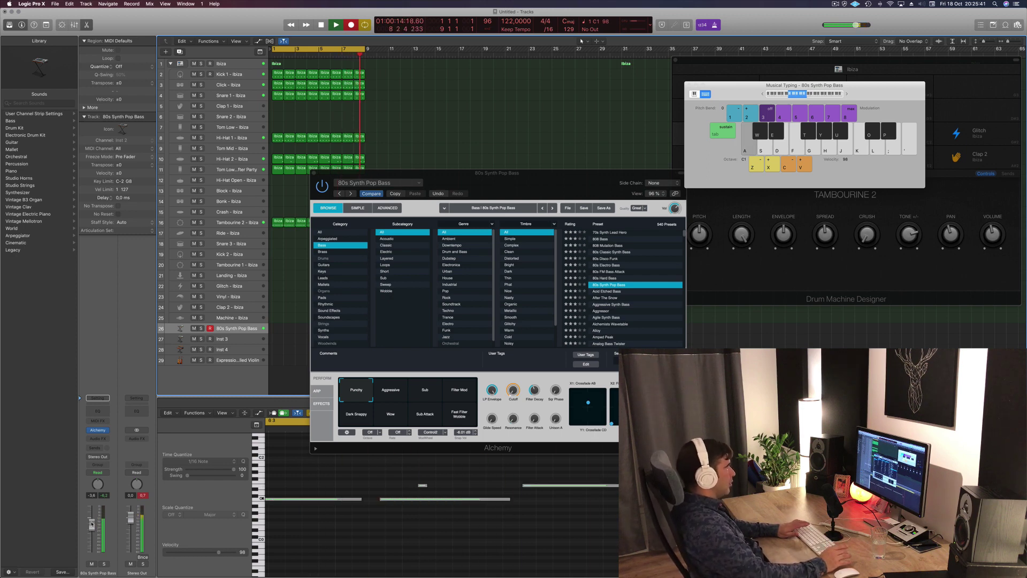
key(d)
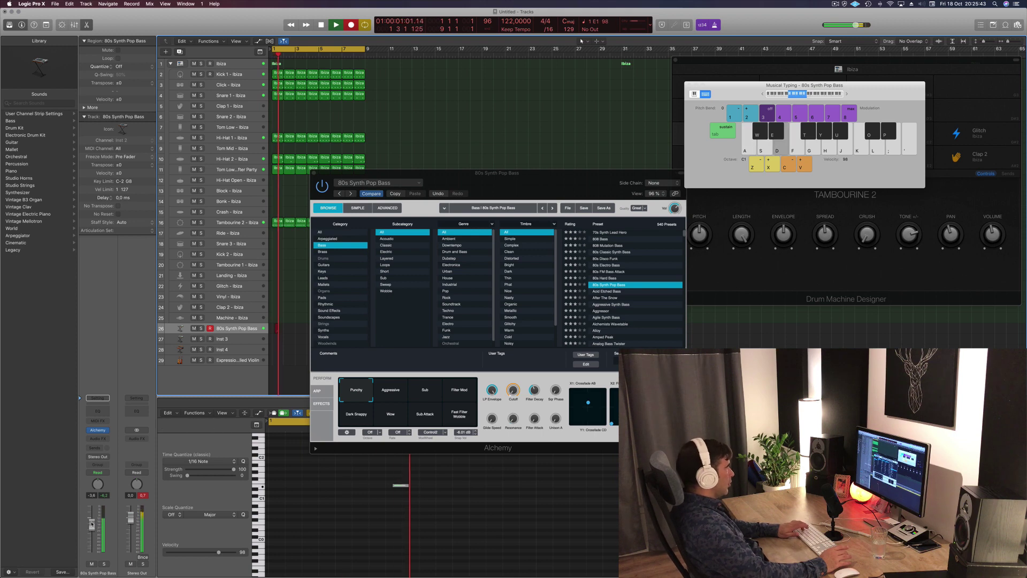
key(d)
key(a)
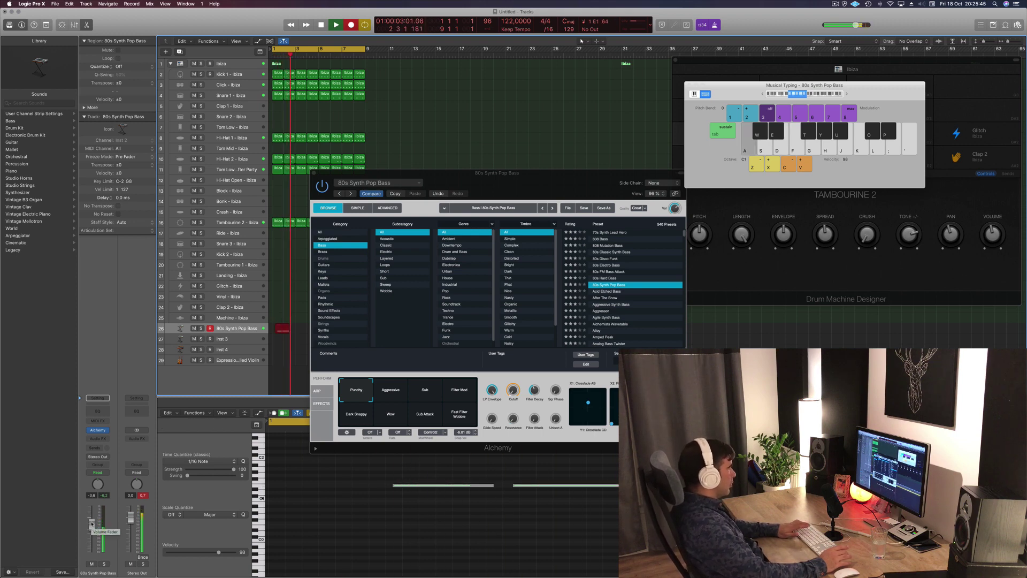
key(space)
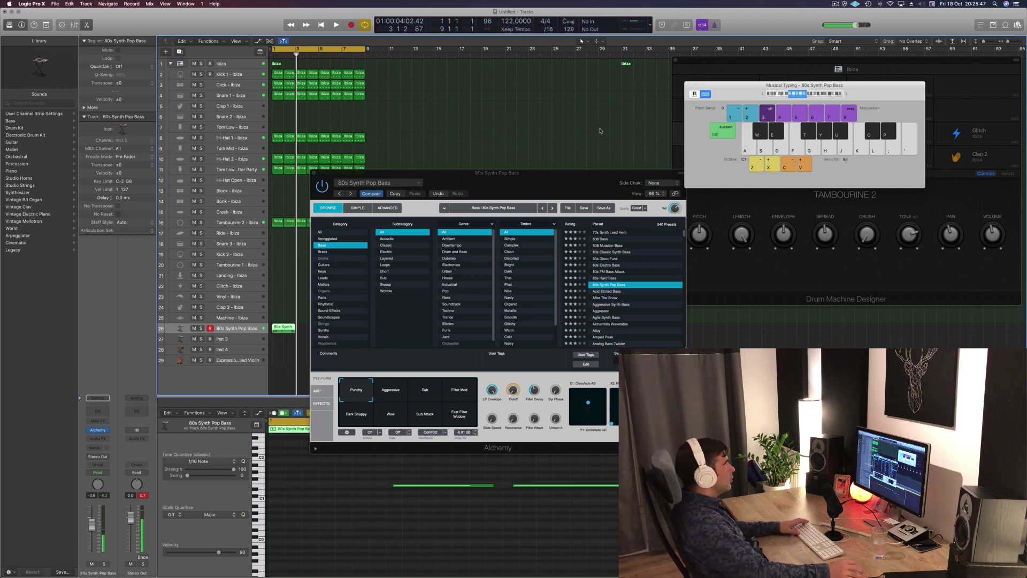
Step: Move the Alchemy window clear of the arrangement, select the bass region starting at bar 6 and play back the loop
drag(583, 173, 943, 153)
click(353, 327)
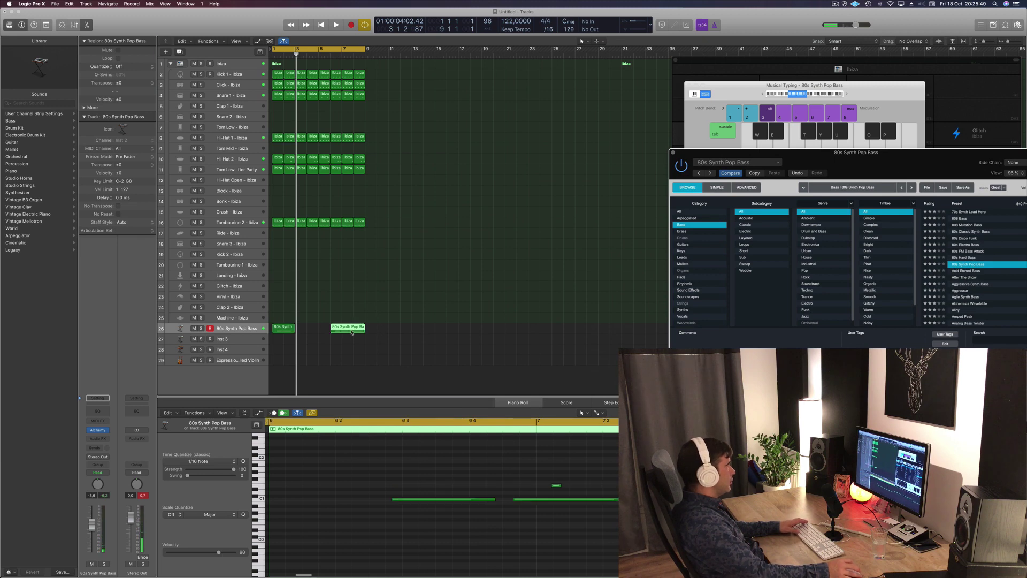
key(Return)
key(space)
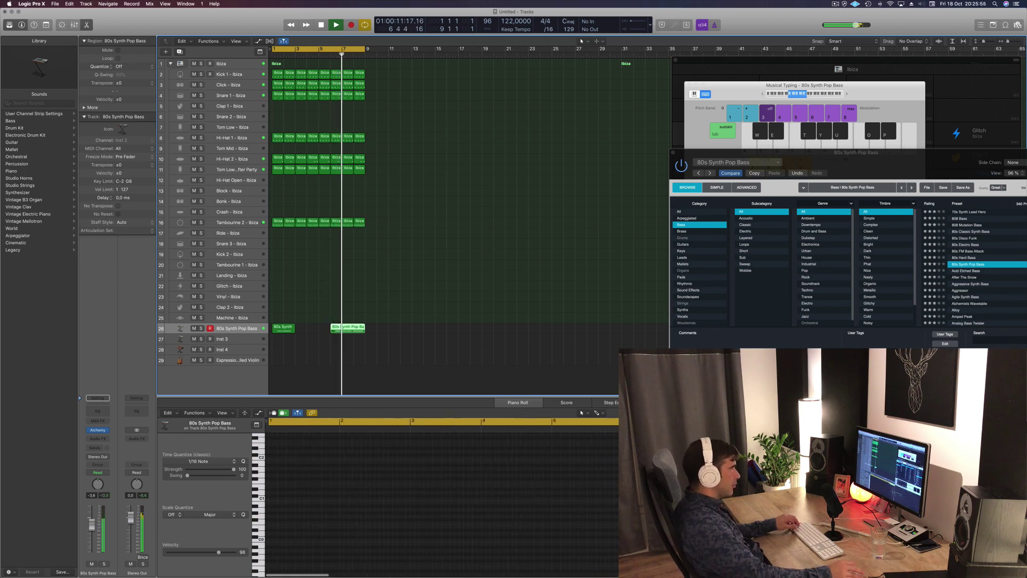
Step: Select the four notes of the bar 6 bass region and shift them earlier to start at bar 6
click(663, 498)
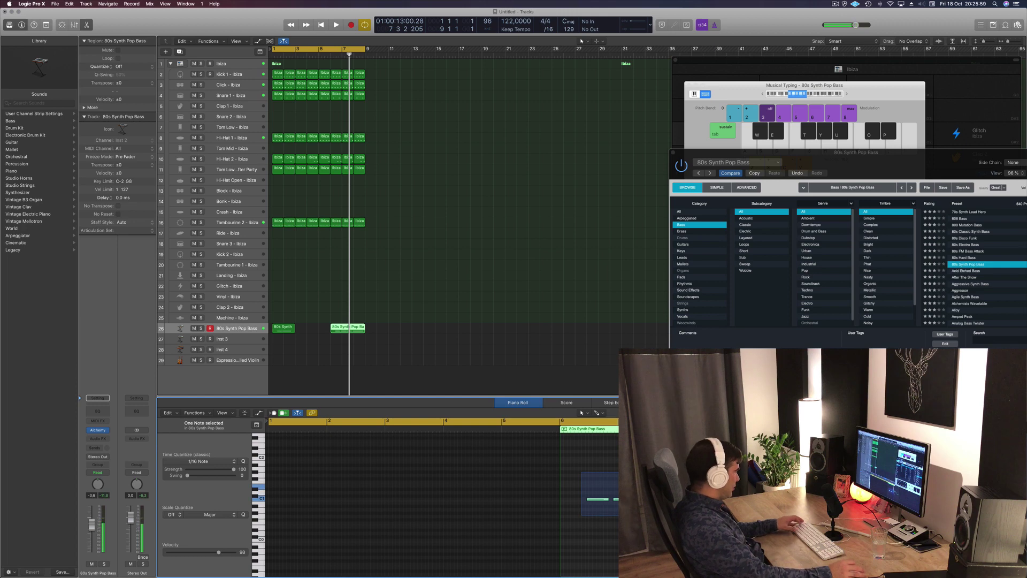
drag(581, 472, 738, 516)
scroll(602, 532, right, 5)
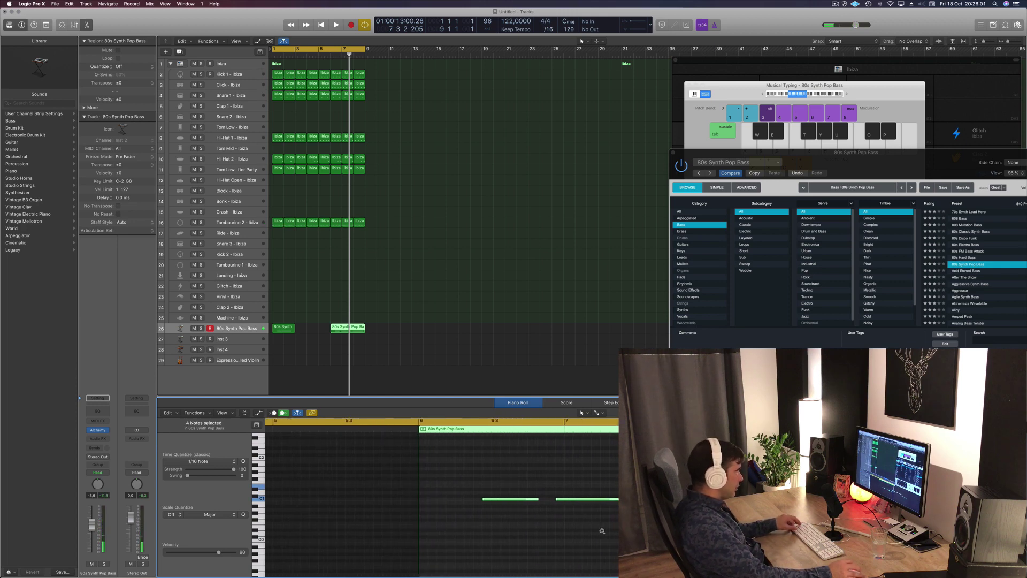
drag(512, 501, 448, 501)
key(space)
key(space)
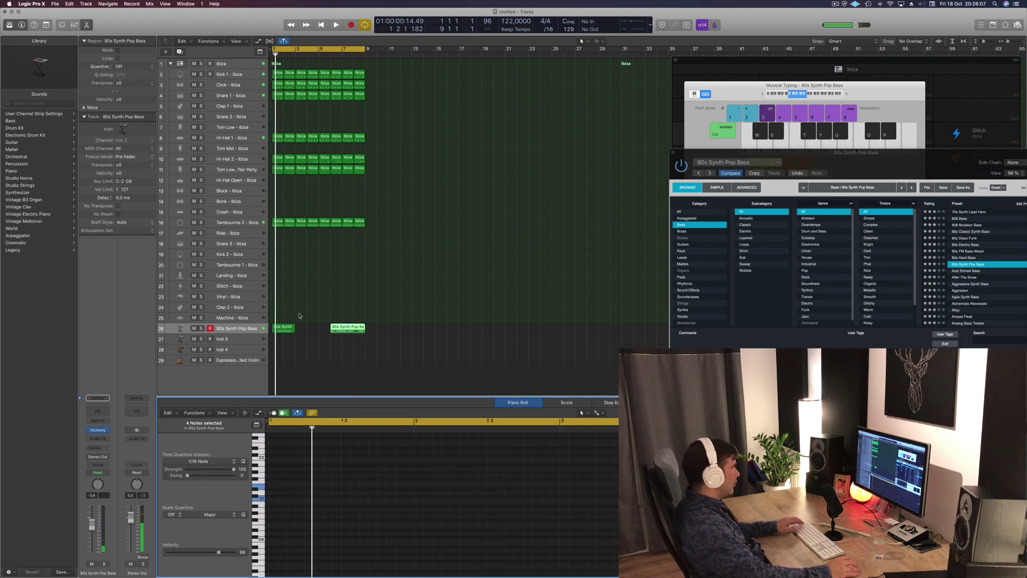
Step: Delete the short bass region at bar 1 and move the bar 6 bass region to bar 1
click(285, 328)
key(Delete)
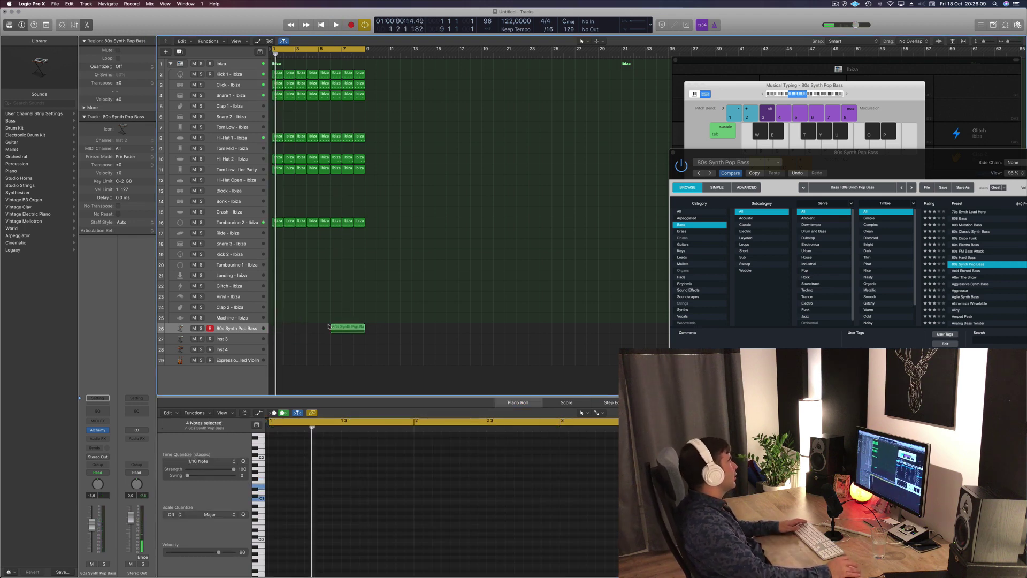
drag(328, 326, 271, 327)
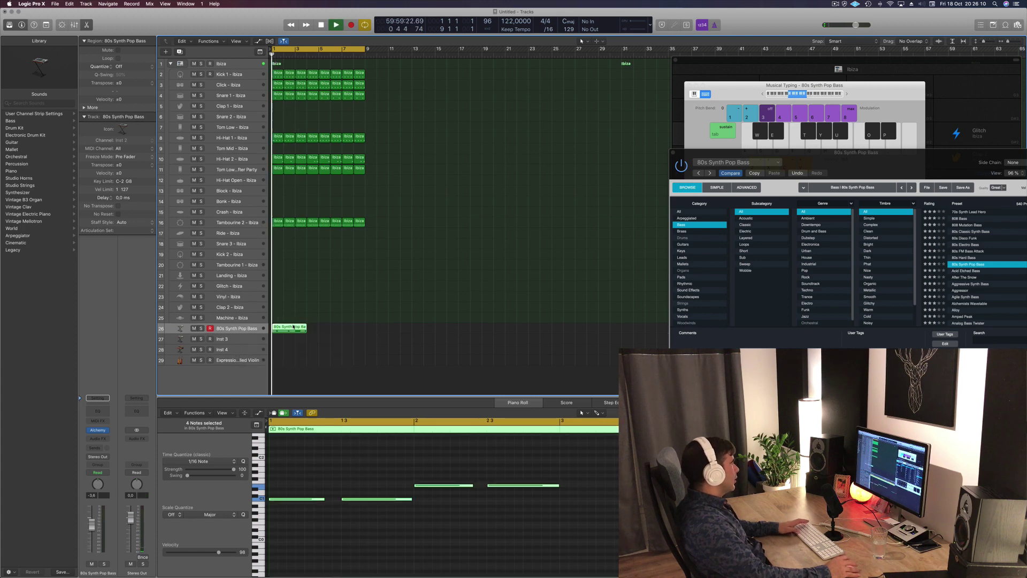
click(440, 531)
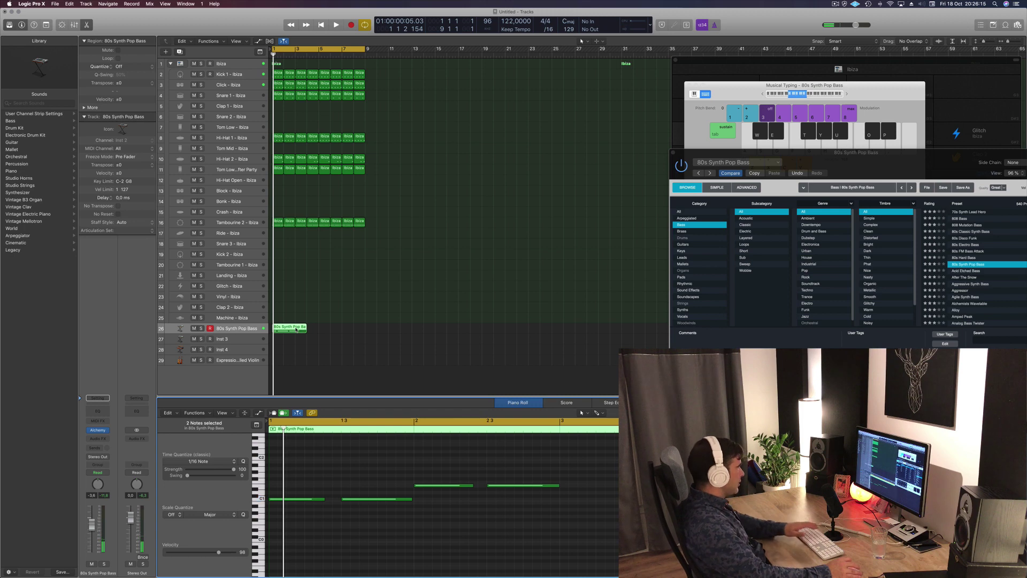
Step: Split the bass region at bar 3 using the Split option for crossing notes, and remove the leftover part
click(451, 213)
key(super+t)
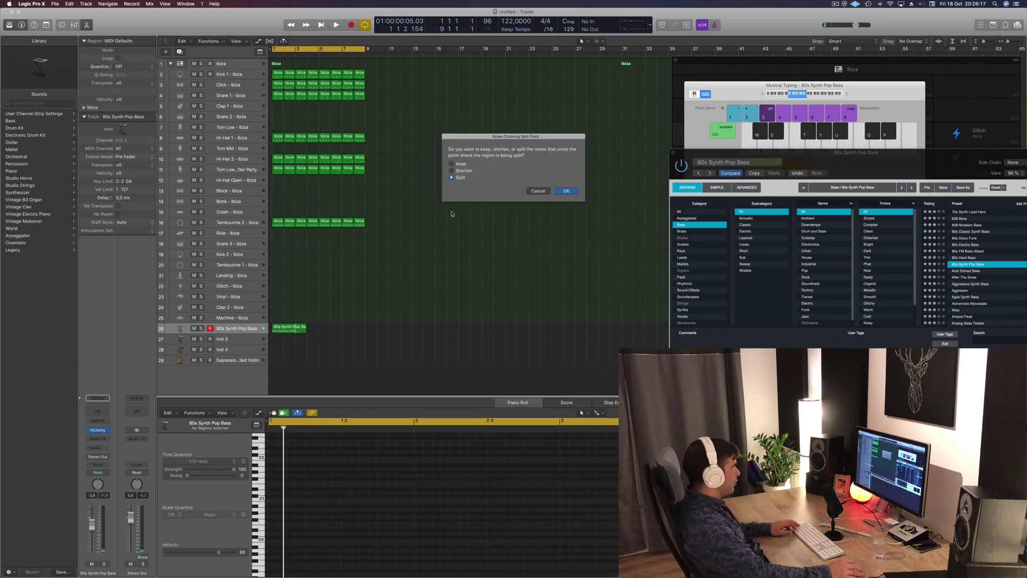
click(566, 191)
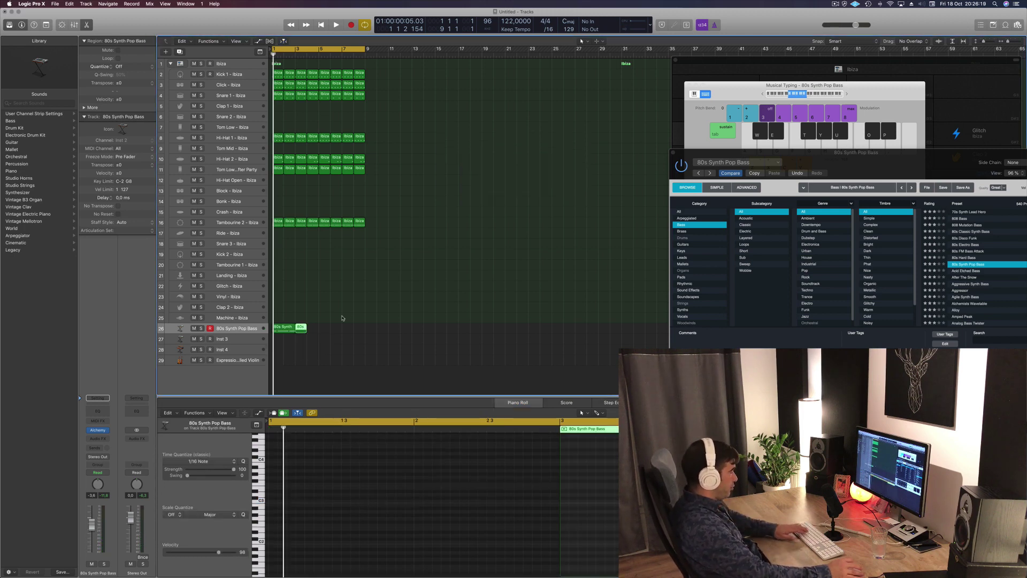
Step: Copy the two-bar bass region to bars 3, 5 and 7 to fill the eight-bar loop
click(285, 331)
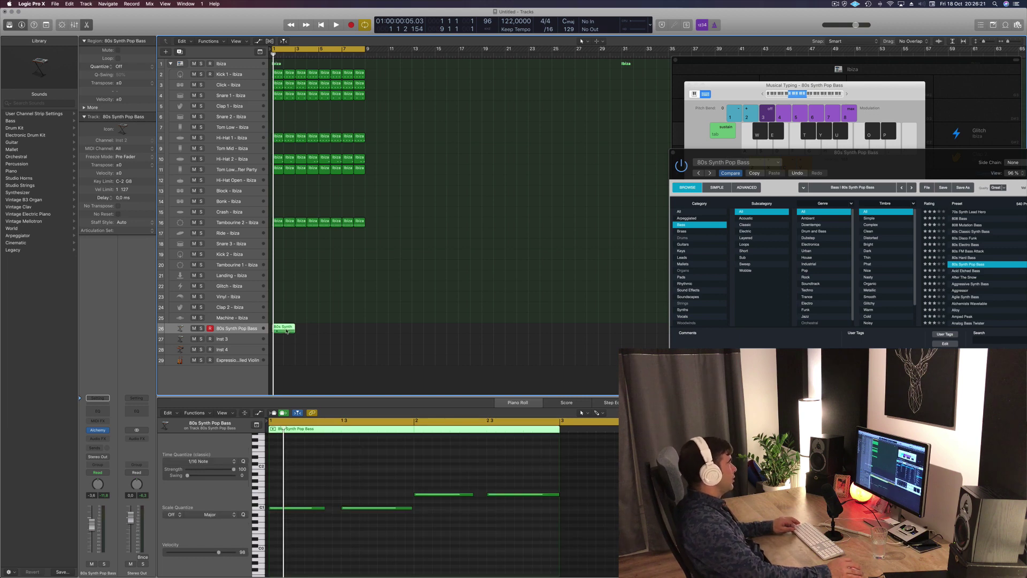
drag(286, 331, 323, 332)
key(super+z)
scroll(340, 305, up, 1)
scroll(340, 305, up, 2)
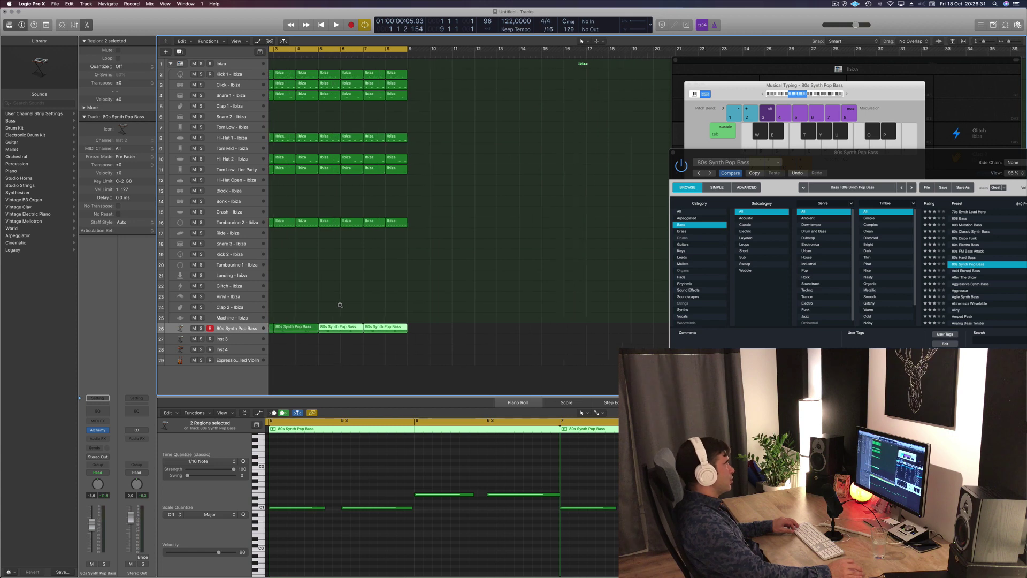
Step: Play the loop and lower the 80s Synth Pop Bass track volume to balance it against the drums
key(space)
click(253, 329)
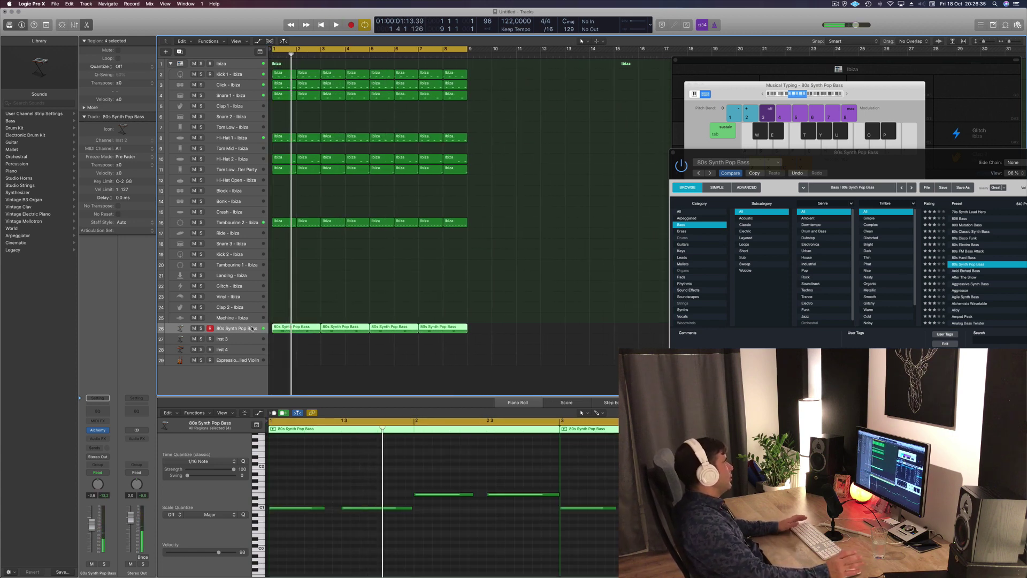
key(space)
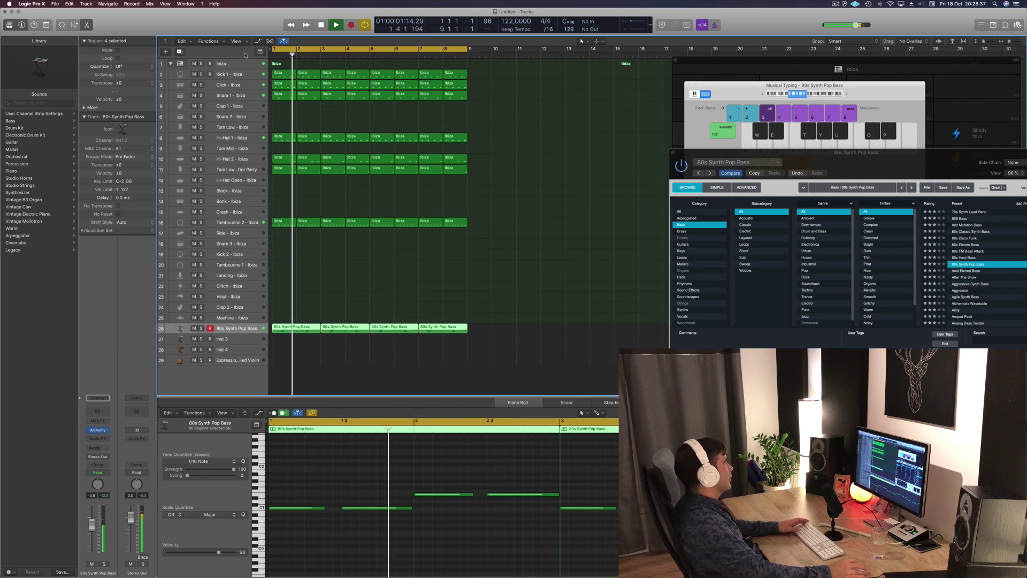
click(243, 75)
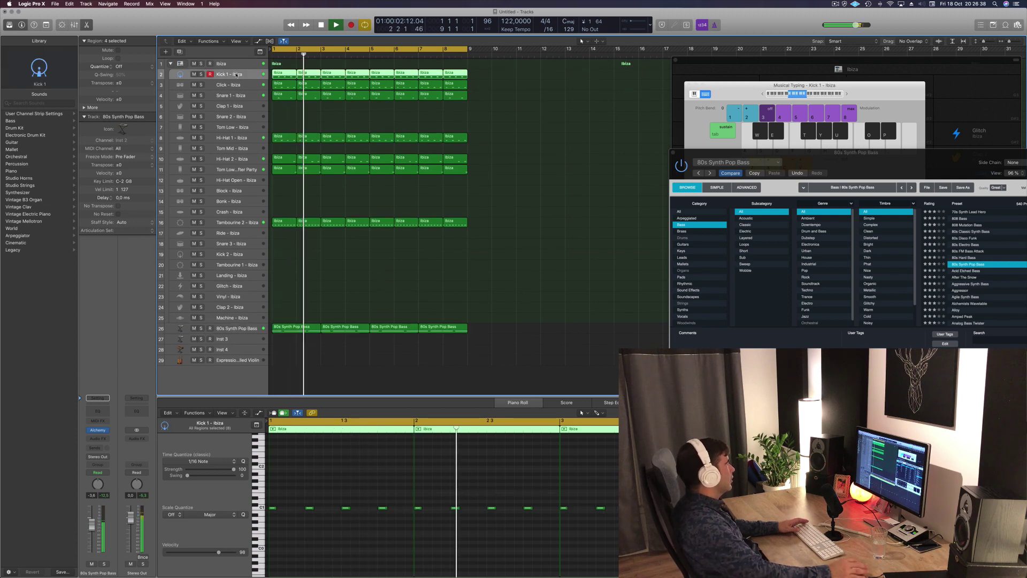
click(252, 331)
key(space)
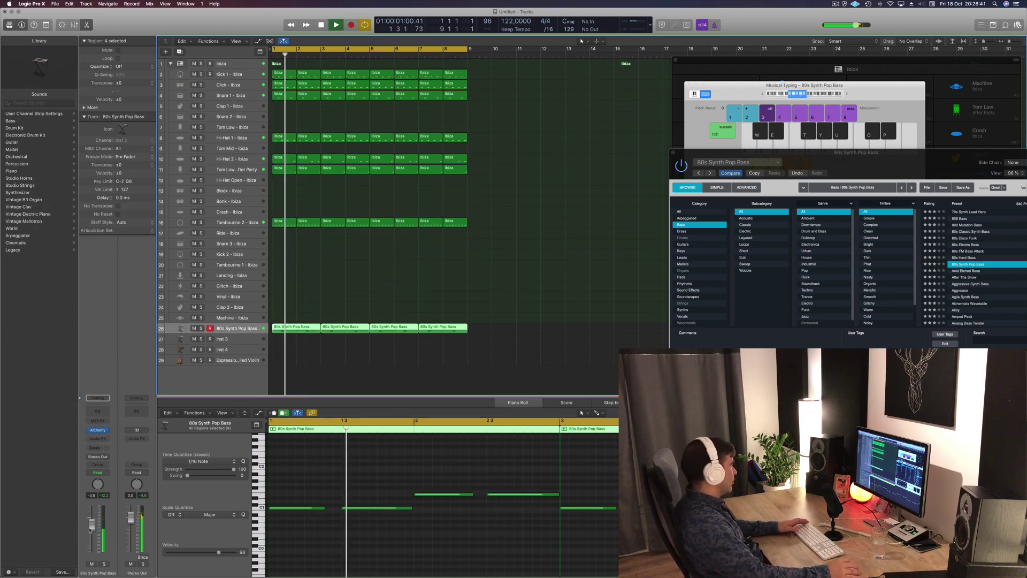
key(space)
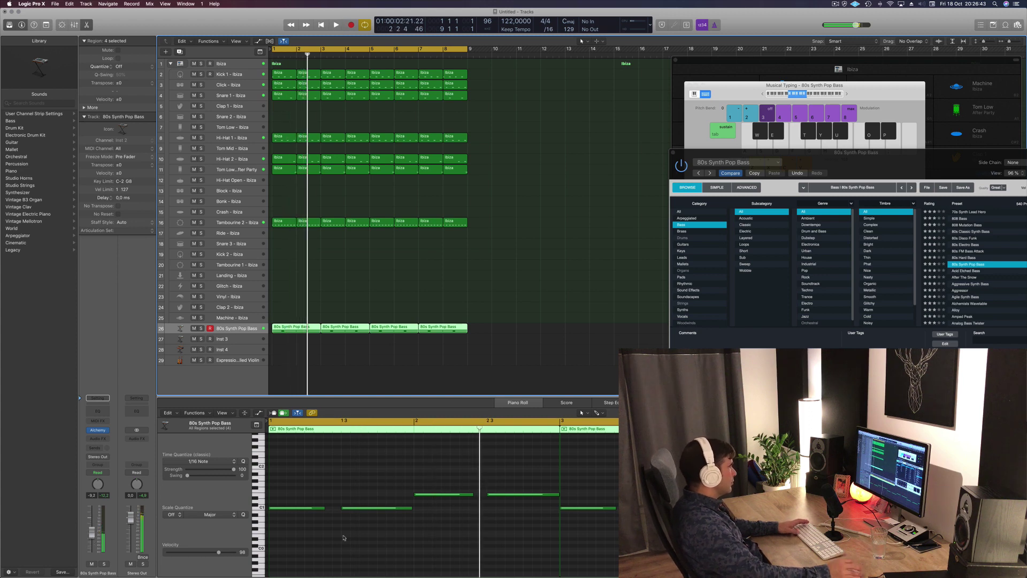
key(space)
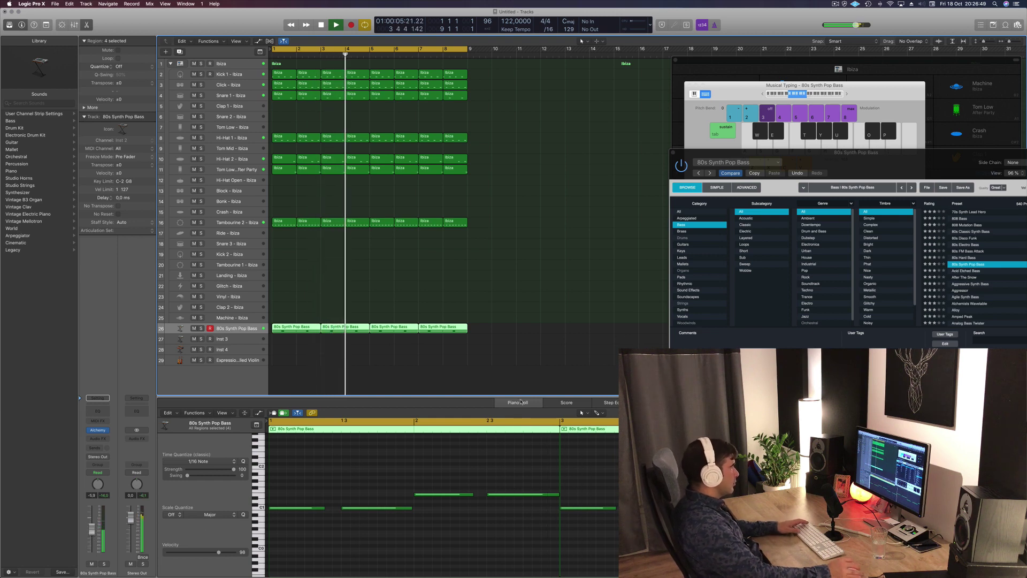
key(space)
Step: Bring Alchemy's performance pads into view and audition the 80s Synth Pop Bass variations, including Sub, Filter Mod and Dark Snappy
drag(894, 164, 738, 141)
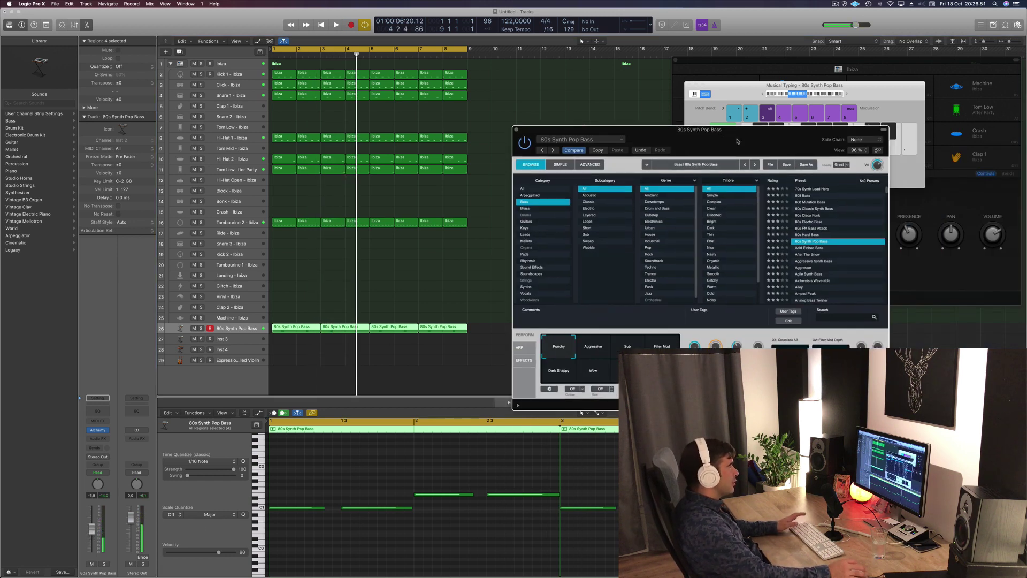
key(space)
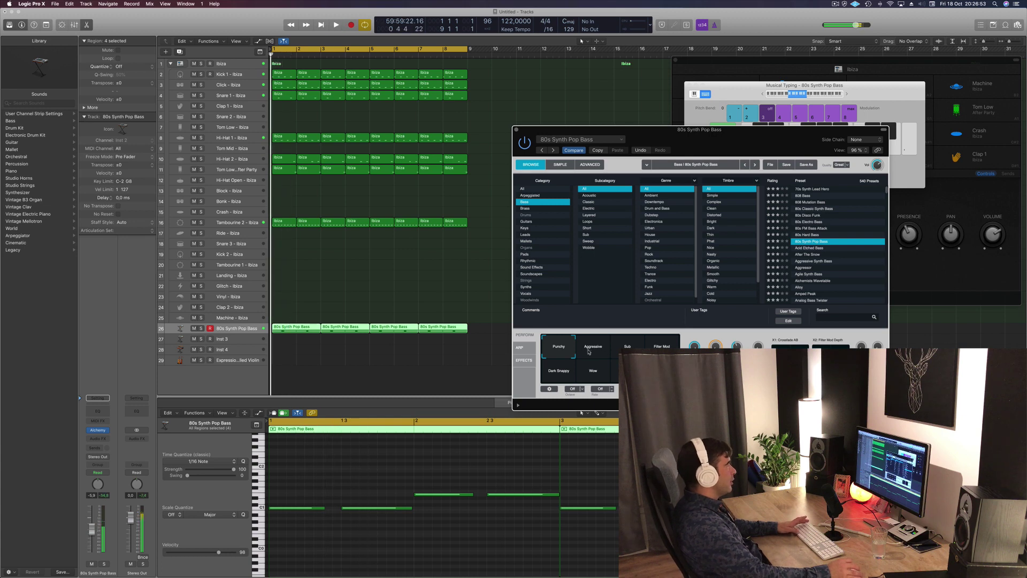
click(592, 352)
click(634, 347)
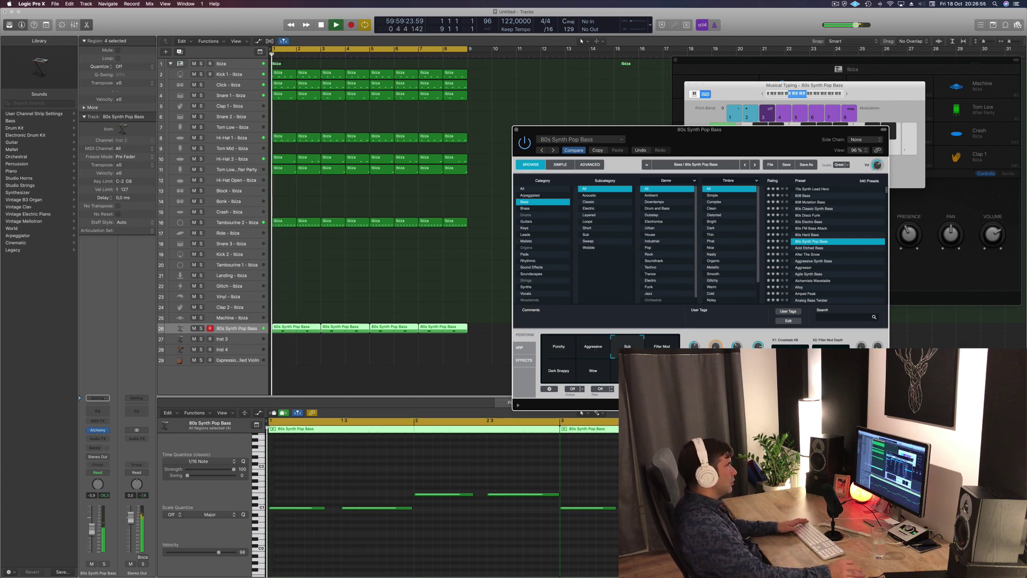
click(662, 345)
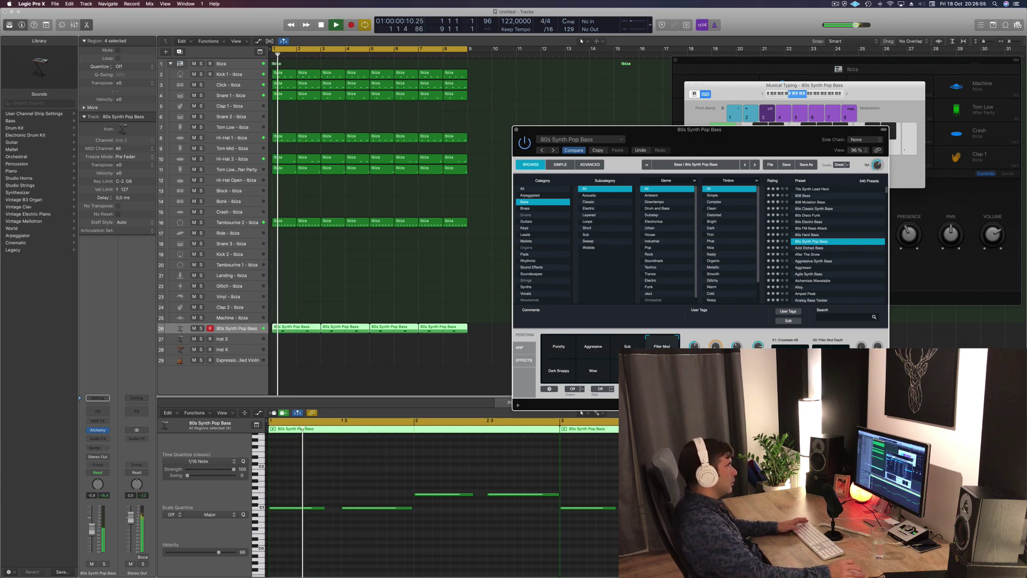
click(555, 374)
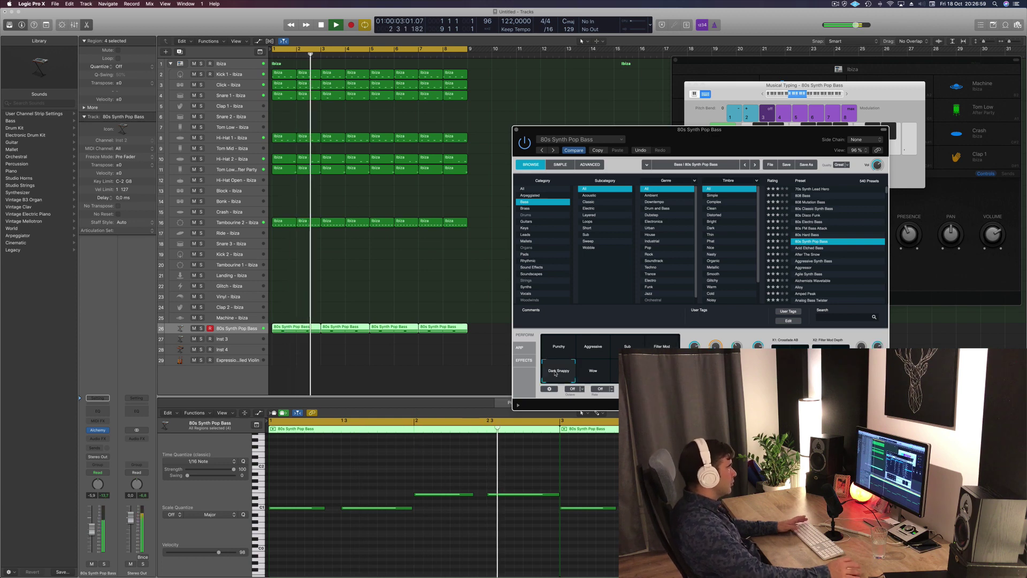
click(592, 374)
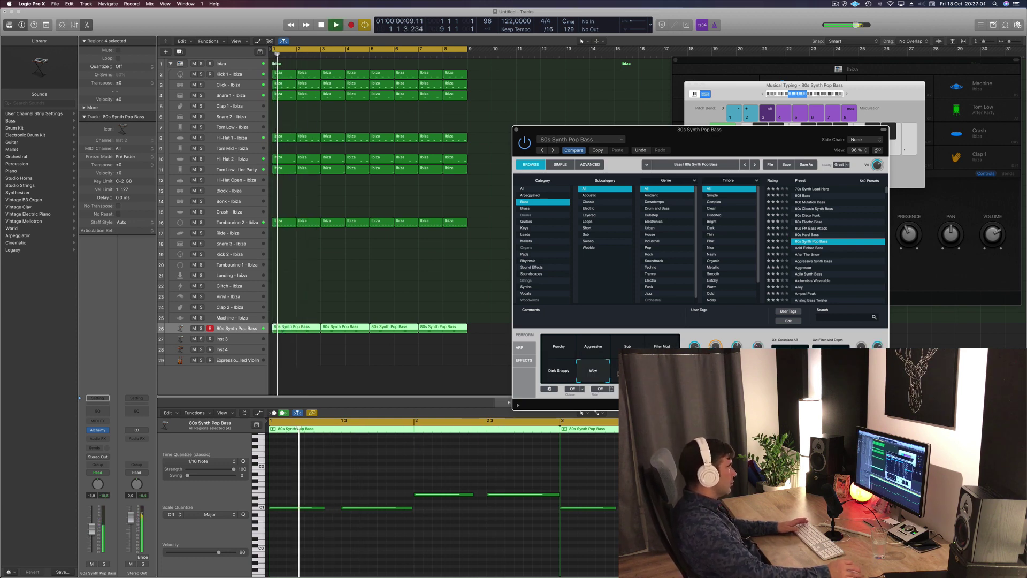
key(space)
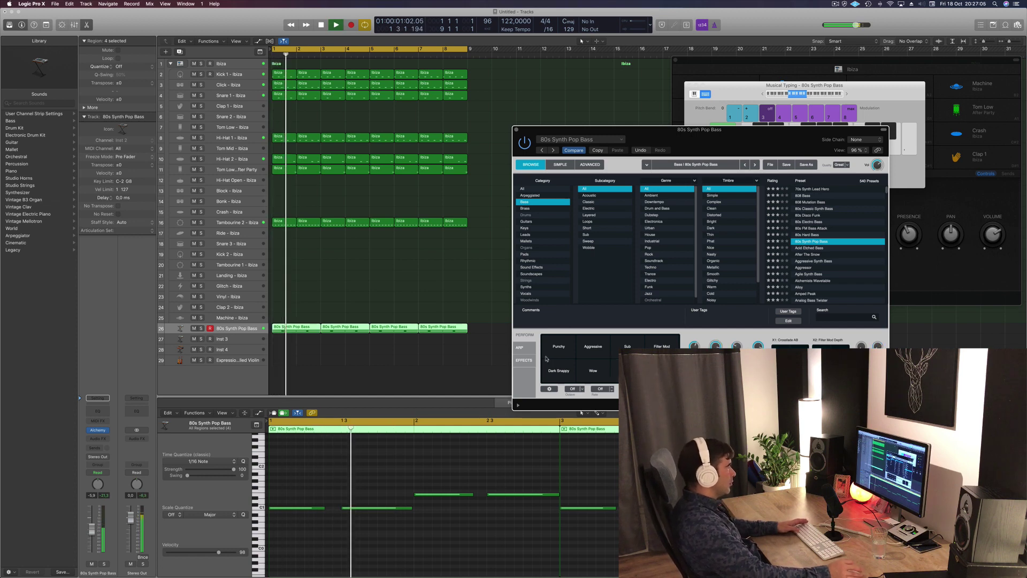
click(564, 349)
key(space)
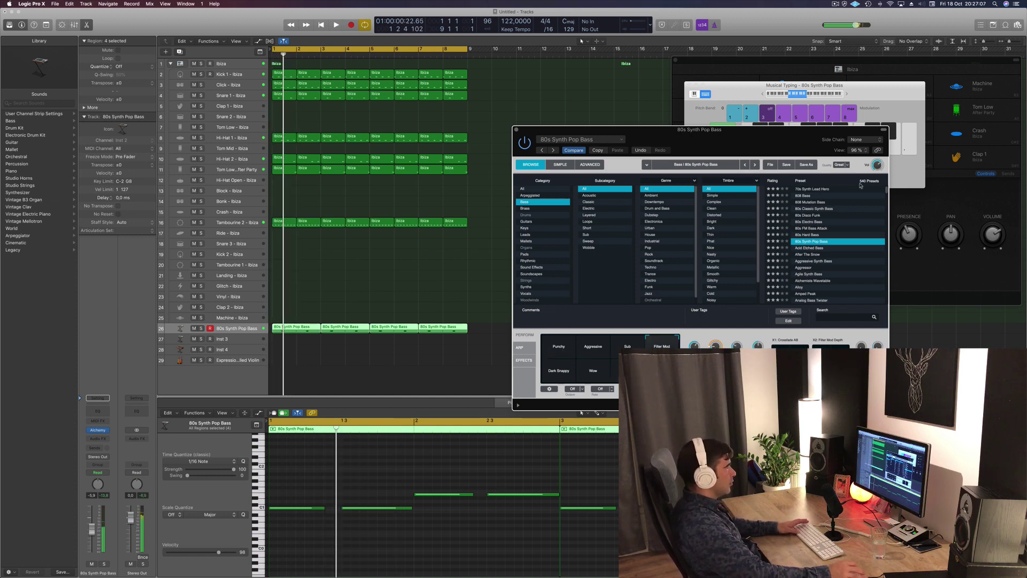
Step: Audition the Alchemy bass presets Acid Etched Bass, After The Snow, Aggressive Synth Bass, Aggressor and Agile Synth Bass against the loop
click(810, 248)
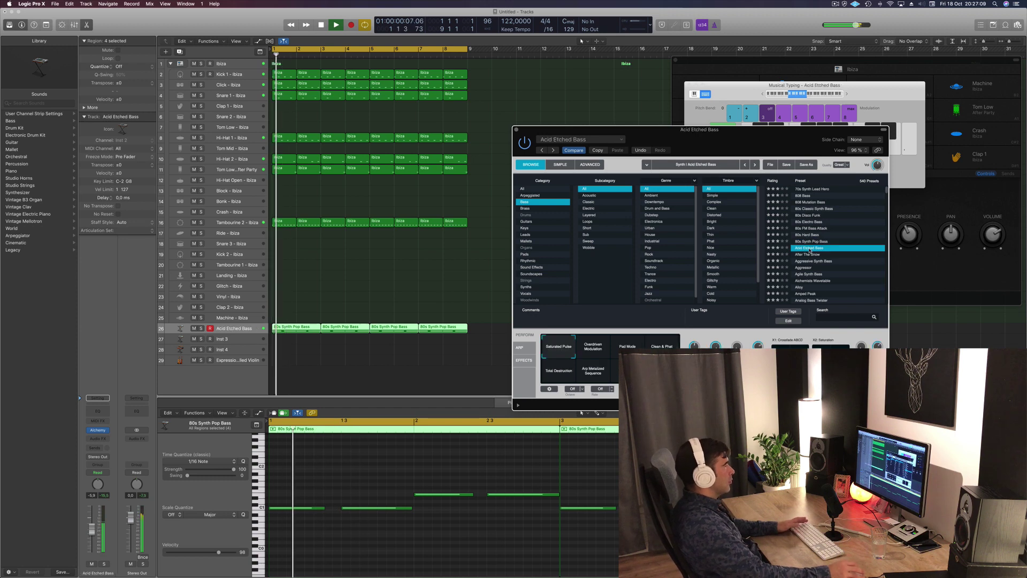
click(810, 255)
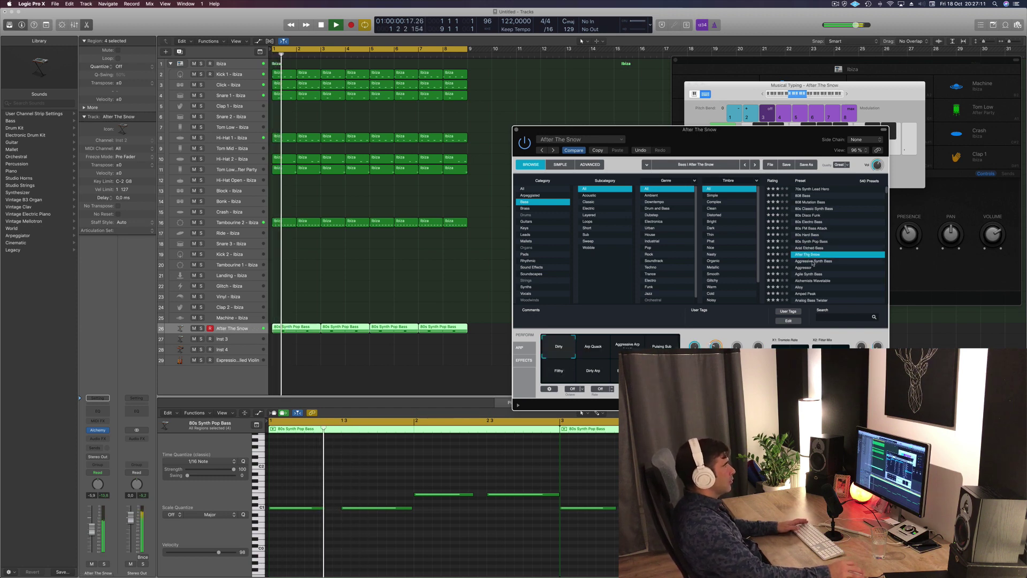
key(Down)
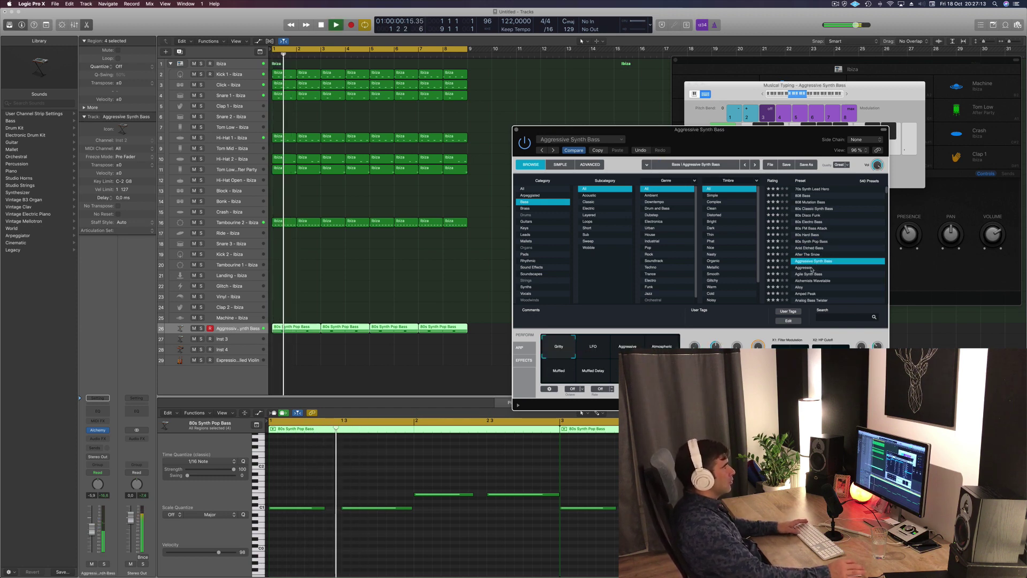
key(Down)
key(Down)
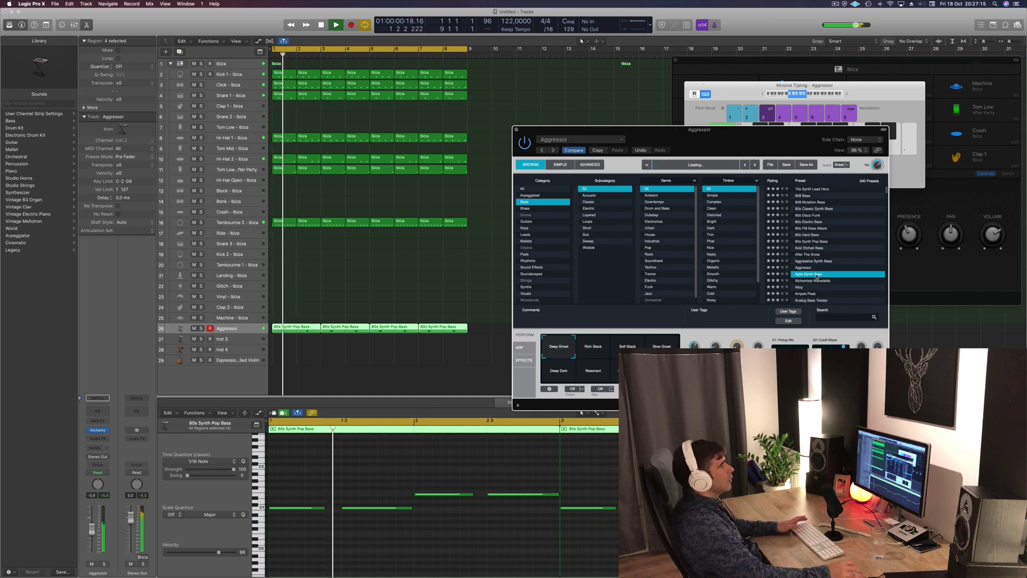
scroll(816, 231, down, 3)
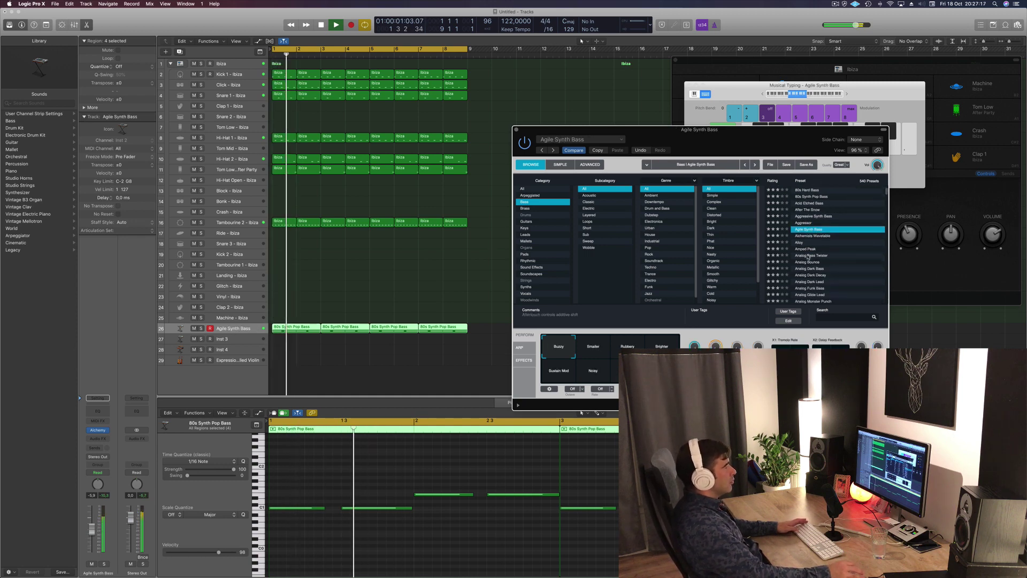
Step: Reload the 80s Synth Pop Bass preset and listen to it in the loop
click(814, 213)
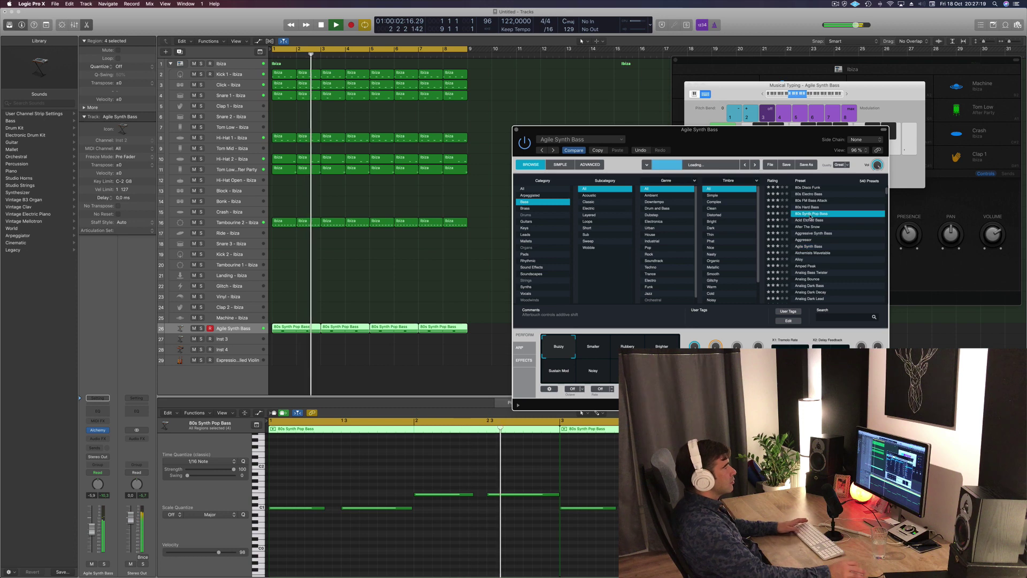
key(space)
scroll(824, 214, up, 3)
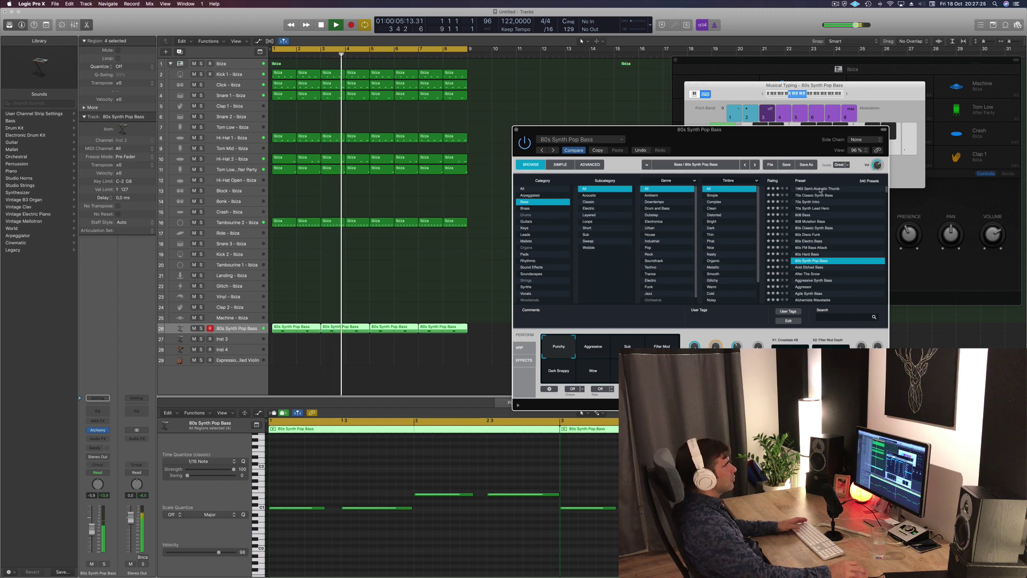
key(space)
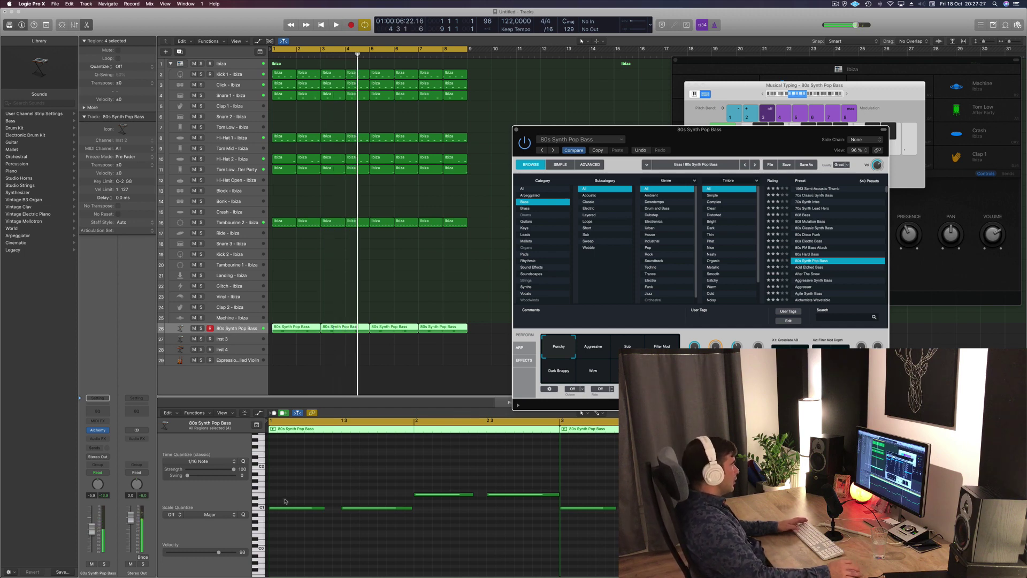
Step: Shift all four notes in the first bass region about an eighth note later and check the timing in playback
drag(296, 483, 523, 538)
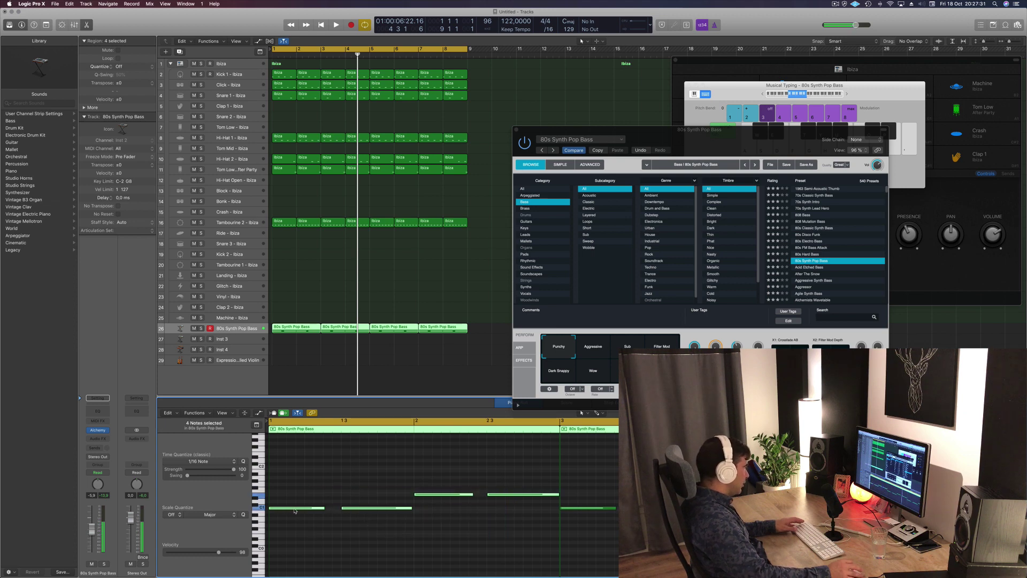
drag(295, 511, 307, 512)
key(space)
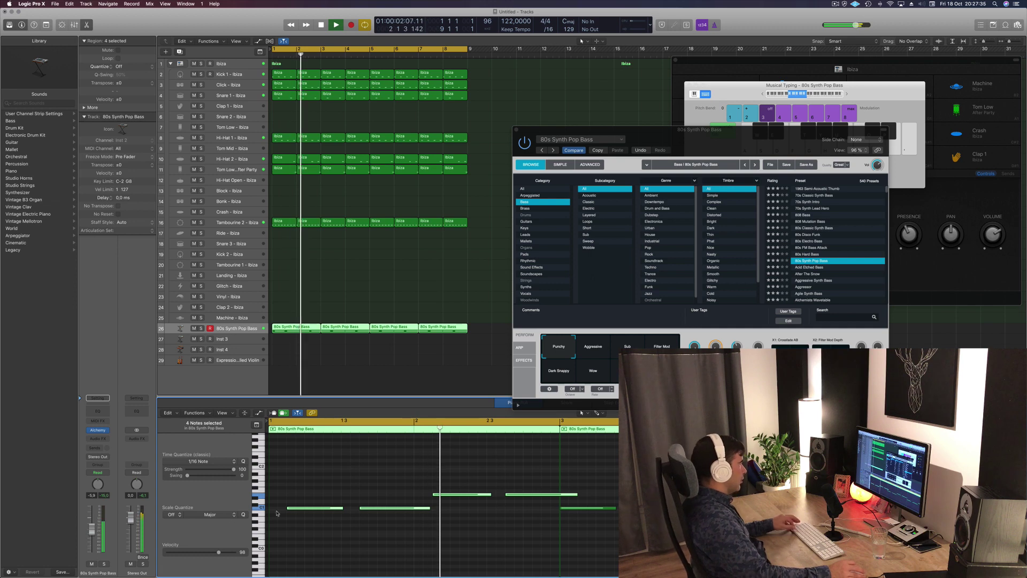
key(super+Left)
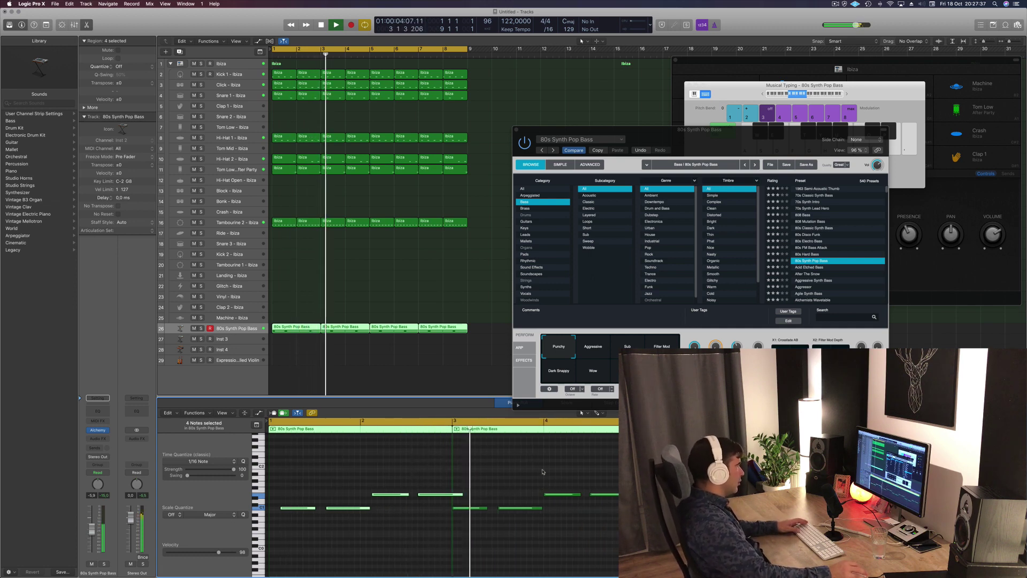
key(space)
Step: Delete the three copied bass regions from bar 3 onwards, keeping only the first two-bar region
click(452, 329)
drag(410, 341, 324, 336)
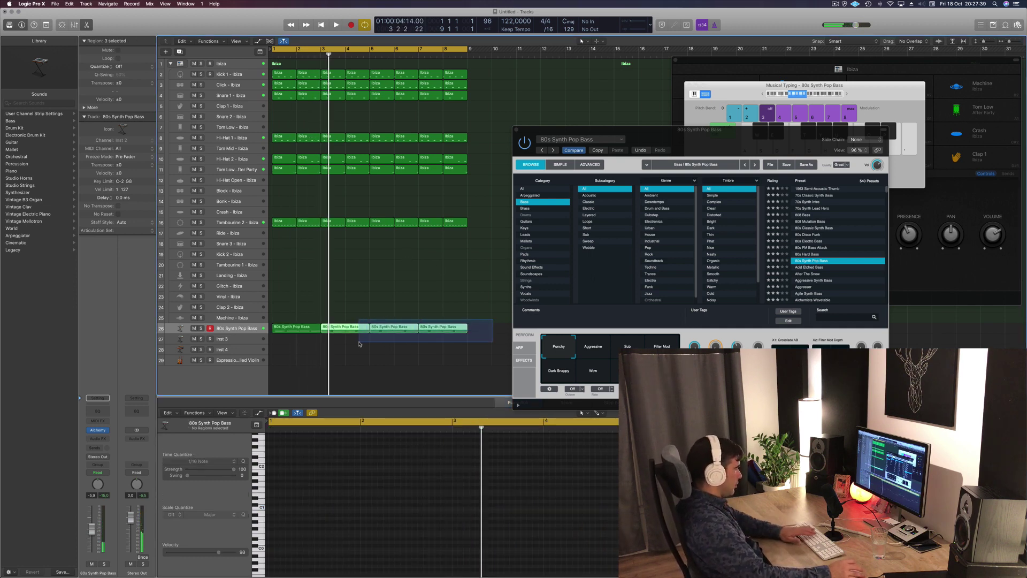
key(Delete)
Step: Shorten the last bass note to end at bar 3, and copy the two-bar region to bars 3, 5 and 7
click(297, 330)
key(space)
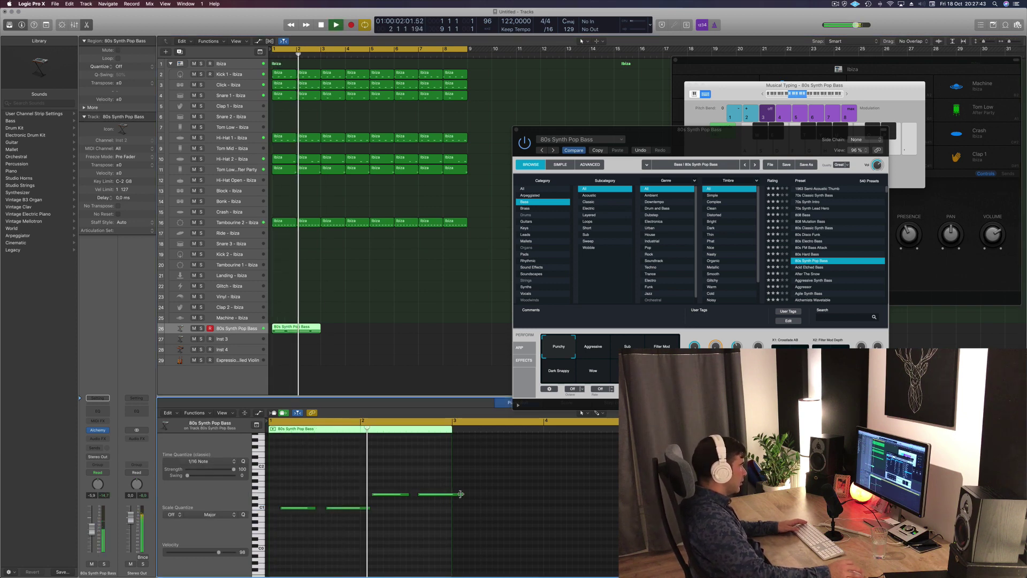
drag(462, 494, 453, 494)
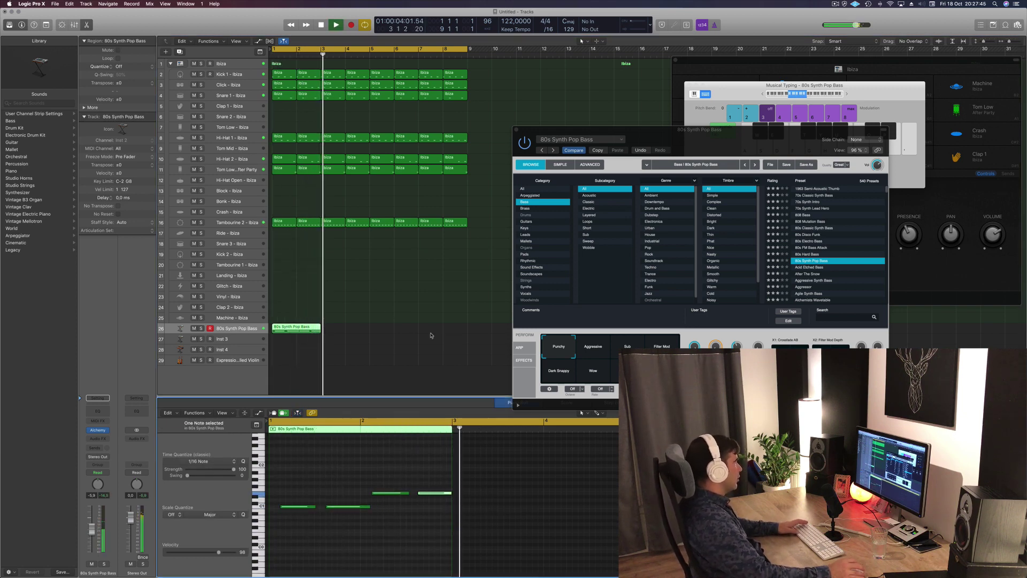
drag(295, 327, 389, 327)
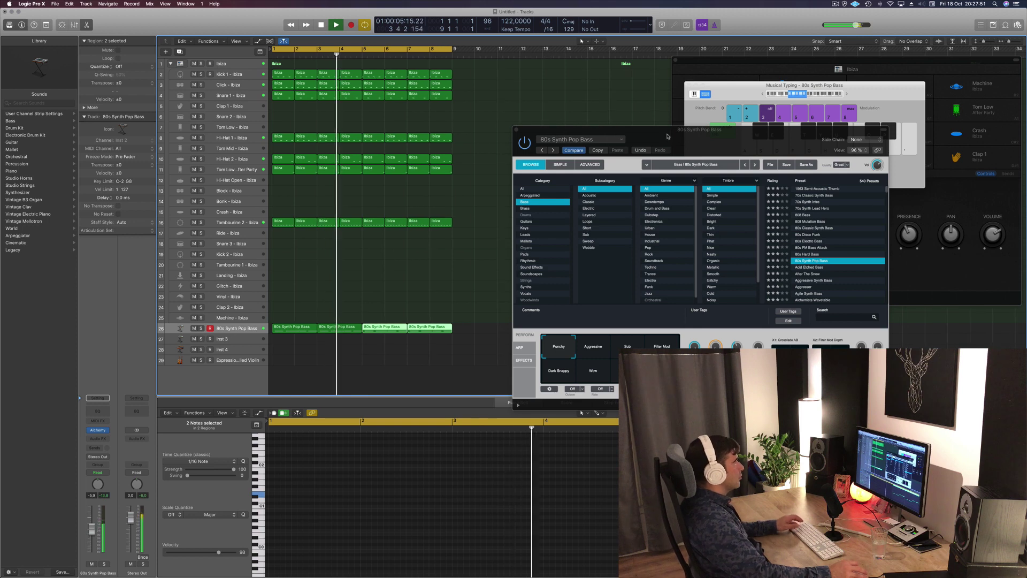
Step: Play the loop from the start and audition Alchemy's Dark Snappy, Wow, Sub Attack and Filter Mod variations
drag(700, 130, 690, 126)
key(Return)
click(549, 366)
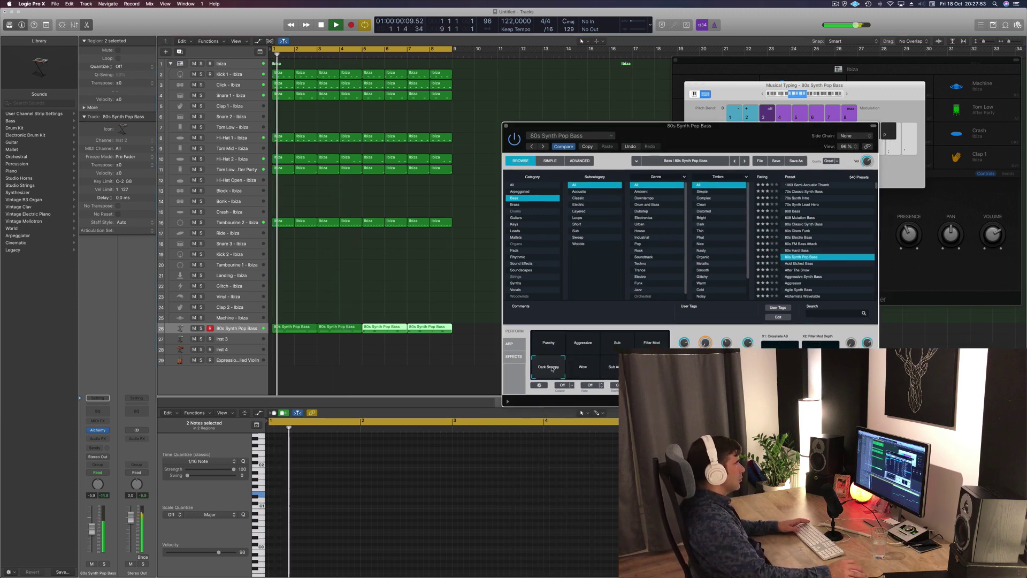
click(580, 353)
click(584, 367)
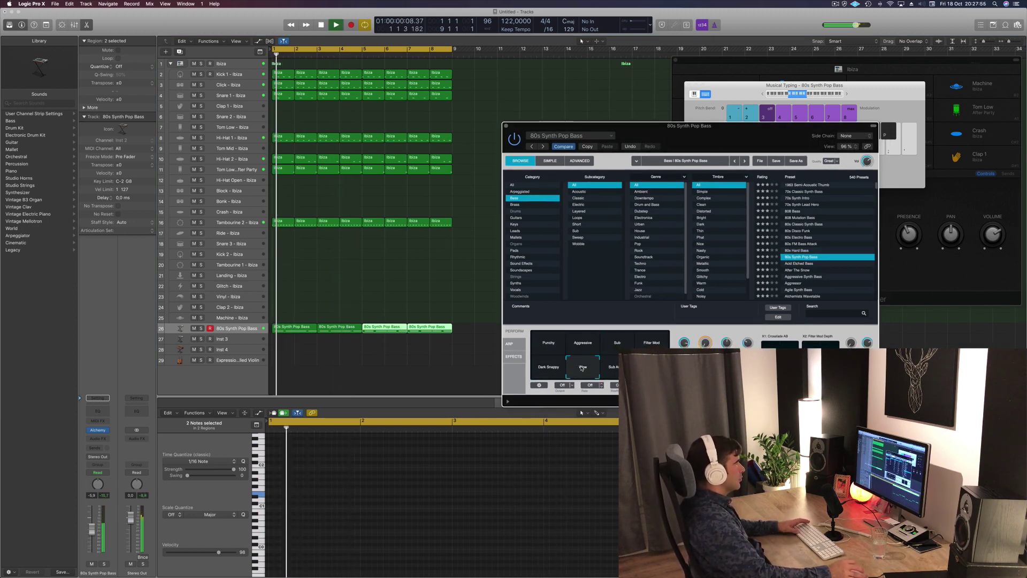
click(618, 368)
click(652, 343)
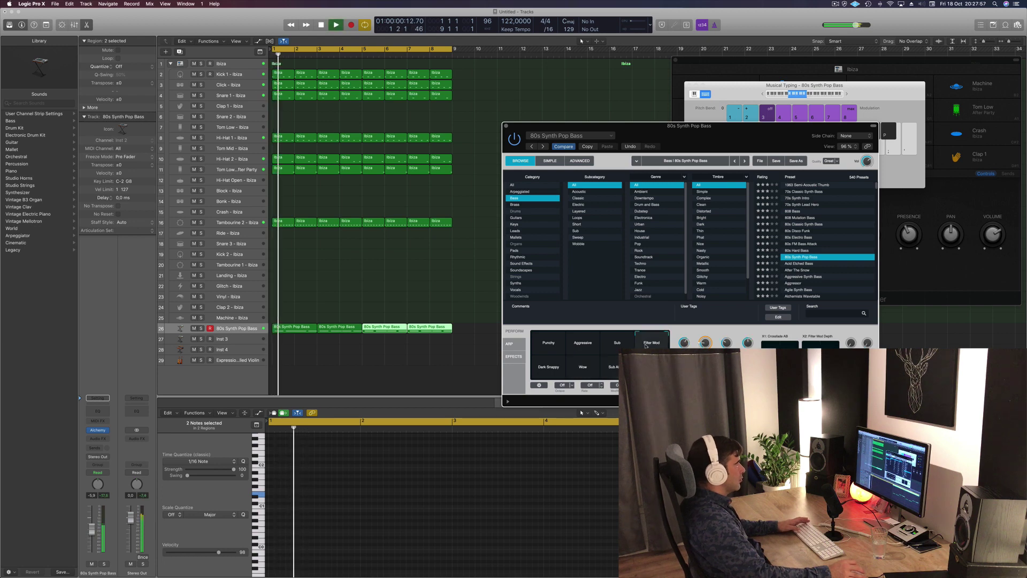
Step: Compare the Sub, Aggressive, Wow and Dark Snappy variations of the bass sound and choose Punchy
key(space)
key(space)
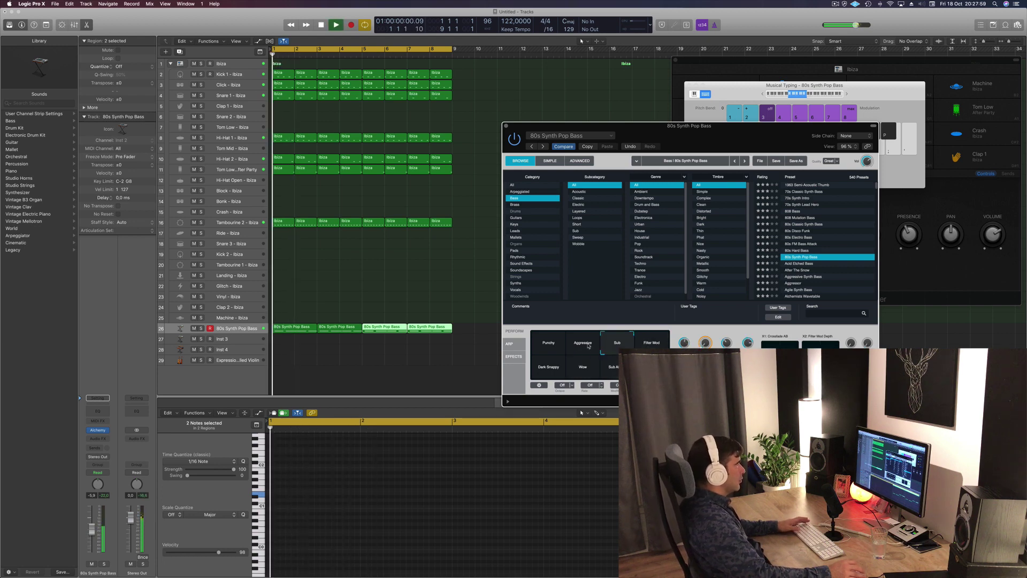
click(592, 347)
click(592, 370)
key(space)
key(space)
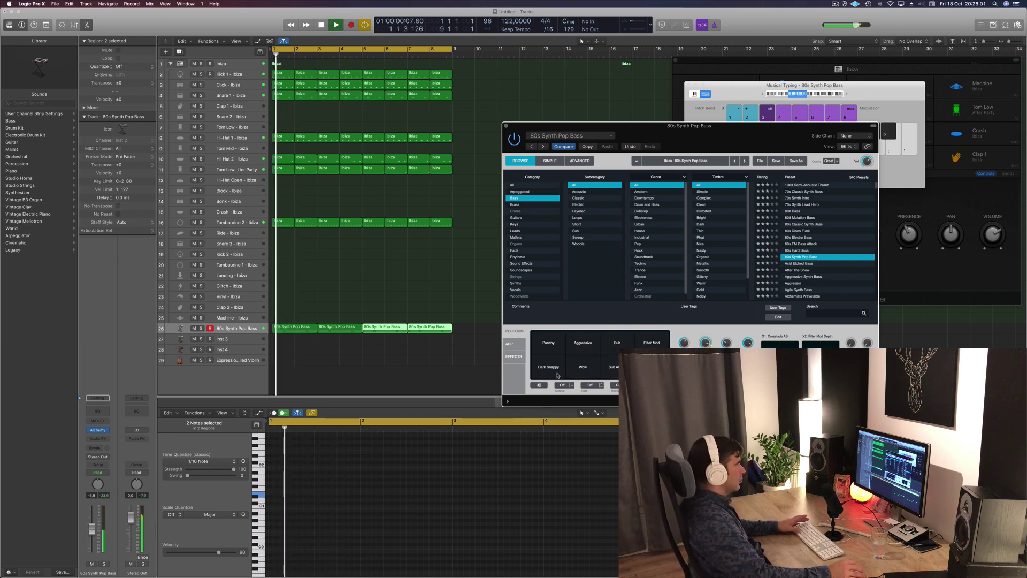
click(553, 372)
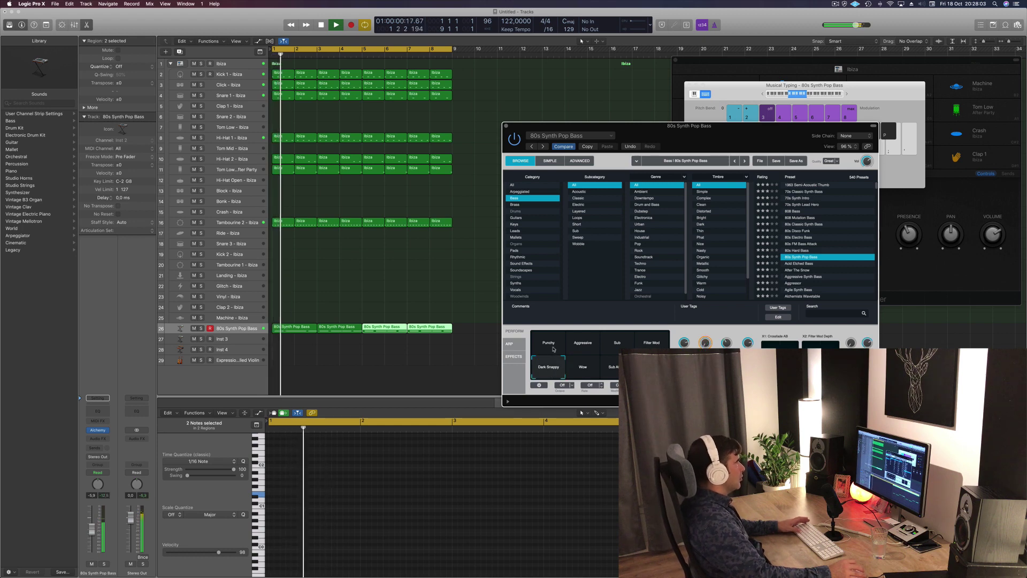
click(552, 349)
Step: Close the bass track's Alchemy window and select the Inst 3 track, restarting playback from bar 1
drag(693, 129, 779, 71)
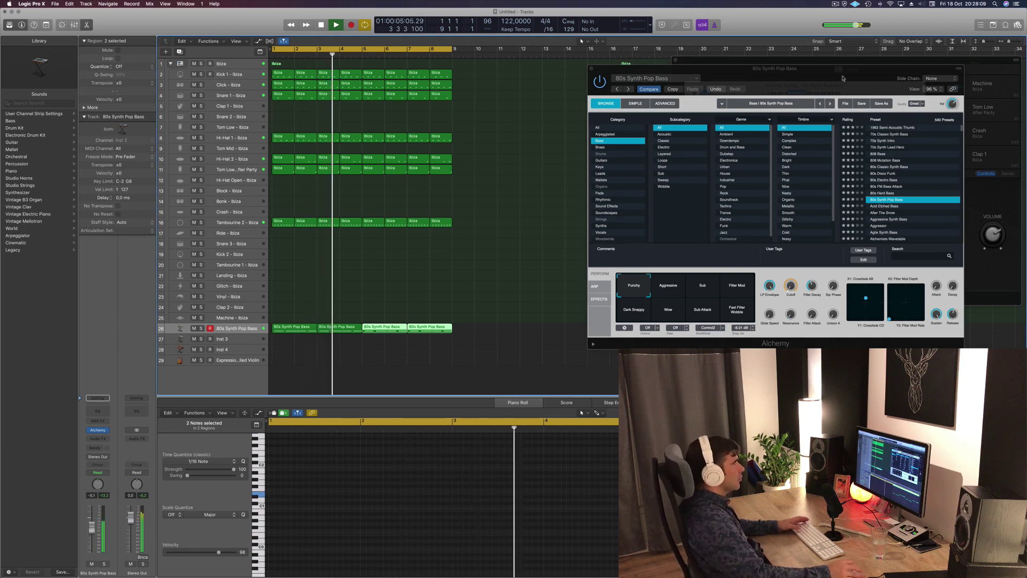
drag(749, 68, 748, 58)
key(super+w)
key(super+k)
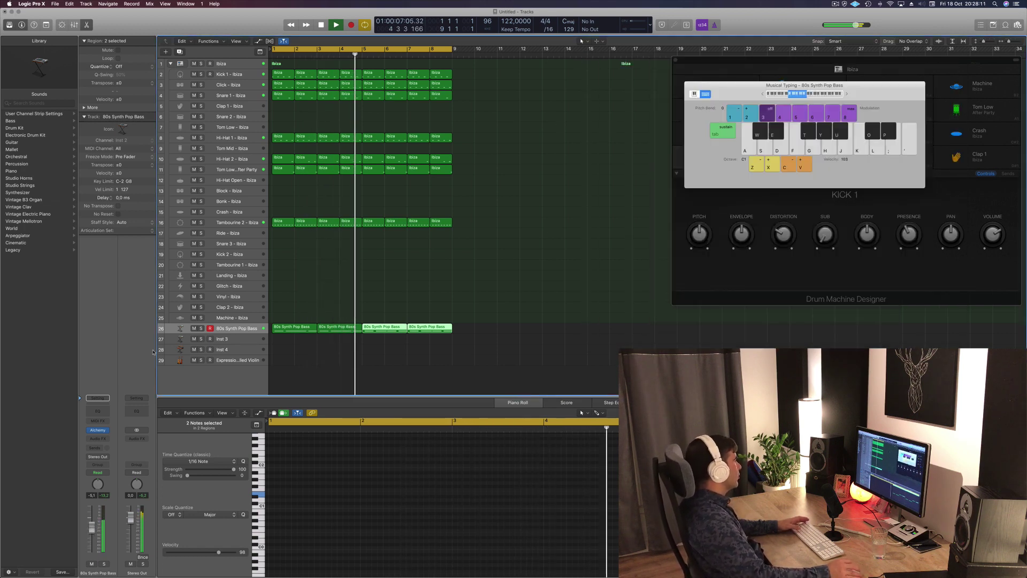
click(243, 340)
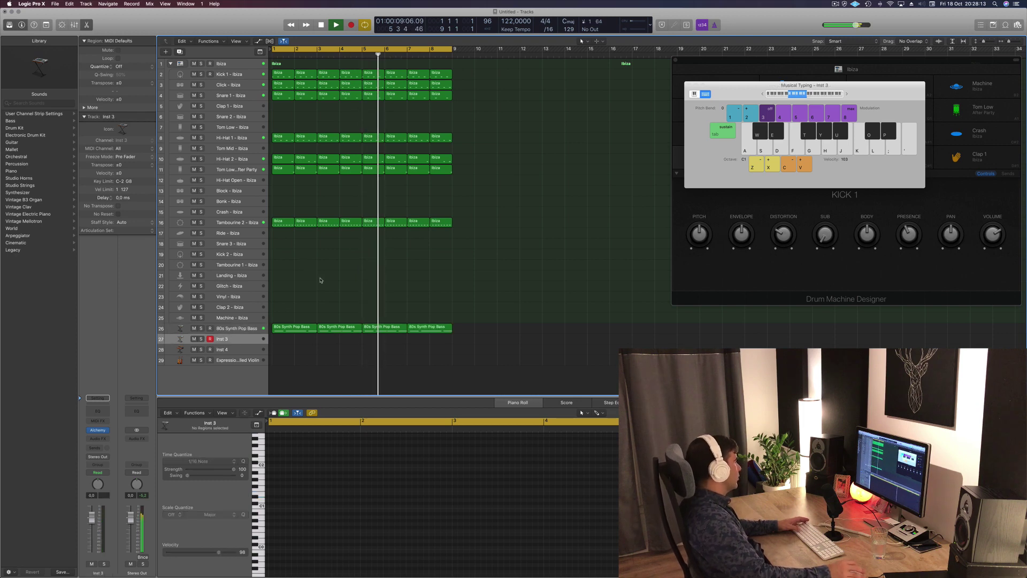
key(Return)
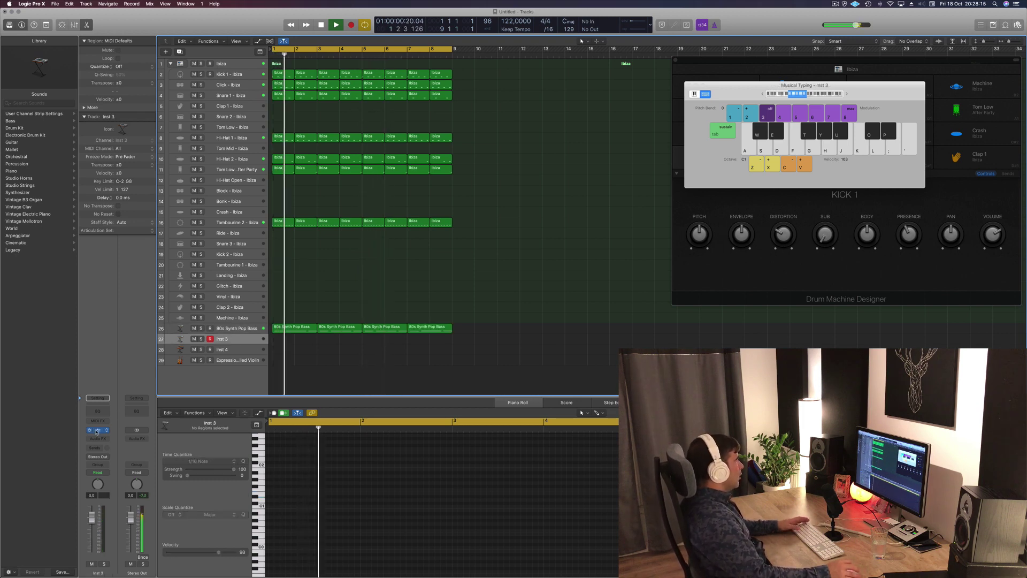
Step: Open Alchemy on the Inst 3 track, try 70s Space Pad from the Pads category, and load Aether Choir
key(v)
drag(275, 26, 736, 67)
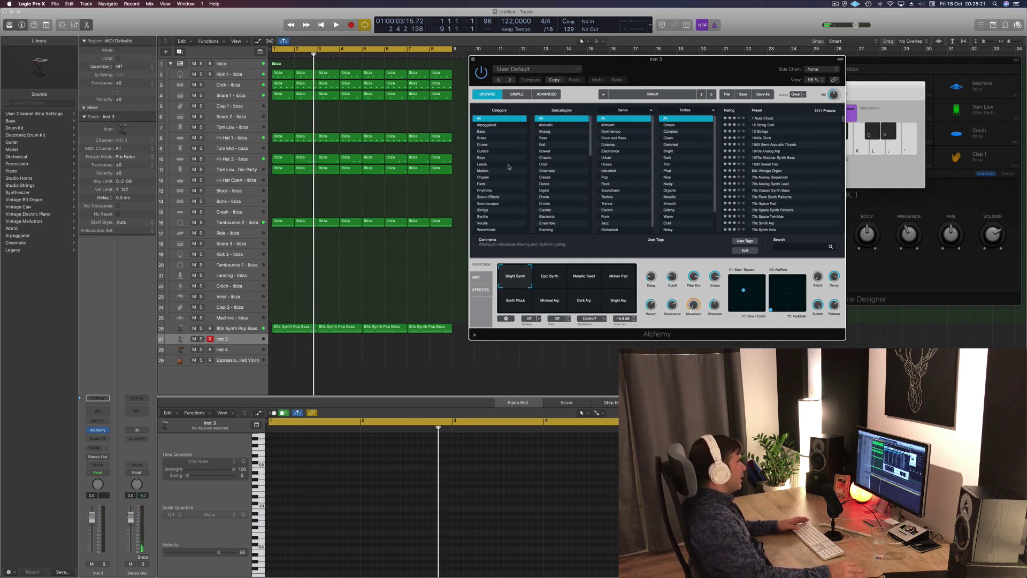
drag(671, 69, 634, 72)
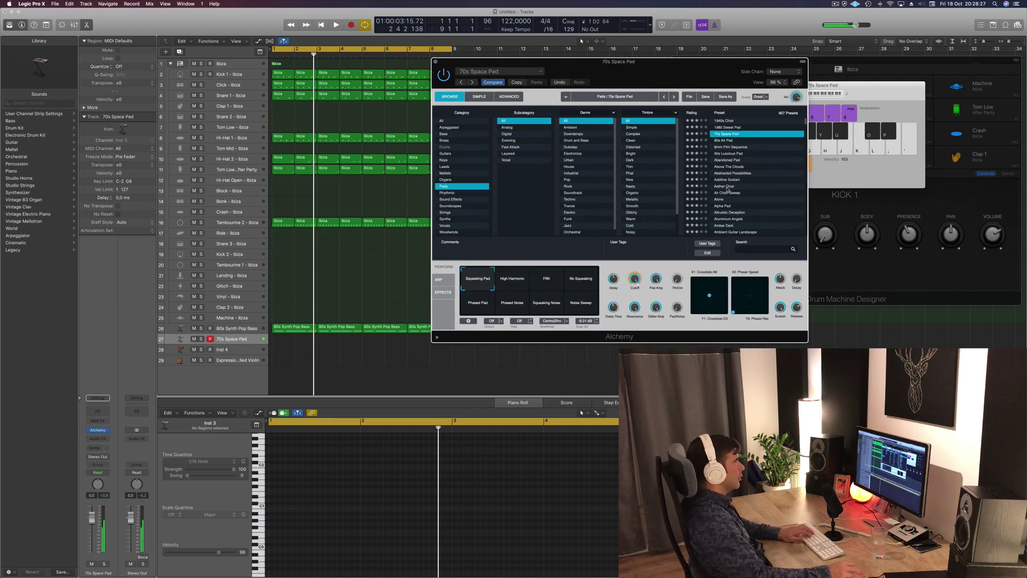
key(h)
key(k)
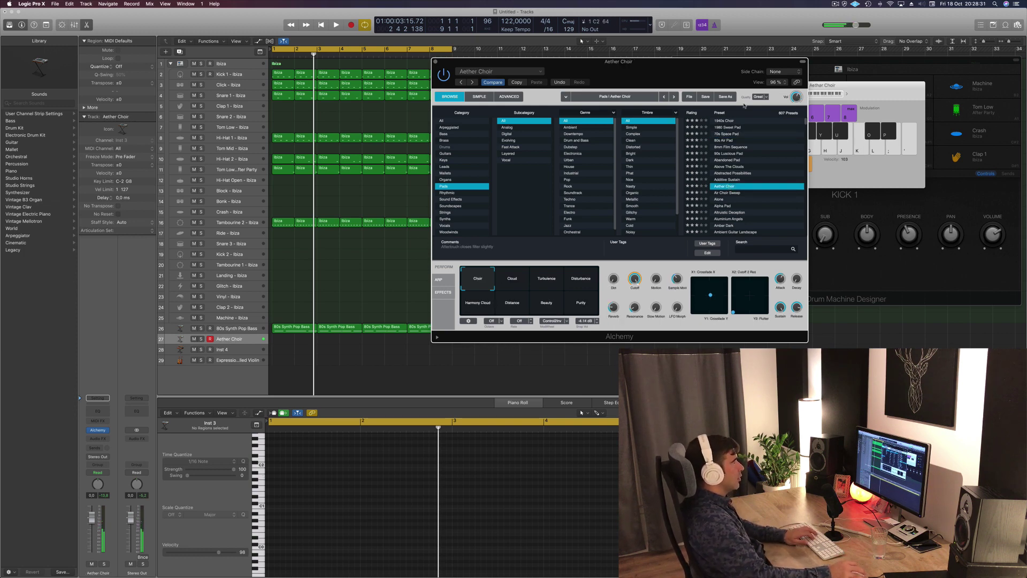
Step: Set the Musical Typing octave to C4 and lower the Aether Choir track's volume, moving the floating windows clear of the tracks
click(875, 98)
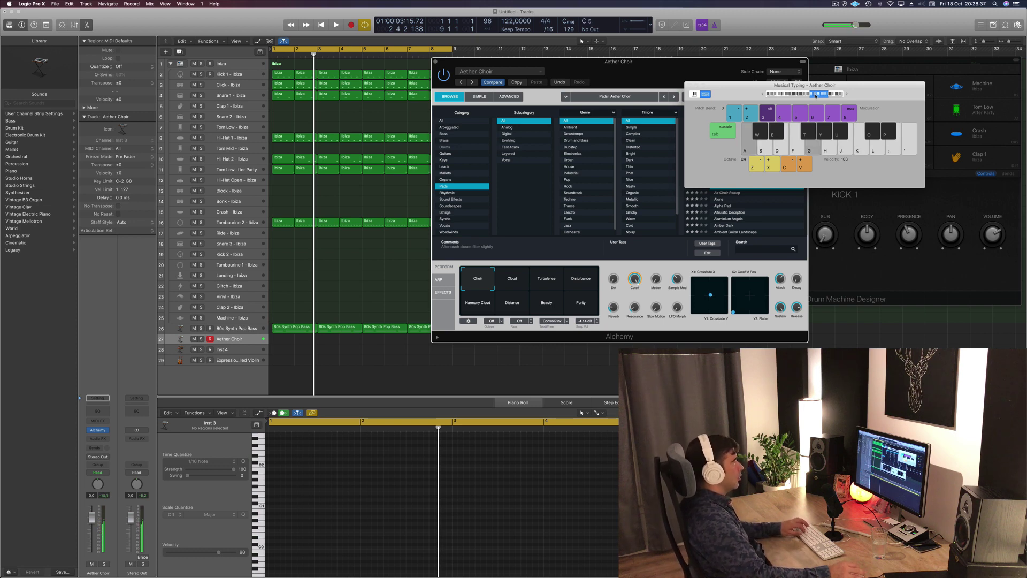
drag(898, 85, 953, 93)
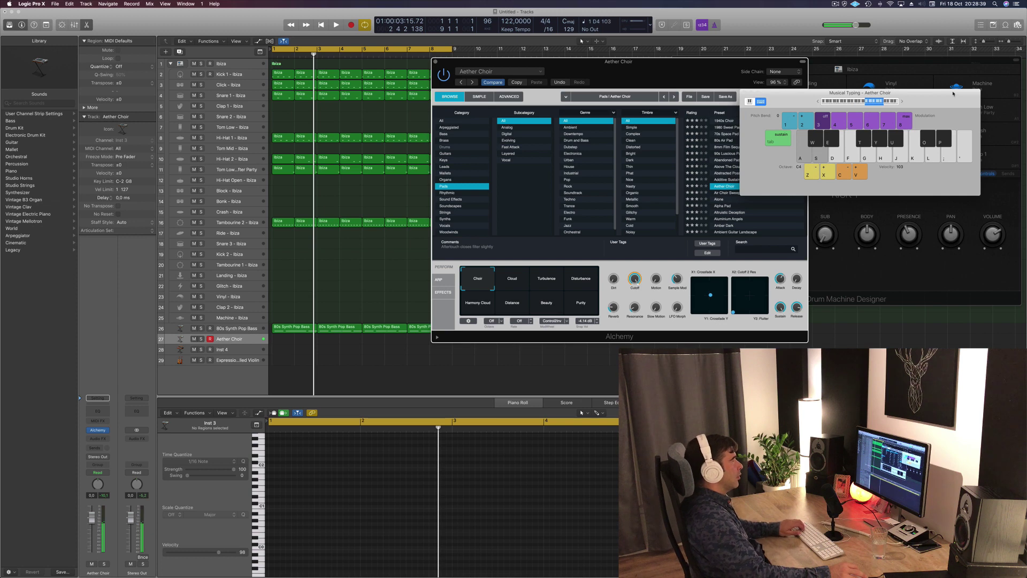
drag(739, 79, 784, 78)
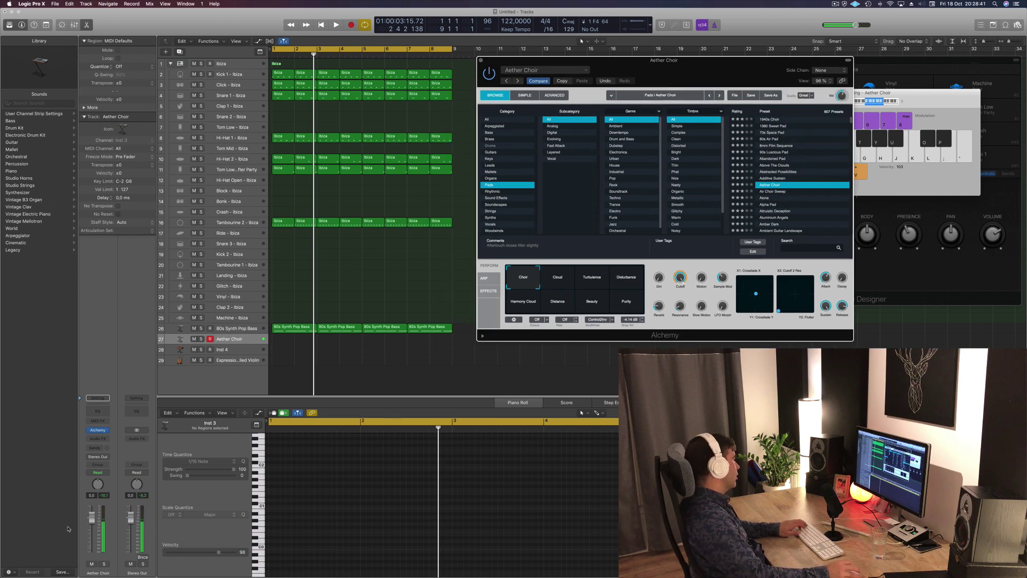
drag(92, 519, 91, 538)
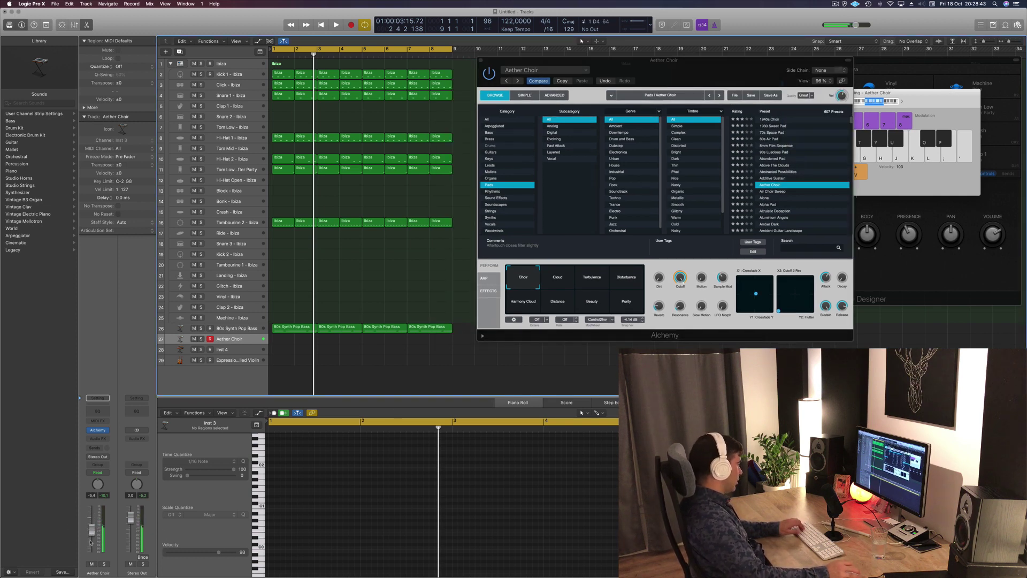
Step: Play Aether Choir notes over the running loop, and switch the pad track's preset to Air Choir Sweep
key(space)
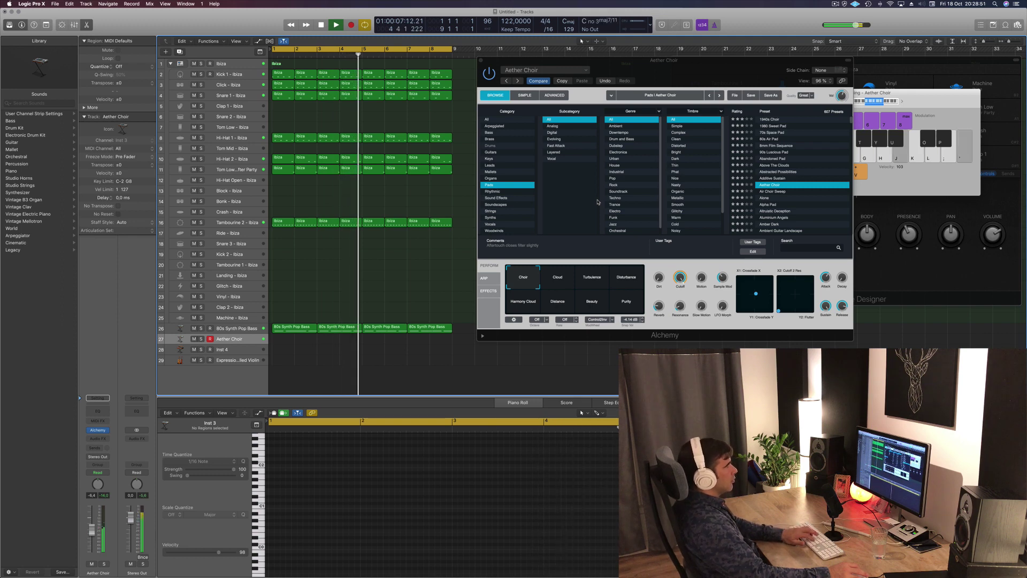
key(h)
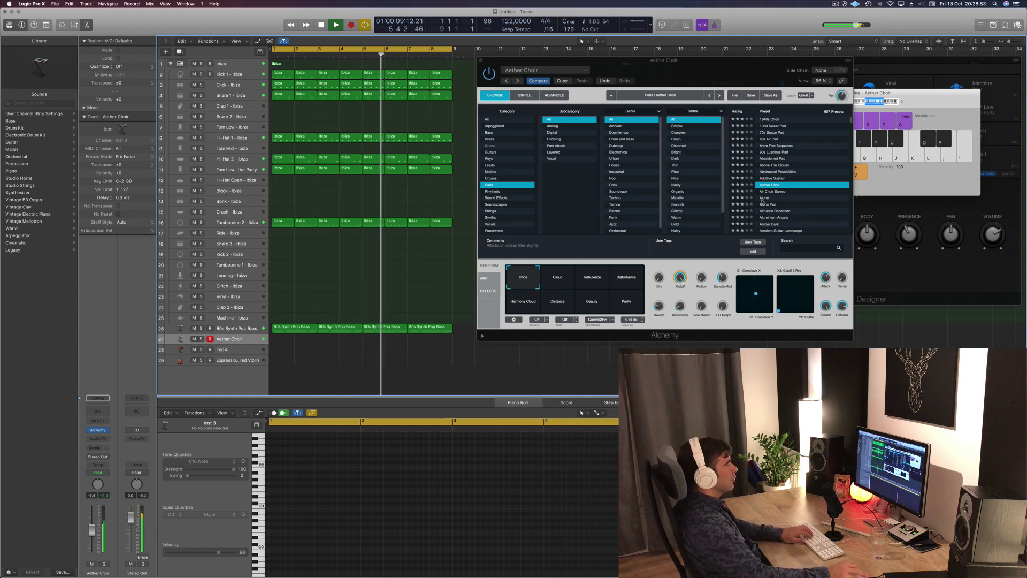
click(764, 192)
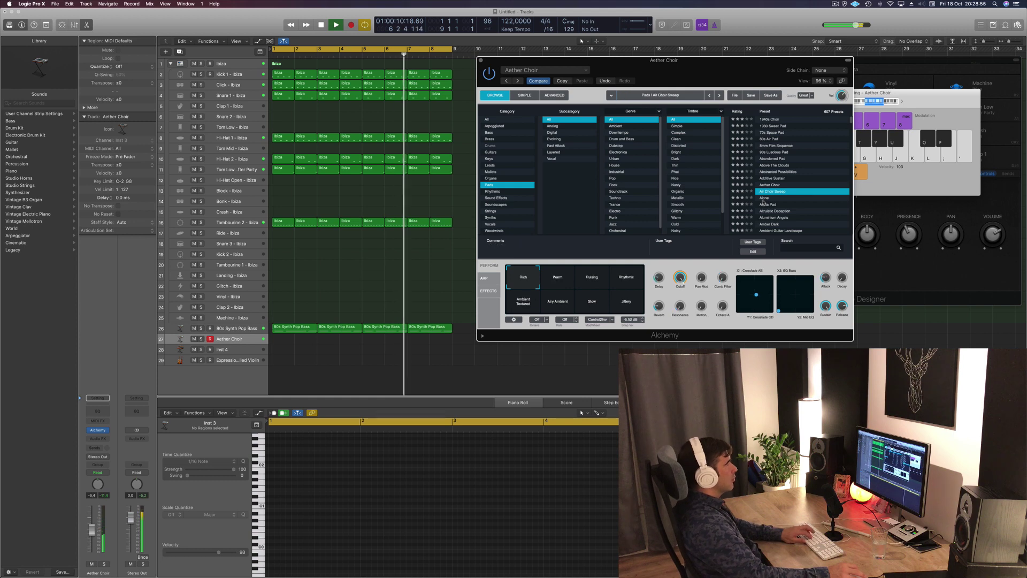
Step: Load the Alone pad preset, play a few notes over the loop, and lower its track volume to -9.2 dB
click(766, 199)
key(g)
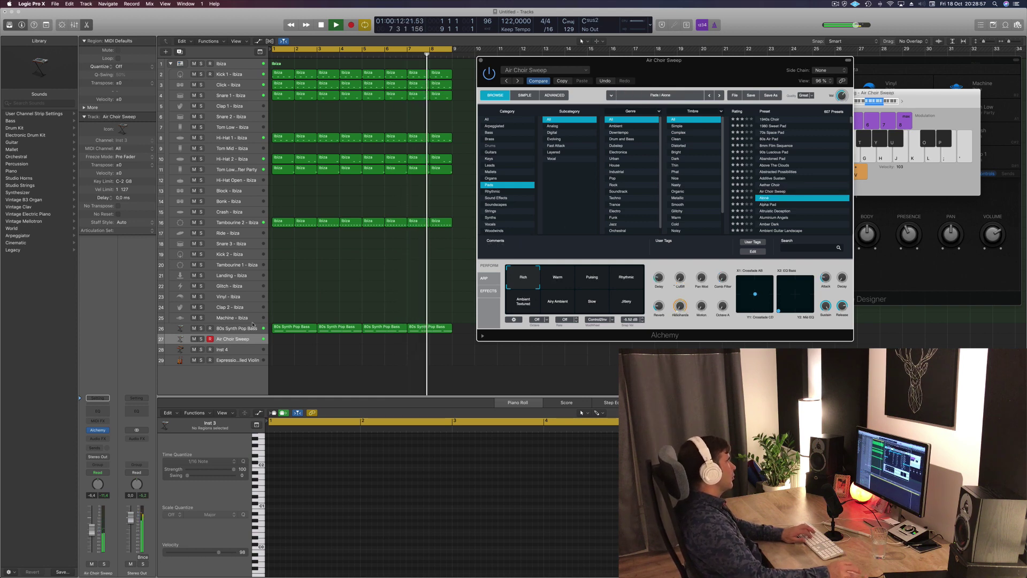
key(j)
key(k)
drag(91, 532, 91, 534)
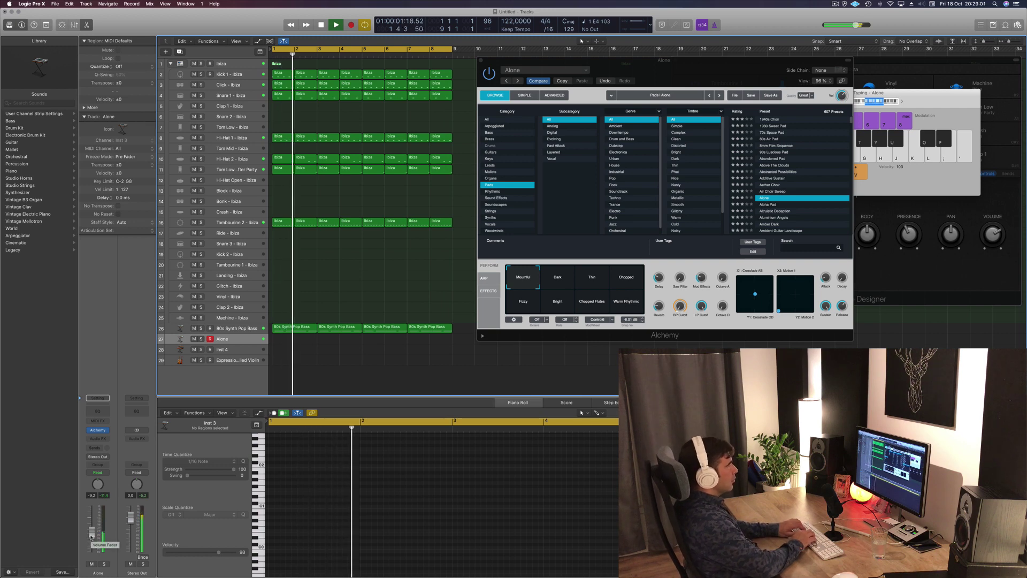
Step: Play more Alone notes over the loop and move the Alchemy window away from the looped bars
key(l)
key(d)
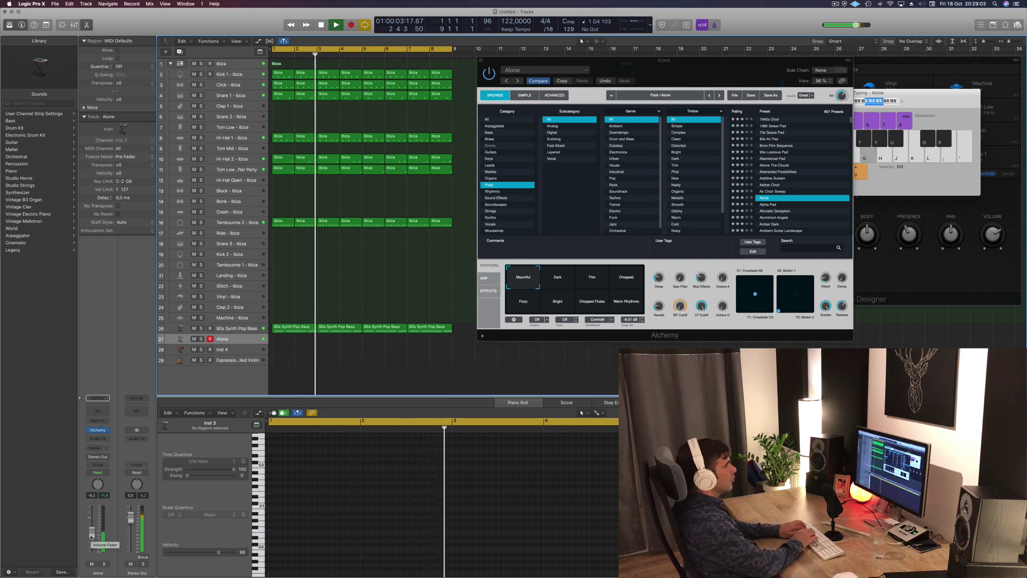
key(a)
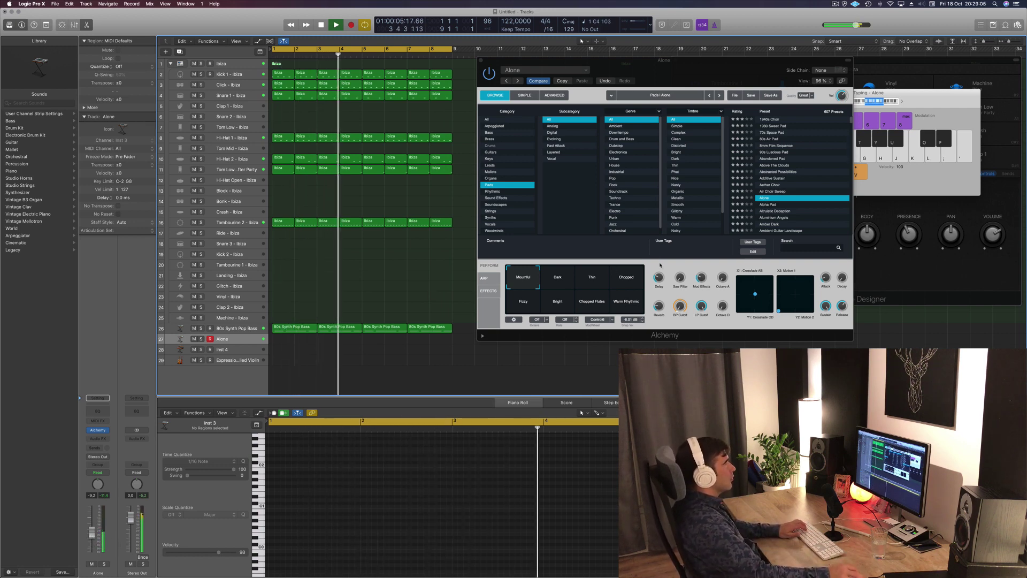
drag(694, 68, 731, 116)
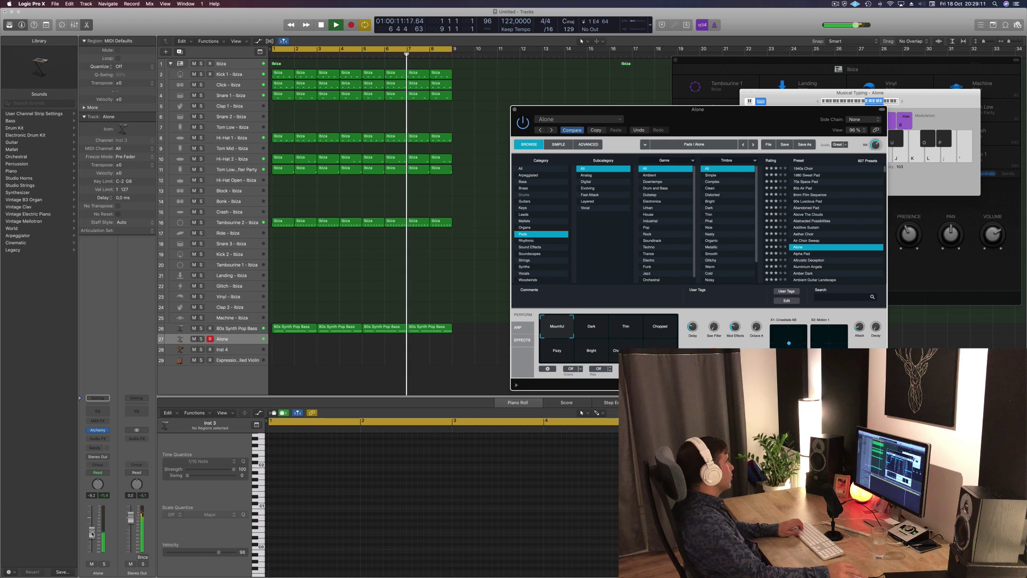
click(90, 534)
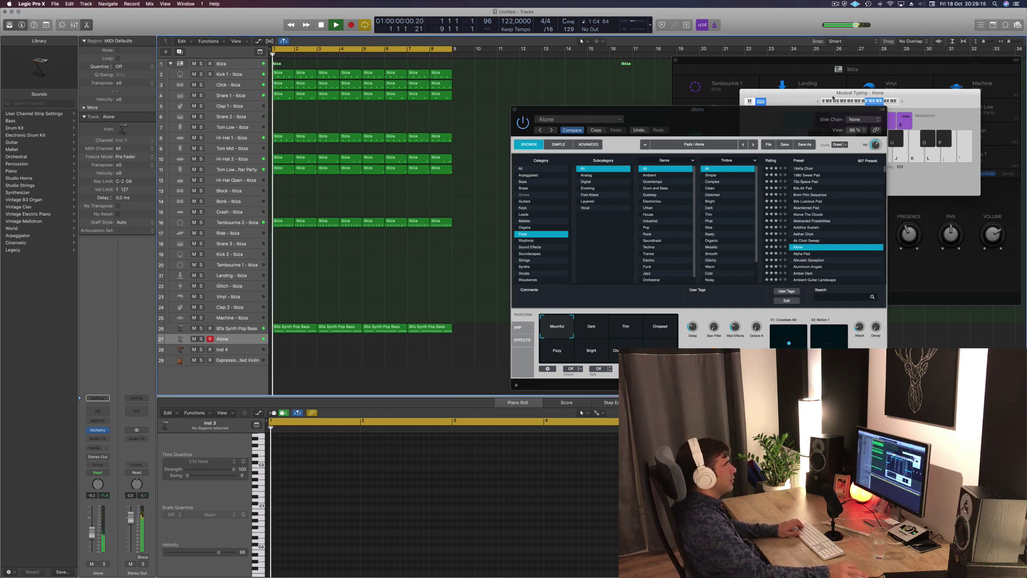
Step: Set the Musical Typing octave to C3 and rehearse pad notes over the running loop
click(866, 103)
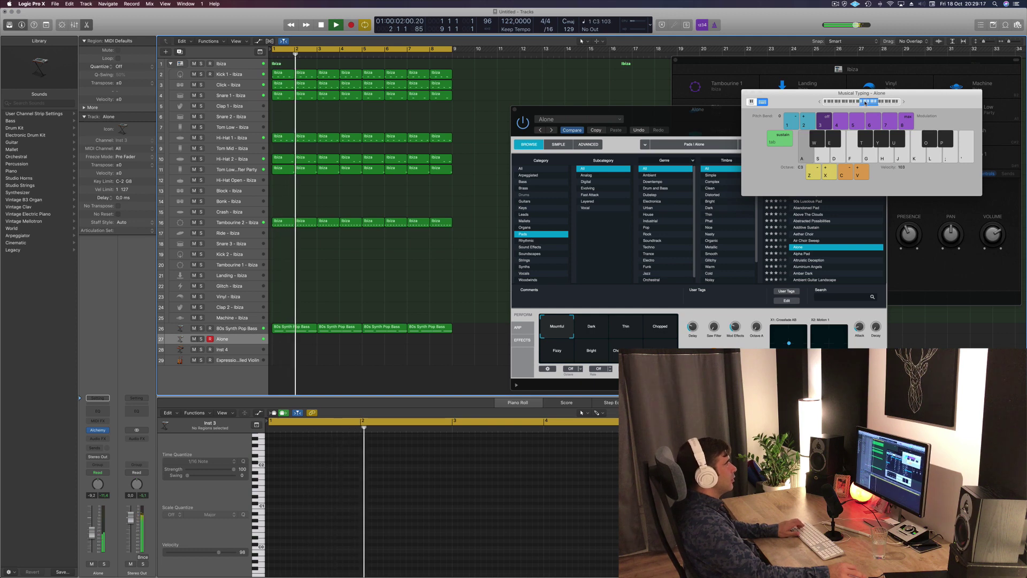
key(d)
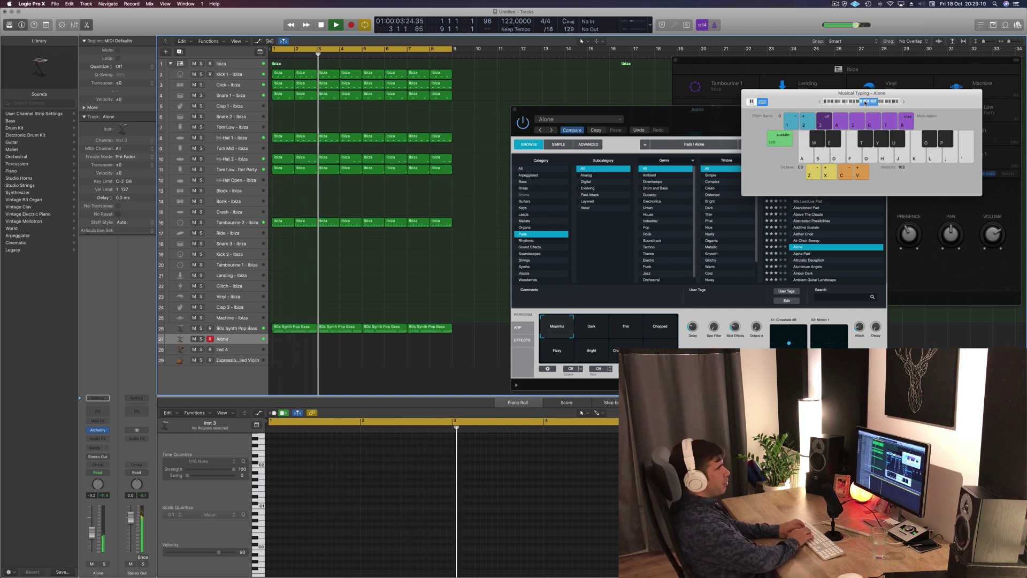
key(k)
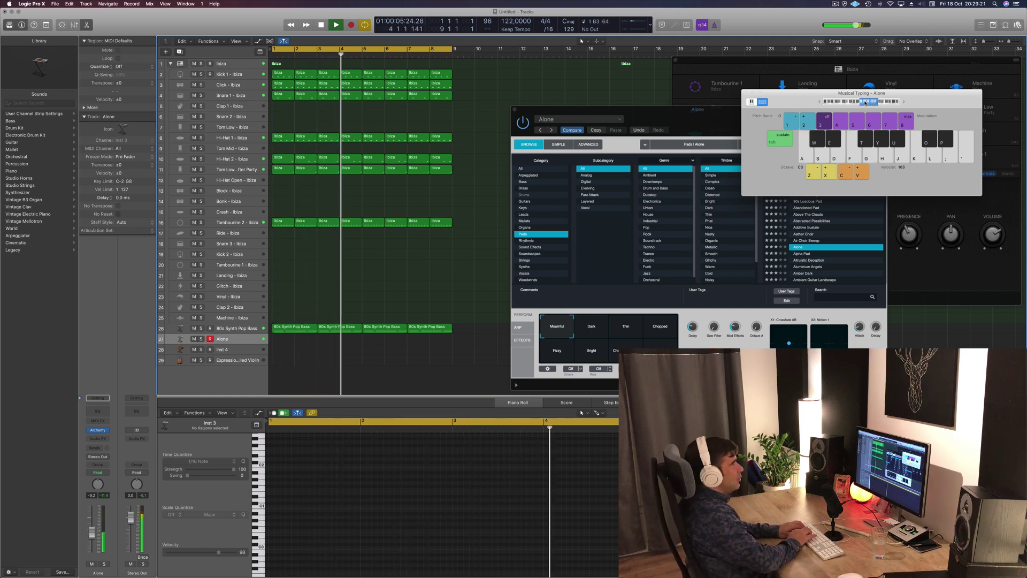
key(g)
key(d)
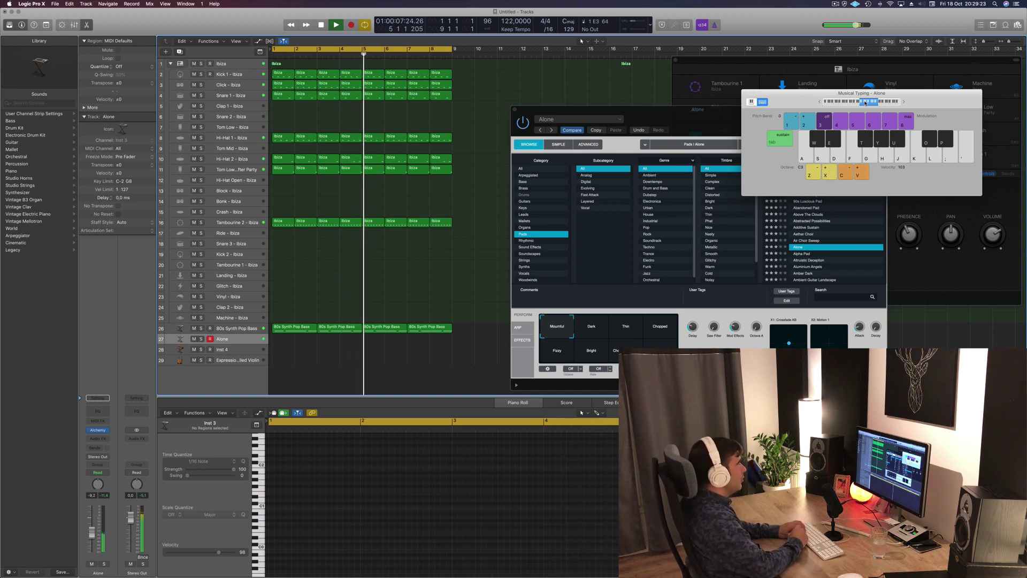
key(k)
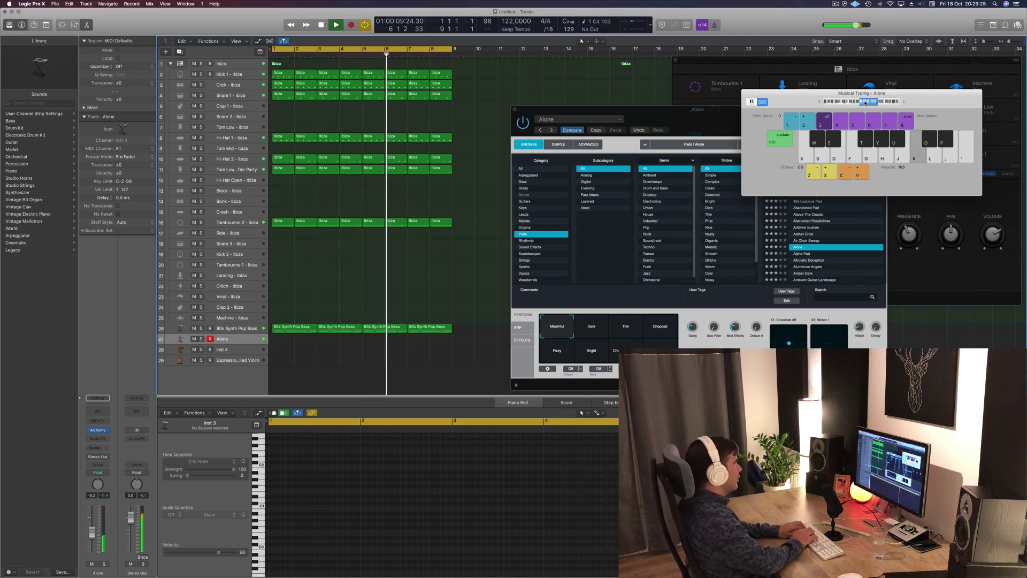
key(l)
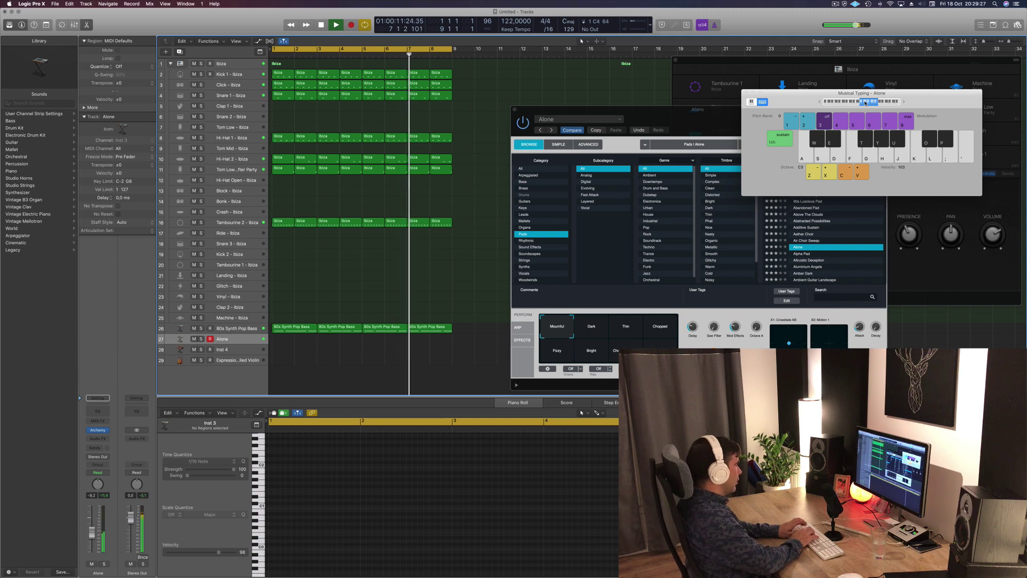
Step: Record a pad melody on the Alone track across the eight-bar loop, stop recording, and play the take back
key(r)
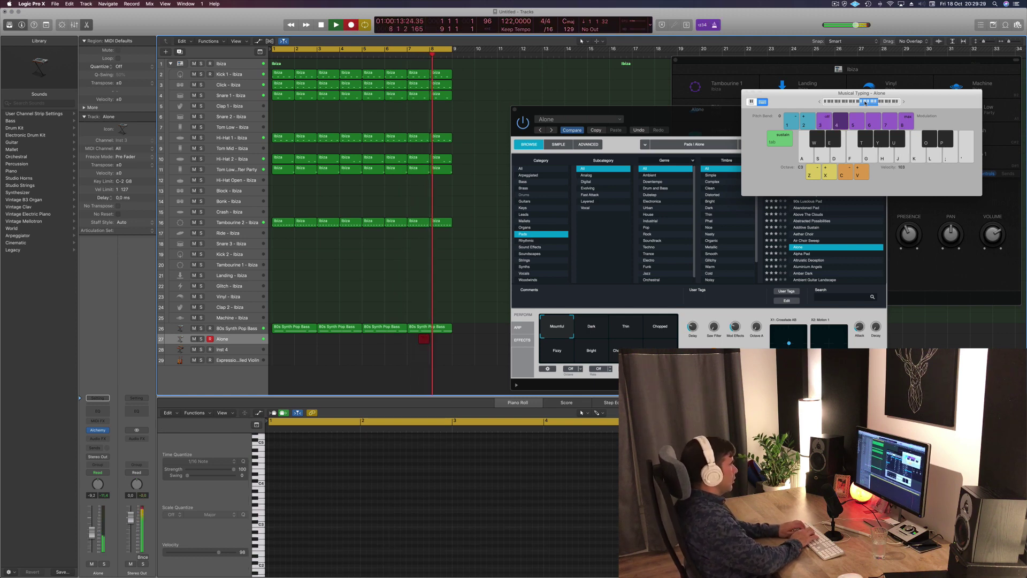
key(k)
key(j)
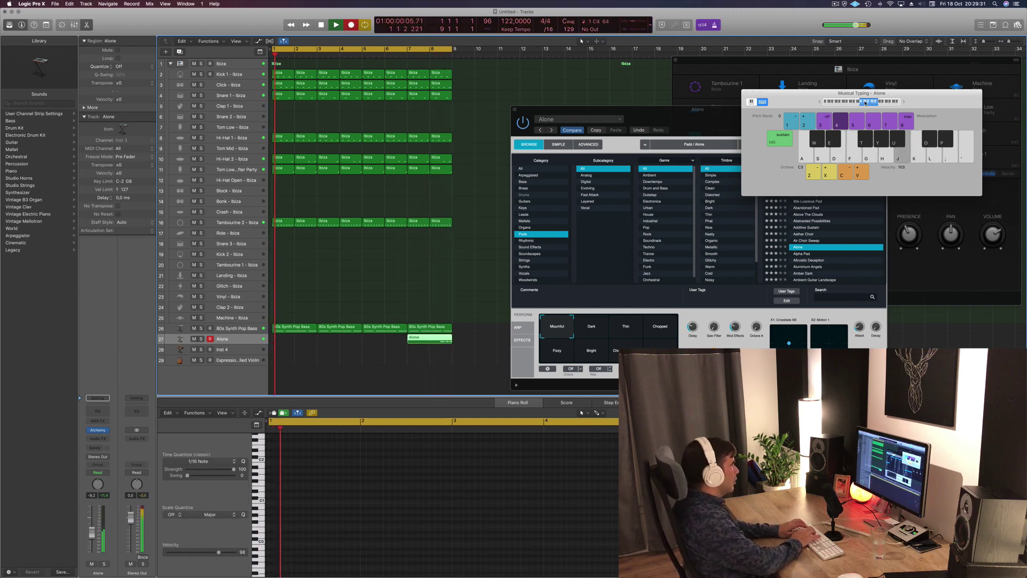
key(h)
key(g)
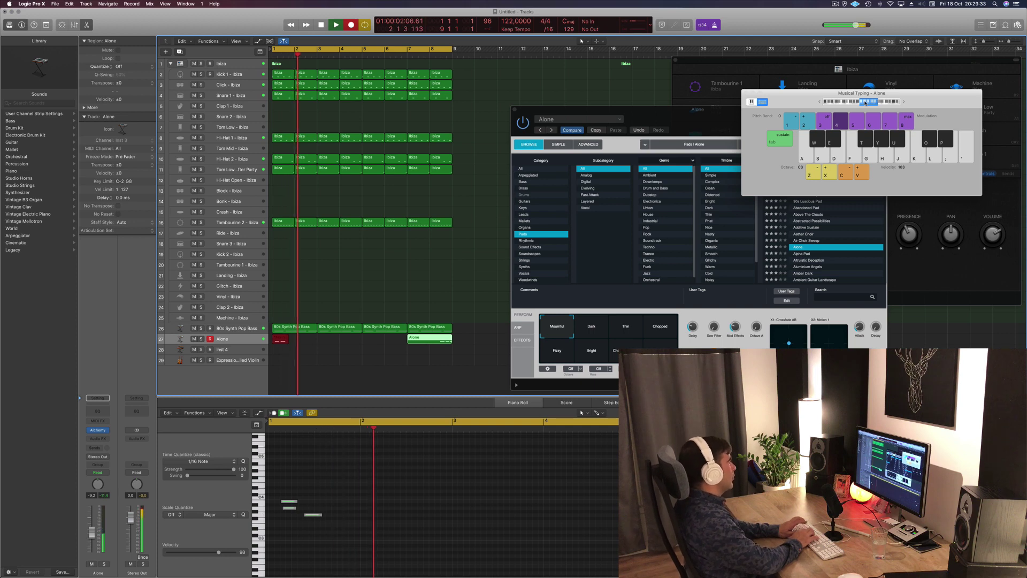
key(g)
key(l)
key(k)
key(j)
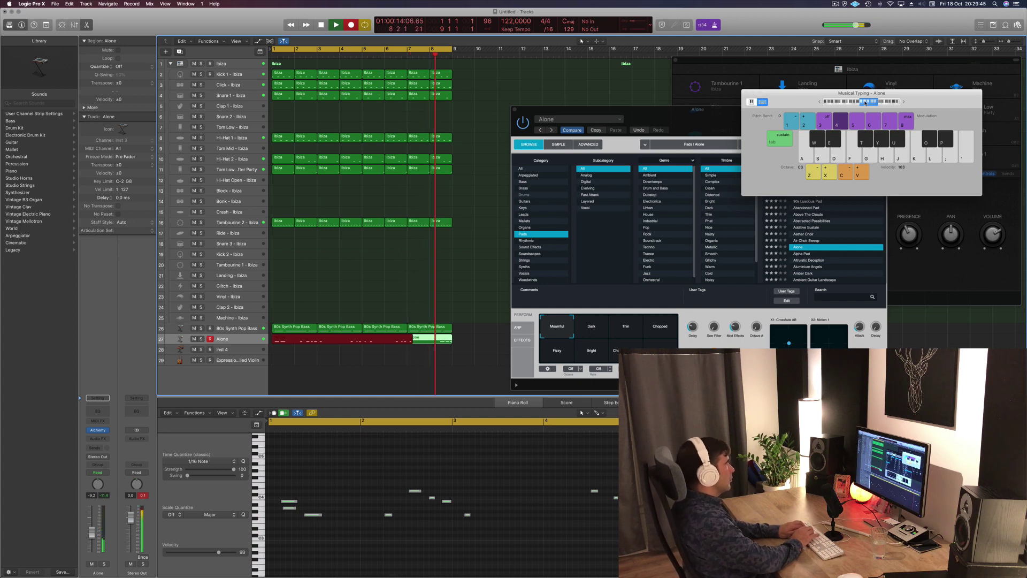
key(d)
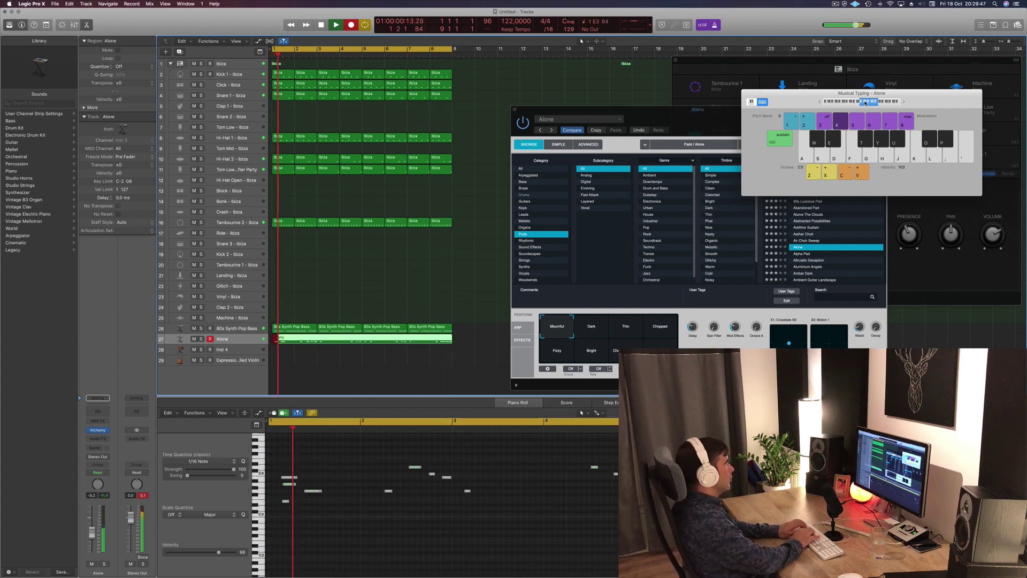
key(space)
key(space)
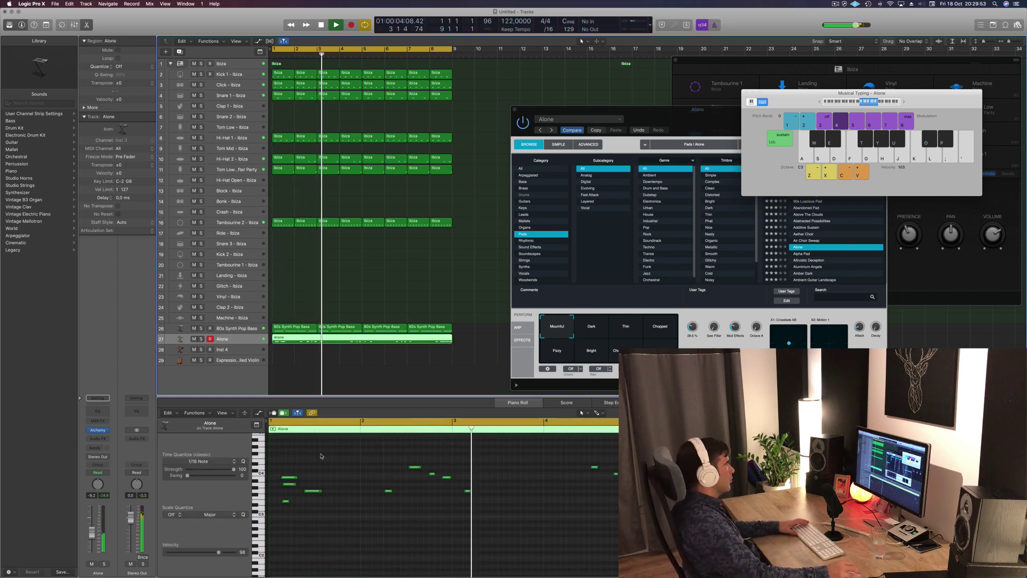
Step: Delete the four notes in bar 1 of the Alone region, select all remaining notes, and replay the loop from bar 1
drag(277, 468, 369, 523)
key(Delete)
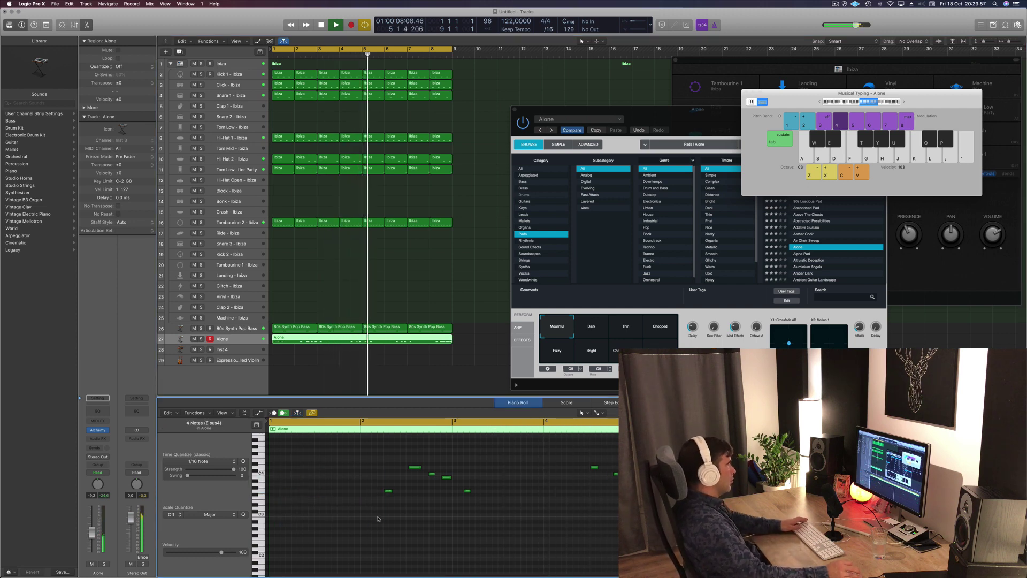
key(super+a)
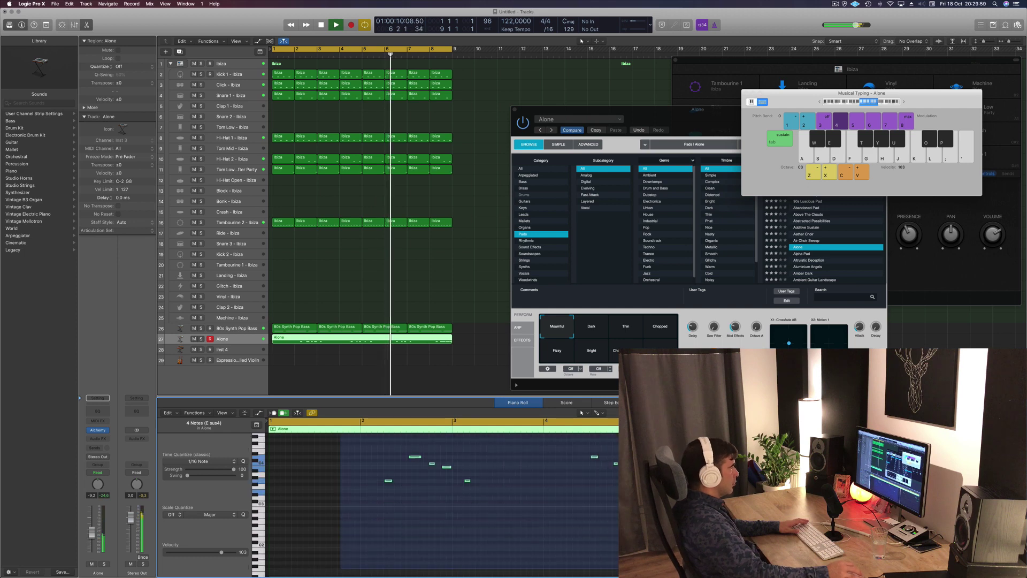
key(Return)
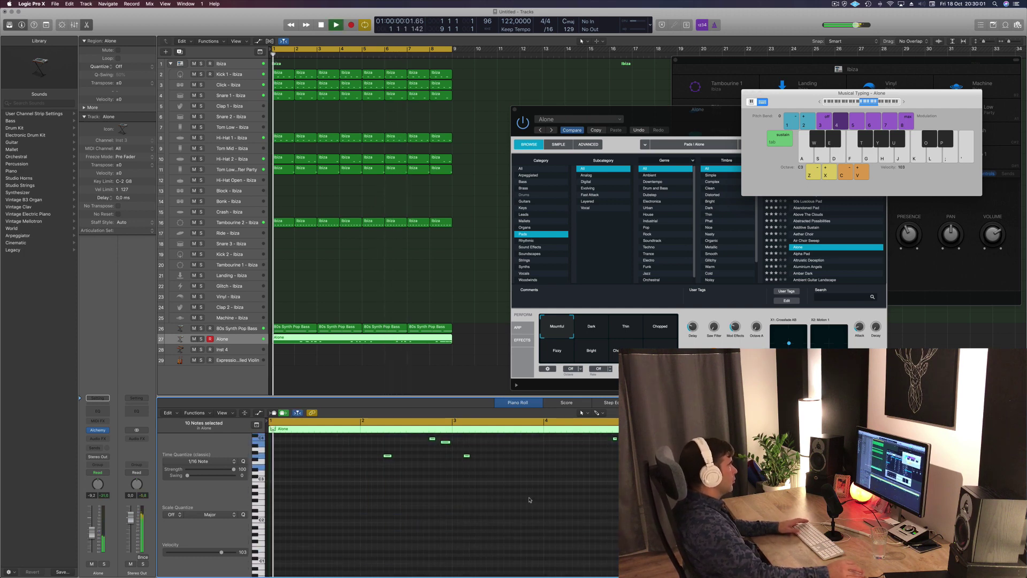
scroll(557, 529, up, 4)
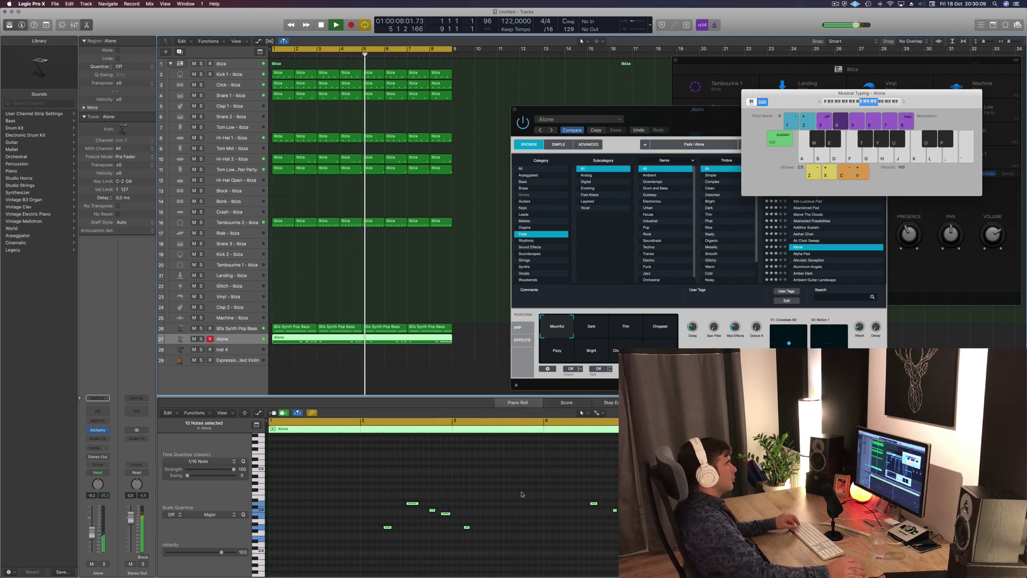
key(super+Left)
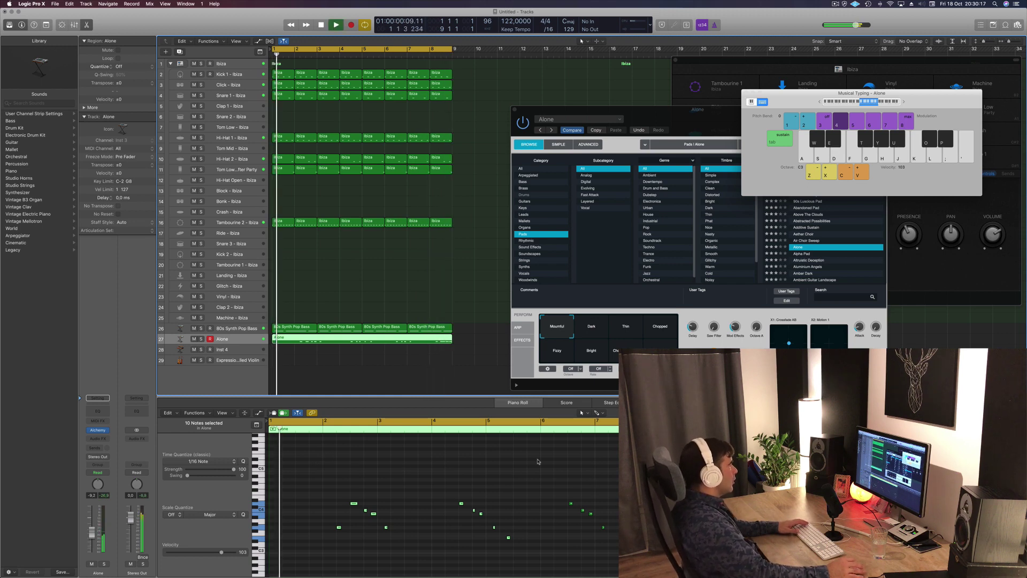
Step: Split the Alone region at bar 2, delete the empty first bar, and move the remaining part to start at bar 1
click(295, 339)
click(284, 340)
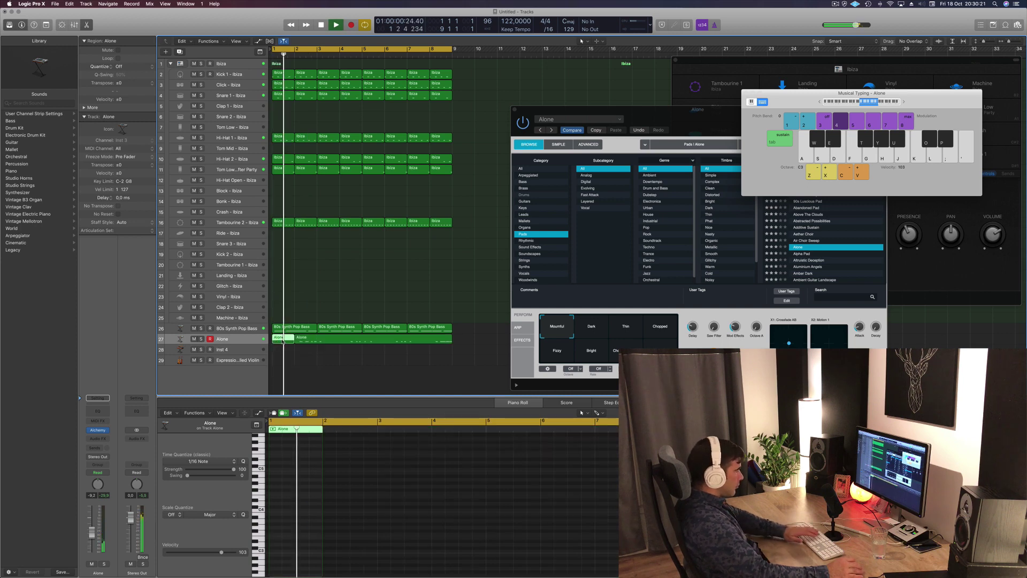
key(Delete)
key(space)
drag(340, 341, 320, 343)
key(space)
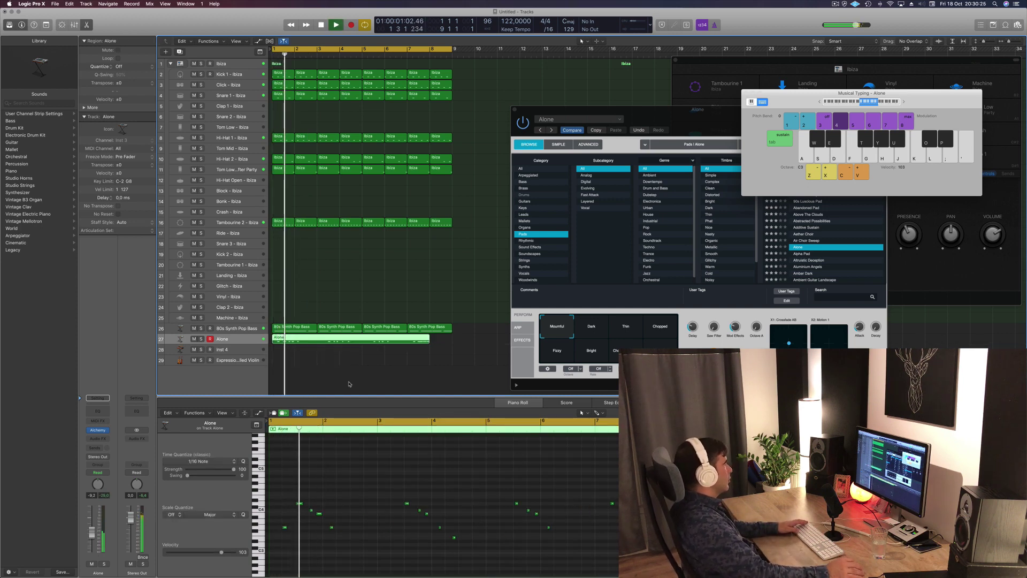
Step: Split the Alone region at bar 5 and delete the part after it, leaving a four-bar region
super+click(362, 340)
drag(362, 340, 429, 341)
key(Delete)
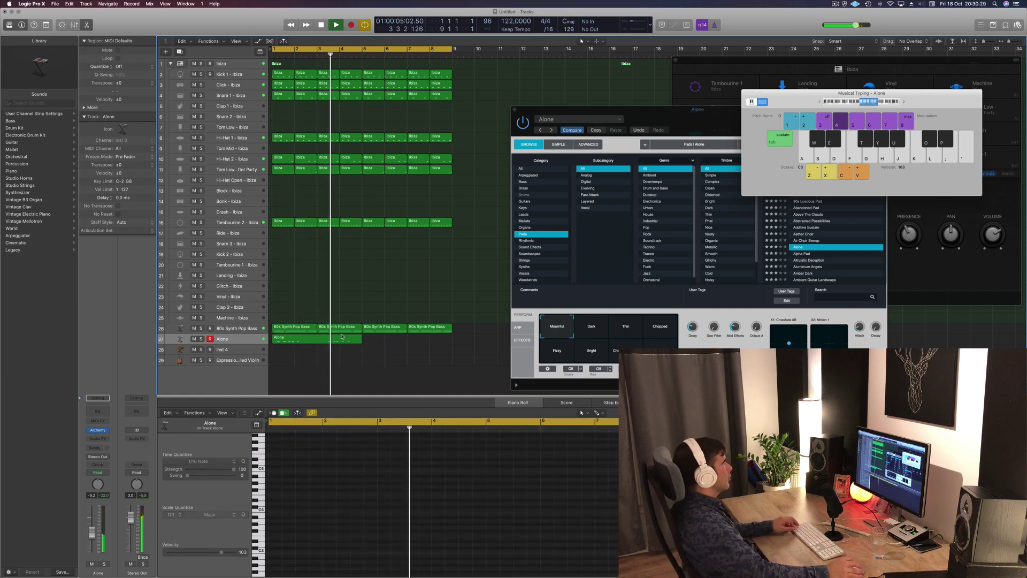
Step: Copy the four-bar Alone region to bar 5 to fill the eight-bar loop, and select the first region
click(297, 340)
drag(297, 340, 390, 342)
click(359, 296)
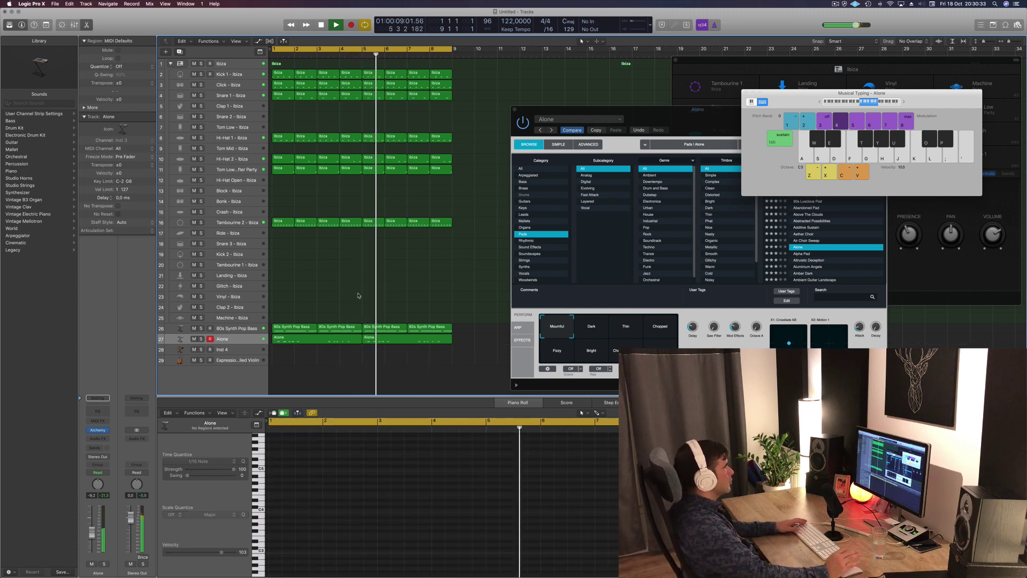
click(298, 341)
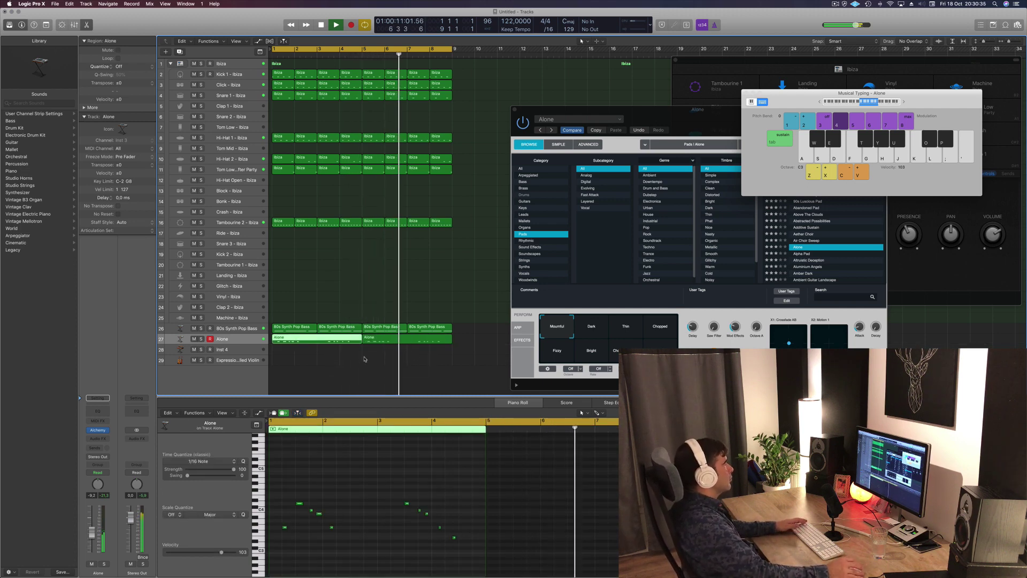
Step: Audition Alone's Dark, Thin, Chopped, Fizzy, Bright, Chopped Flutes and Warm Rhythmic snapshots against the loop, ending on Warm Rhythmic
drag(691, 131, 601, 187)
key(space)
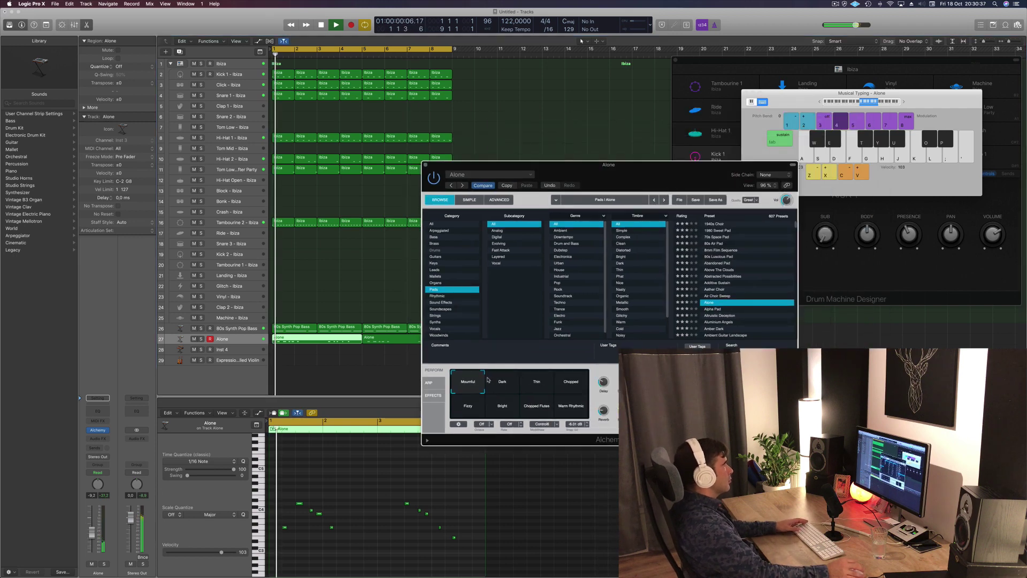
click(500, 381)
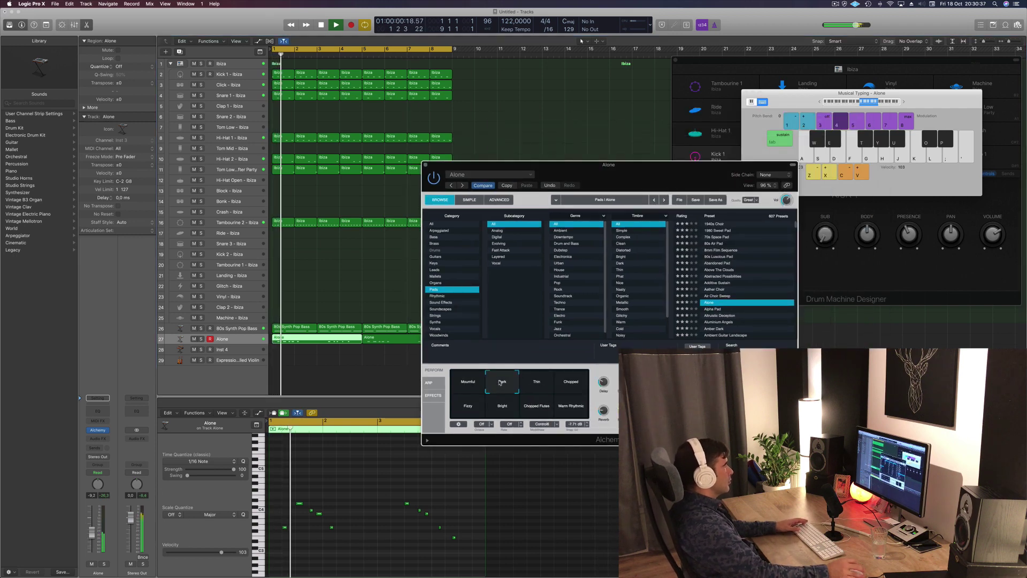
click(533, 385)
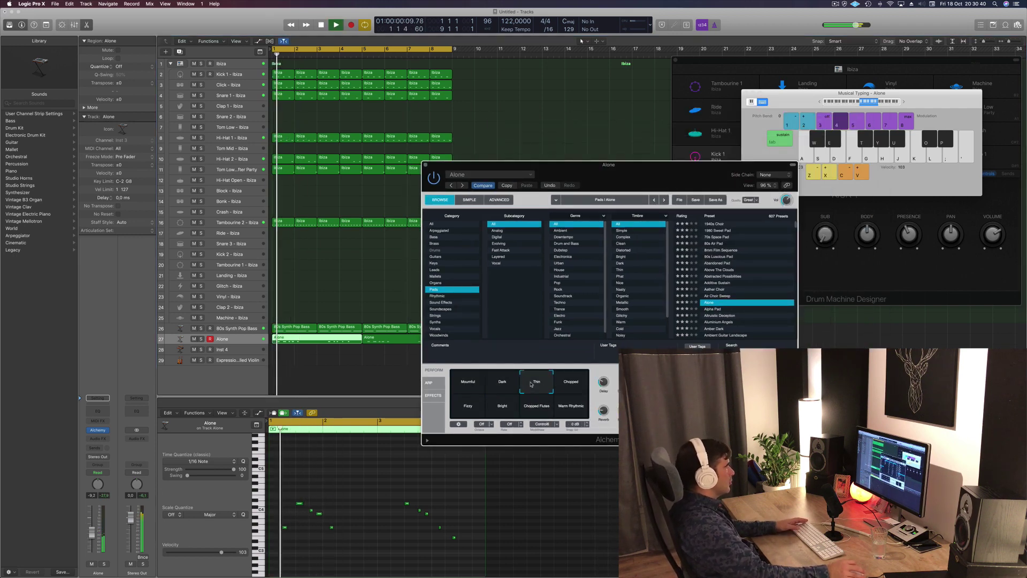
click(571, 381)
click(475, 408)
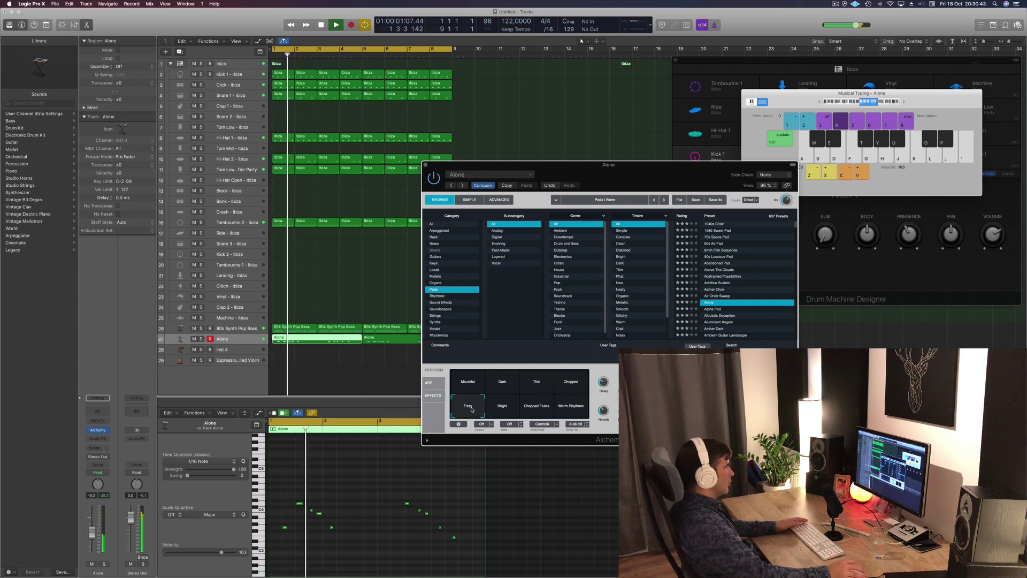
click(506, 408)
key(space)
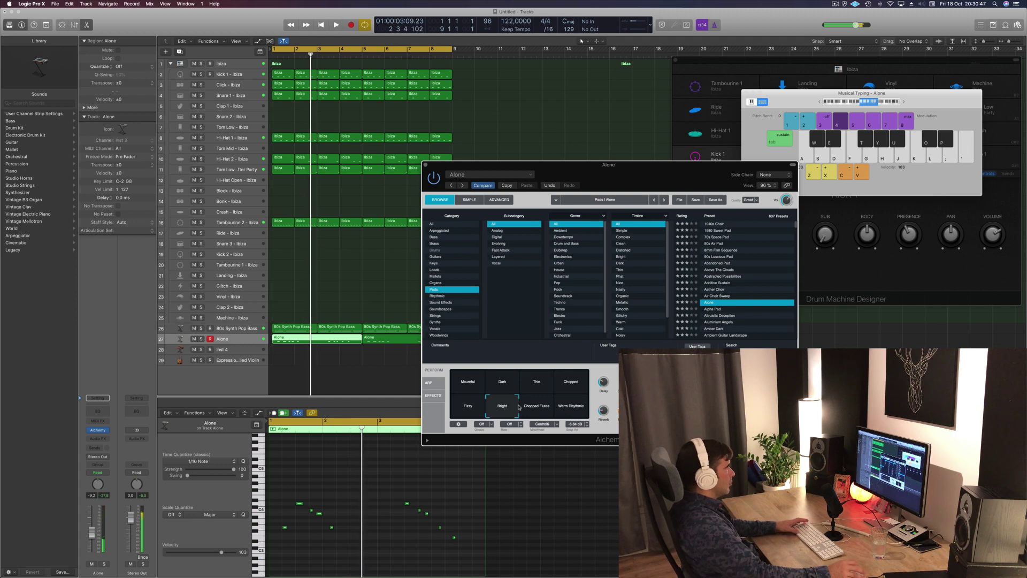
click(540, 408)
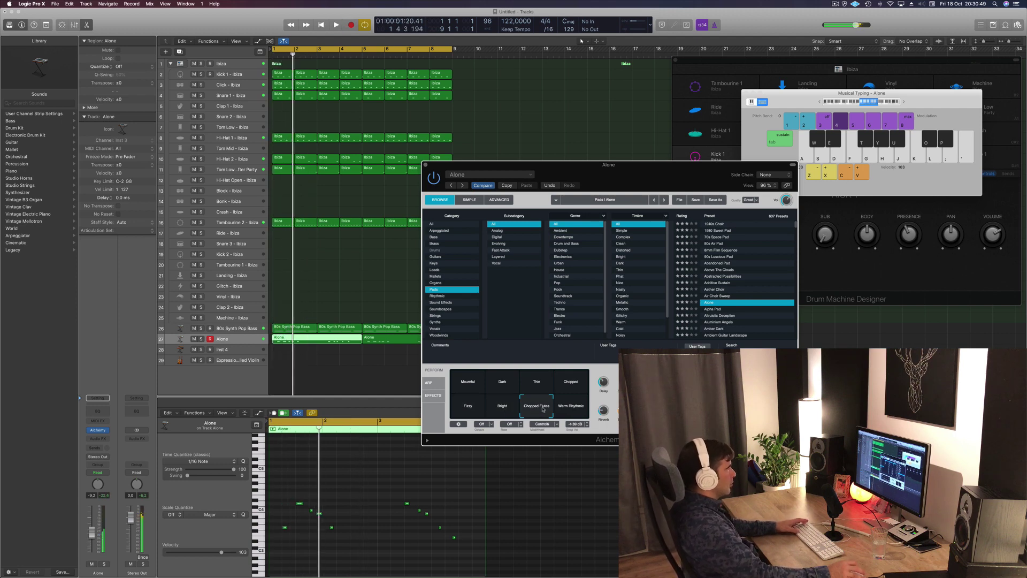
click(563, 410)
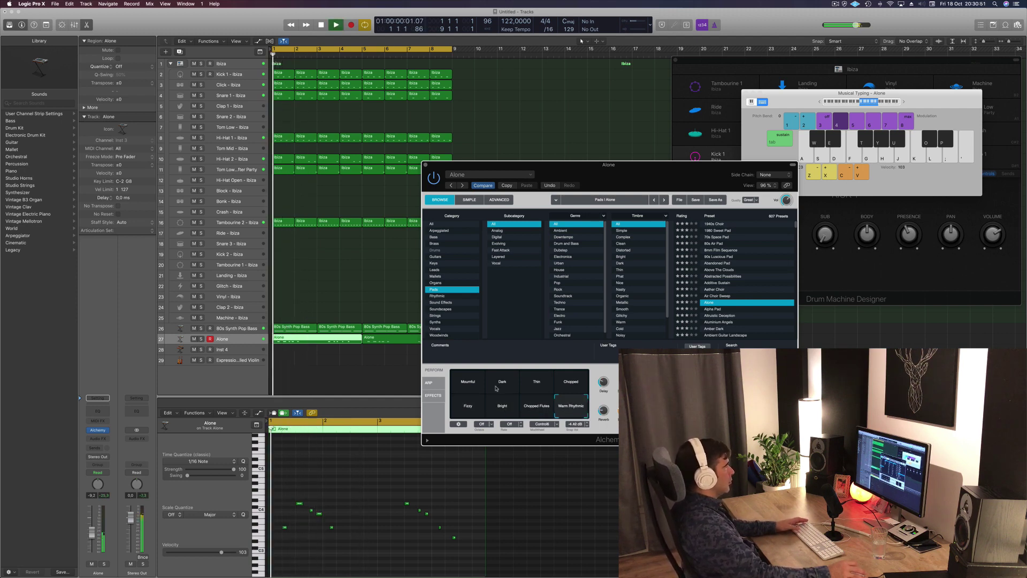
Step: Set the Alone pad to its Mournful snapshot and close its Alchemy window
click(467, 384)
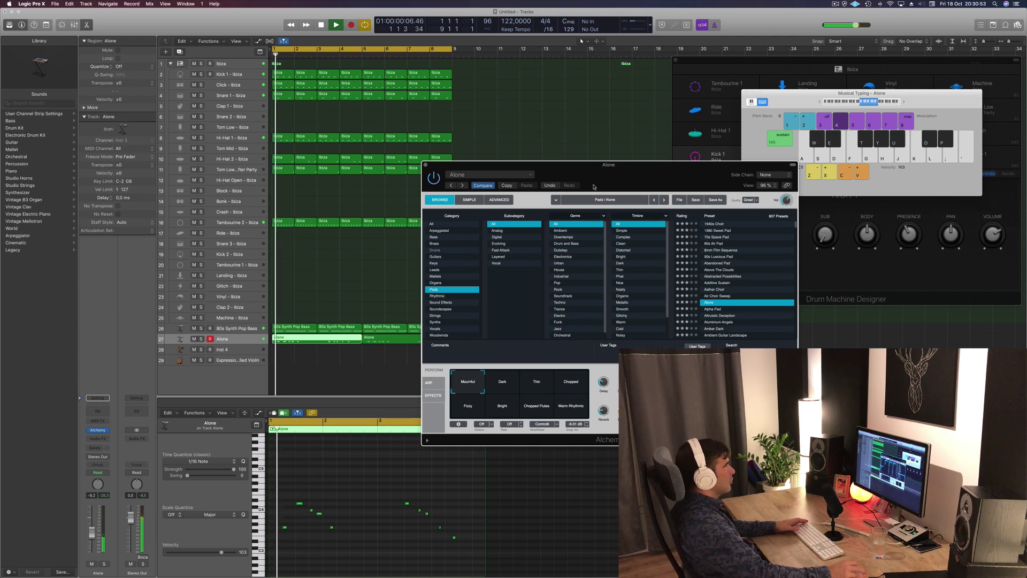
drag(683, 165, 551, 114)
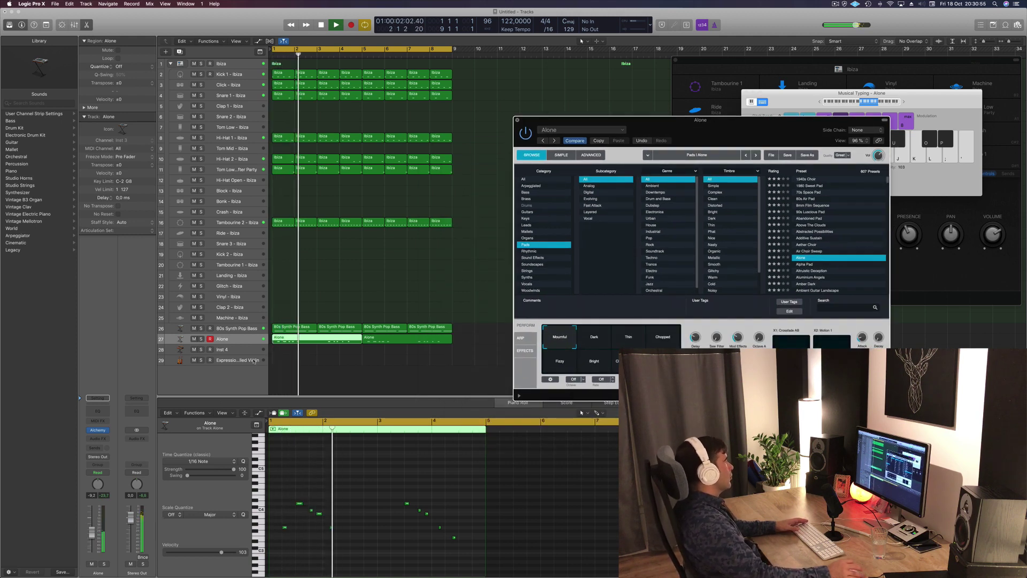
click(517, 121)
Step: Duplicate the 80s Synth Pop Bass track and copy its first region onto the new track at bar 1
click(249, 336)
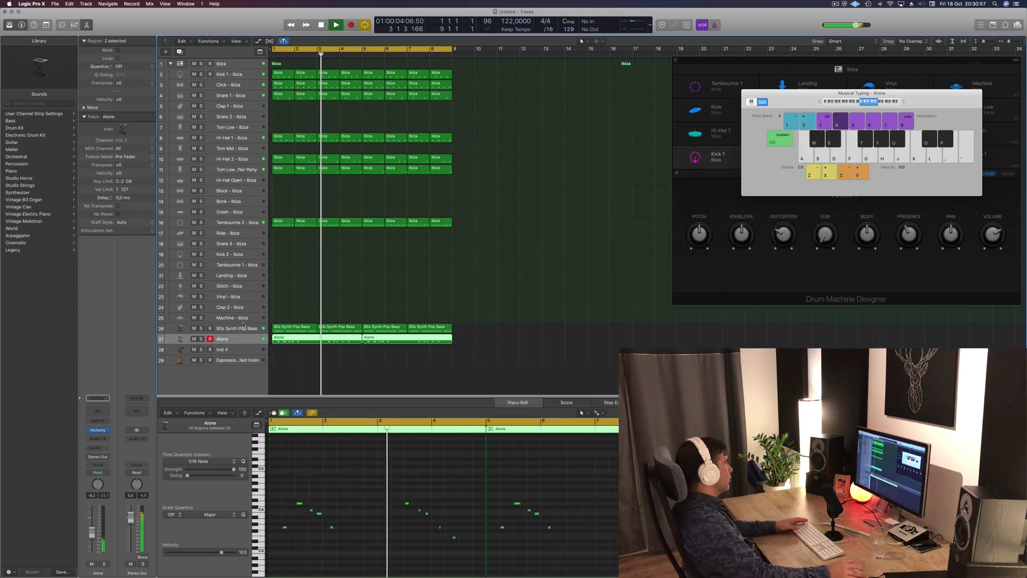
click(249, 328)
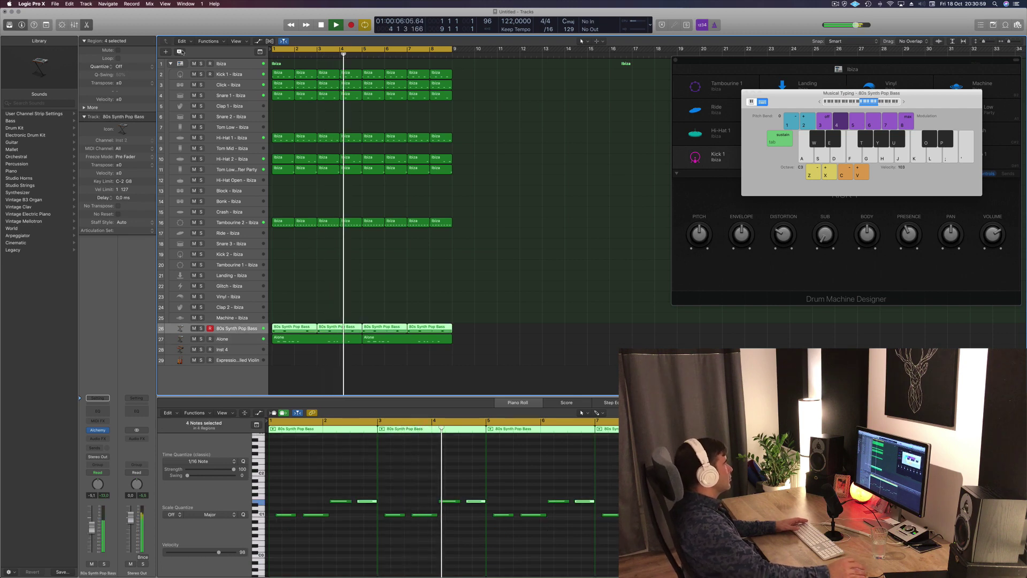
key(super+d)
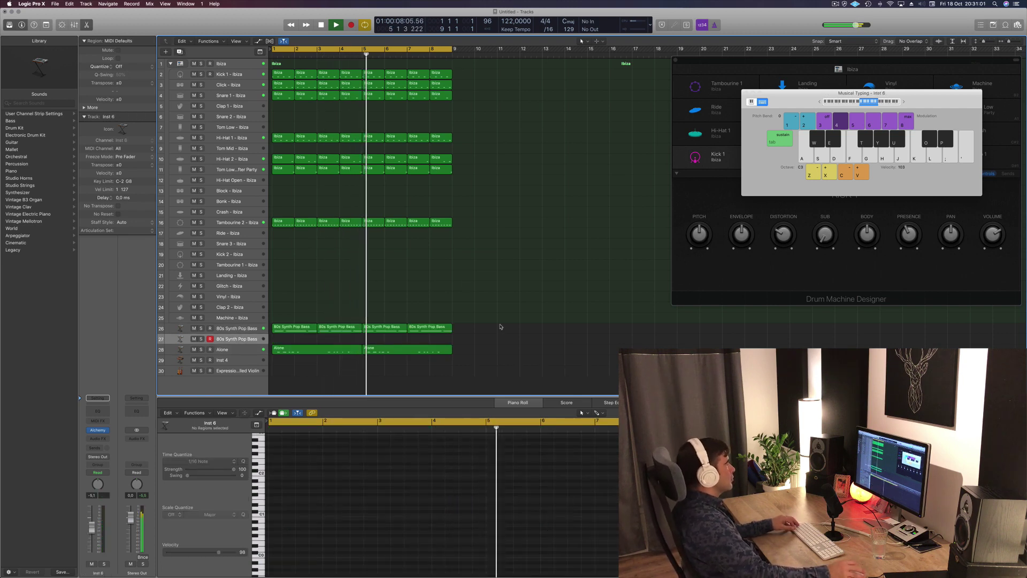
click(289, 329)
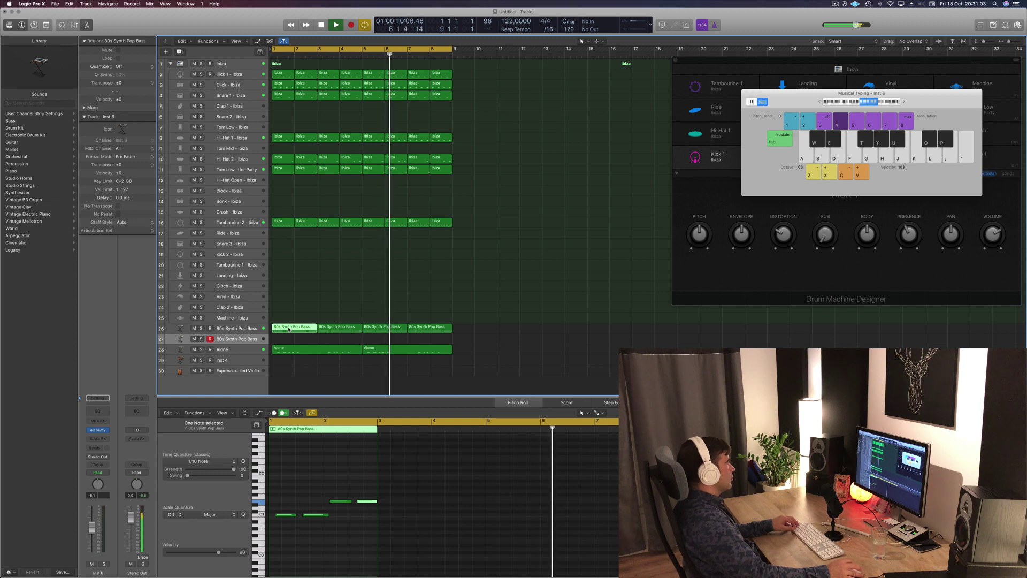
drag(289, 329, 287, 340)
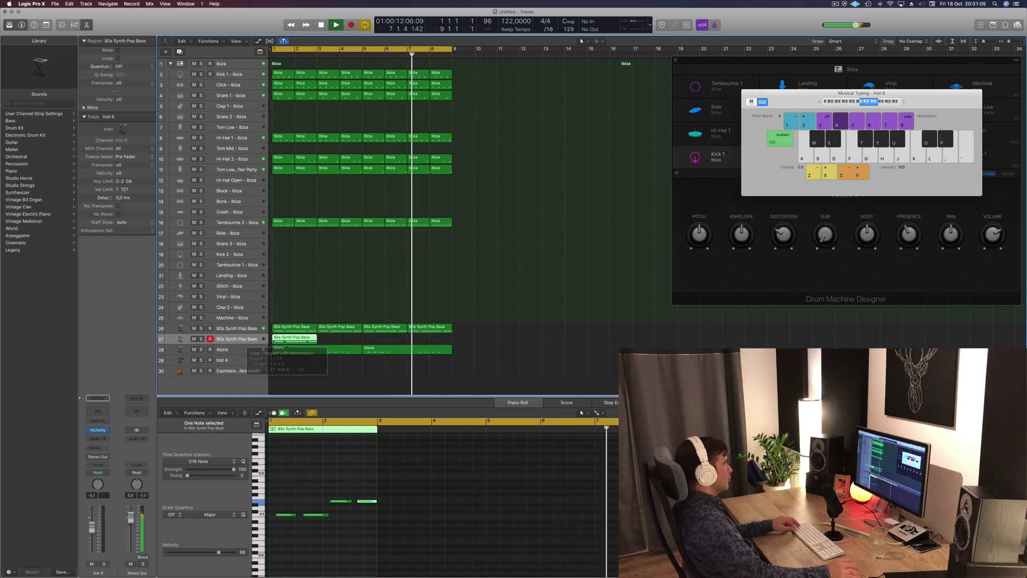
Step: Shorten all four notes in the copied bass region together by trimming their starts
drag(282, 492, 366, 532)
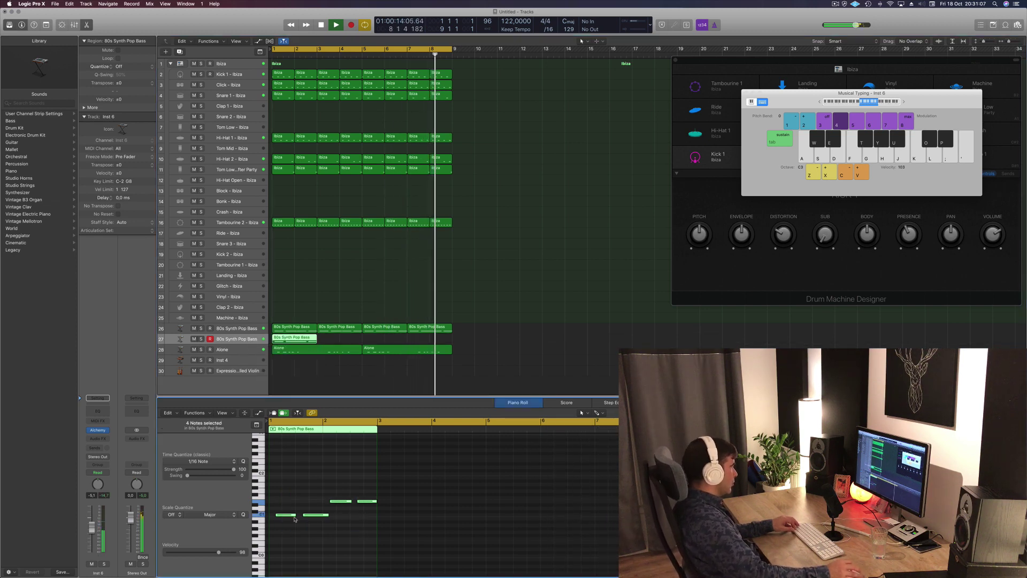
key(z)
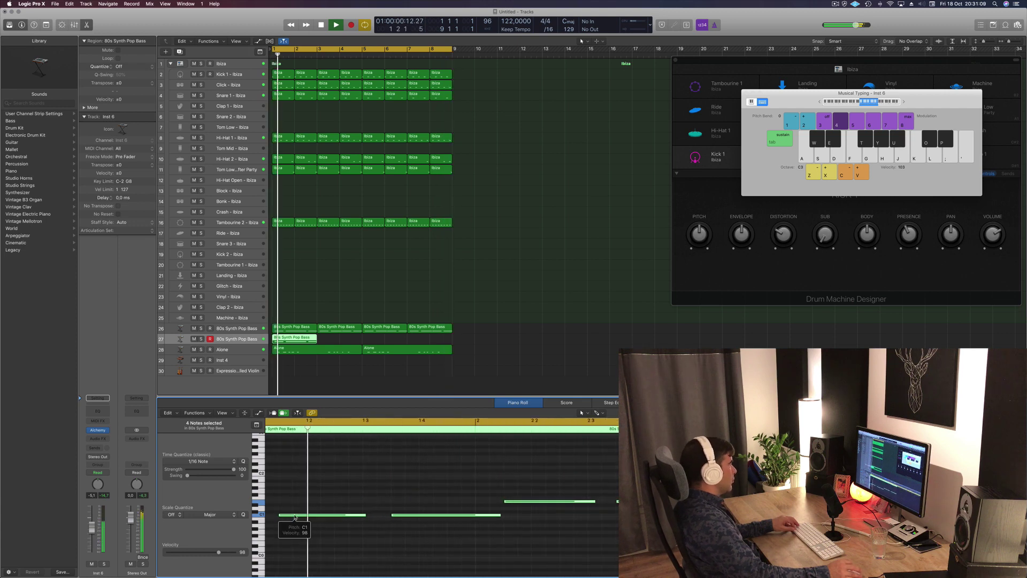
mouse_move(356, 515)
mouse_down()
mouse_move(307, 515)
mouse_move(347, 518)
mouse_up()
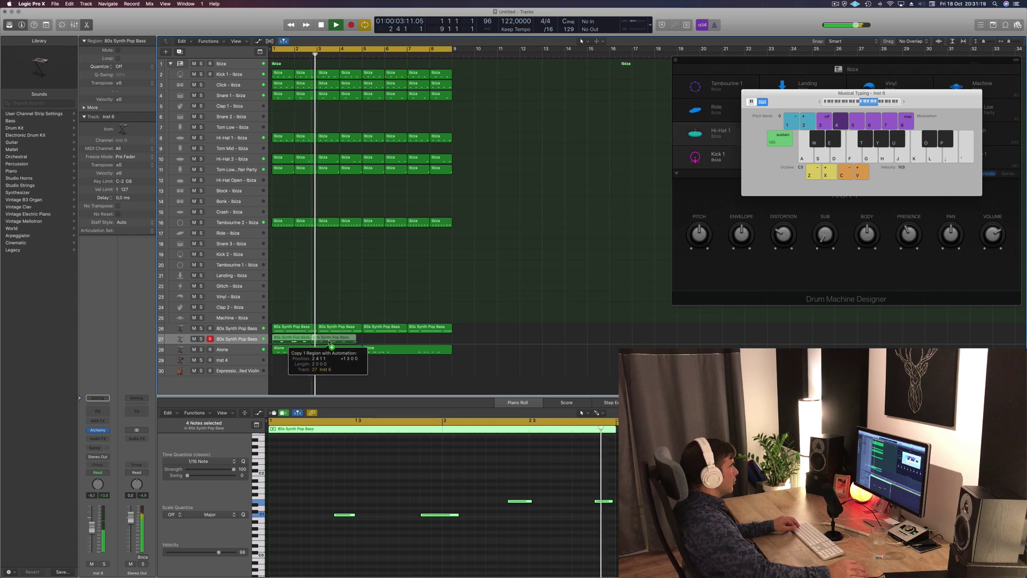
Step: Repeat the shortened bass region once, copy the resulting pair to bar 5 to fill eight bars, and stop playback
key(super+r)
drag(304, 340, 377, 343)
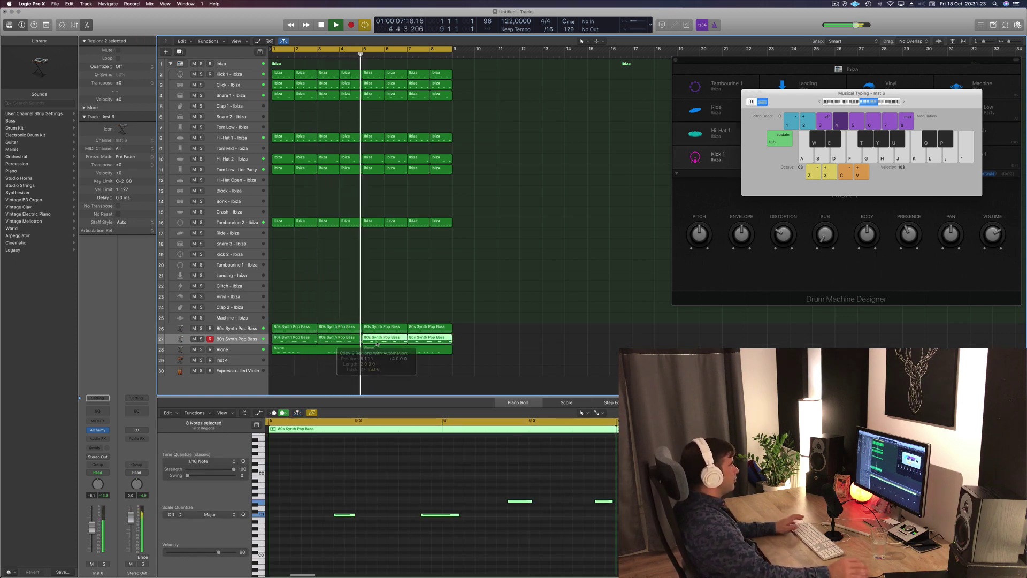
key(space)
Step: In the duplicated track's Alchemy, try the 70s Synth Intro preset and settle on 70s Classic Synth Bass while the loop plays
click(218, 343)
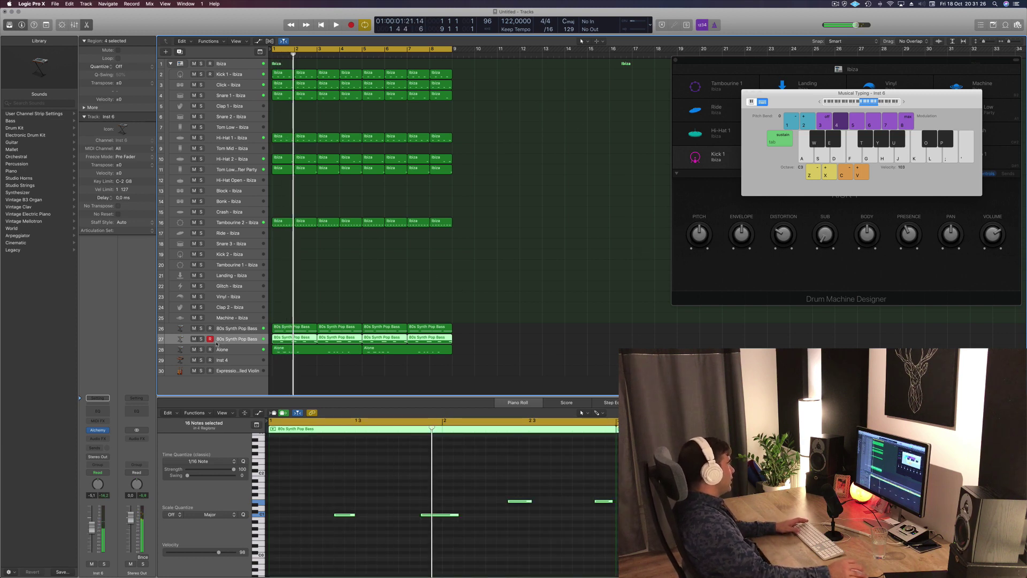
click(98, 430)
key(space)
drag(193, 53, 566, 184)
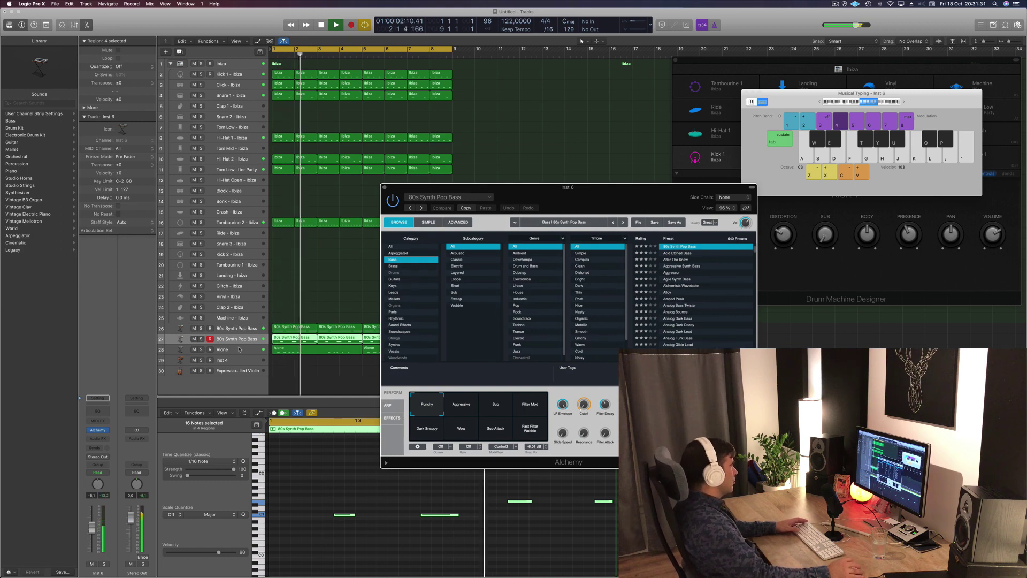
click(99, 431)
click(99, 432)
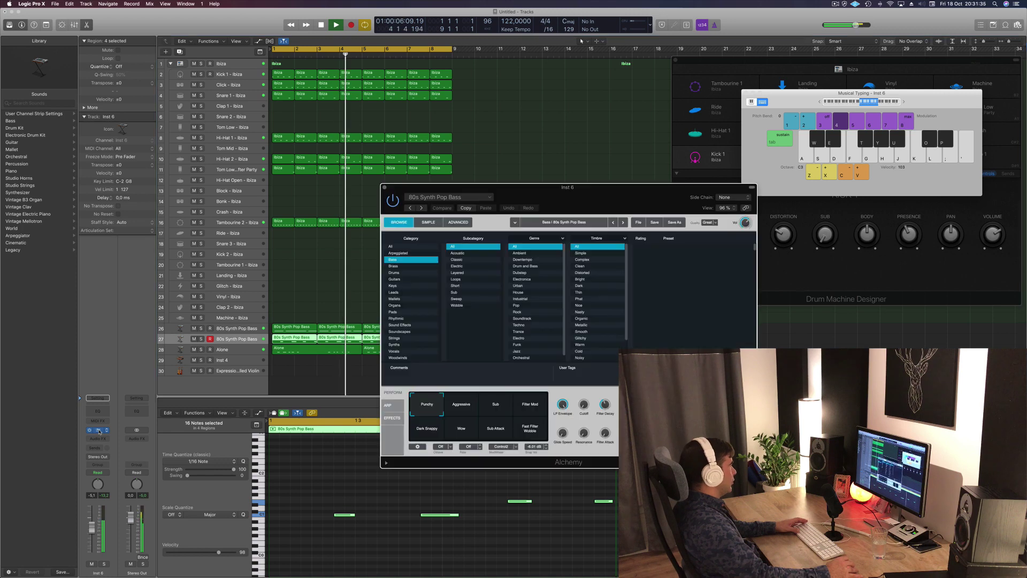
scroll(696, 278, up, 3)
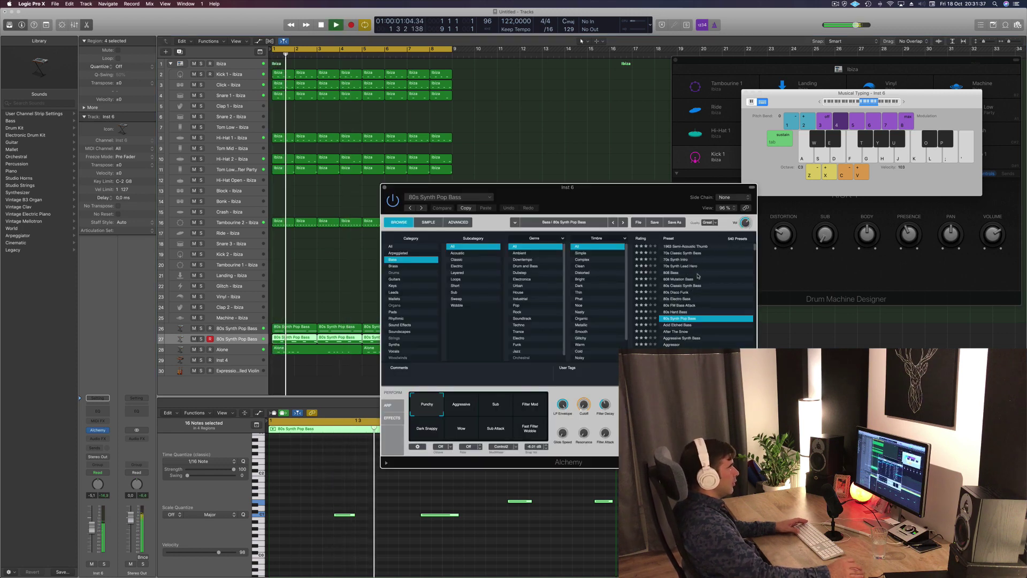
click(678, 260)
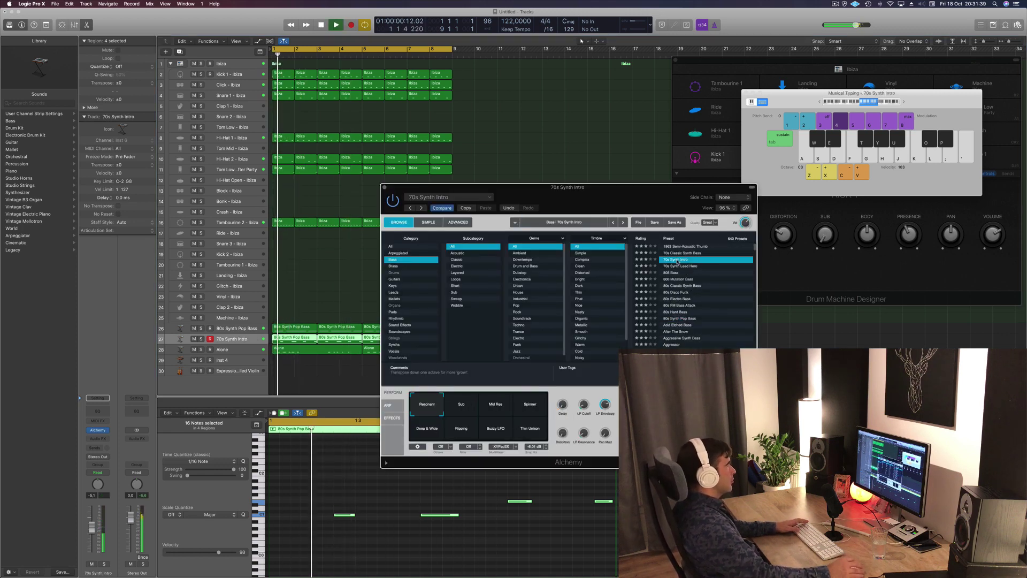
click(685, 254)
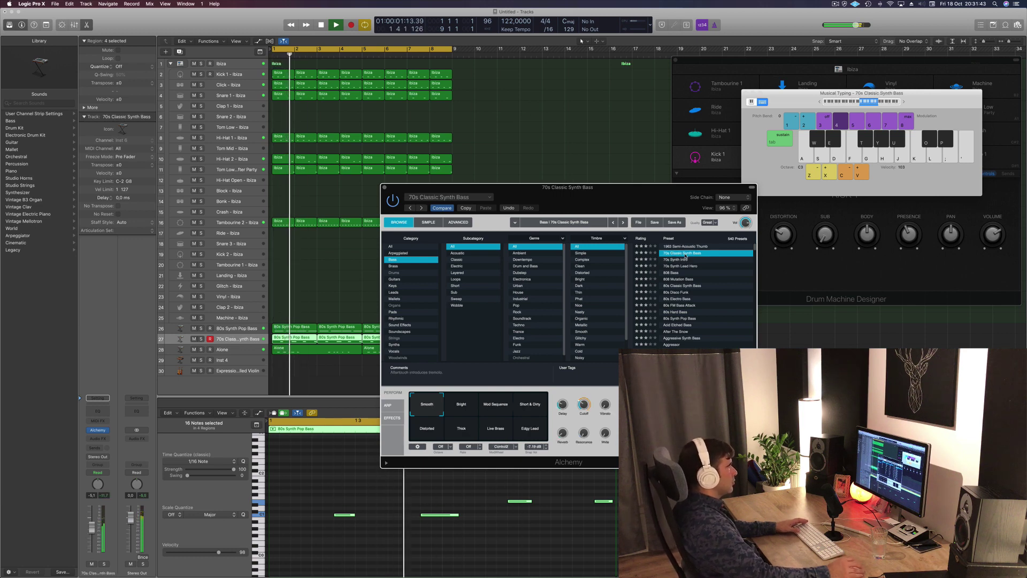
Step: Transpose all the 70s Classic Synth Bass notes up one octave and lower the track's volume
click(398, 541)
key(super+a)
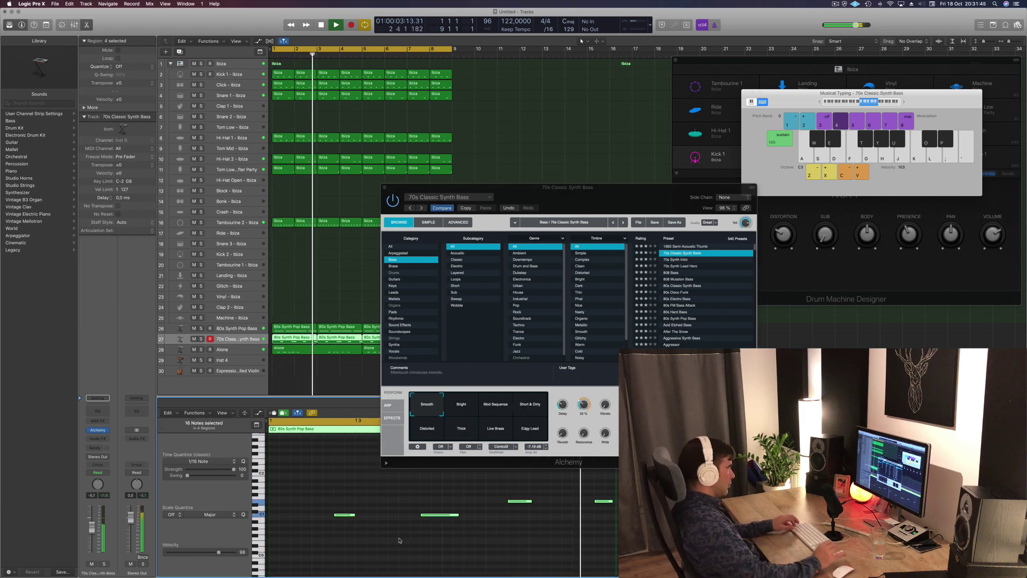
key(alt+shift+Up)
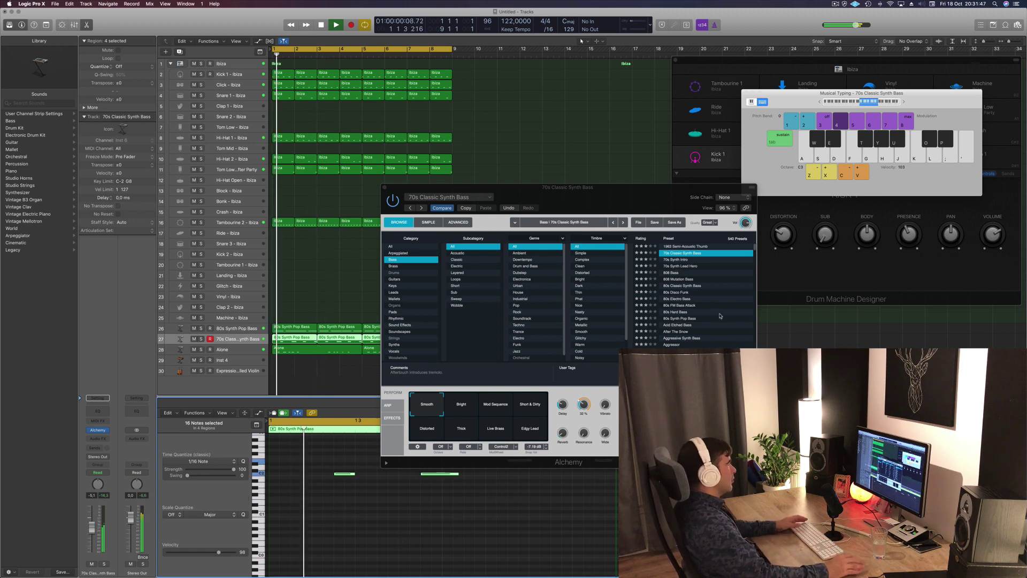
drag(646, 188, 772, 102)
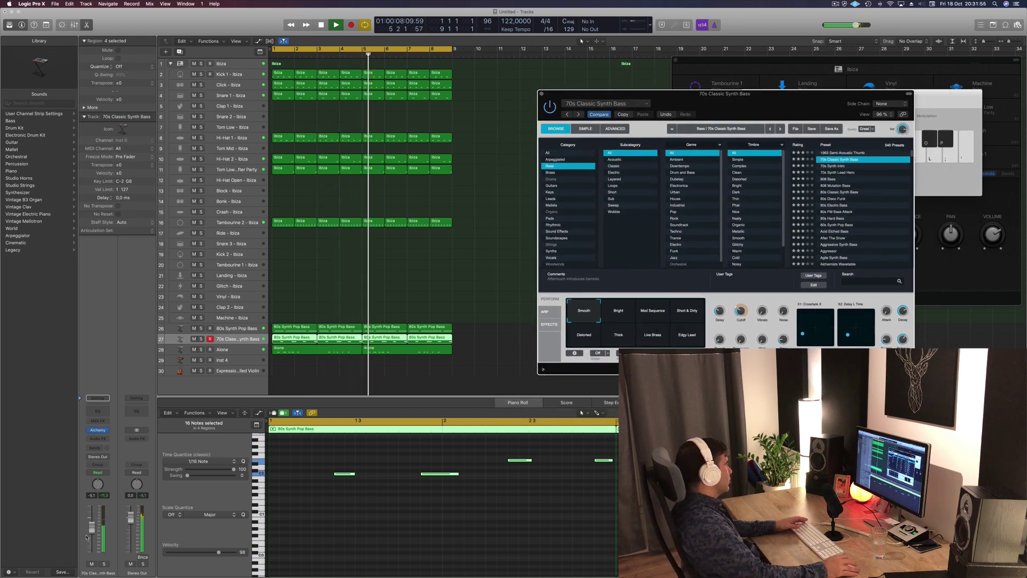
drag(91, 528, 92, 535)
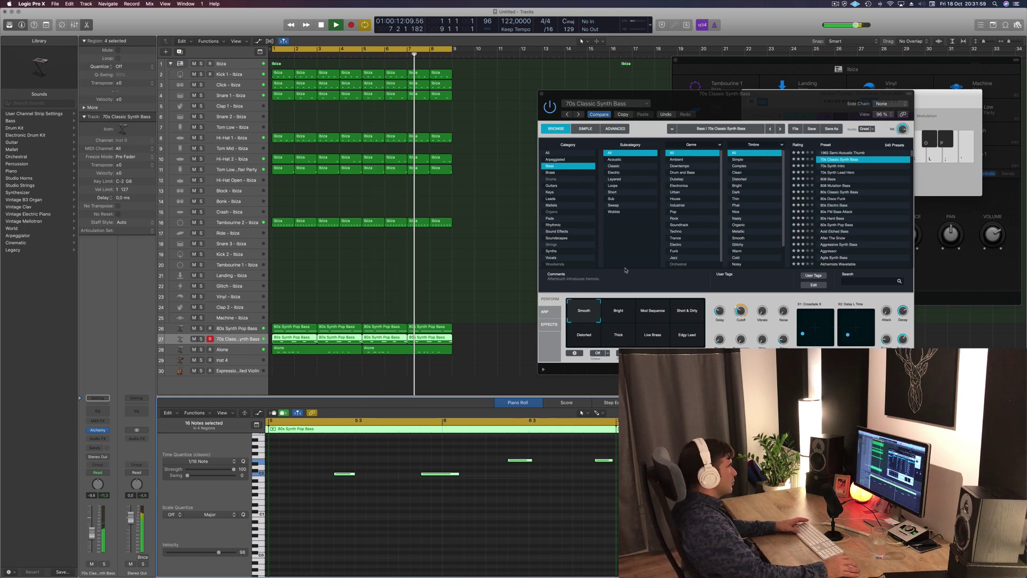
Step: Audition the Bright, Mod Sequence, Short & Dirty, Distorted, Thick and Live Brass snapshots, and lower the synth bass volume further
click(618, 310)
click(658, 311)
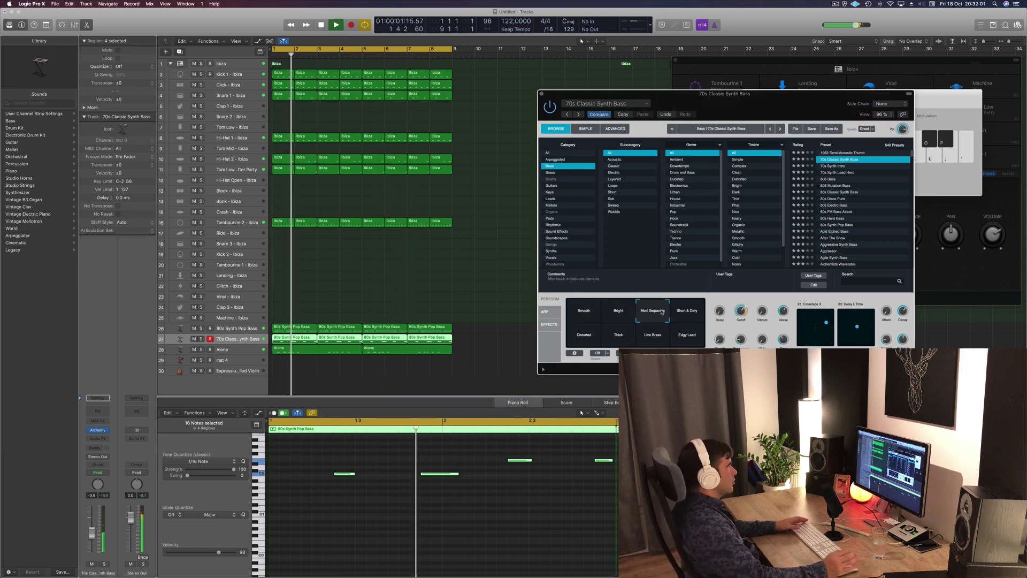
click(694, 313)
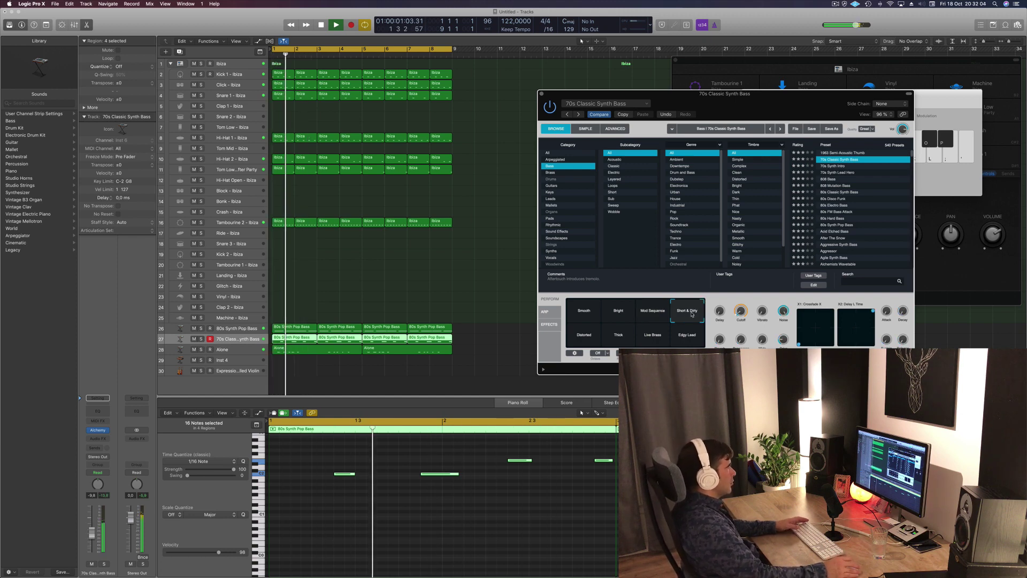
click(589, 338)
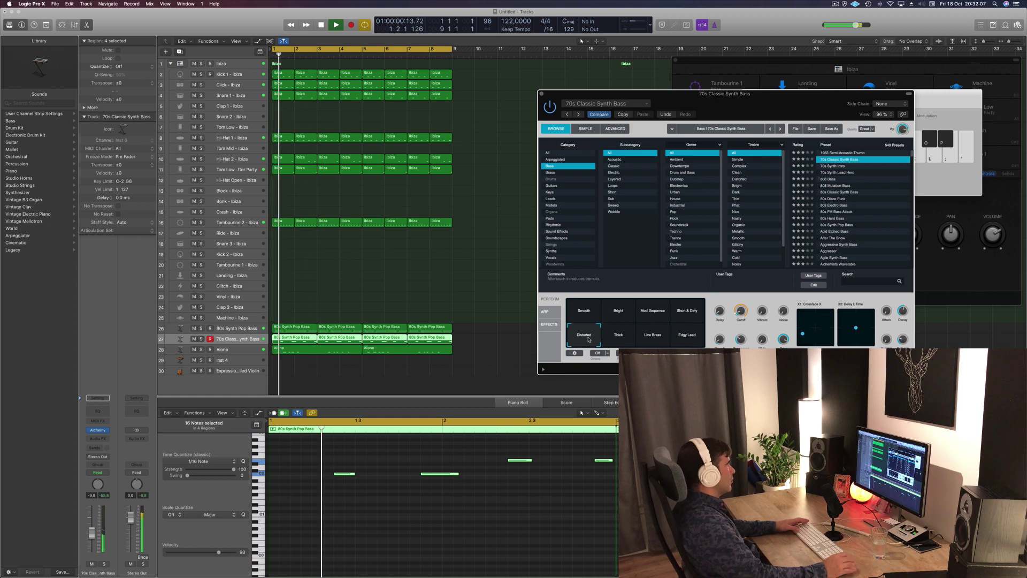
click(633, 337)
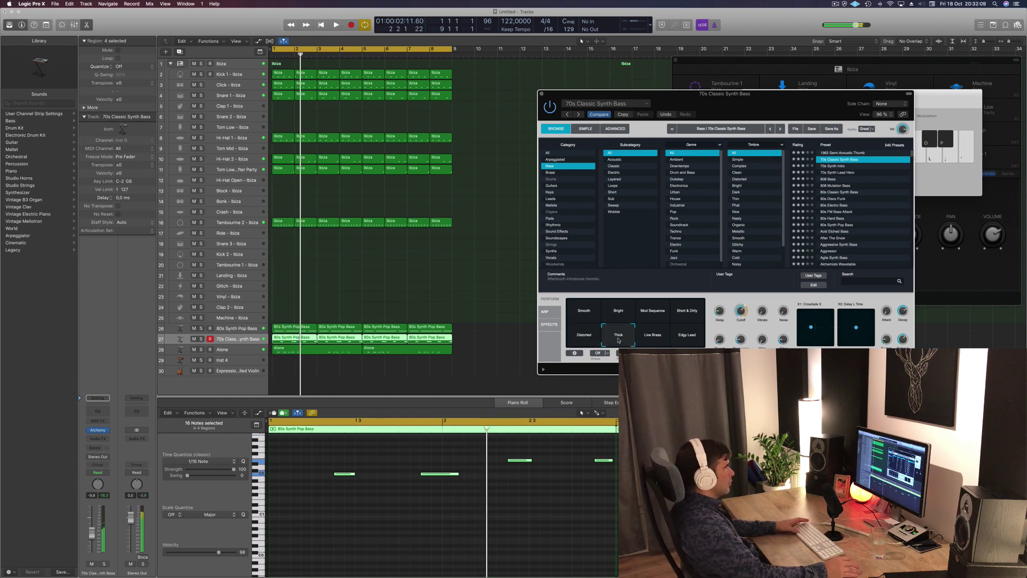
click(656, 343)
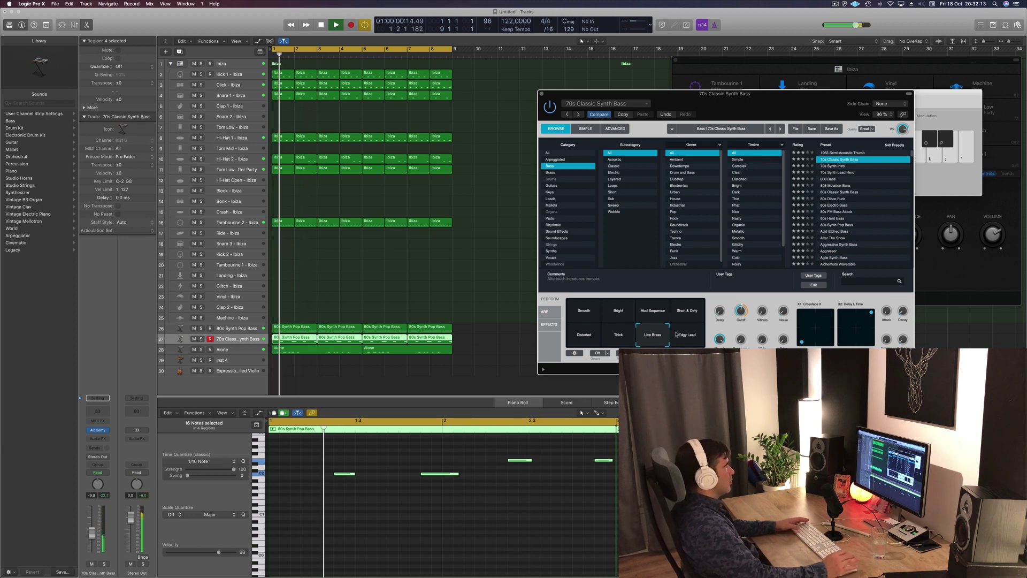
drag(811, 95, 765, 88)
drag(91, 535, 90, 536)
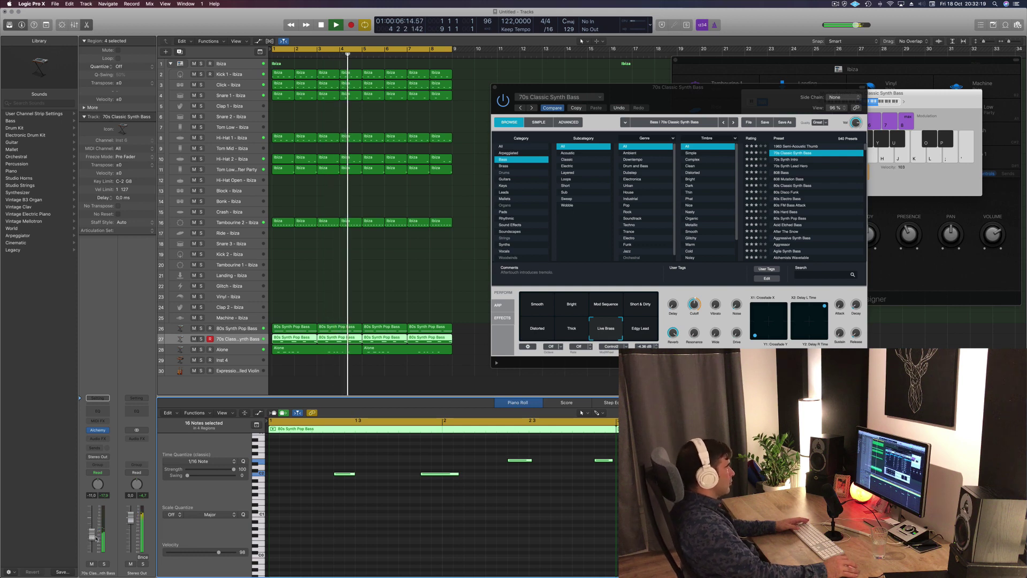
Step: Compare the Edgy Lead and Smooth snapshots with Live Brass, keep Live Brass, and close the Alchemy window
click(642, 332)
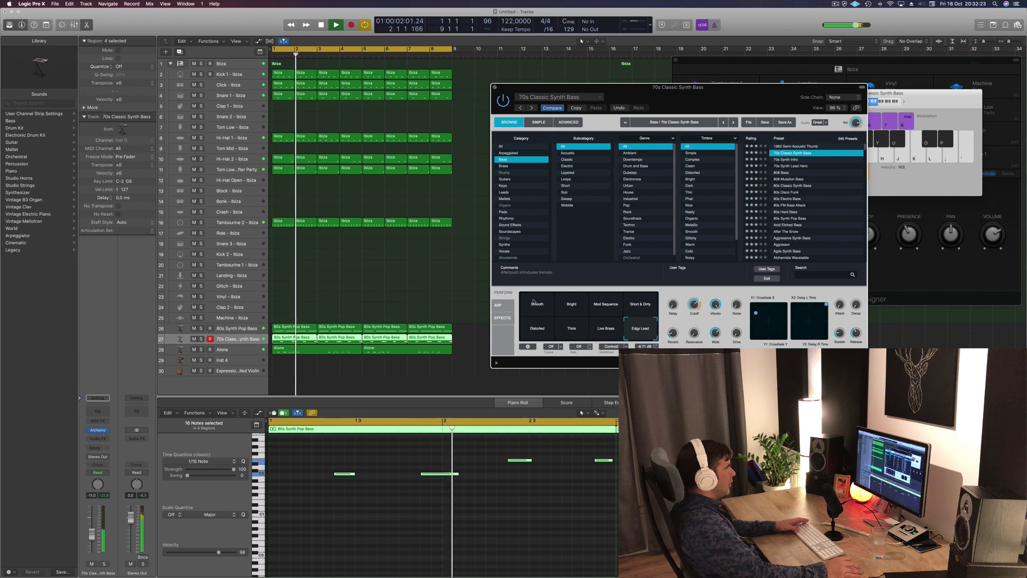
click(537, 308)
key(space)
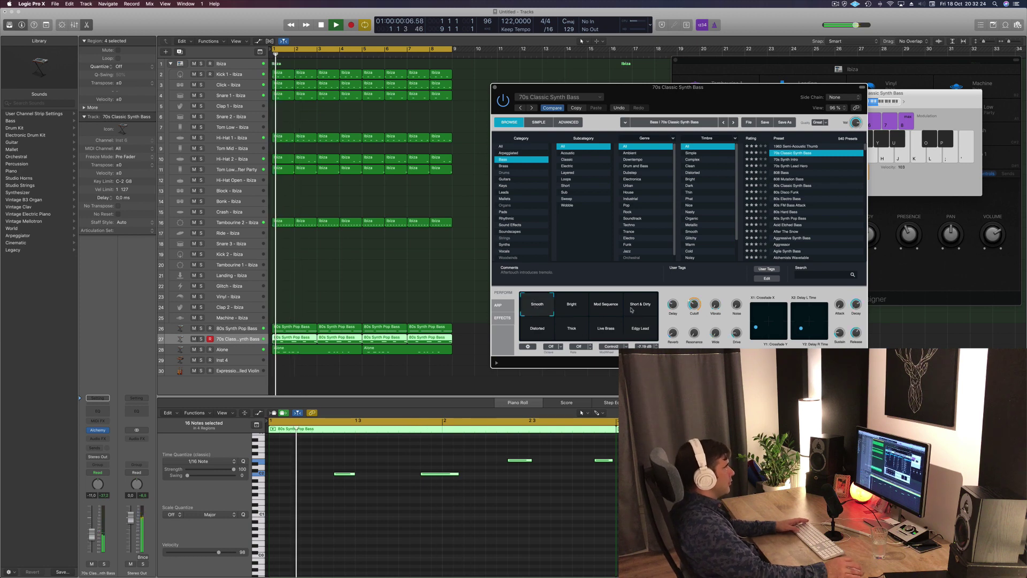
click(605, 331)
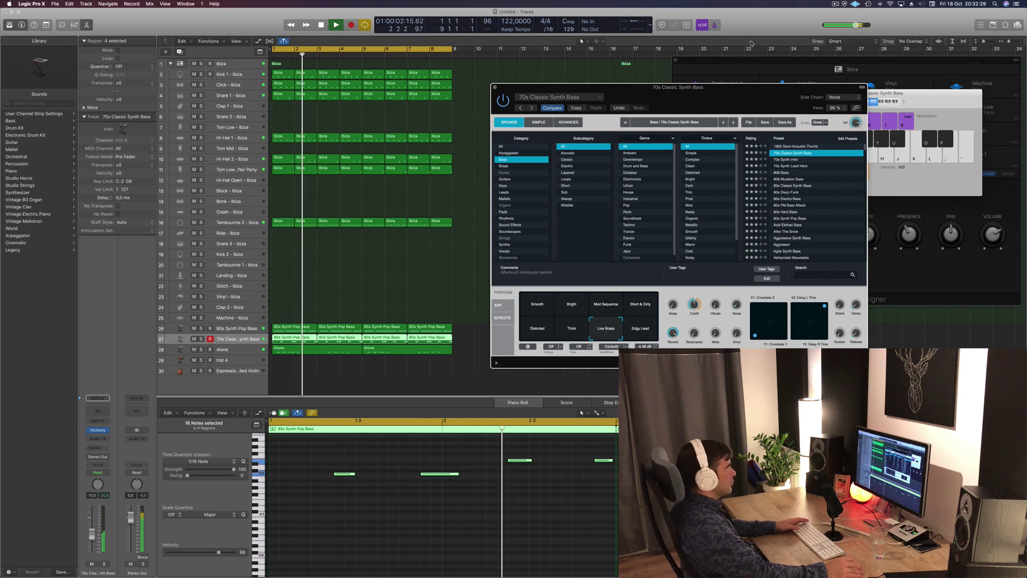
drag(752, 95, 694, 91)
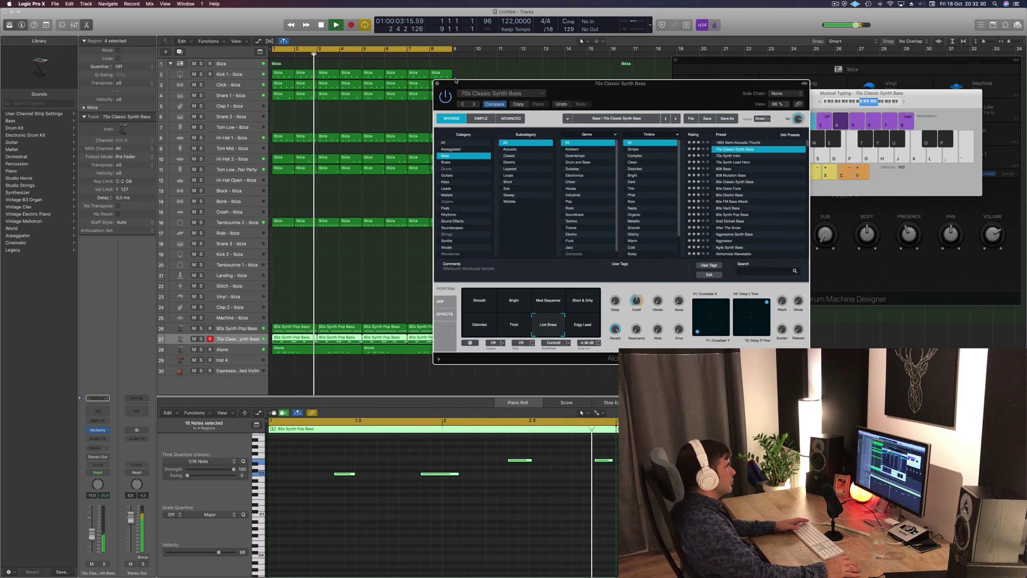
click(437, 84)
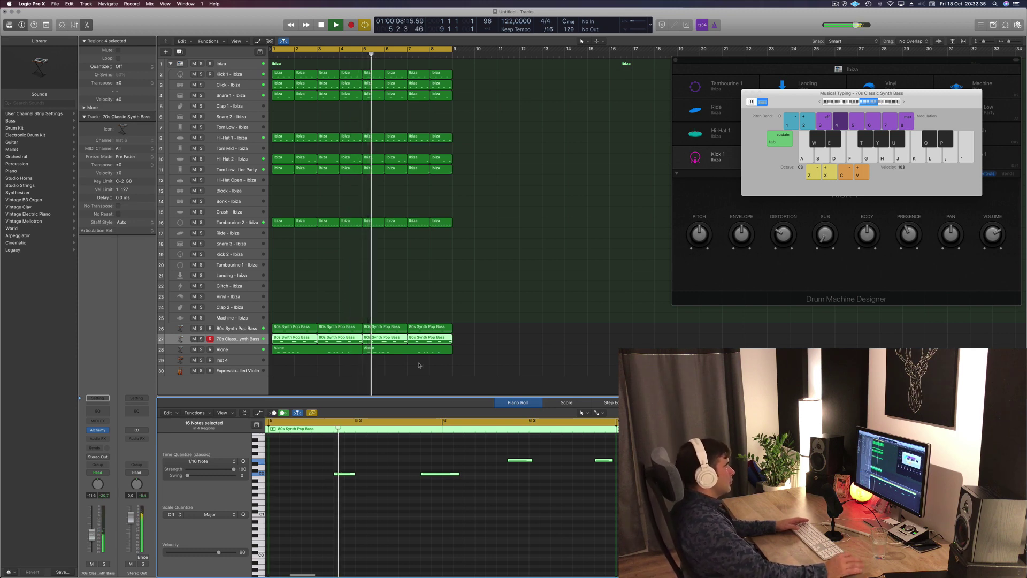
drag(814, 102, 743, 87)
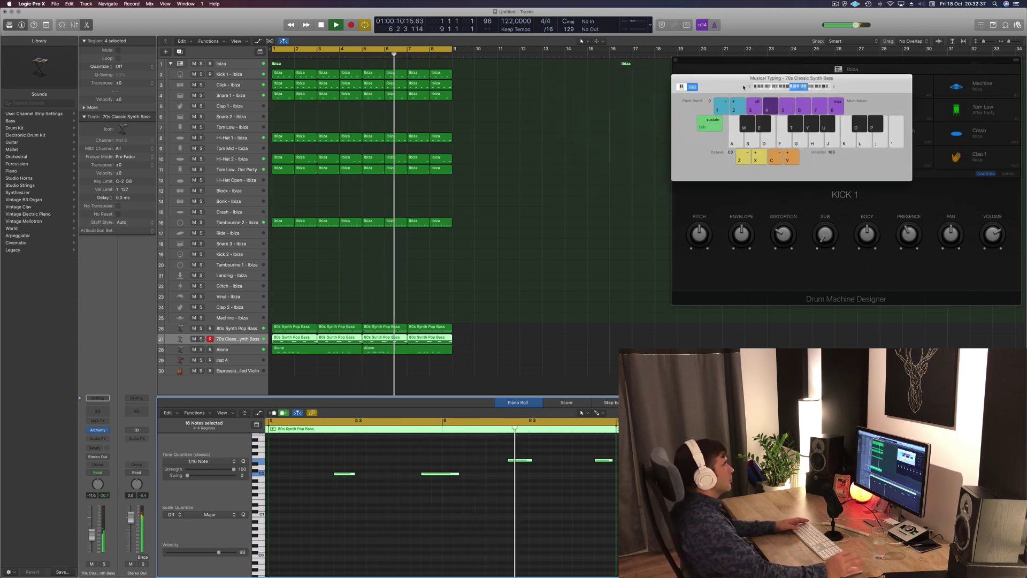
click(836, 4)
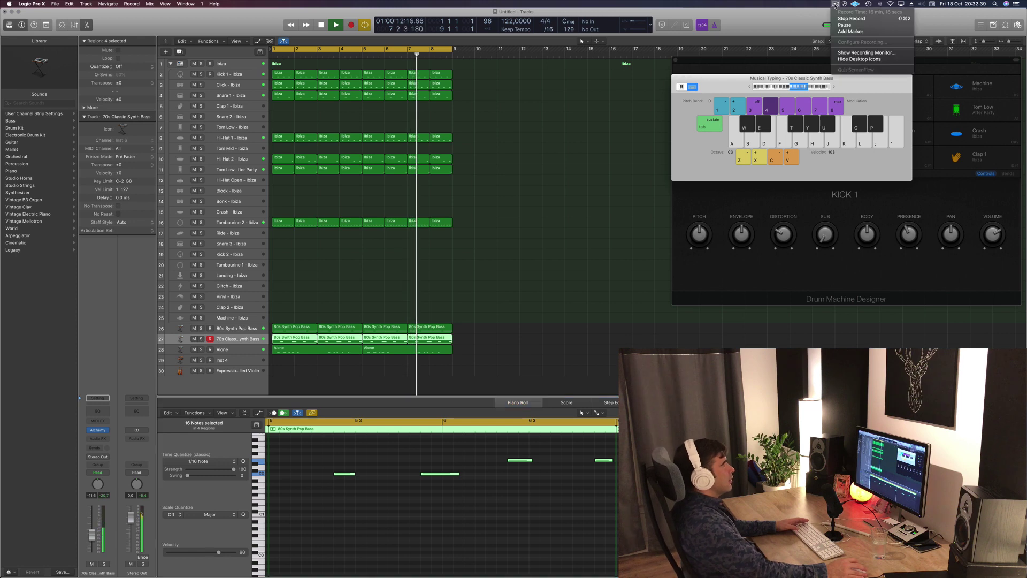
click(792, 27)
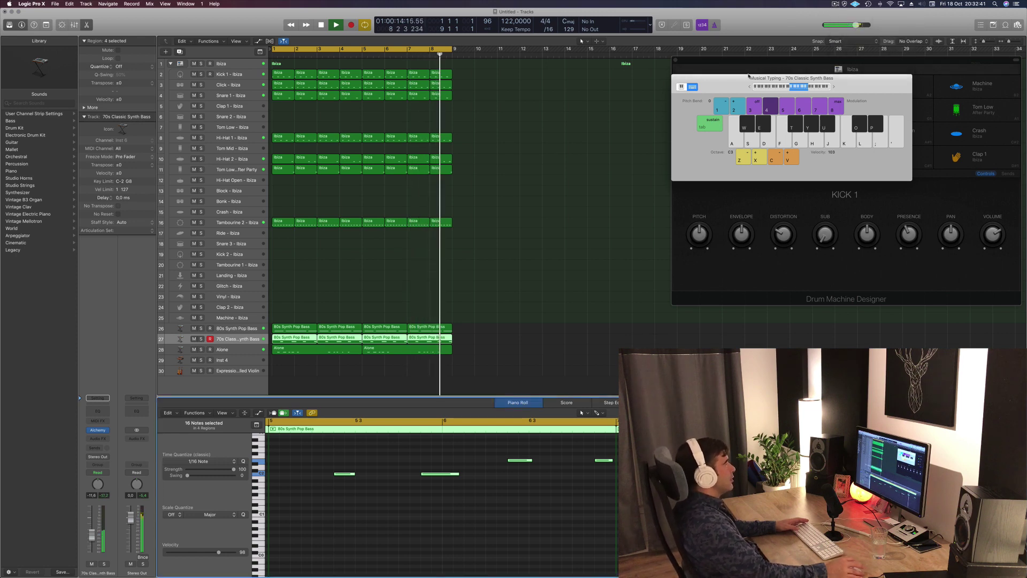
Step: Copy the first 80s Synth Pop Bass region from its track onto the Inst 4 track while the loop plays
drag(746, 84, 720, 107)
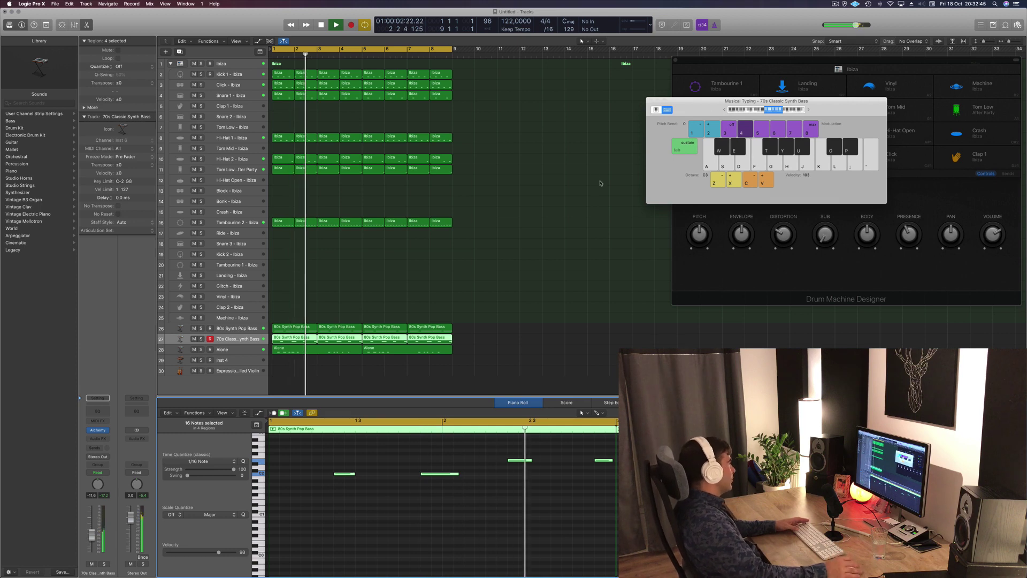
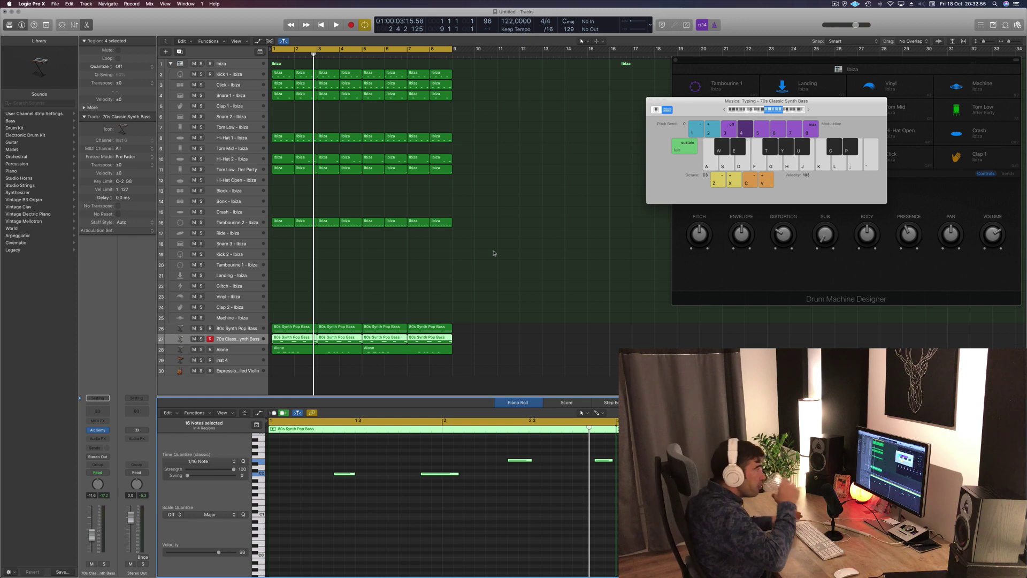
key(space)
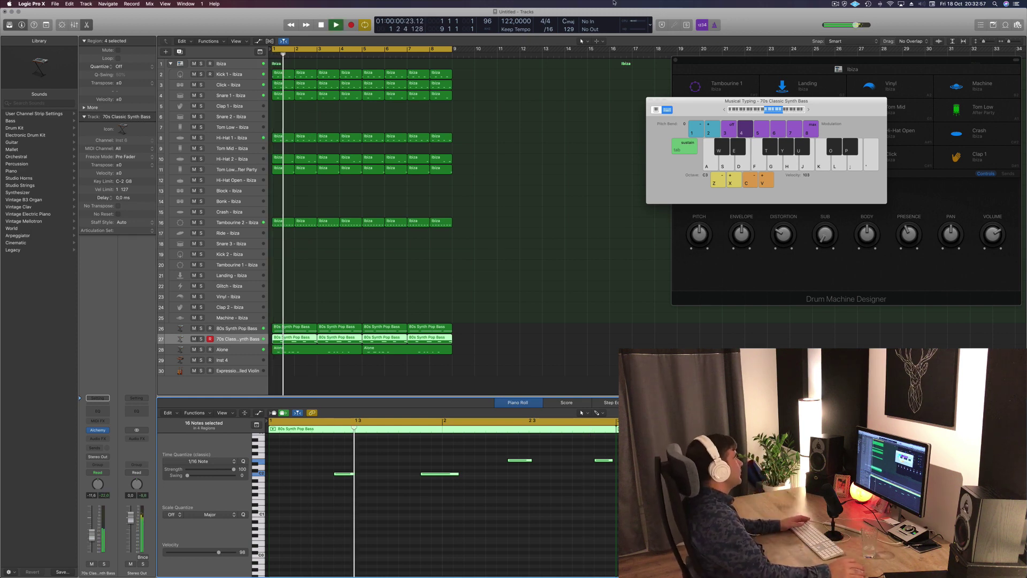
click(253, 360)
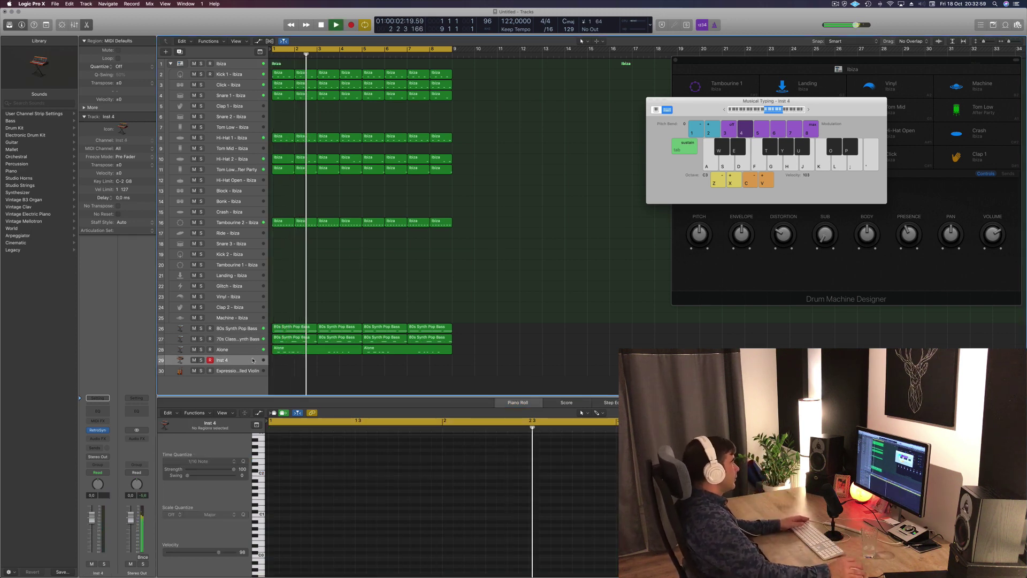
click(241, 332)
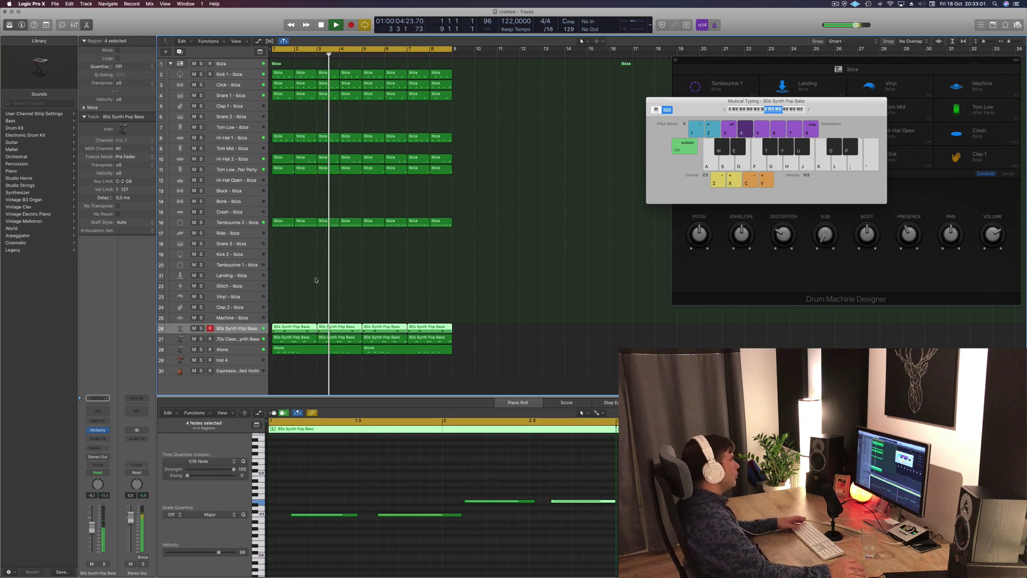
click(290, 330)
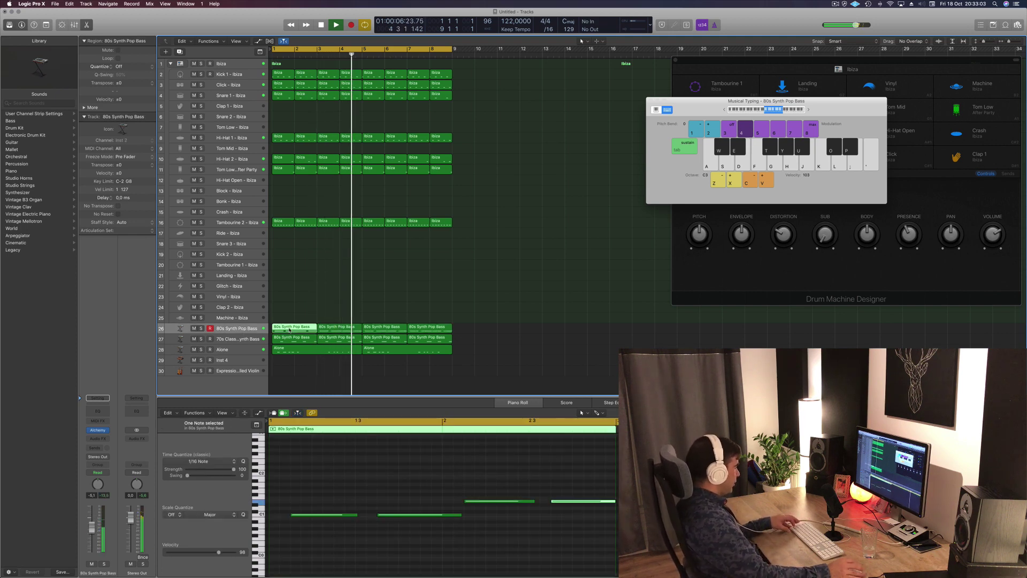
drag(289, 330, 288, 361)
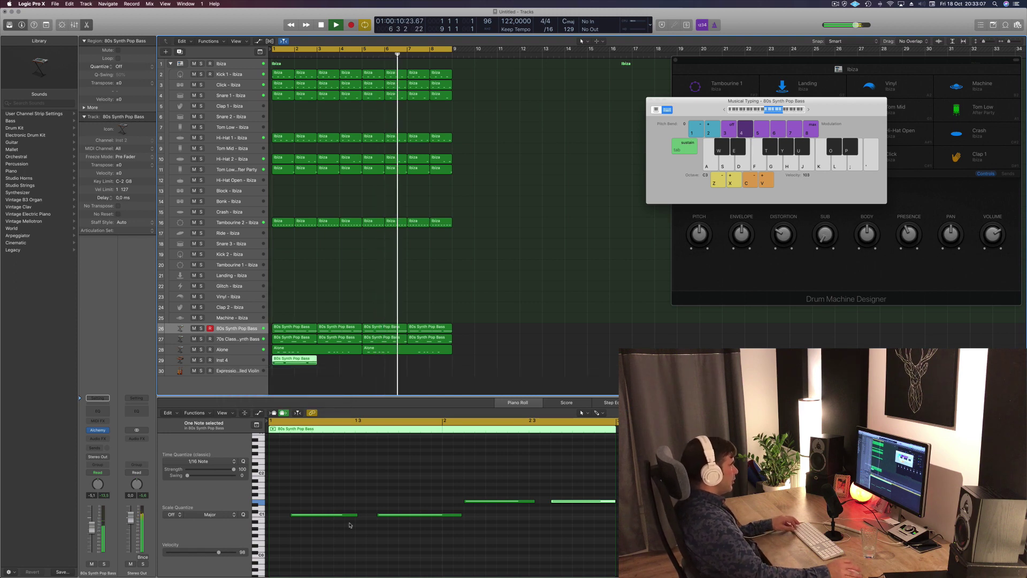
Step: Shift the copied region's four notes back to start at bar 1 and lengthen them to close the gaps between them
drag(313, 471, 578, 556)
drag(334, 516, 320, 514)
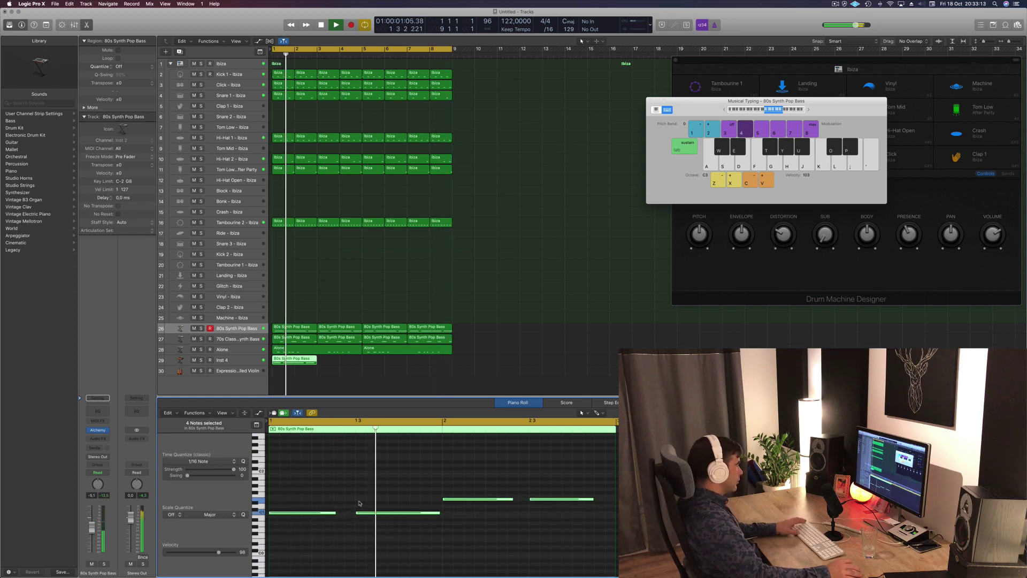
key(space)
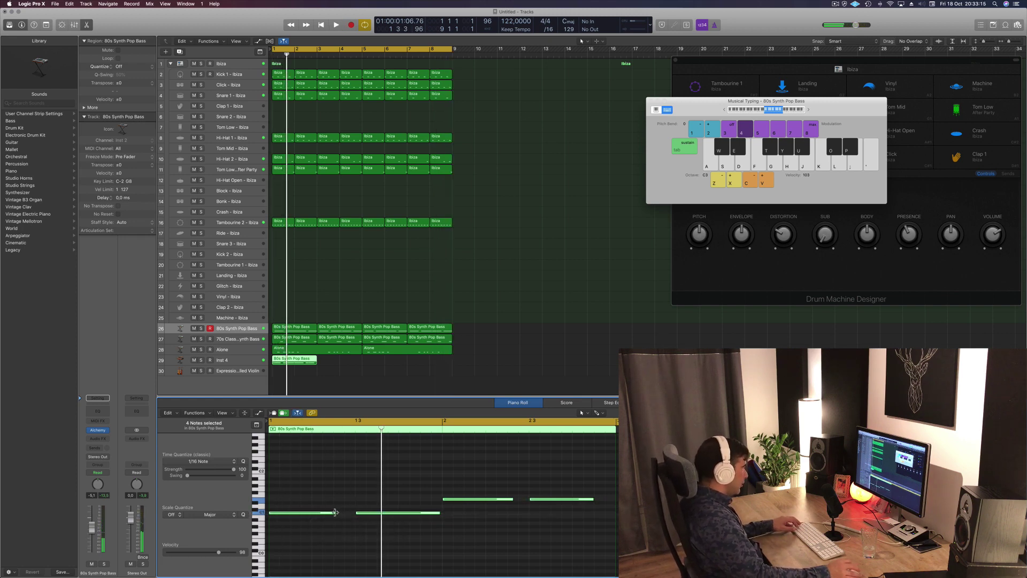
drag(315, 502, 438, 534)
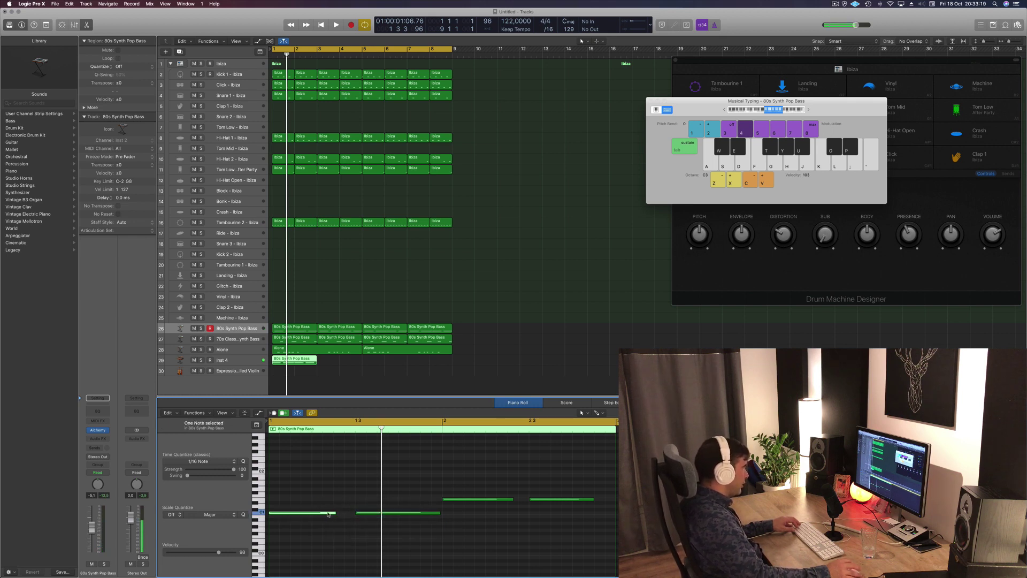
drag(334, 513, 352, 514)
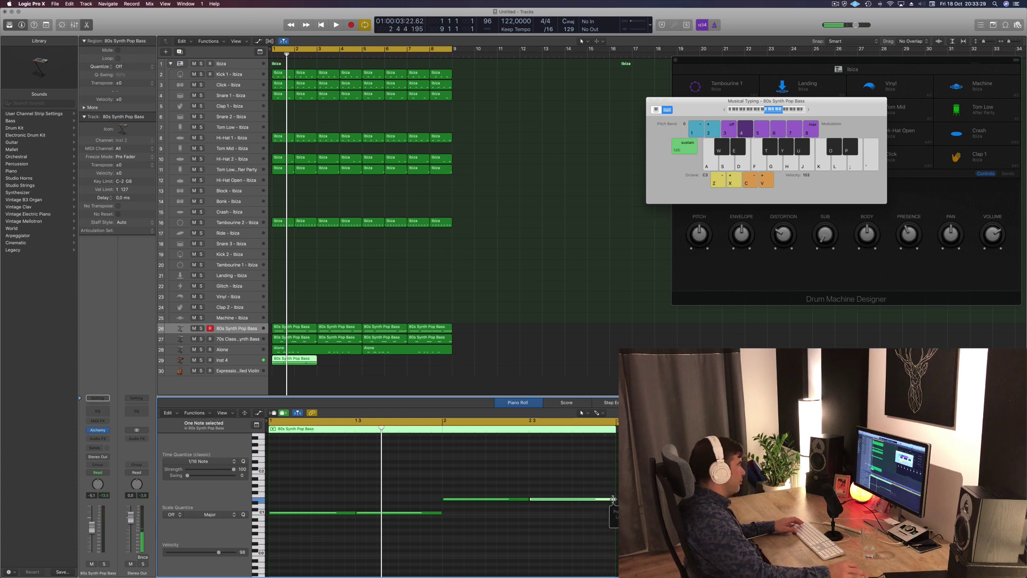
Step: Transpose the four notes up an octave, then duplicate them another octave higher and play the loop
drag(331, 477, 561, 522)
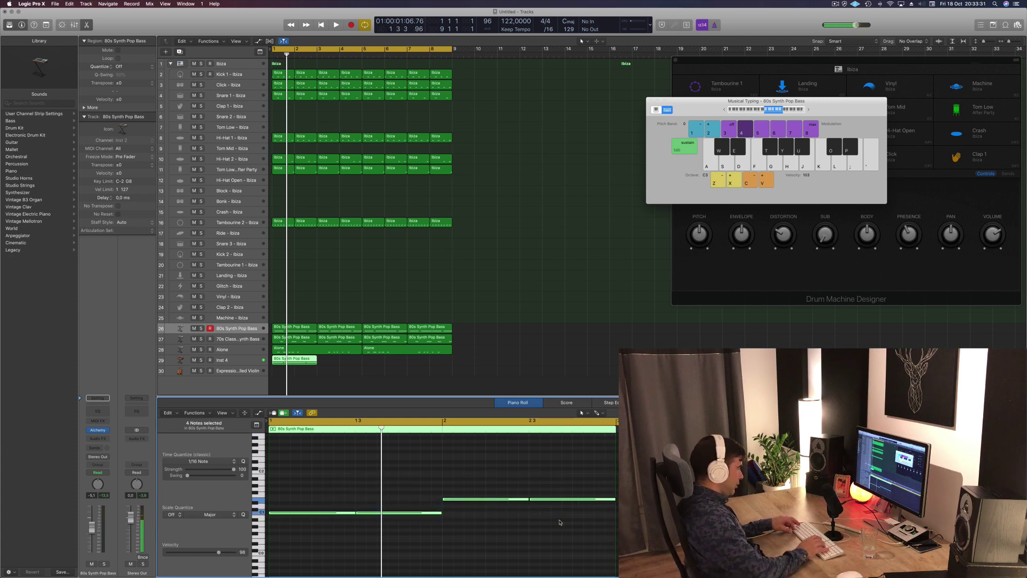
key(alt+shift+Up)
scroll(560, 521, up, 5)
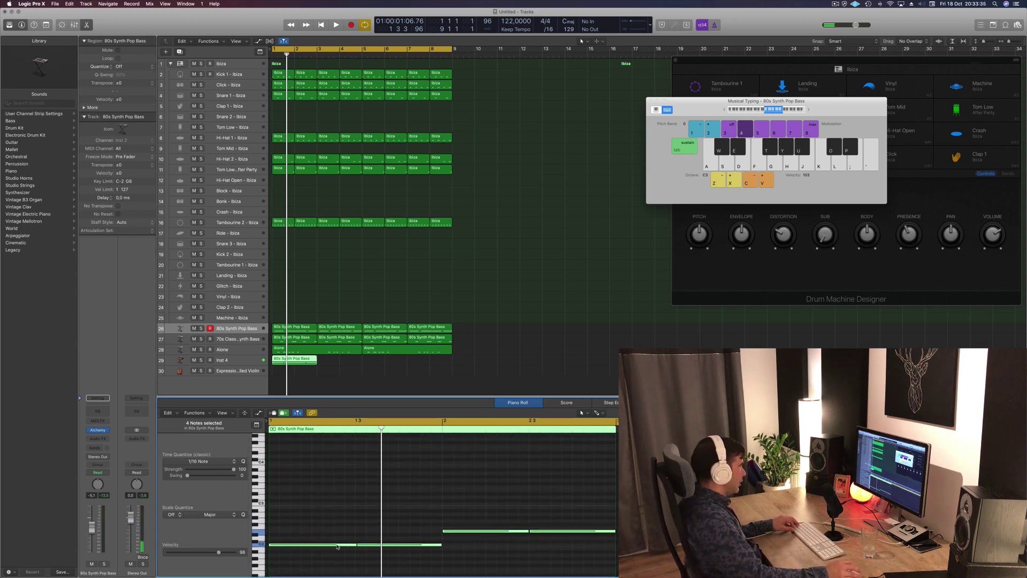
drag(338, 547, 339, 500)
key(space)
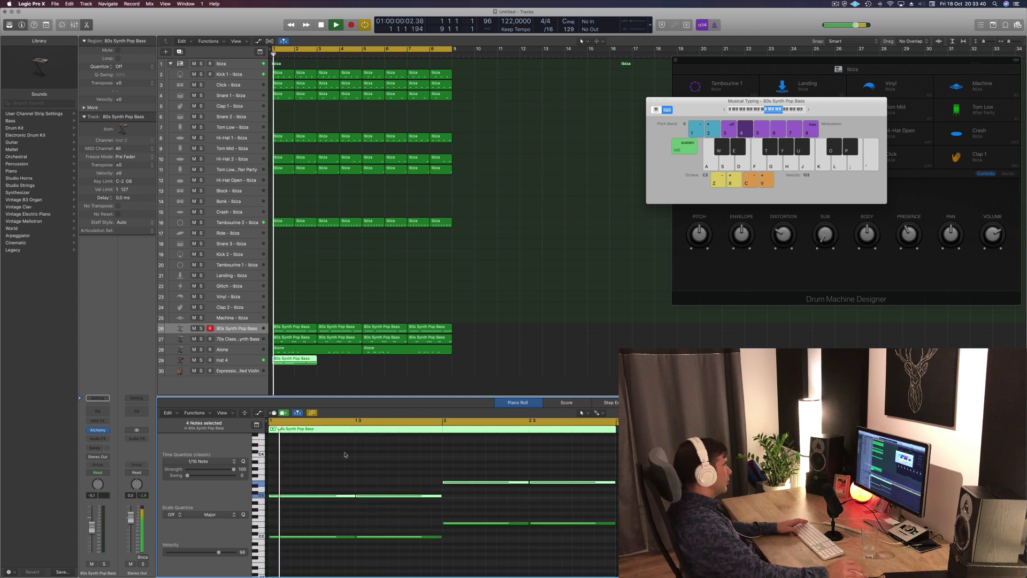
Step: Select the Inst 4 track and lower its volume to -16.8 dB while replaying the loop
click(244, 365)
key(space)
key(space)
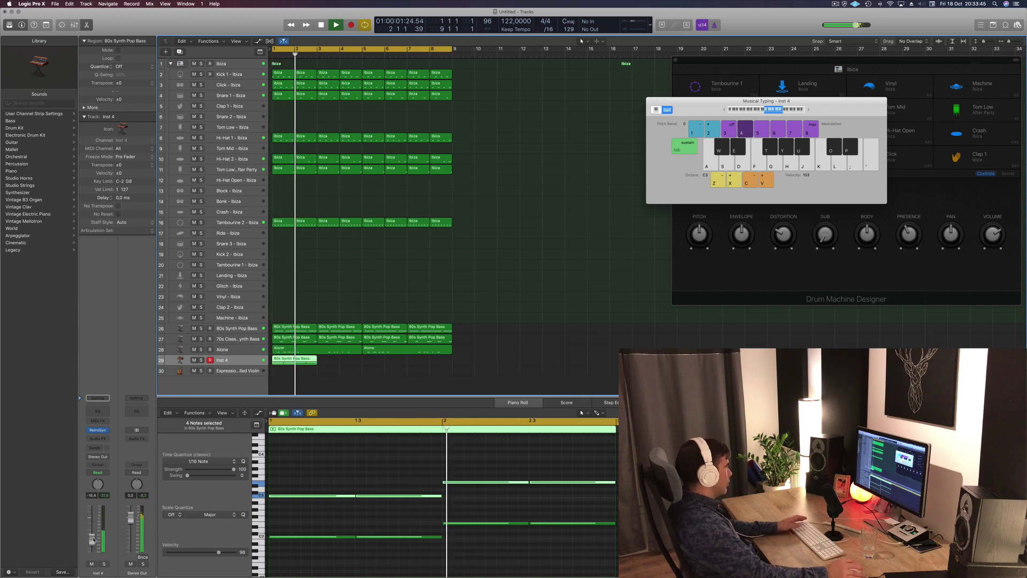
key(space)
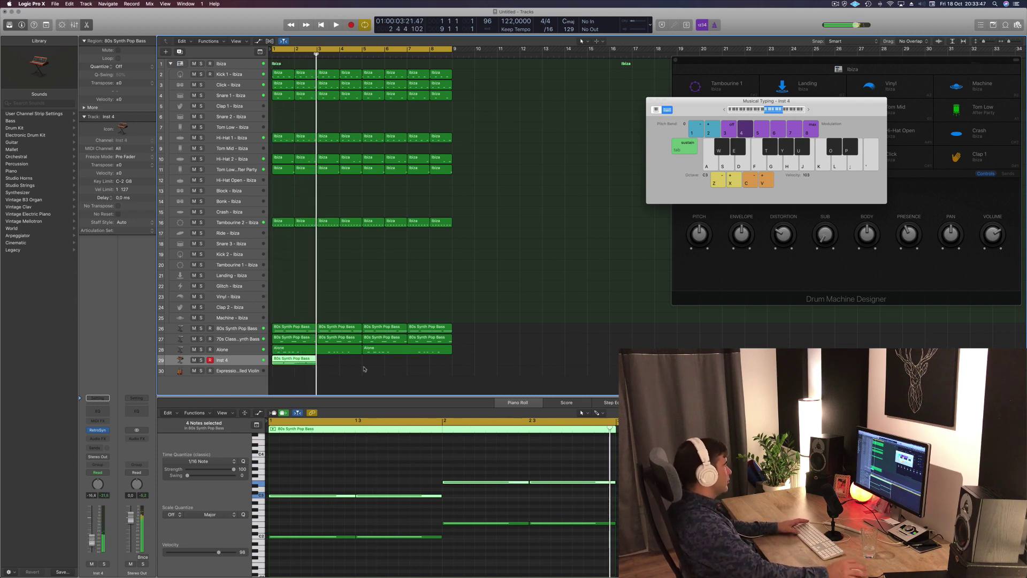
key(space)
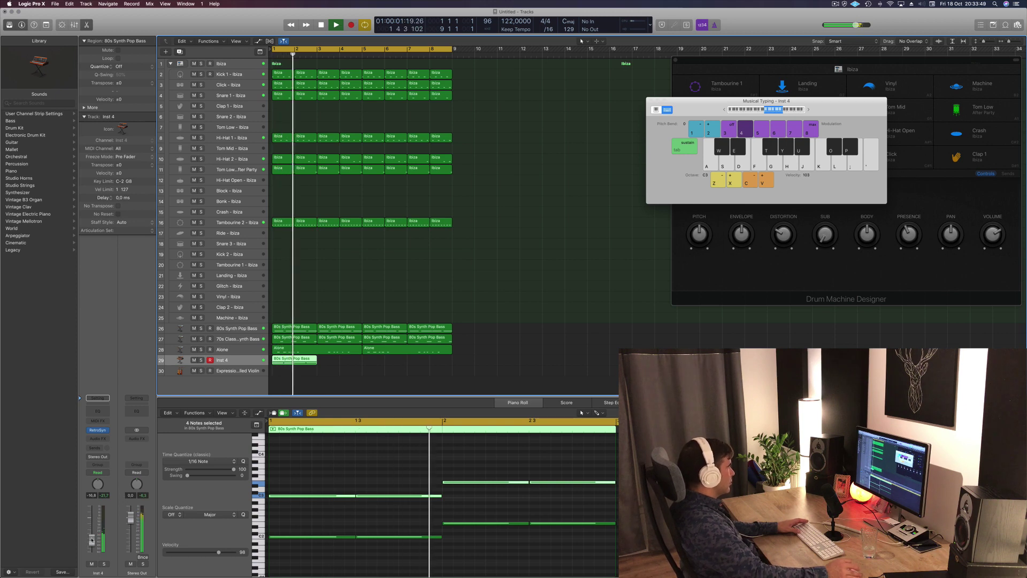
key(space)
key(space)
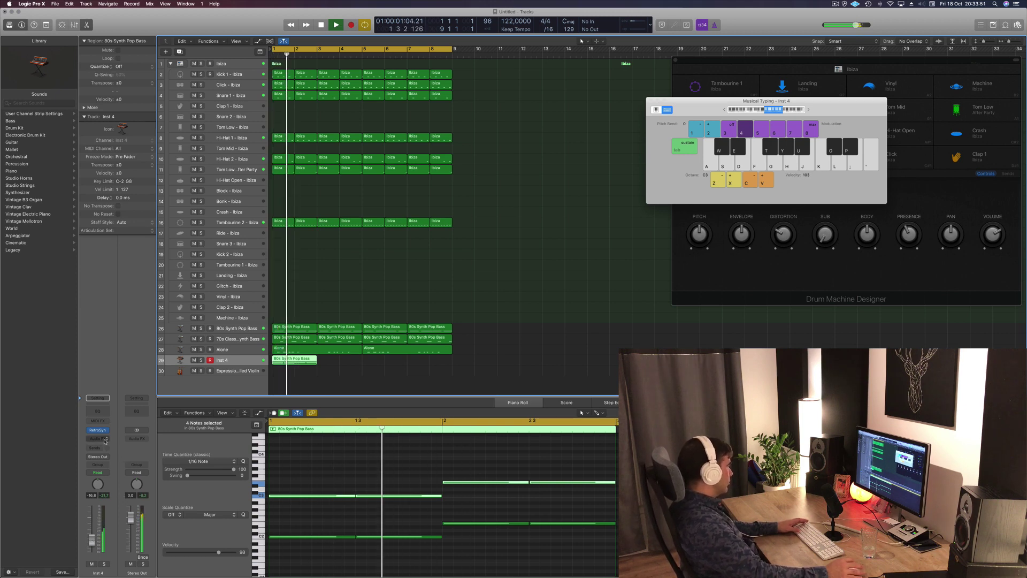
Step: Add an Arpeggiator MIDI effect to the Inst 4 track and move its window clear of the tracks
click(102, 439)
mouse_move(120, 501)
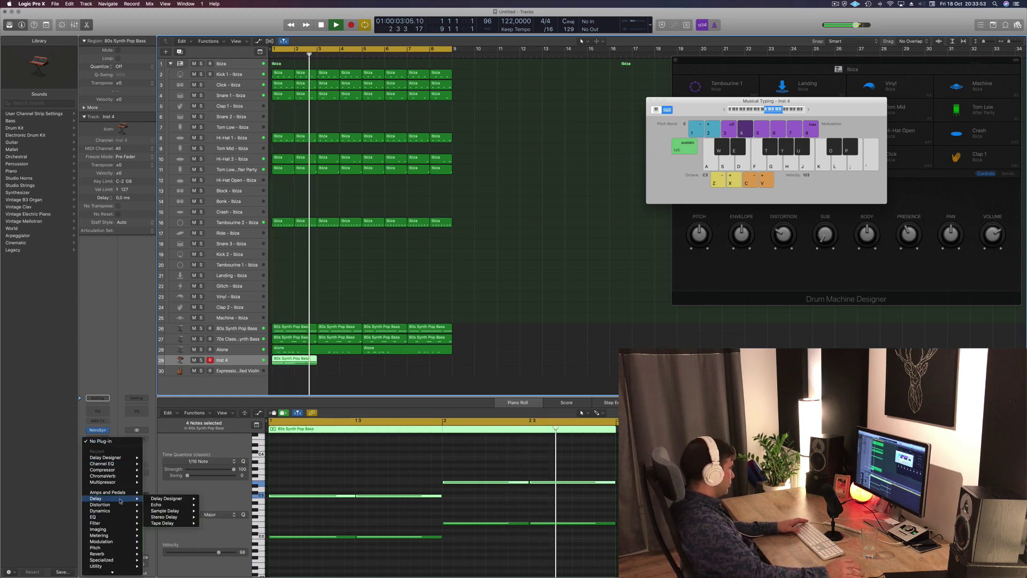
click(104, 421)
click(106, 422)
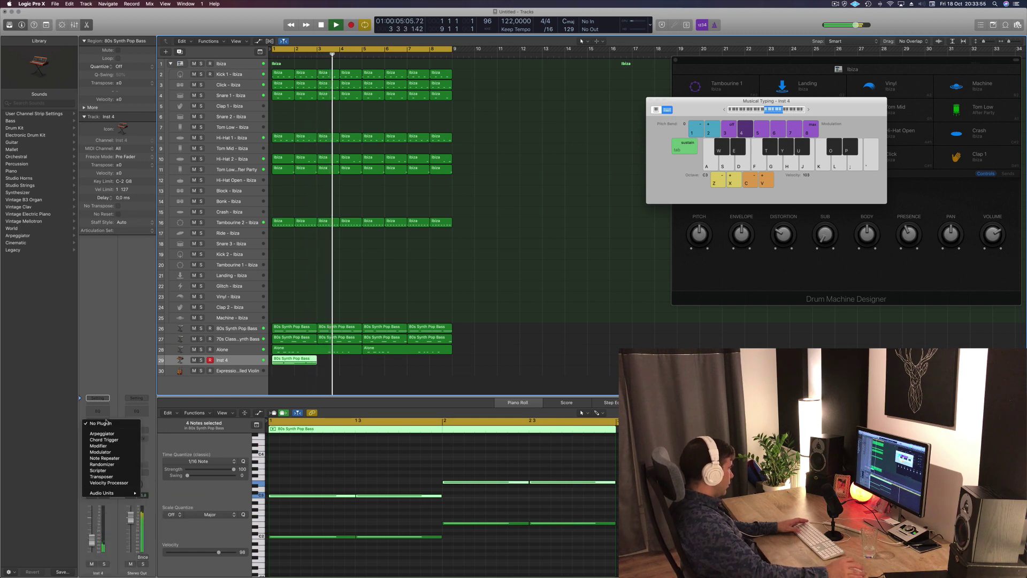
click(114, 434)
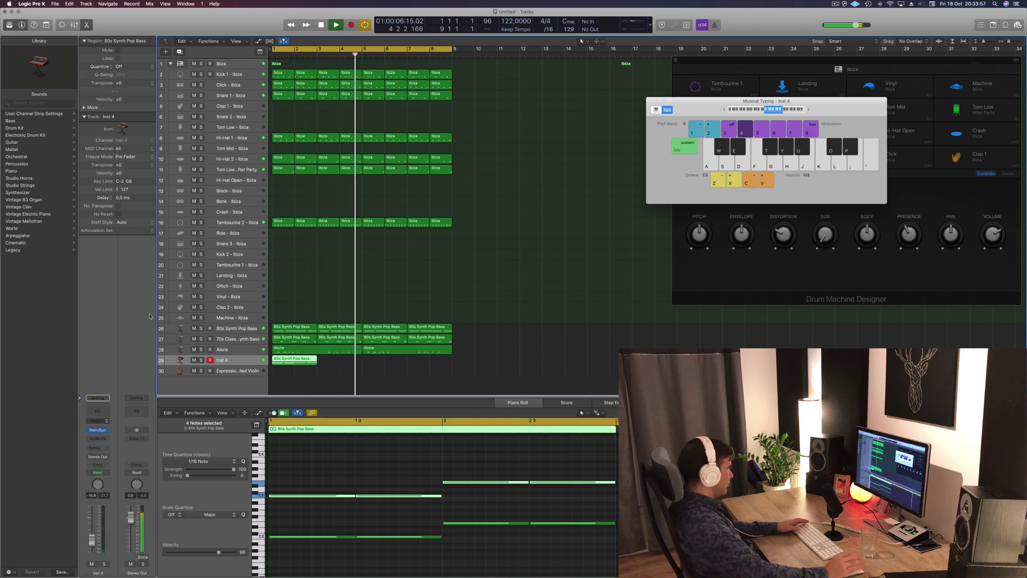
drag(183, 33, 832, 101)
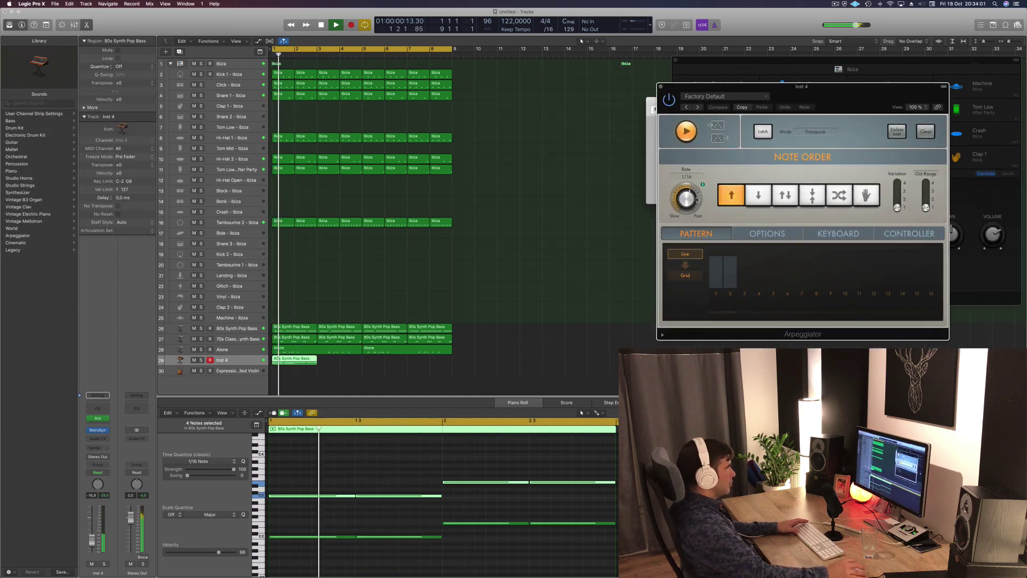
Step: Delete the second note of each repeated pair in both octaves of the Inst 4 region
click(389, 468)
key(space)
drag(389, 469, 405, 562)
key(Delete)
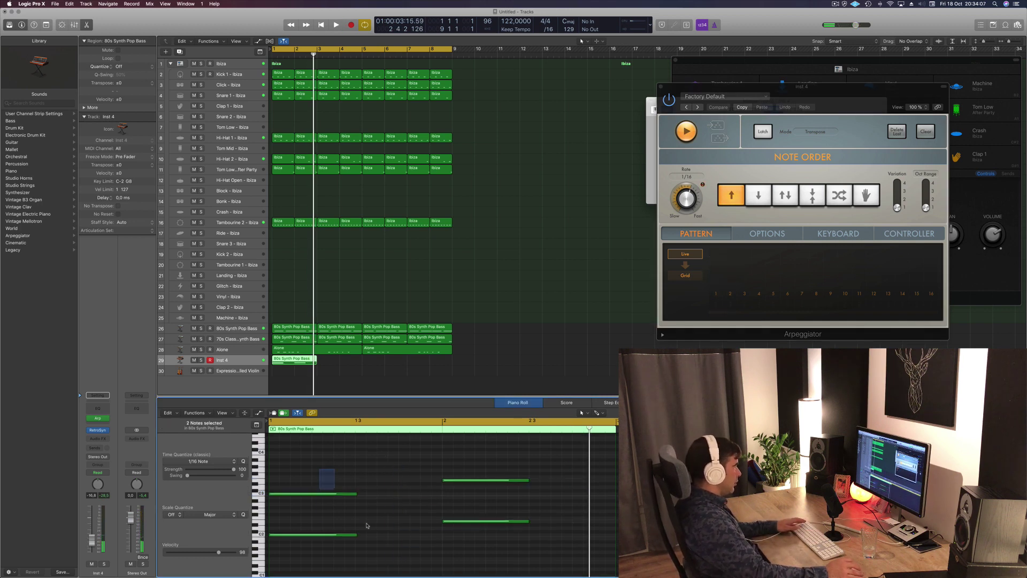
Step: Extend the four remaining Inst 4 notes to a full bar each and replay the loop
key(super+a)
scroll(429, 518, down, 1)
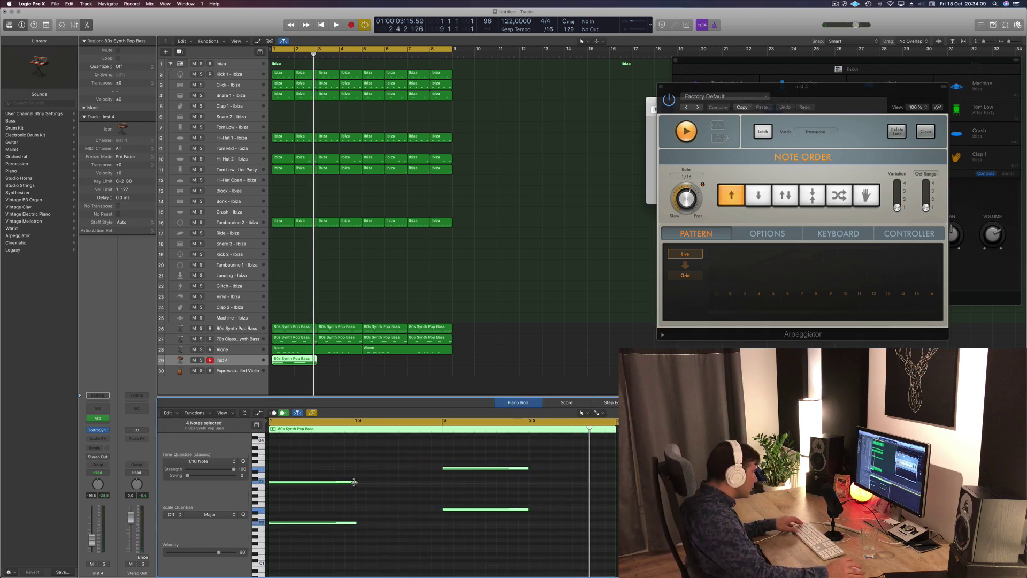
drag(355, 482, 446, 482)
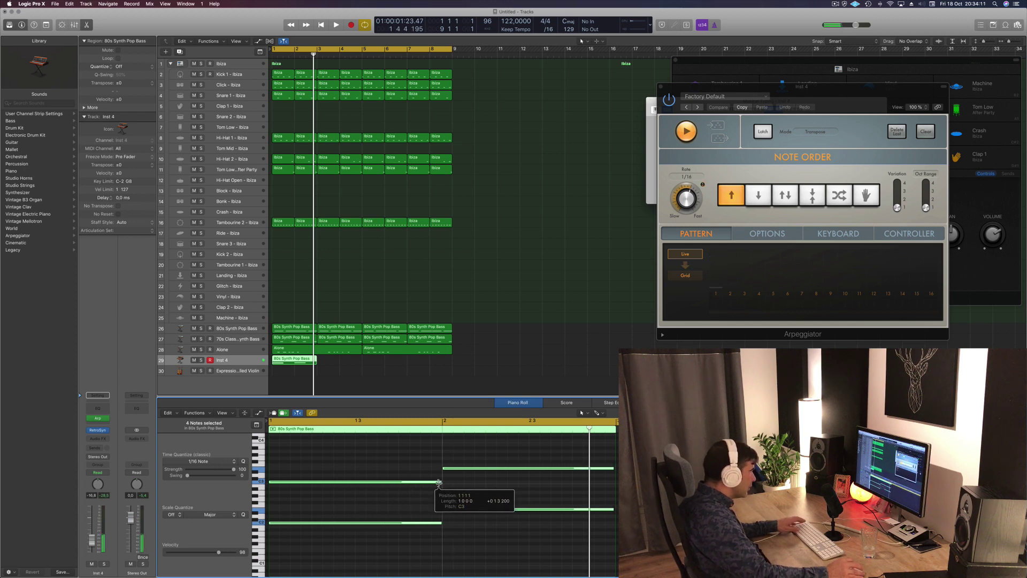
key(space)
click(400, 477)
key(space)
key(space)
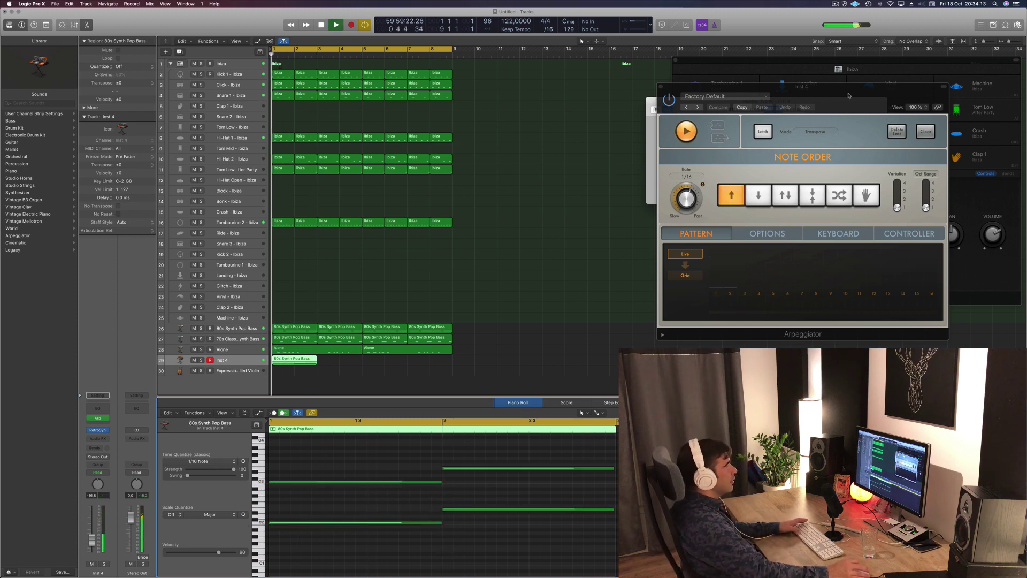
Step: Move the Arpeggiator window aside and add a Channel EQ to the Inst 4 track
drag(733, 87, 604, 78)
click(60, 434)
key(space)
key(space)
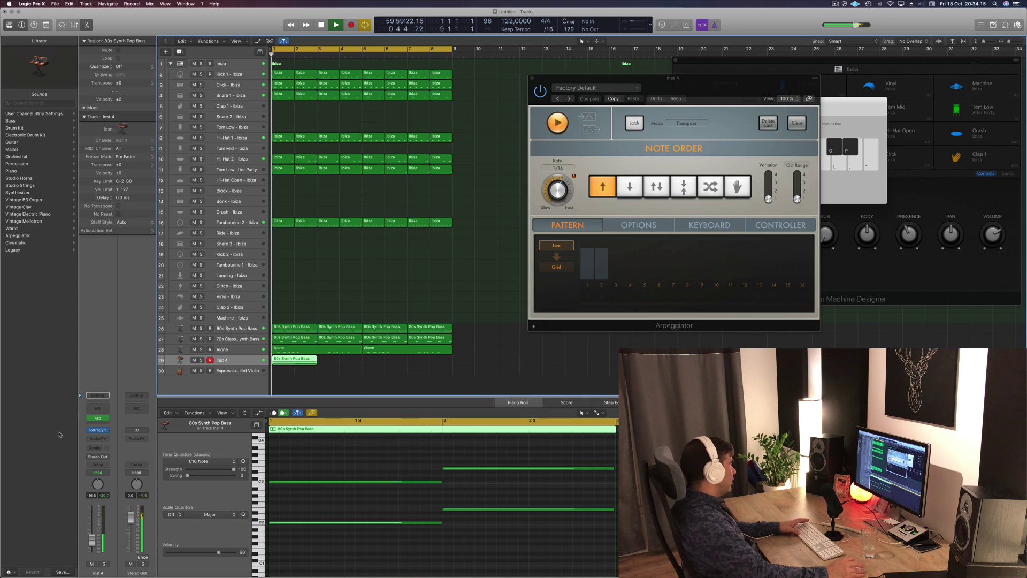
click(102, 411)
drag(351, 39, 596, 36)
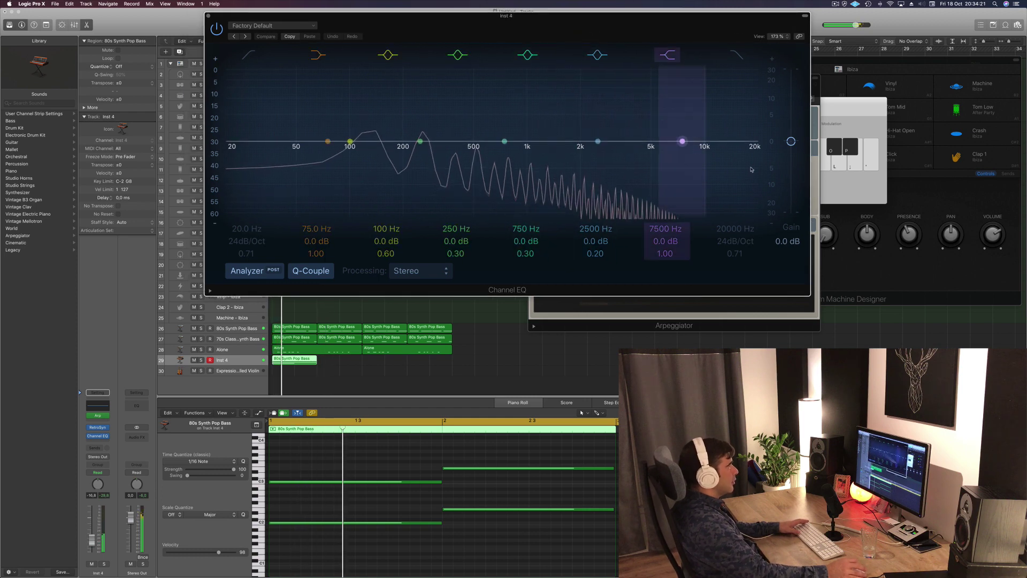
Step: Enable a 48 dB/Oct high cut at 610 Hz and a 24 dB/Oct low cut at 106 Hz in the Channel EQ
click(736, 58)
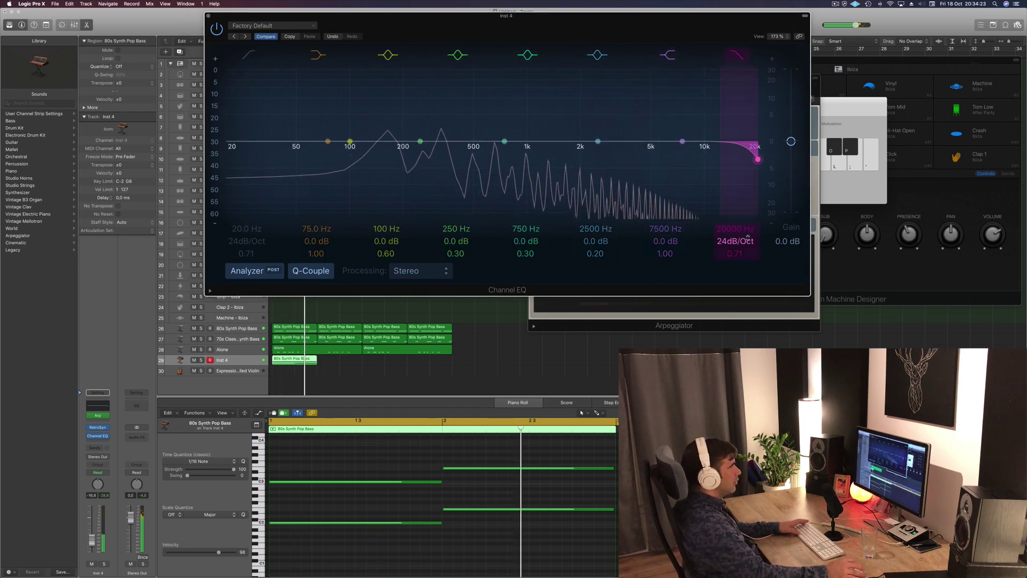
drag(758, 159, 497, 160)
drag(506, 16, 597, 18)
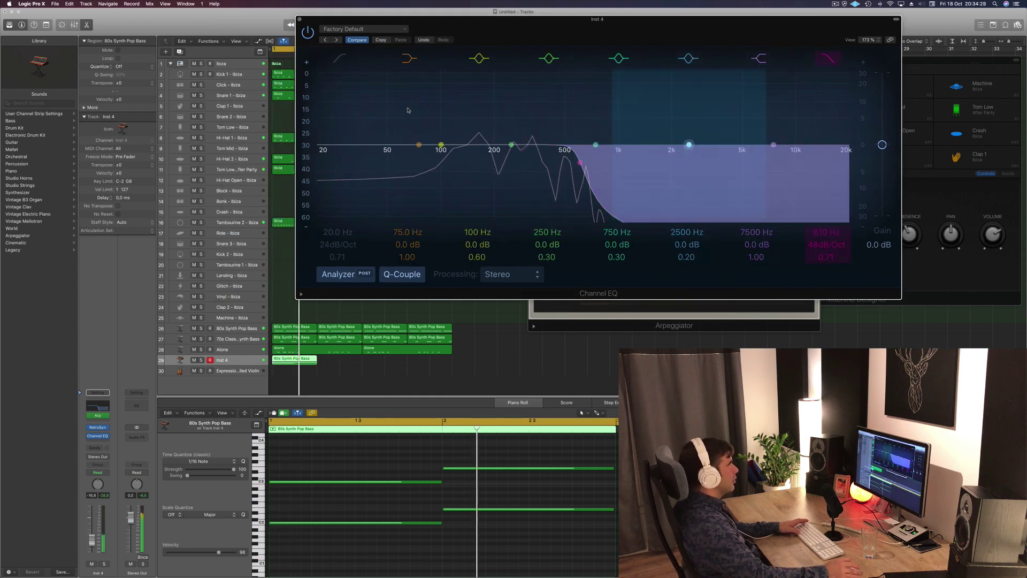
click(324, 139)
drag(324, 139, 470, 136)
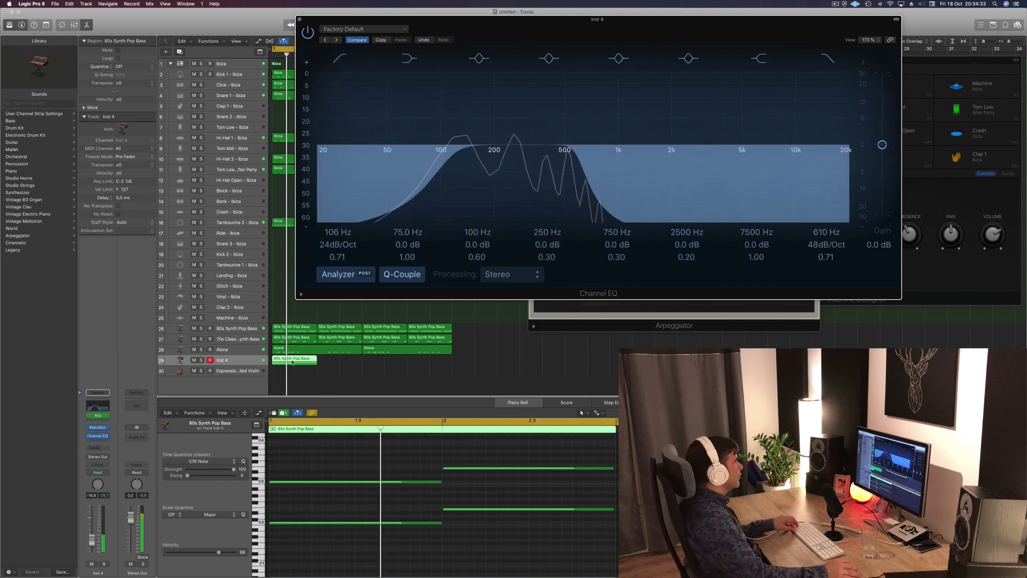
Step: Copy the two-bar Inst 4 region along its track until it fills the eight-bar loop
drag(291, 360, 338, 366)
click(329, 368)
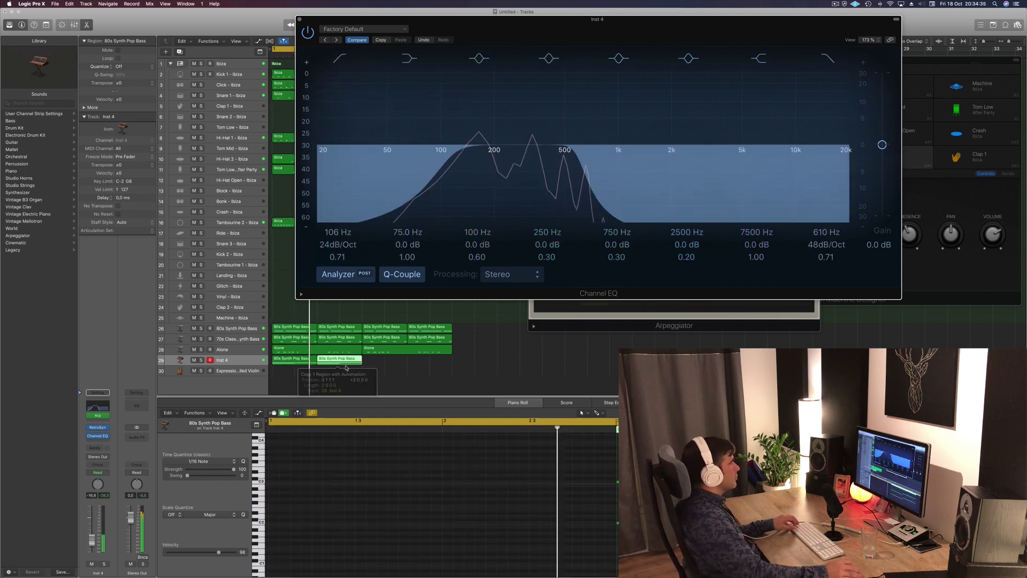
drag(270, 360, 384, 365)
drag(381, 368, 381, 368)
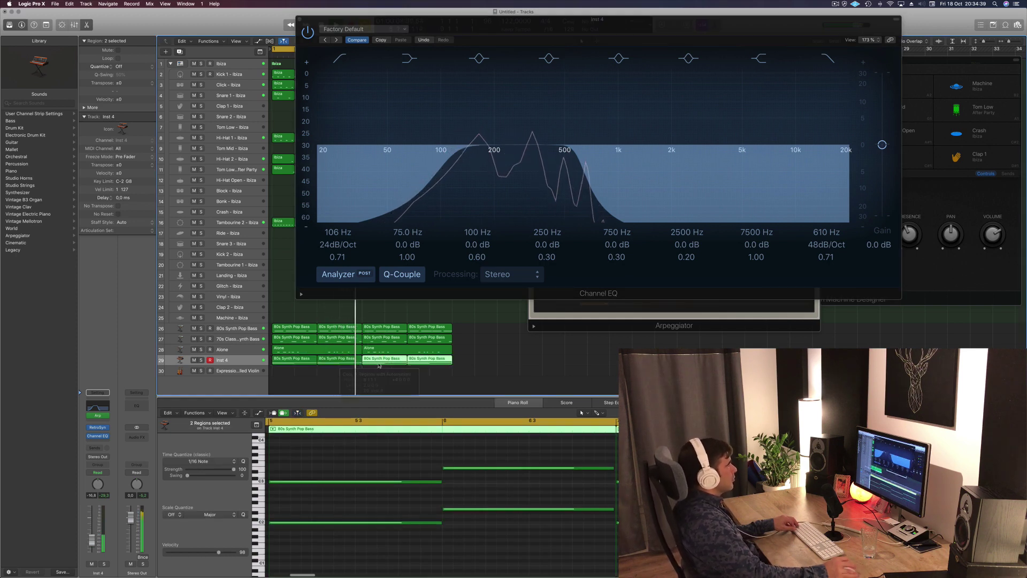
Step: Move the Channel EQ window down, restart the loop from bar 1 and open the Inst 4 track's Retro Synth
drag(718, 20, 704, 102)
key(Return)
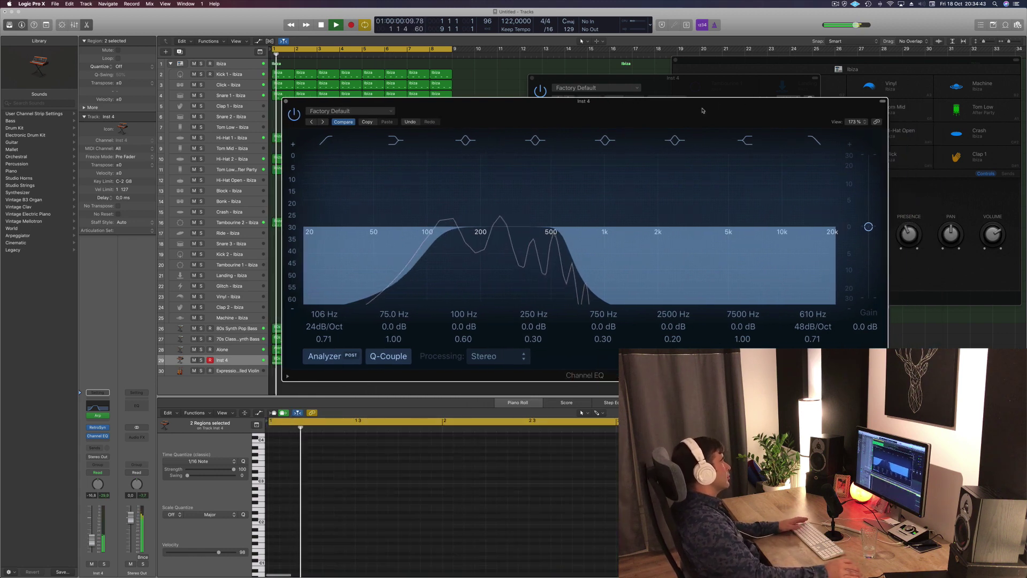
click(98, 428)
click(98, 428)
drag(316, 66, 698, 58)
click(580, 70)
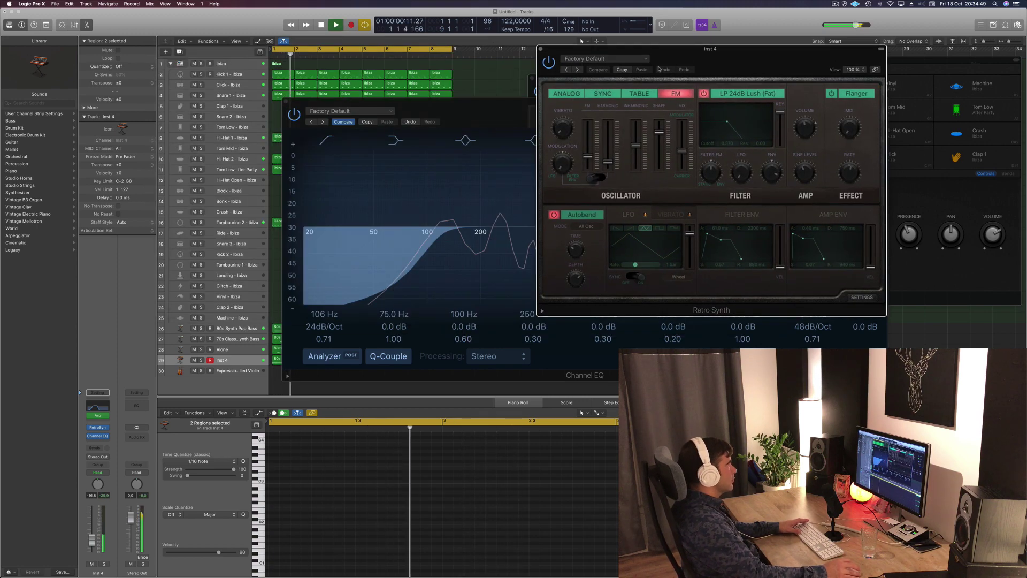
Step: Load the Big Syncer preset in the Retro Synth and move the Channel EQ and Retro Synth windows off the Arpeggiator
click(578, 70)
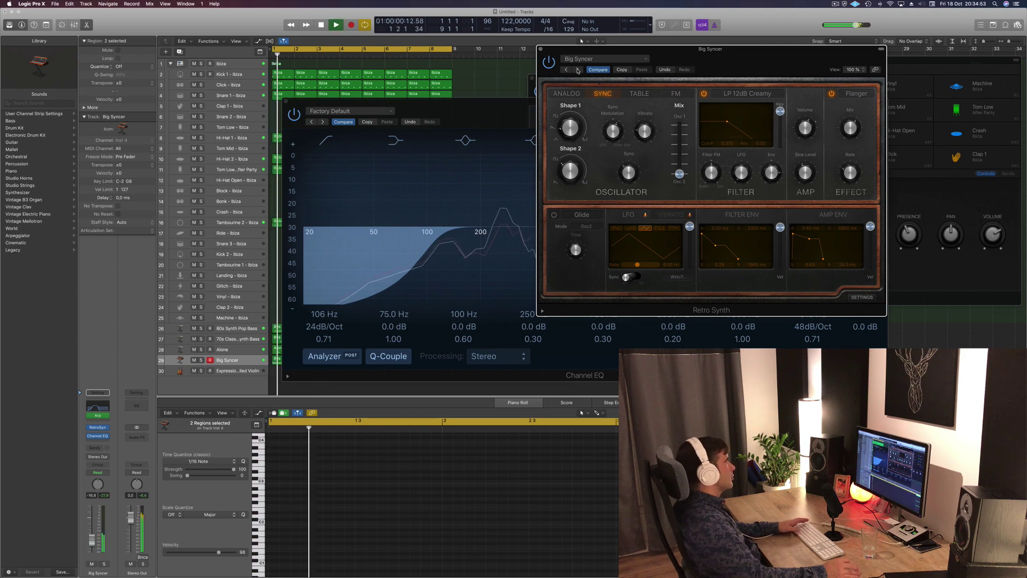
drag(457, 112, 525, 231)
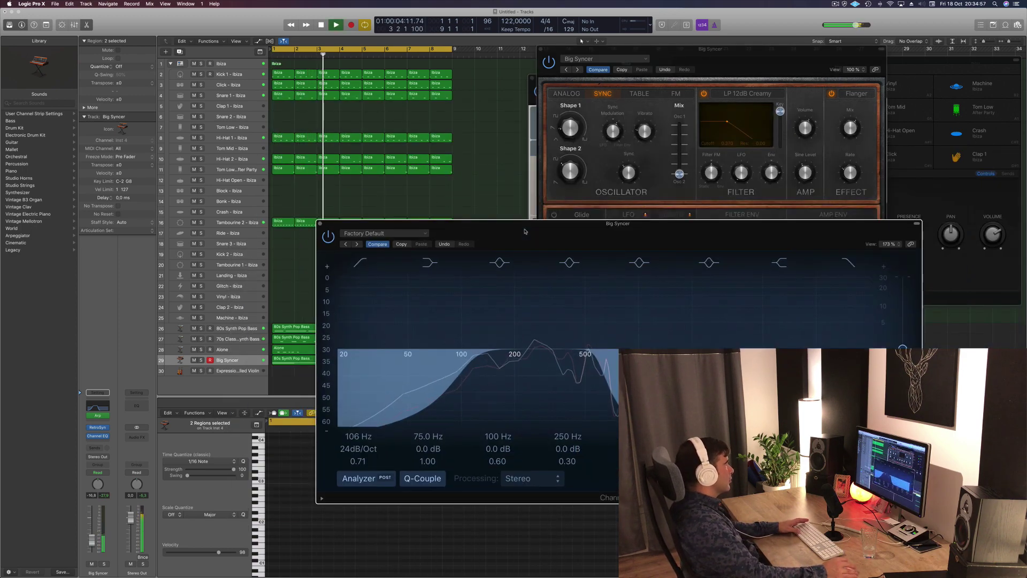
drag(764, 69, 274, 171)
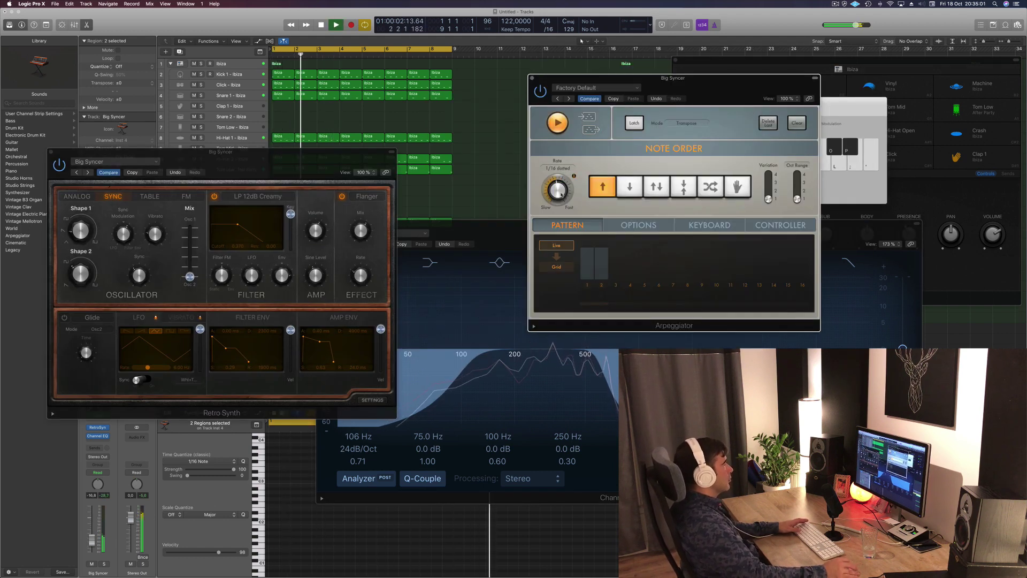
drag(312, 162, 922, 239)
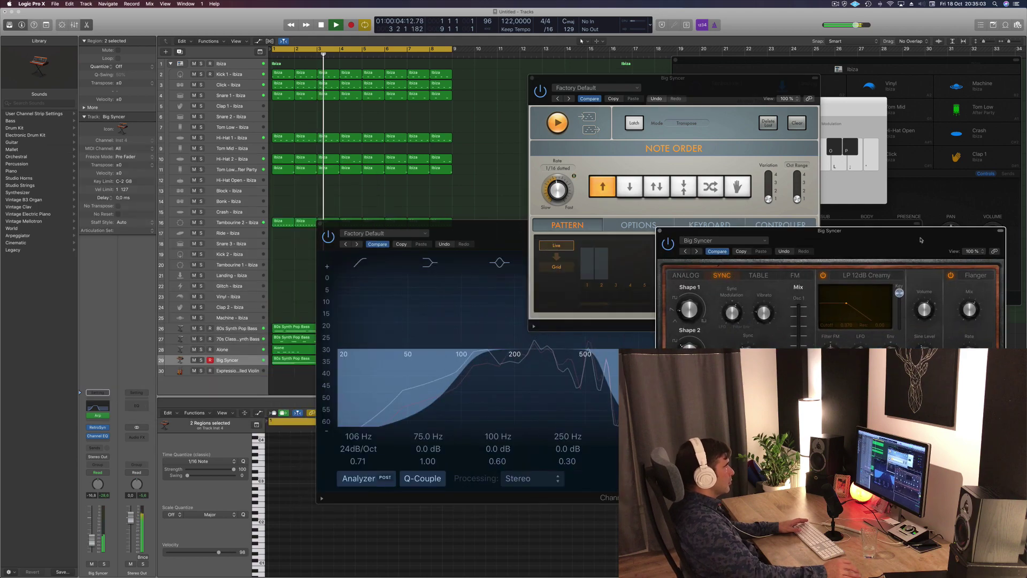
Step: Move the Arpeggiator window clear of the other plug-ins and set its rate to 1/8
drag(675, 78, 615, 47)
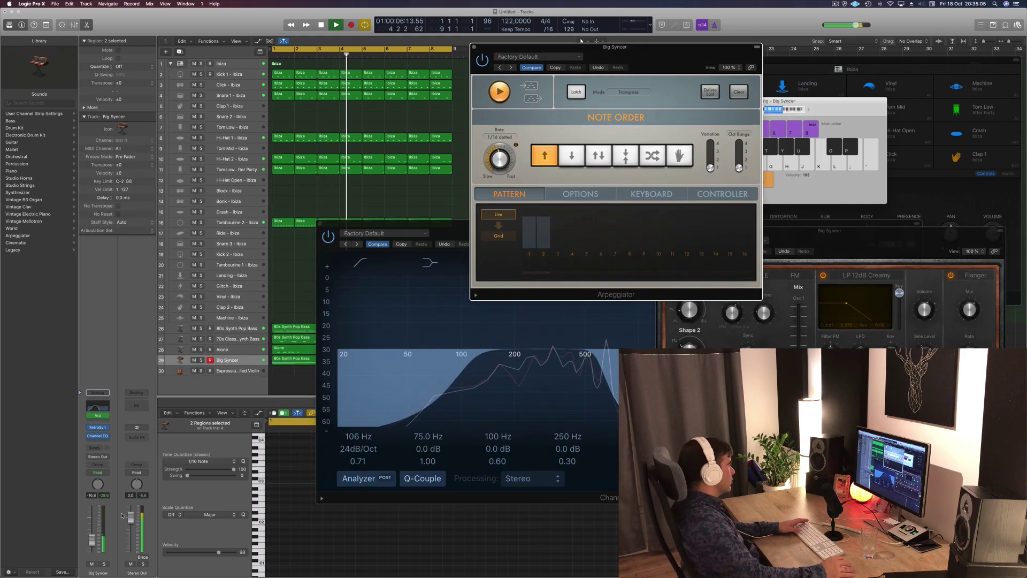
click(582, 40)
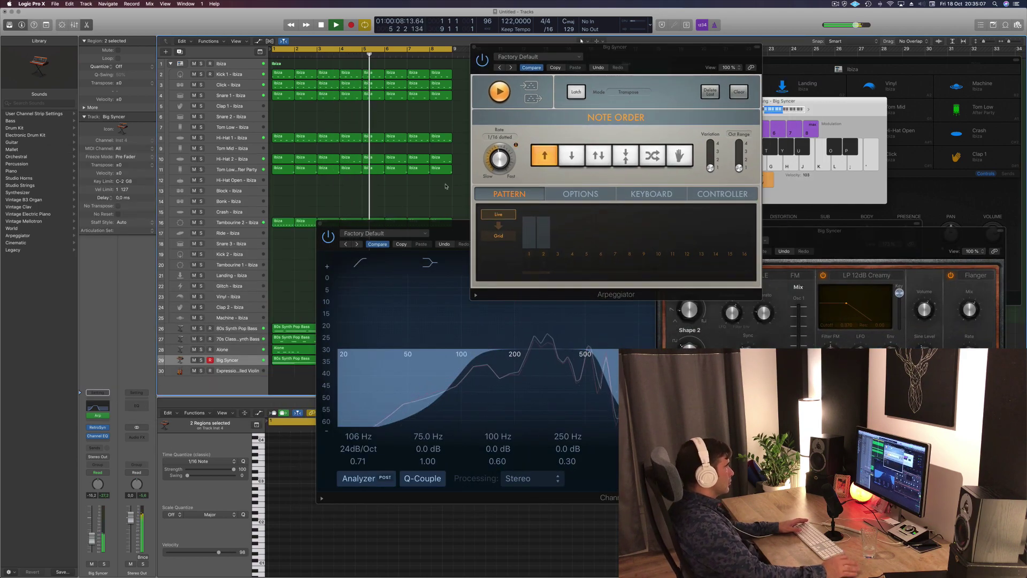
drag(501, 157, 500, 161)
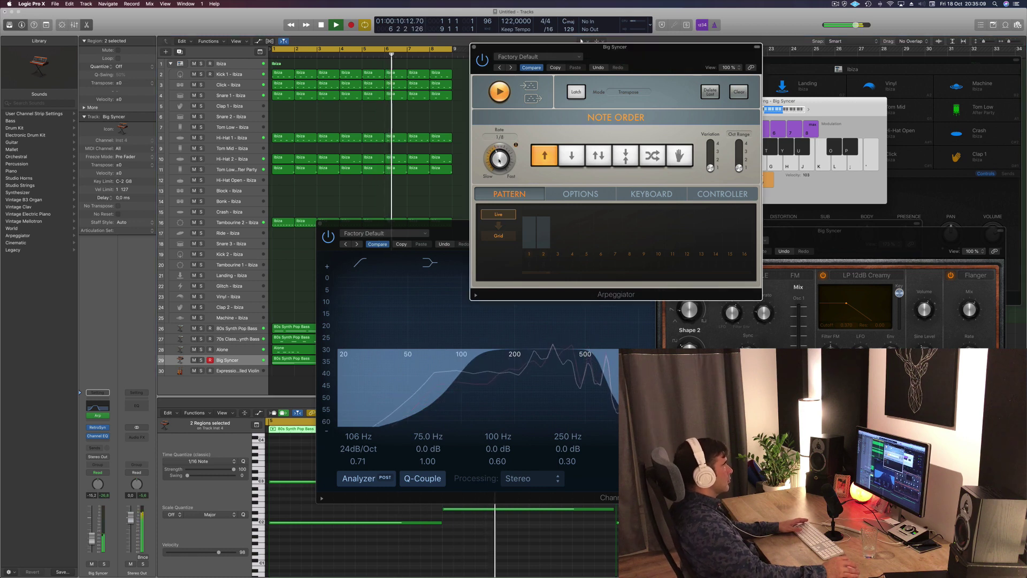
Step: Set the Big Syncer track's Arpeggiator rate to 1/8 triplet, replay the loop from the start and close the Arpeggiator window
key(Return)
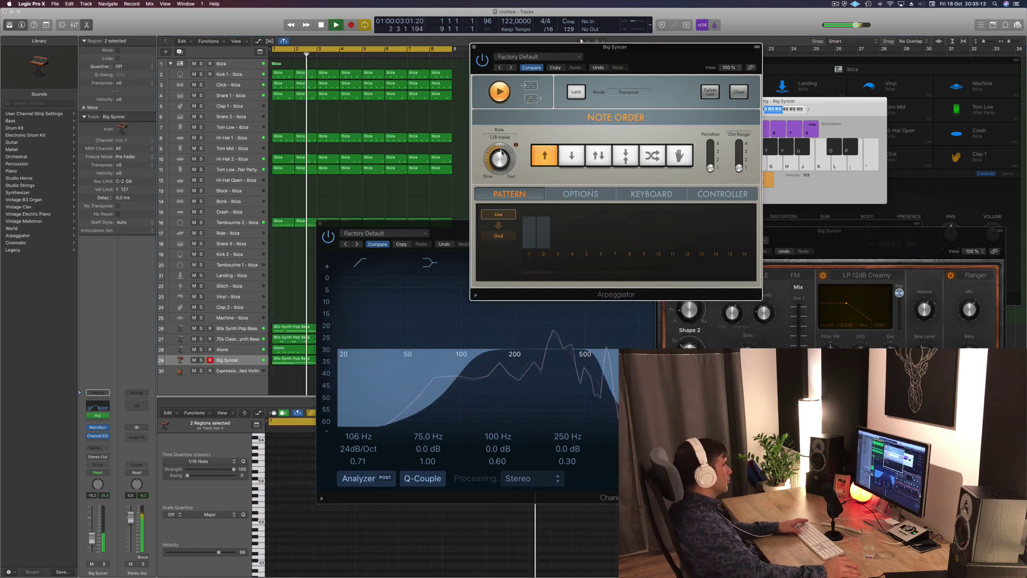
drag(649, 54, 731, 119)
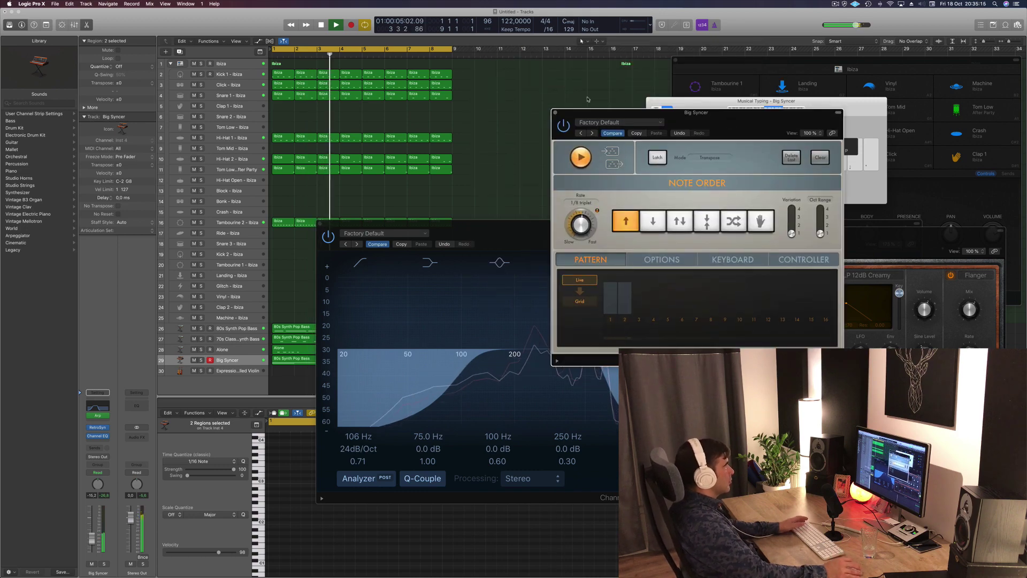
click(555, 114)
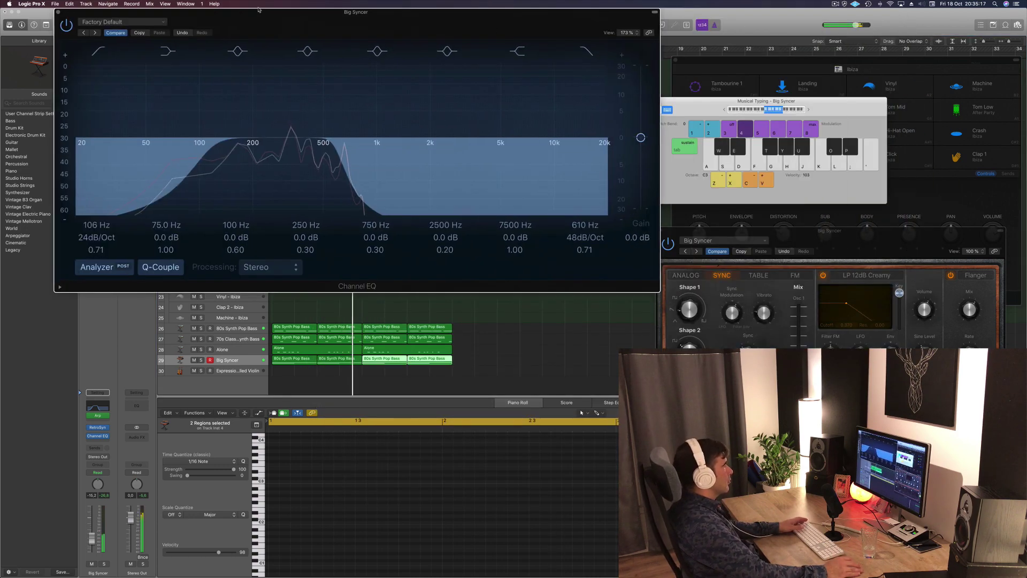
Step: Switch the Retro Synth on the Big Syncer track to the next preset, Bright Cycle, and close its window
drag(868, 230, 449, 61)
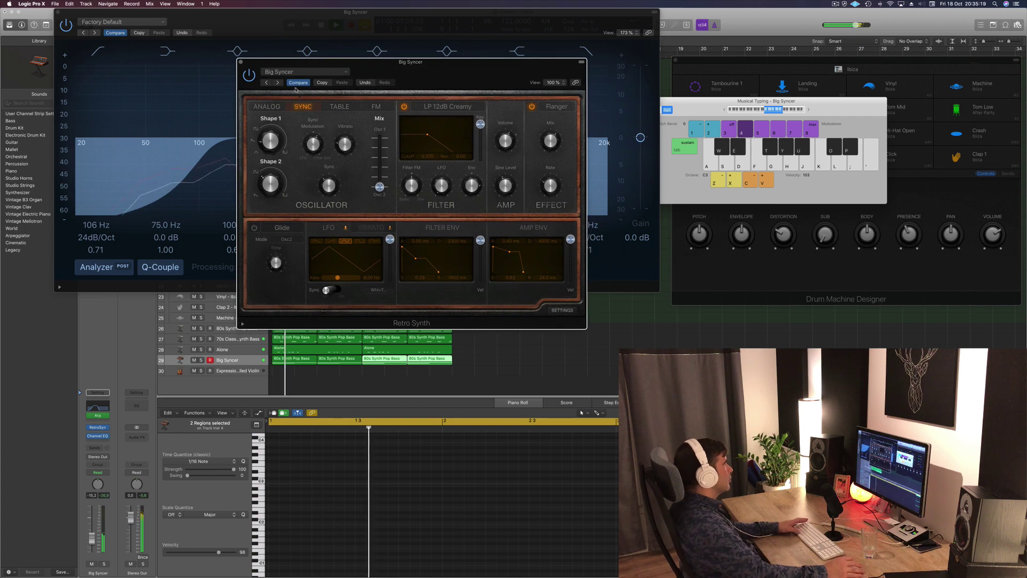
click(278, 83)
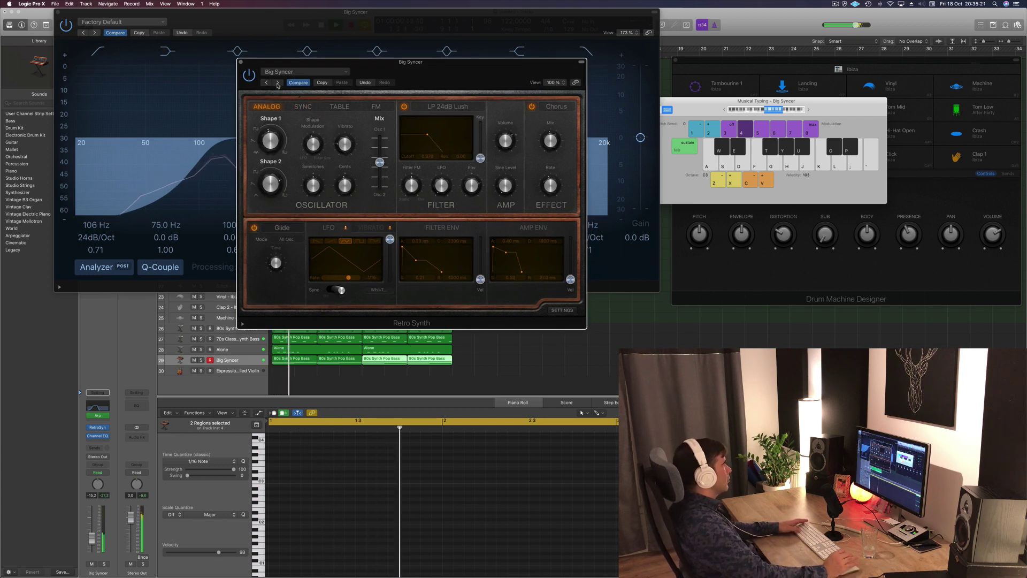
drag(246, 63, 454, 124)
click(448, 122)
Step: In Bright Cycle's Channel EQ, set the low cut to about 112 Hz with Q 0.75, slightly lower the high cut, and close the EQ
drag(407, 11, 833, 164)
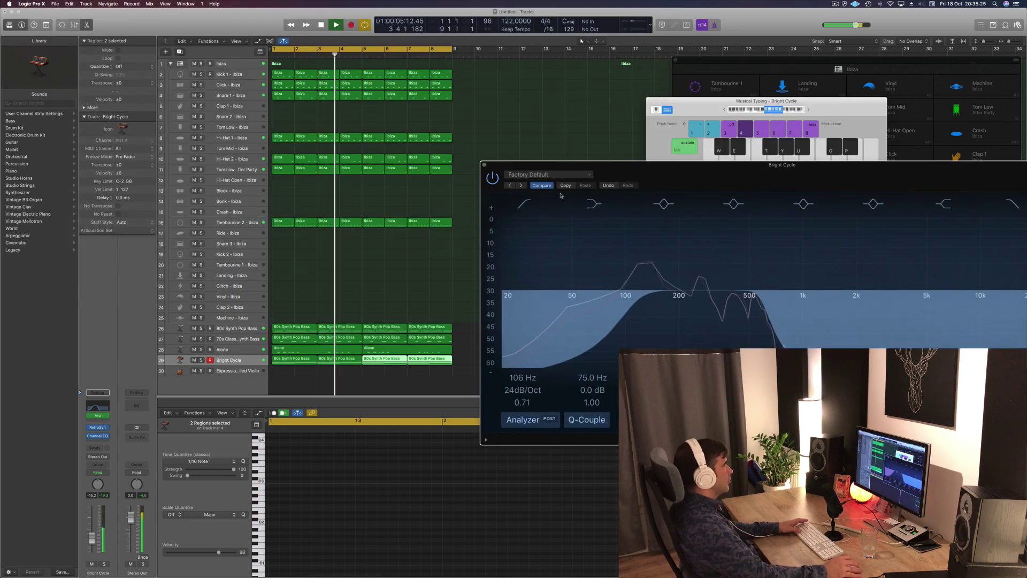
drag(759, 312, 754, 311)
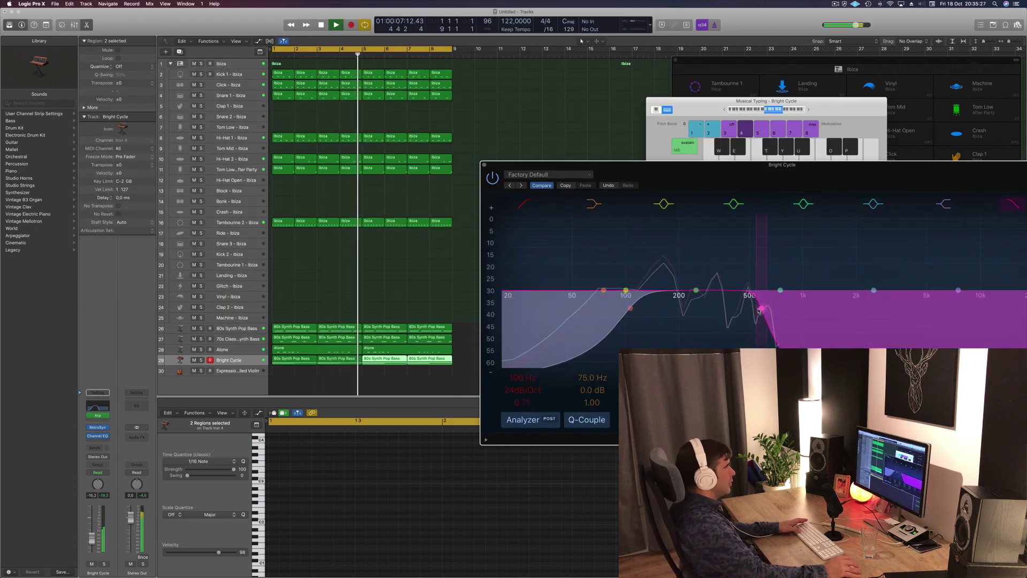
drag(631, 308, 635, 307)
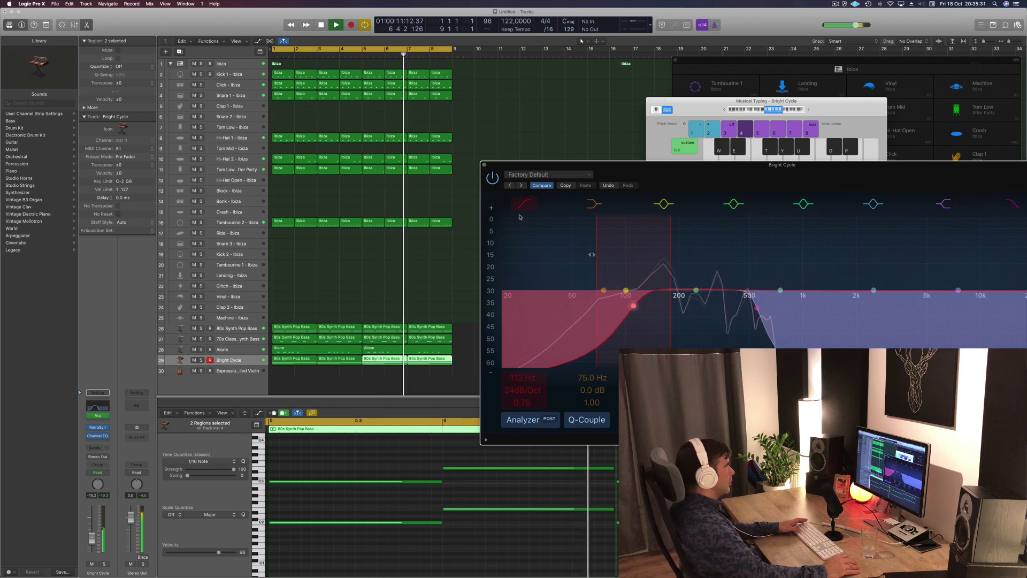
click(484, 167)
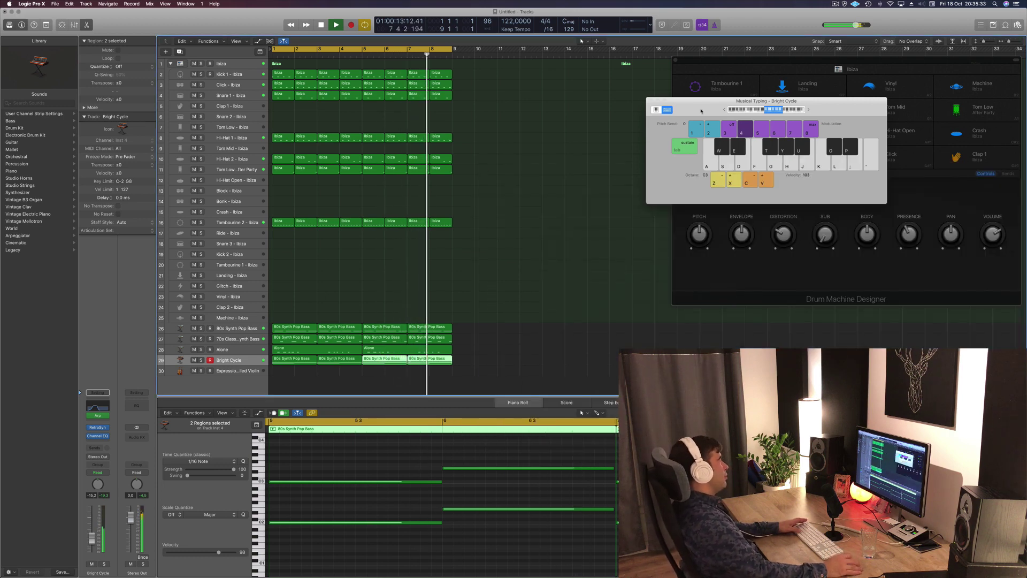
Step: Reopen Bright Cycle's Channel EQ, set the low cut to 114 Hz and the high cut to 550 Hz, and close it
drag(701, 111, 615, 70)
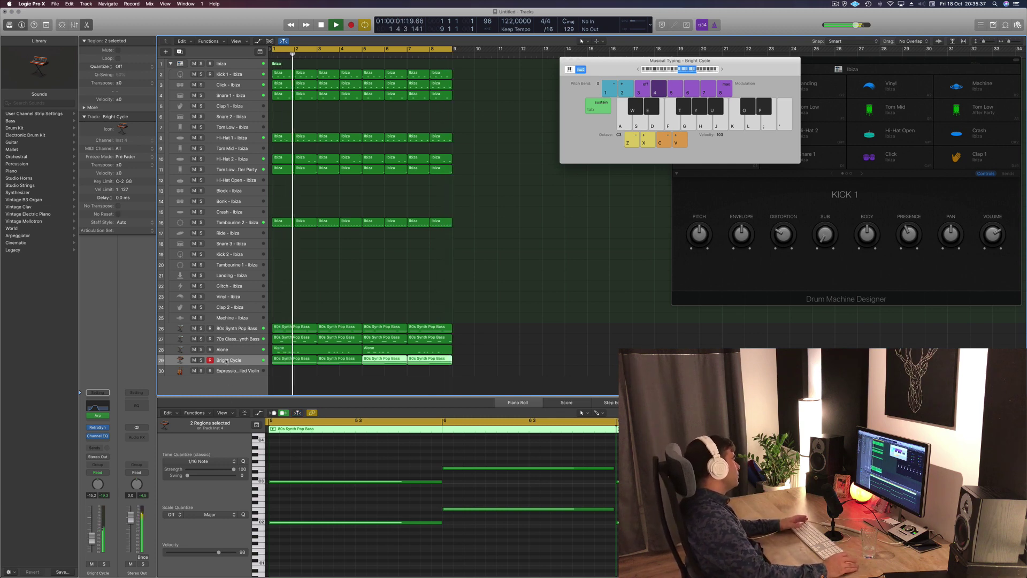
click(99, 409)
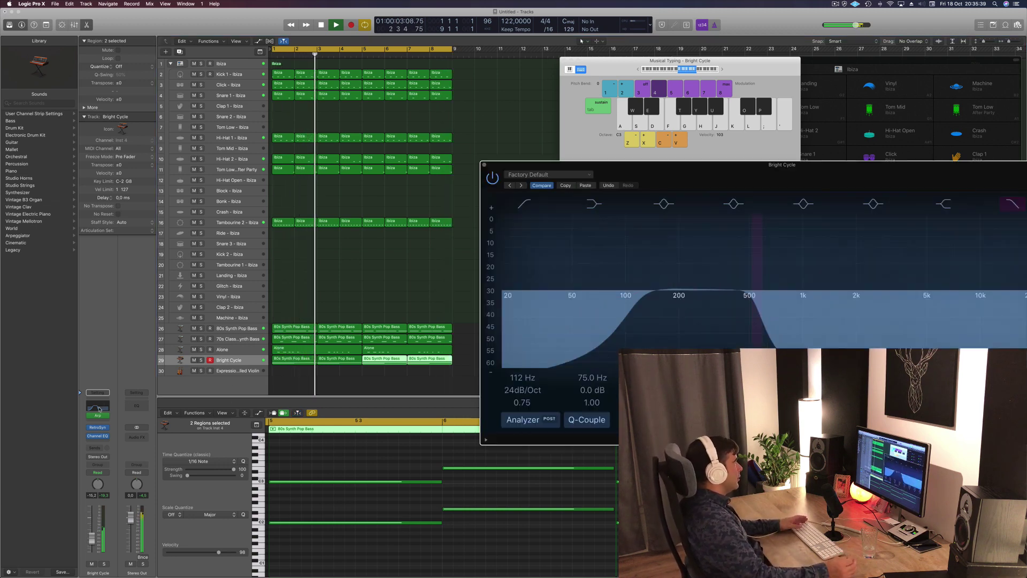
drag(878, 177, 745, 154)
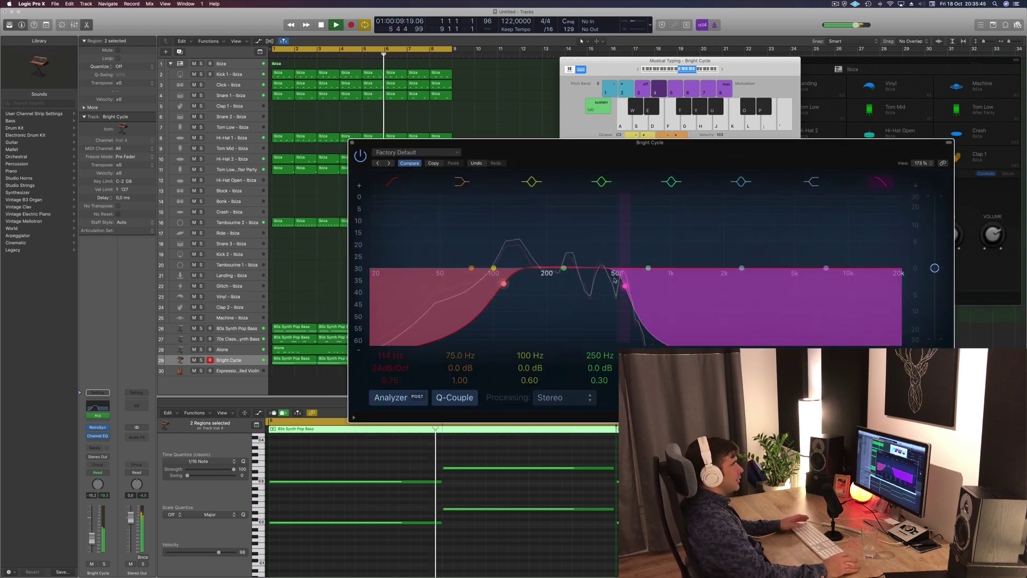
drag(720, 158, 620, 113)
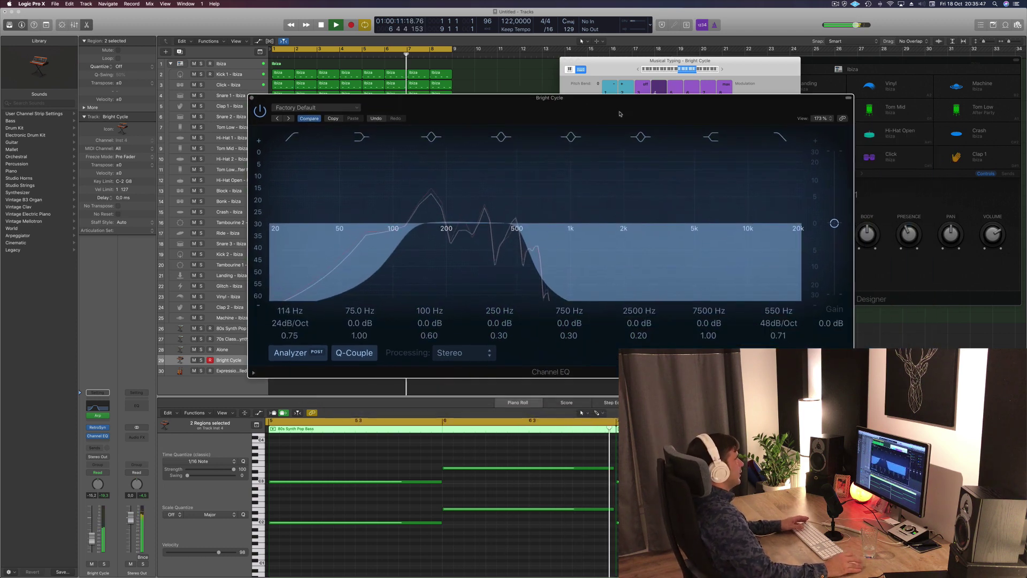
click(252, 97)
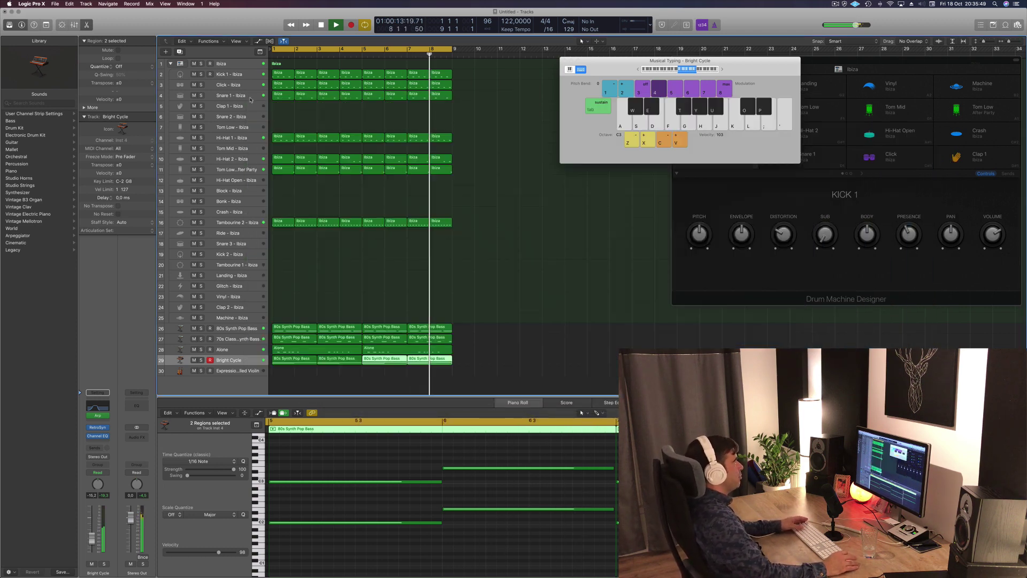
Step: Move the Musical Typing window clear of the arrangement and lower the Tambourine 2 track's volume to about -9 dB
drag(616, 71, 683, 62)
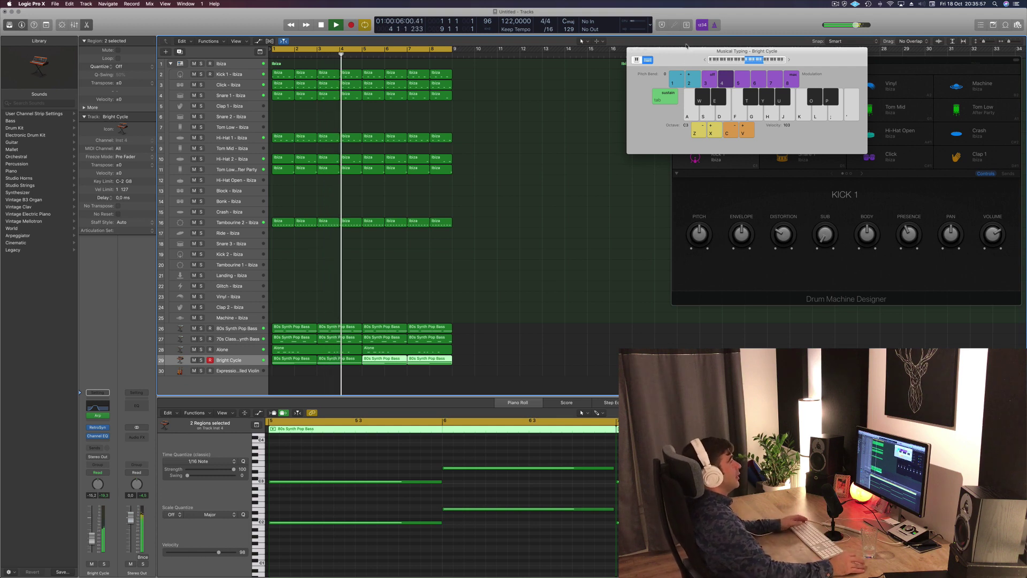
drag(687, 48, 740, 38)
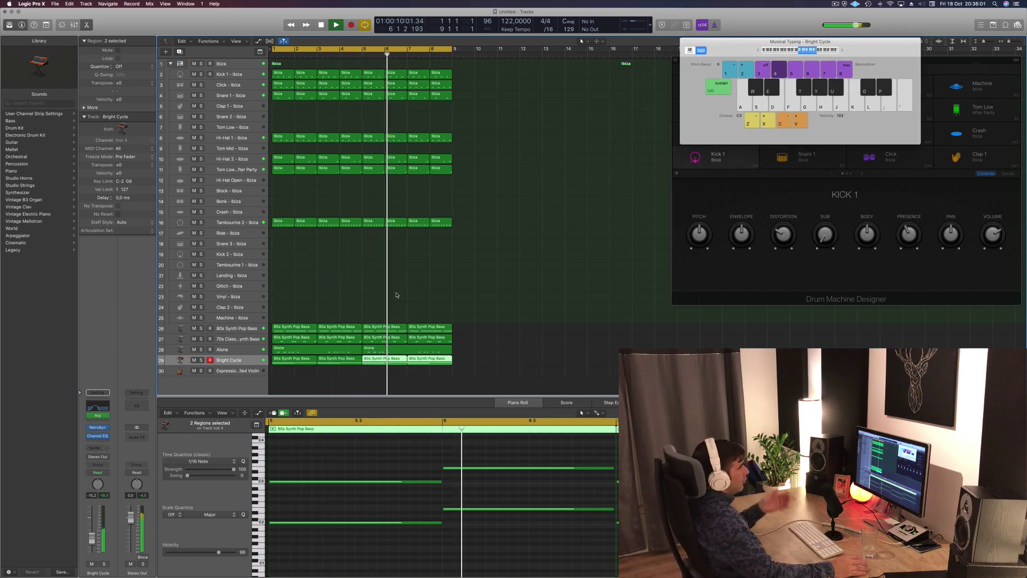
click(234, 223)
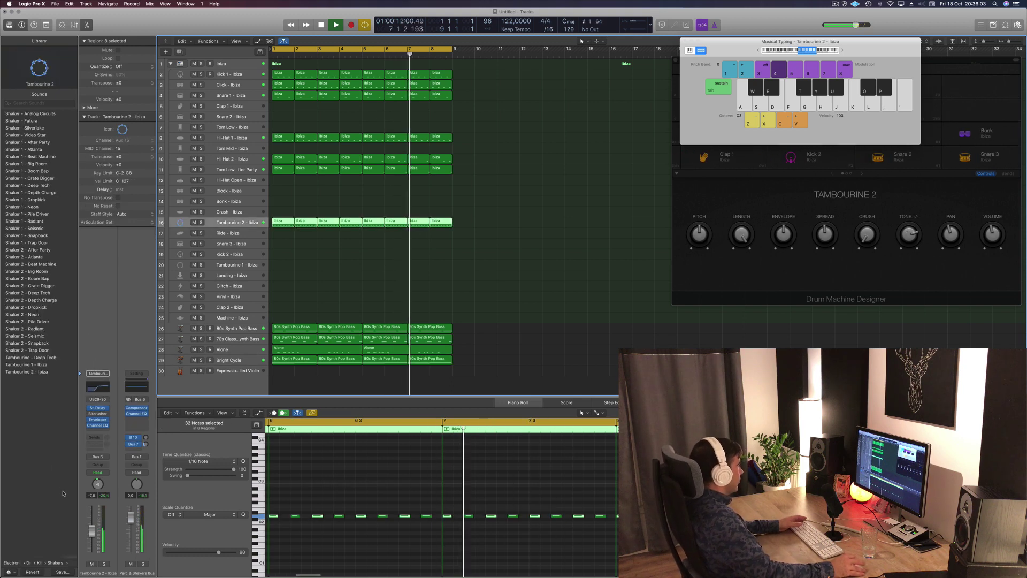
drag(91, 531, 93, 535)
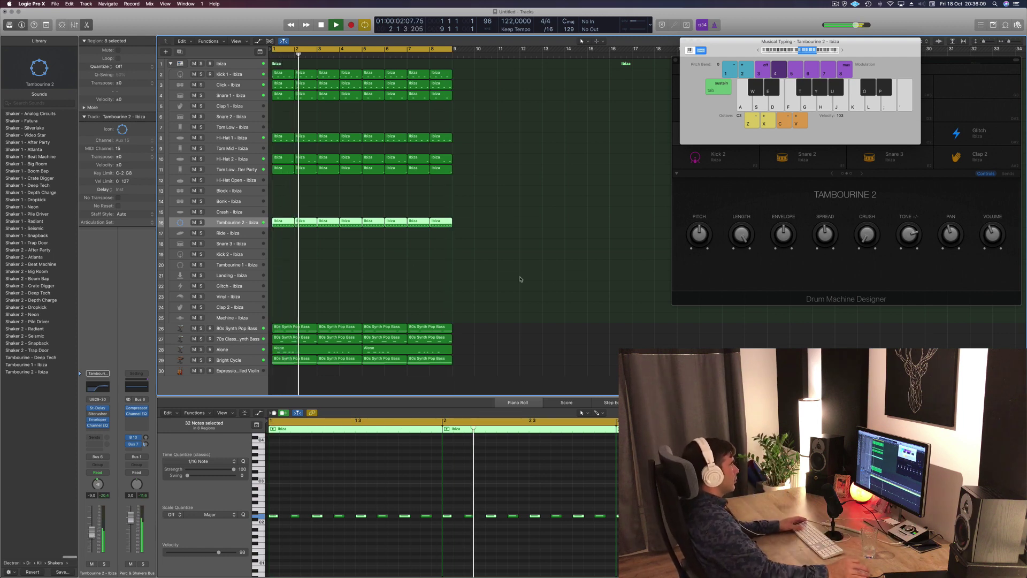
click(546, 278)
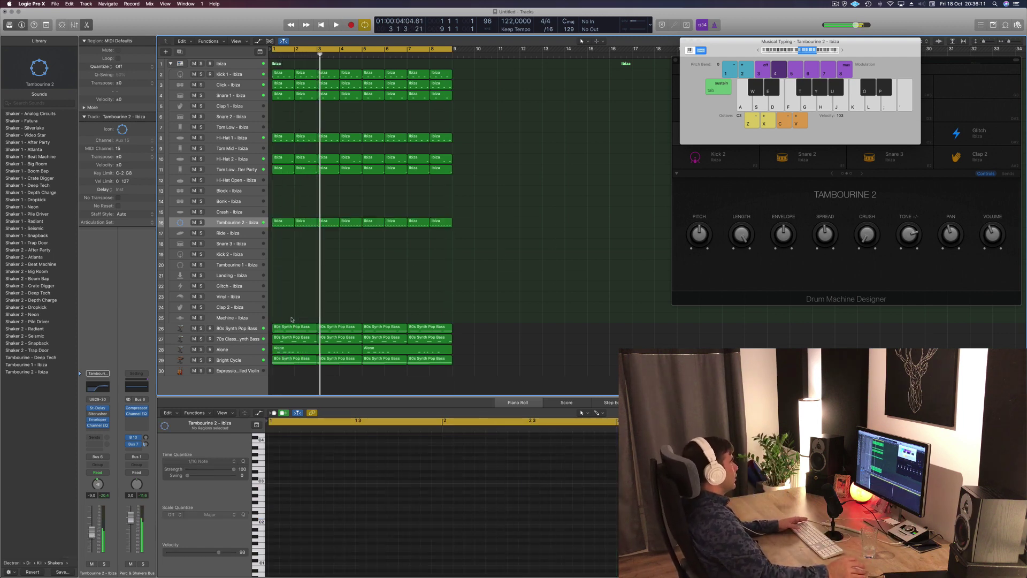
Step: Set the Bright Cycle track's volume to about -14.8 dB and replay the loop from the start
click(236, 364)
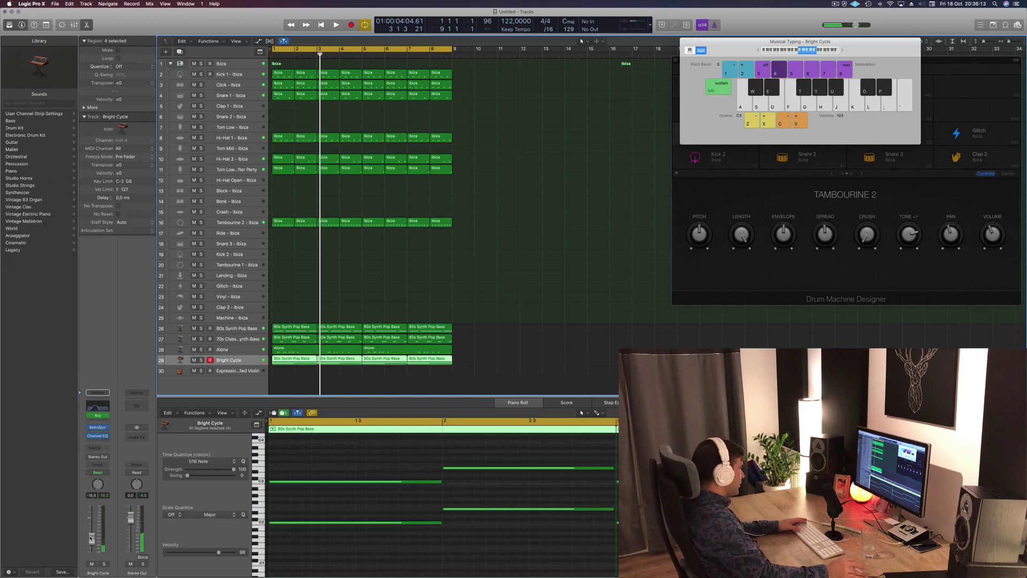
key(Return)
key(space)
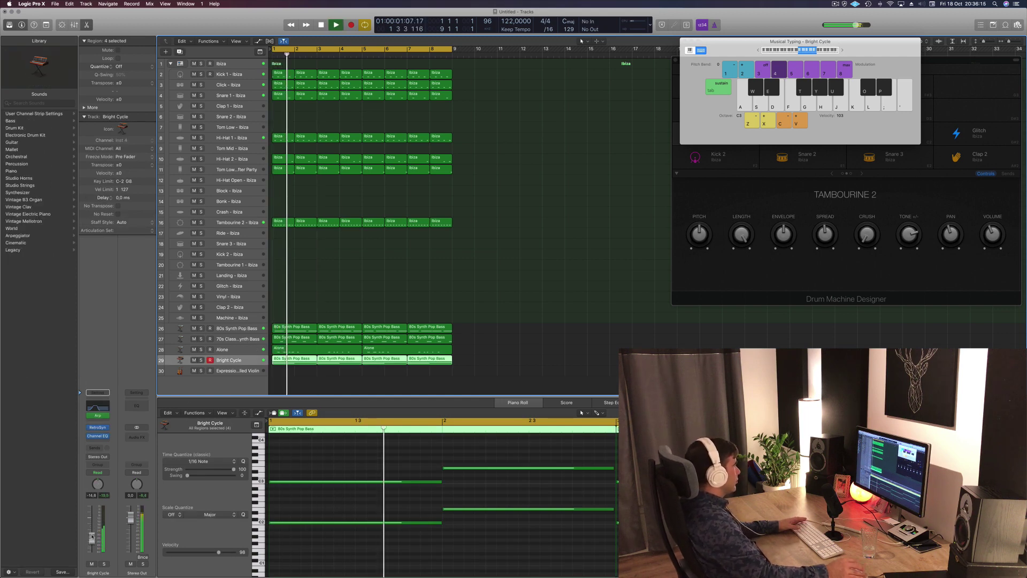
Step: Lower the high cut in Bright Cycle's Channel EQ to 395 Hz with Q 0.75 and close the EQ
click(98, 407)
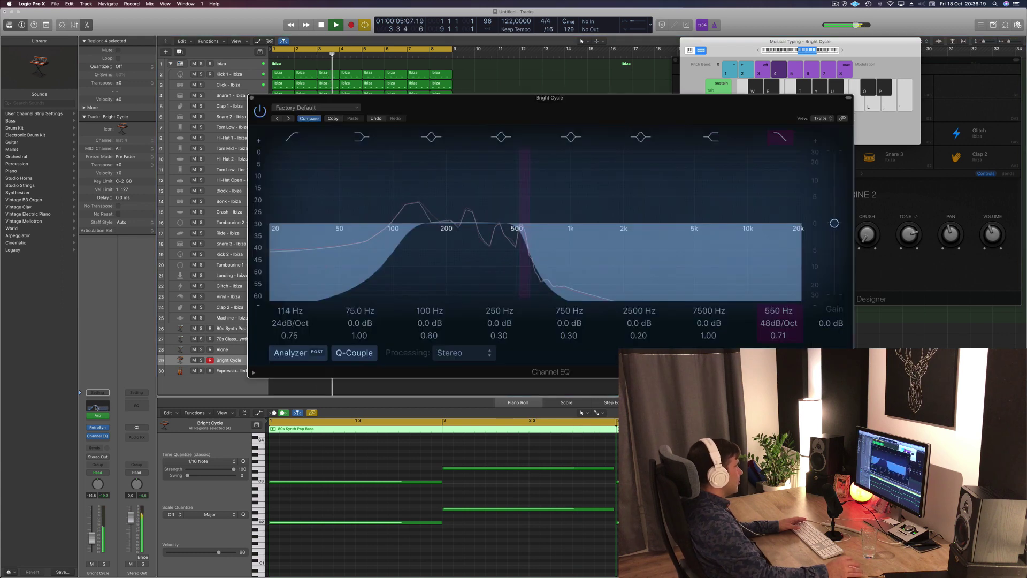
drag(505, 244, 498, 245)
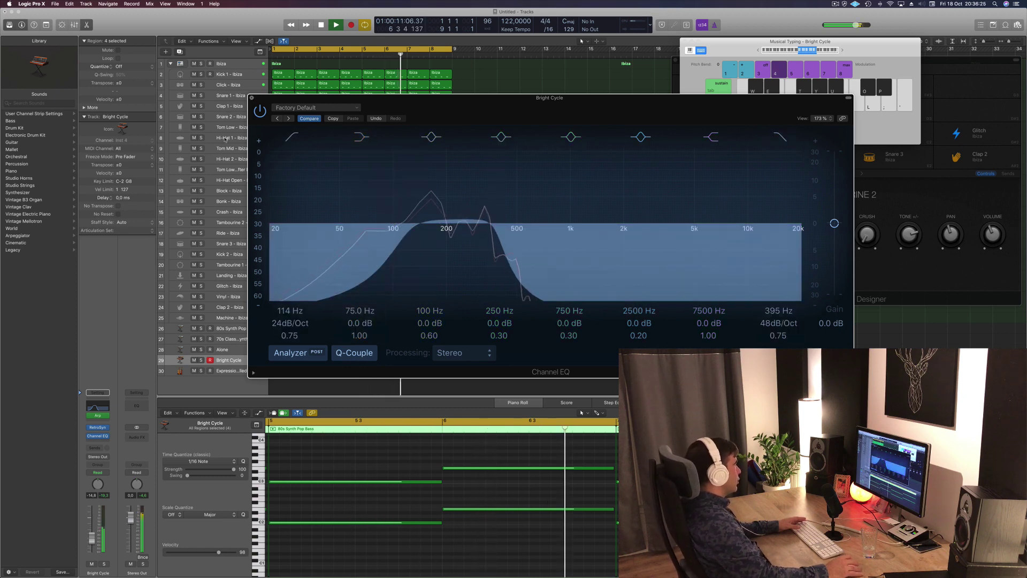
key(super+w)
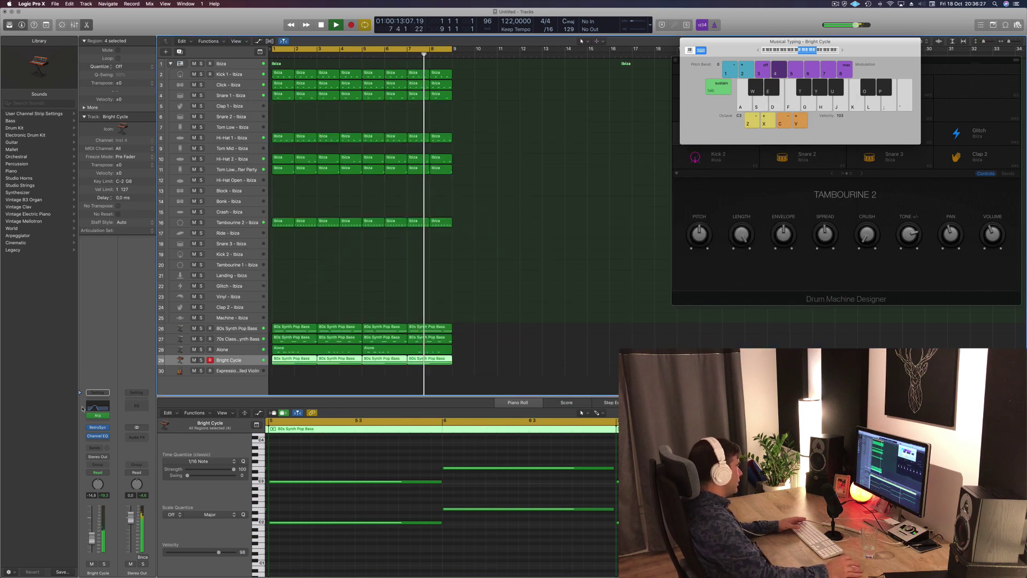
Step: Briefly mute and unmute Bright Cycle to compare the mix, and mute the Alone track
click(91, 564)
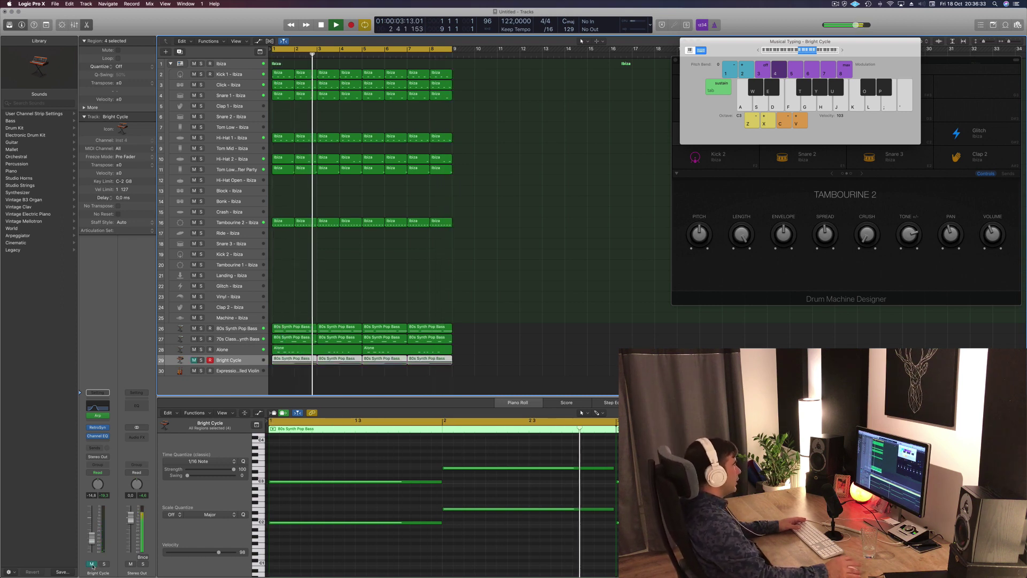
click(92, 564)
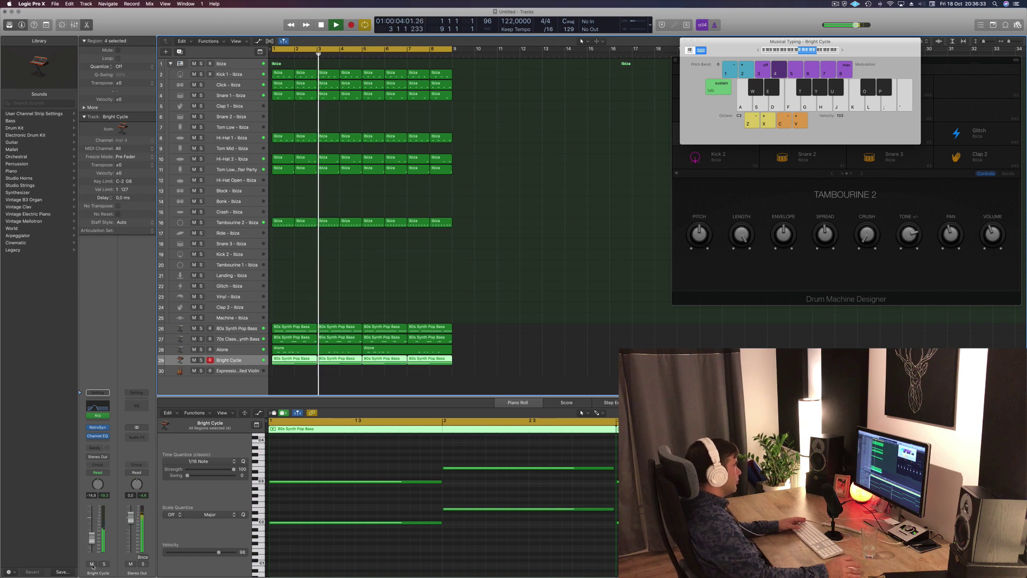
click(219, 351)
key(m)
click(337, 261)
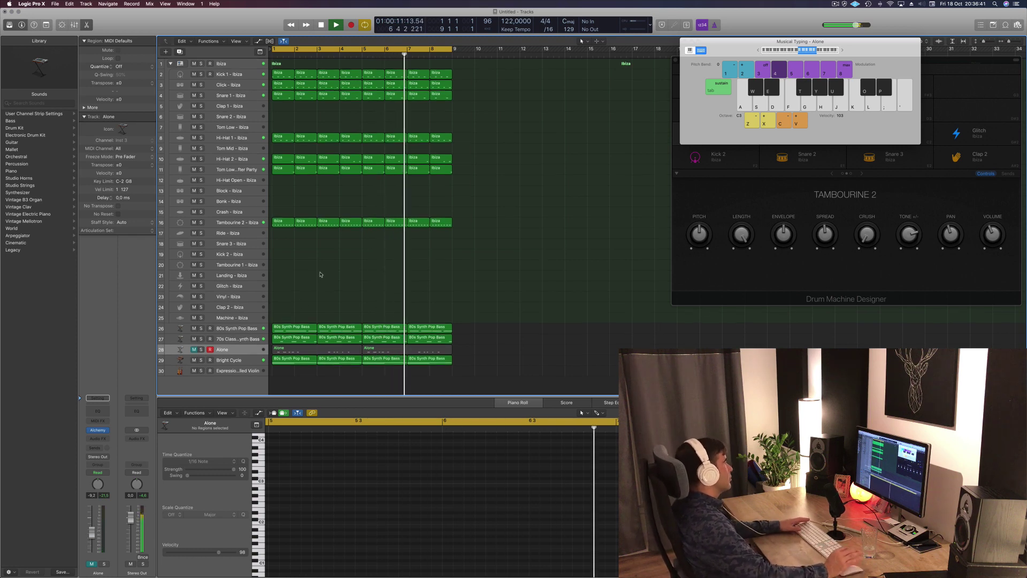
Step: Copy the four Bright Cycle regions onto the Expression Controlled Violin track and lower the violin's volume
click(238, 362)
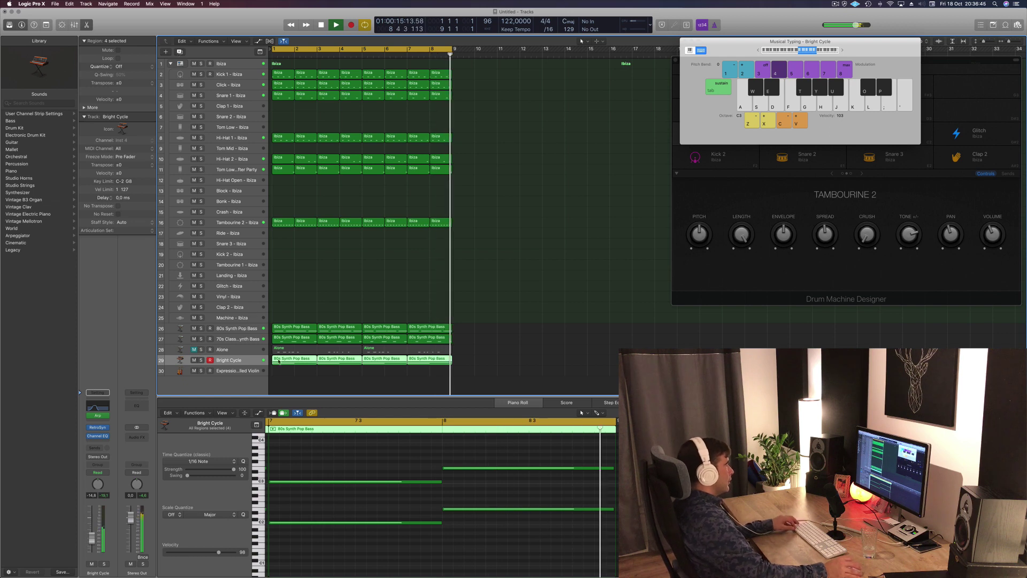
drag(278, 361, 291, 373)
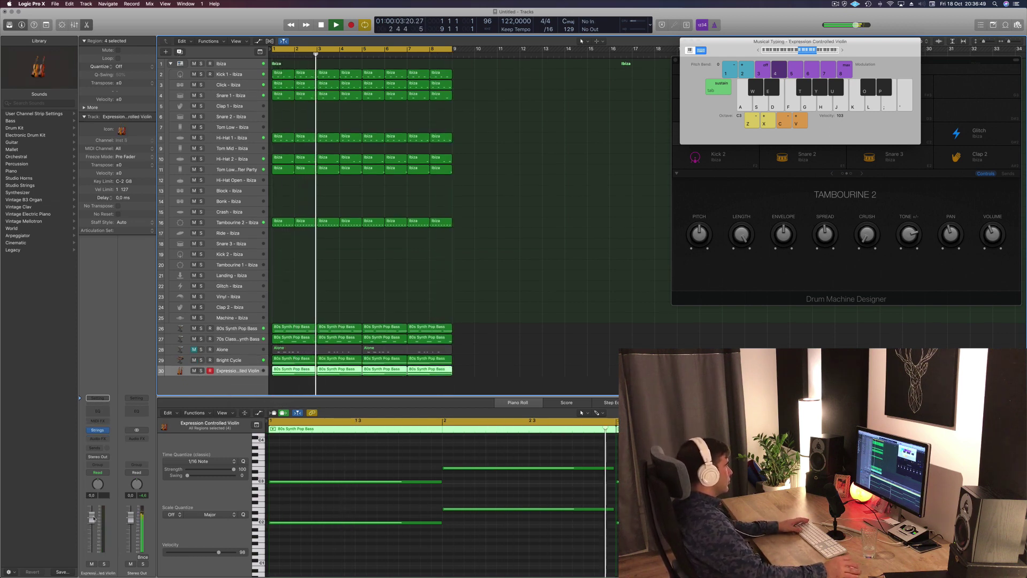
drag(91, 538, 92, 535)
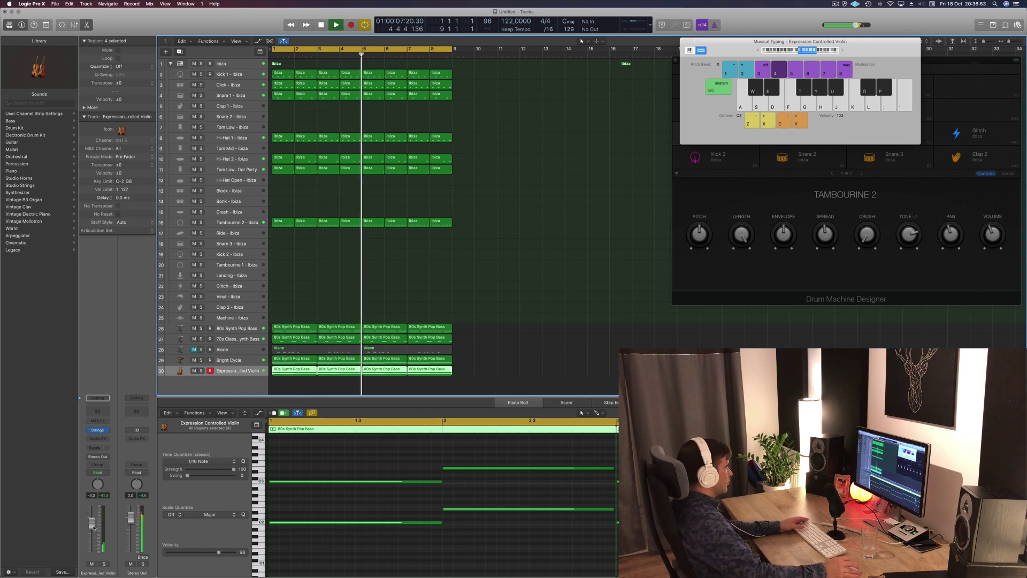
Step: Insert an Arpeggiator on the Expression Controlled Violin track and set its rate to 1/2 triplet while the loop plays
click(103, 421)
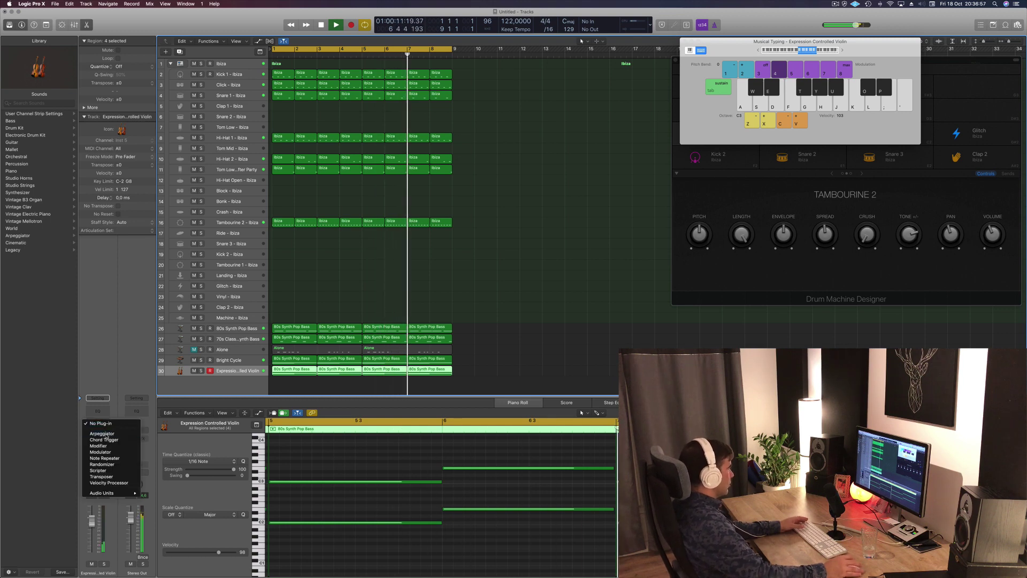
click(102, 433)
drag(203, 30, 565, 114)
key(space)
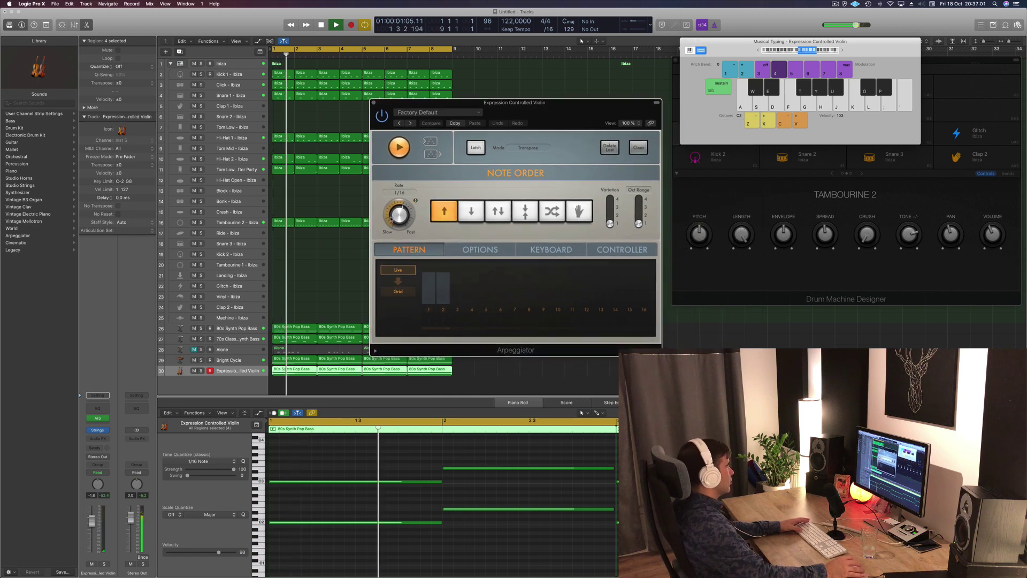
drag(400, 216, 403, 239)
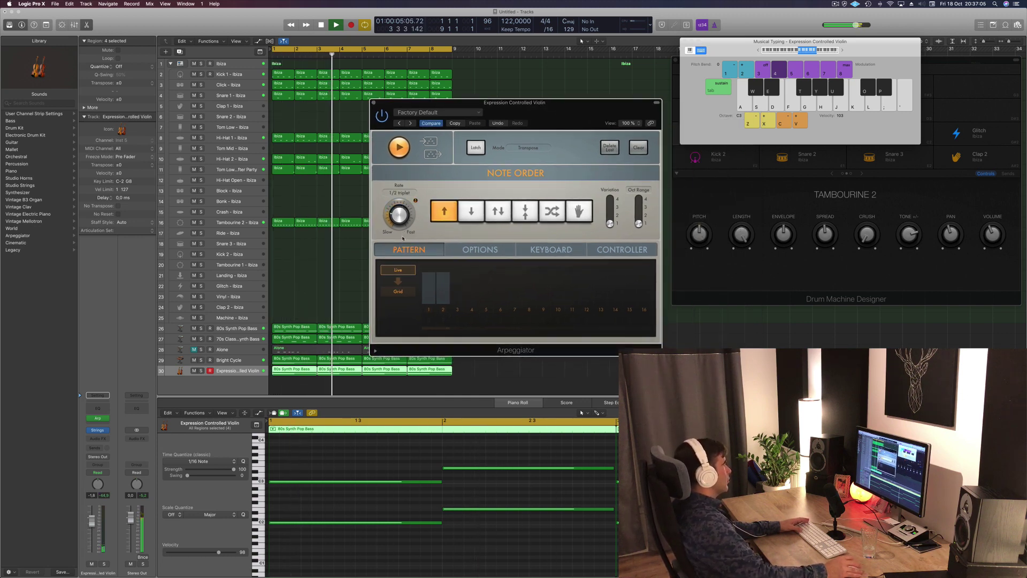
Step: Raise the violin track's volume to about 4.3 dB, bypass its Arpeggiator, stop playback and close the plug-in window
key(space)
drag(95, 537, 95, 509)
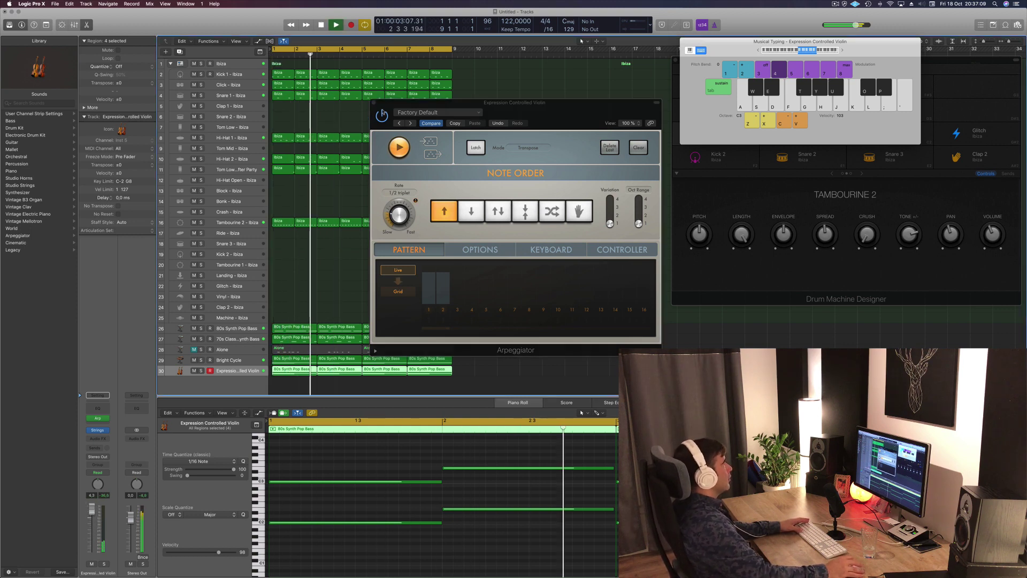
click(382, 115)
key(space)
click(374, 103)
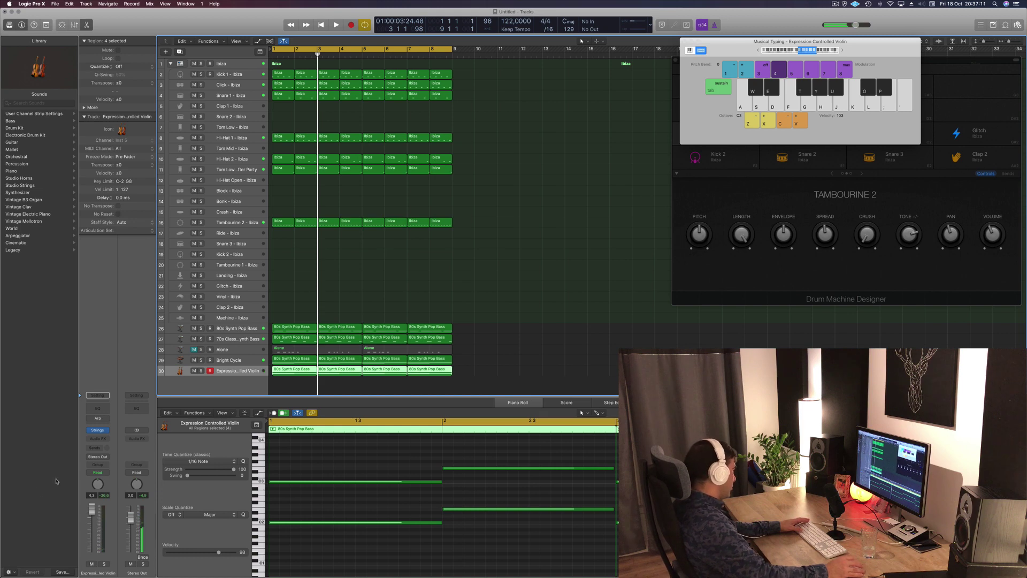
Step: Open the violin track's Studio Strings instrument and lower the track's volume to about 0.4 dB while the loop plays
click(98, 431)
key(space)
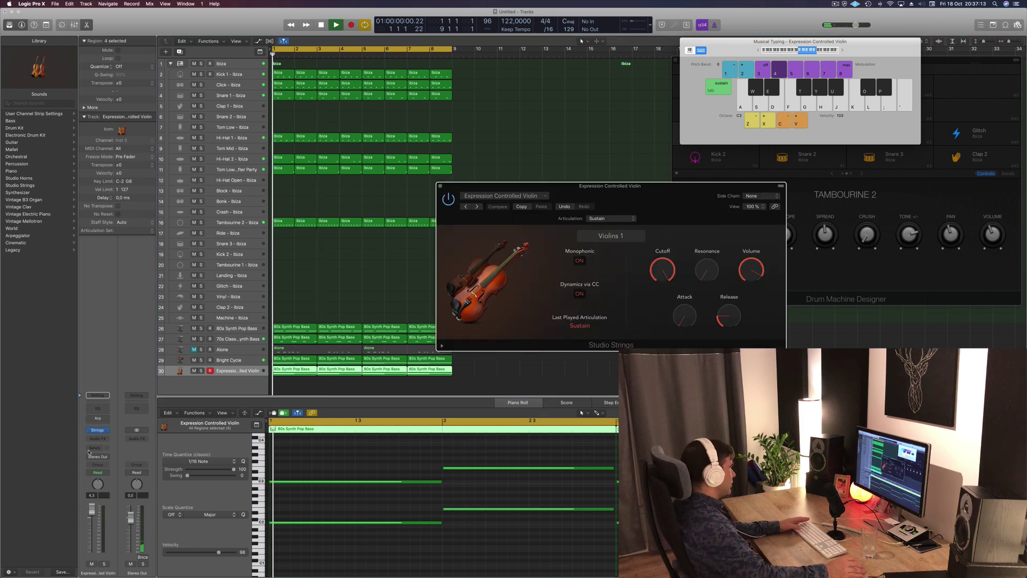
drag(91, 512, 91, 526)
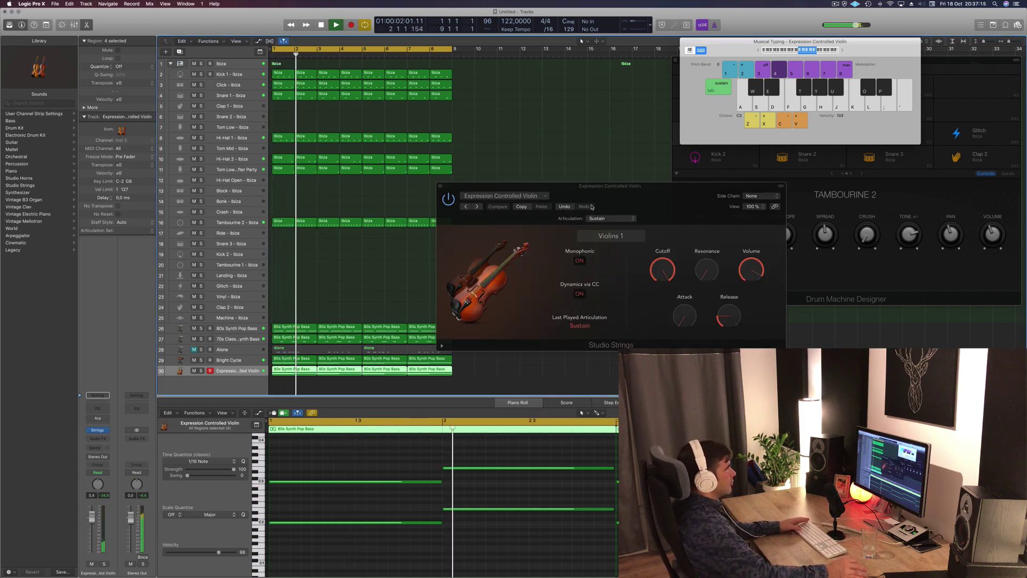
Step: Audition the Full Strings for Layers and Reverse Strings presets in Studio Strings against the playing loop
drag(479, 207, 320, 191)
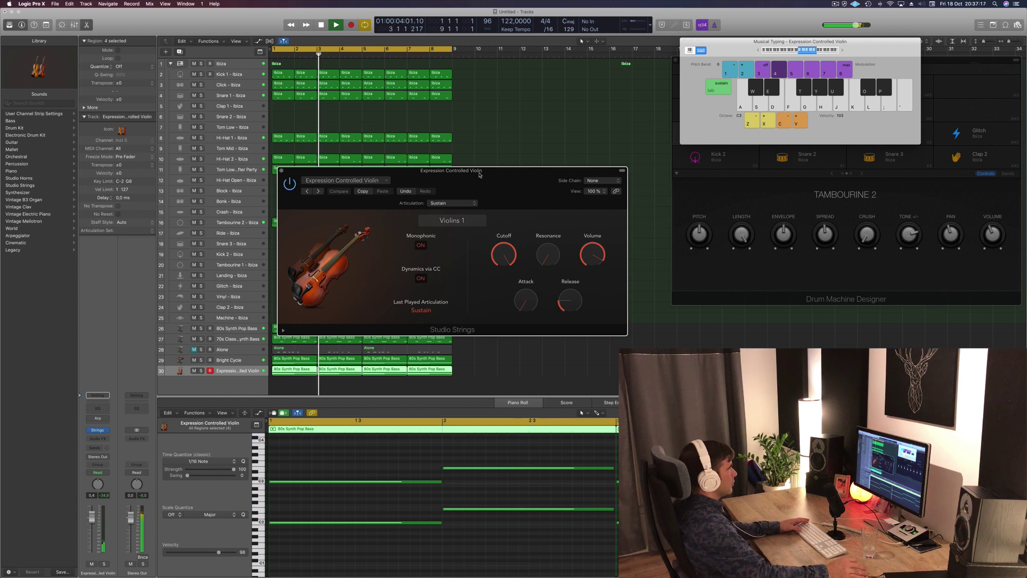
drag(480, 175, 367, 179)
click(272, 192)
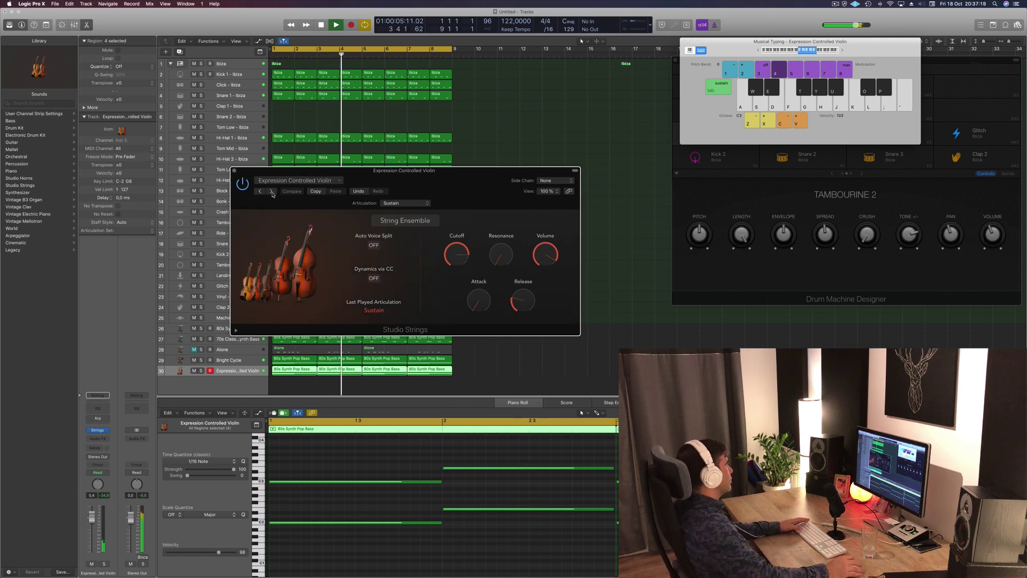
click(332, 183)
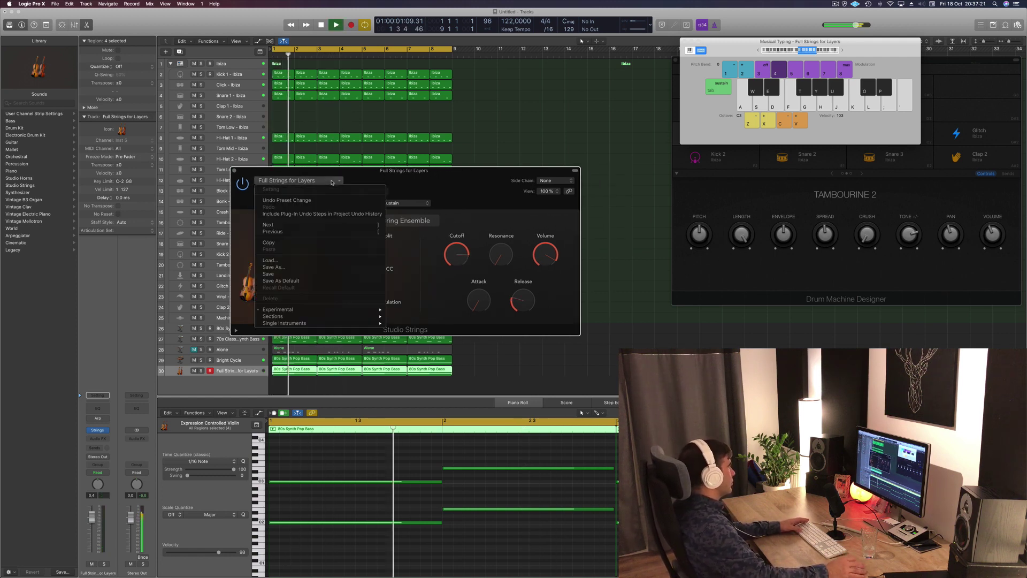
mouse_move(328, 317)
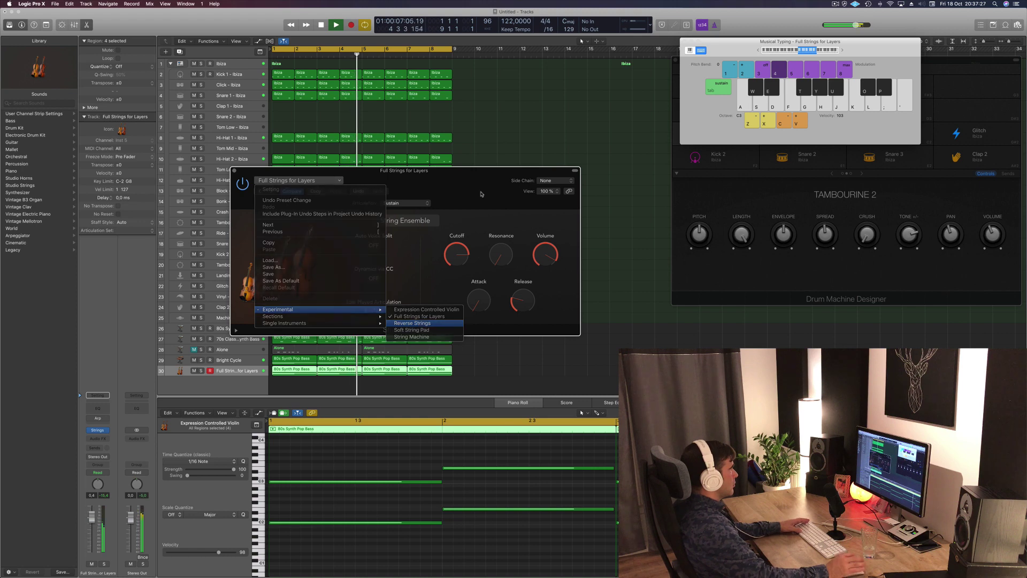
click(420, 324)
drag(456, 182, 531, 151)
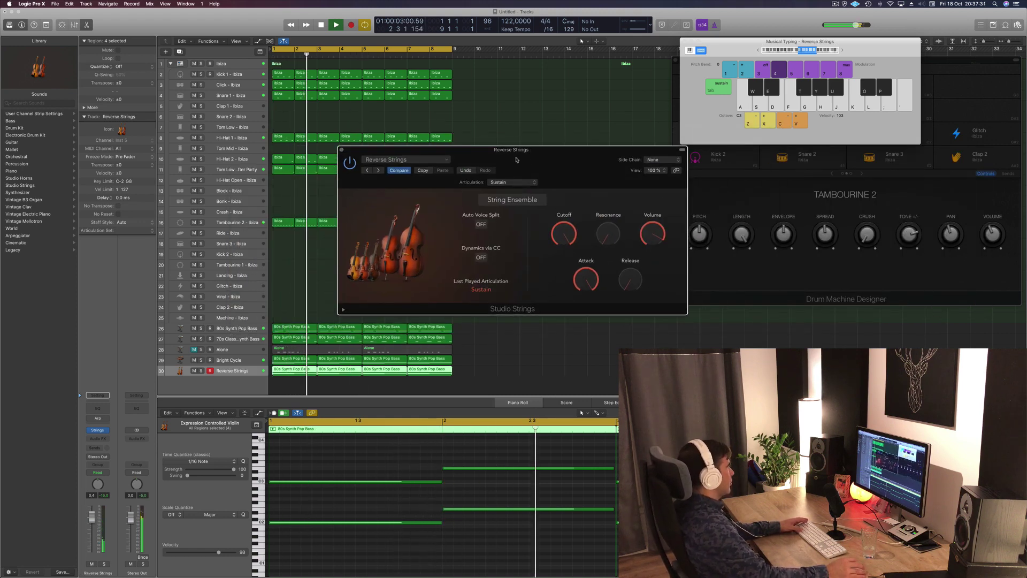
Step: Load the Soft String Pad preset in Studio Strings and close the instrument window
click(379, 171)
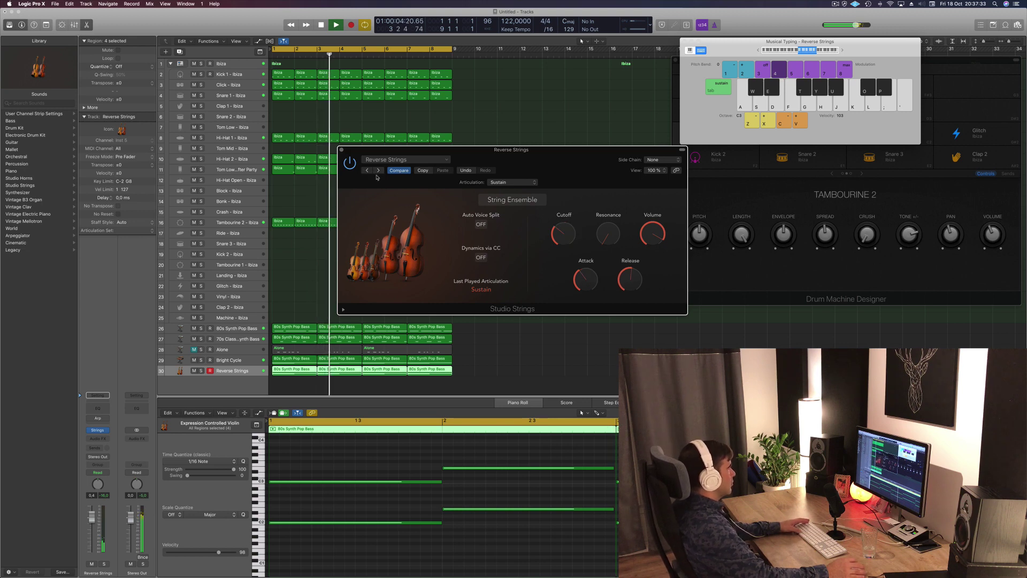
key(Return)
mouse_move(582, 158)
mouse_down()
mouse_move(531, 156)
mouse_move(633, 156)
mouse_move(581, 177)
mouse_up()
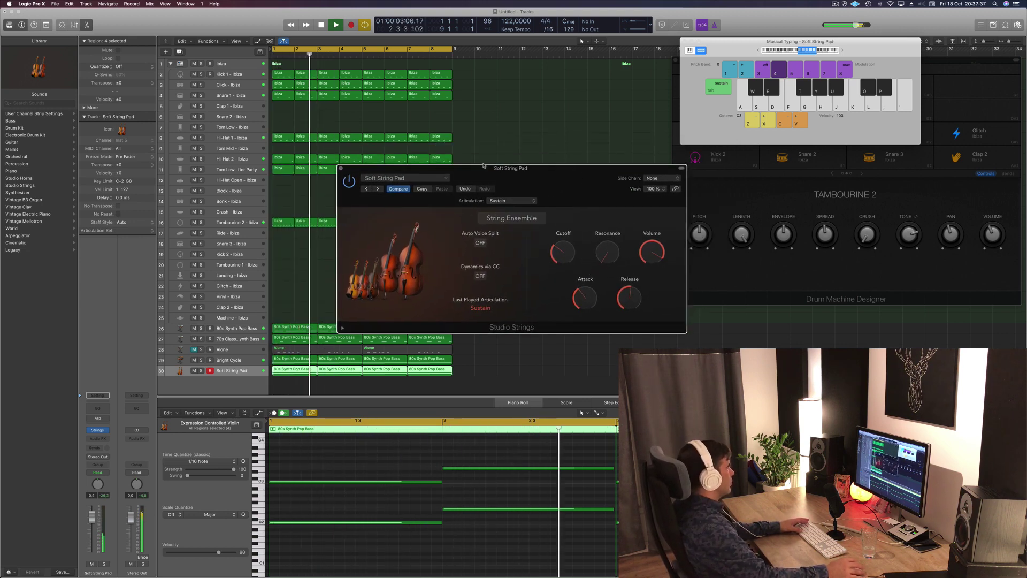
click(341, 168)
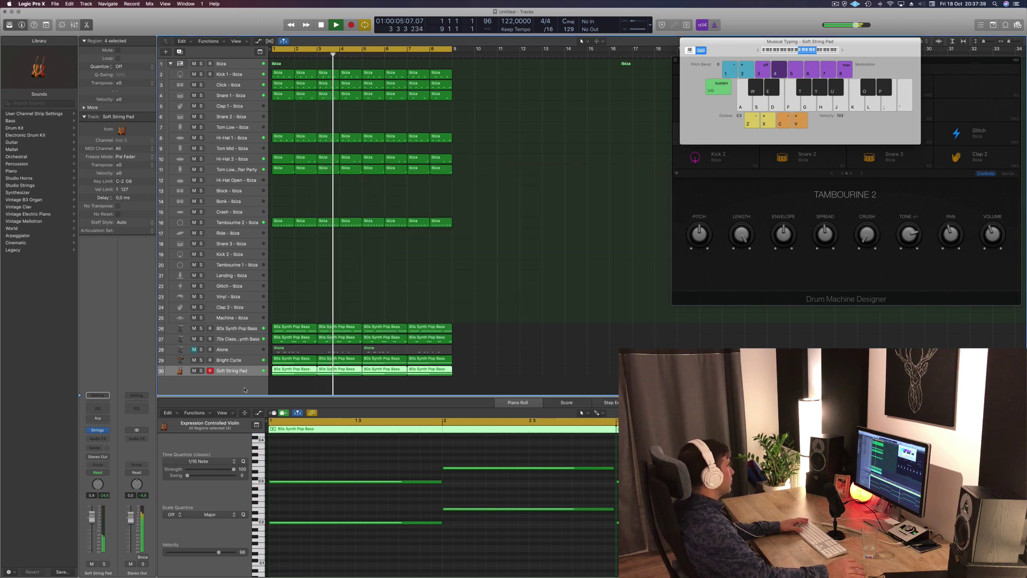
Step: Compare the mix with Soft String Pad soloed, muted and back in, leaving the track unsoloed and unmuted
click(506, 241)
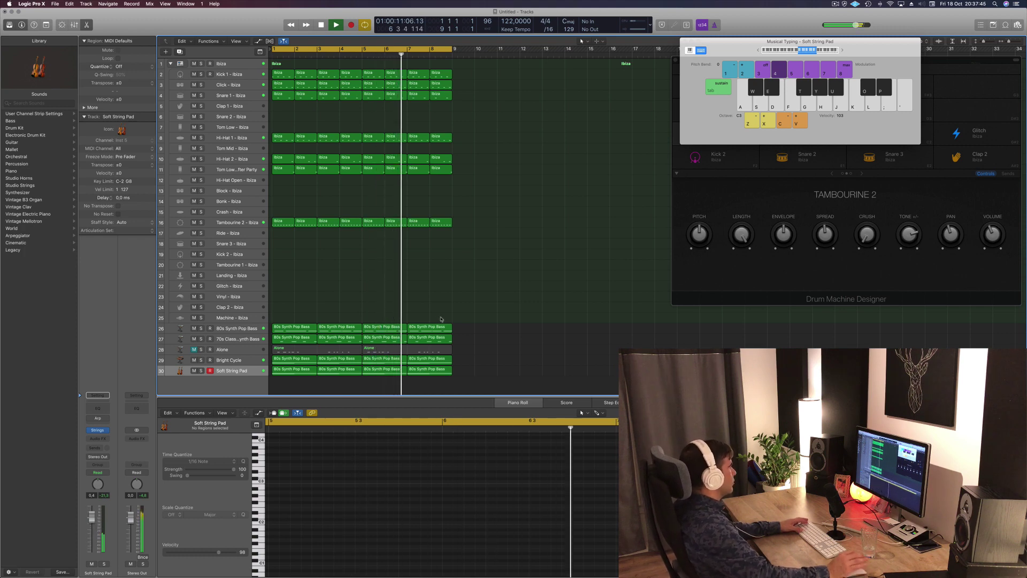
click(430, 370)
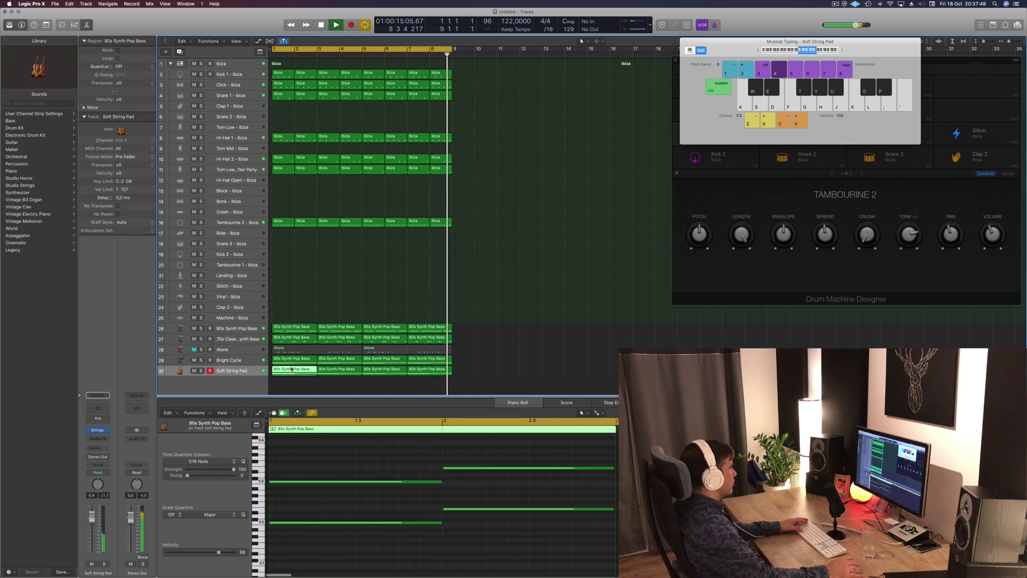
click(194, 371)
click(200, 371)
click(194, 371)
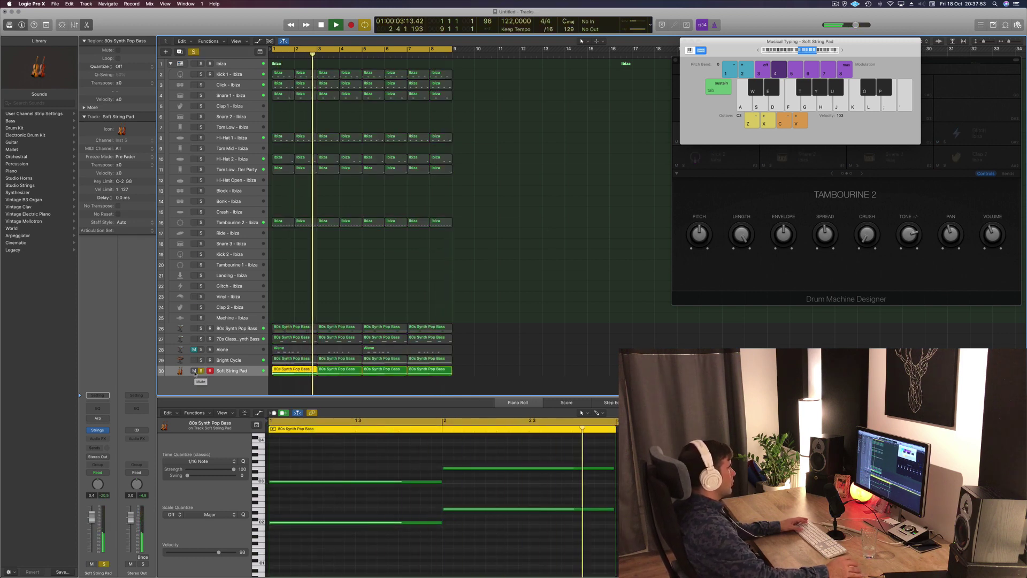
click(194, 372)
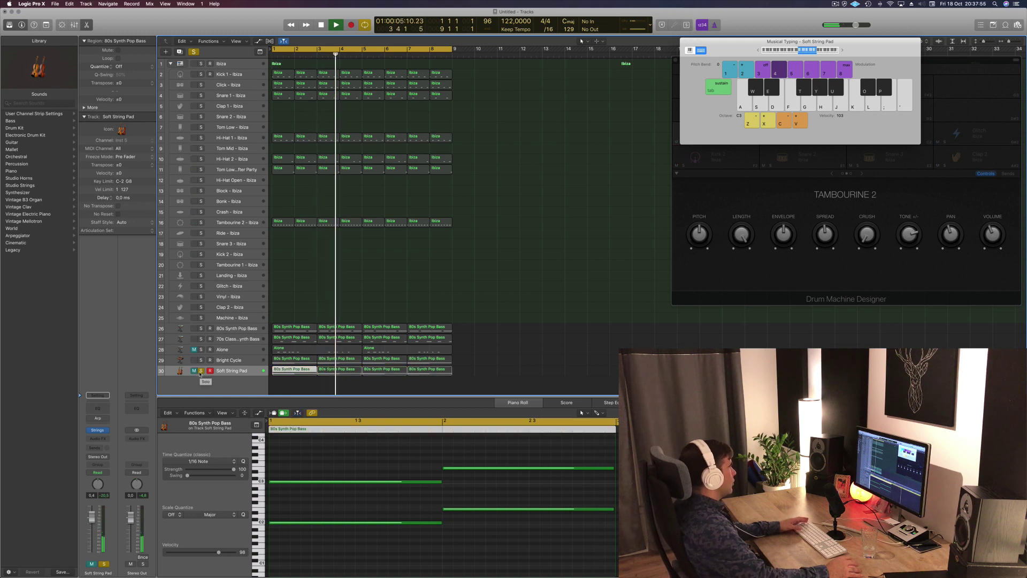
click(201, 372)
key(space)
click(194, 371)
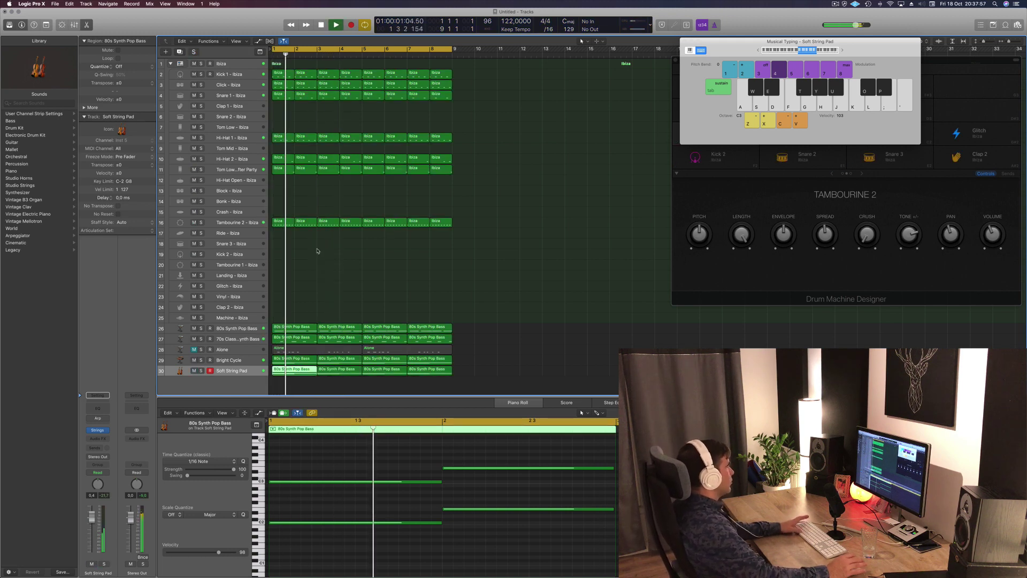
Step: Add a Channel EQ to the Soft String Pad track and enable its low cut at 395 Hz
click(97, 409)
drag(318, 32, 515, 78)
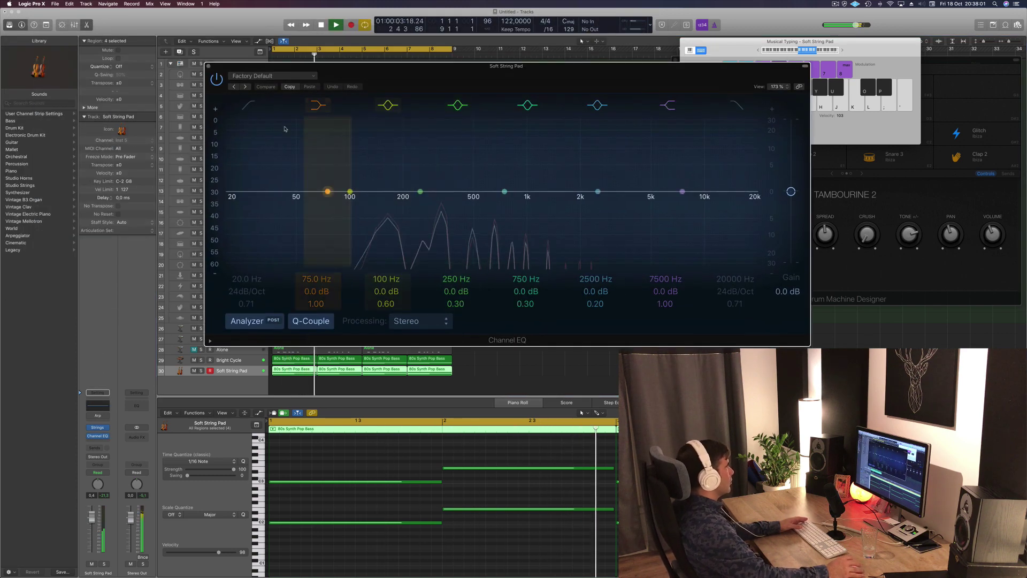
click(249, 105)
drag(261, 197, 448, 180)
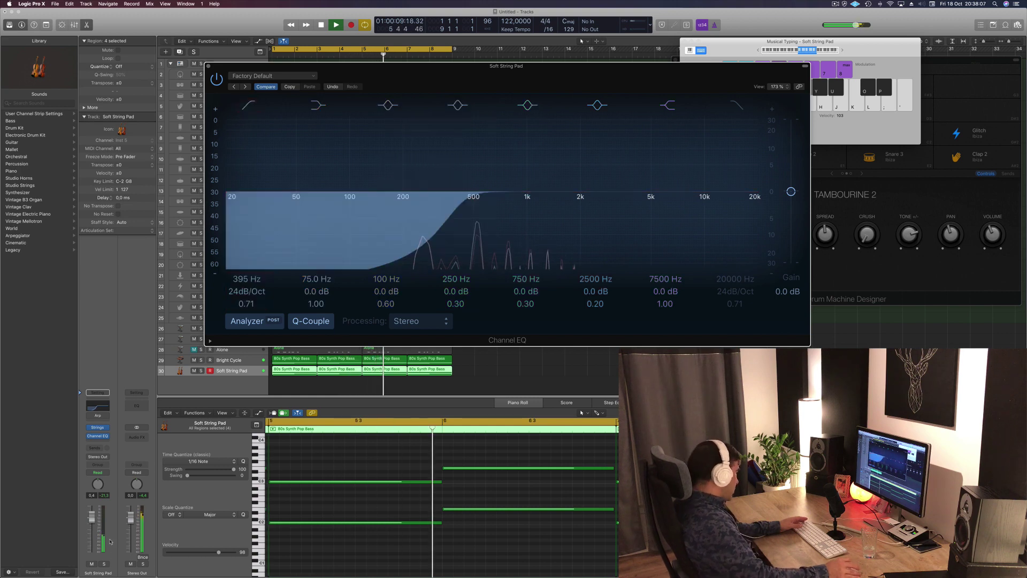
Step: Lower the Soft String Pad track's volume to about -3.3 dB, close the Channel EQ window and stop playback
drag(92, 519, 93, 526)
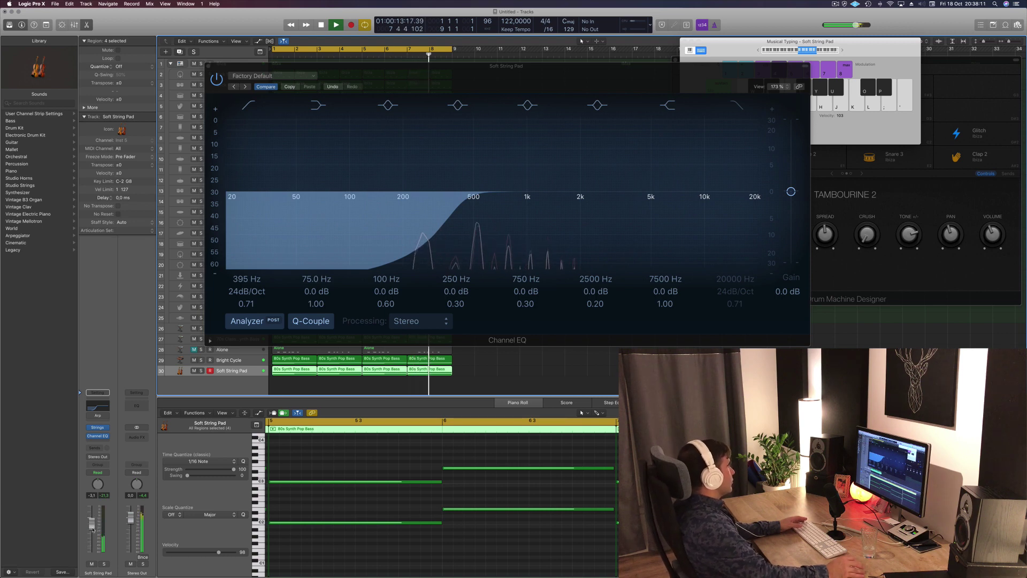
click(209, 67)
key(space)
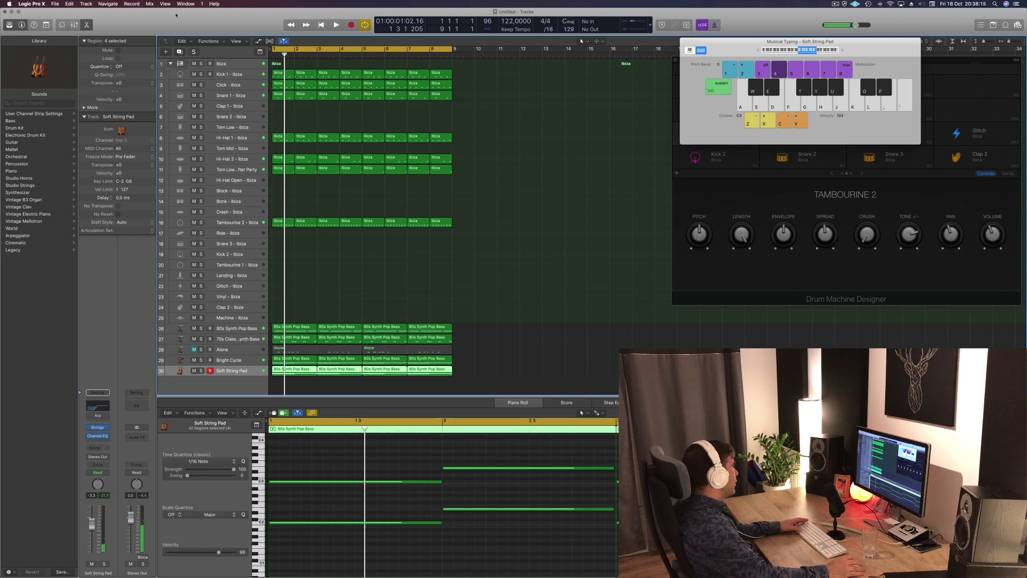
Step: Duplicate the Soft String Pad track and copy its four regions onto the new track
click(180, 52)
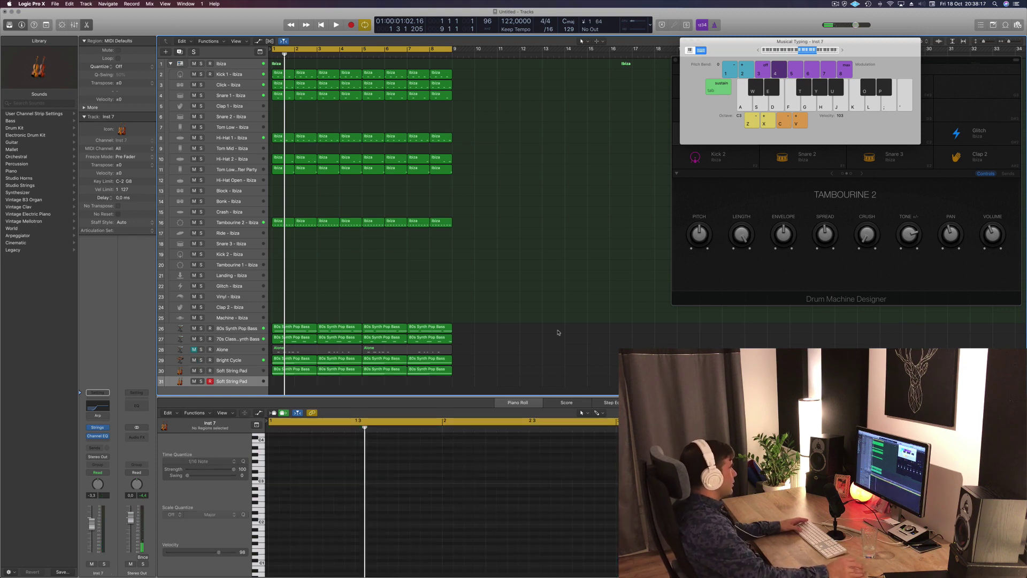
scroll(482, 353, down, 1)
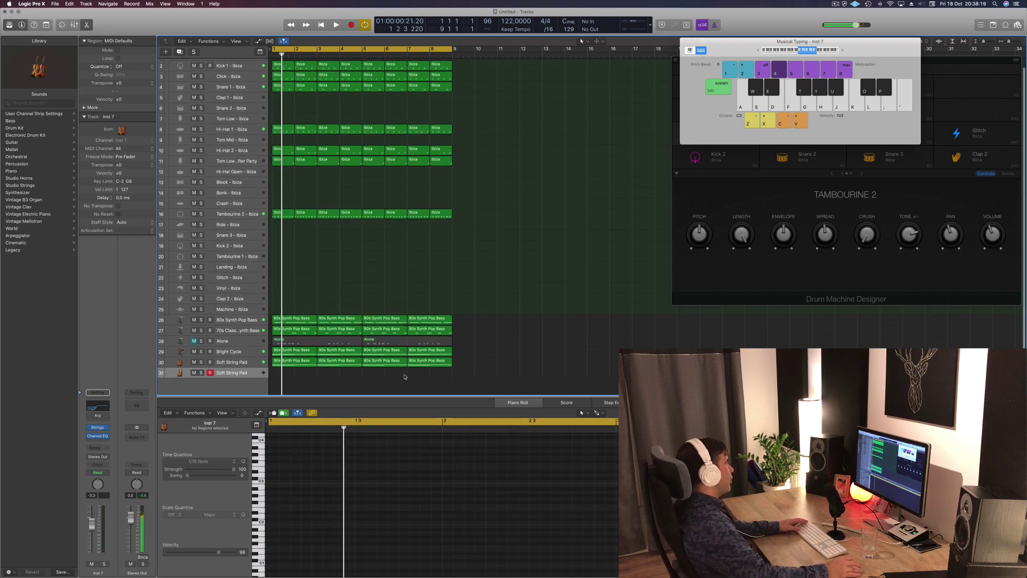
drag(476, 365, 288, 374)
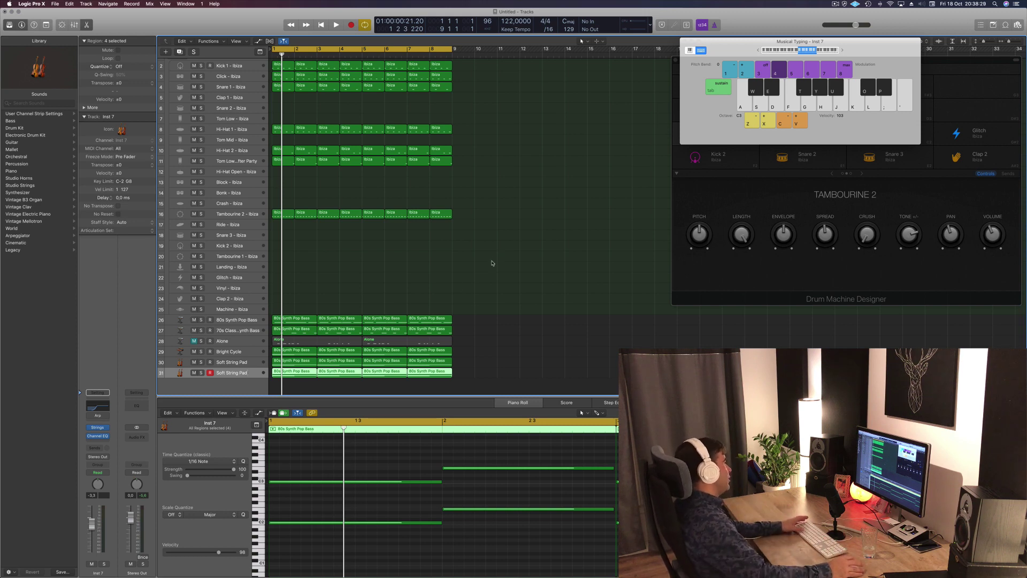
Step: Replace Studio Strings on the duplicated track with a stereo Alchemy instrument and filter its presets to Pads
key(space)
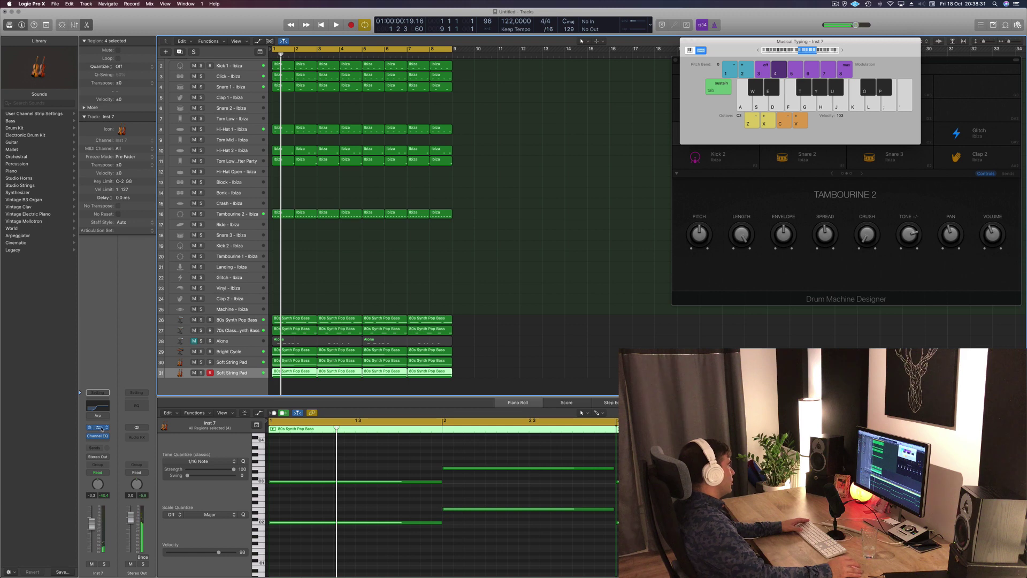
click(107, 428)
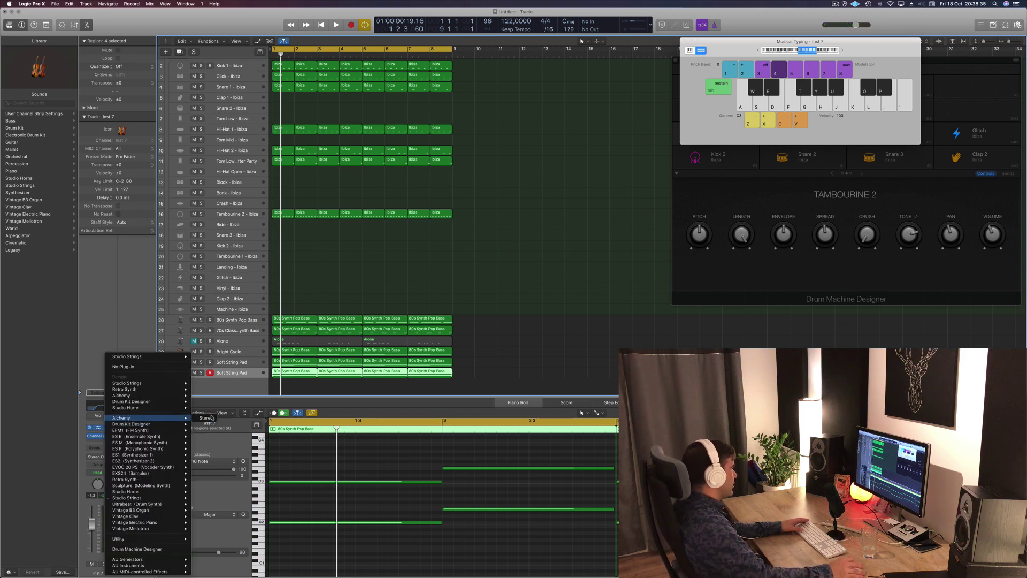
click(201, 418)
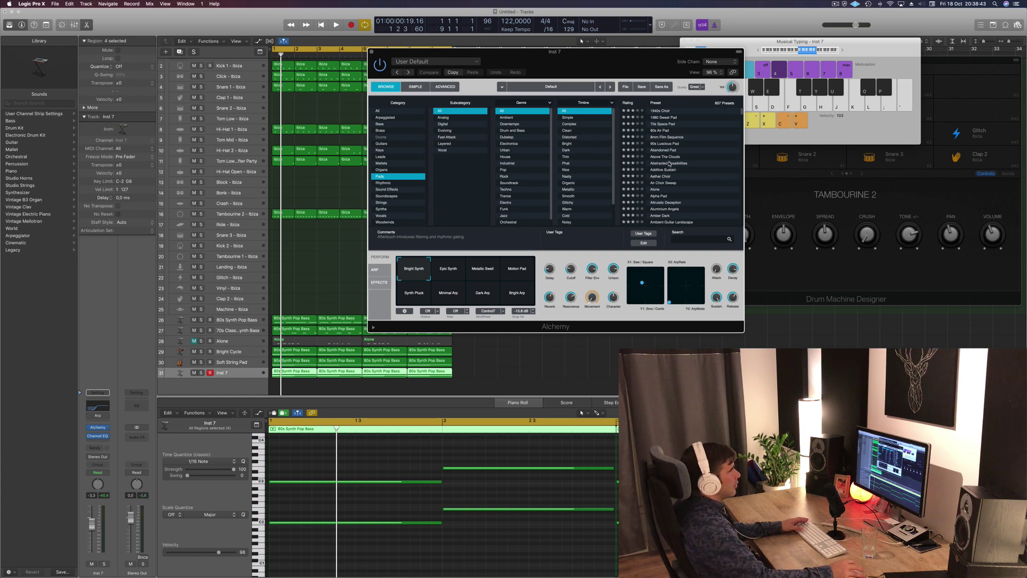
Step: Audition Alchemy's Cold Emotion Sweep, Comfort and Cosmic Waves presets over the loop, slightly lowering the new track's volume
scroll(668, 186, down, 5)
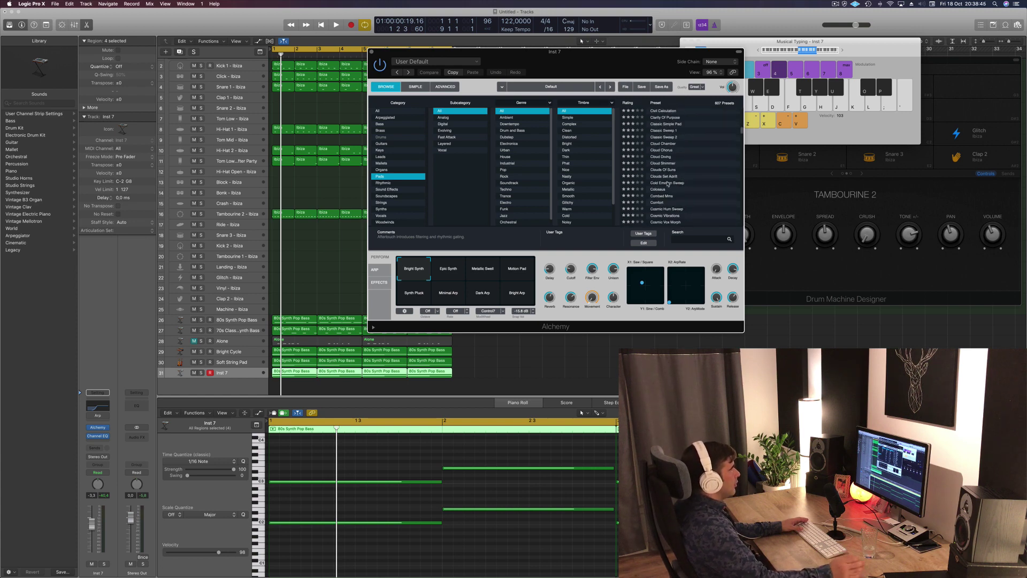
key(space)
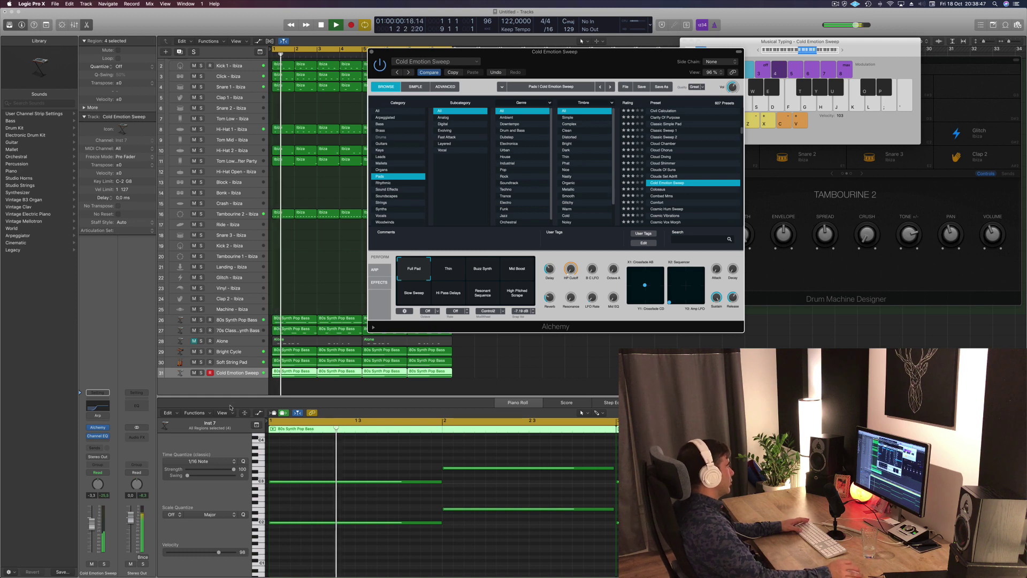
click(820, 186)
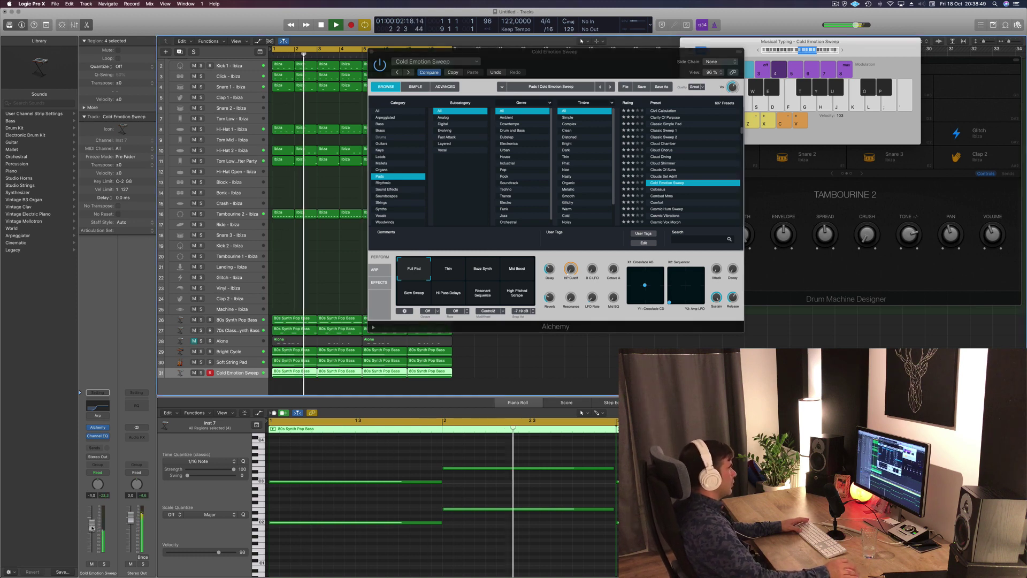
click(656, 203)
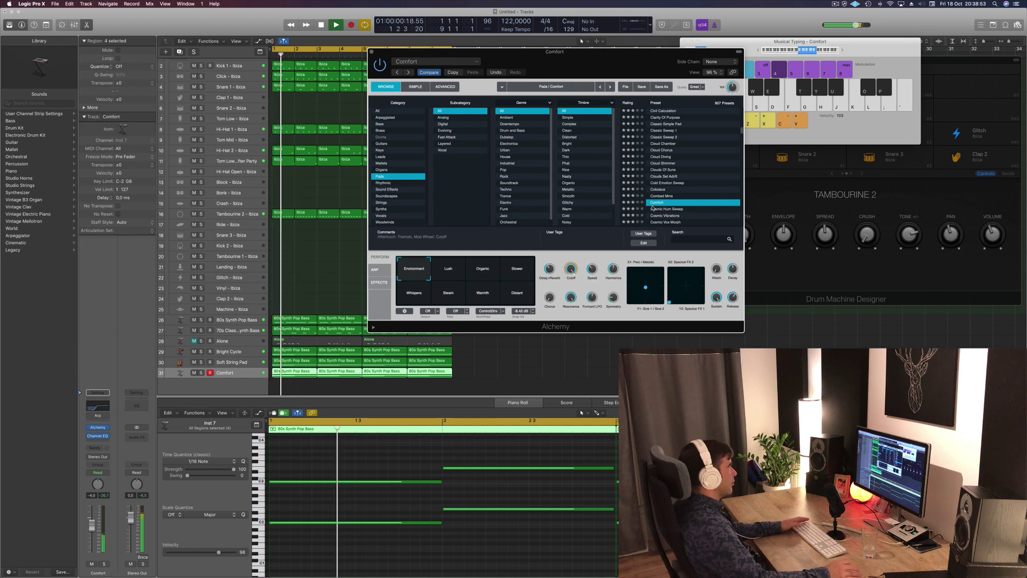
scroll(682, 184, down, 1)
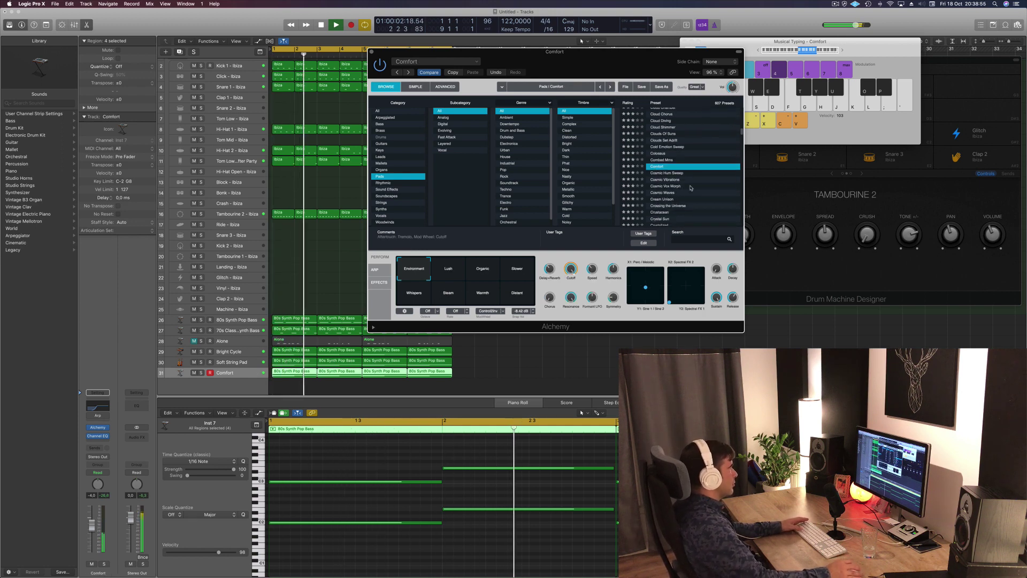
click(671, 193)
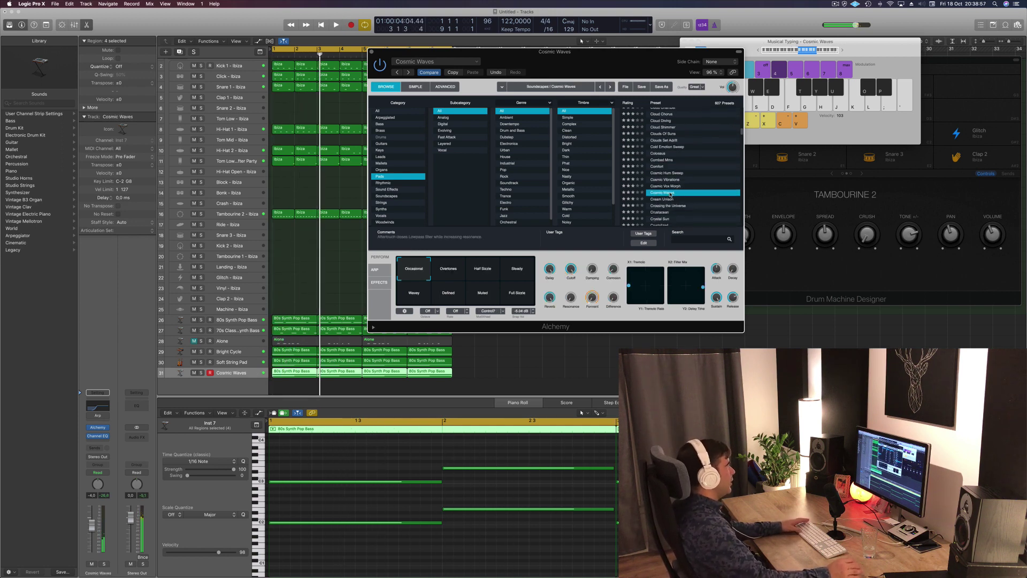
Step: Load the Crystalized preset in Alchemy and lower the track's volume to about -10 dB
scroll(691, 187, down, 2)
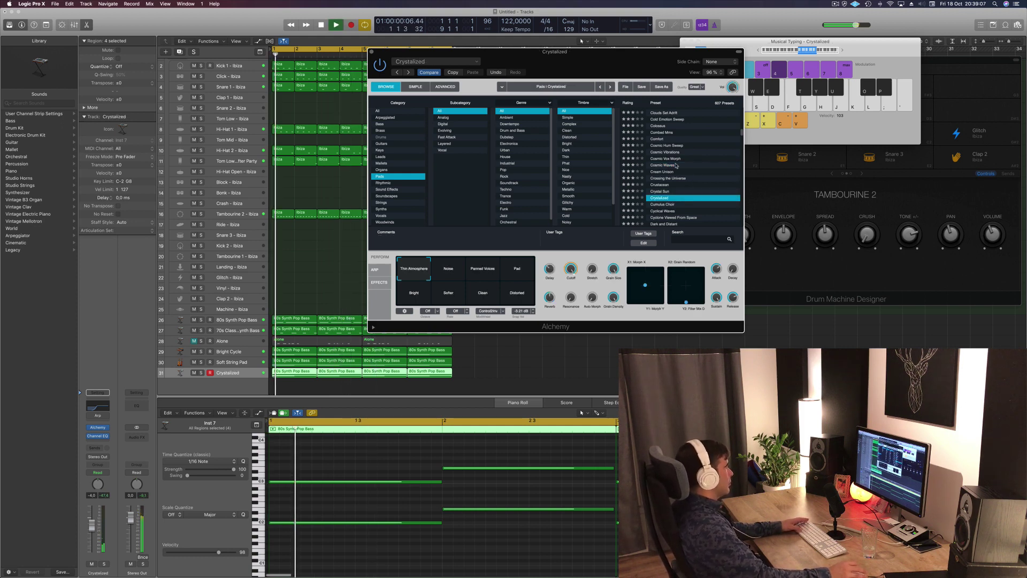
scroll(653, 150, down, 4)
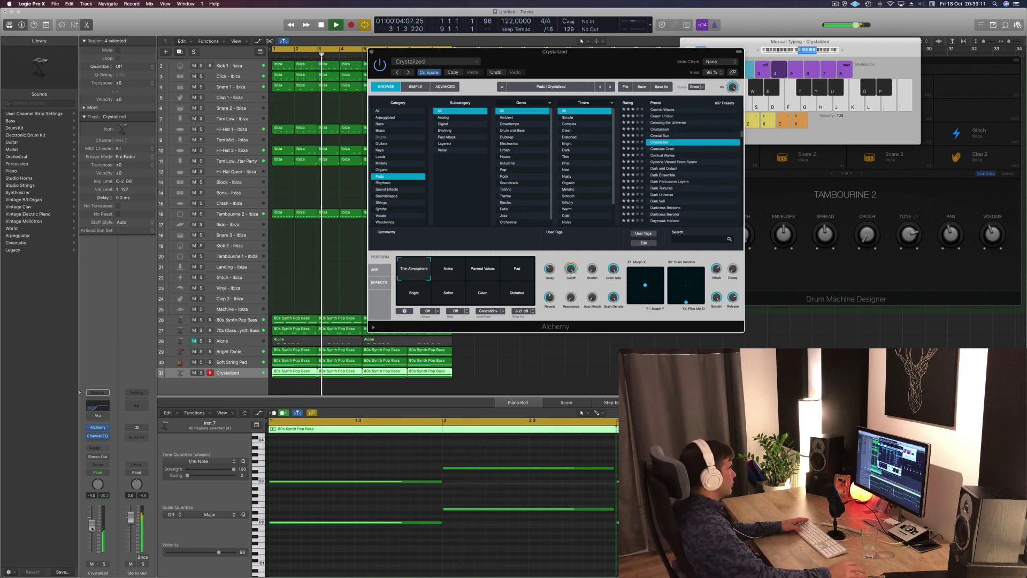
drag(91, 528, 95, 538)
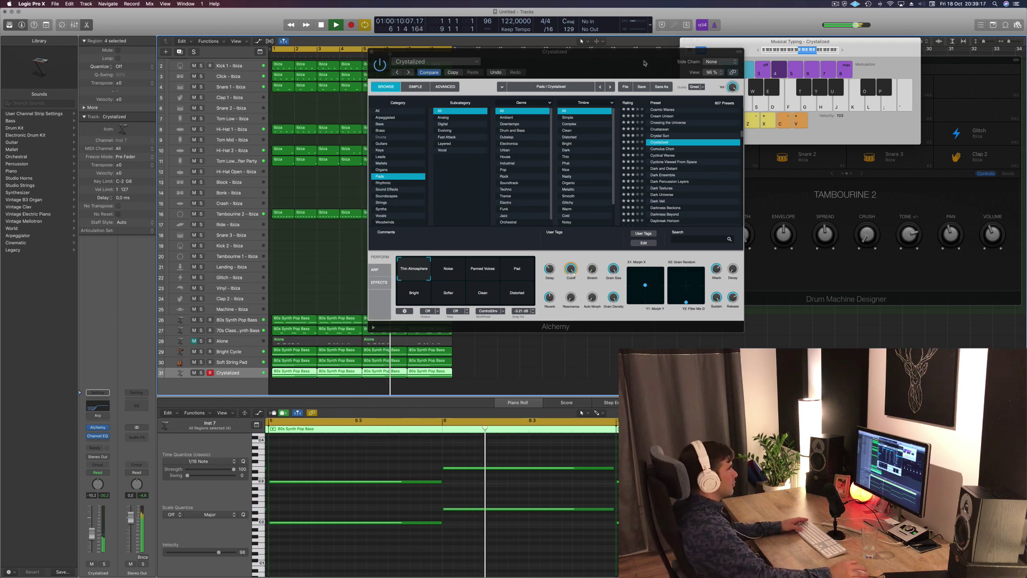
drag(645, 63, 614, 92)
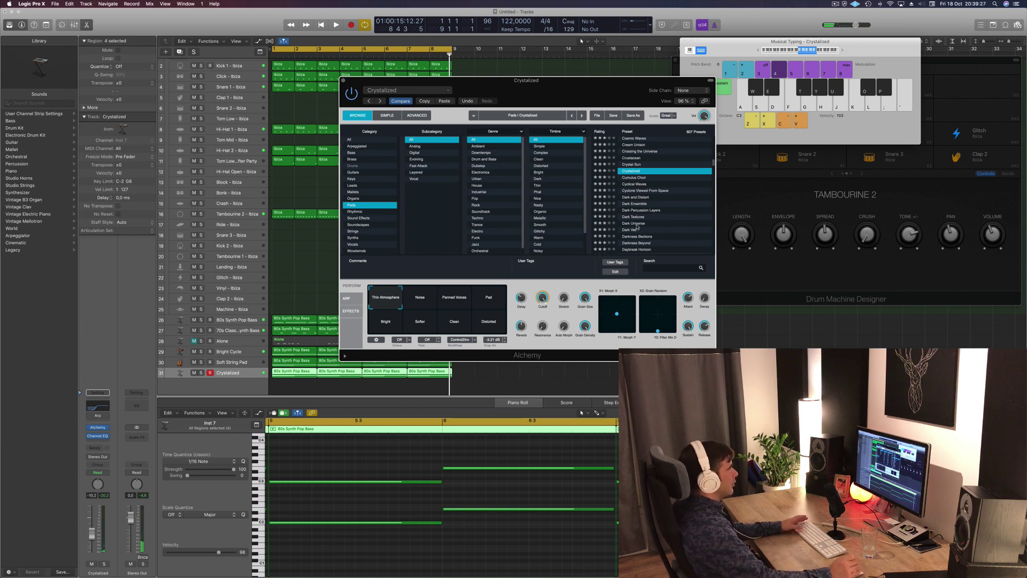
Step: Load Alchemy's Dark Universe preset, play it with the loop, and lower the track's volume to about -11.8 dB
click(651, 223)
key(space)
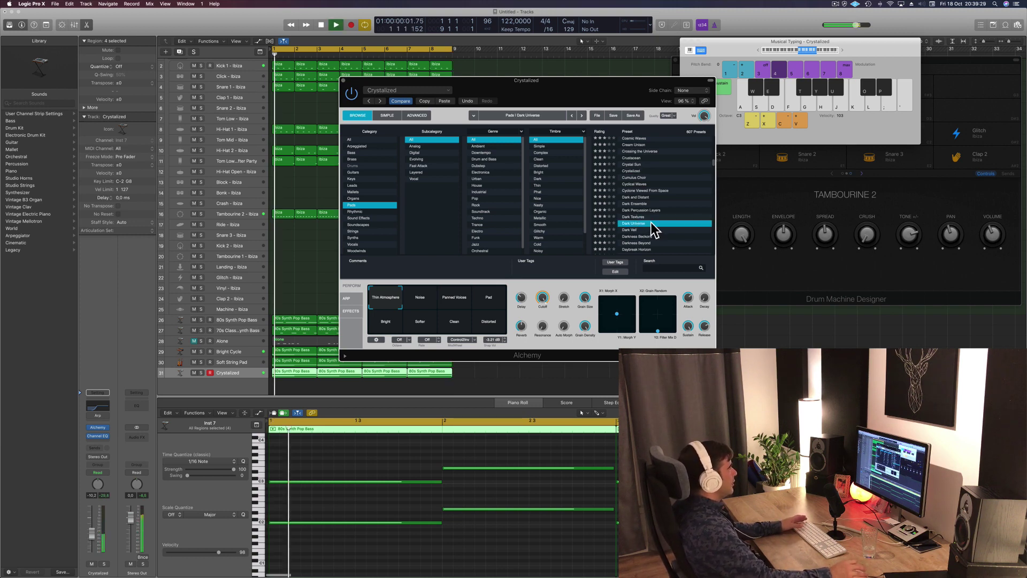
drag(611, 91, 714, 85)
key(space)
key(space)
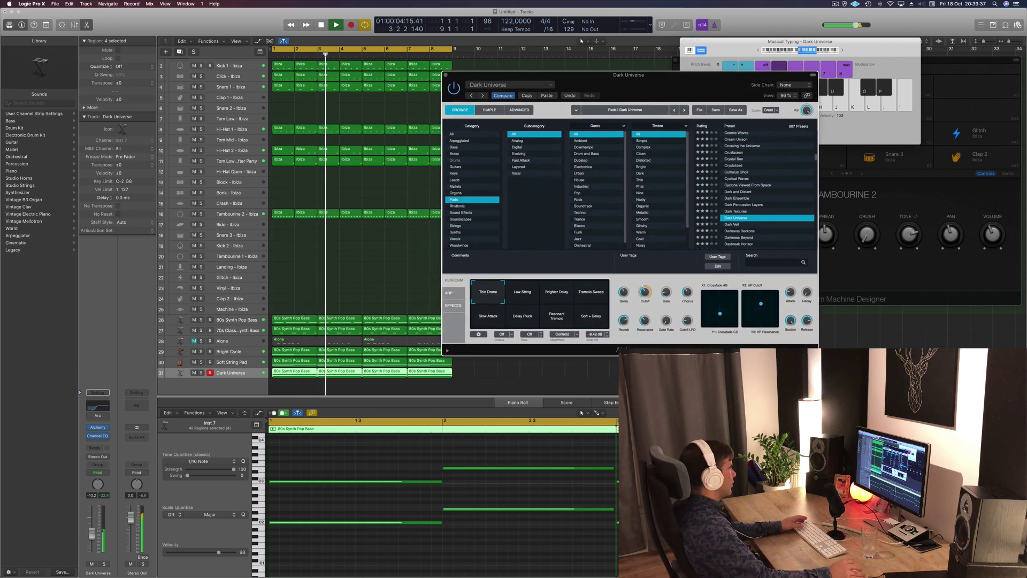
drag(93, 536, 93, 536)
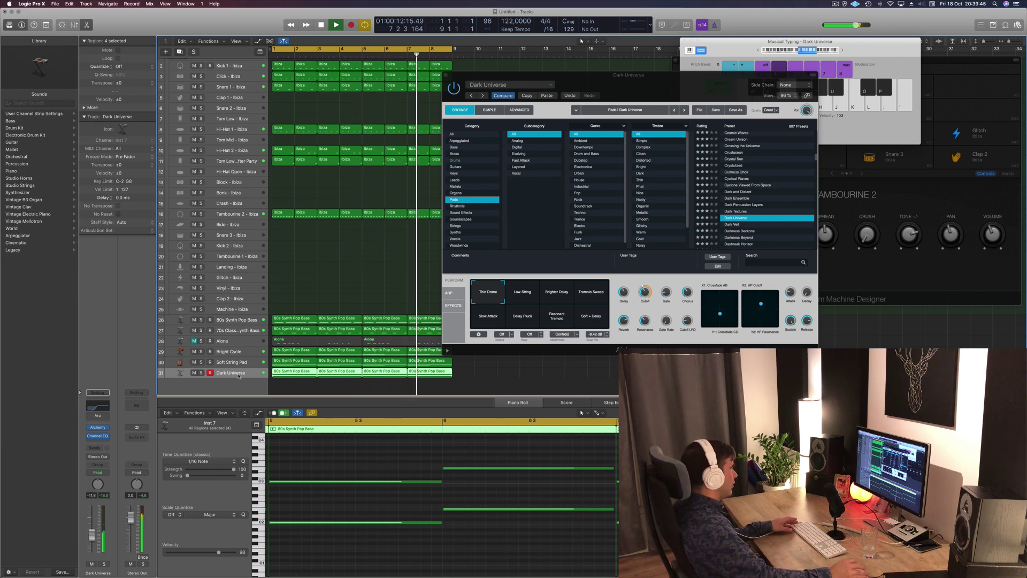
Step: Transpose all notes in the Dark Universe track's four regions up one octave and restart the loop
click(365, 545)
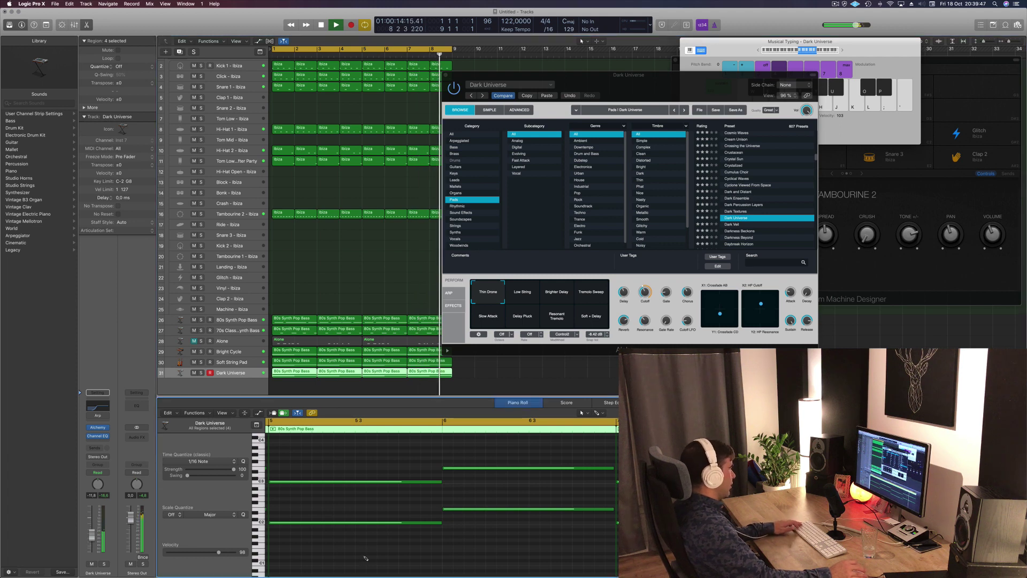
key(super+a)
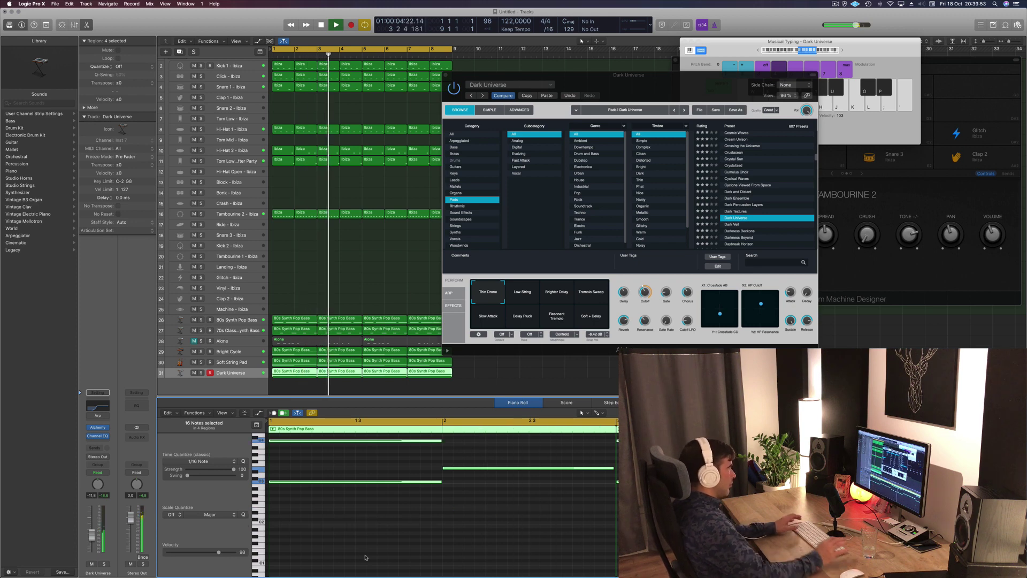
key(Return)
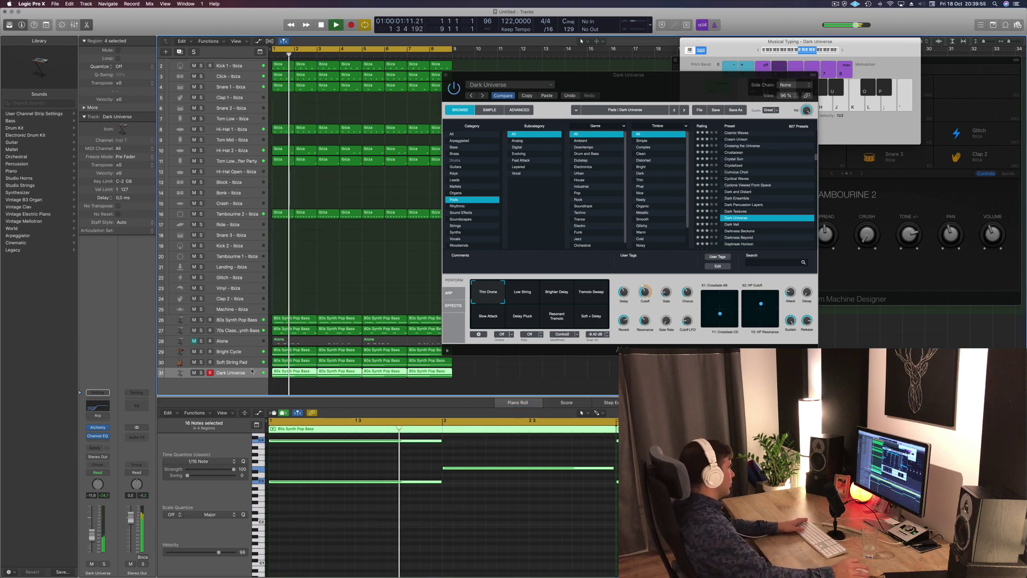
Step: Solo the Dark Universe track briefly to hear the transposed pad, and play the full mix again
click(103, 565)
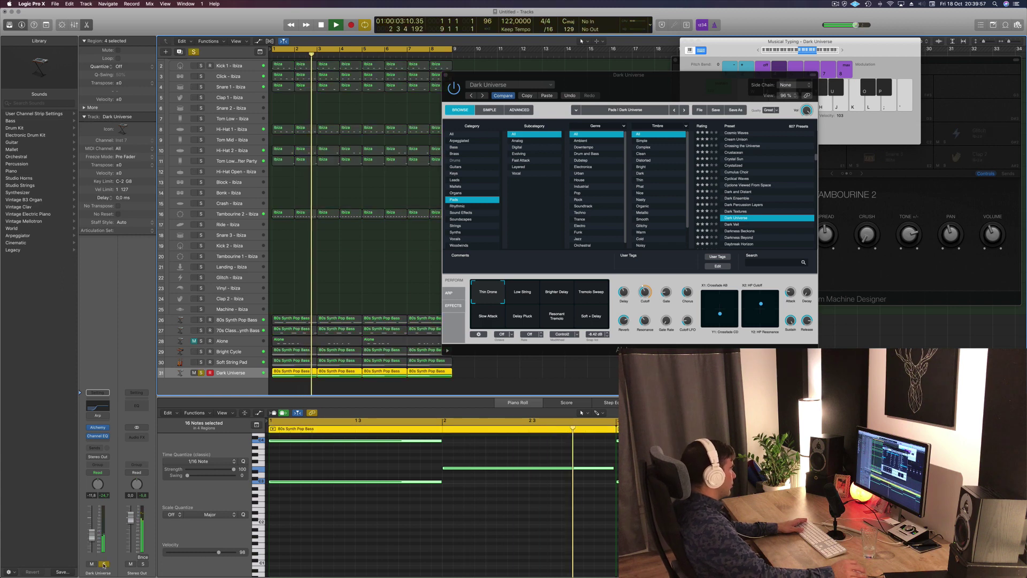
key(space)
key(s)
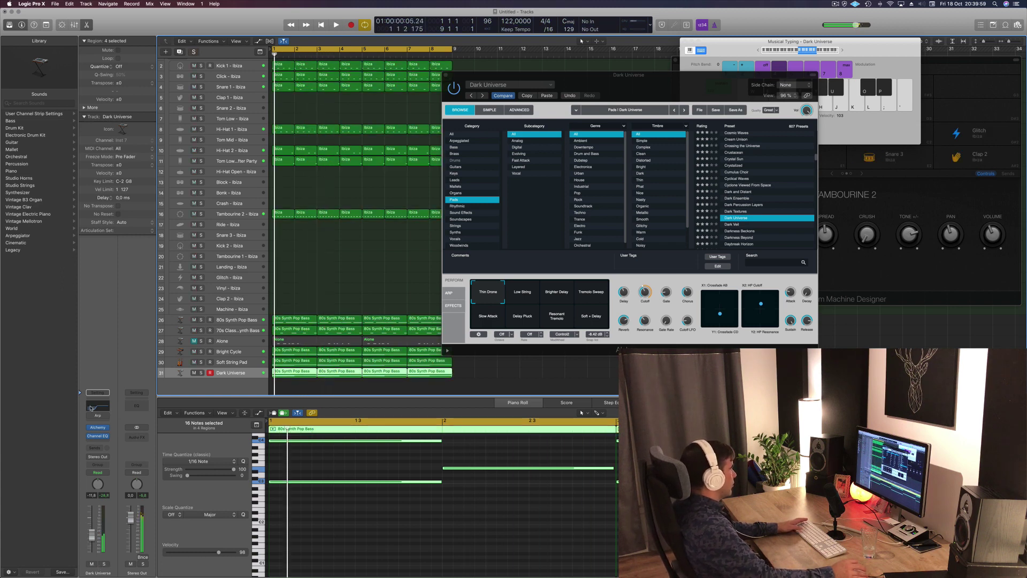
key(space)
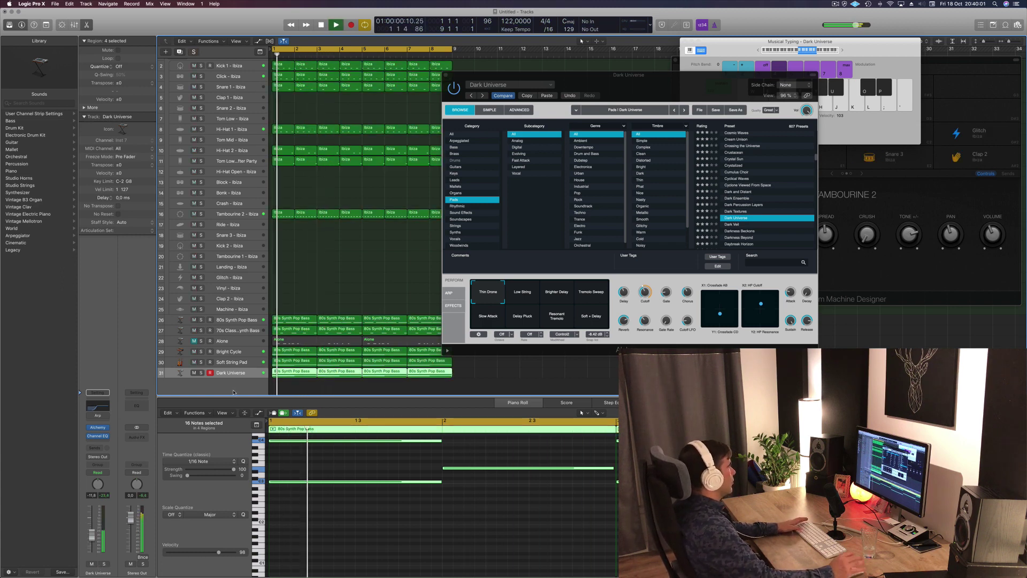
Step: Audition Alchemy's Deca Swirls and Deep Space Sweep pad presets over the loop
scroll(781, 185, down, 3)
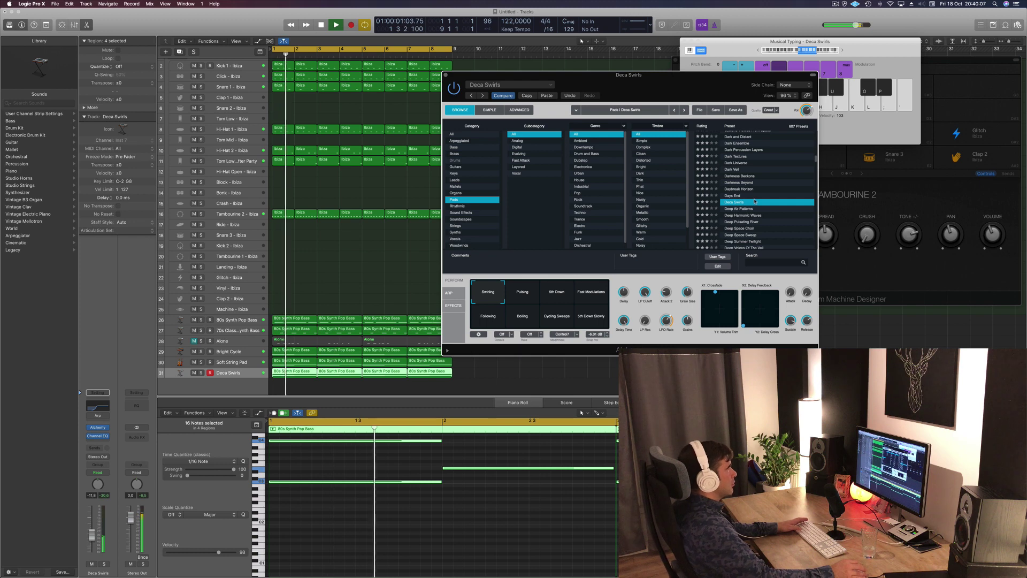
scroll(752, 202, down, 2)
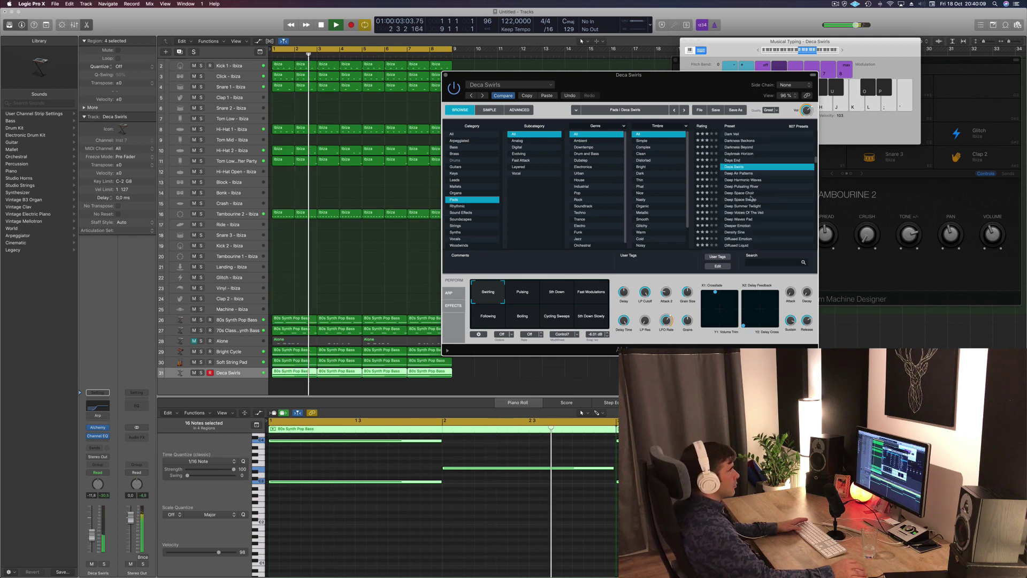
click(746, 200)
key(space)
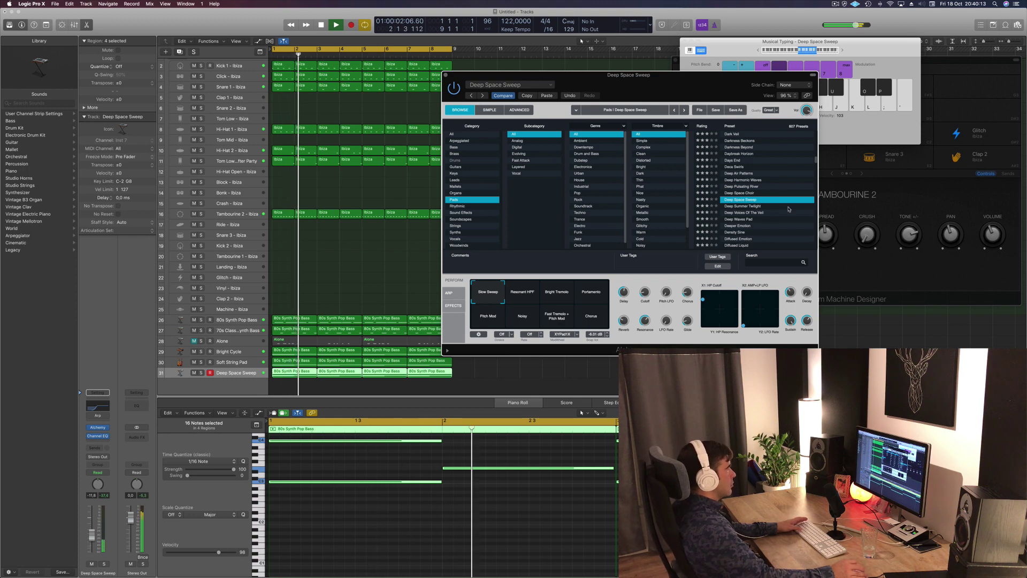
Step: Try the Deep Voices Of The Veil preset over the loop and lower the track's volume to about -14.4 dB
click(755, 212)
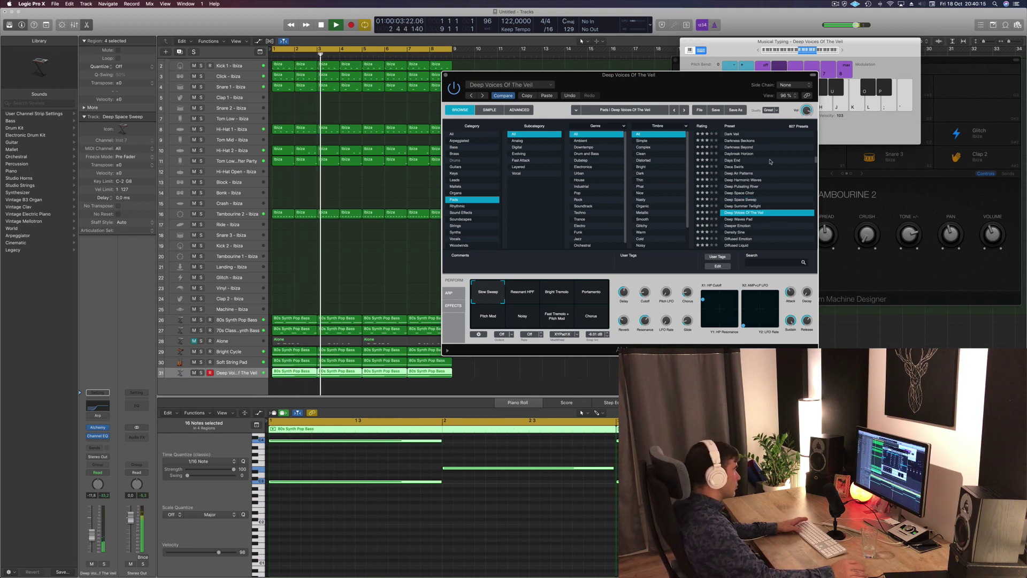
key(space)
key(space)
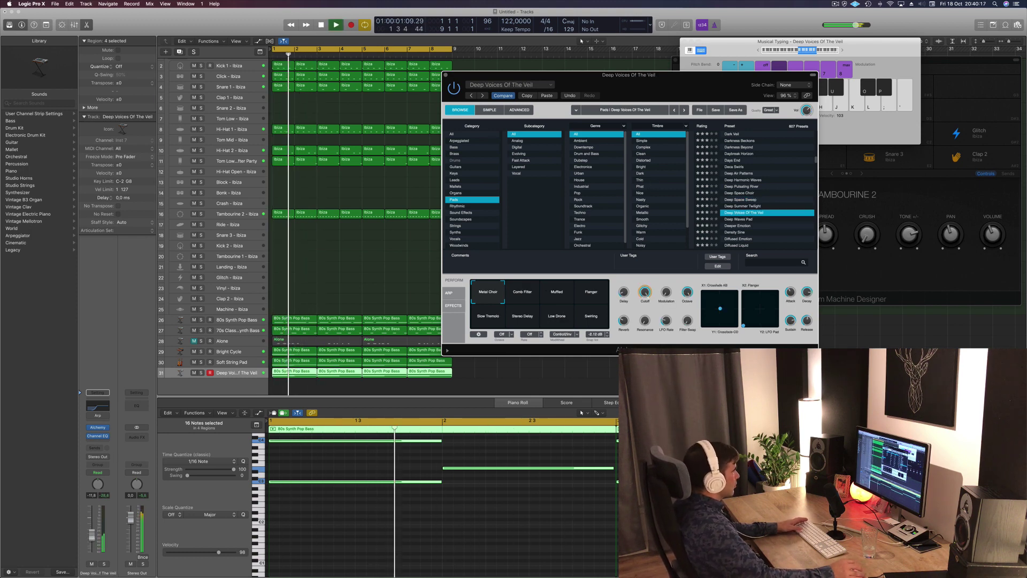
scroll(750, 207, down, 1)
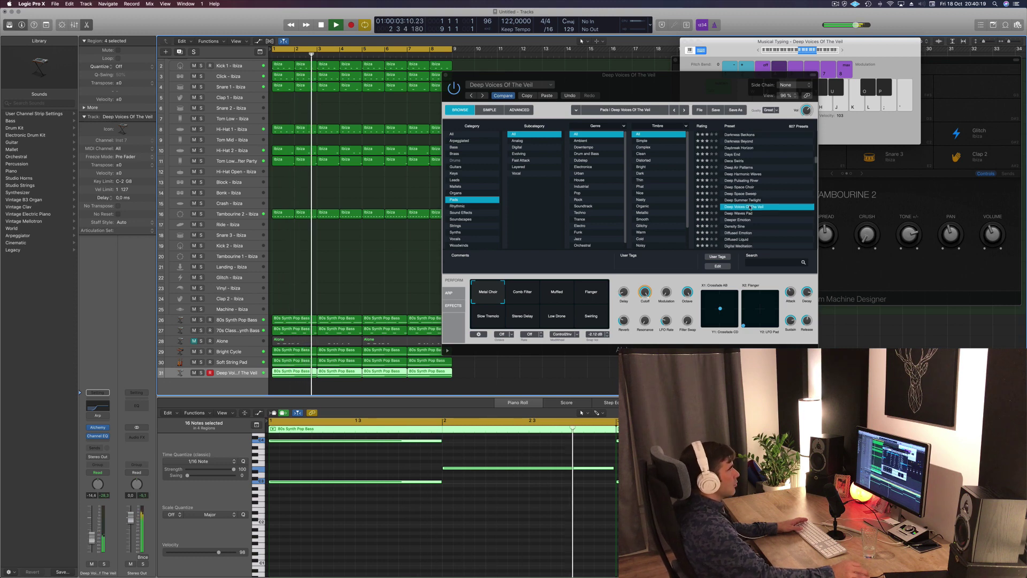
Step: Audition Alchemy's Diffused Emotion and Dream Voice presets with the loop restarted from the beginning
scroll(750, 207, down, 1)
click(744, 219)
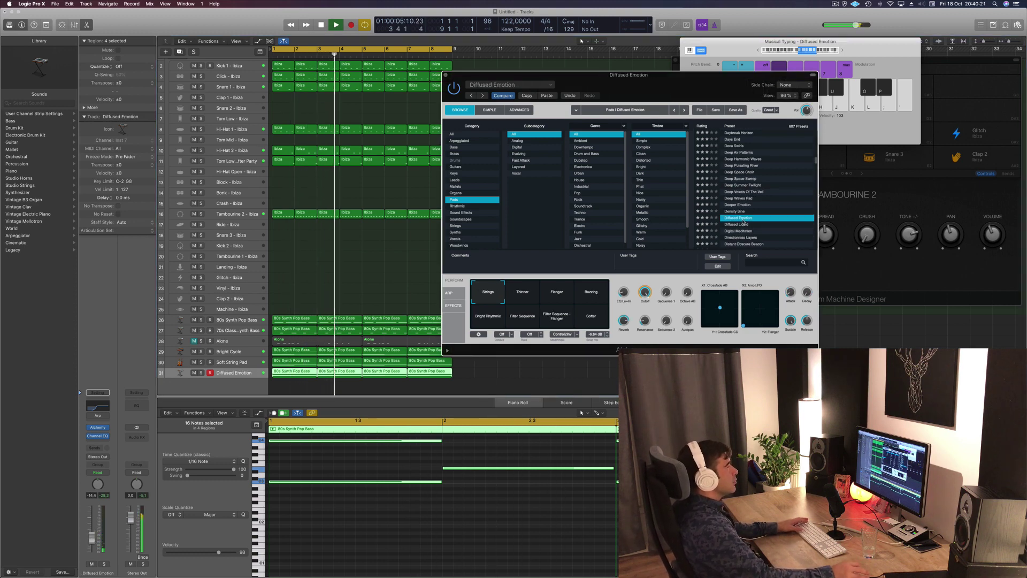
key(space)
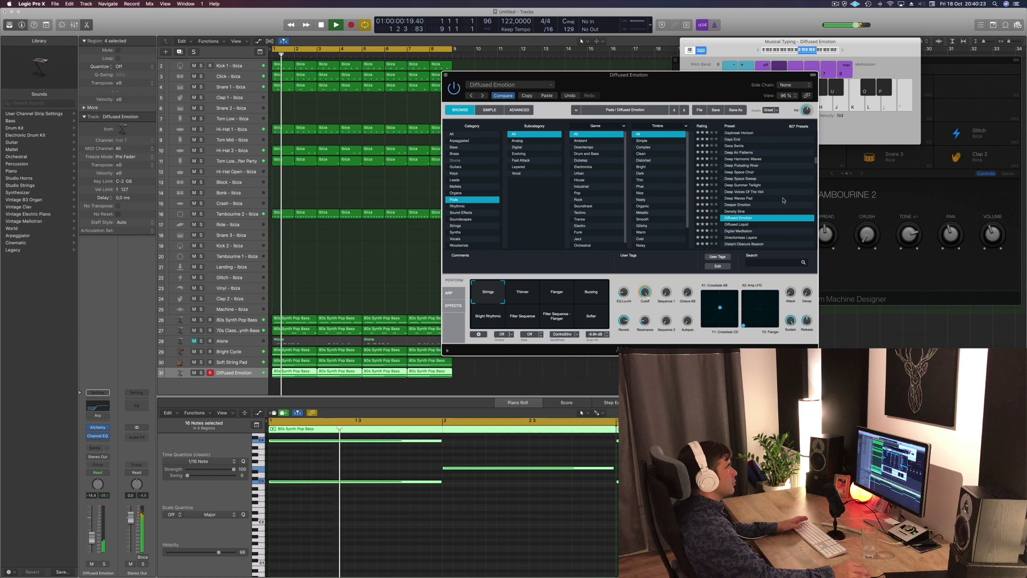
scroll(760, 208, down, 3)
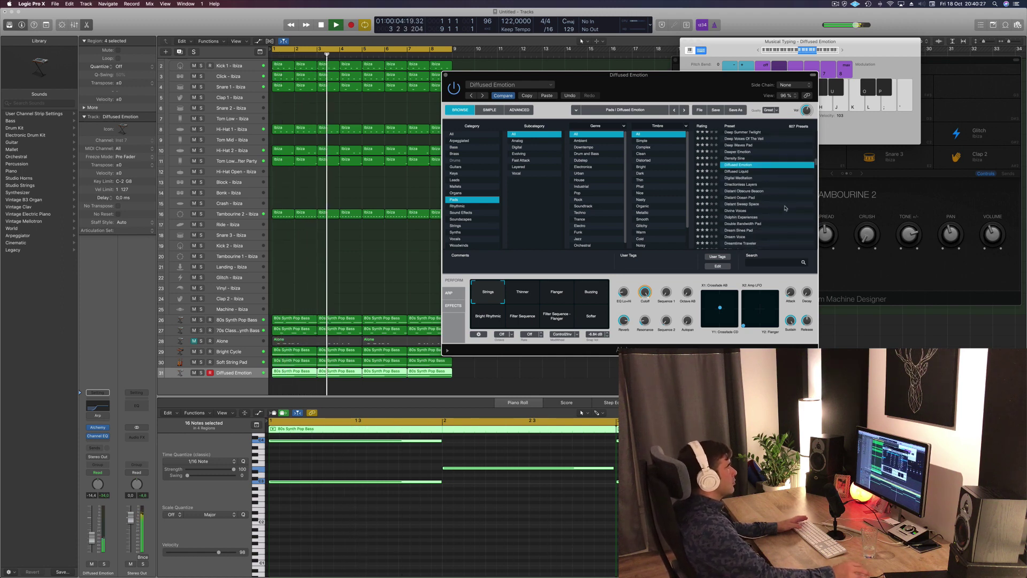
scroll(786, 208, down, 1)
click(773, 228)
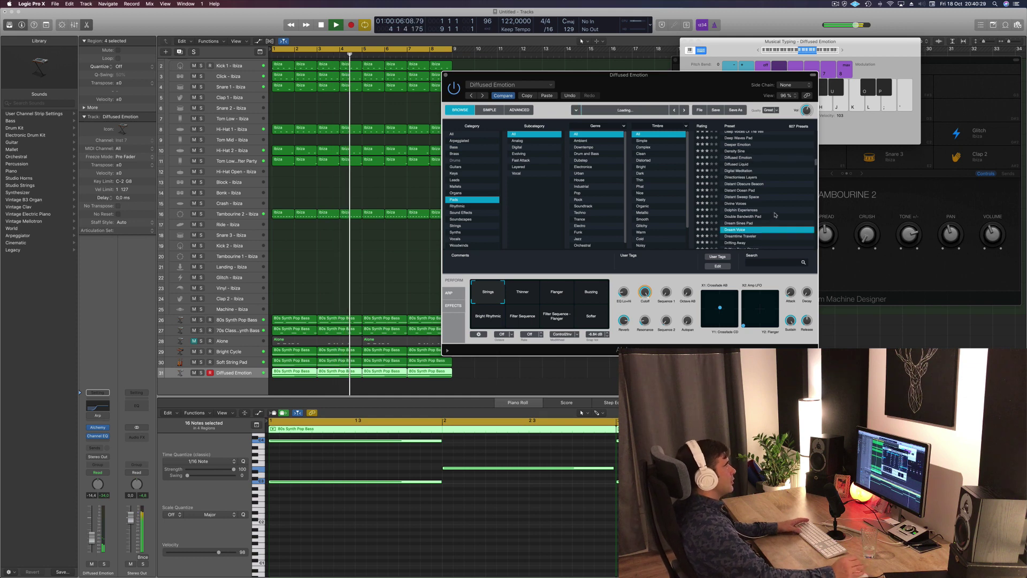
key(space)
key(space)
Step: Audition Alchemy's Dulcimer Wash, Ebb and Flow, and Emotional Drift presets over the loop
scroll(775, 208, down, 5)
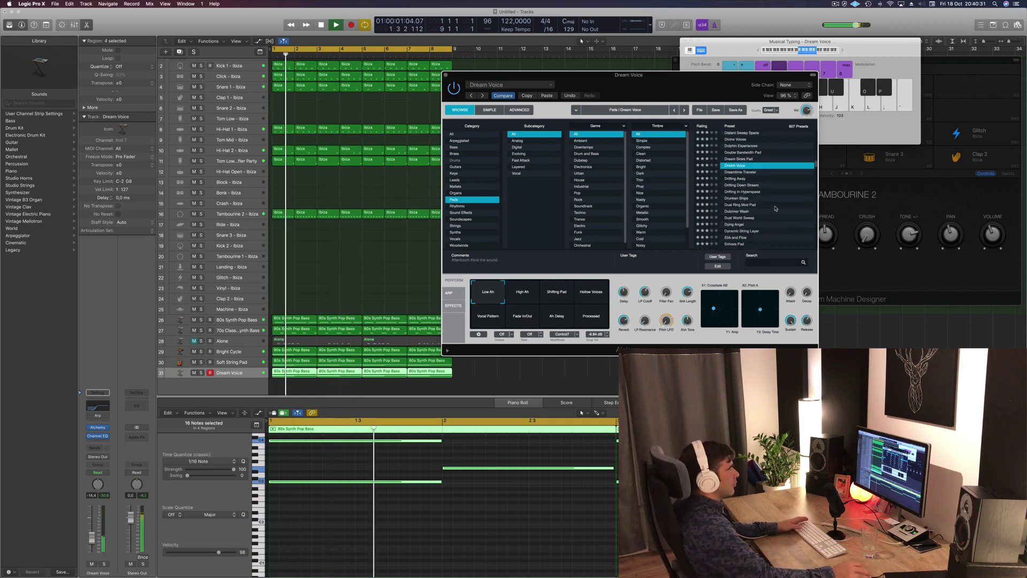
click(776, 212)
key(space)
key(space)
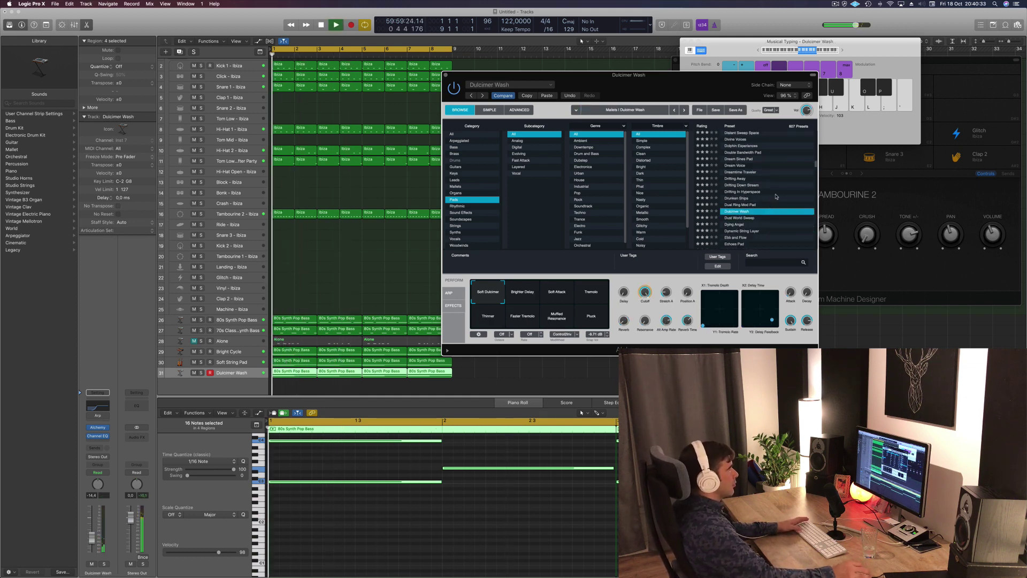
scroll(755, 190, down, 3)
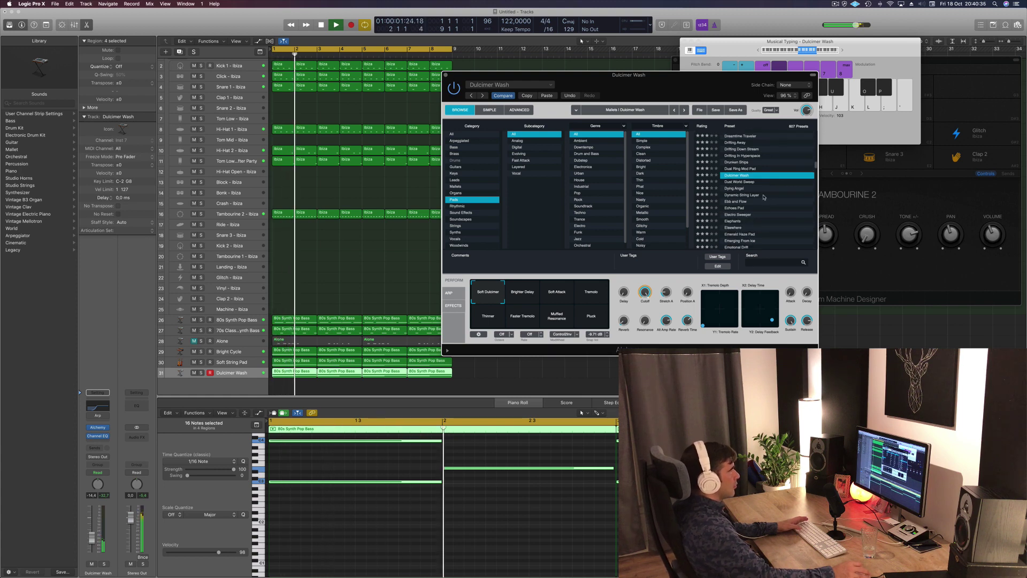
scroll(735, 185, down, 1)
click(737, 188)
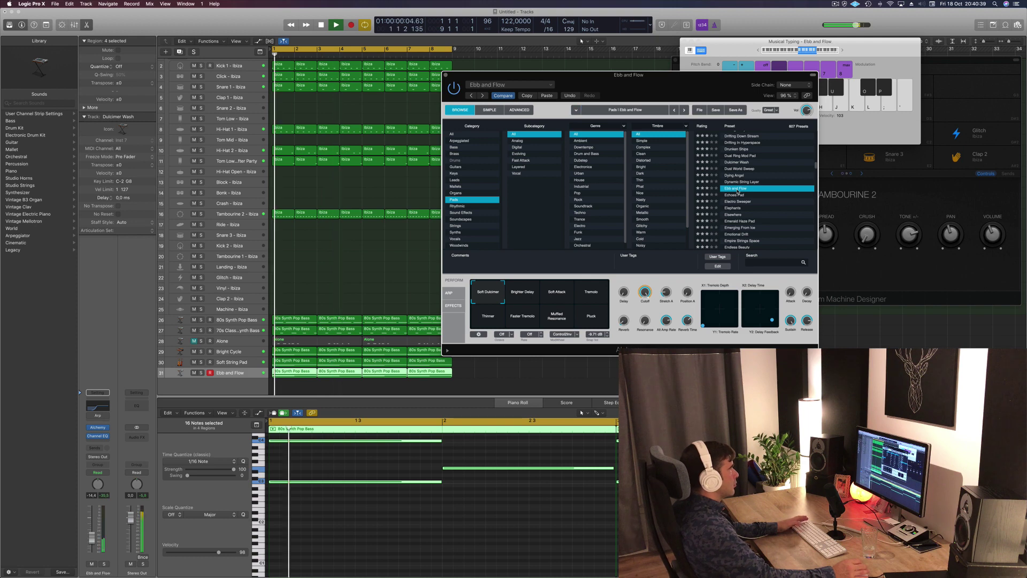
scroll(735, 198, down, 4)
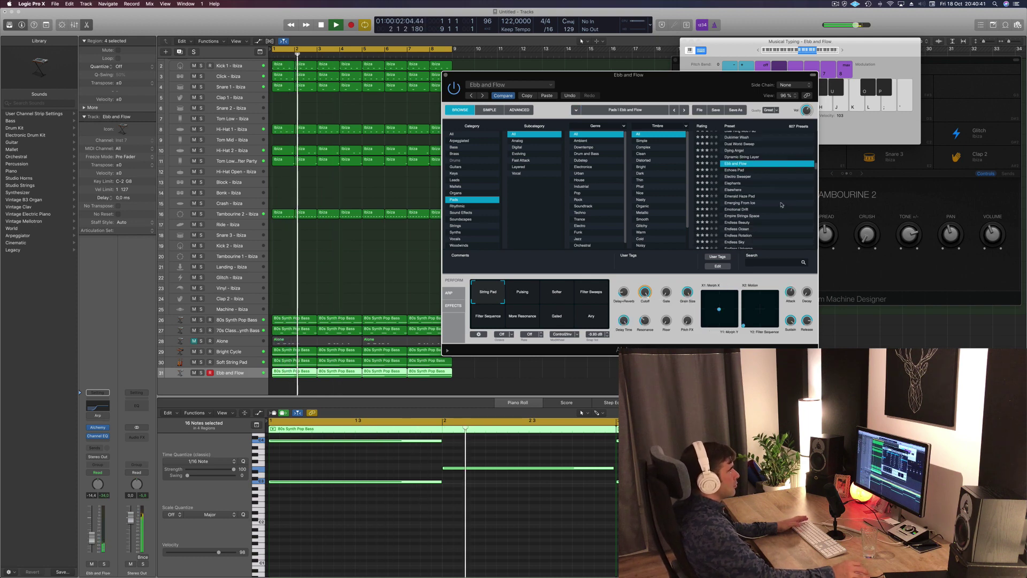
click(732, 209)
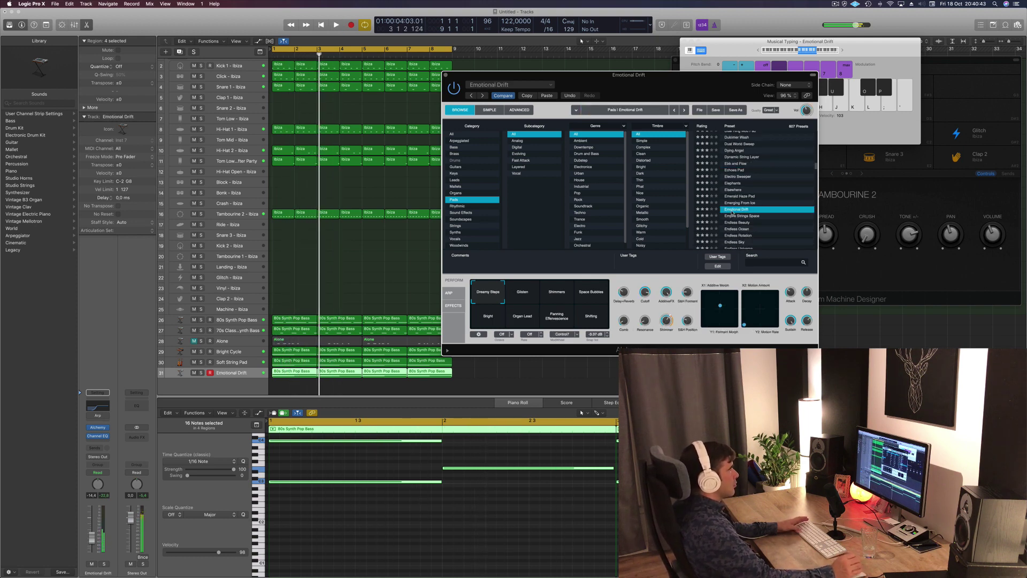
Step: Load the Endless Rotation preset, close Alchemy, raise the track's volume to about -11.6 dB, and deselect its regions
scroll(733, 211, down, 4)
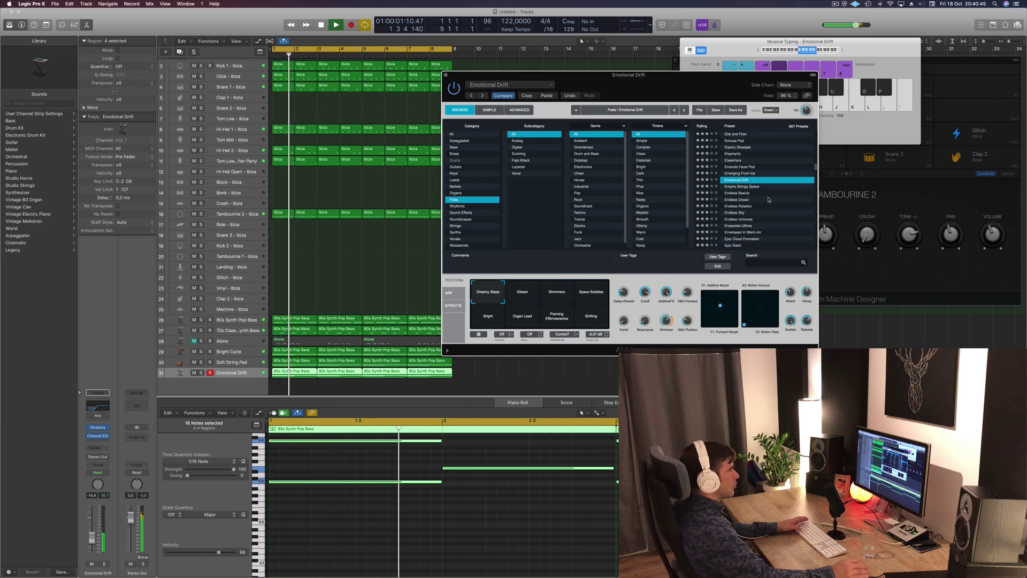
click(742, 207)
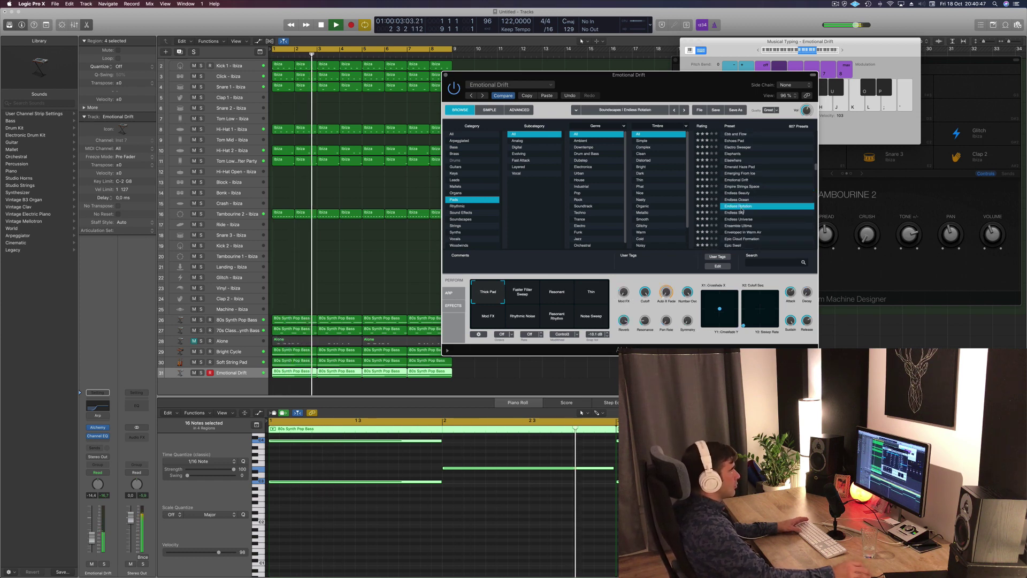
key(space)
key(space)
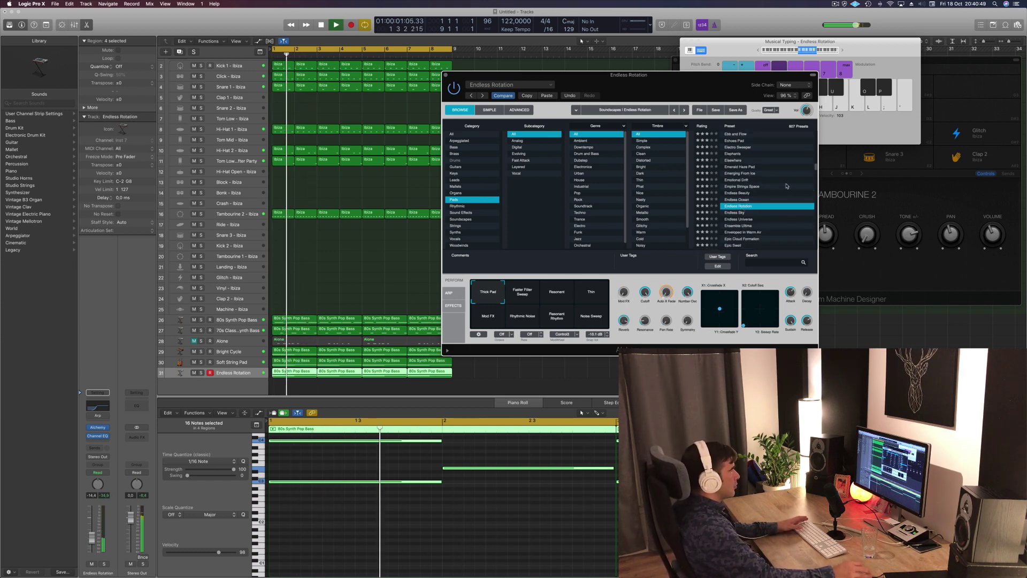
drag(690, 75, 763, 78)
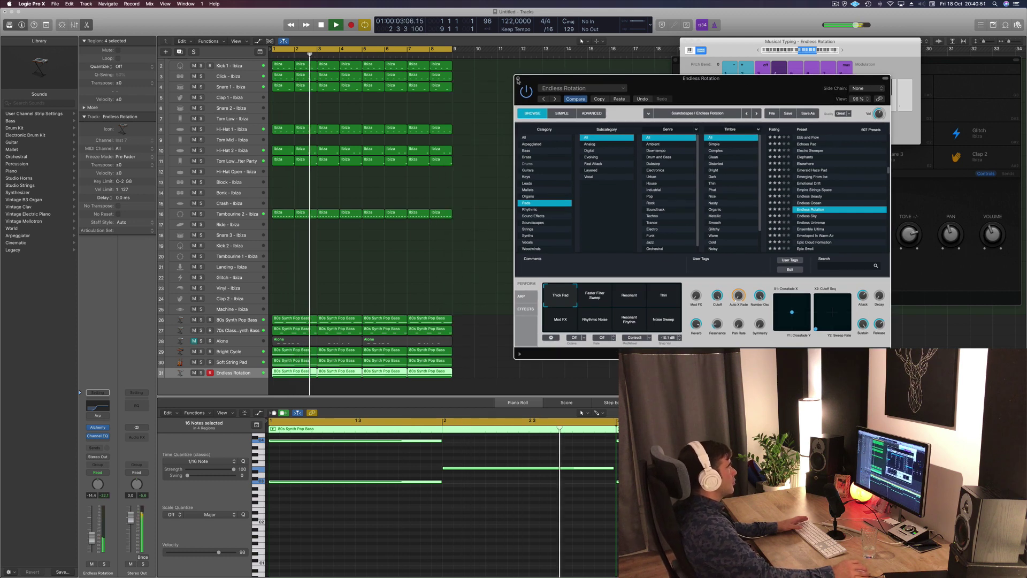
click(519, 78)
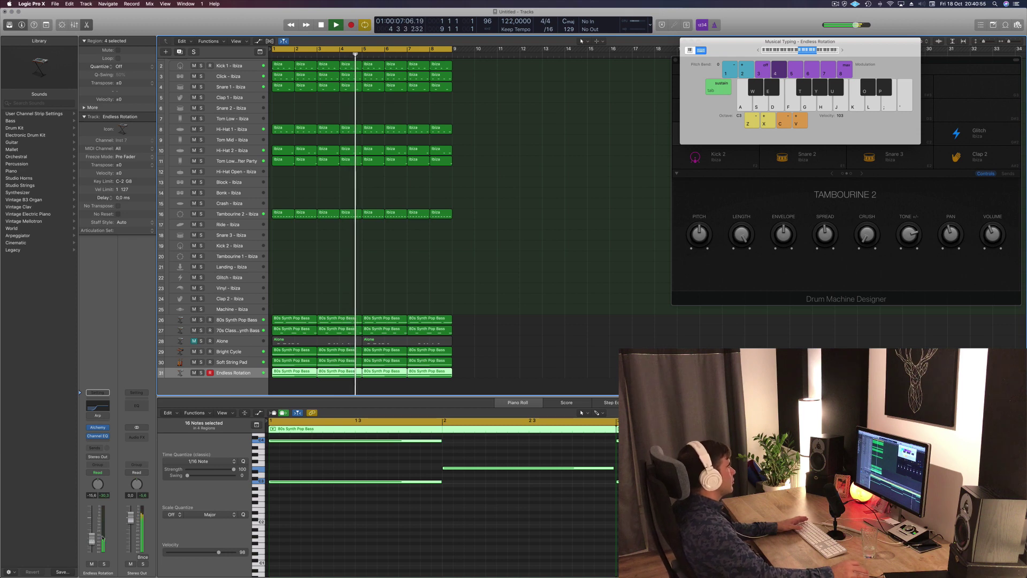
click(465, 307)
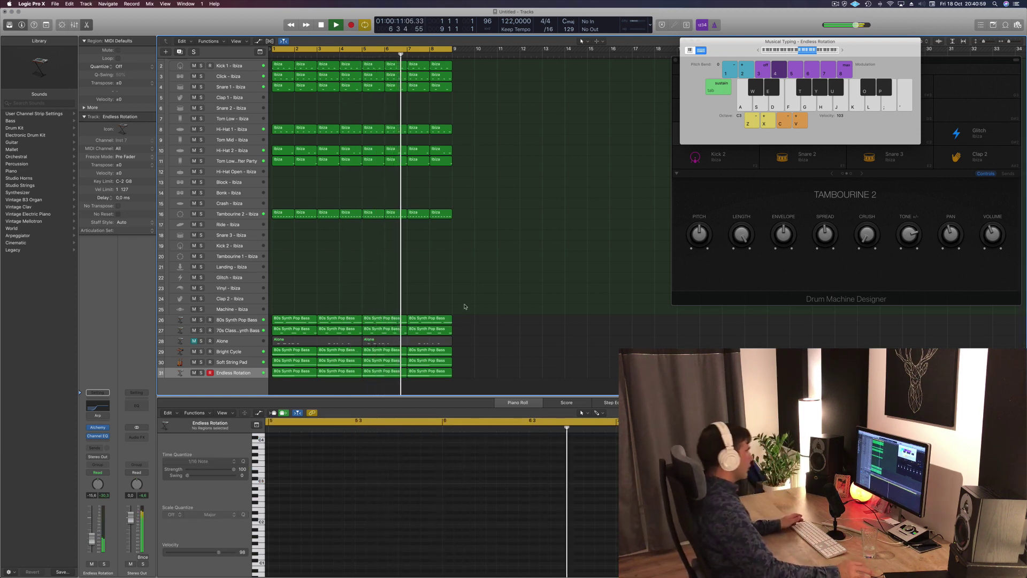
Step: Reposition the Musical Typing and Drum Machine Designer windows away from the looped regions
drag(750, 45, 842, 51)
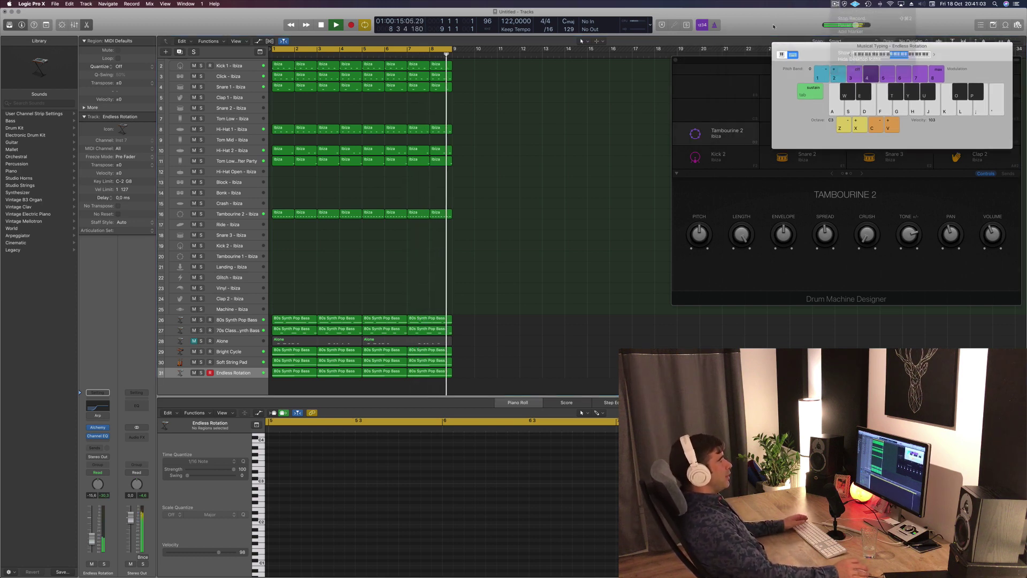
drag(810, 52, 828, 42)
click(739, 65)
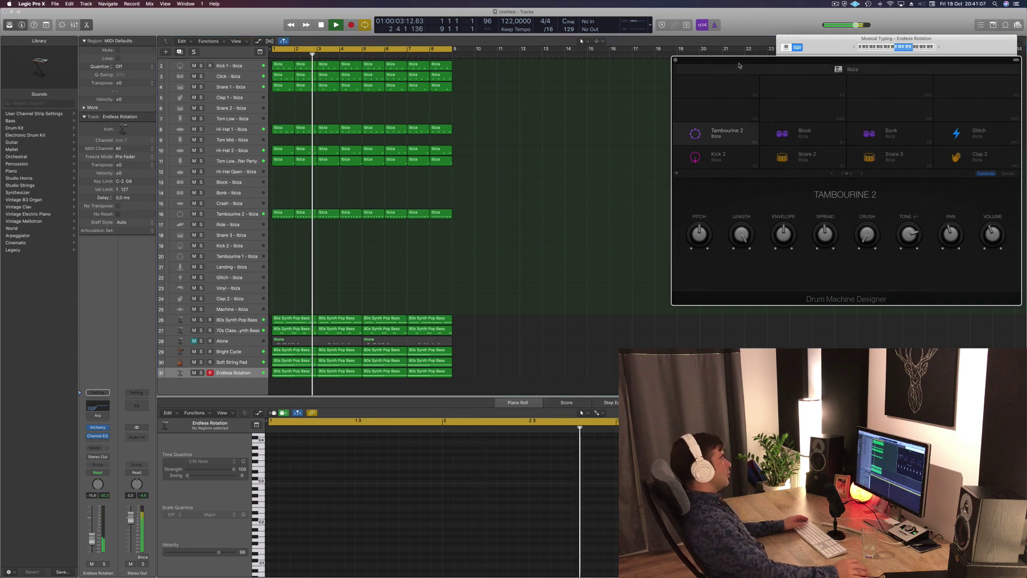
click(832, 173)
drag(785, 63, 762, 58)
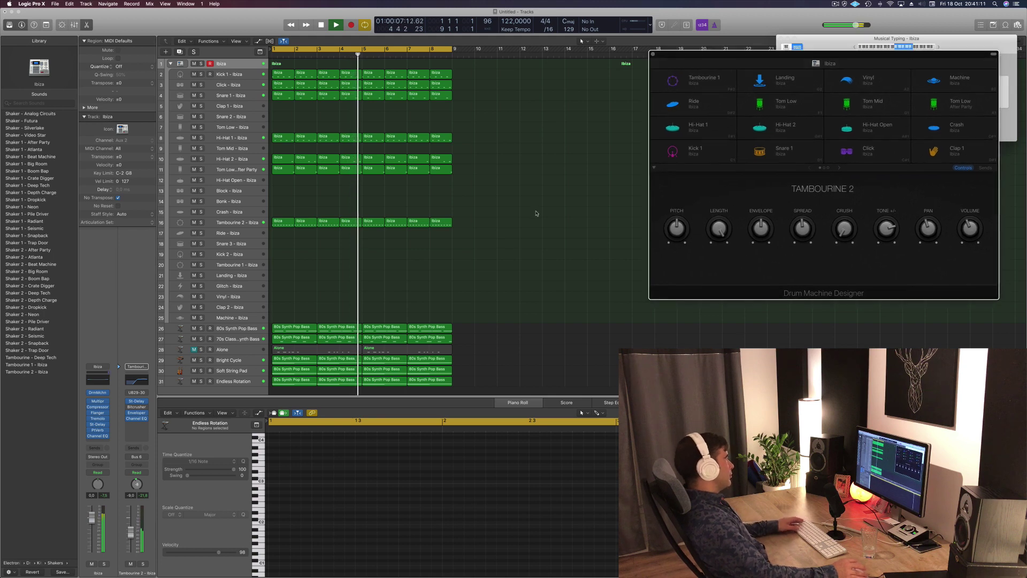
click(474, 260)
ctrl+alt+click(474, 259)
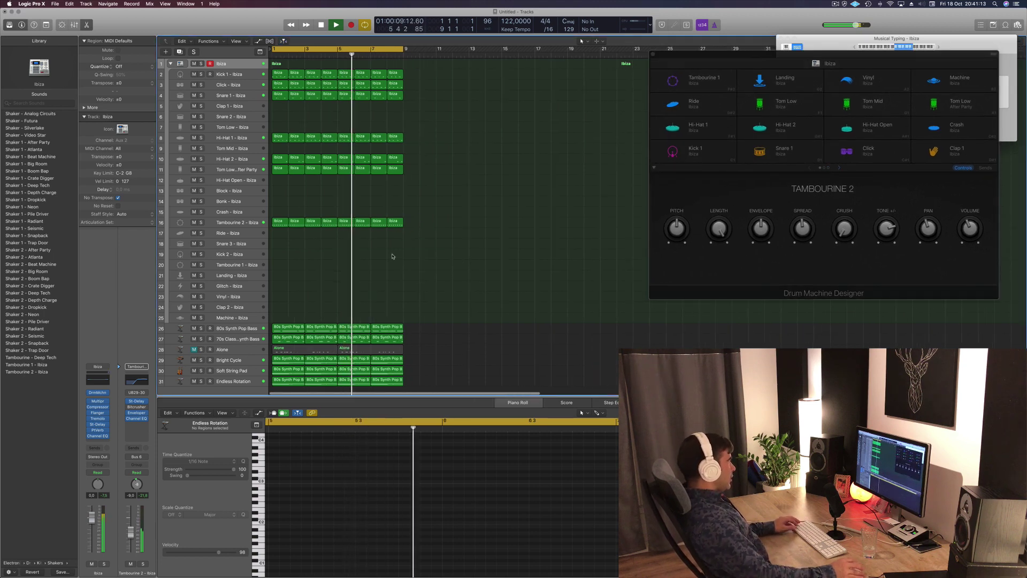
Step: Deselect the Endless Rotation track's regions and close the Drum Machine Designer window
ctrl+alt+click(483, 266)
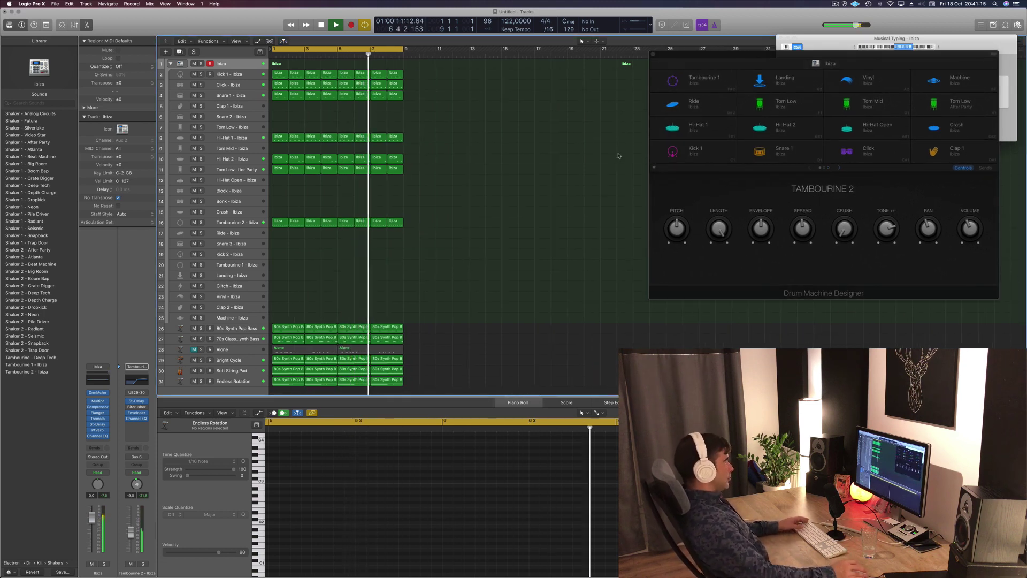
drag(780, 59, 785, 58)
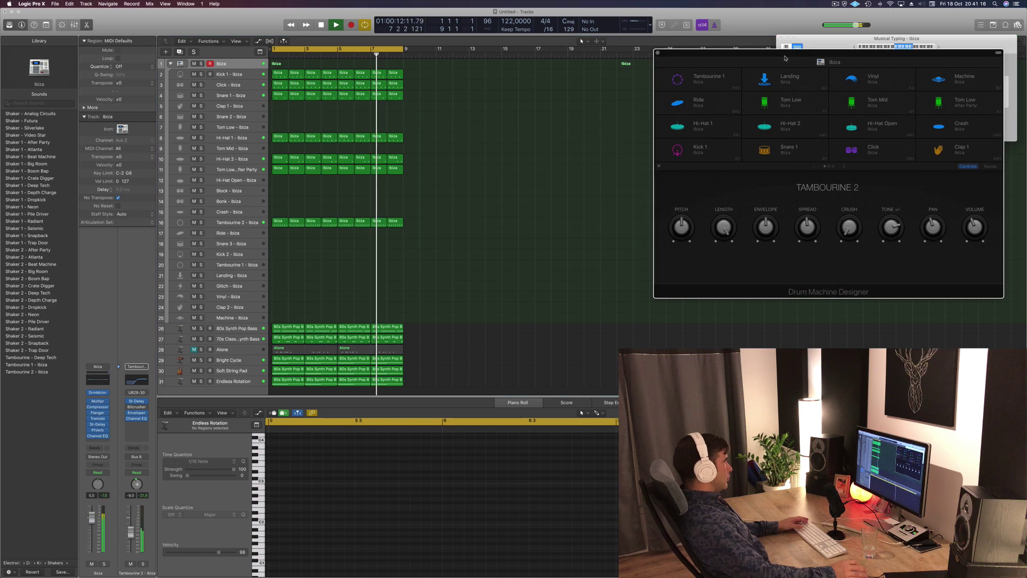
click(256, 382)
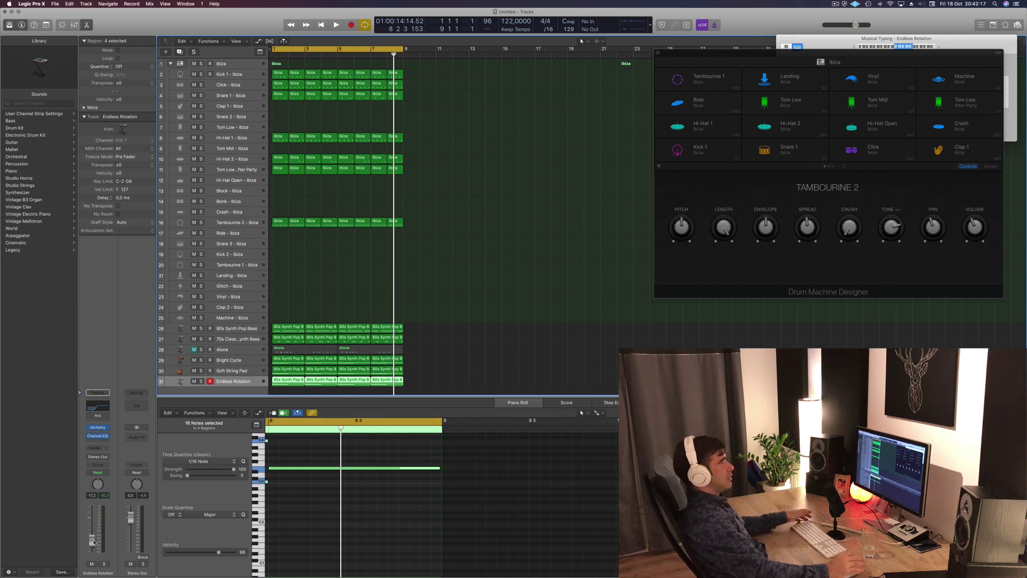
click(526, 239)
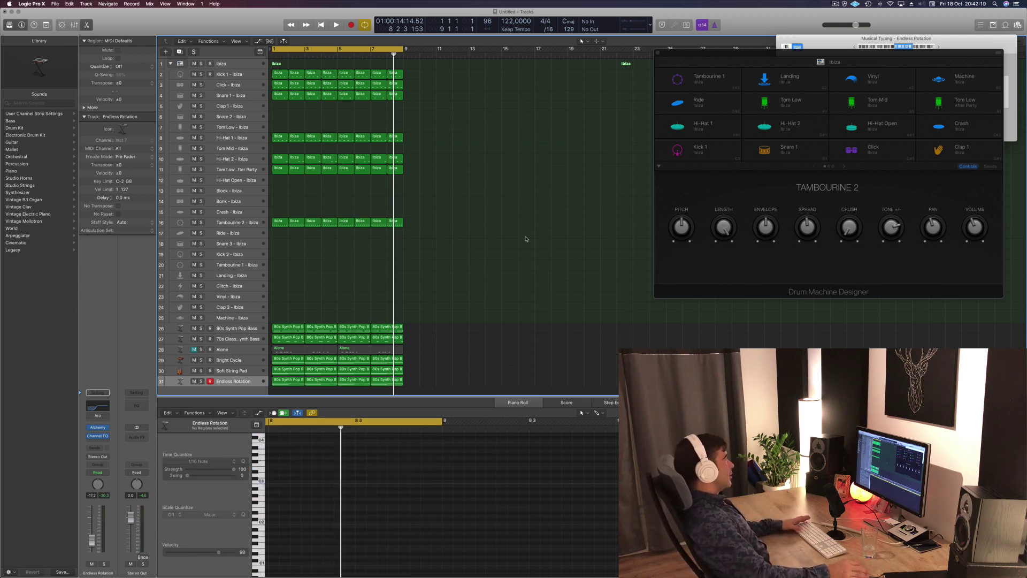
drag(778, 53, 780, 53)
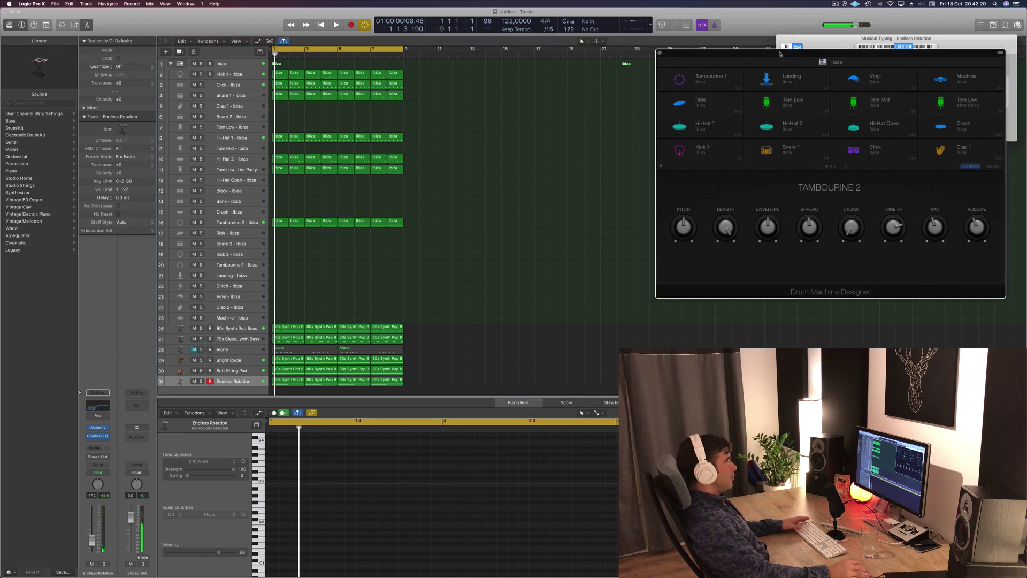
click(661, 55)
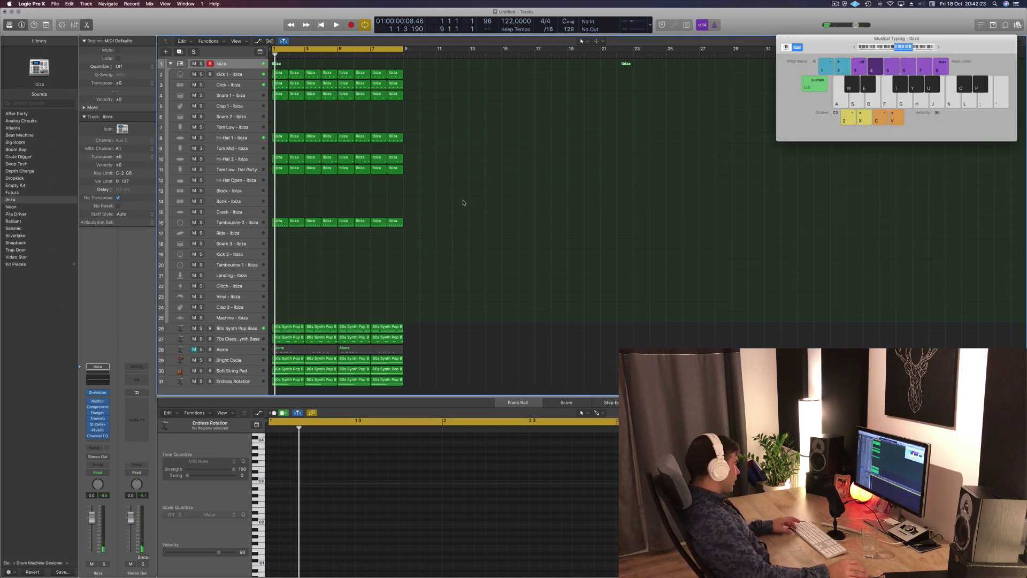
Step: Select all regions and duplicate the arrangement twice, first to bar 9 and again to bar 17, filling the timeline up to bar 33
key(super+a)
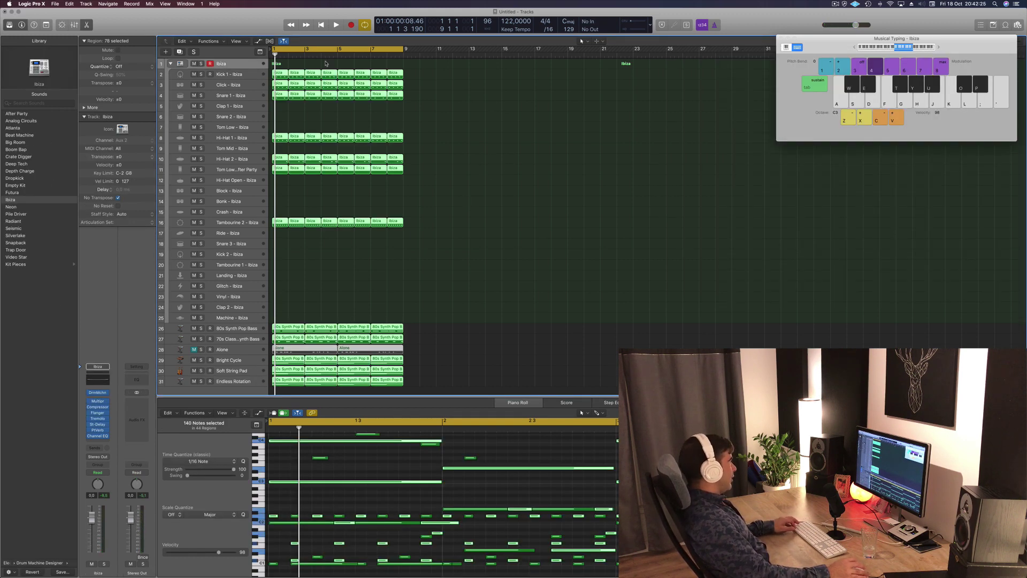
alt+drag(293, 74, 413, 79)
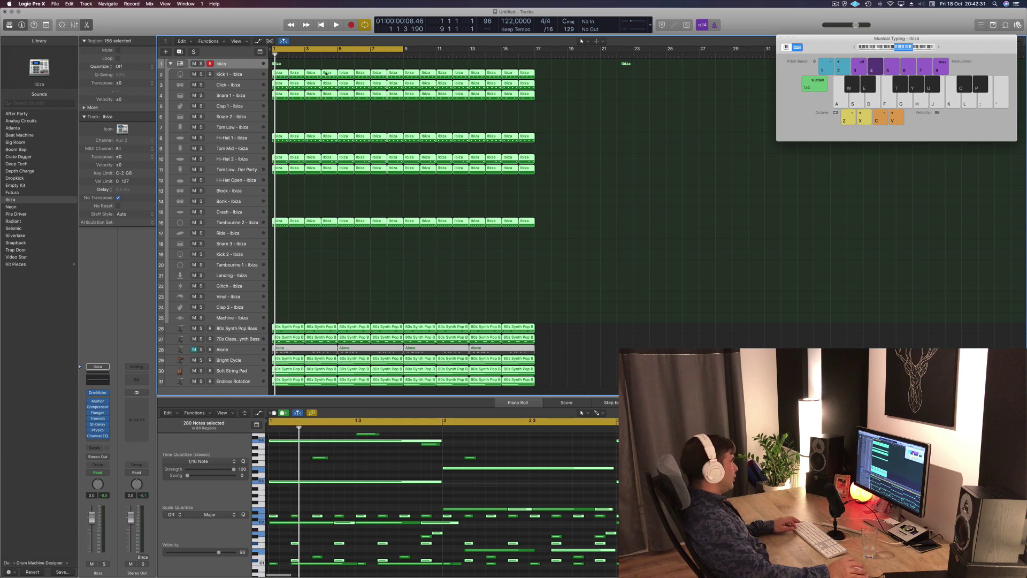
alt+drag(437, 82, 544, 83)
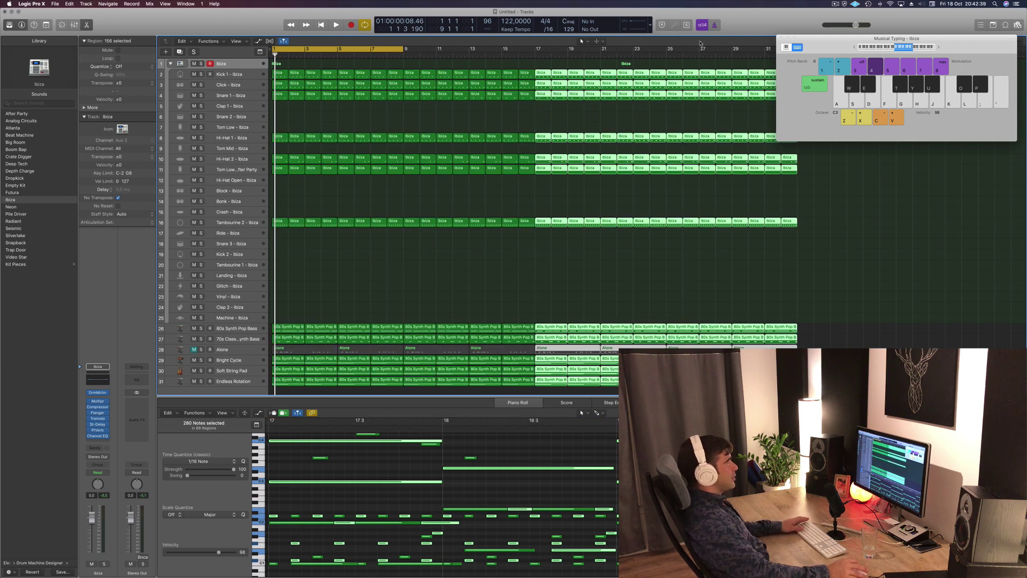
Step: Move the Musical Typing window off the ruler, extend the cycle range to bar 33, and deselect all regions
drag(815, 44, 806, 198)
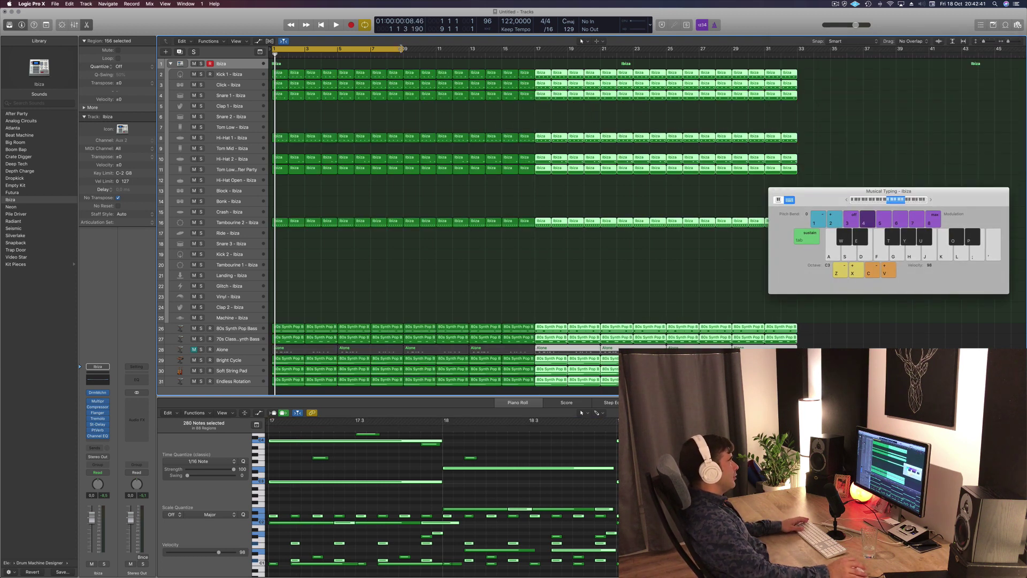
drag(402, 49, 797, 45)
drag(834, 194, 822, 192)
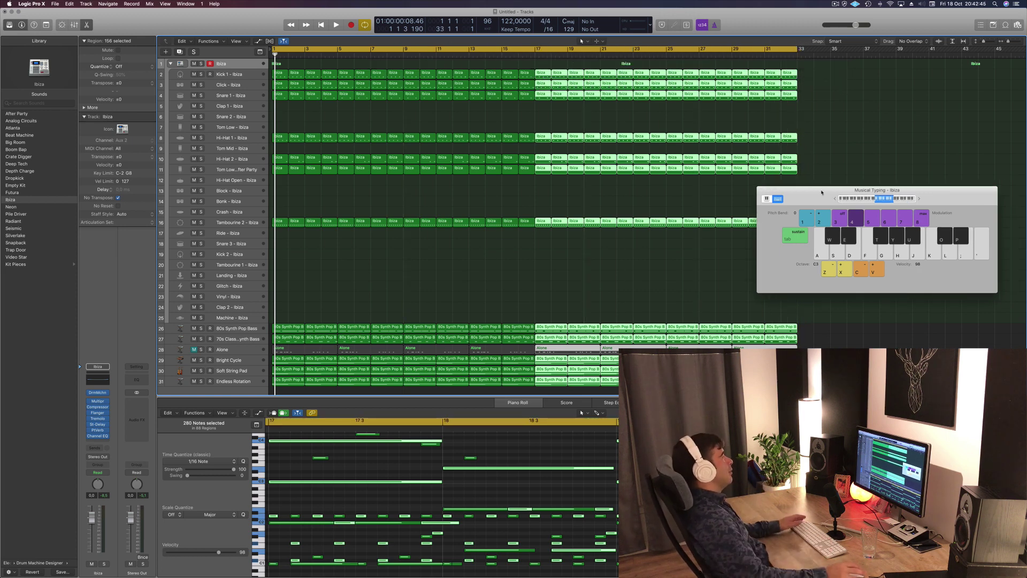
click(538, 252)
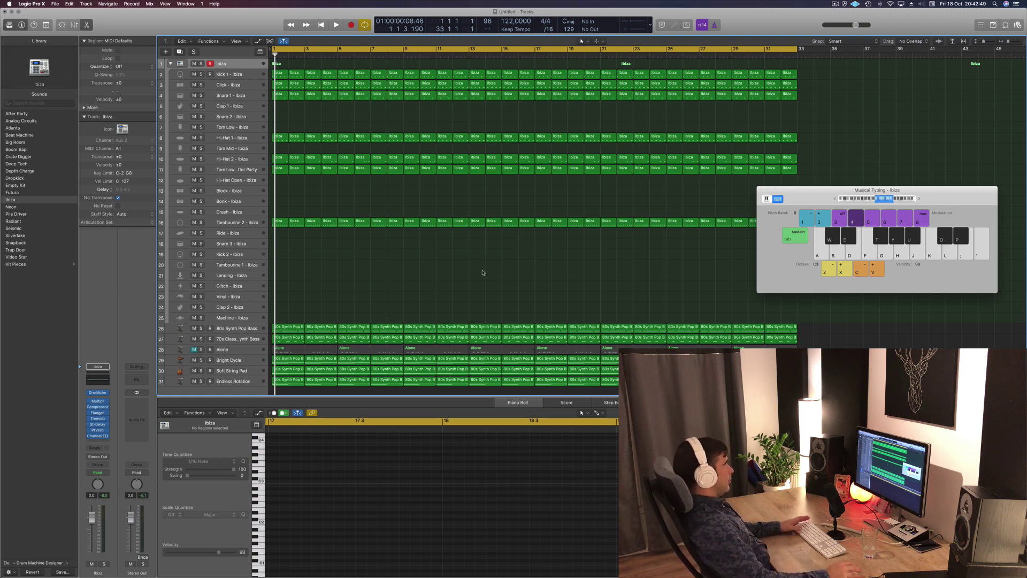
Step: Close the Musical Typing window and play the extended arrangement from the beginning
key(space)
drag(819, 197, 833, 148)
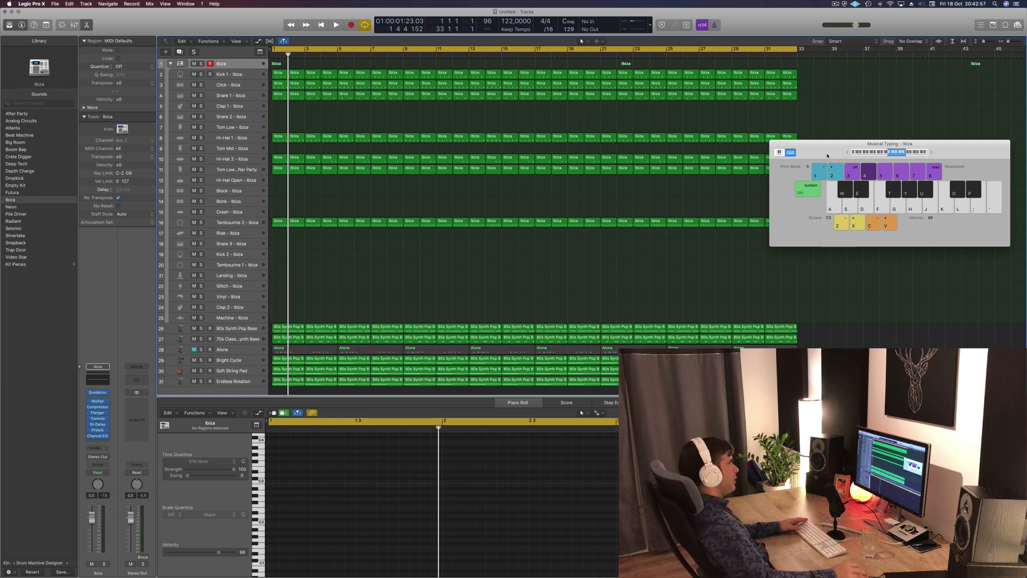
drag(828, 155, 818, 152)
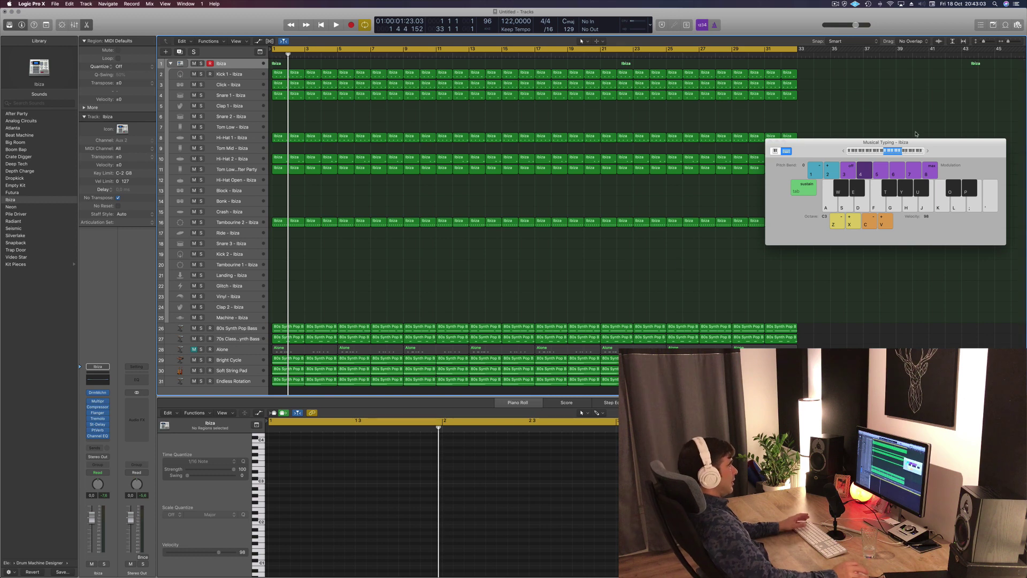
drag(851, 147, 825, 115)
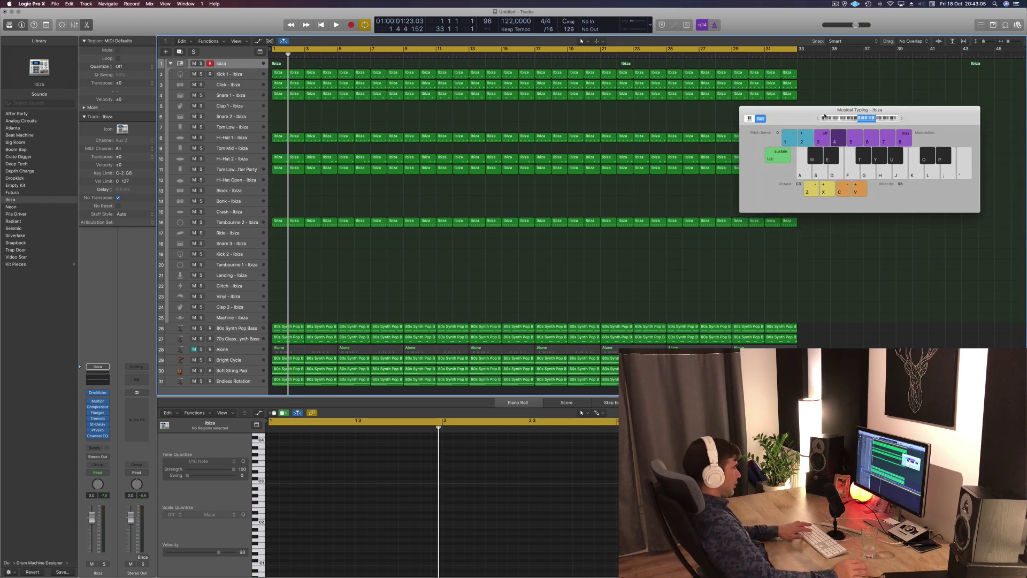
key(super+k)
key(space)
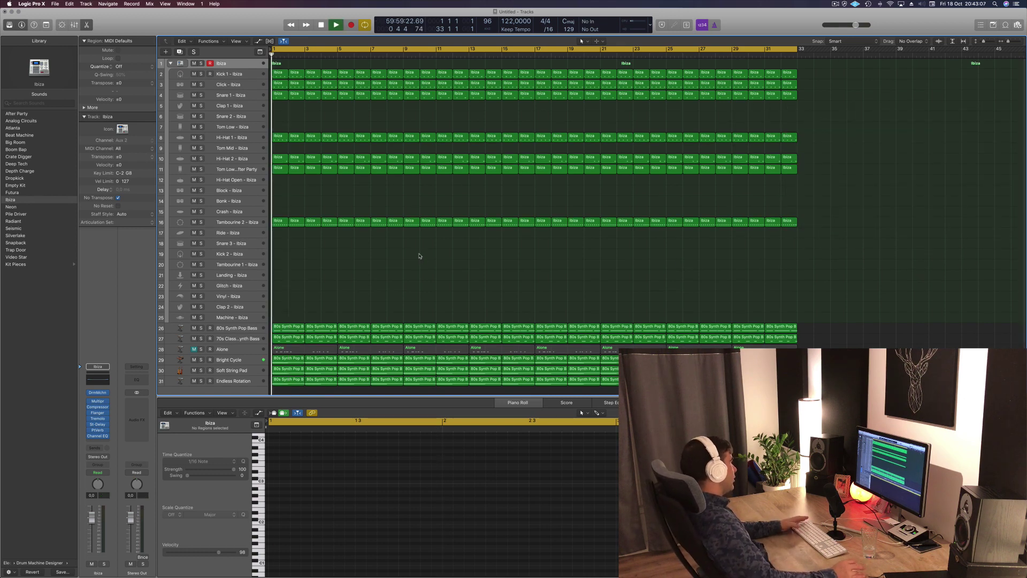
Step: Briefly solo the 70s Classic Synth Bass track, restart playback, and select the 80s Synth Pop Bass track with its regions deselected
scroll(374, 244, down, 2)
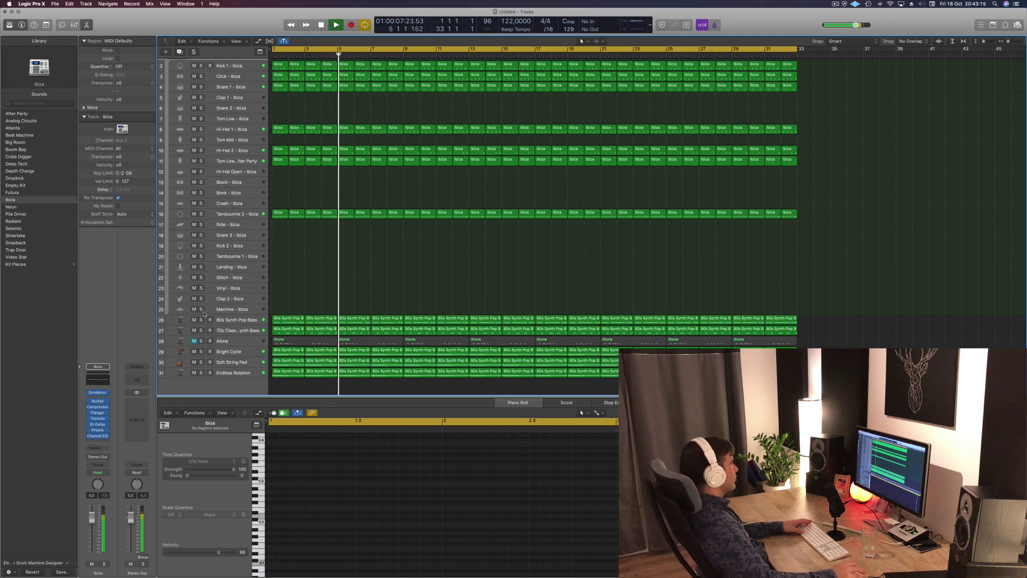
click(201, 330)
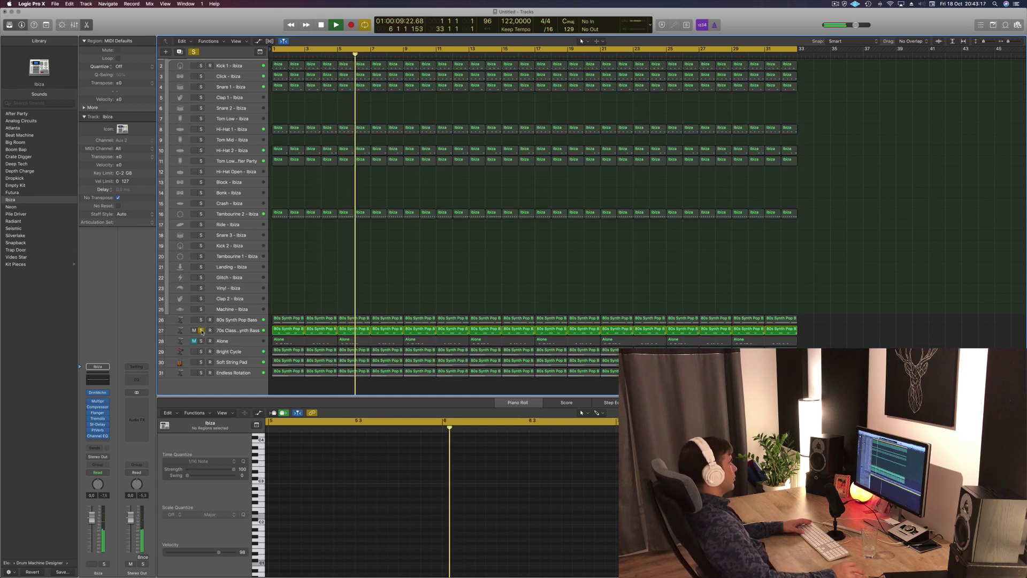
click(202, 330)
key(Return)
click(244, 321)
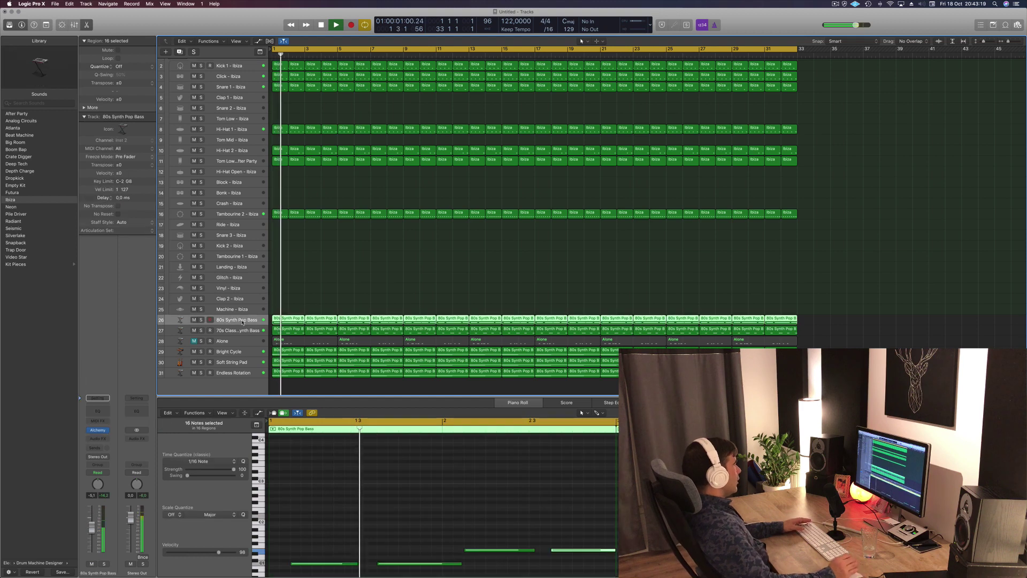
click(358, 278)
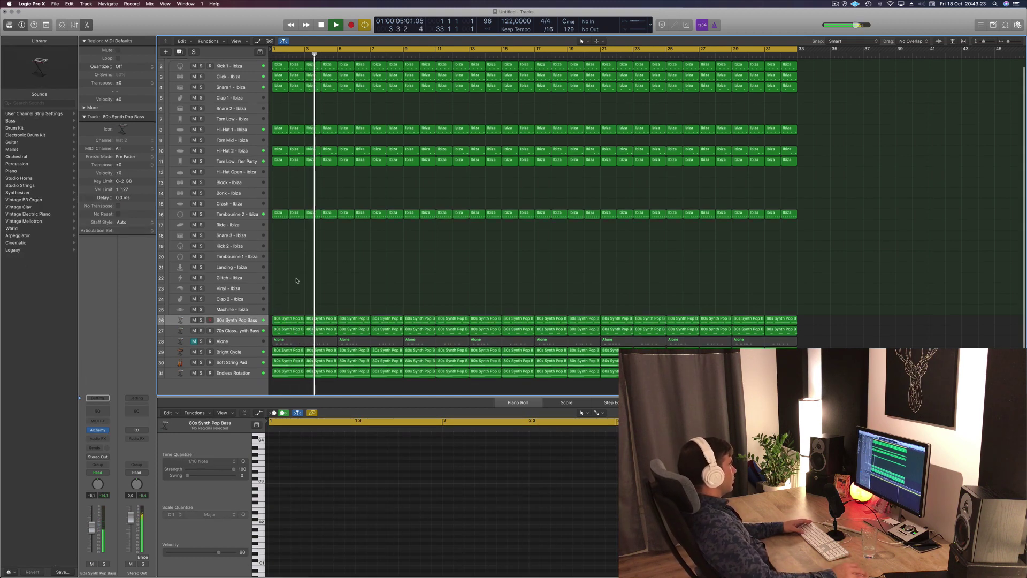
scroll(297, 281, up, 1)
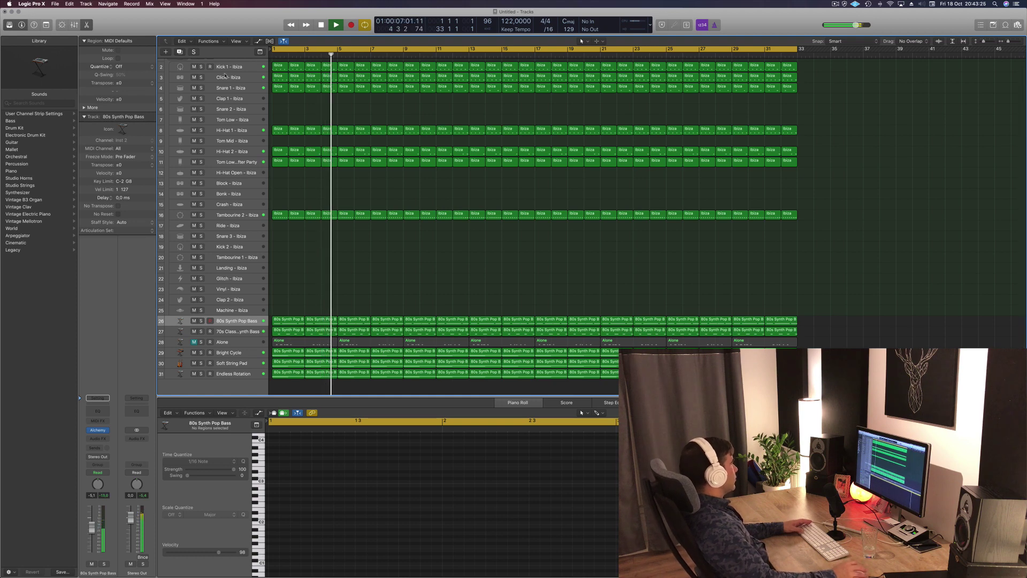
Step: Check the Click track in solo, lower its volume to about -8.0 dB, and deselect its regions
click(201, 77)
click(201, 79)
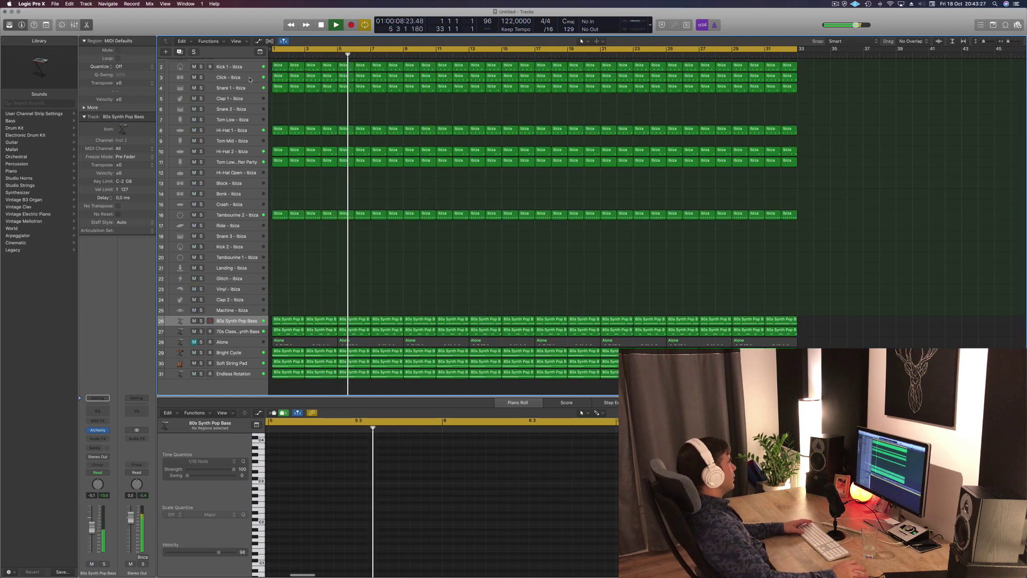
click(218, 79)
key(space)
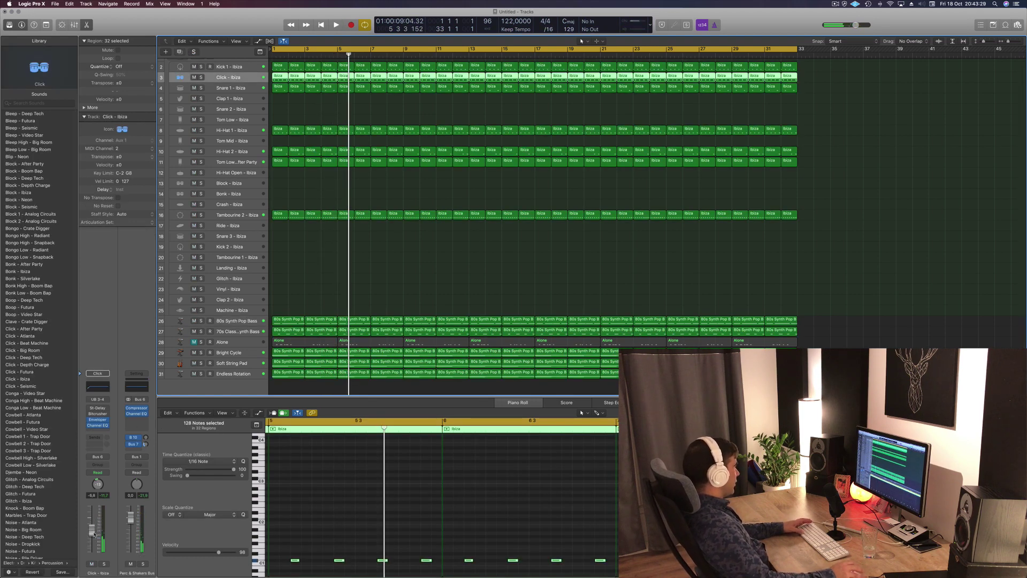
key(space)
drag(91, 533, 91, 534)
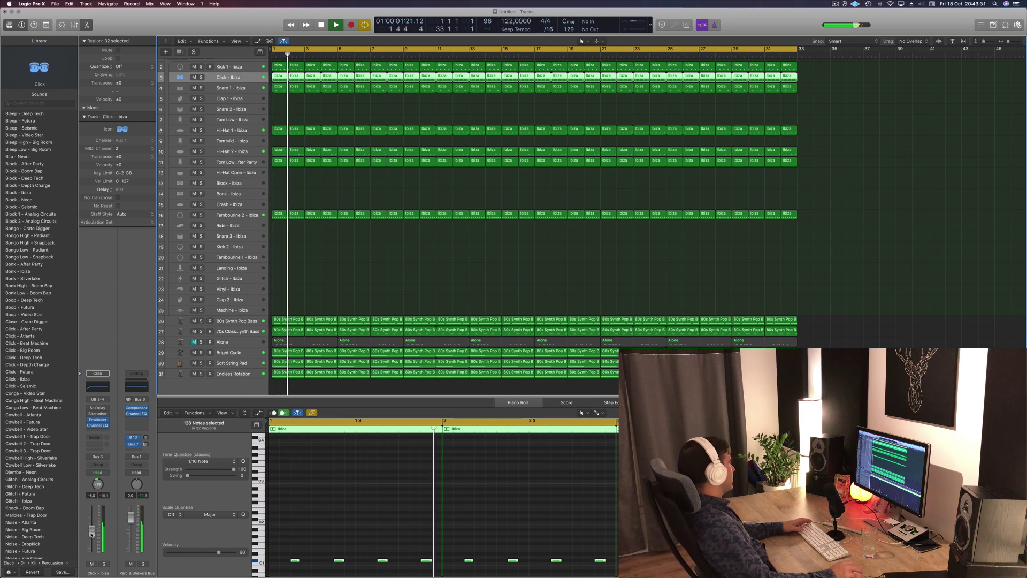
click(395, 277)
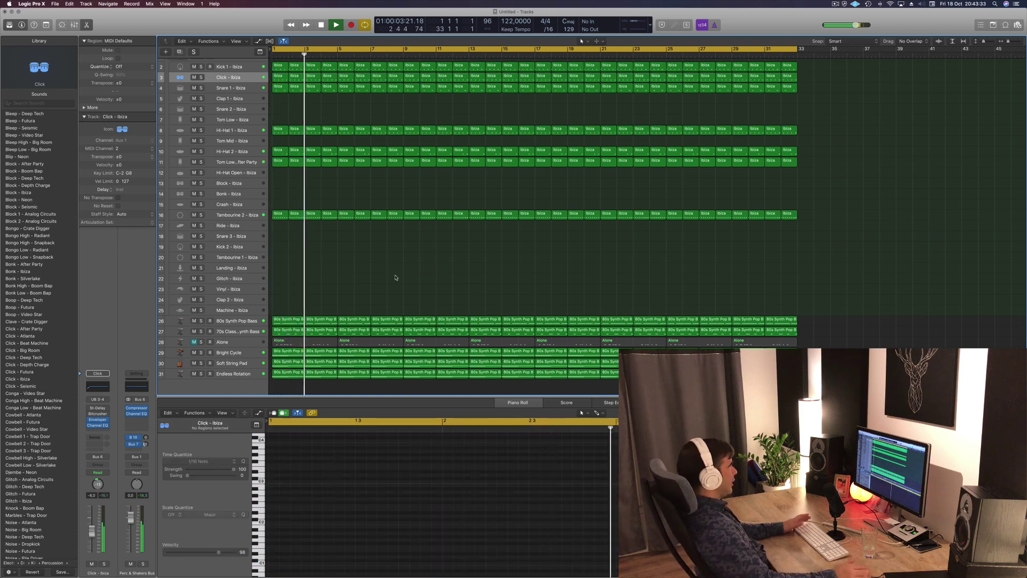
Step: Lower the Tambourine 2 track's volume to about -13.0 dB, deselect its regions, and restart playback from the beginning
click(242, 213)
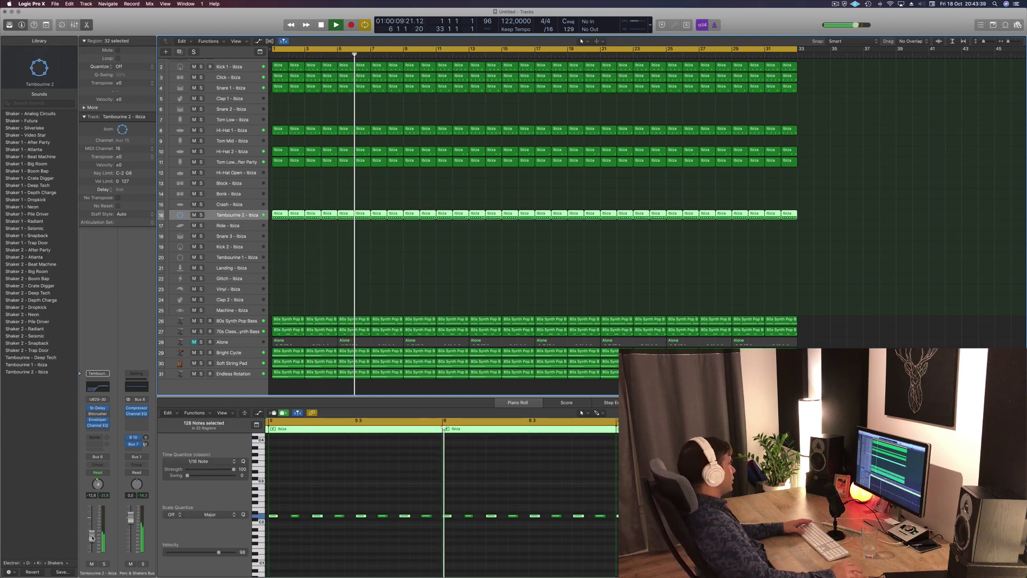
drag(92, 538, 91, 539)
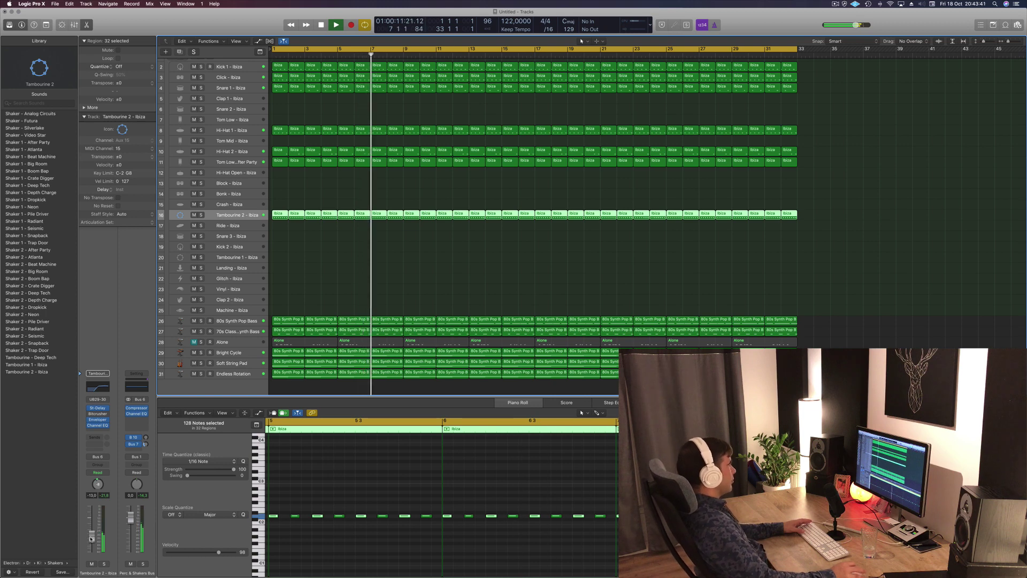
click(504, 277)
key(space)
key(space)
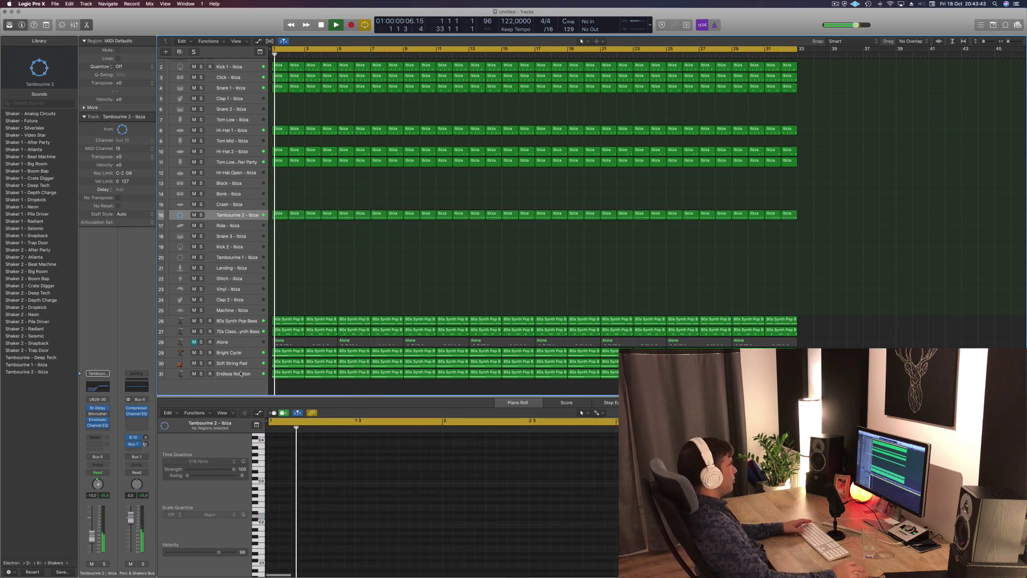
Step: Open Alchemy on the Endless Rotation track and audition its Faster Filter Sweep and Resonant performance variations from the beginning
click(241, 374)
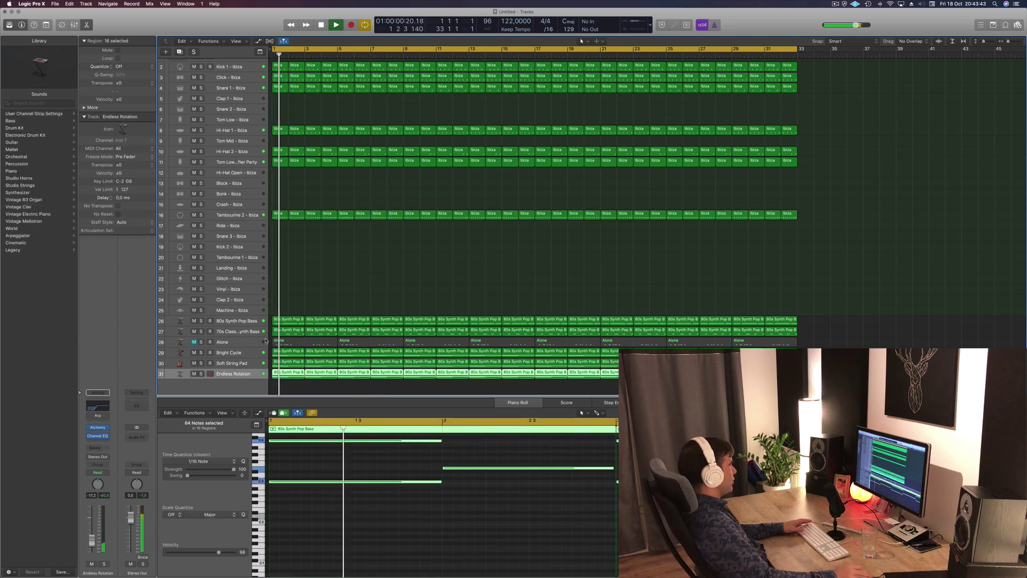
click(98, 428)
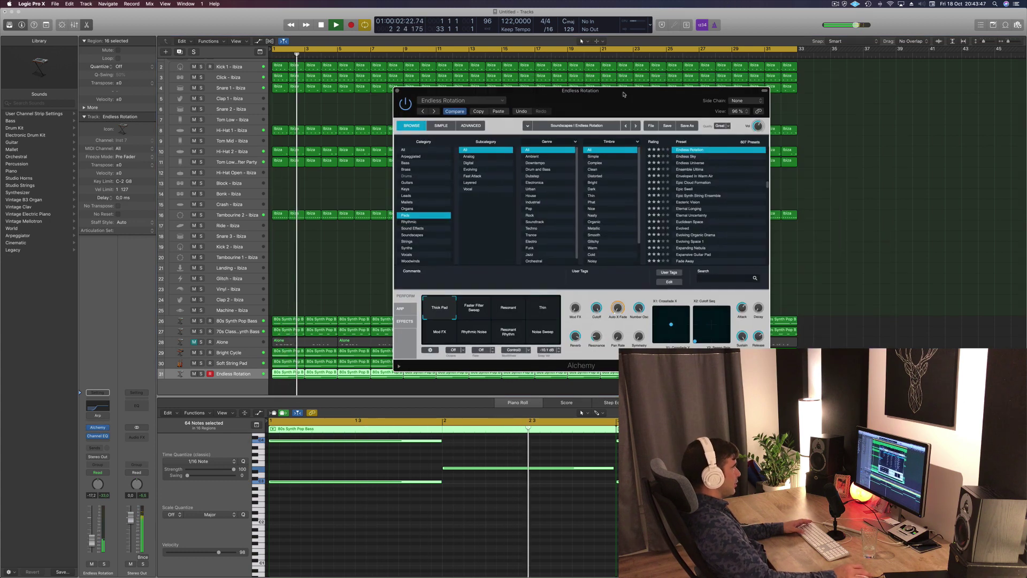
key(space)
key(space)
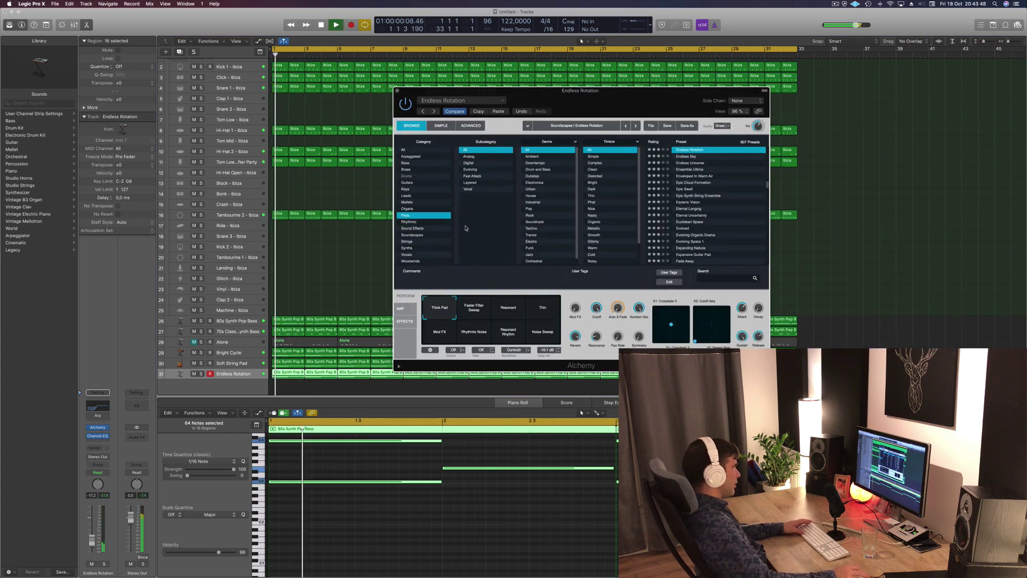
click(478, 314)
key(Return)
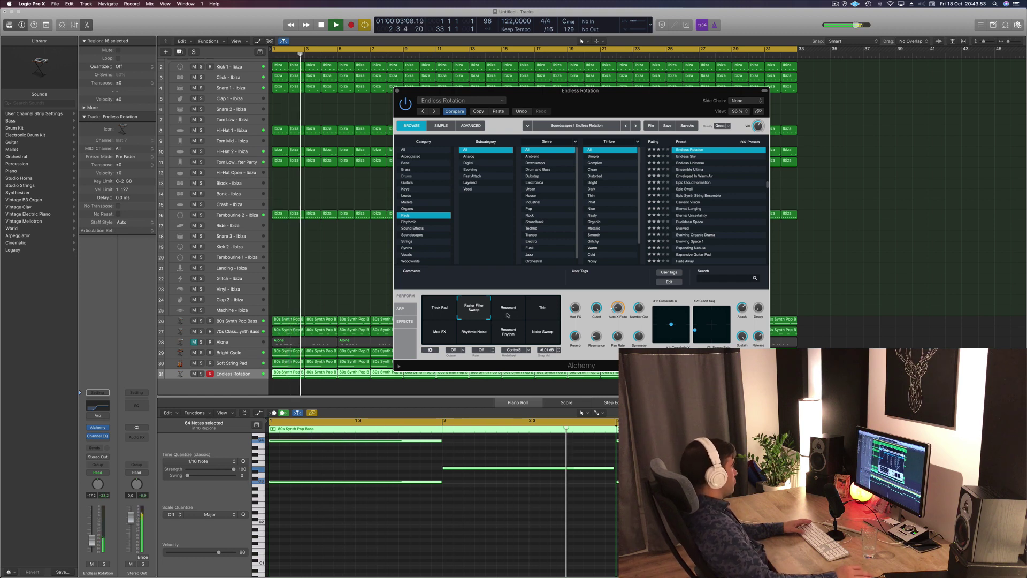
click(510, 314)
key(Return)
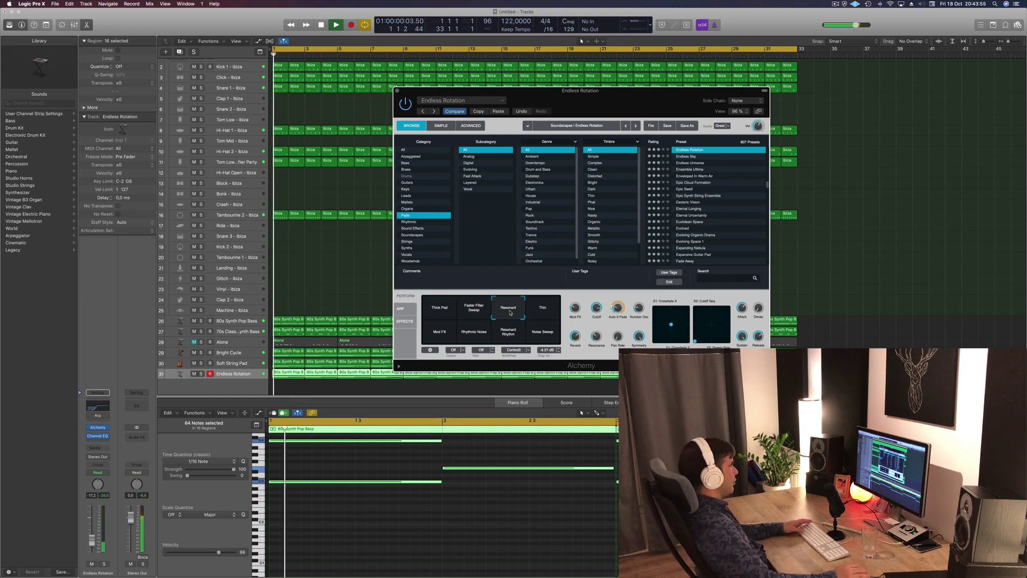
Step: Audition the Thin and Mod FX performance variations of Endless Rotation, restarting playback from the beginning for each
click(548, 308)
key(space)
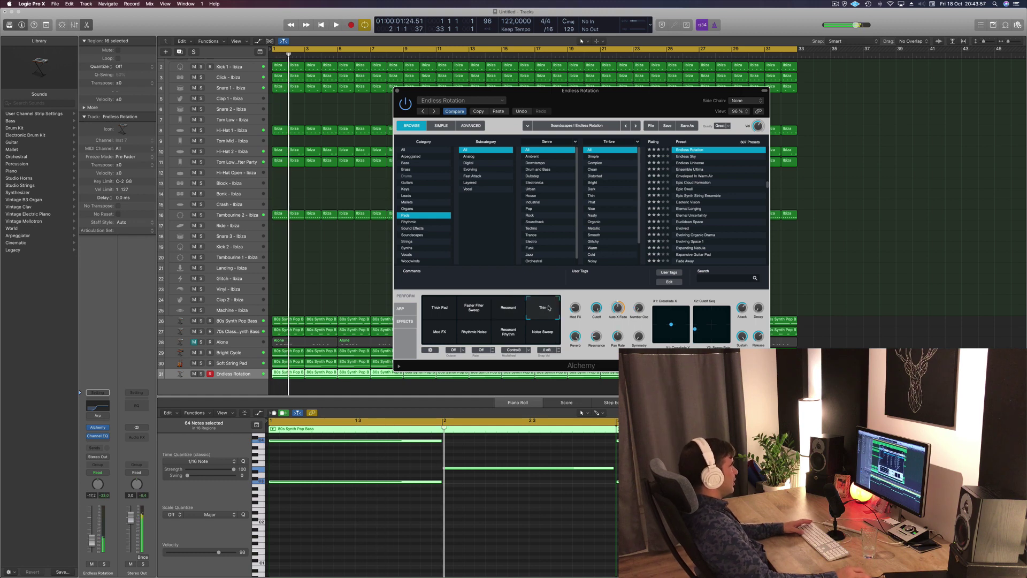
key(space)
click(451, 342)
key(Return)
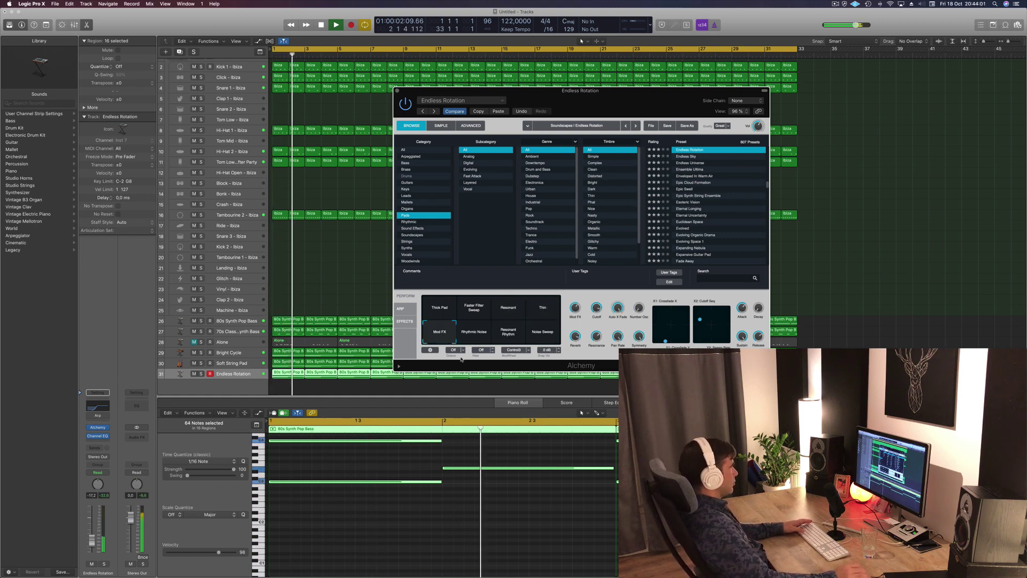
Step: Audition the Rhythmic Noise, Resonant Rhythm, and Noise Sweep performance variations of Endless Rotation, restarting playback from the beginning for each
click(474, 332)
key(Return)
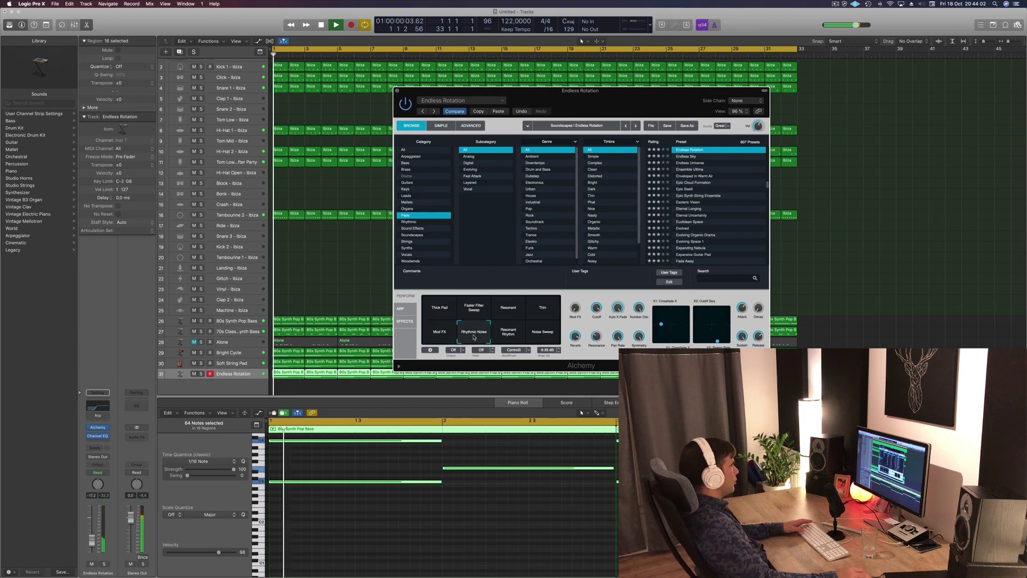
click(514, 333)
key(Return)
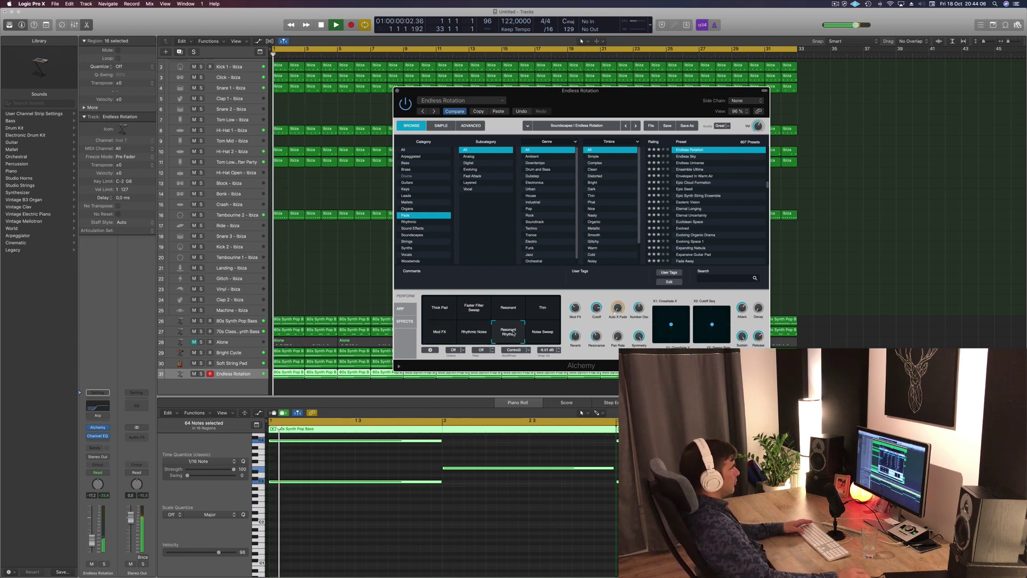
click(547, 334)
key(Return)
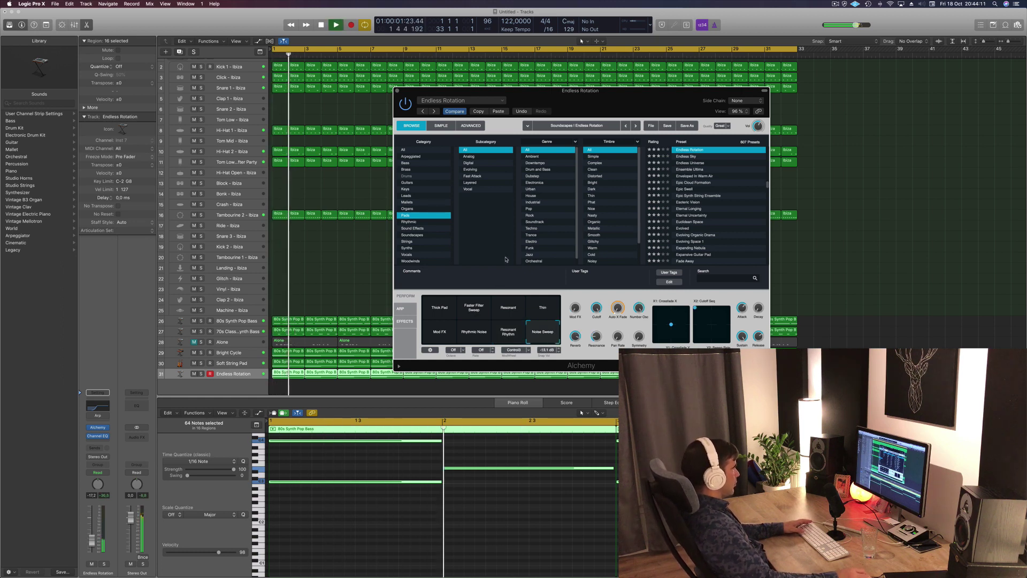
Step: Choose the Faster Filter Sweep performance variation for Endless Rotation and close its Alchemy window
click(475, 313)
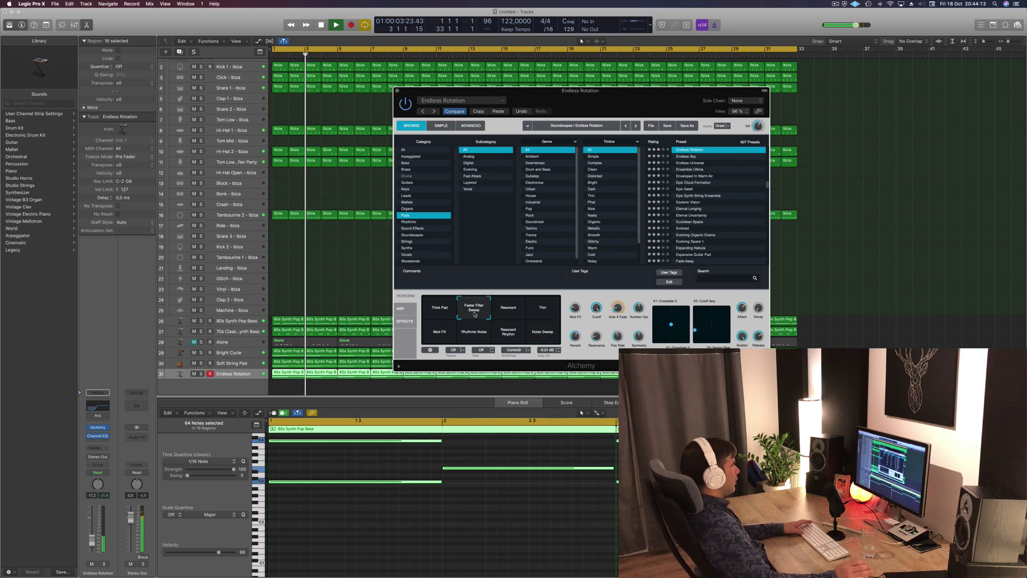
drag(606, 106, 643, 110)
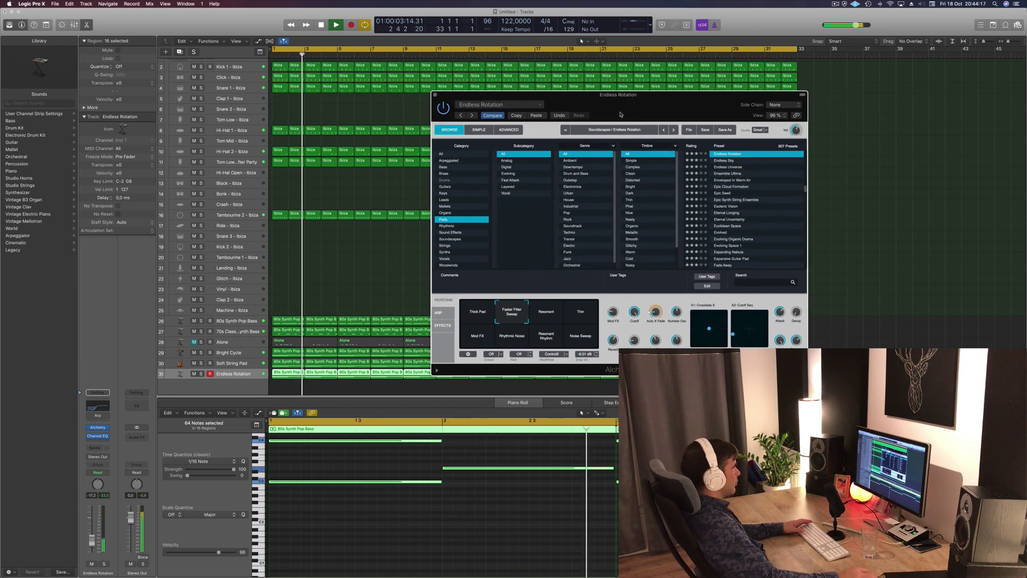
click(435, 95)
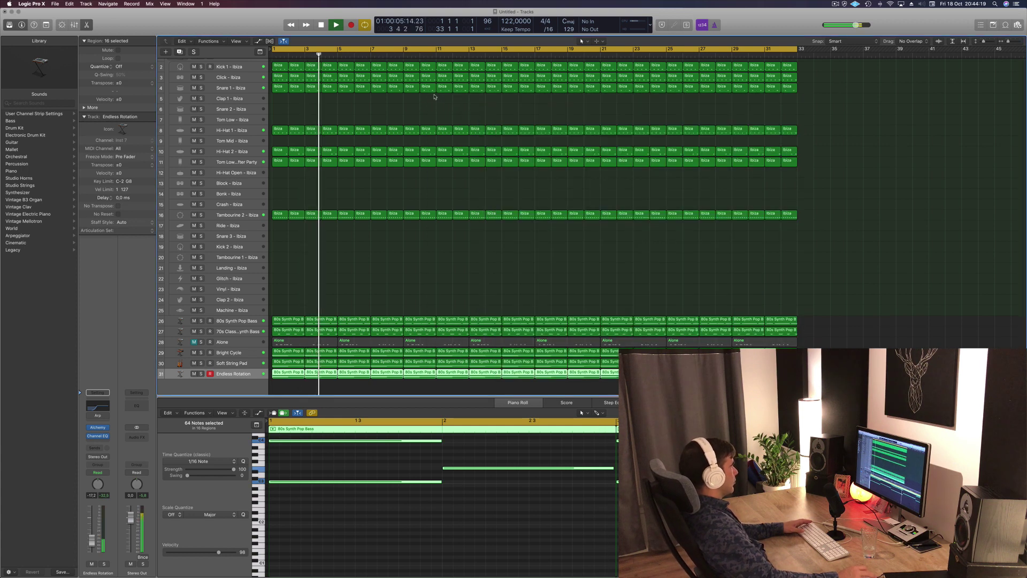
Step: Lower the Endless Rotation track's volume to about -21.0 dB, deselect its regions, and replay the loop from the beginning
key(Return)
key(space)
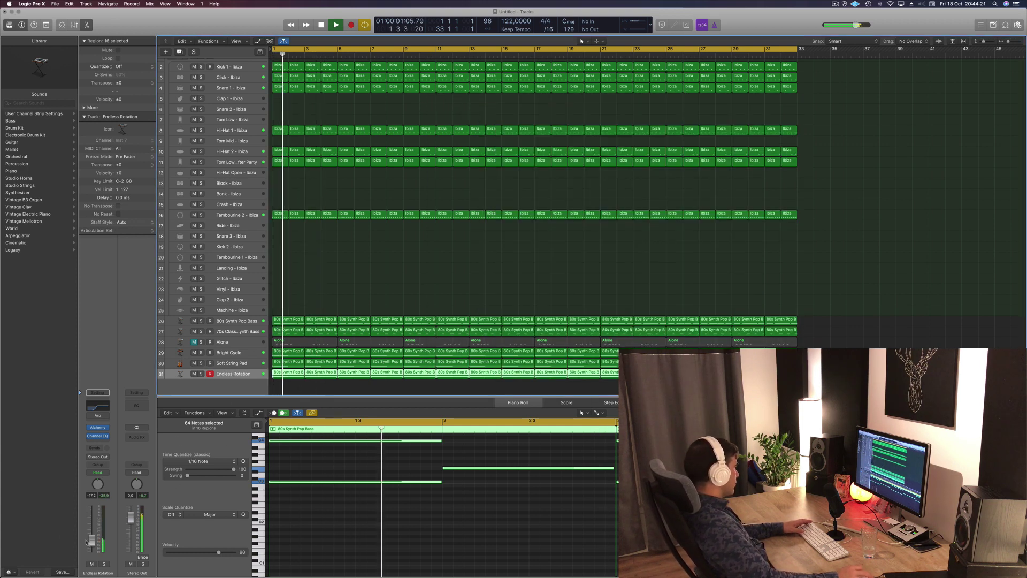
drag(91, 544, 92, 546)
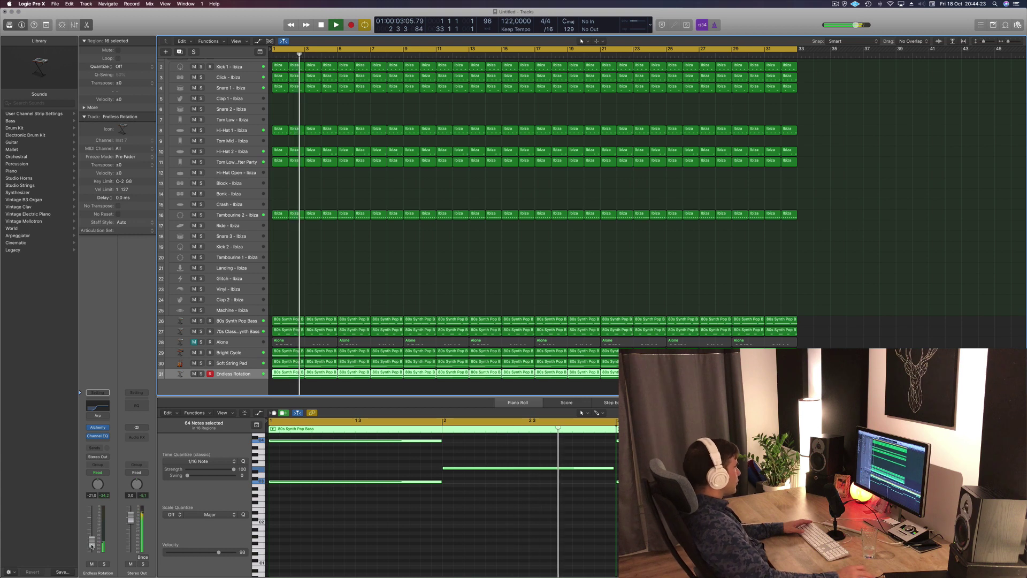
click(429, 278)
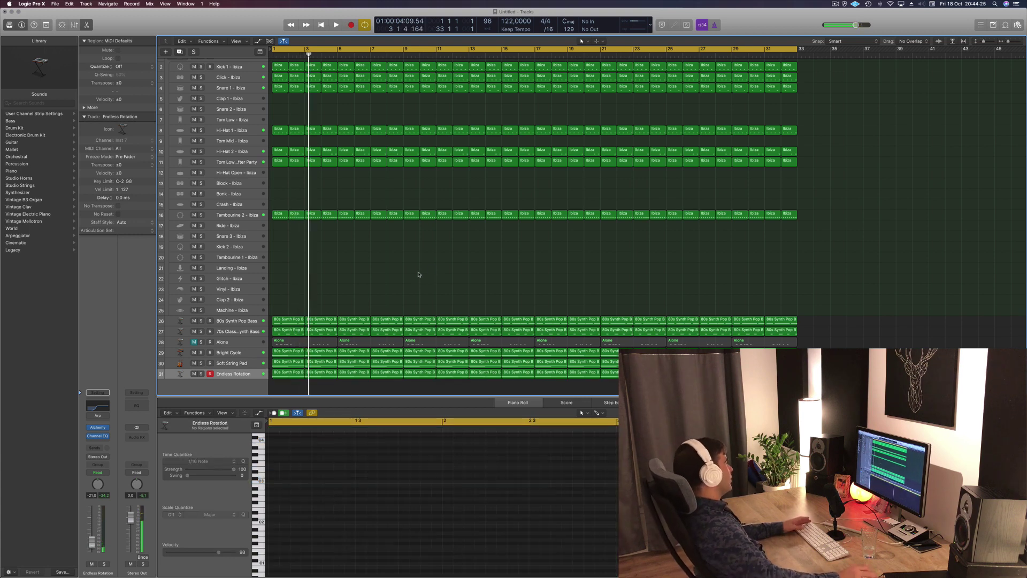
key(Return)
key(space)
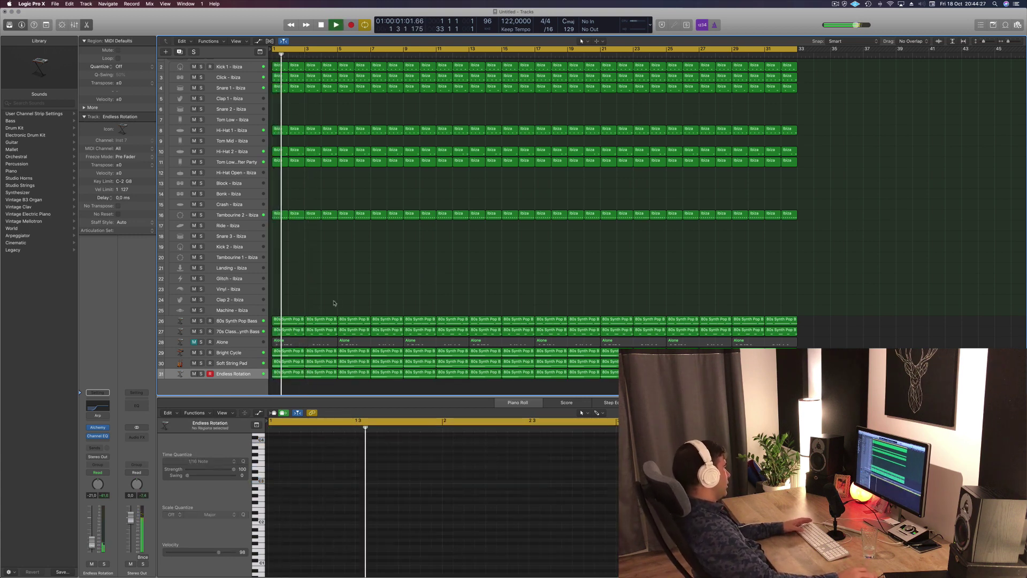
key(Return)
key(space)
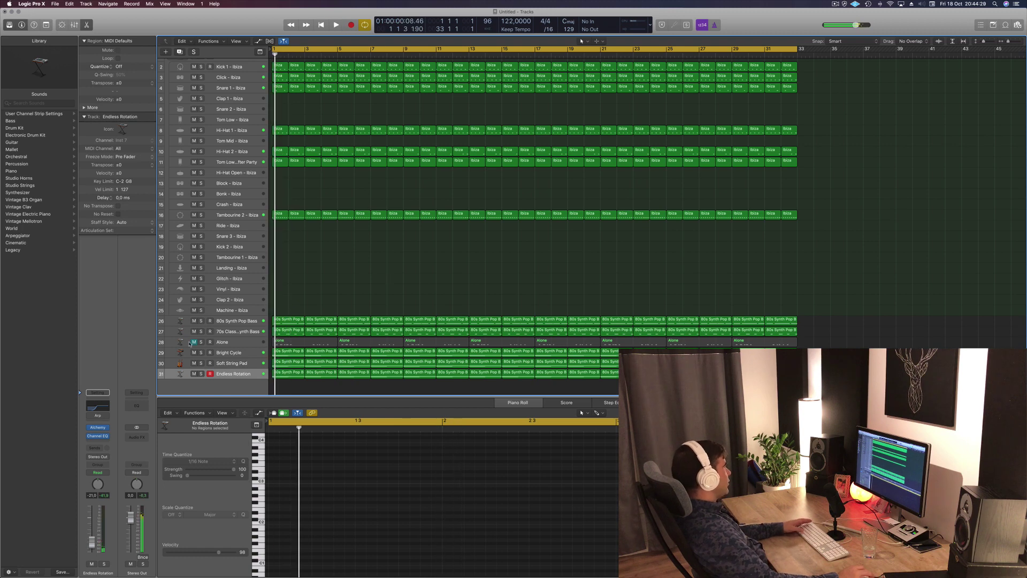
Step: Unmute the Alone track and listen to it in the mix from the beginning, leaving its regions deselected
click(194, 342)
key(space)
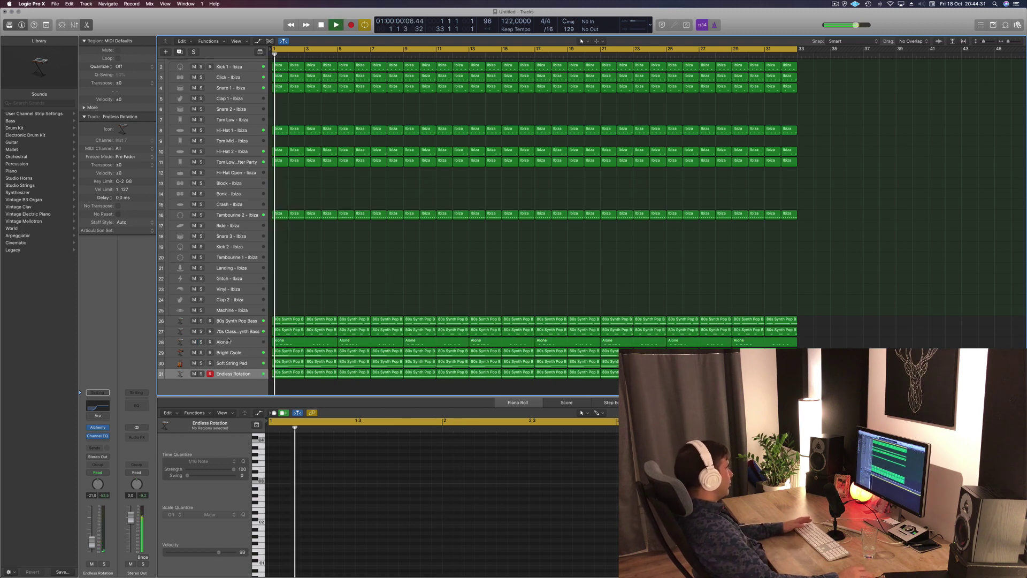
click(250, 342)
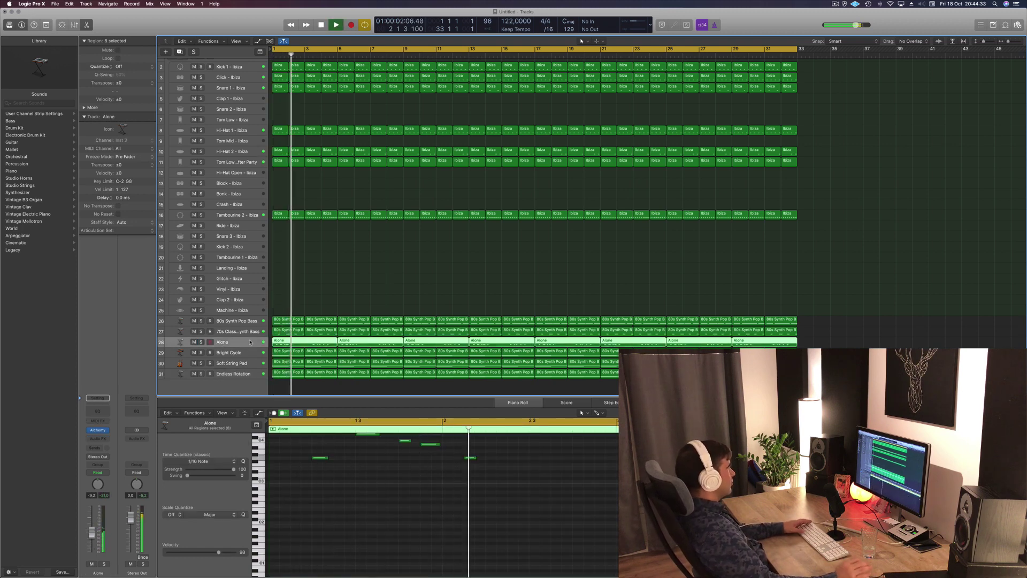
click(502, 275)
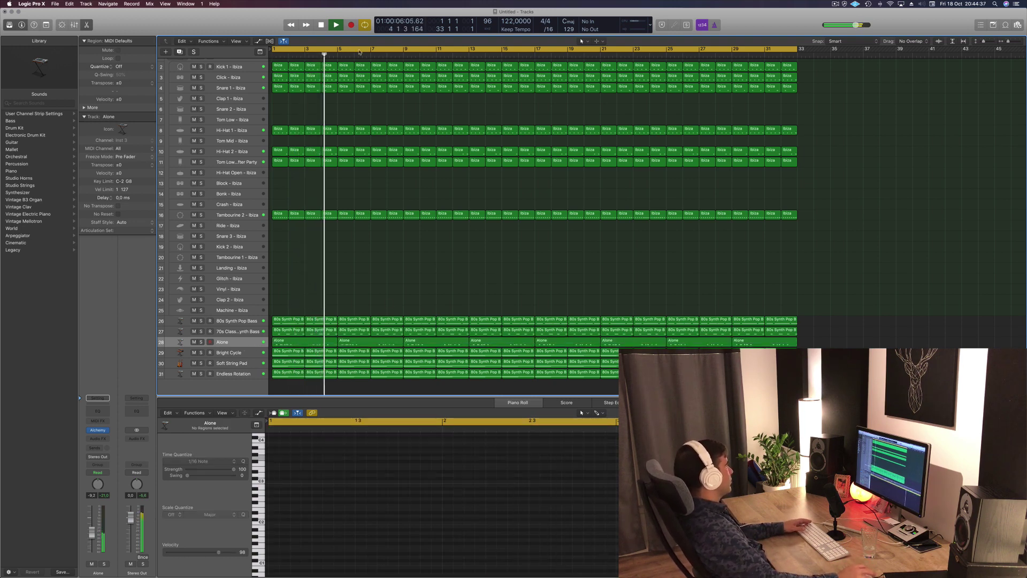
key(space)
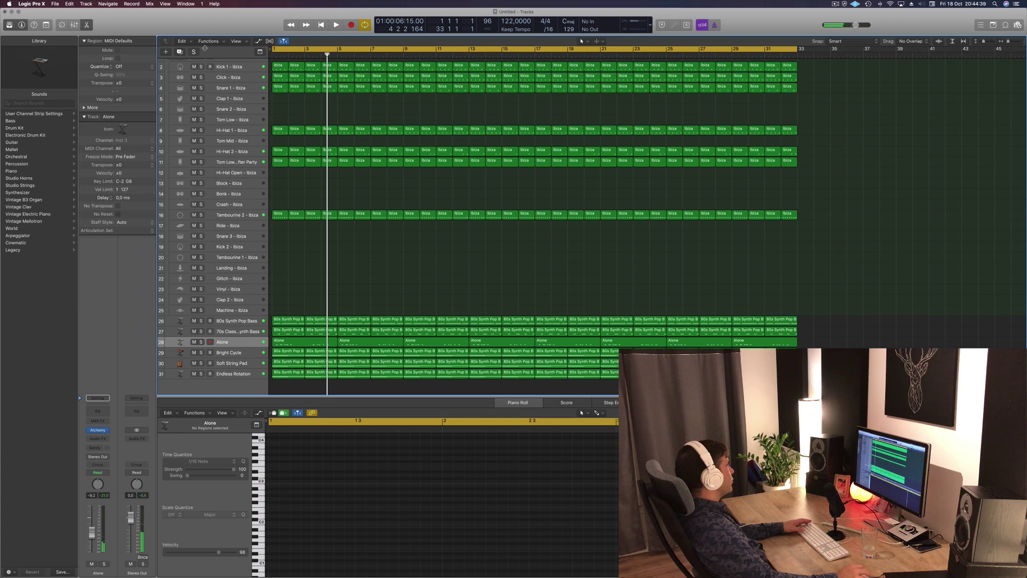
Step: Show the toolbar with Track Zoom enabled and hide the Library
key(ctrl+alt+super+t)
click(113, 45)
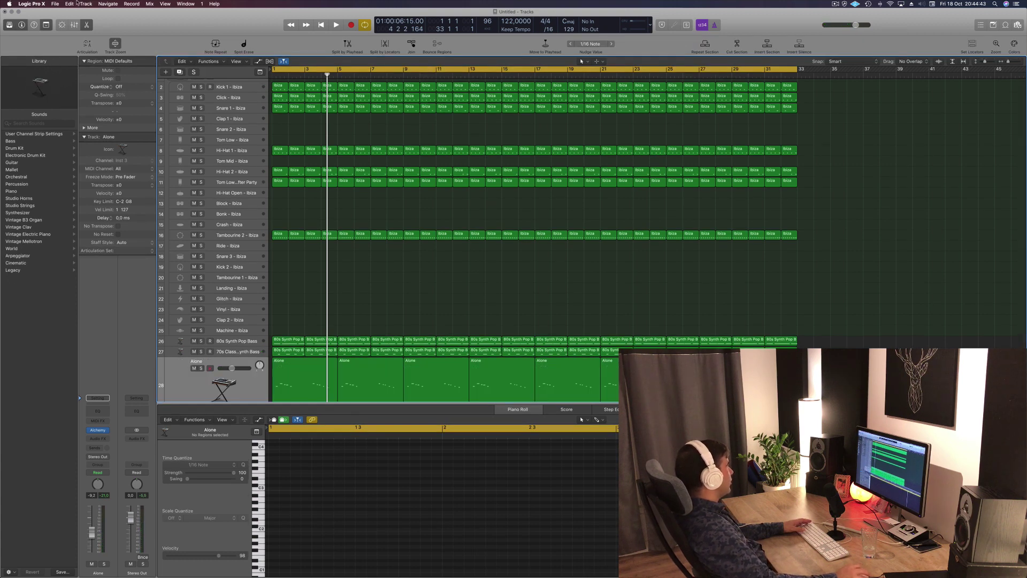
click(8, 25)
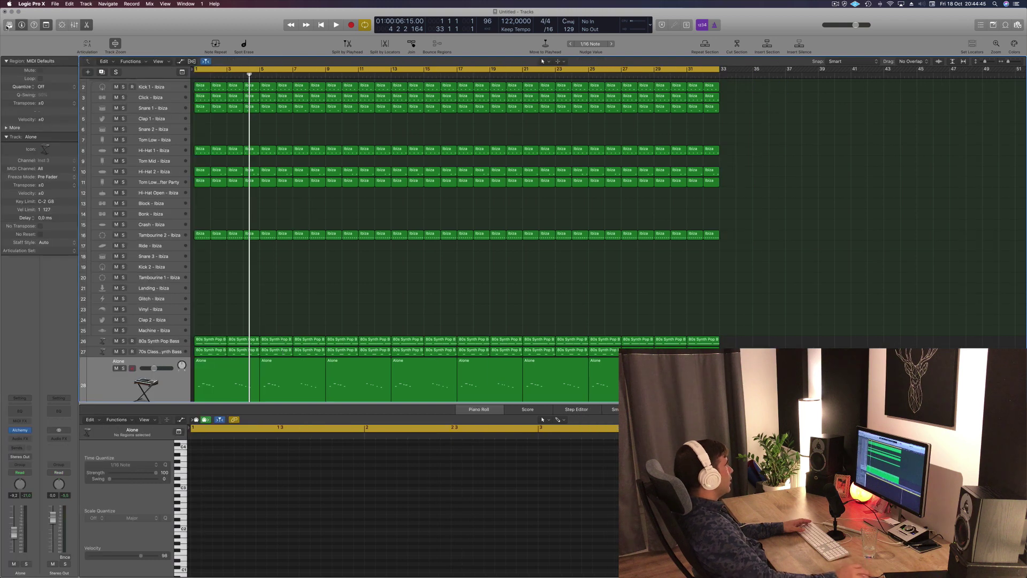
Step: Play the loop from the beginning and close the lower editor area so the tracks fill the window
key(space)
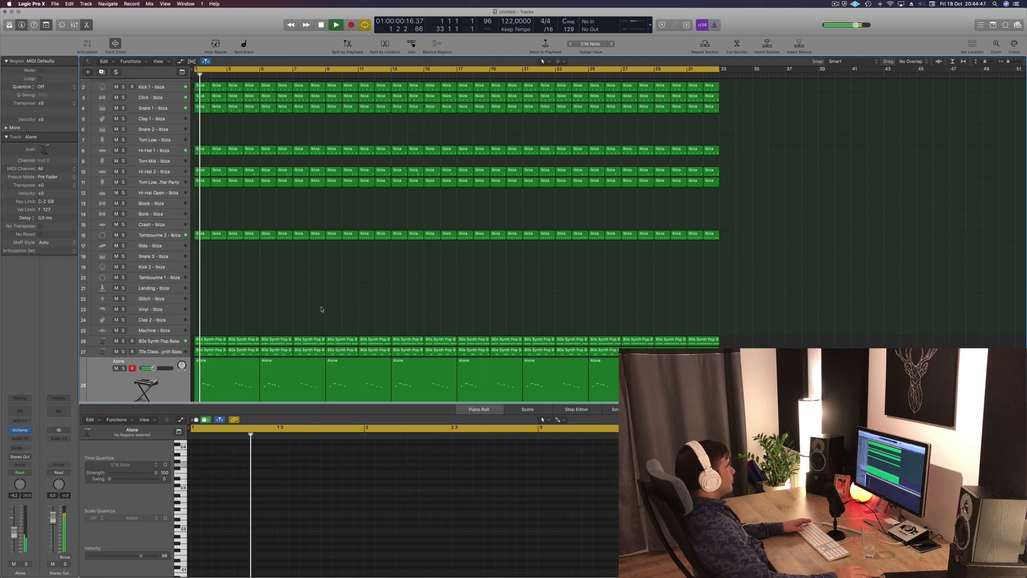
scroll(327, 298, down, 2)
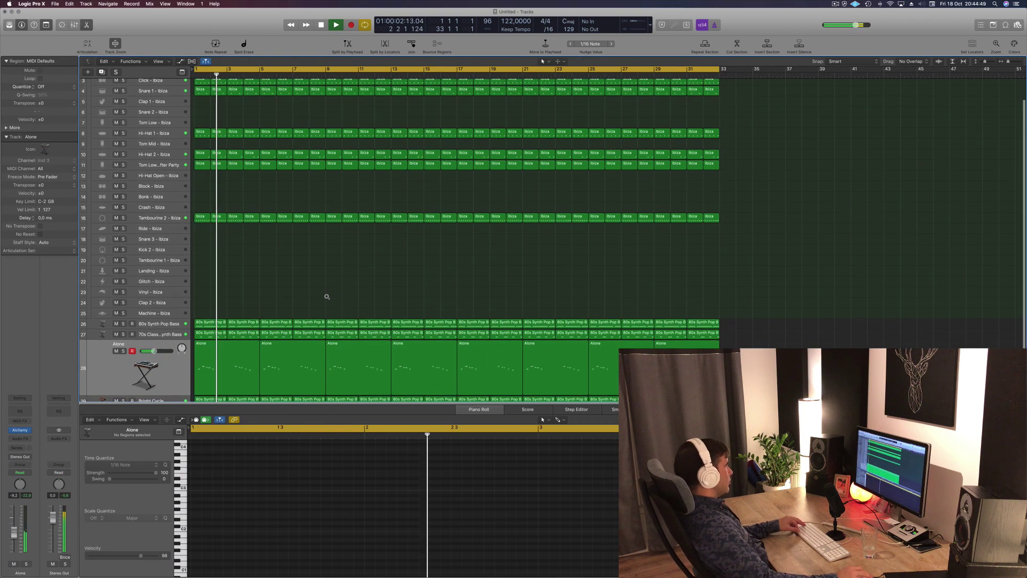
scroll(328, 294, down, 2)
key(x)
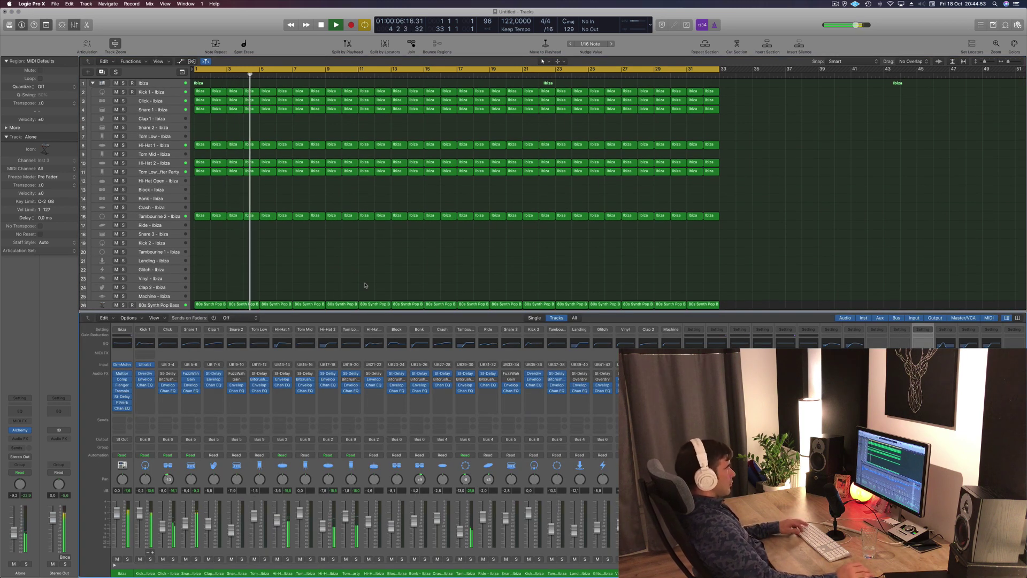
key(x)
key(space)
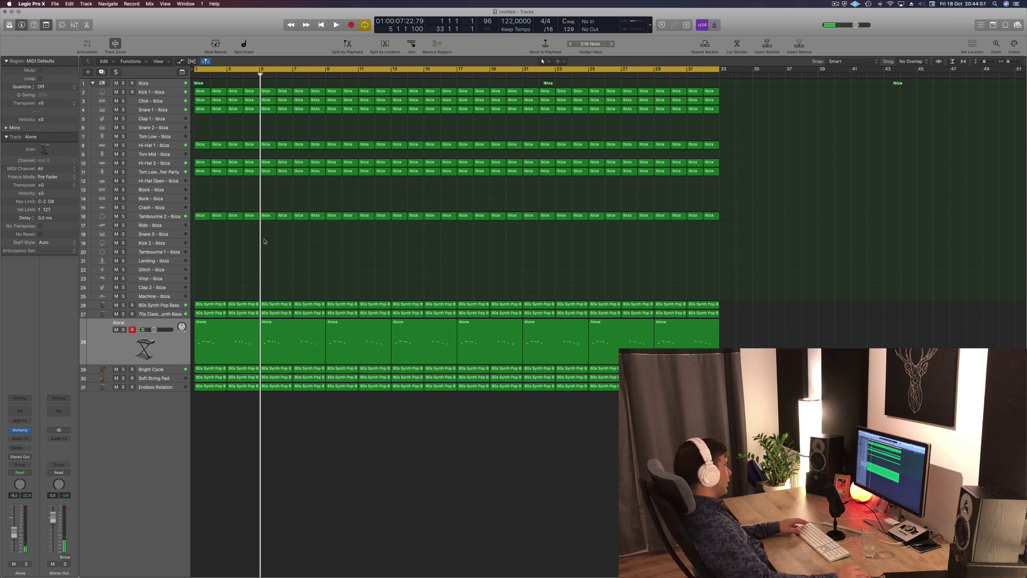
Step: Delete the first Alone region, spanning bars 1 to 4, and replay the arrangement from the beginning
key(Return)
key(space)
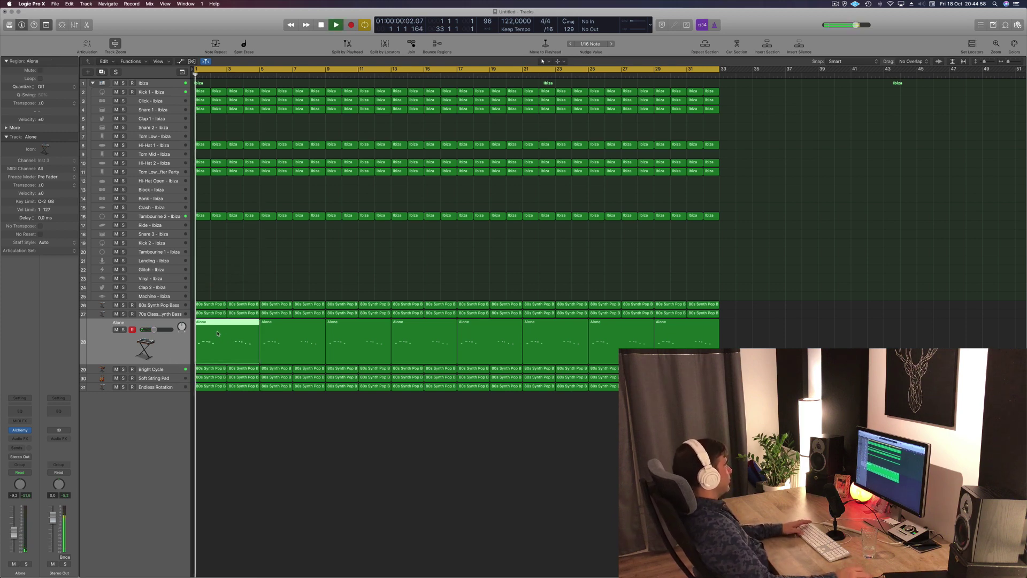
click(251, 261)
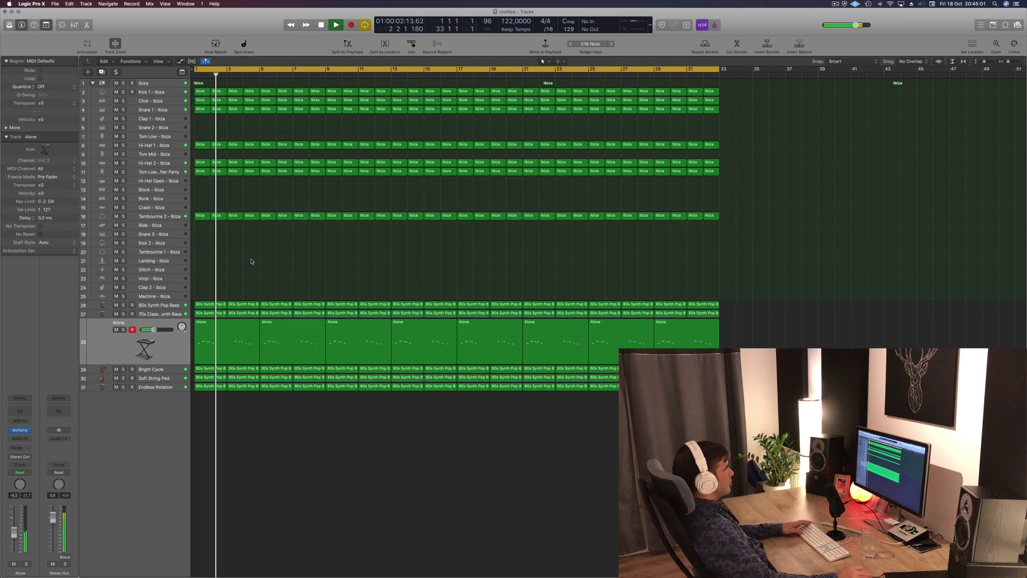
key(space)
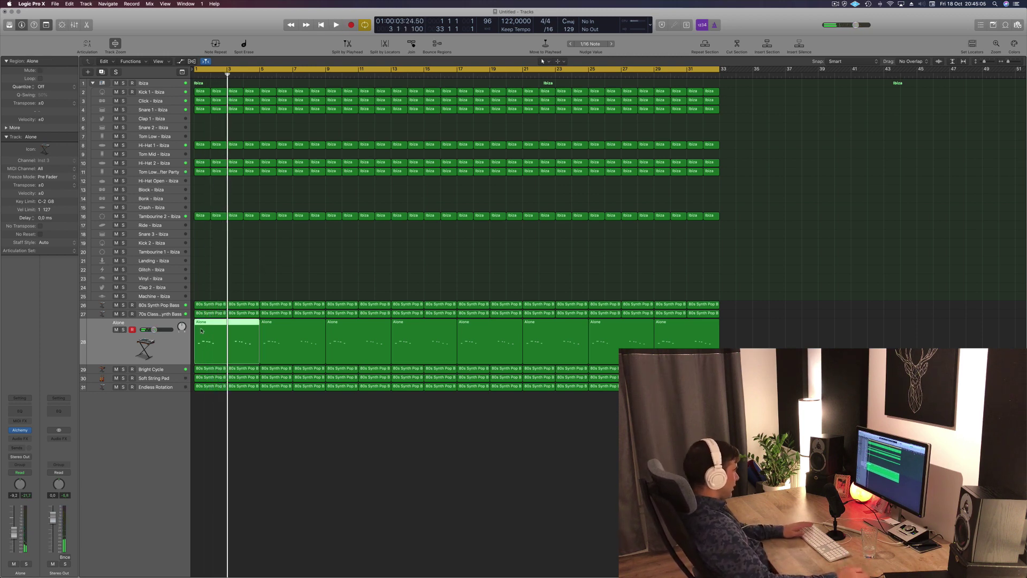
key(Delete)
key(Return)
key(space)
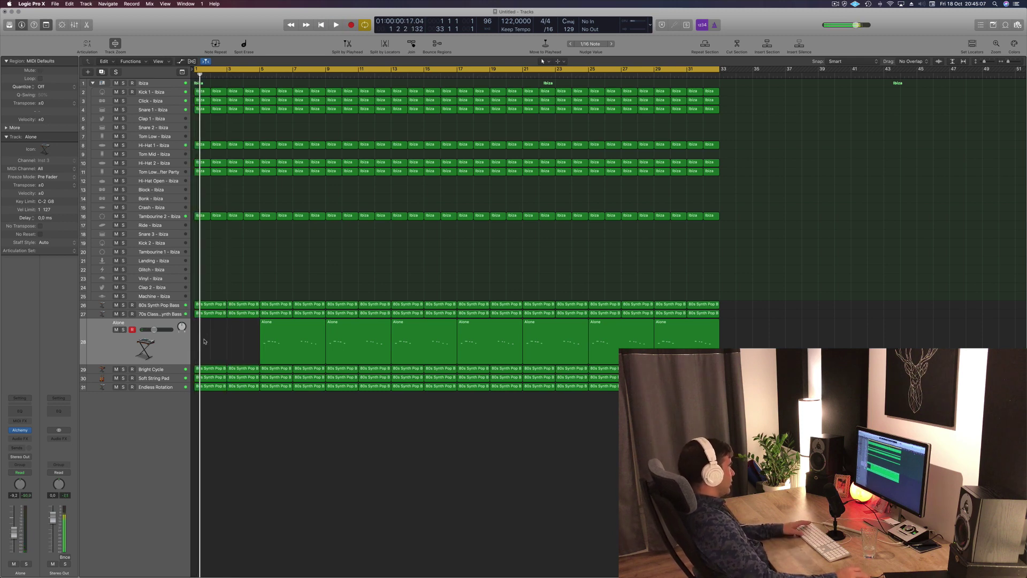
key(Return)
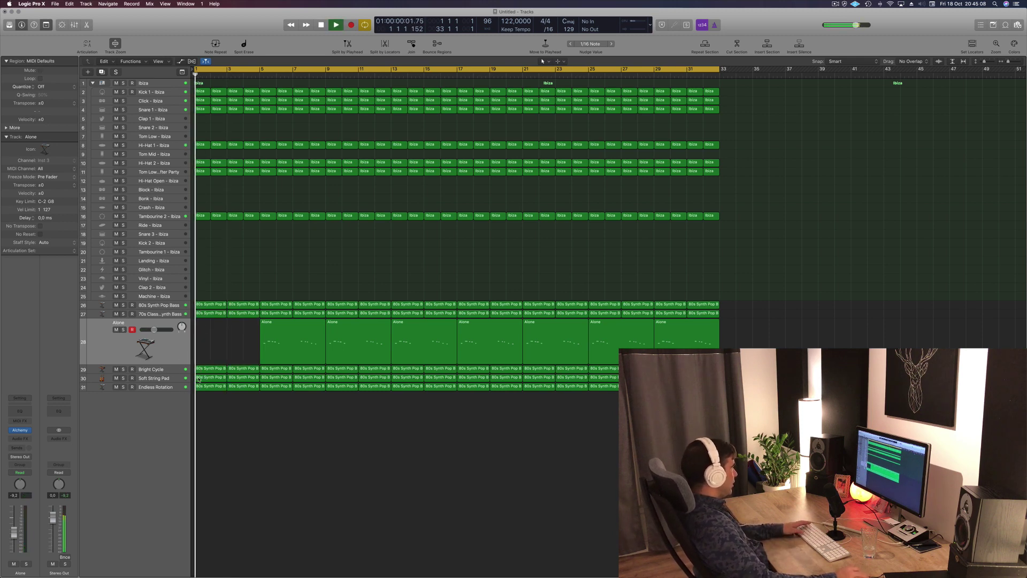
Step: Clear bars 1 to 4 of the 70s Classic Synth Bass, Tom Low After Party, and Endless Rotation tracks, and set Soft String Pad to about -5.0 dB
click(167, 377)
key(space)
key(Return)
key(space)
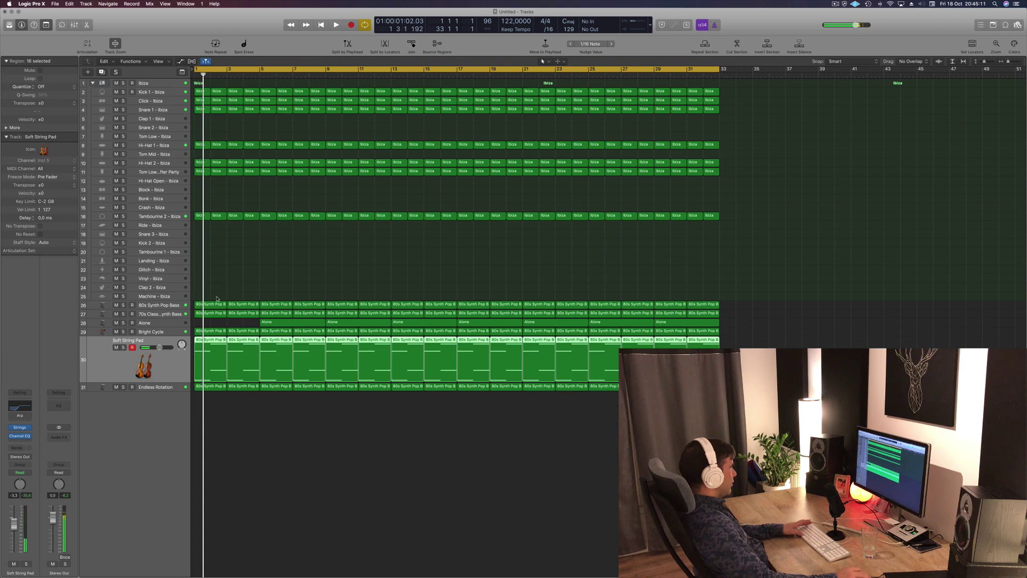
click(210, 314)
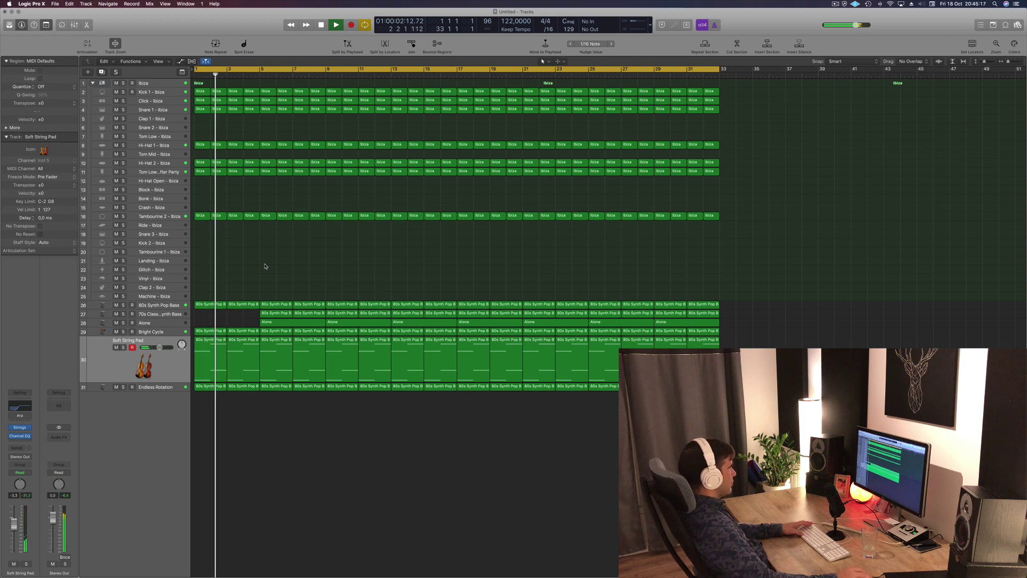
key(Delete)
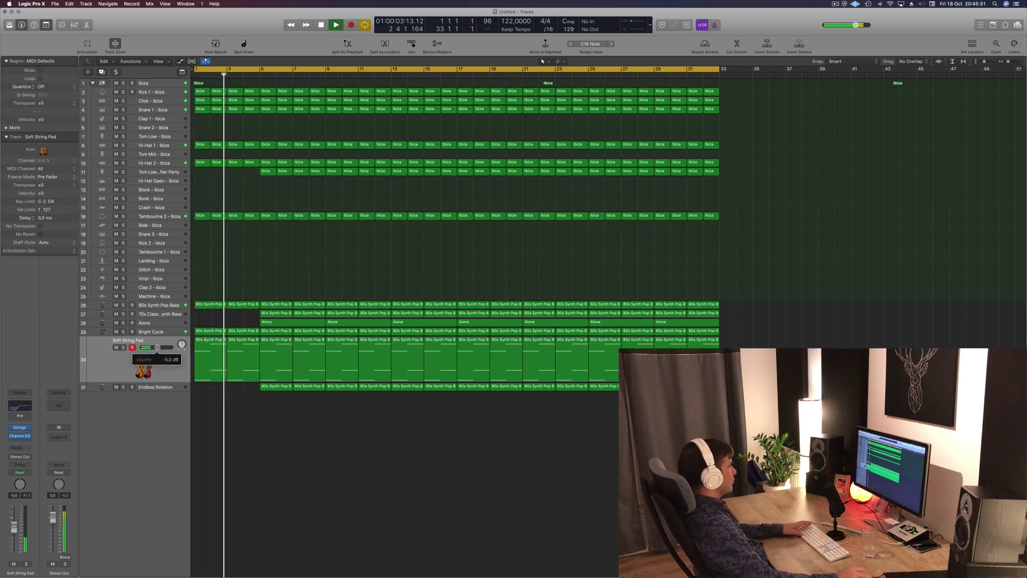
Step: Delete the Bright Cycle and 80s Synth Pop Bass regions in bars 1 to 4 and replay from the beginning
click(177, 332)
click(229, 322)
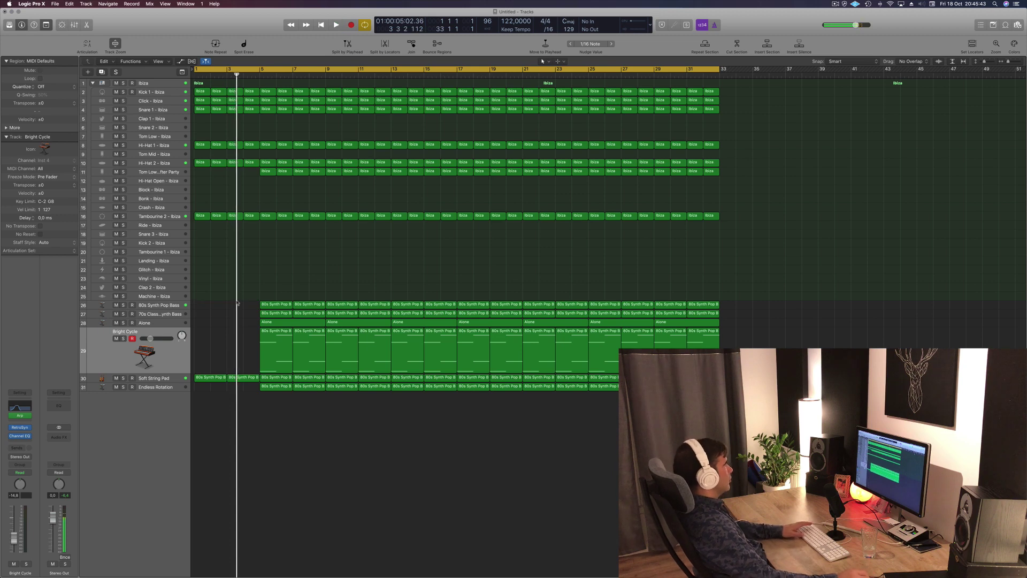
key(space)
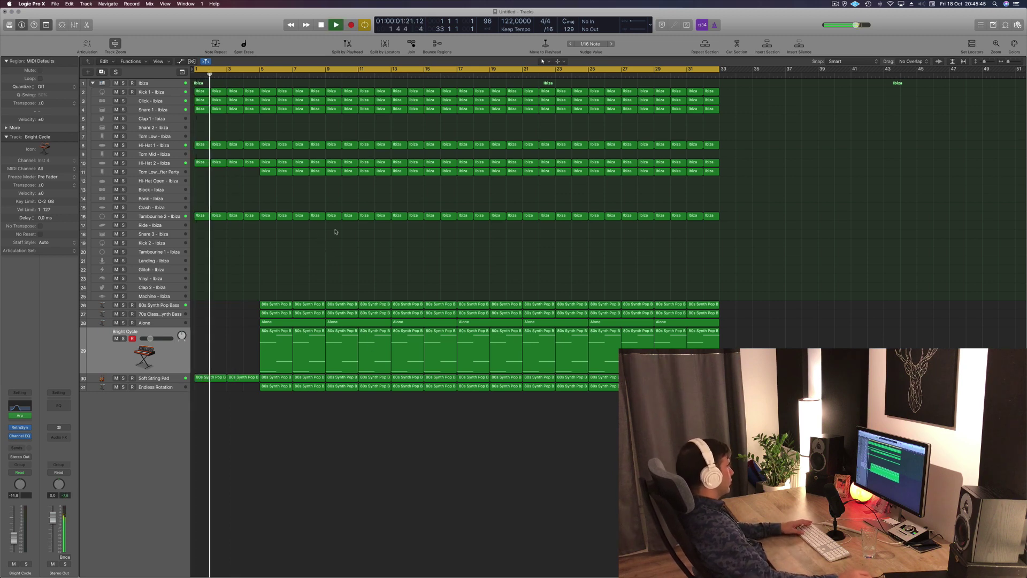
Step: Copy the Endless Rotation region at bar 5 back into bars 1 to 4 as two two-bar regions
click(279, 389)
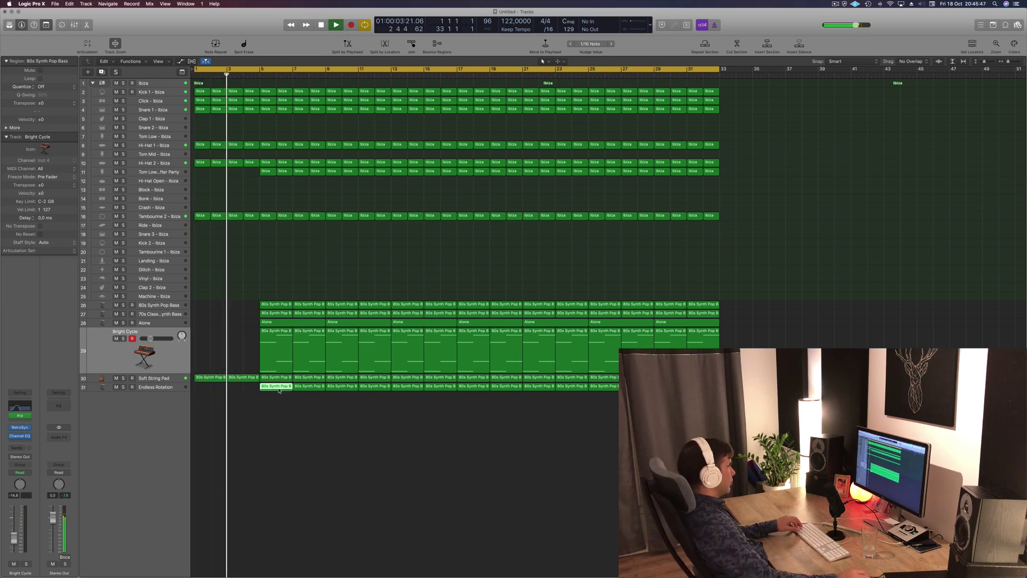
drag(279, 389, 244, 389)
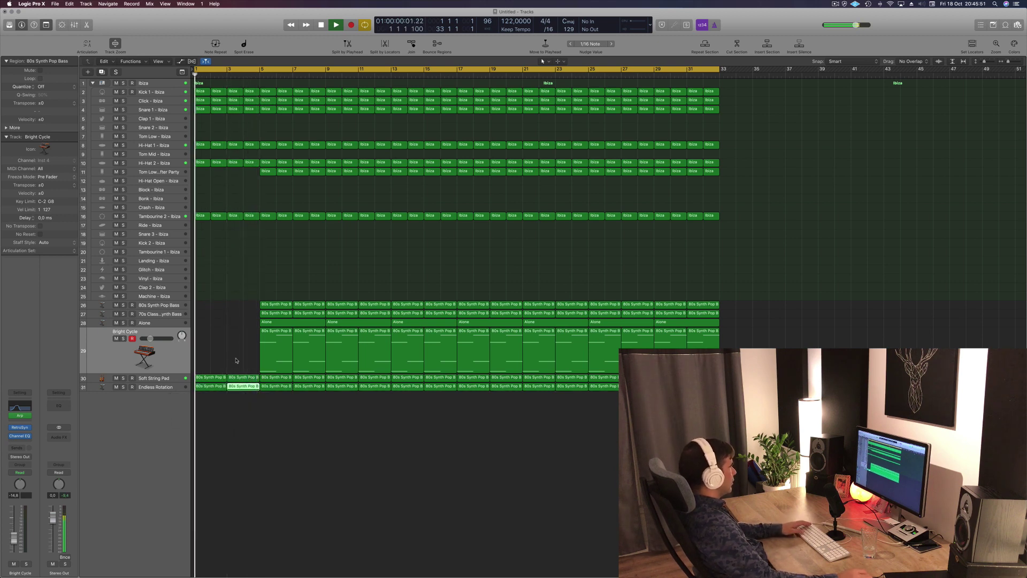
Step: Fill bars 1 to 4 of Soft String Pad and Endless Rotation with copies of their shortened one-bar opening regions, and play them
click(211, 377)
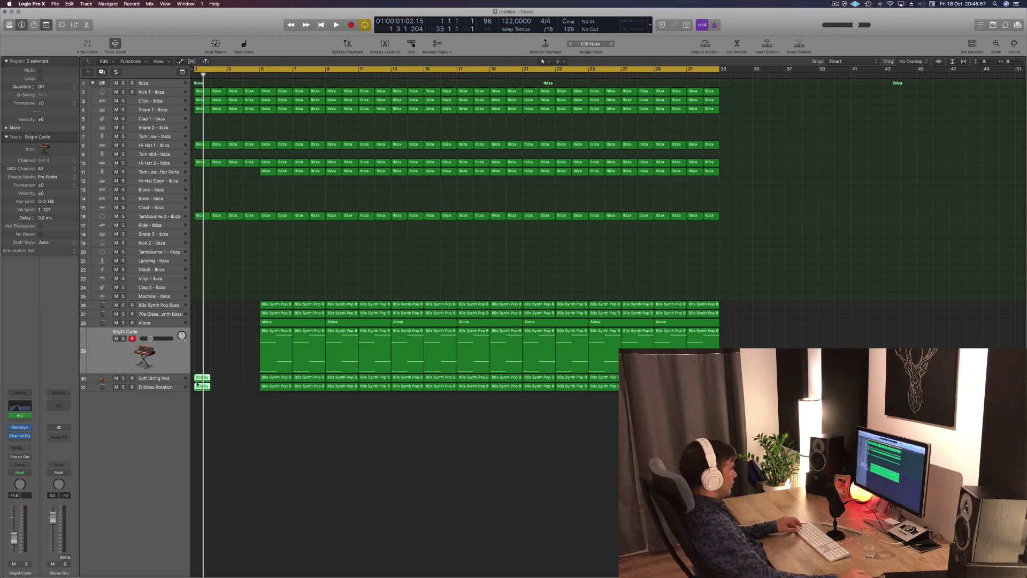
drag(210, 381, 230, 385)
key(space)
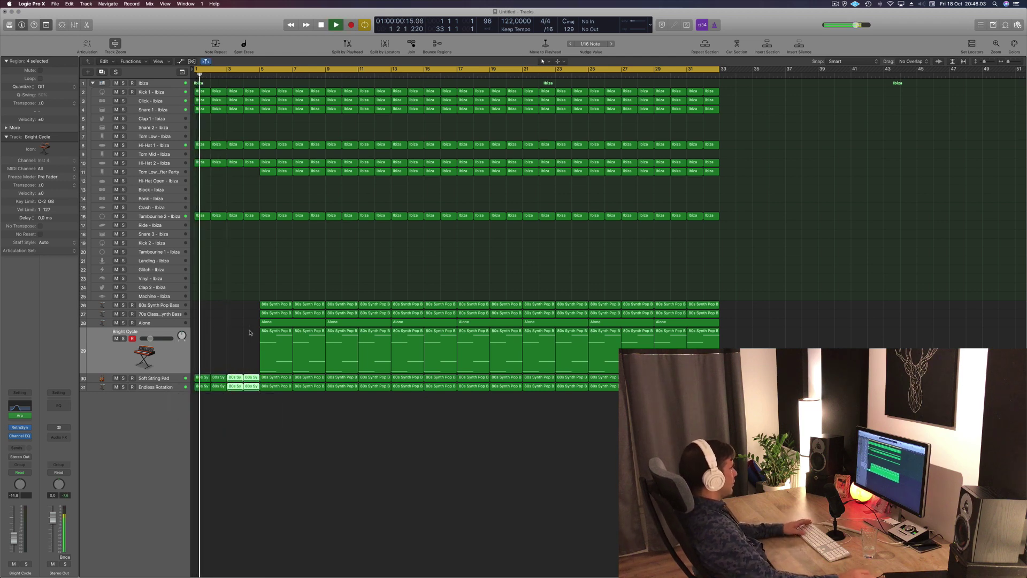
Step: Duplicate the 80s Synth Pop Bass track and copy Soft String Pad's first one-bar region to bar 1 of the duplicate, replaying it
click(231, 277)
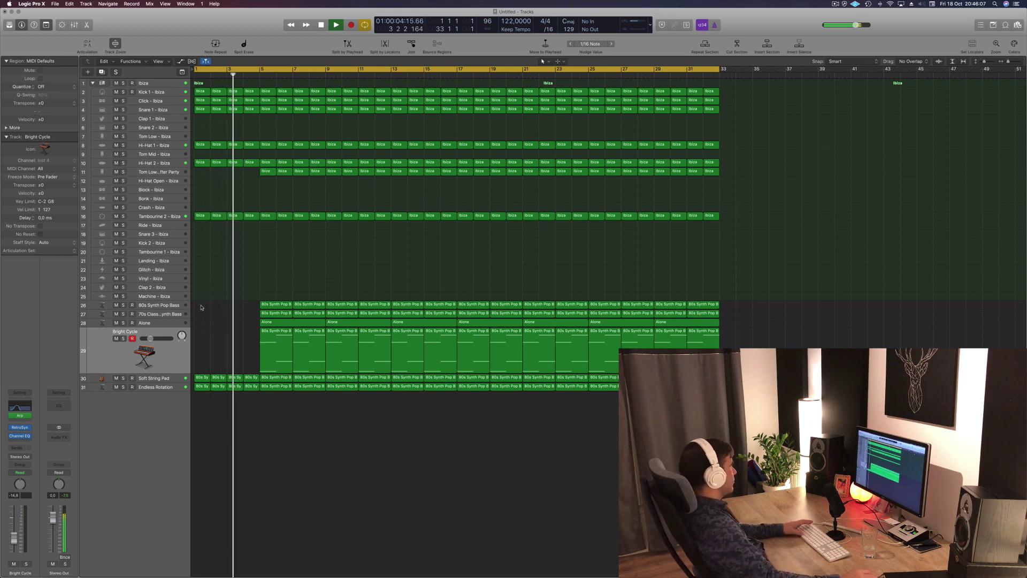
key(space)
click(179, 303)
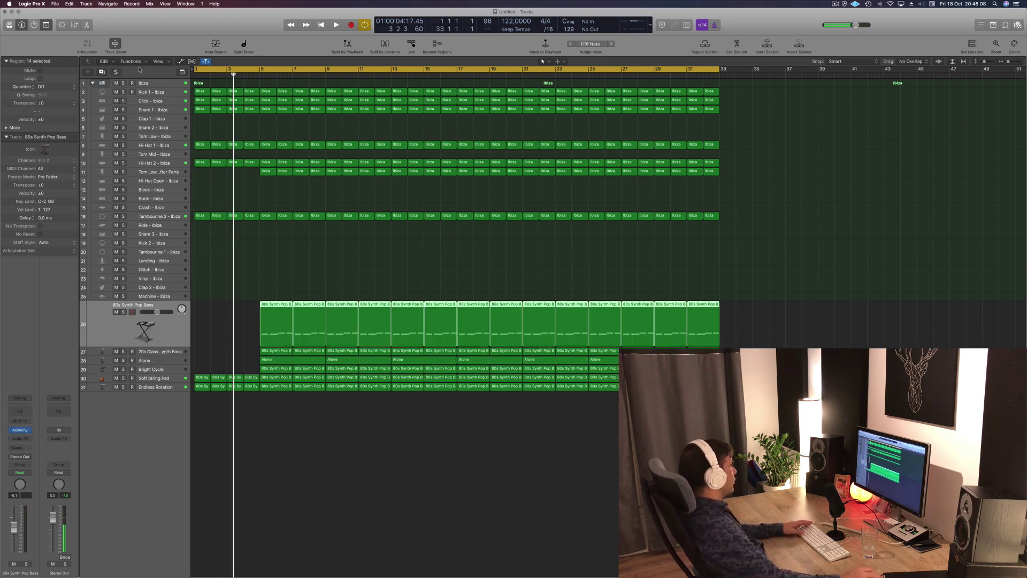
click(102, 72)
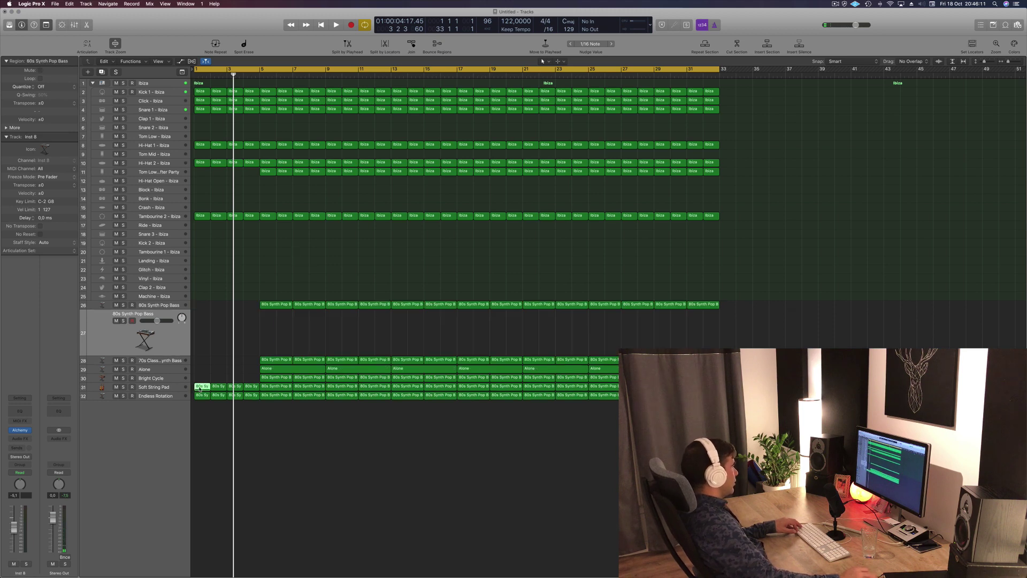
drag(199, 389, 198, 337)
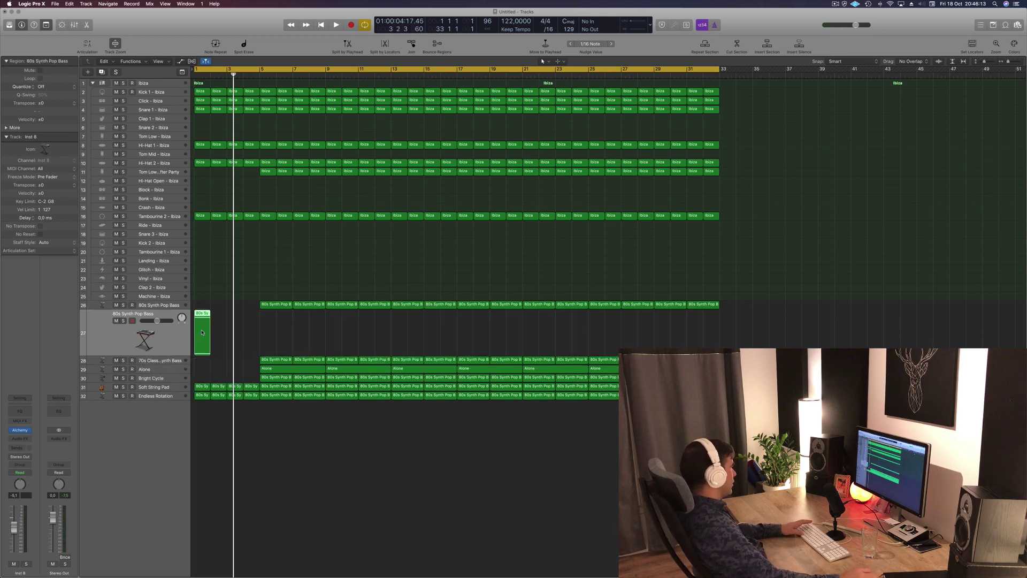
key(space)
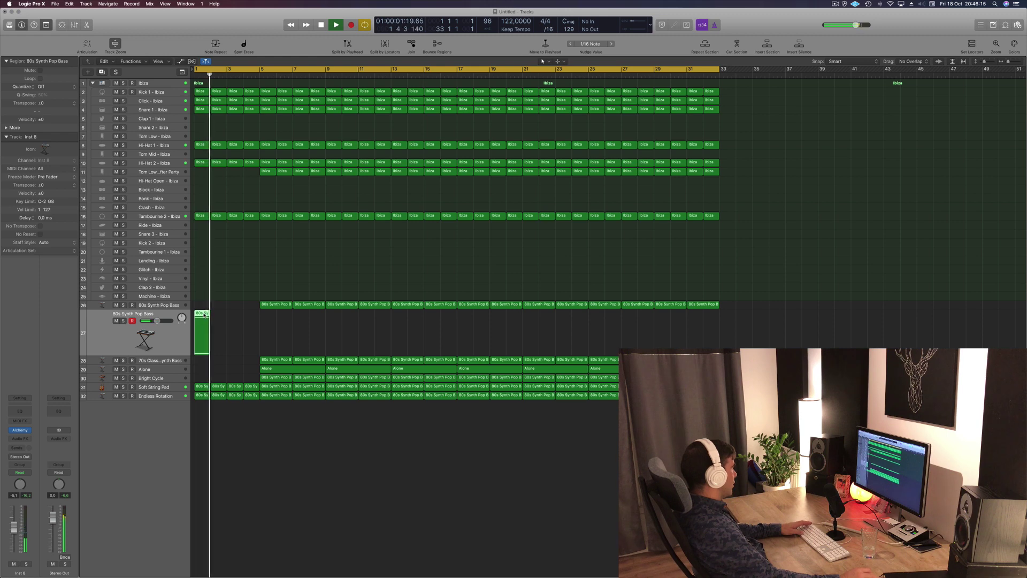
Step: Delete the upper note from the duplicate bass track's bar 1 region, leaving only the lower note, and replay
double_click(204, 315)
key(space)
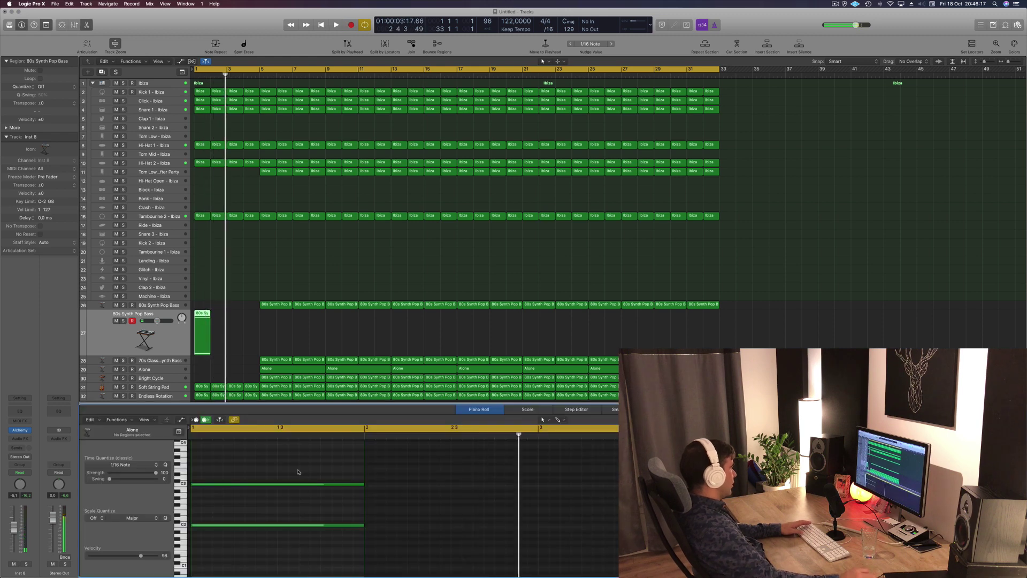
key(Right)
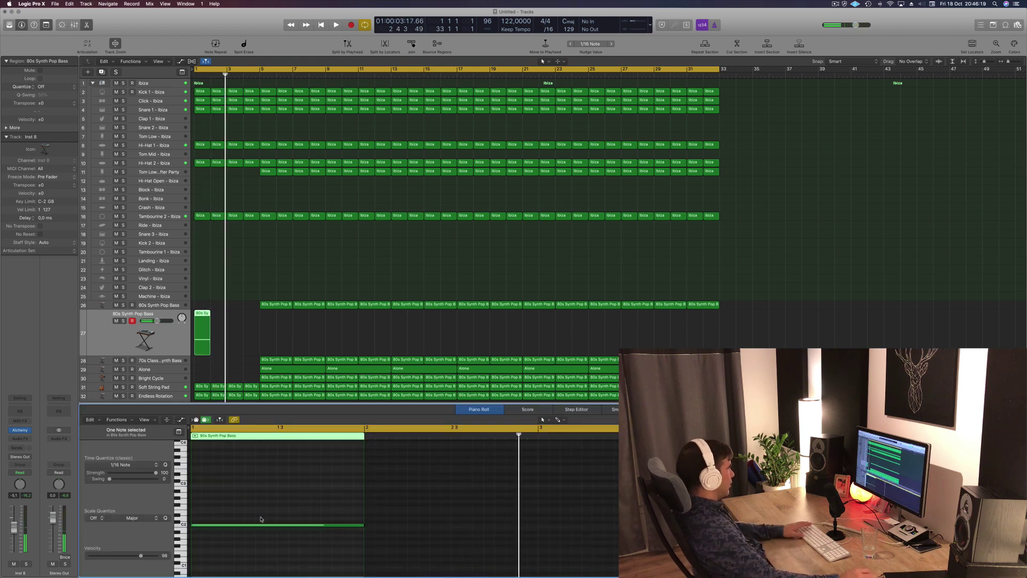
key(space)
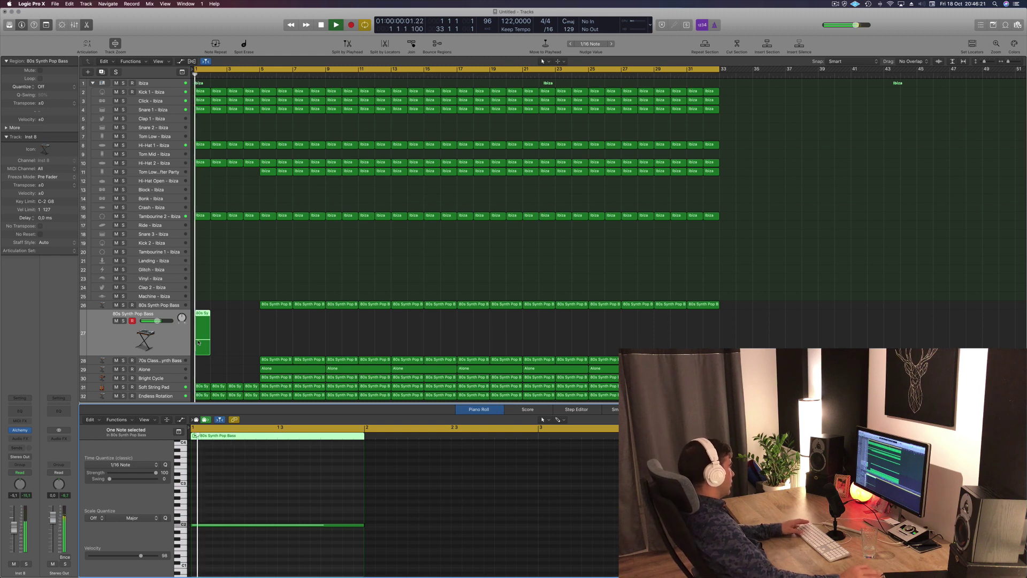
Step: Add a Channel EQ to the duplicate 80s Synth Pop Bass track with a high cut at 104 Hz and 48 dB/Oct
click(20, 412)
click(554, 207)
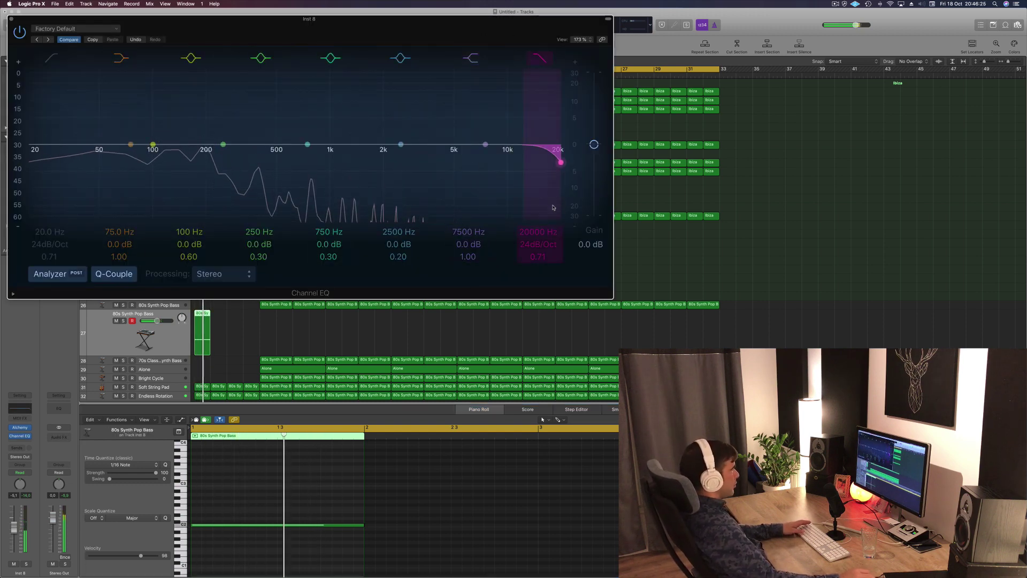
drag(554, 208, 479, 208)
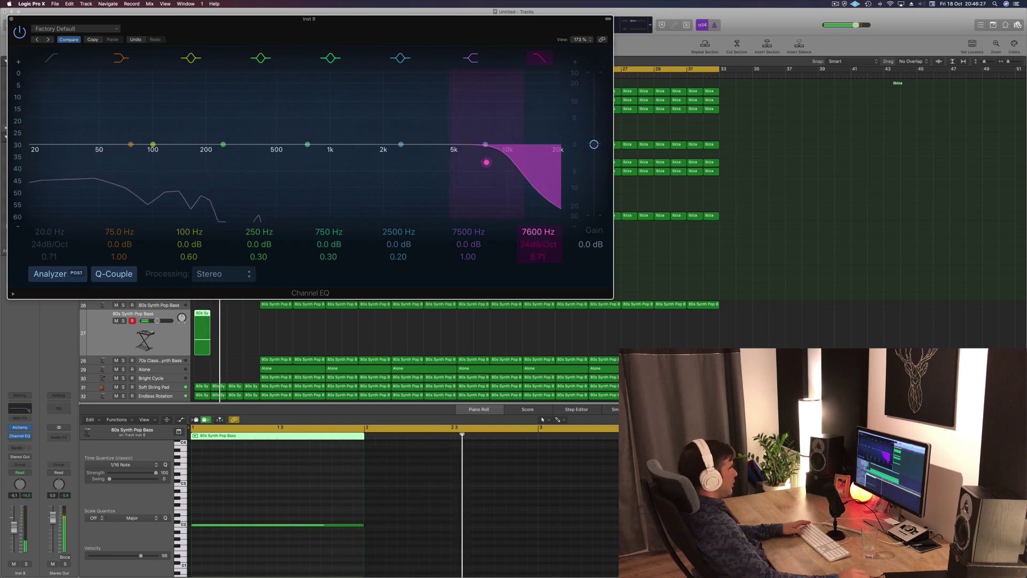
drag(486, 162, 203, 162)
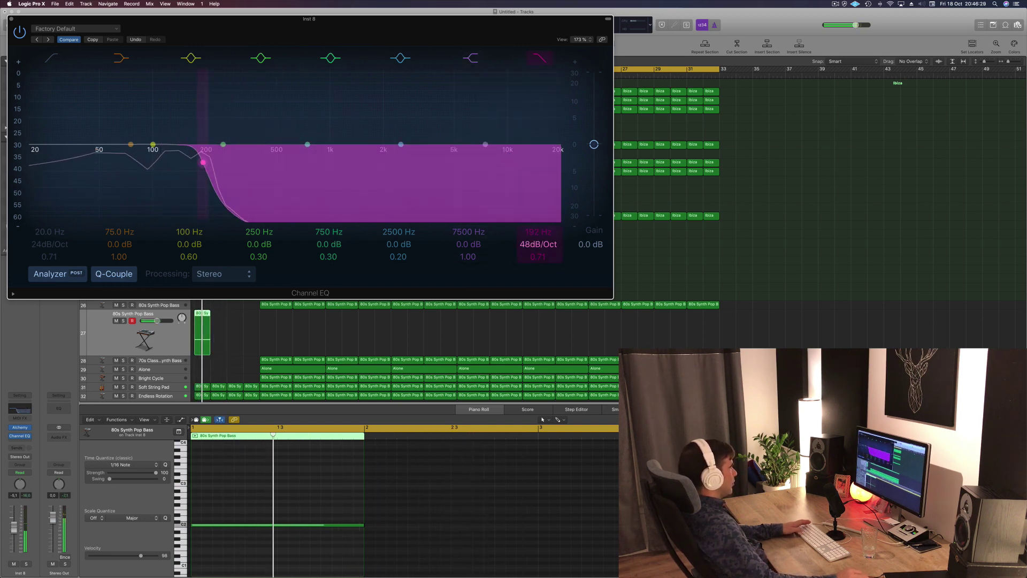
drag(203, 162, 155, 162)
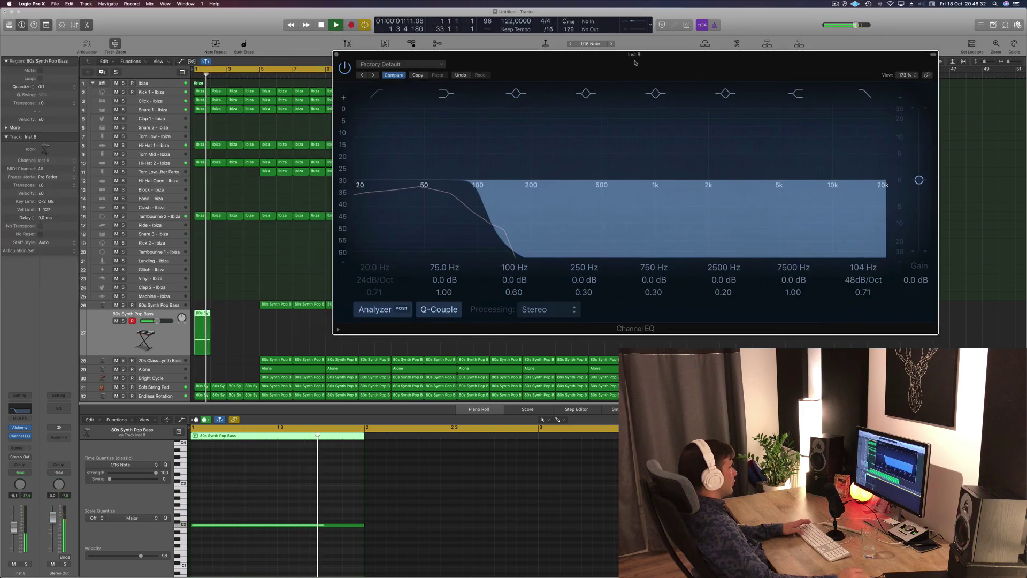
drag(14, 19, 340, 56)
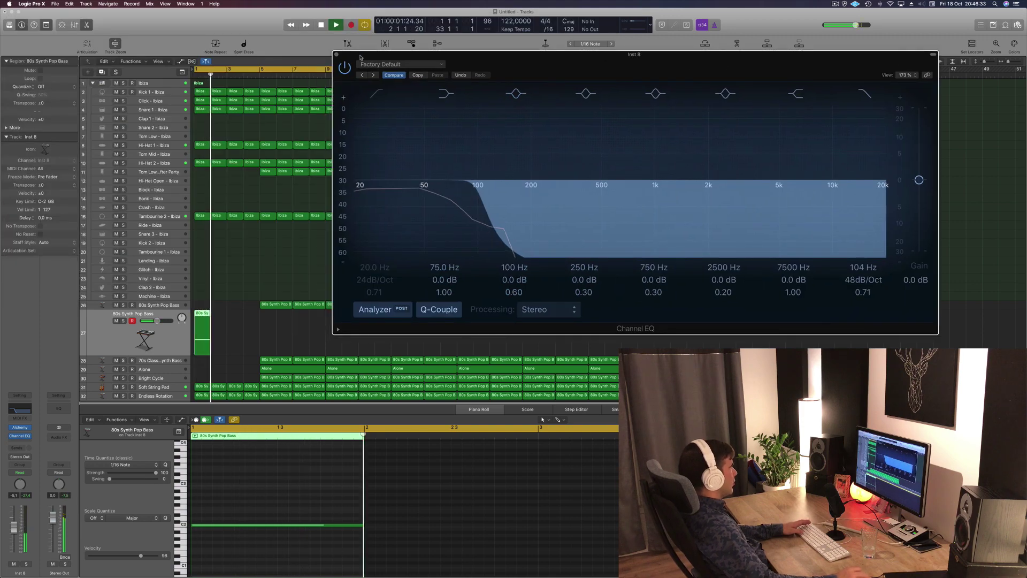
click(337, 54)
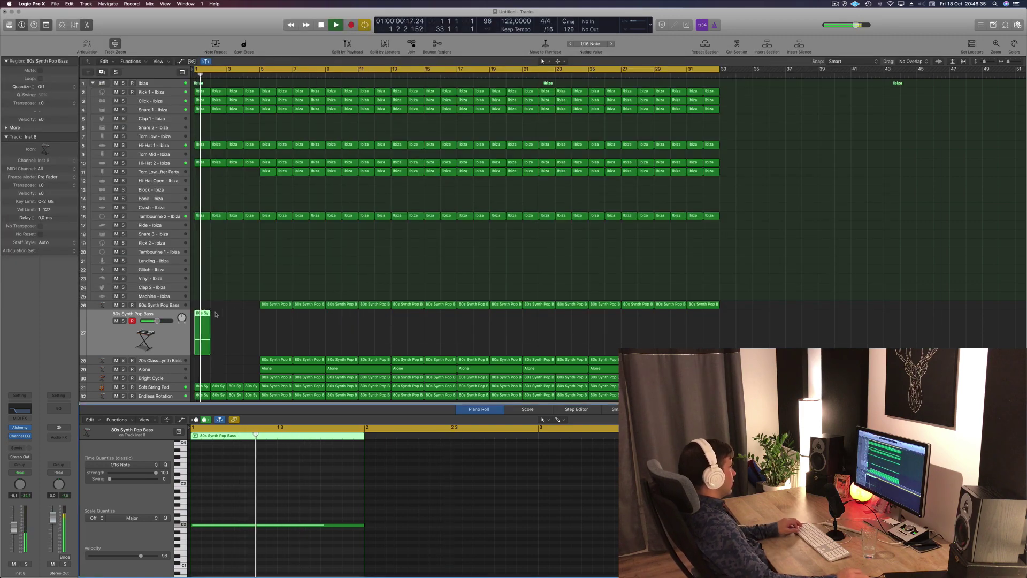
Step: Fill bars 1 to 4 of the duplicate bass track with its one-bar region and lower its EQ high cut to just under 100 Hz
drag(200, 316, 257, 320)
scroll(217, 299, left, 3)
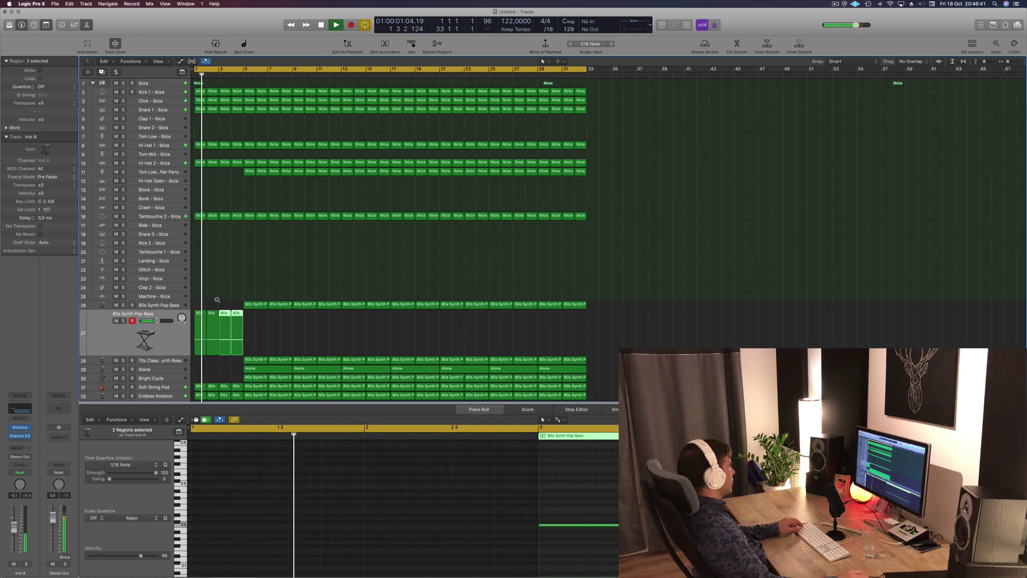
click(18, 412)
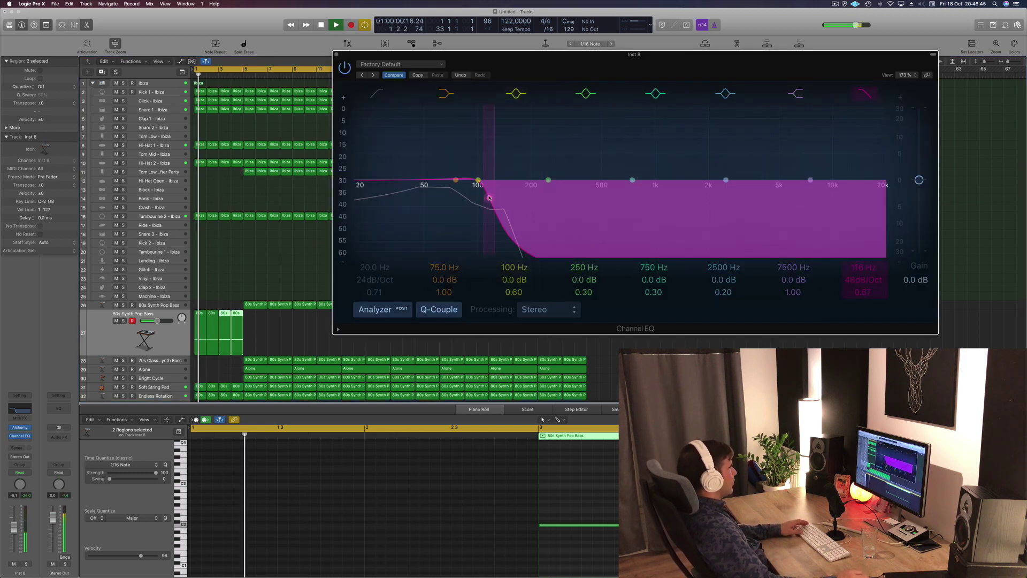
mouse_move(489, 198)
mouse_down()
mouse_move(512, 201)
mouse_move(475, 202)
mouse_up()
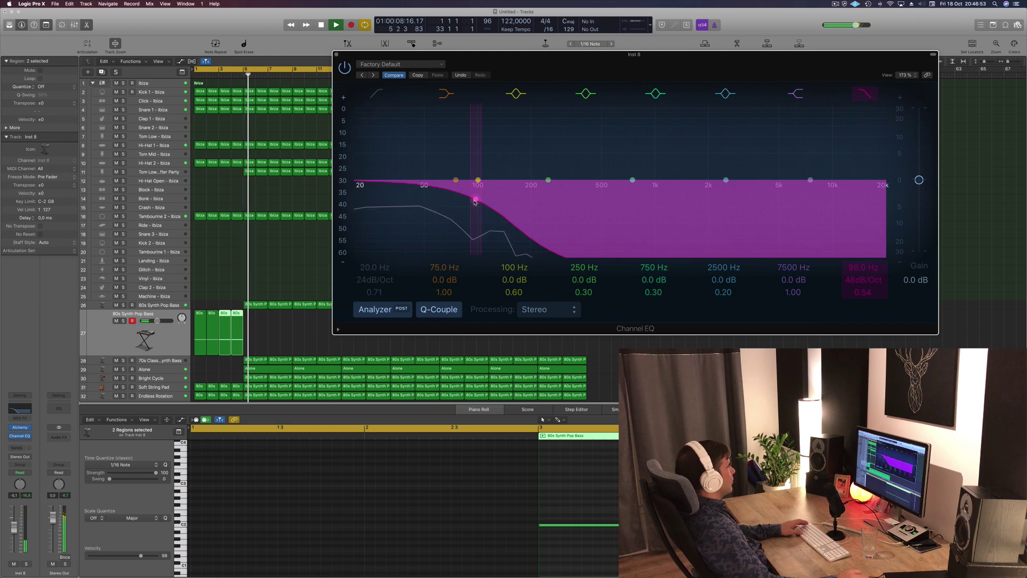
click(345, 67)
click(337, 54)
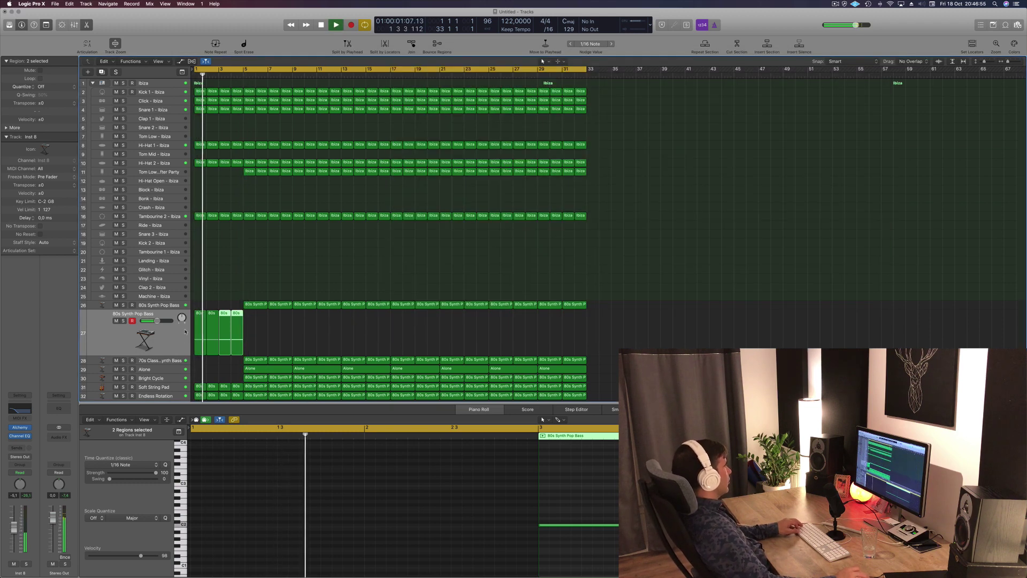
Step: Delete the Alone region in bars 5 to 8
drag(300, 332, 199, 306)
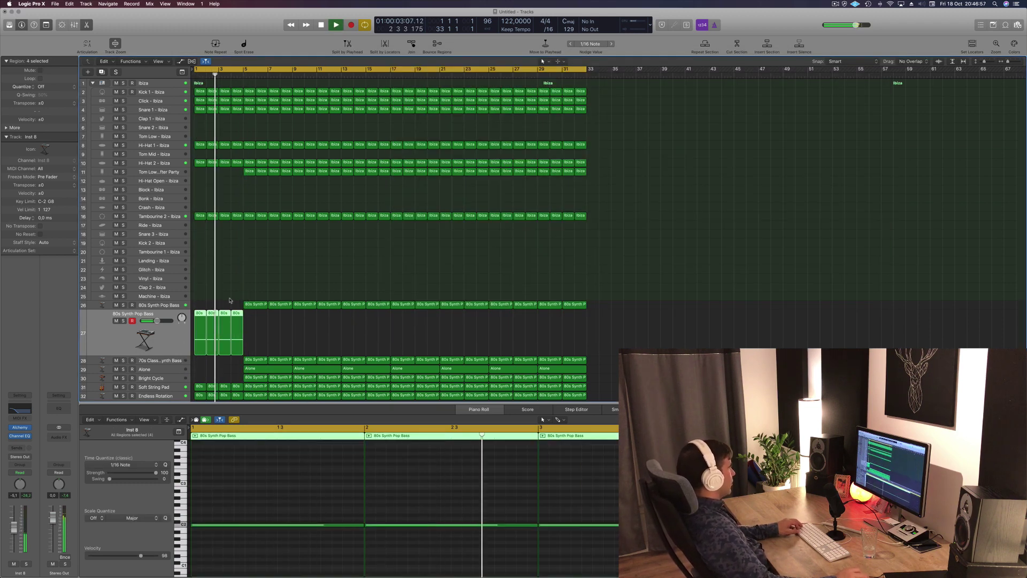
click(251, 365)
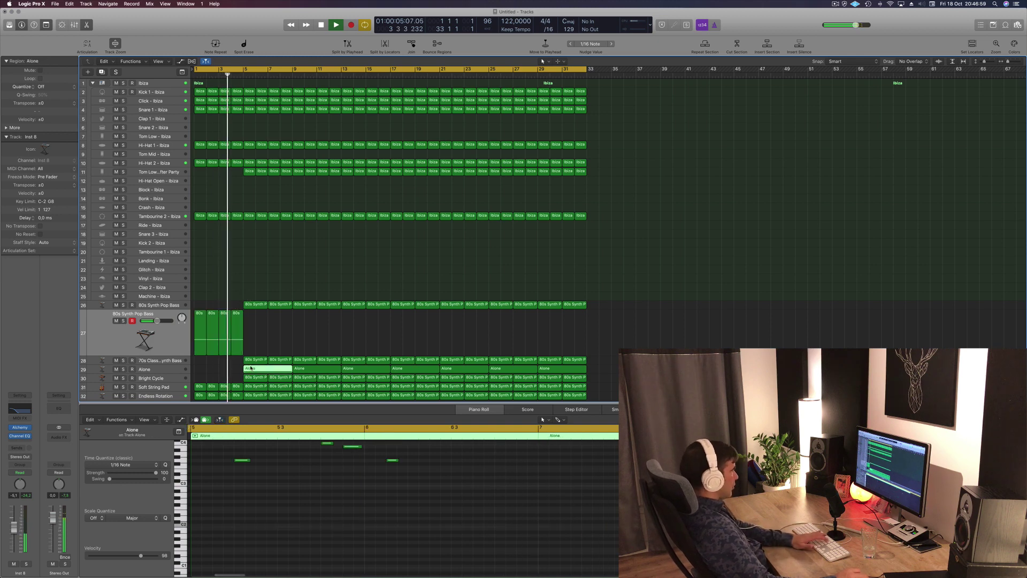
key(Delete)
Step: Replay from the beginning and delete the Tom Low After Party regions in bars 5 to 8
click(179, 378)
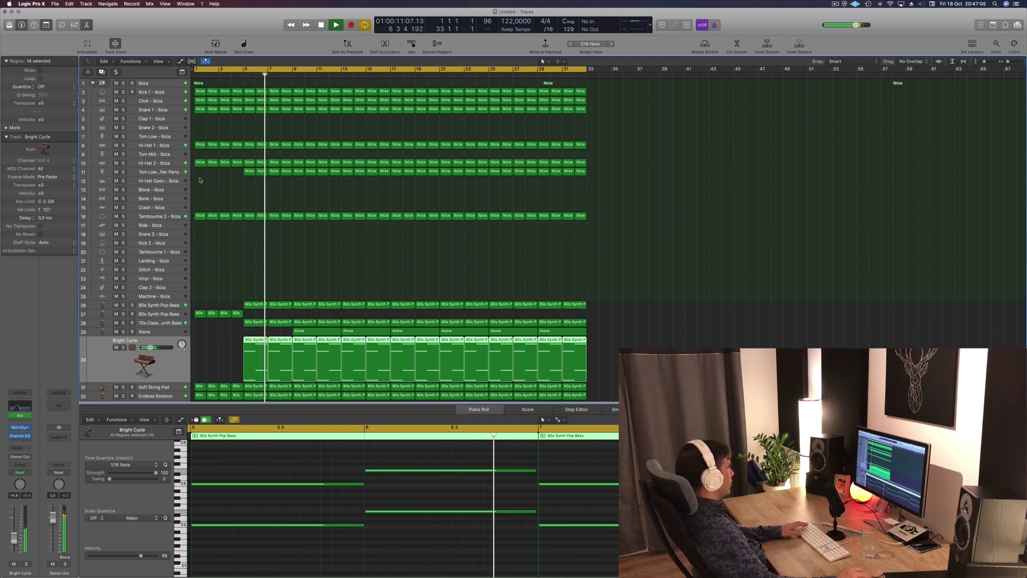
key(space)
key(space)
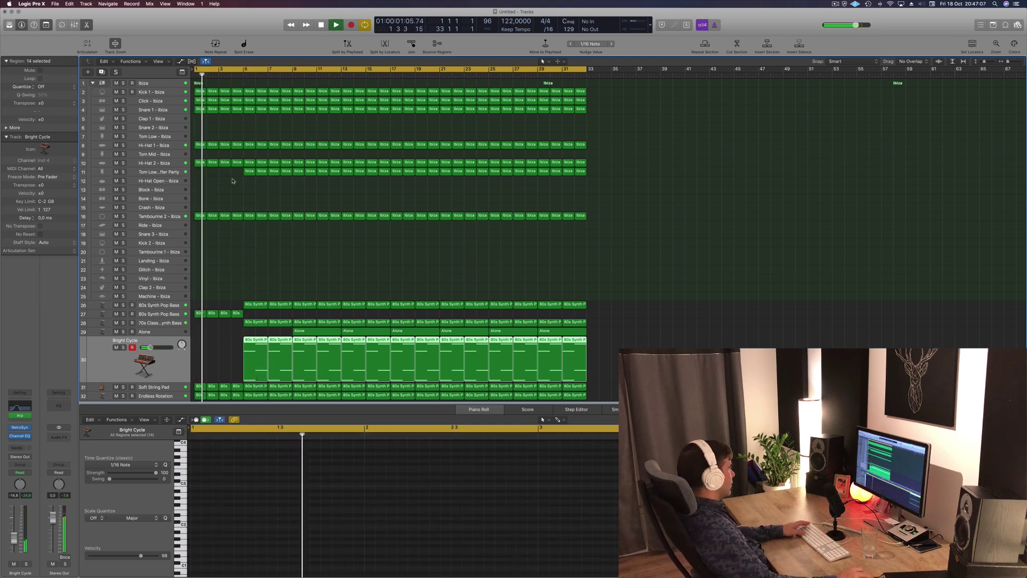
drag(234, 179, 289, 170)
key(Delete)
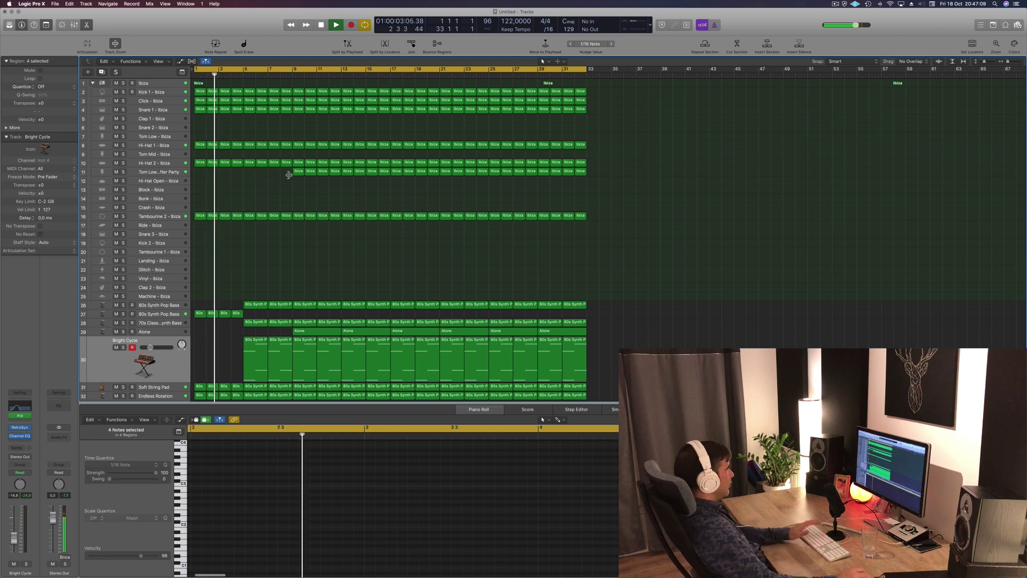
Step: Delete the two 70s Classic Synth Bass regions in bars 5 to 8
key(Up)
key(Up)
key(Up)
key(Up)
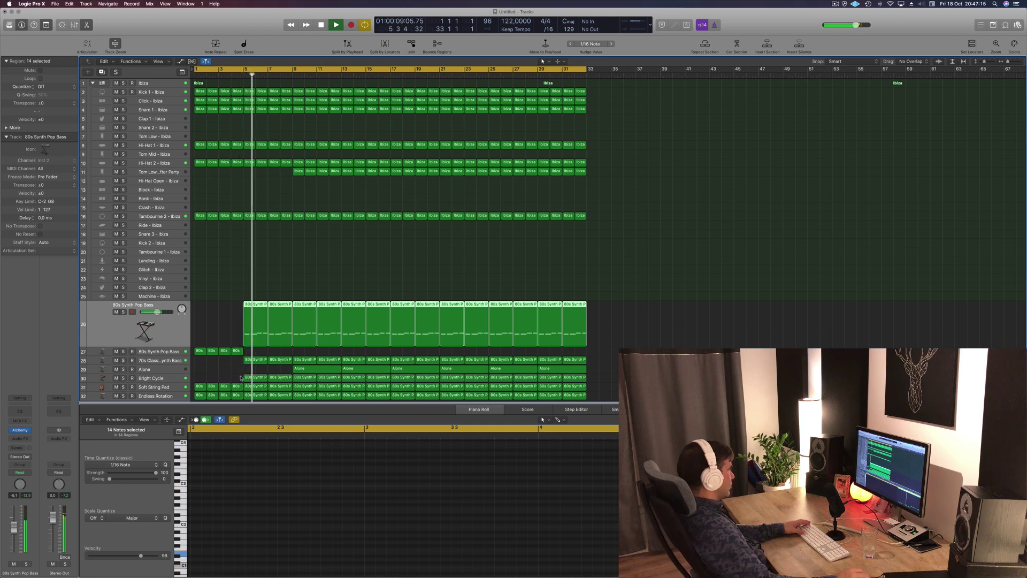
drag(237, 356, 274, 363)
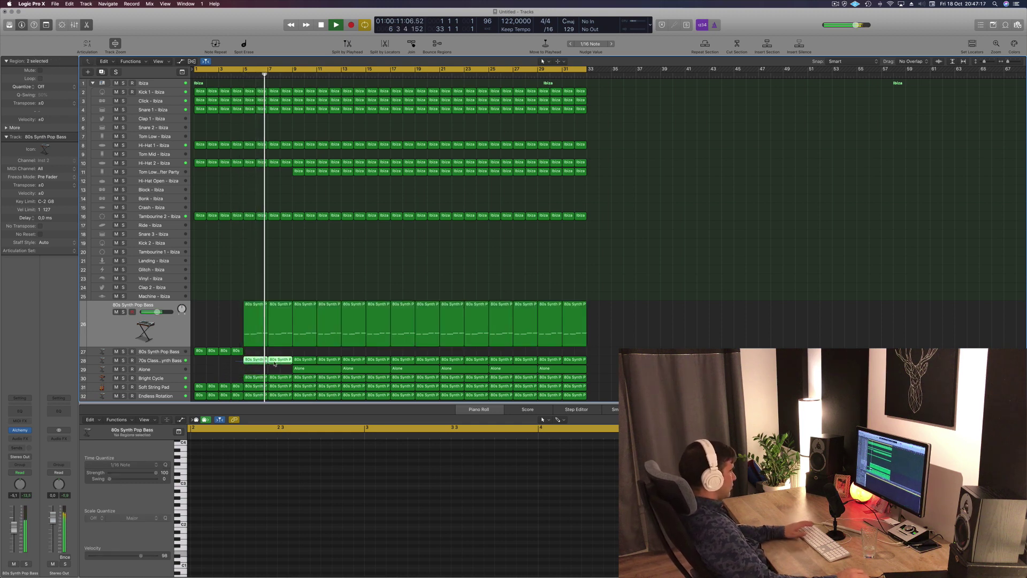
key(Delete)
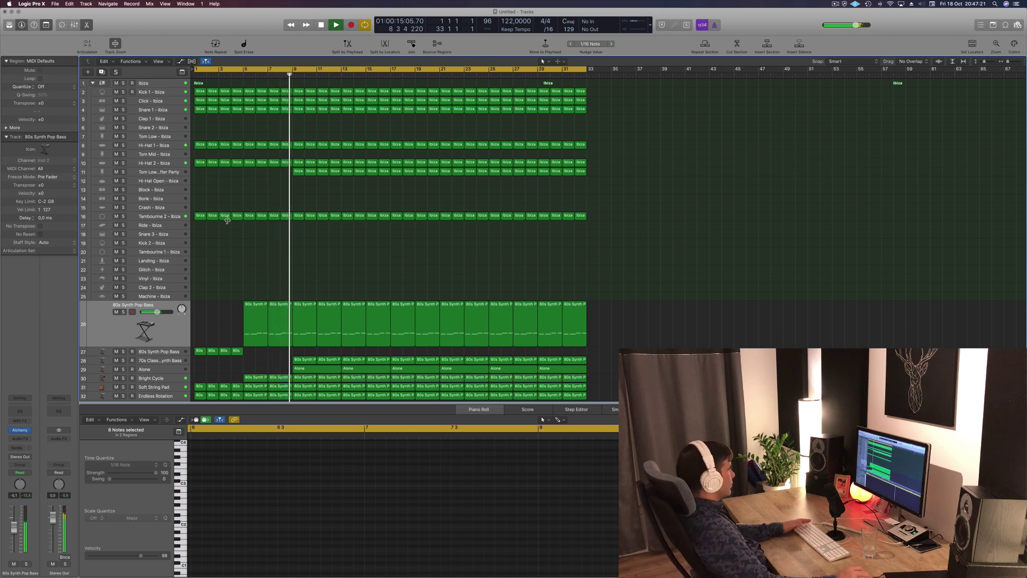
Step: Replay from the beginning and delete the original 80s Synth Pop Bass track's two regions in bars 5 to 8
key(Return)
key(space)
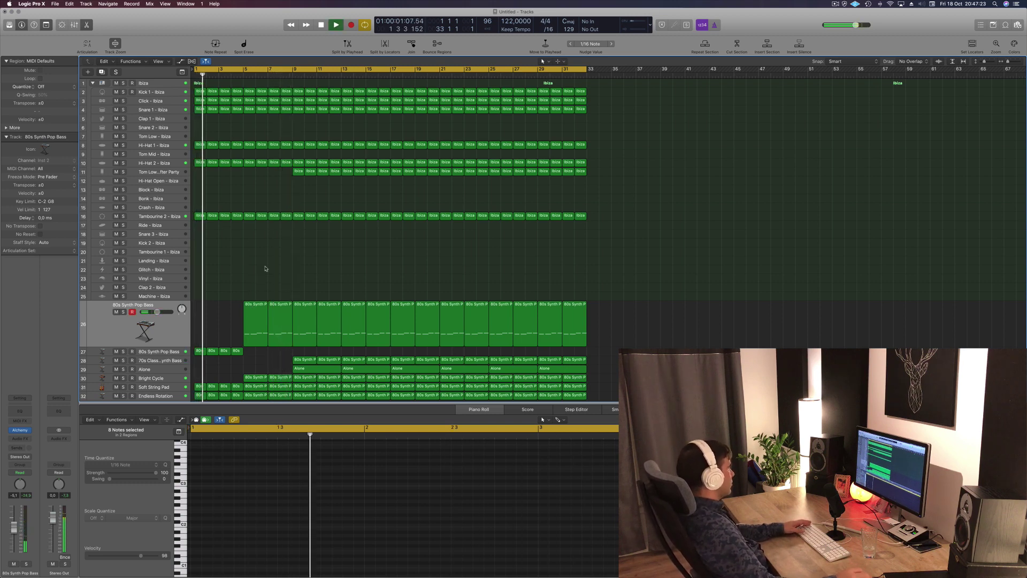
drag(255, 277, 277, 343)
key(Delete)
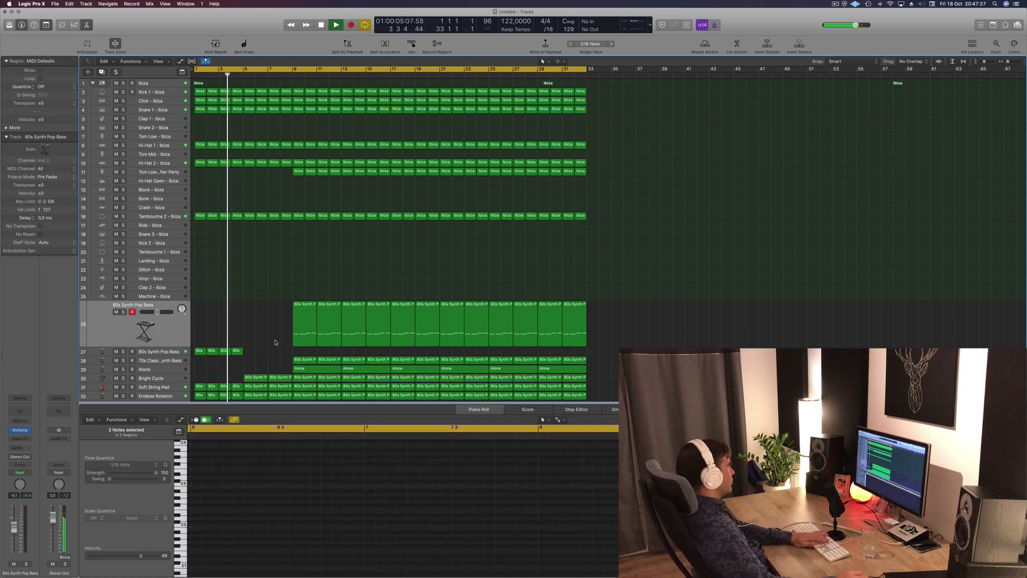
Step: Copy Bright Cycle regions into bars 1 to 4, extend the duplicate 80s Synth Pop Bass regions through bar 8, and replay
click(177, 381)
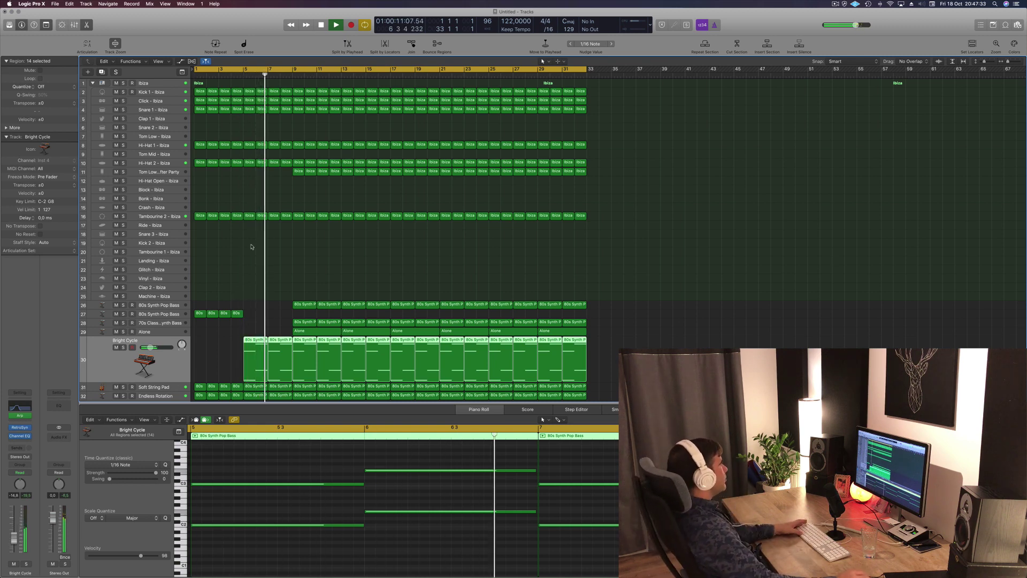
key(space)
drag(253, 312, 208, 343)
key(space)
click(176, 368)
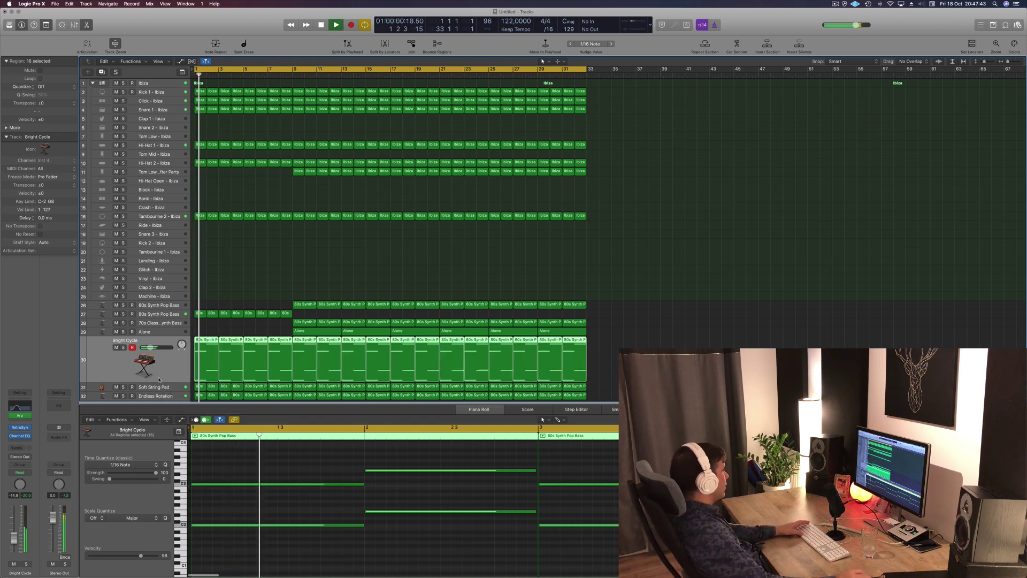
Step: Open Bright Cycle's Channel EQ, set the track's automation mode to Touch, and play from the beginning
key(space)
click(20, 406)
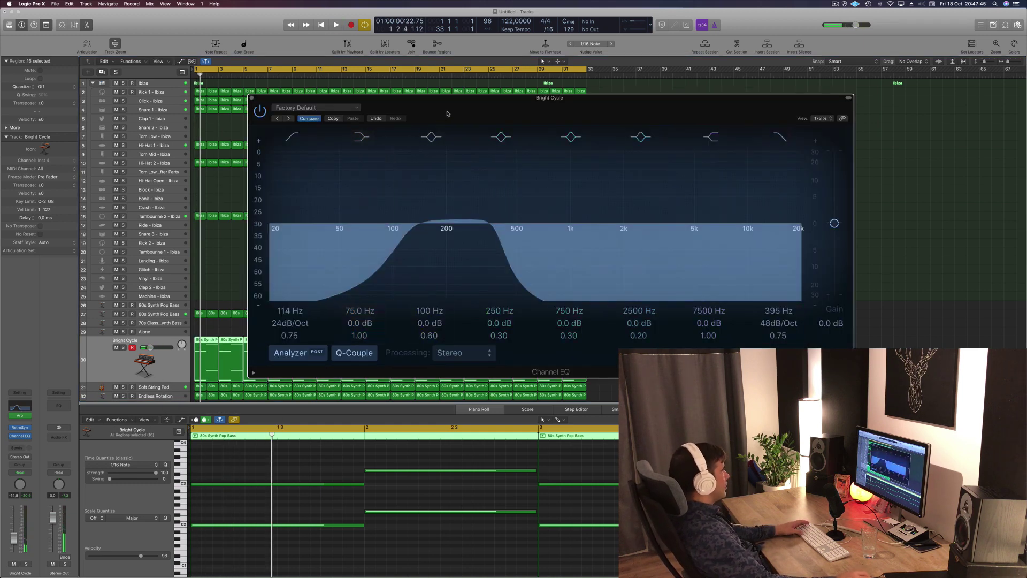
click(67, 431)
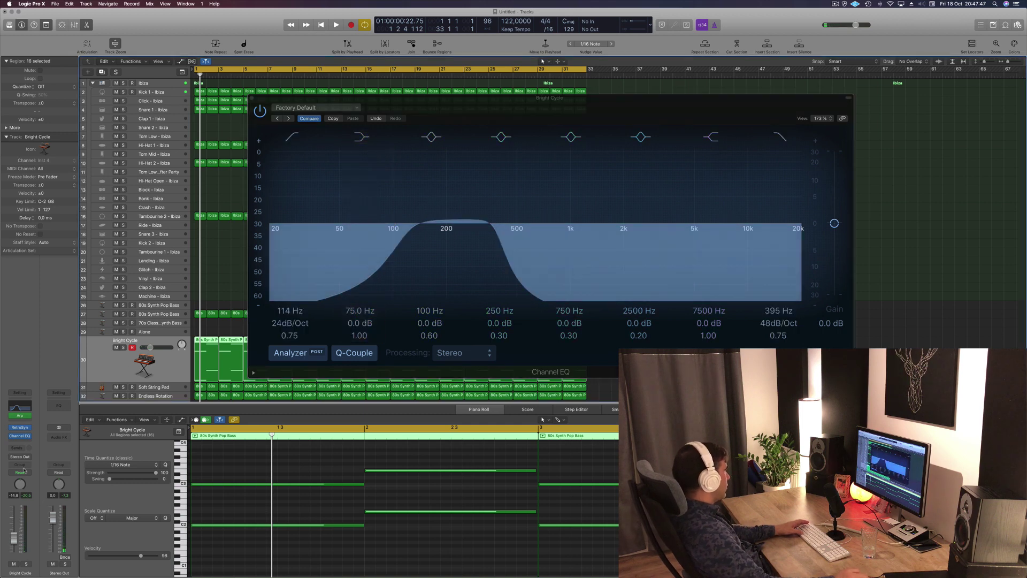
click(21, 473)
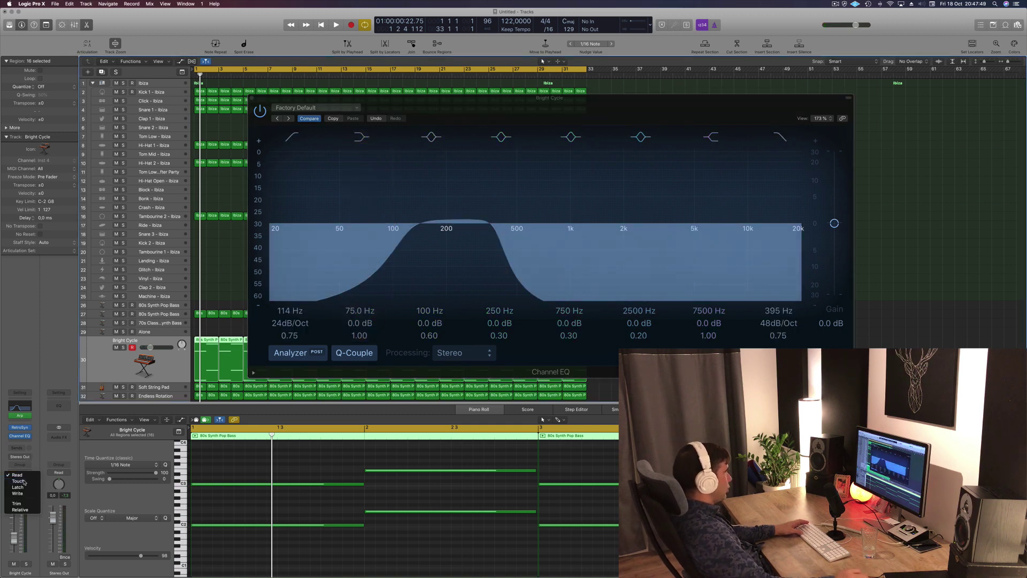
click(24, 481)
key(space)
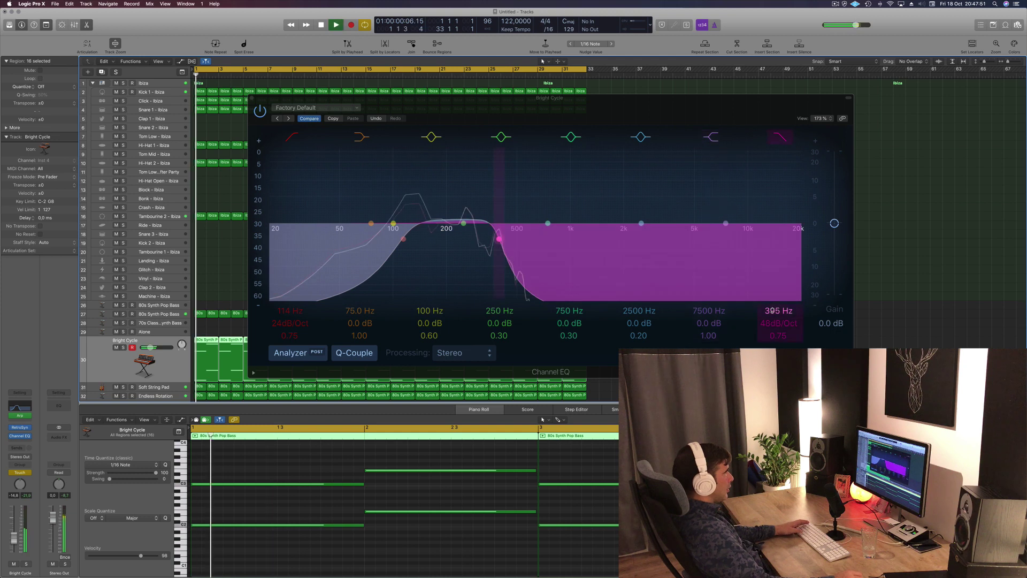
click(534, 181)
key(space)
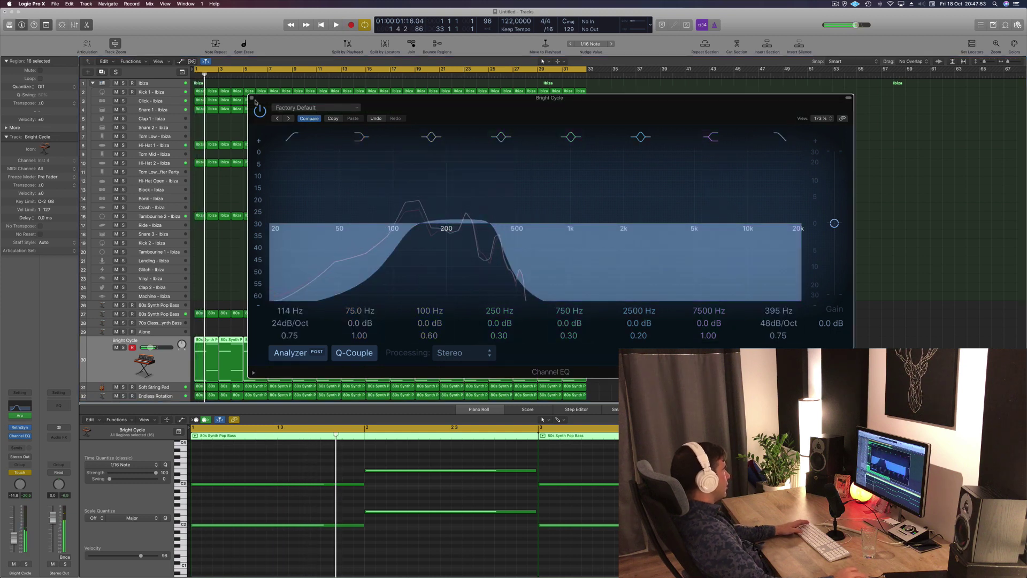
Step: Close the Channel EQ, show track automation, and lower the start of Bright Cycle's High Cut Frequency curve to 124 Hz at bar 1
click(252, 98)
key(a)
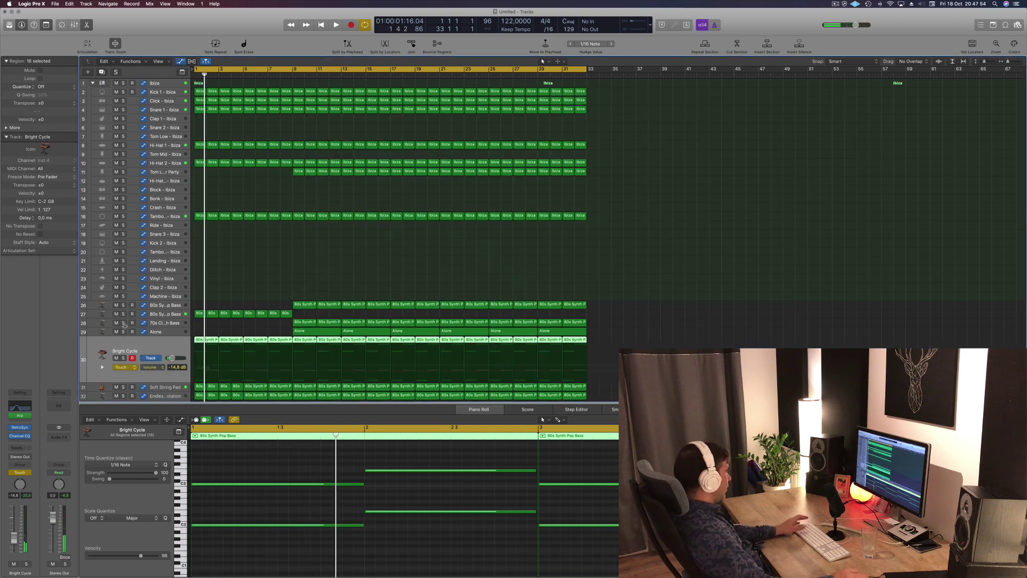
click(160, 370)
click(220, 385)
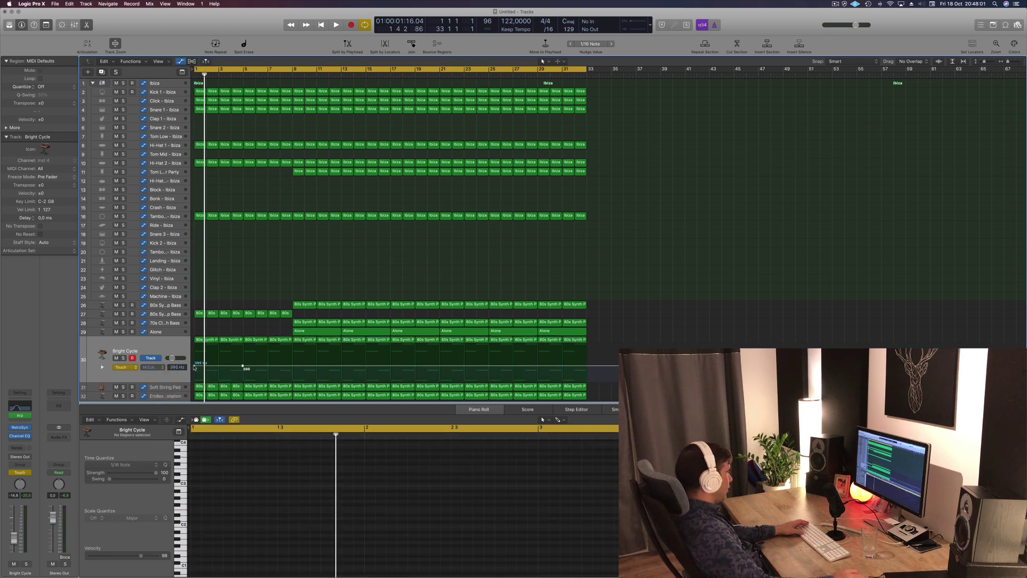
drag(194, 367, 195, 373)
key(space)
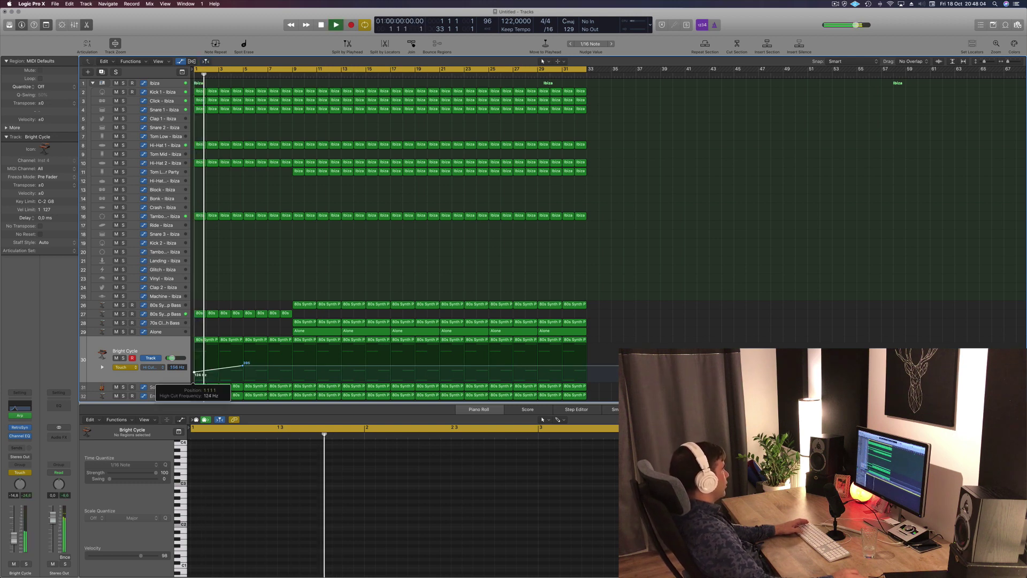
Step: Switch Bright Cycle's automation to Read, lower the high-cut level from bar 5 onward to 184 Hz, and replay from the start
click(128, 367)
click(129, 361)
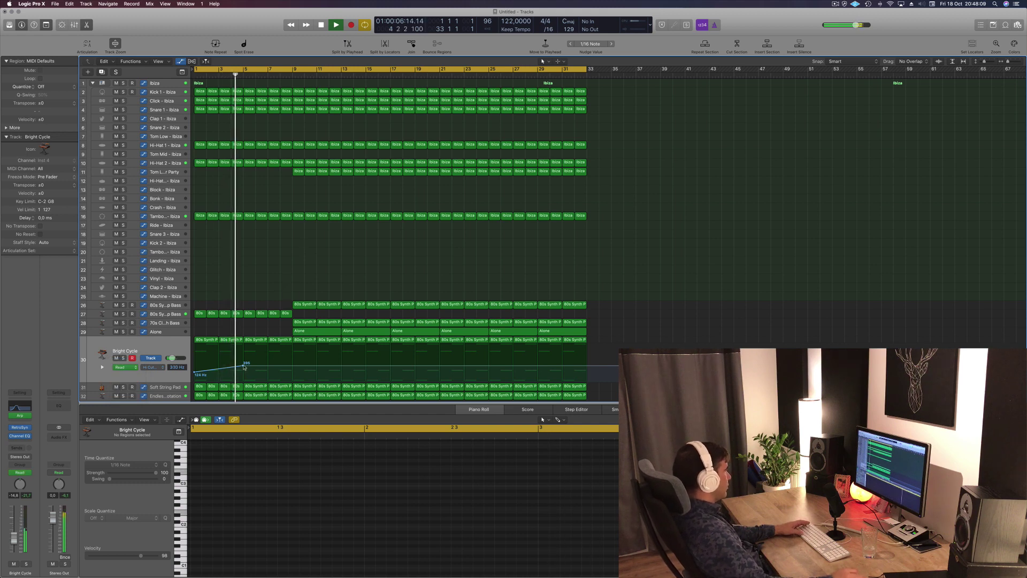
drag(246, 368, 242, 369)
key(space)
key(space)
key(space)
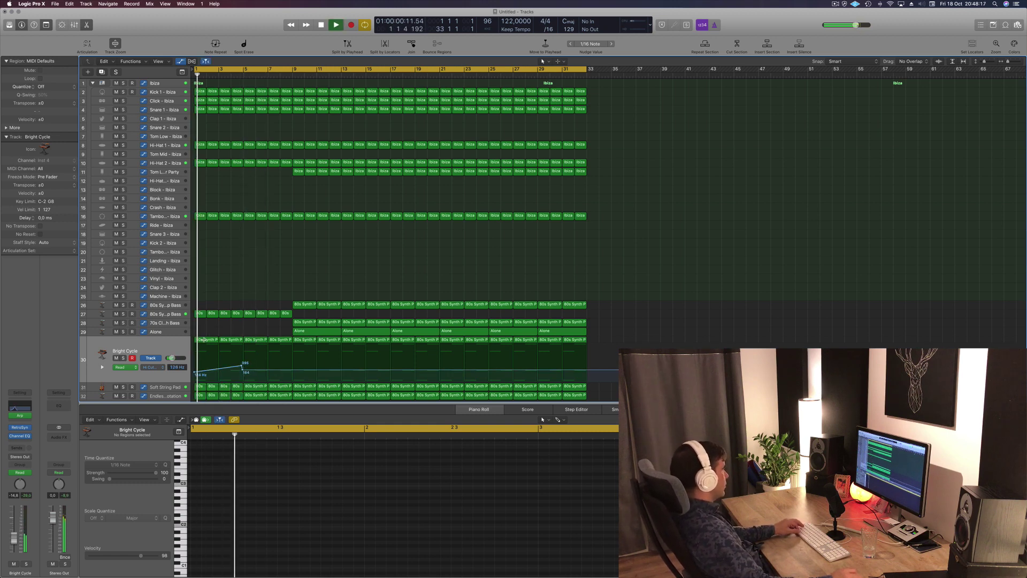
Step: Delete Bright Cycle's regions in bars 2 to 8, keeping only the region in bar 1
super+double_click(207, 340)
drag(213, 333, 260, 344)
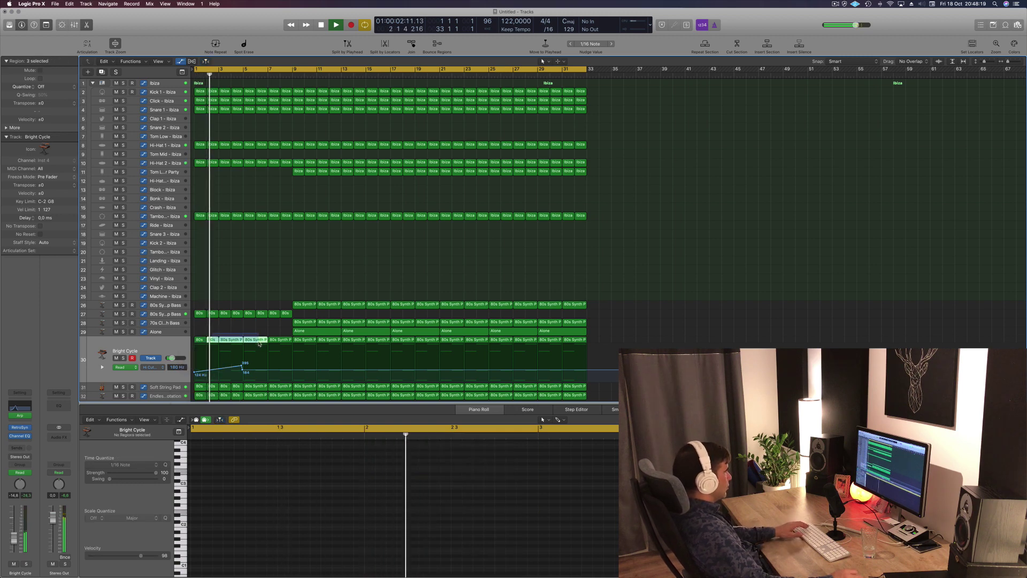
key(Delete)
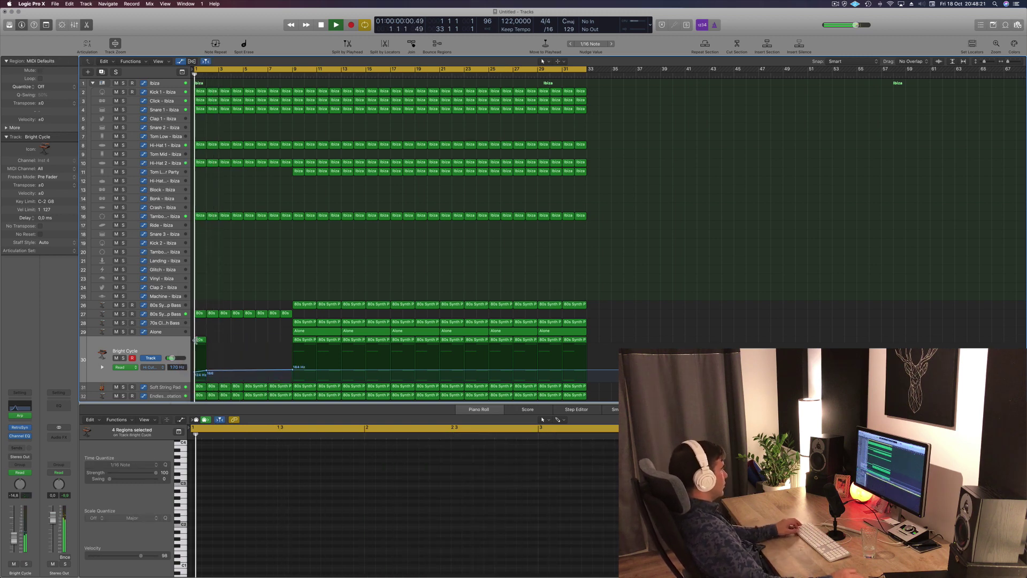
Step: Copy Bright Cycle's bar 1 region with its high-cut ramp across bars 2 to 8 and replay from the beginning
drag(196, 340, 252, 343)
shift+click(199, 341)
shift+click(212, 341)
shift+click(202, 343)
key(Return)
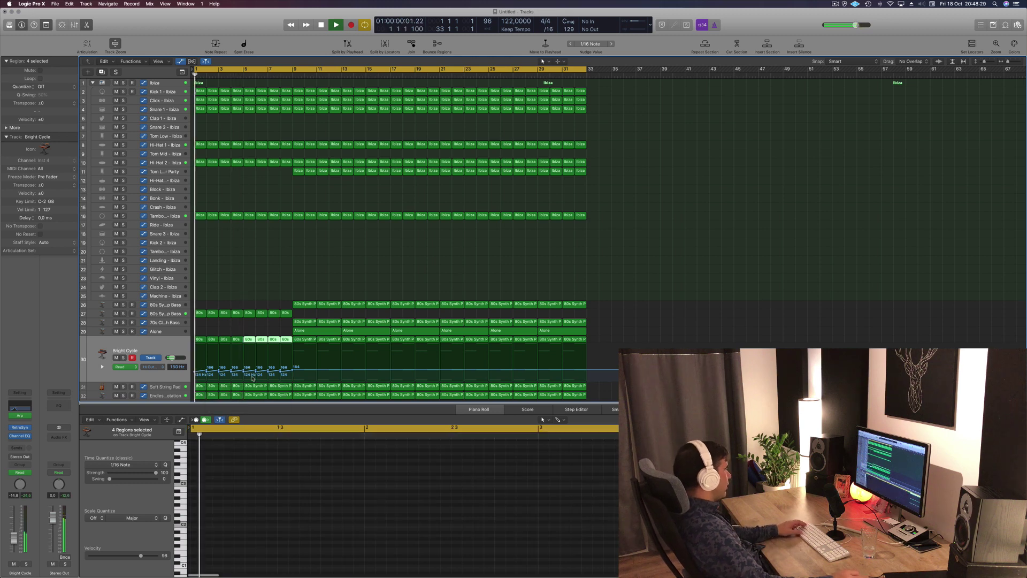
Step: In Endless Rotation's Channel EQ, set the low cut to 400 Hz and enable a high cut at 6400 Hz while the loop plays
click(273, 279)
scroll(168, 393, down, 1)
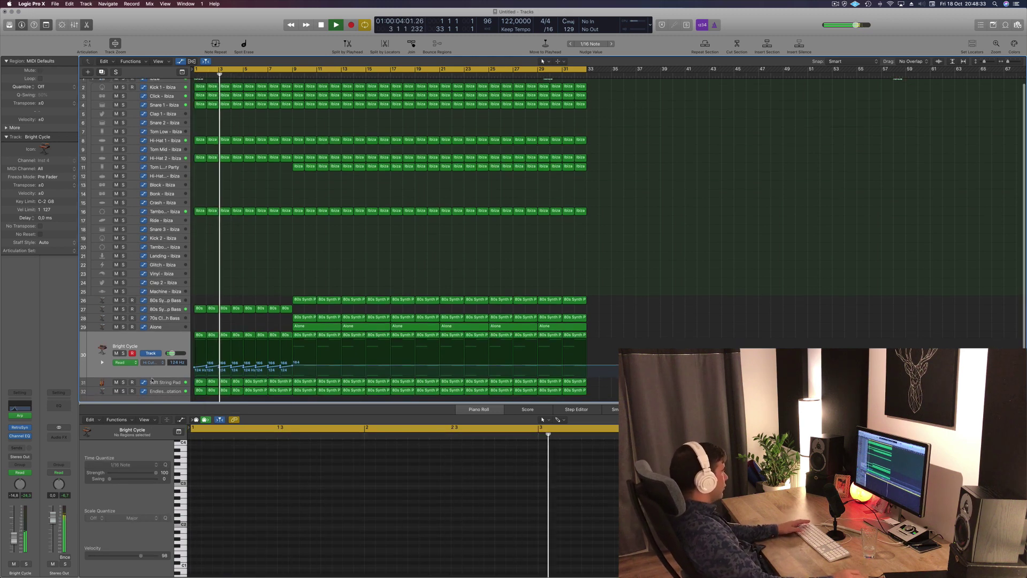
key(Return)
click(168, 390)
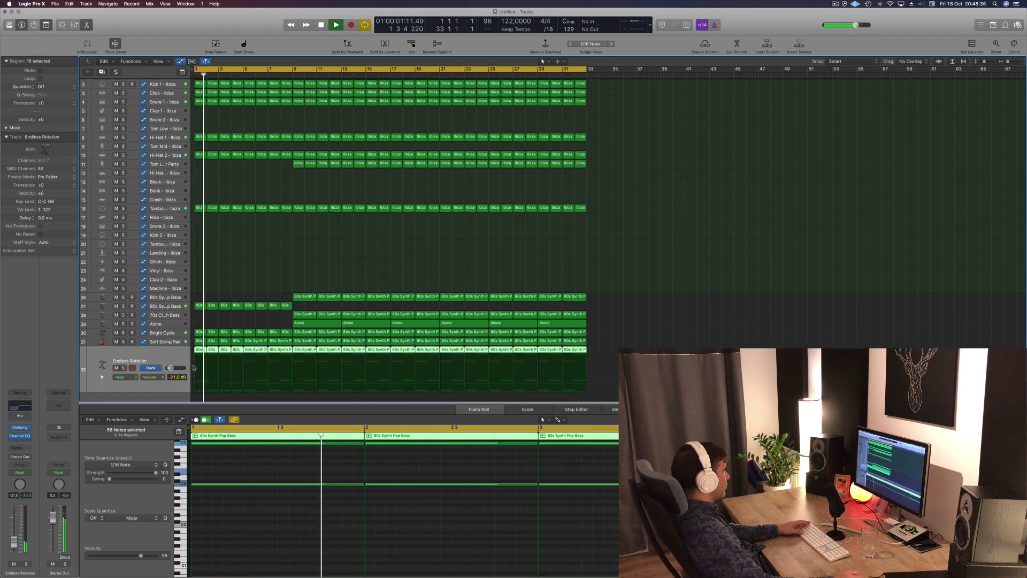
key(Return)
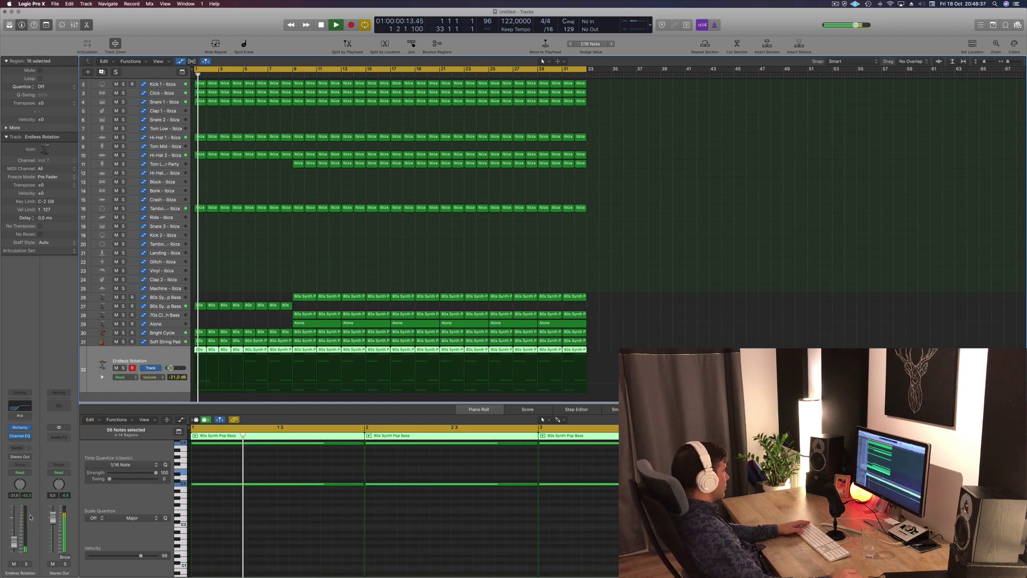
click(20, 436)
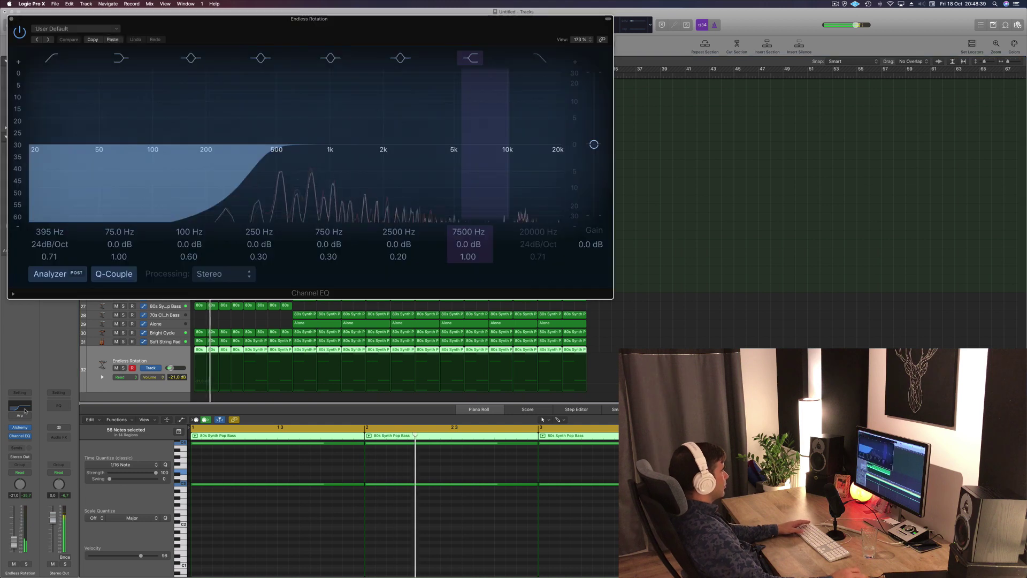
drag(258, 167, 263, 168)
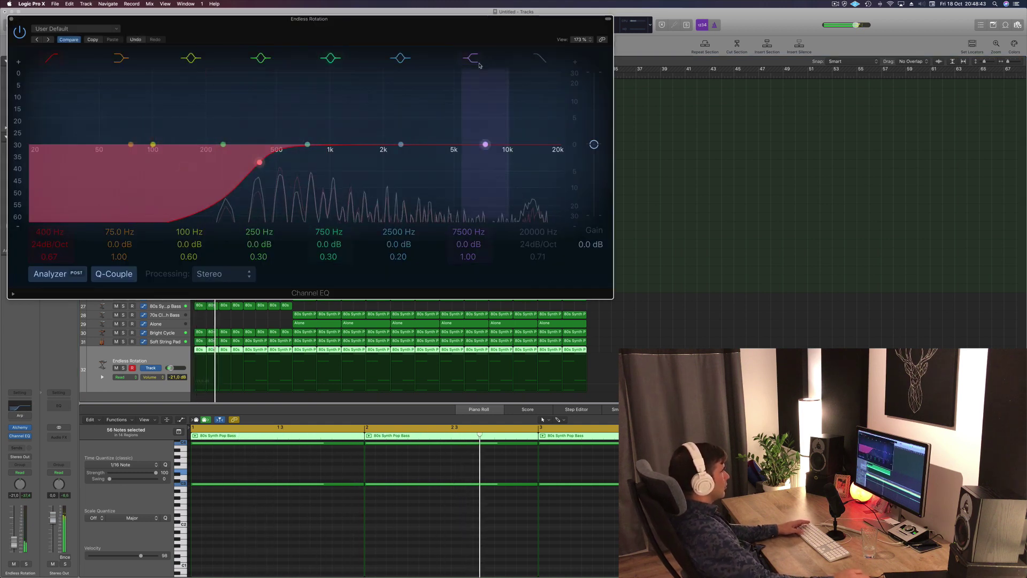
click(541, 59)
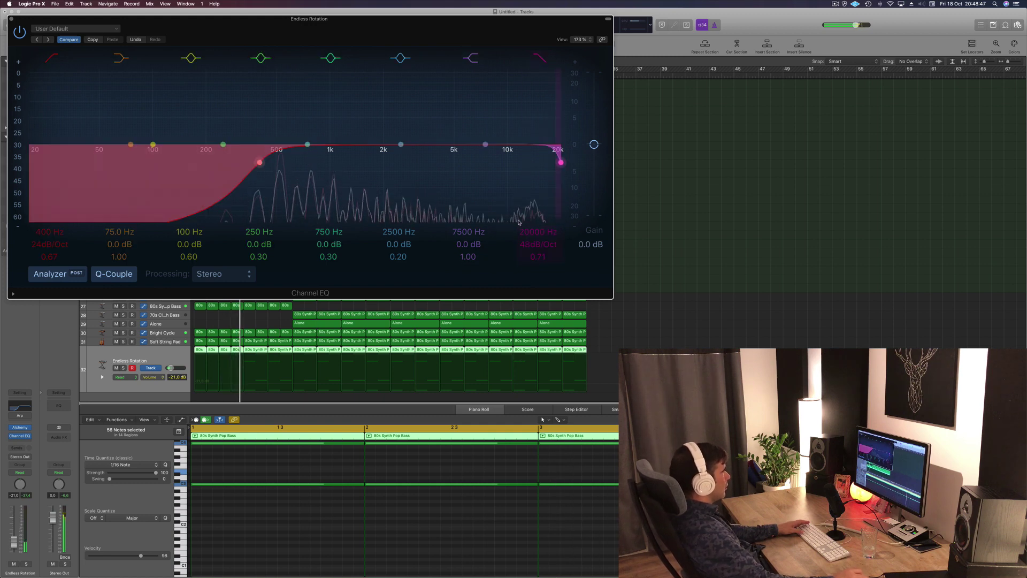
drag(527, 231, 527, 260)
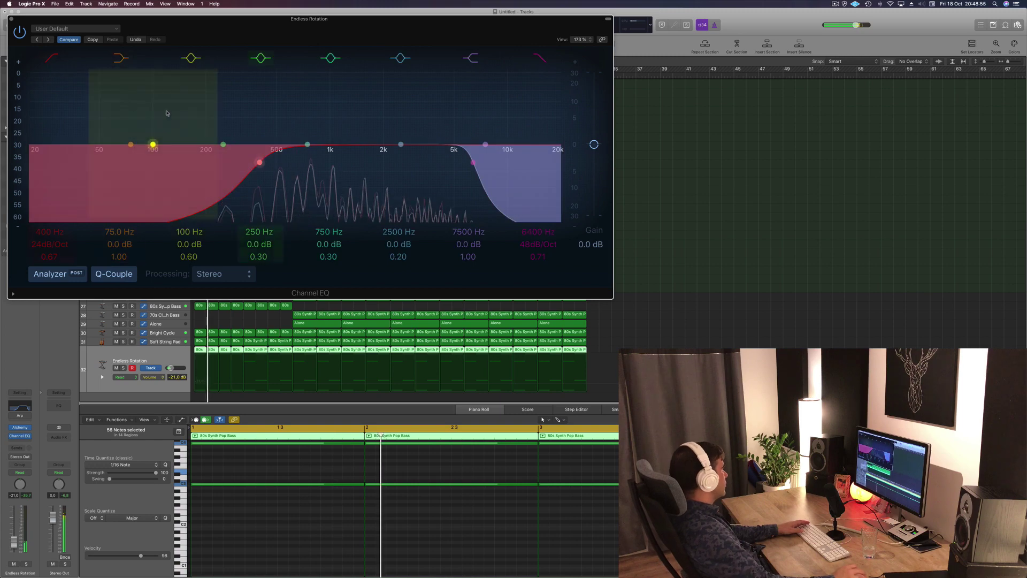
click(11, 20)
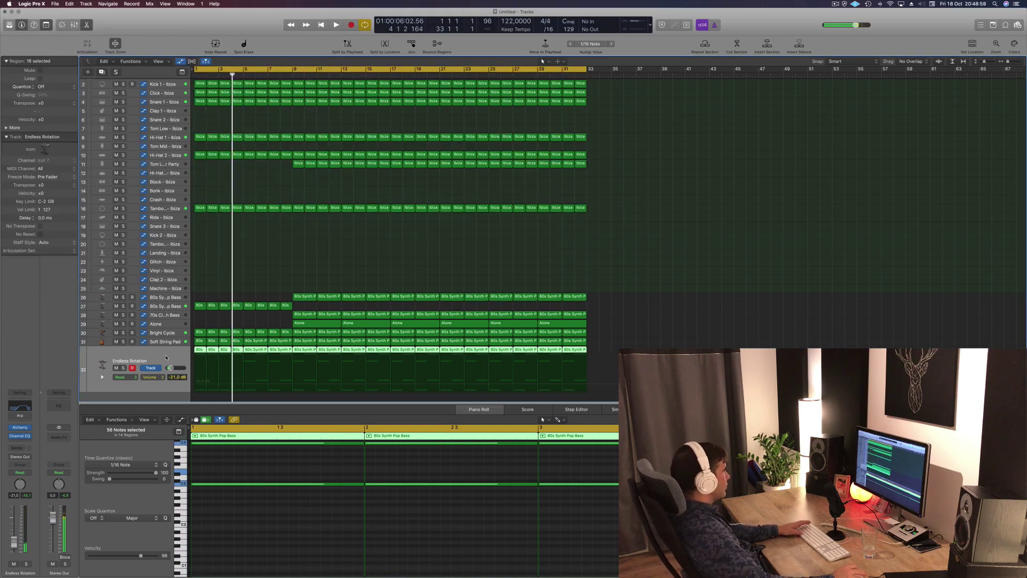
Step: Delete Endless Rotation's two regions in bars 5 to 8, replay from the beginning, and undo the stray volume automation point
click(257, 350)
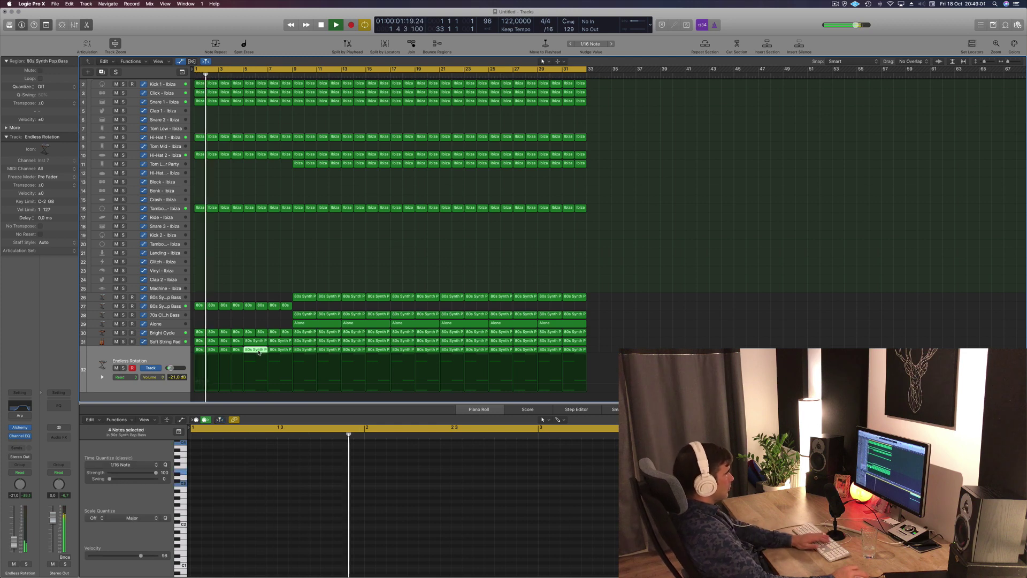
key(Delete)
key(Delete)
key(Return)
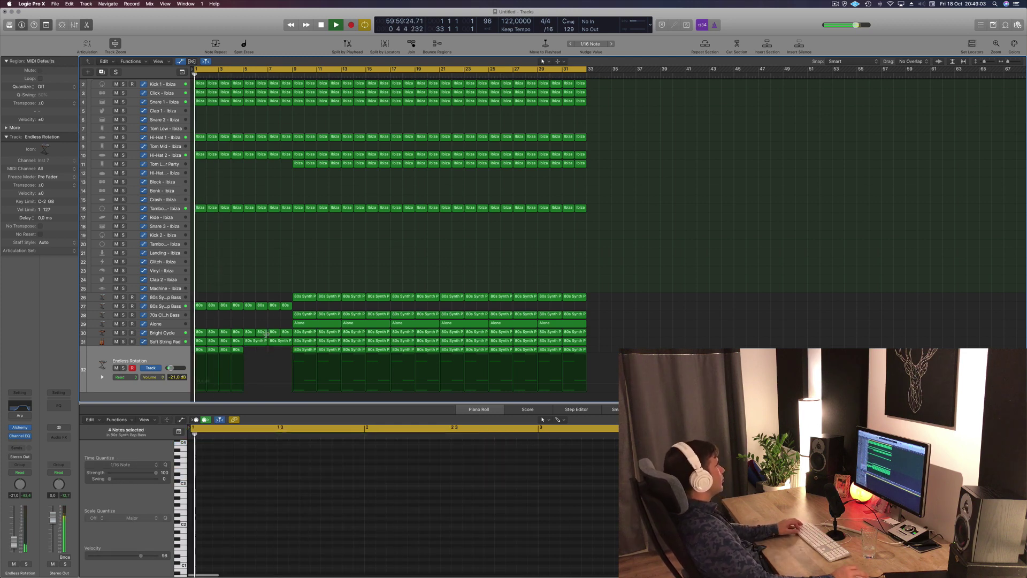
click(195, 384)
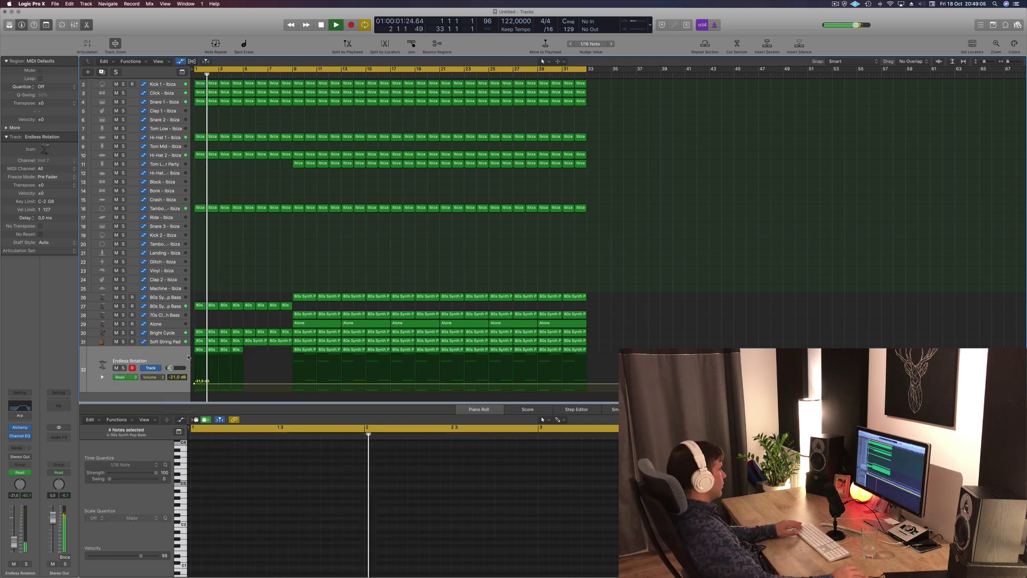
key(super+z)
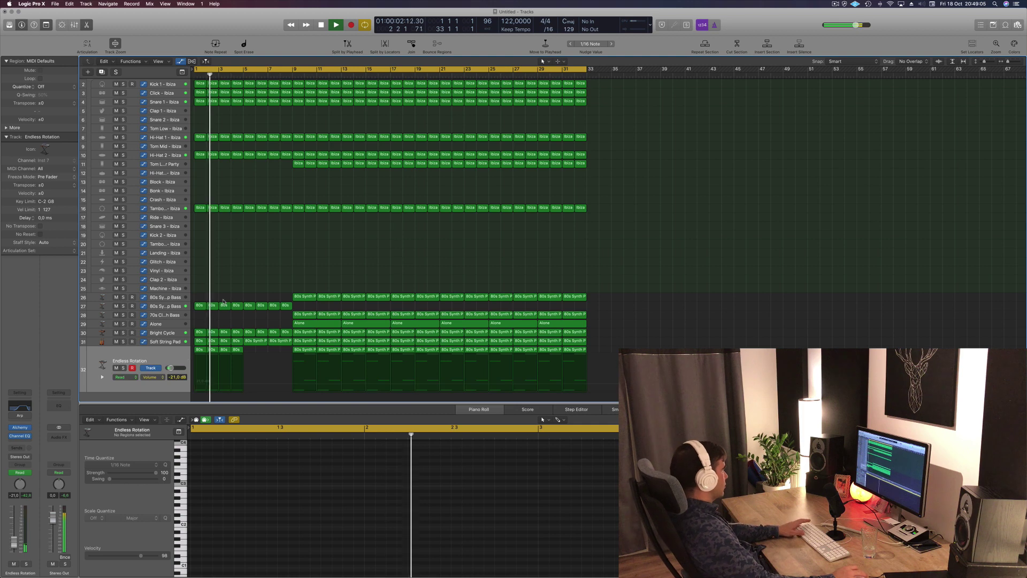
Step: Briefly mute Endless Rotation to compare the mix, unmute it, and mute the Soft String Pad track
click(116, 368)
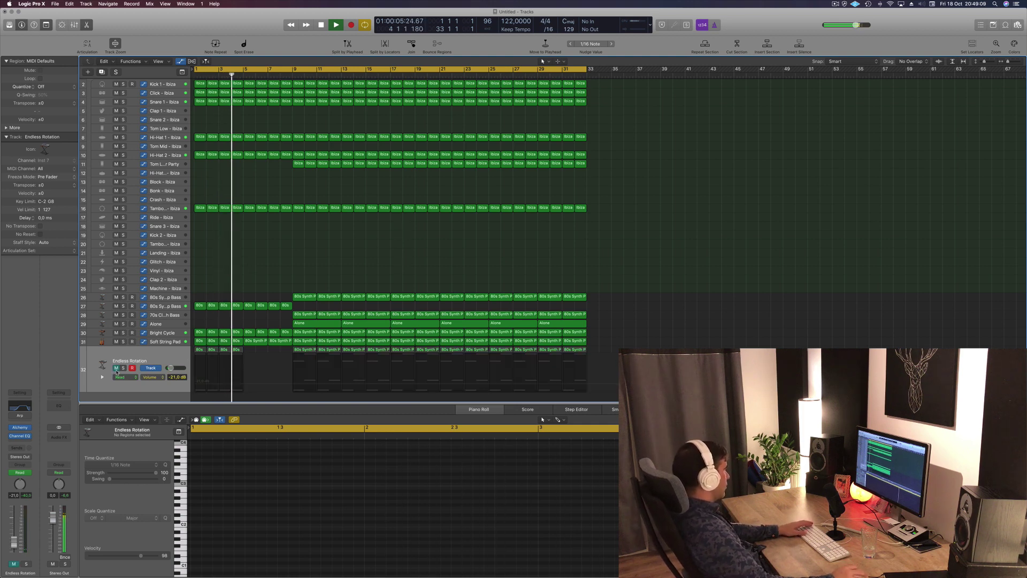
click(117, 368)
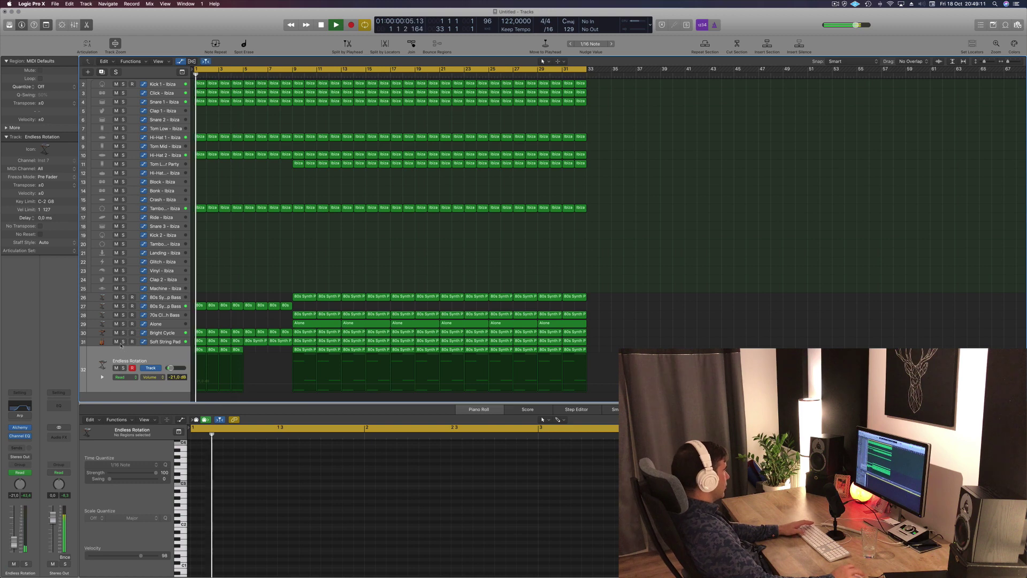
click(117, 342)
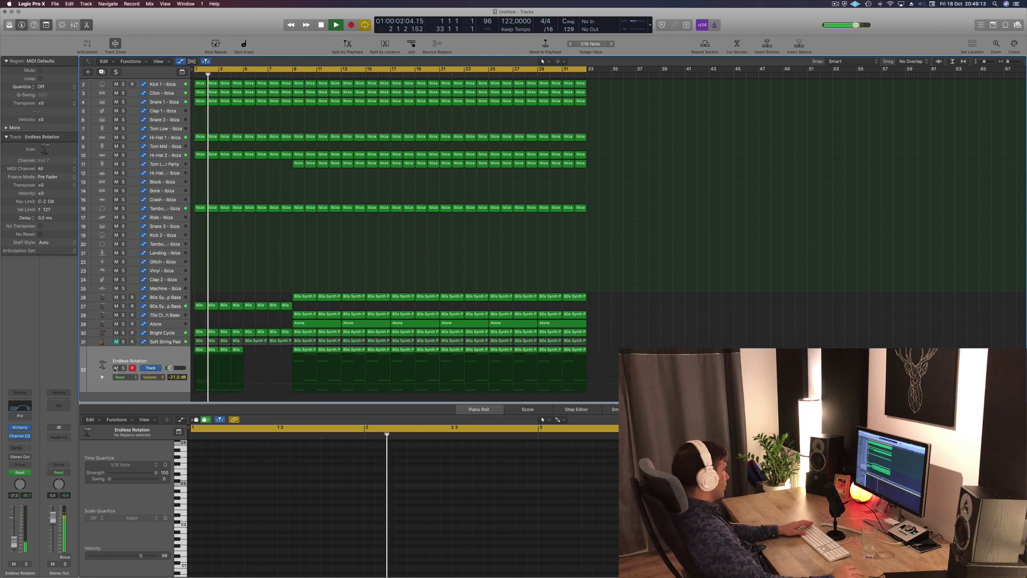
Step: Delete all Soft String Pad regions in bars 1 to 8
click(199, 341)
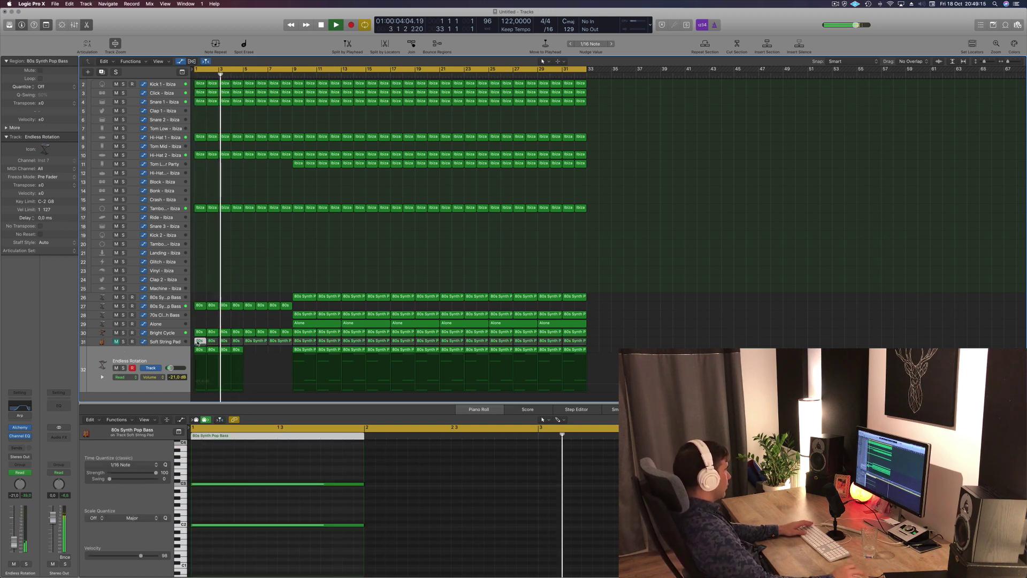
click(211, 341)
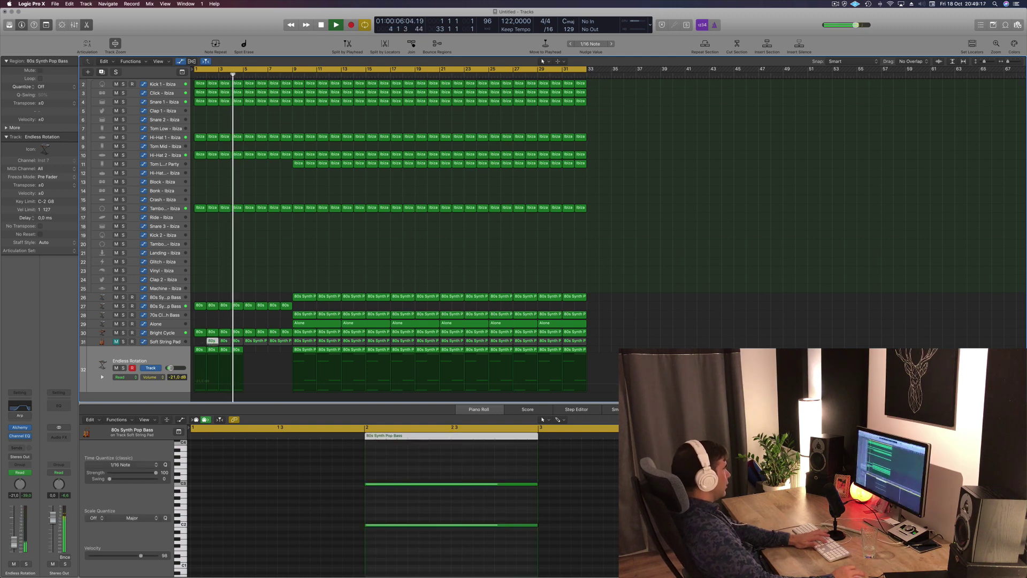
key(Delete)
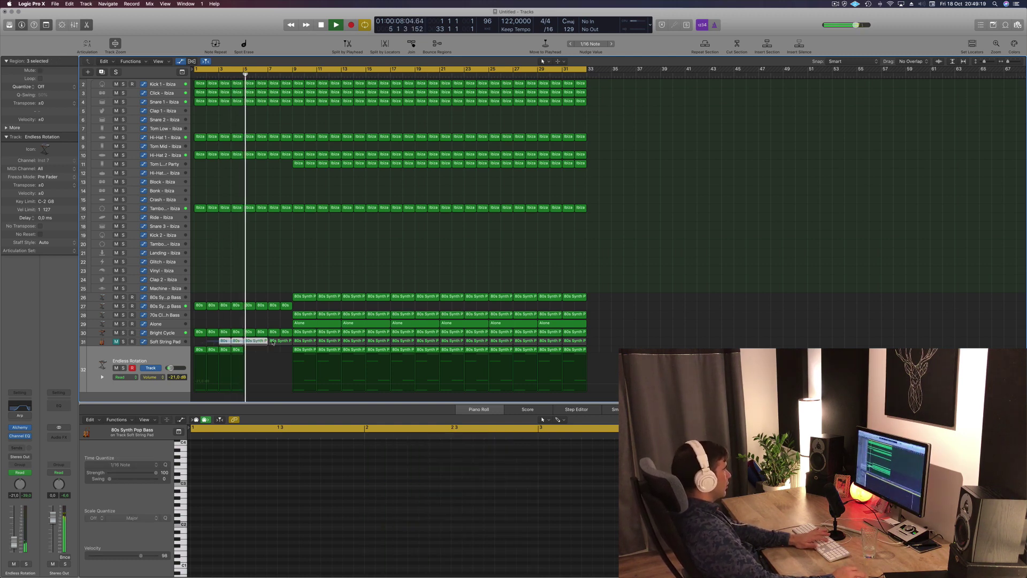
drag(273, 342, 269, 342)
key(Delete)
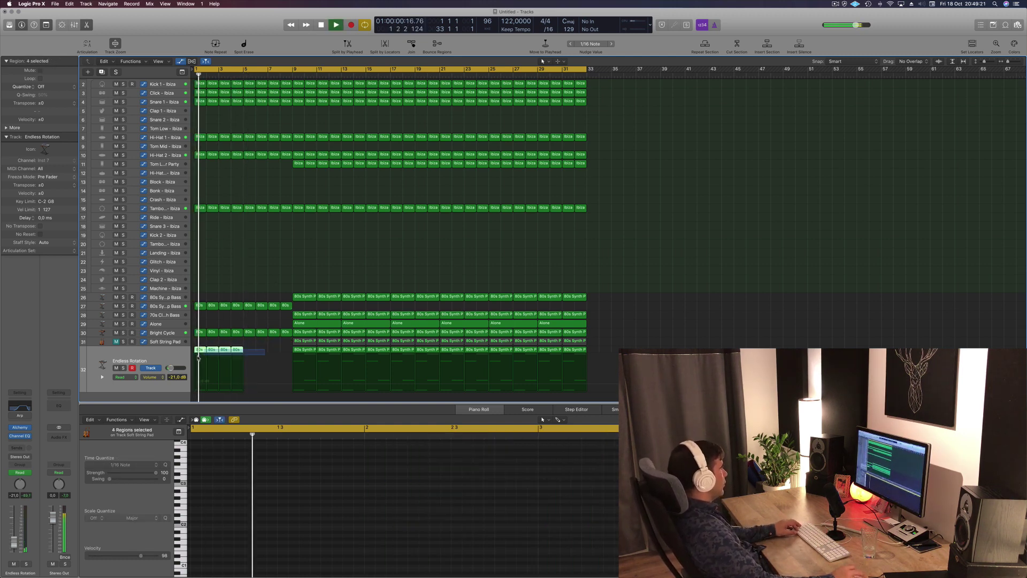
Step: Repeat Endless Rotation's four regions from bars 1 to 4 into bars 5 to 8 and stop playback
drag(199, 357, 203, 354)
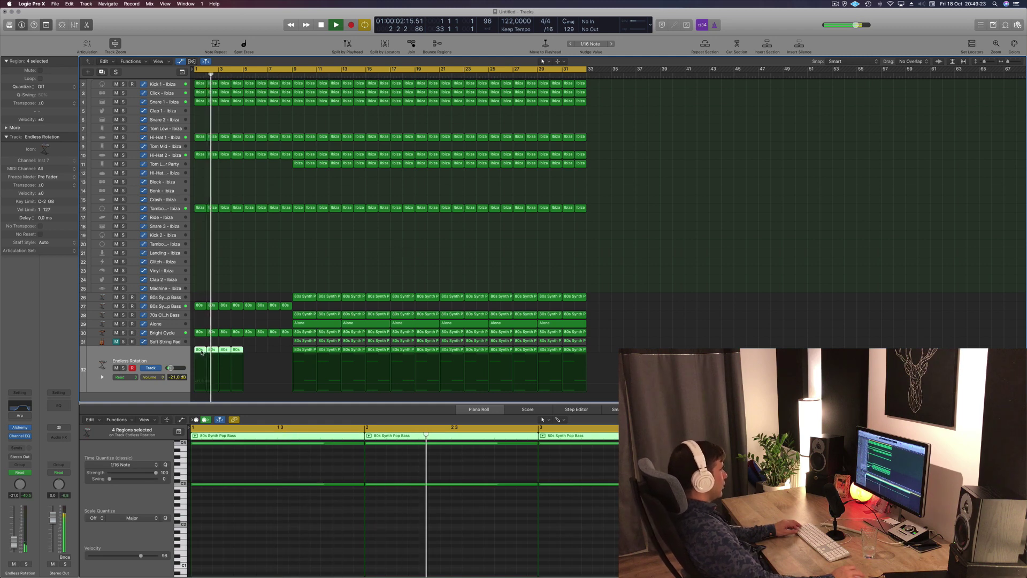
key(super+r)
key(space)
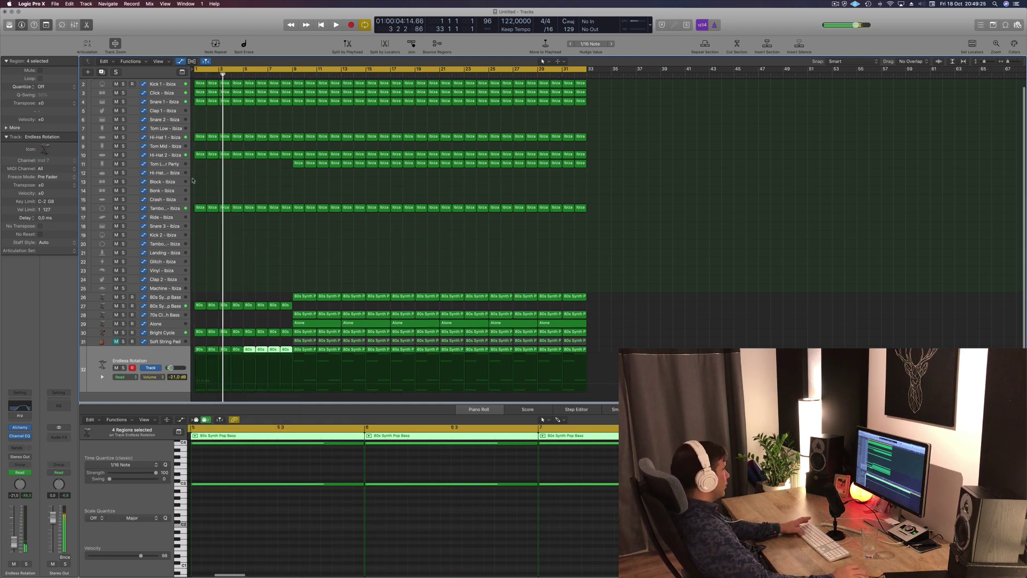
Step: Play the intro and lower the Tambourine 2 track's volume
key(space)
click(163, 208)
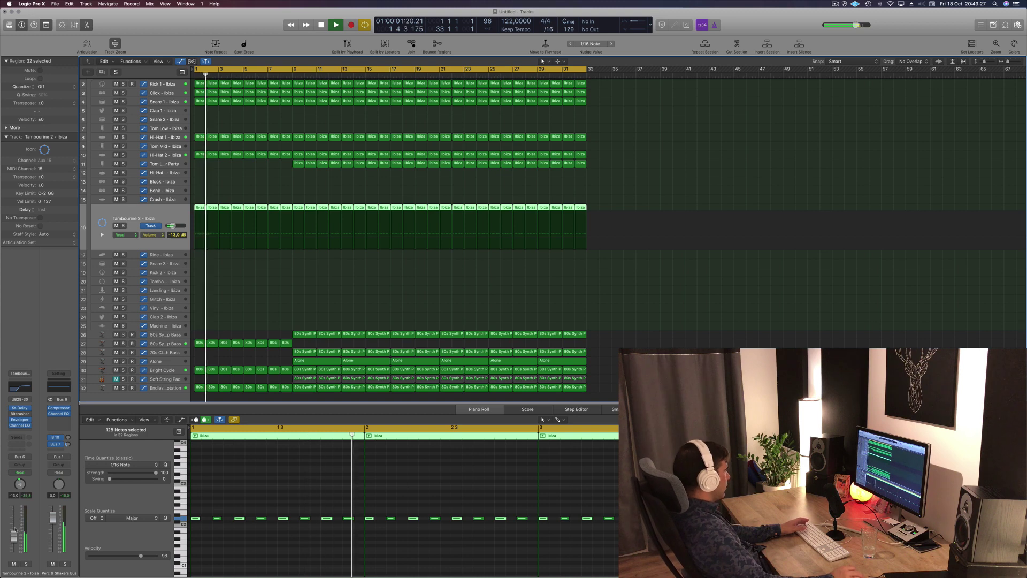
drag(14, 529, 14, 539)
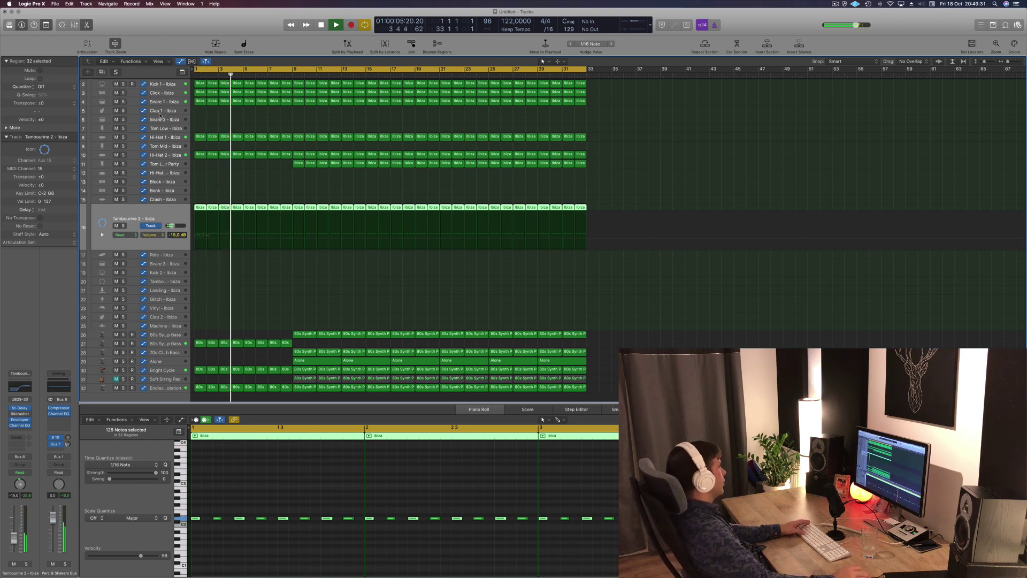
Step: Delete the Hi-Hat 2 regions in bars 1 to 8 and replay from the beginning
click(170, 156)
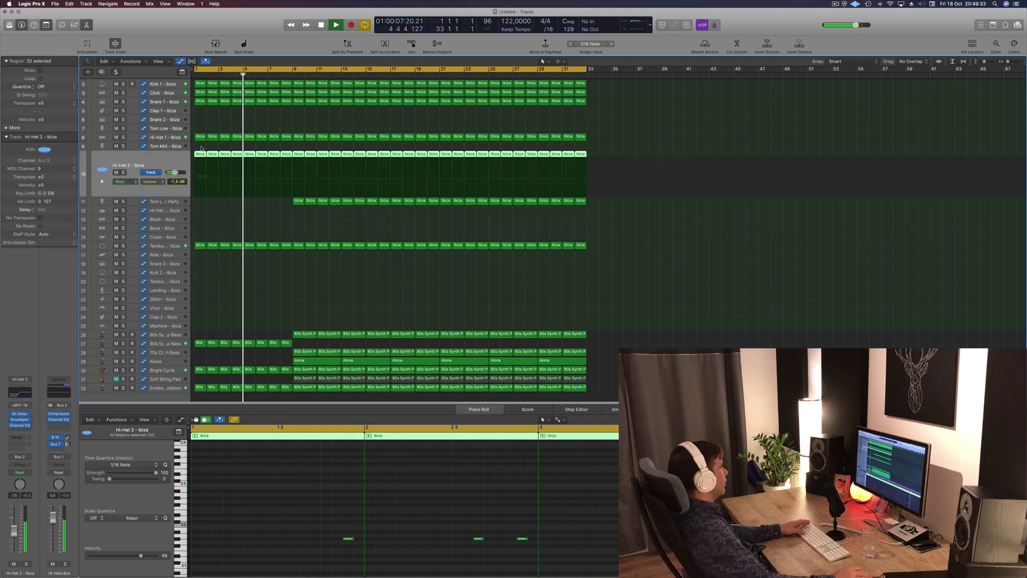
drag(196, 146, 285, 162)
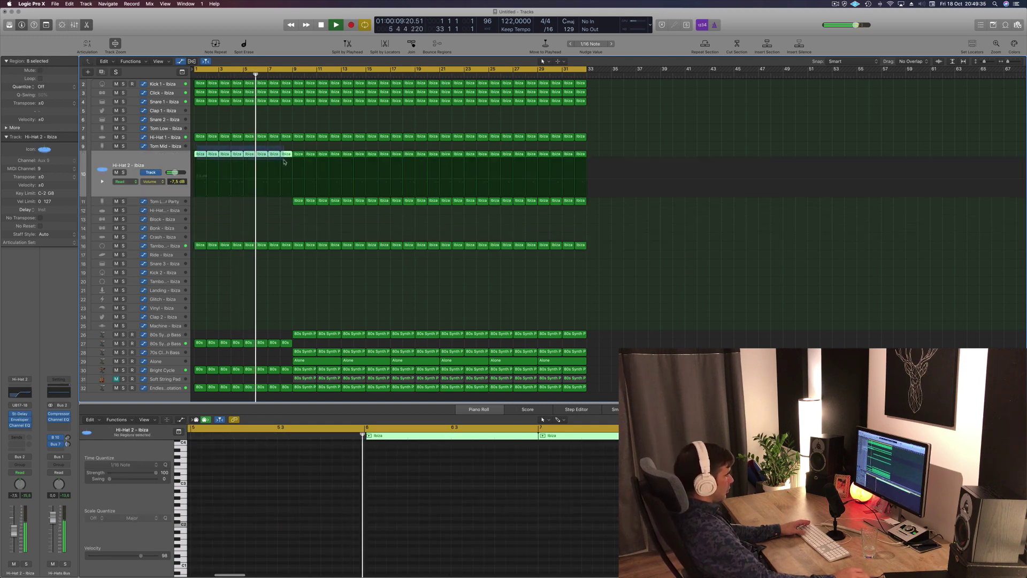
key(Delete)
key(Return)
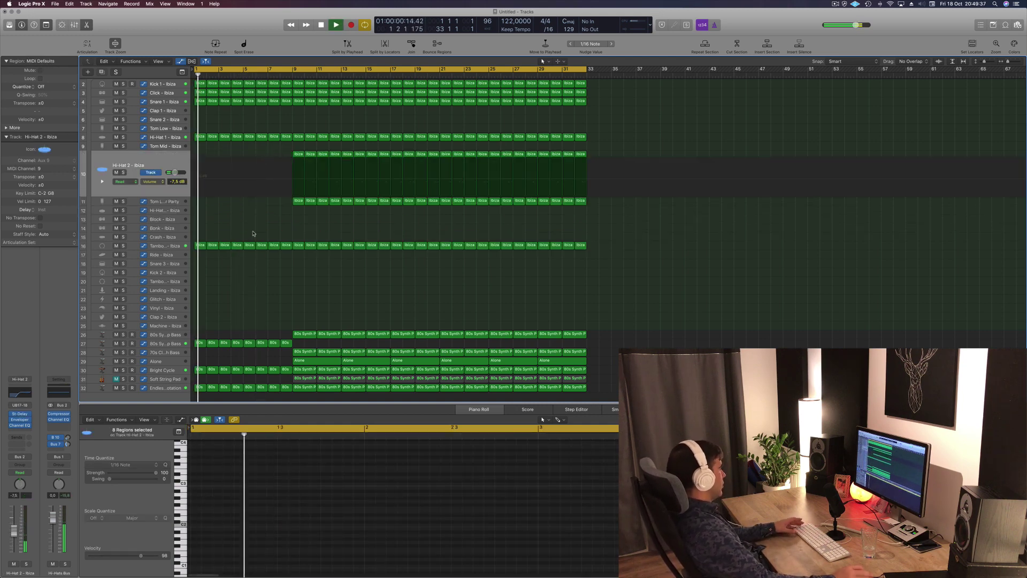
Step: Save the project as a package named Episode 12 in the Logic folder
key(super+s)
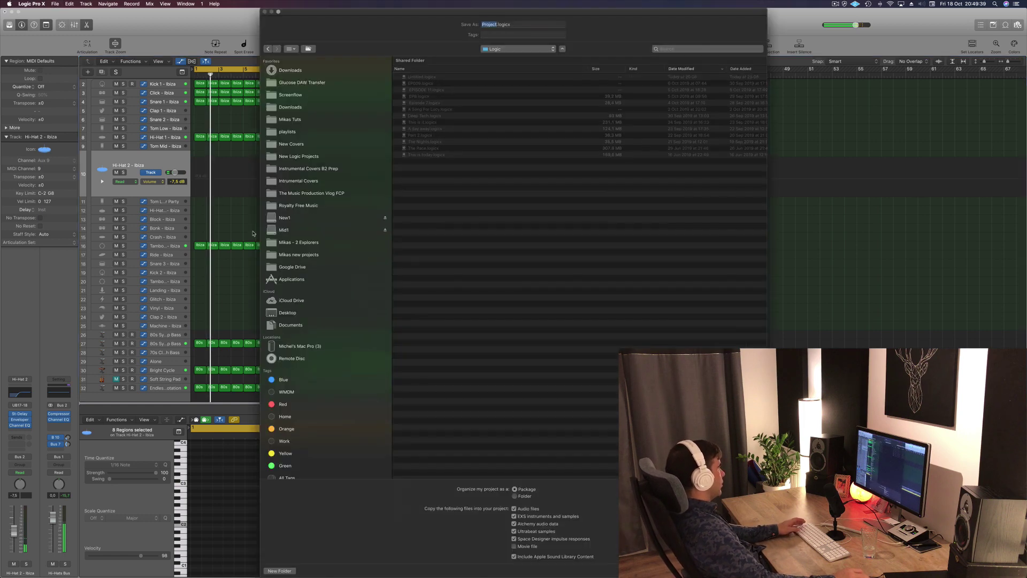
key(BackSpace)
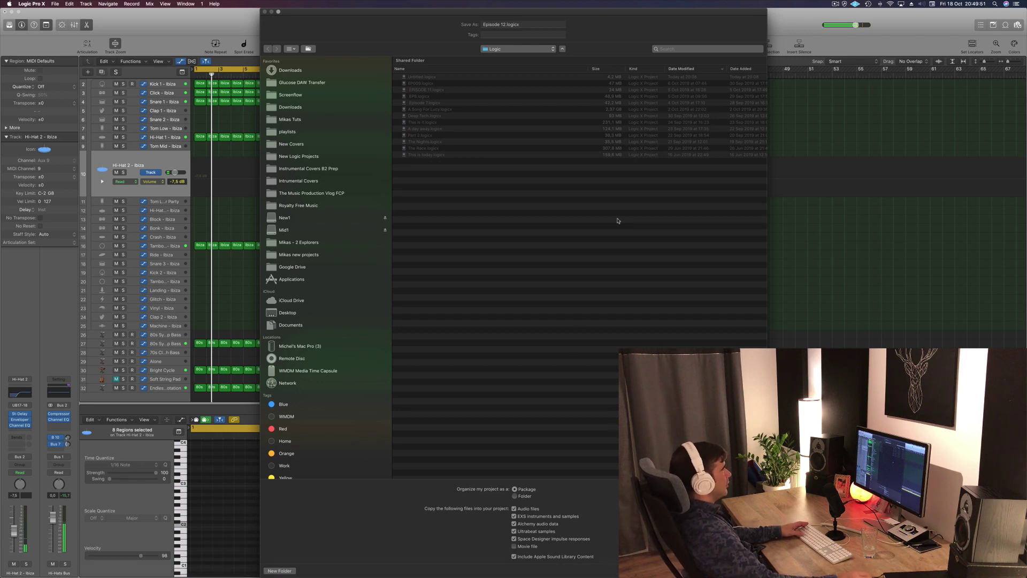
key(Return)
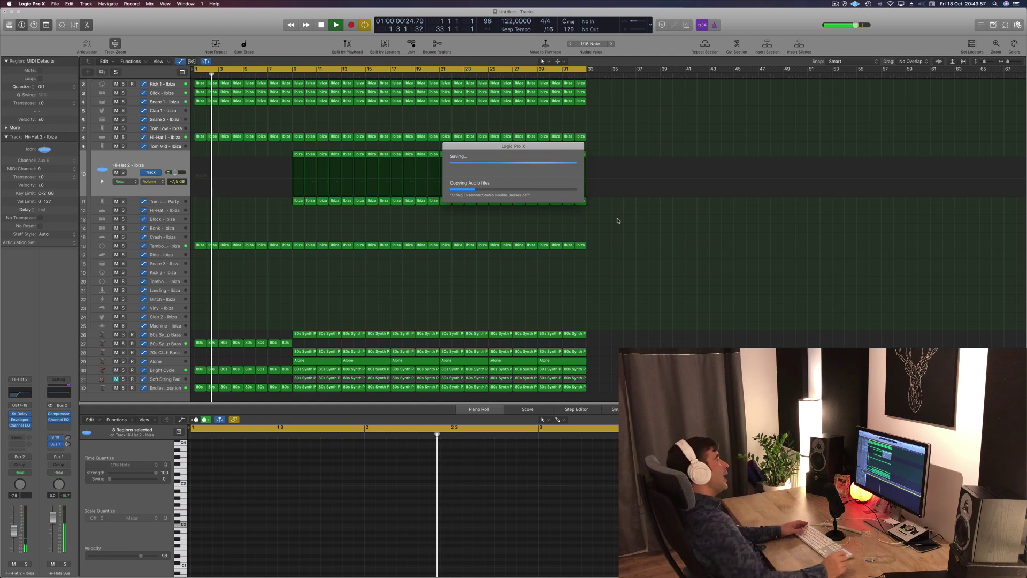
click(835, 4)
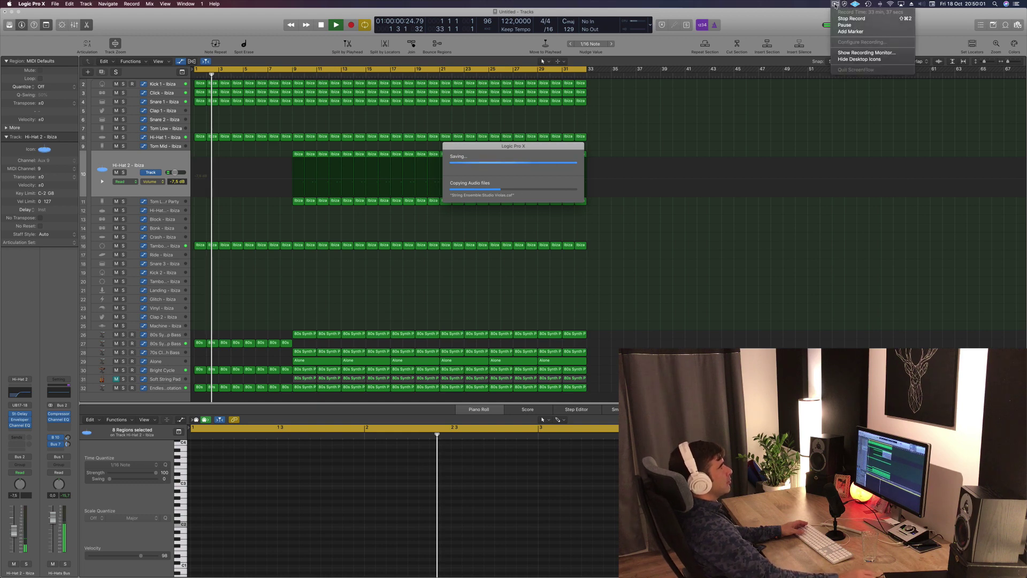
click(784, 24)
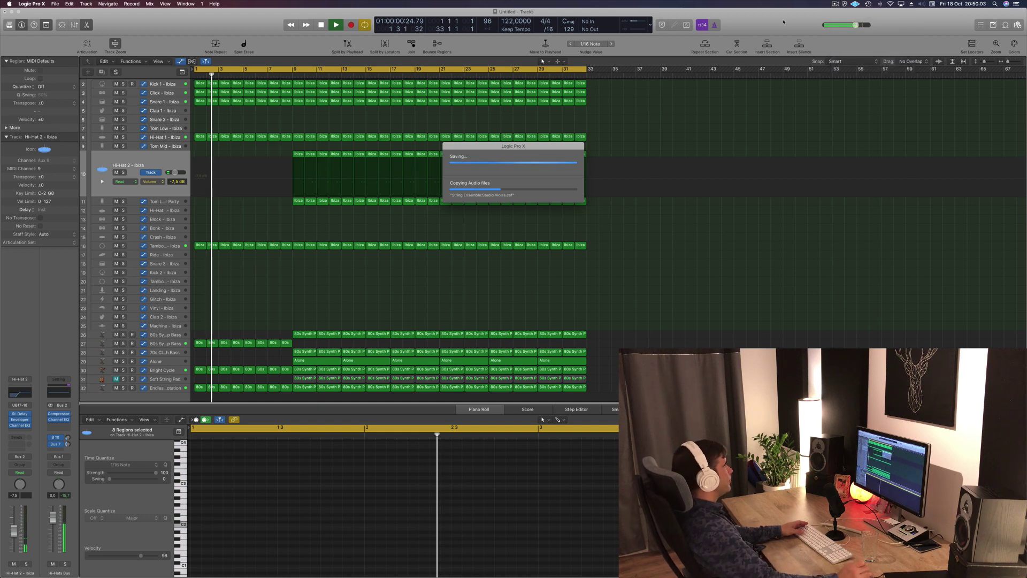
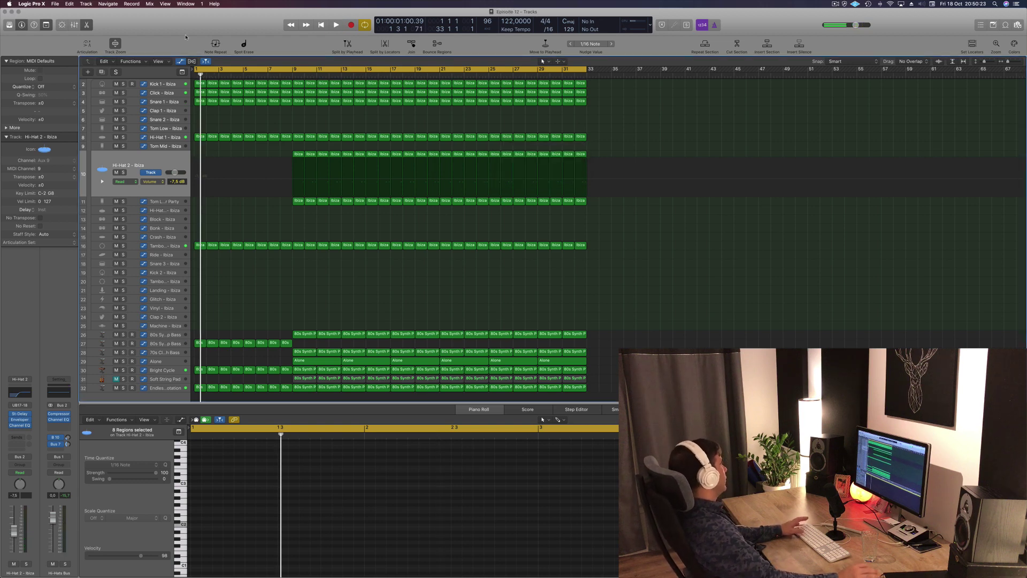
Step: Reshape Bright Cycle's high-cut frequency automation into one gradual rise from 124 Hz at bar 1 to a higher point at bar 9, then replay
key(space)
scroll(215, 274, down, 1)
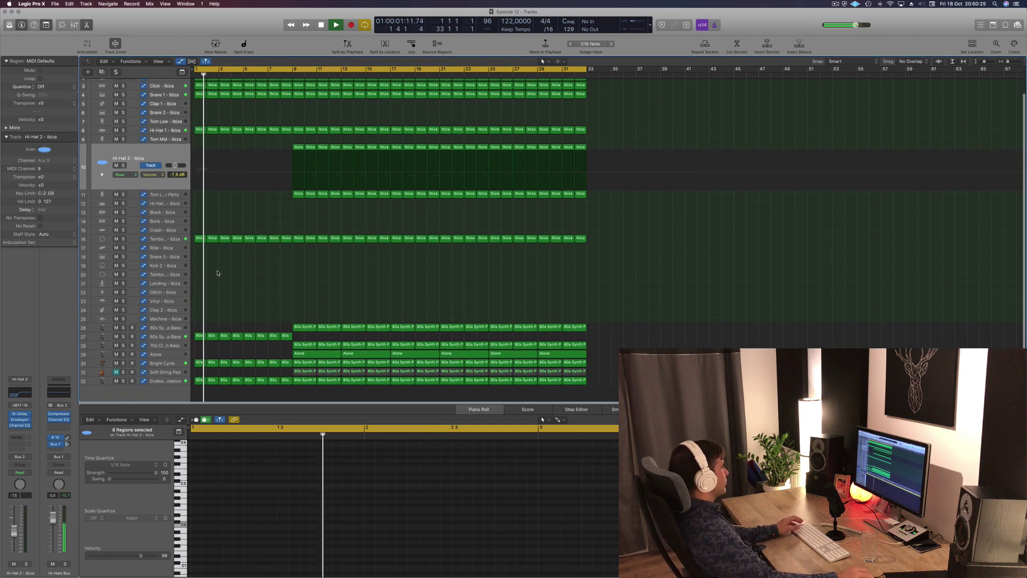
click(171, 363)
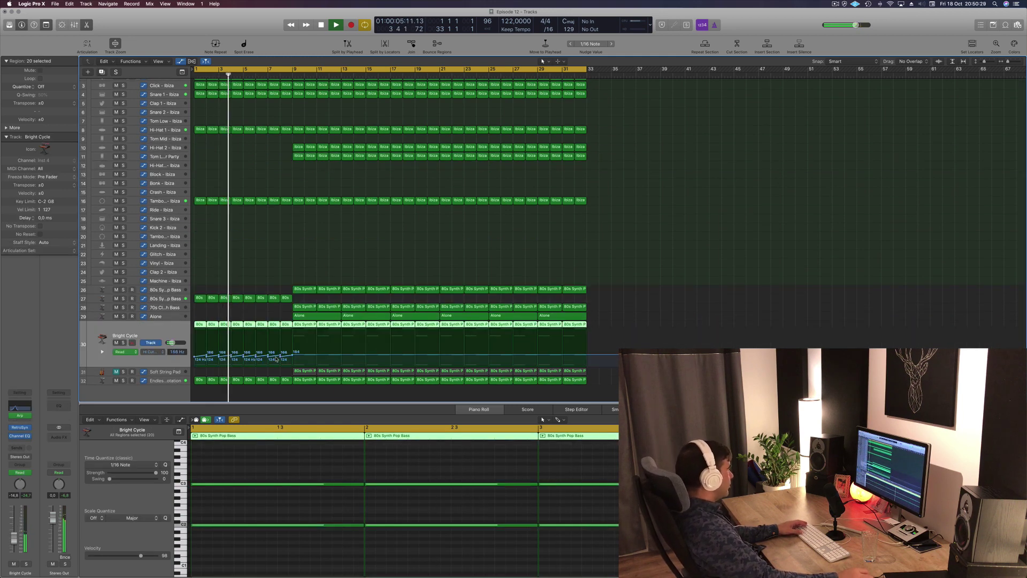
mouse_move(241, 358)
mouse_down()
mouse_move(199, 358)
mouse_move(262, 356)
mouse_move(244, 352)
mouse_up()
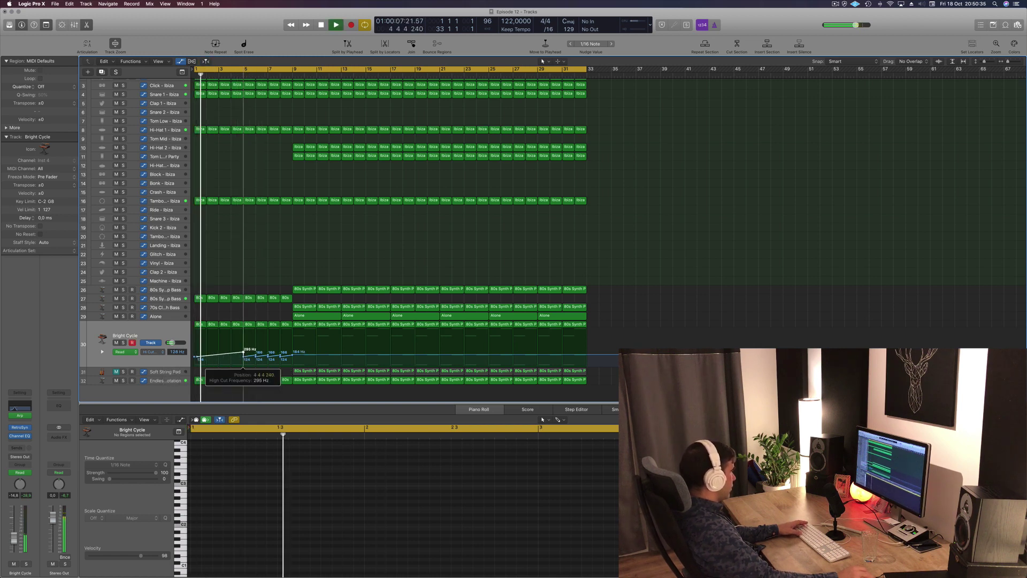
click(194, 356)
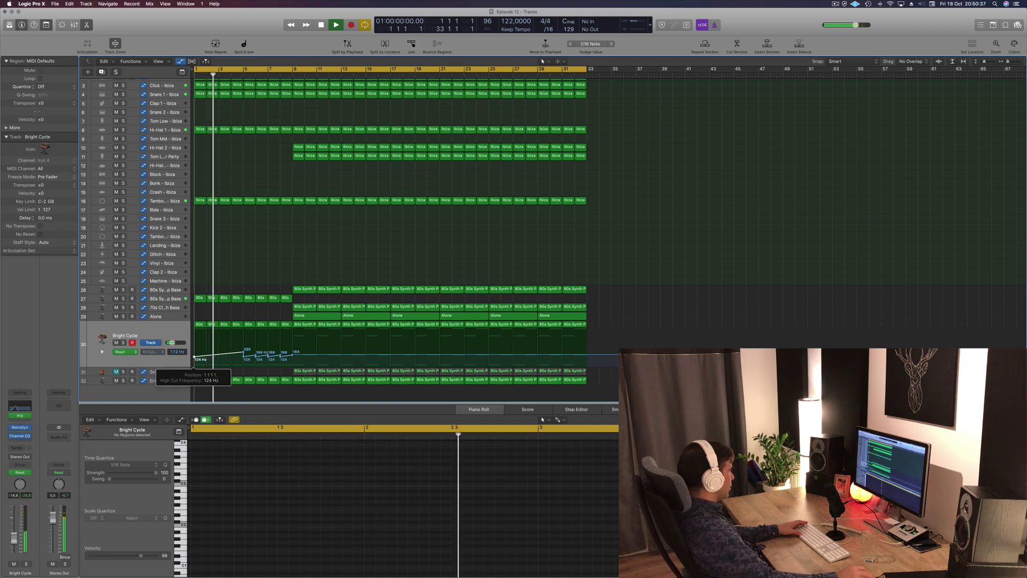
click(254, 357)
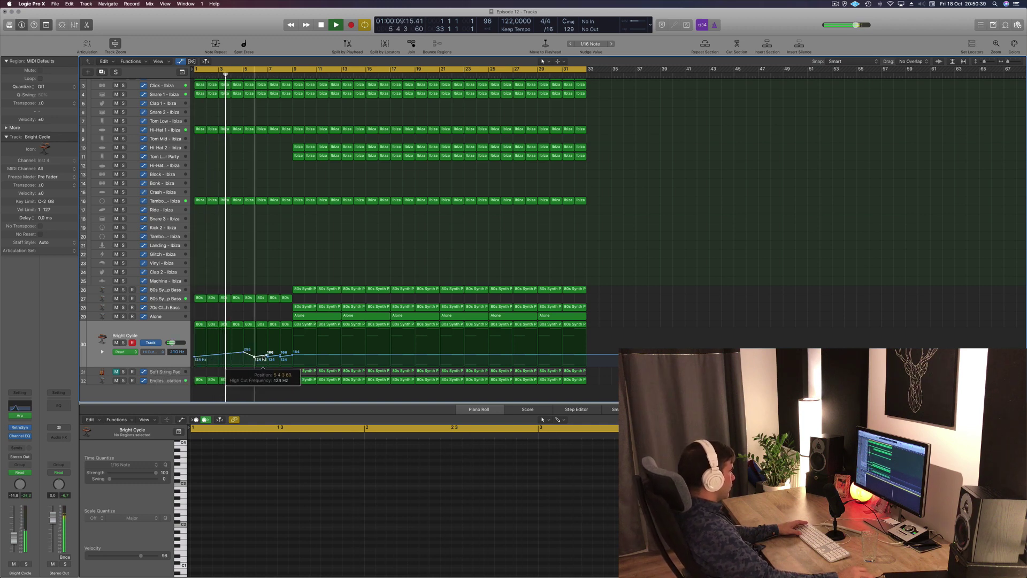
drag(255, 357, 293, 348)
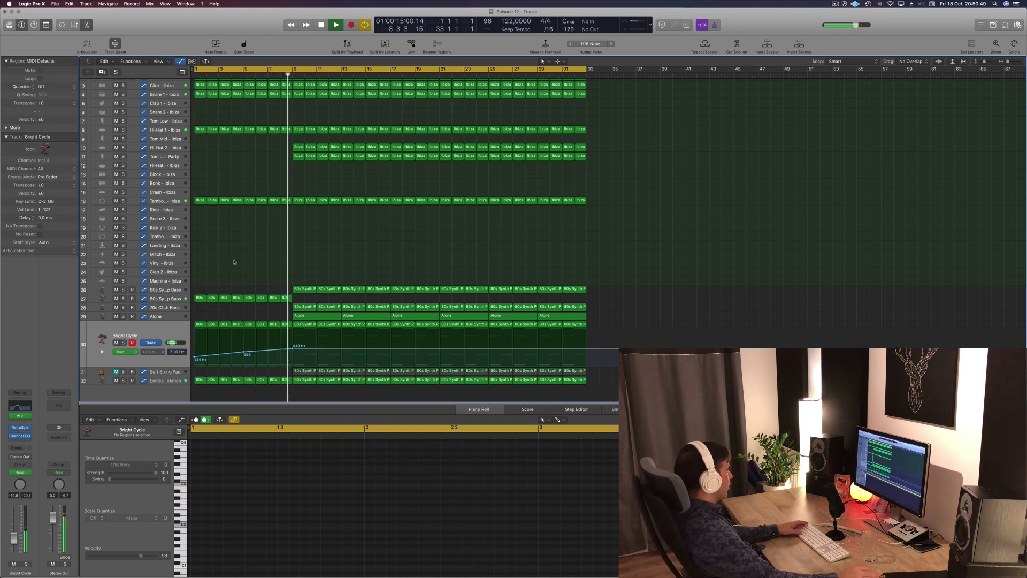
key(Return)
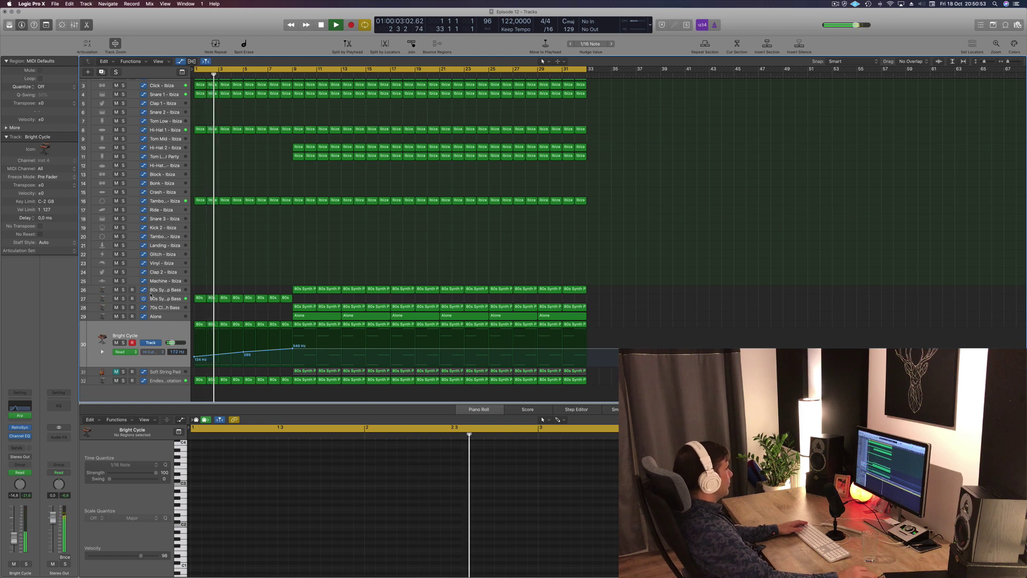
Step: Delete the first Alone region, covering bars 9 to 12
click(188, 290)
click(316, 245)
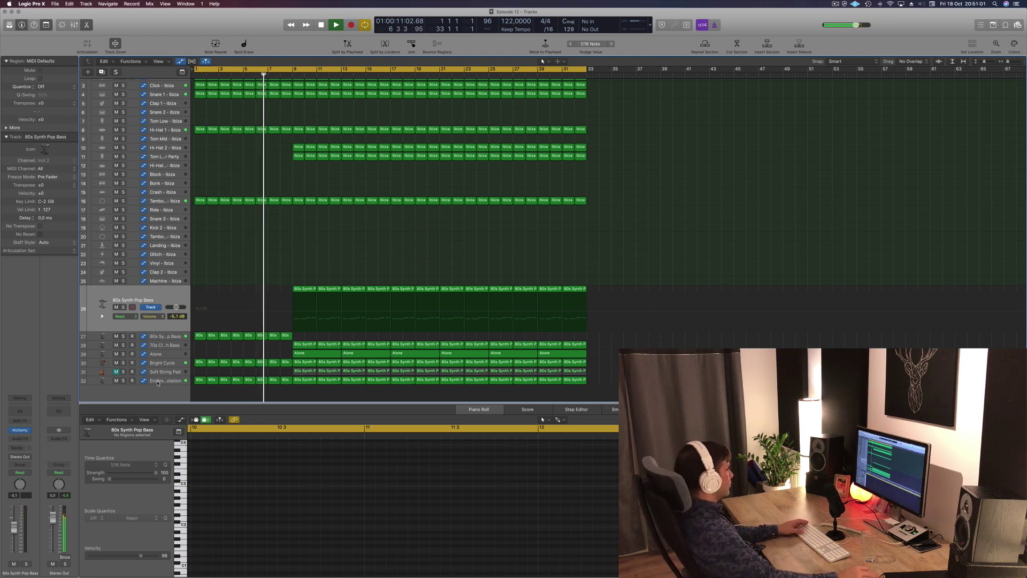
key(super+Right)
key(super+Left)
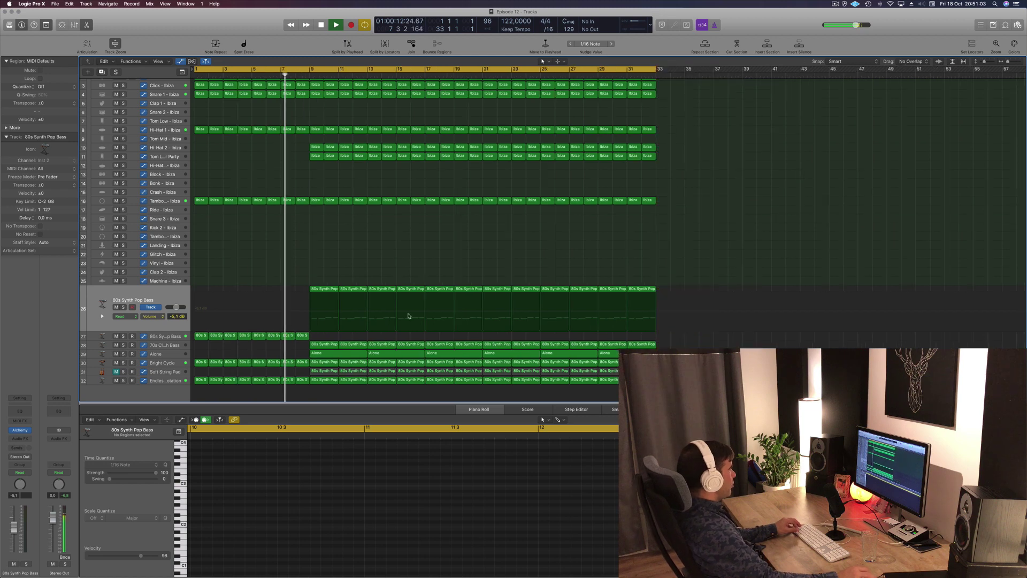
click(343, 362)
click(336, 355)
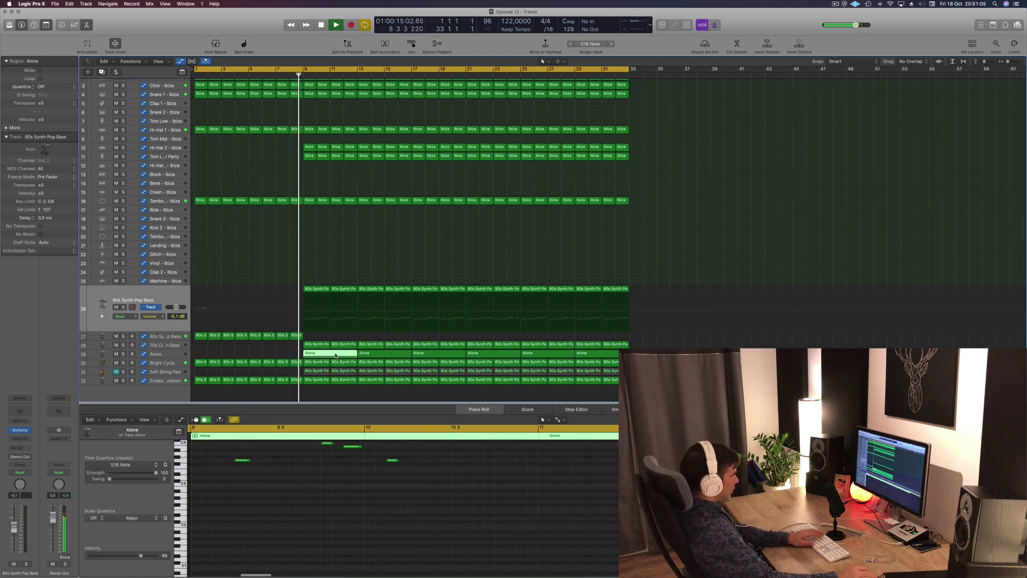
key(Delete)
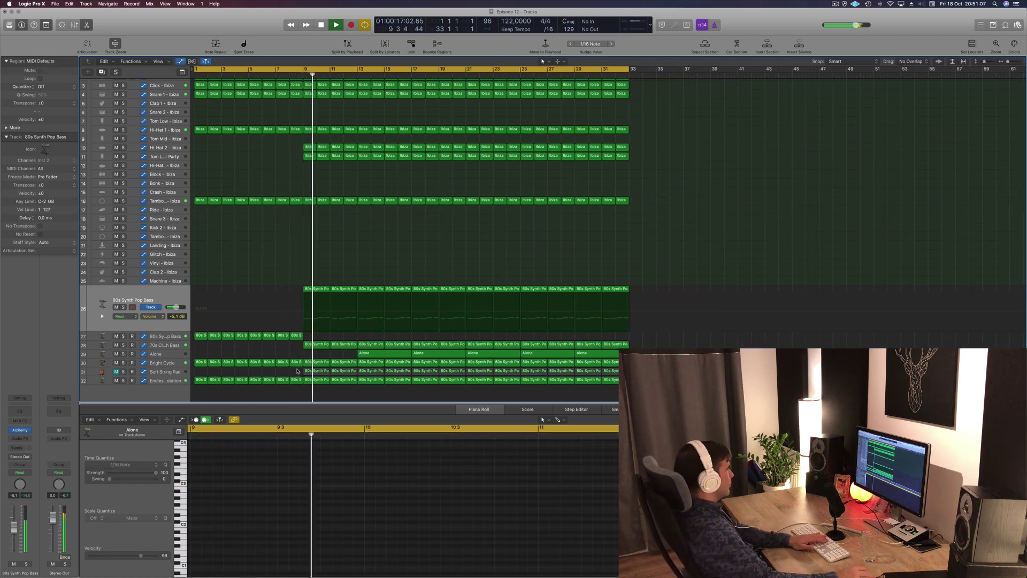
Step: Delete the 70s bass track's two regions in bars 9 to 12 and replay from bar 8
click(321, 345)
shift+click(342, 345)
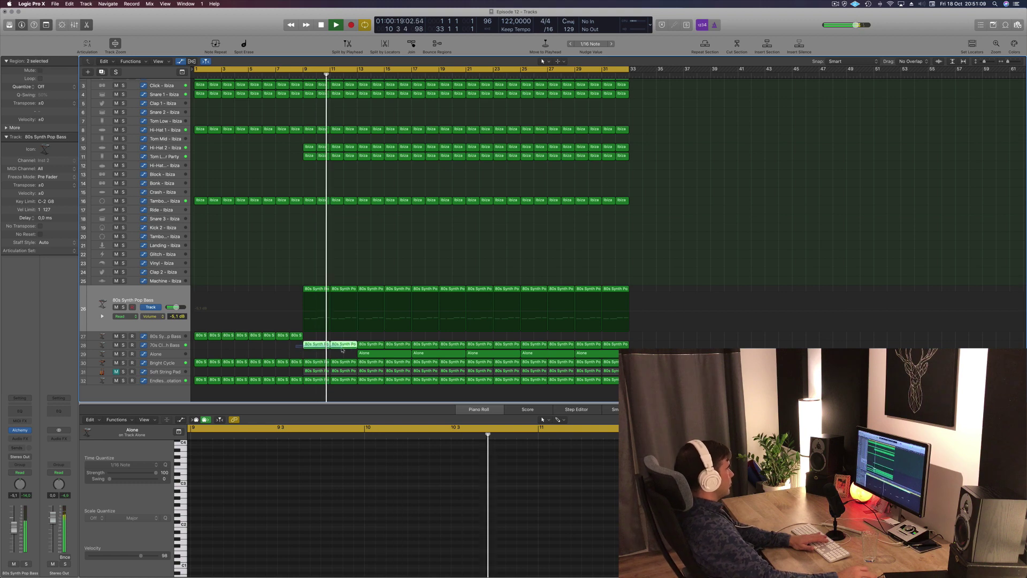
key(Delete)
click(297, 74)
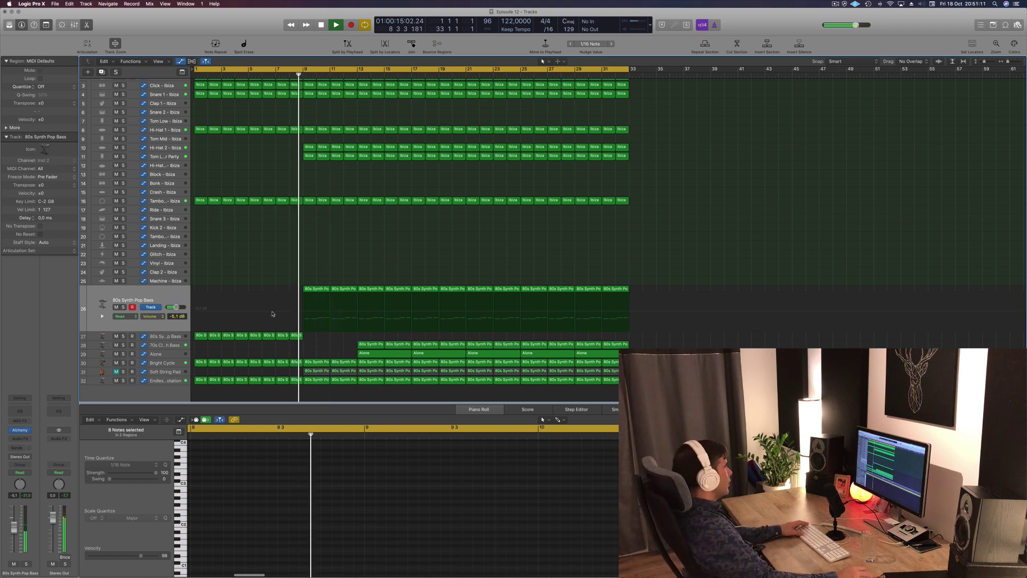
Step: Split the first 80s Synth Pop Bass region at bar 10, splitting crossing notes, and delete that track's regions from bars 10 to 16
click(311, 290)
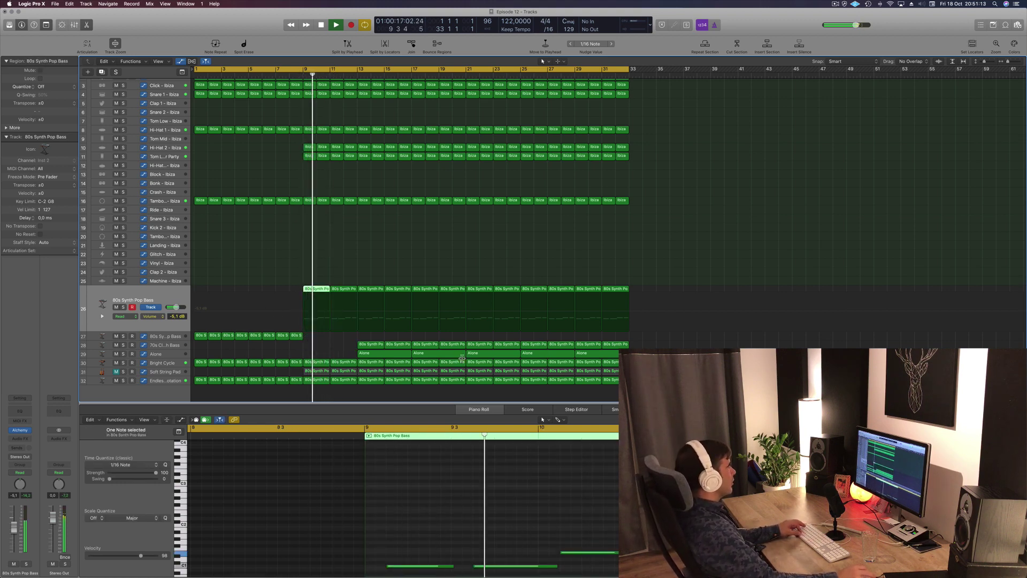
key(space)
key(Return)
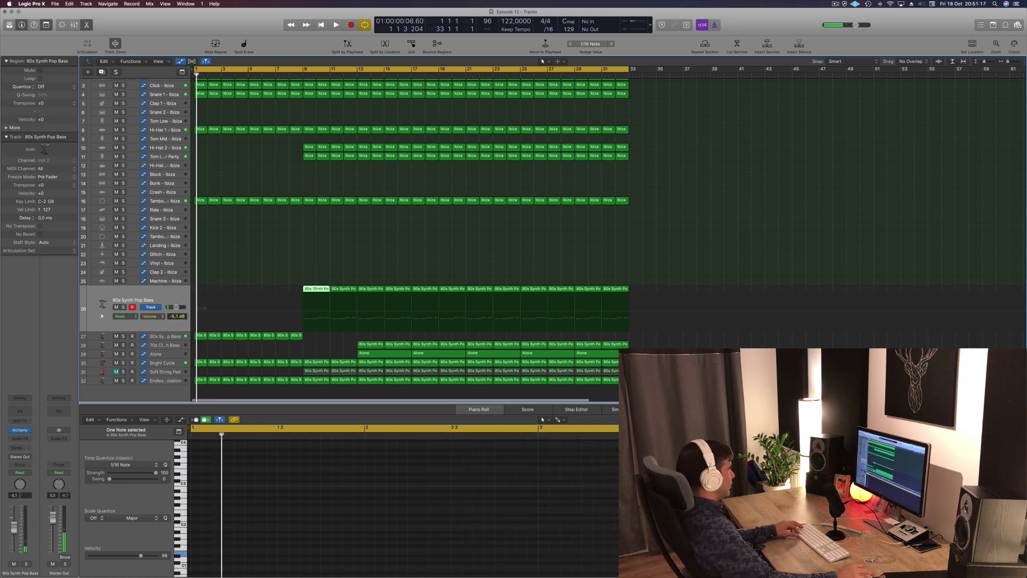
click(316, 289)
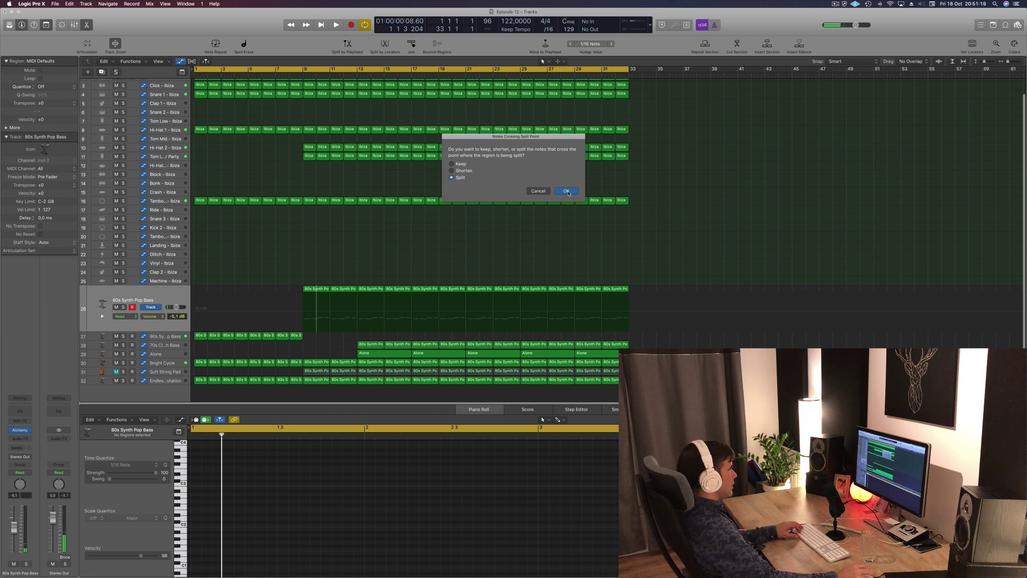
click(568, 191)
drag(324, 280, 374, 312)
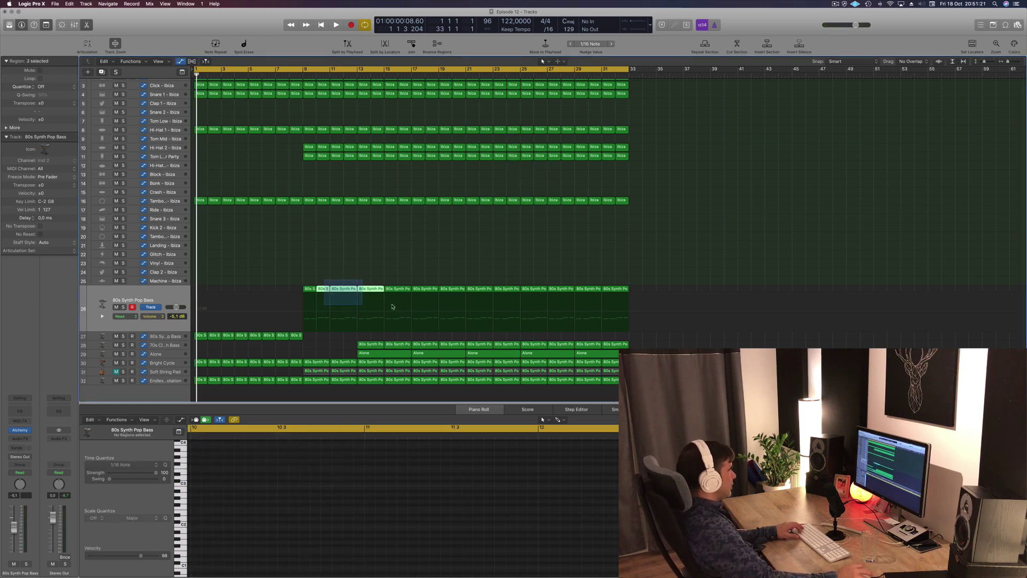
key(Delete)
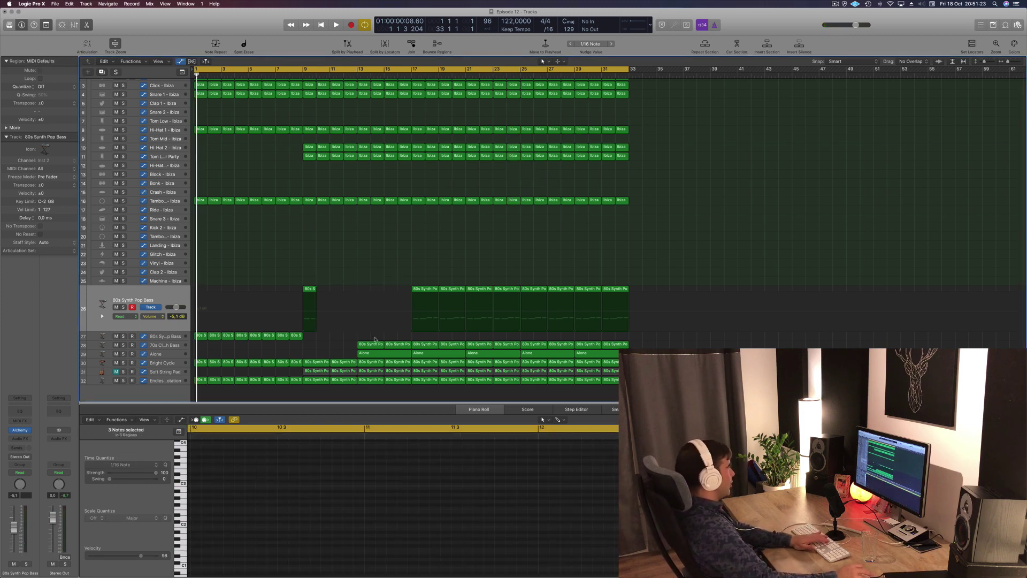
Step: Copy the remaining one-bar 80s Synth Pop Bass region at bar 9 repeatedly to fill bars 10 to 16
drag(312, 292, 364, 290)
shift+click(309, 290)
click(369, 288)
shift+click(306, 289)
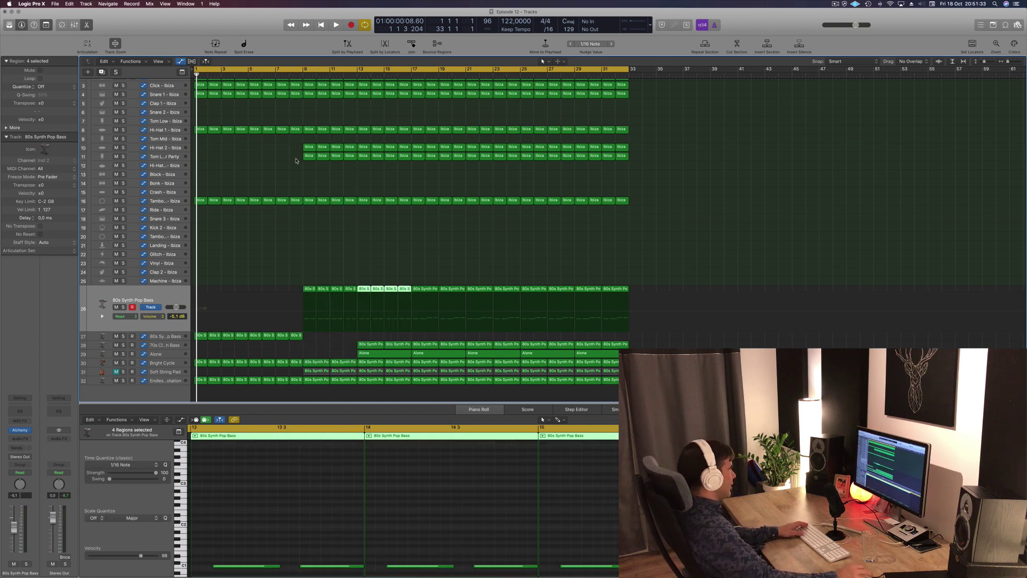
Step: Move the start of the cycle range to bar 9 and play the section from there
click(316, 362)
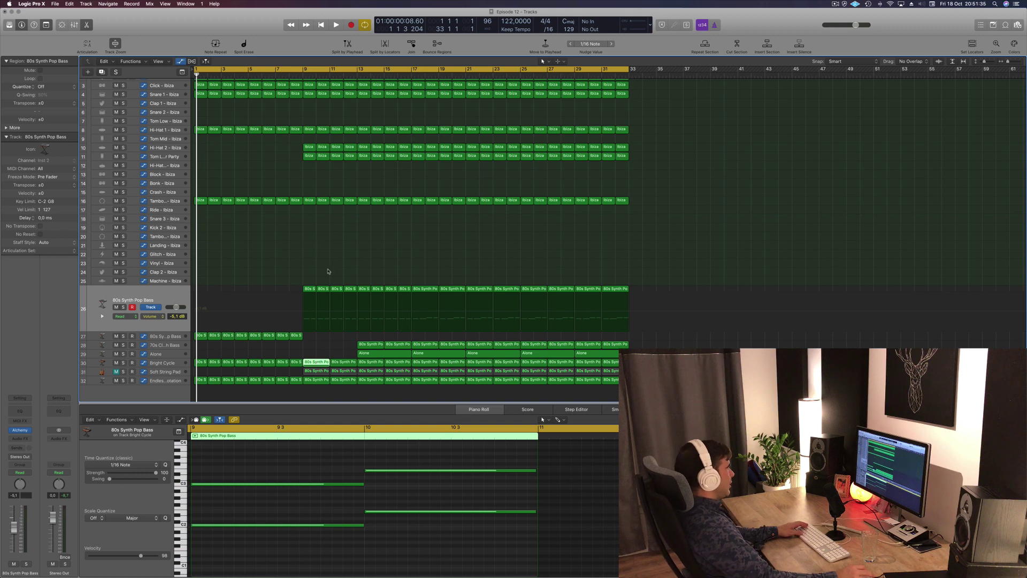
key(space)
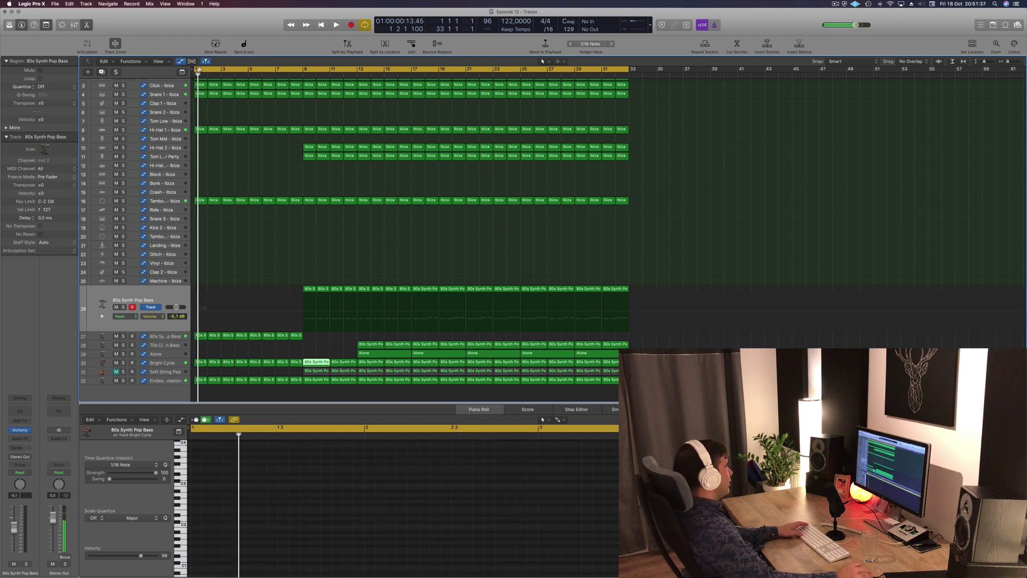
drag(197, 70, 305, 70)
key(space)
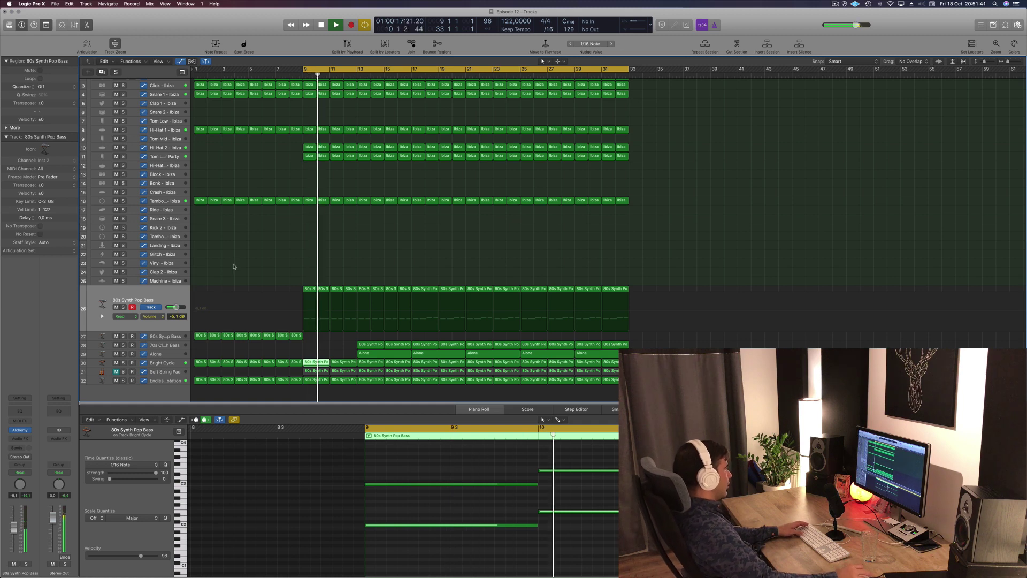
key(space)
Step: Delete the remaining 70s bass, Alone, Bright Cycle and Endless Rotation regions between bars 9 and 16
drag(310, 351, 401, 366)
key(Delete)
key(Delete)
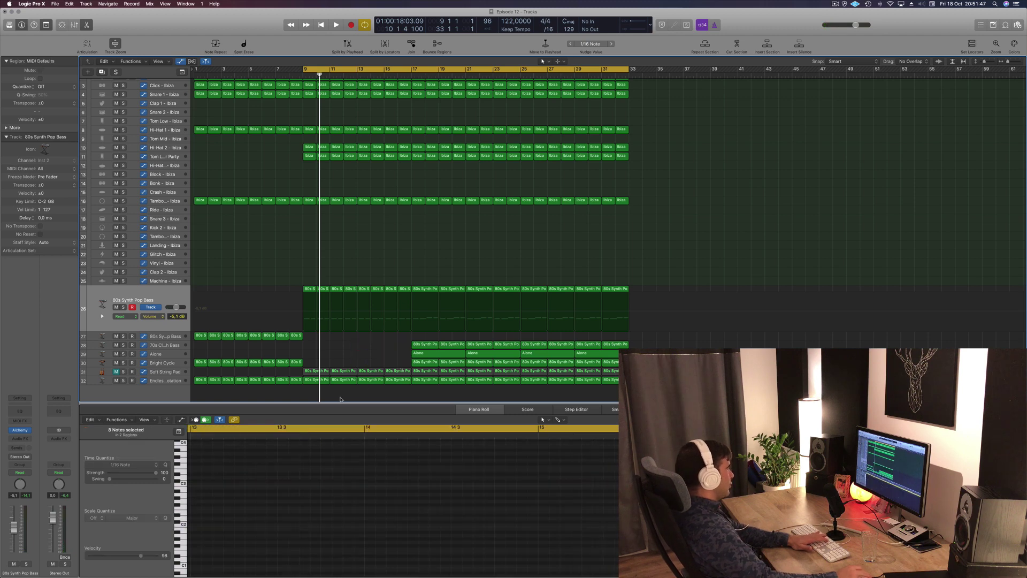
key(Delete)
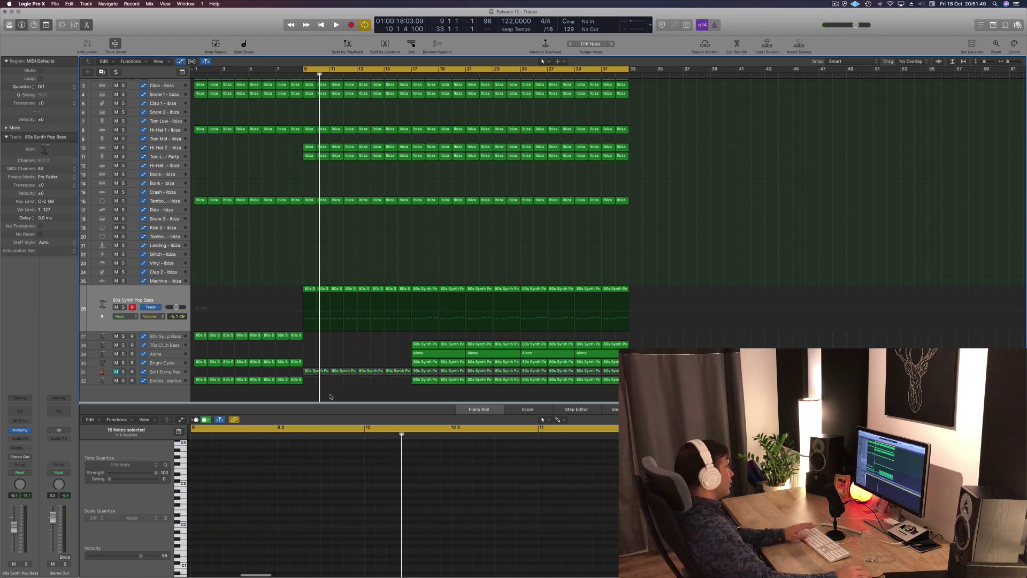
Step: Copy the Endless Rotation and Bright Cycle regions from bars 1 to 8 into bars 9 to 16
drag(202, 389, 201, 388)
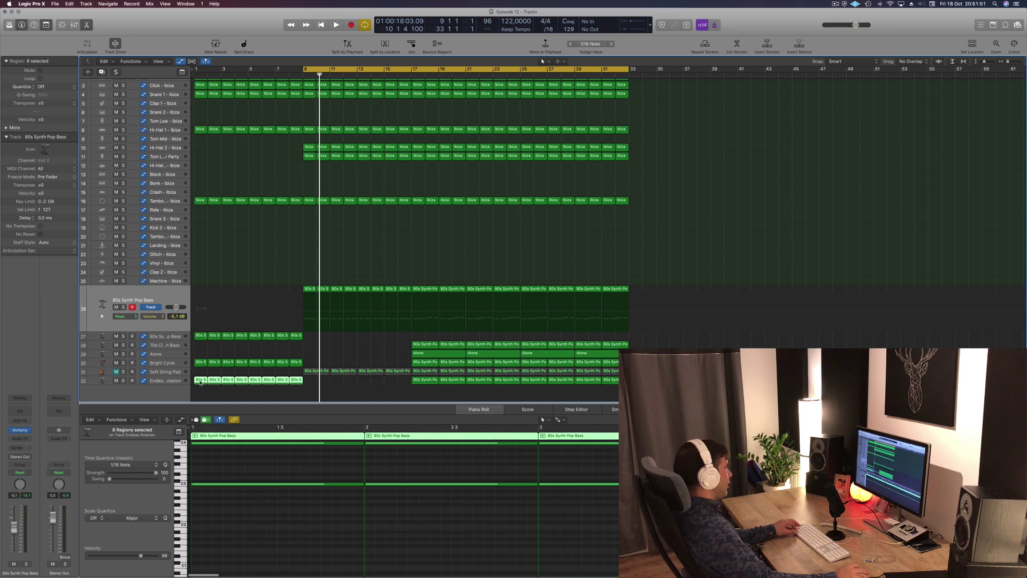
right_click(201, 379)
click(204, 364)
click(204, 364)
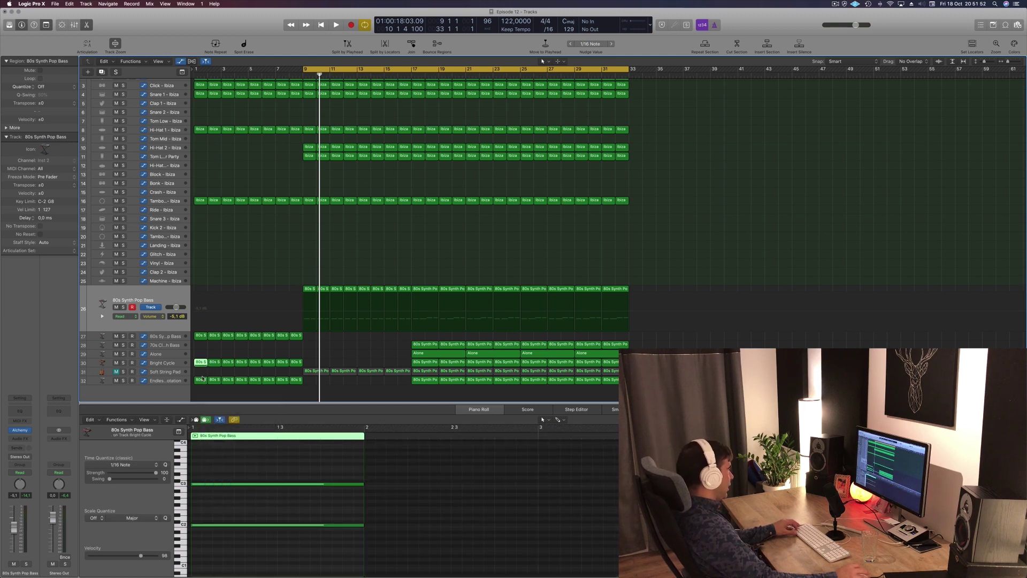
click(325, 389)
drag(198, 385, 310, 368)
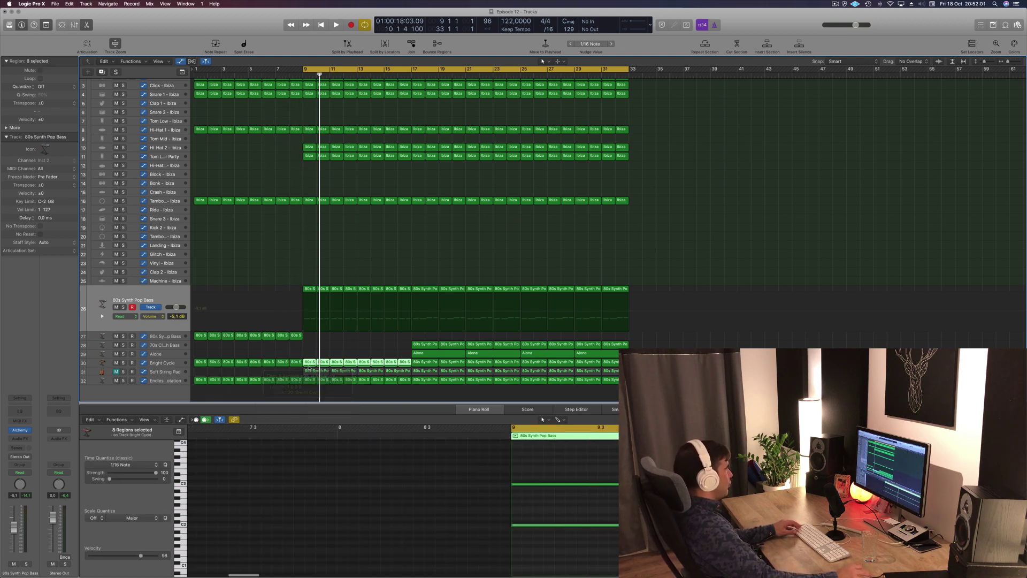
Step: Copy the intro 80s Synth Pop Bass track's eight regions from bars 1 to 8 into bars 9 to 16
click(153, 337)
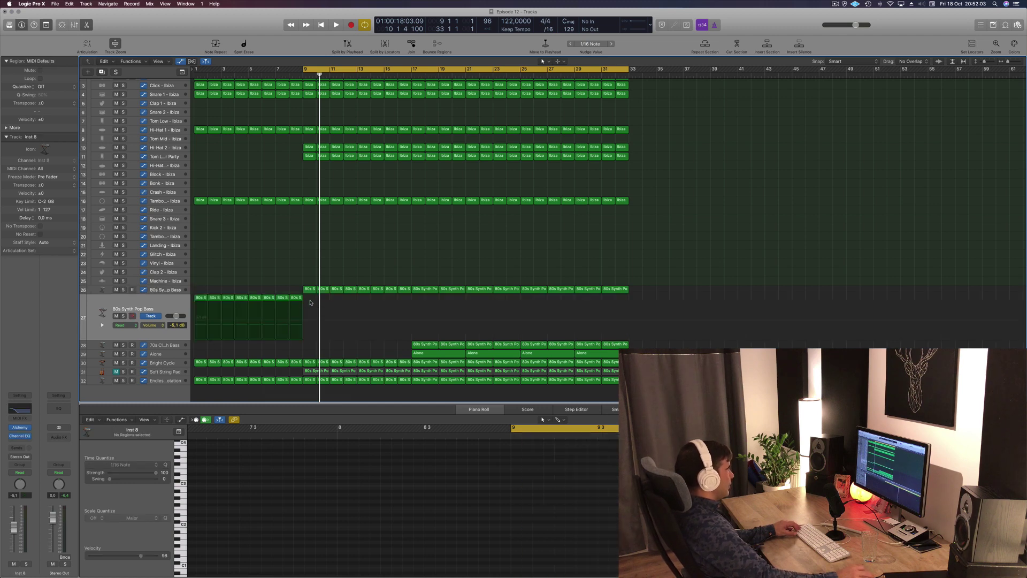
drag(195, 296, 308, 306)
click(206, 288)
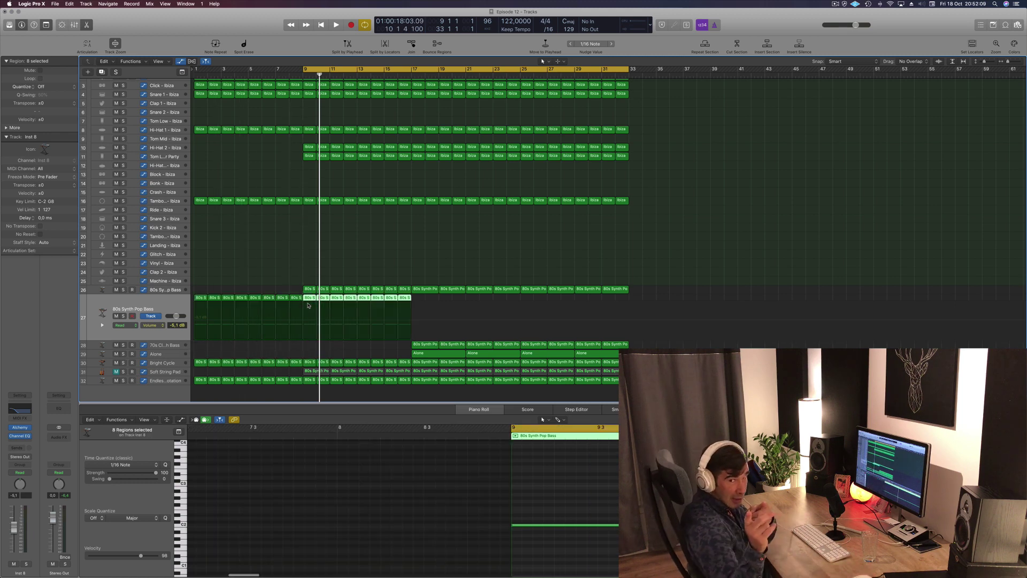
Step: Unmute the Soft String Pad track and play the section from bar 9
key(shift+Return)
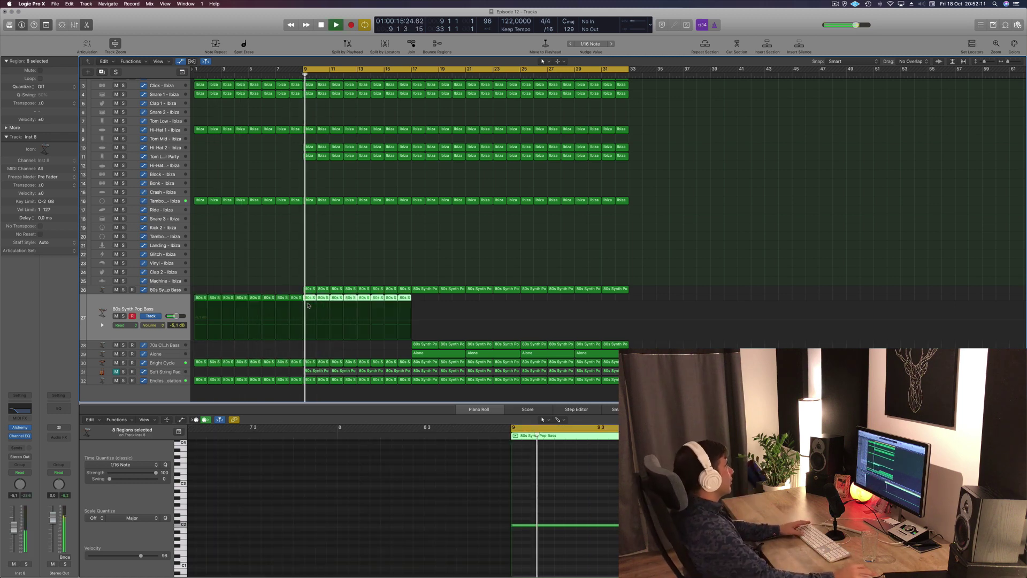
click(287, 253)
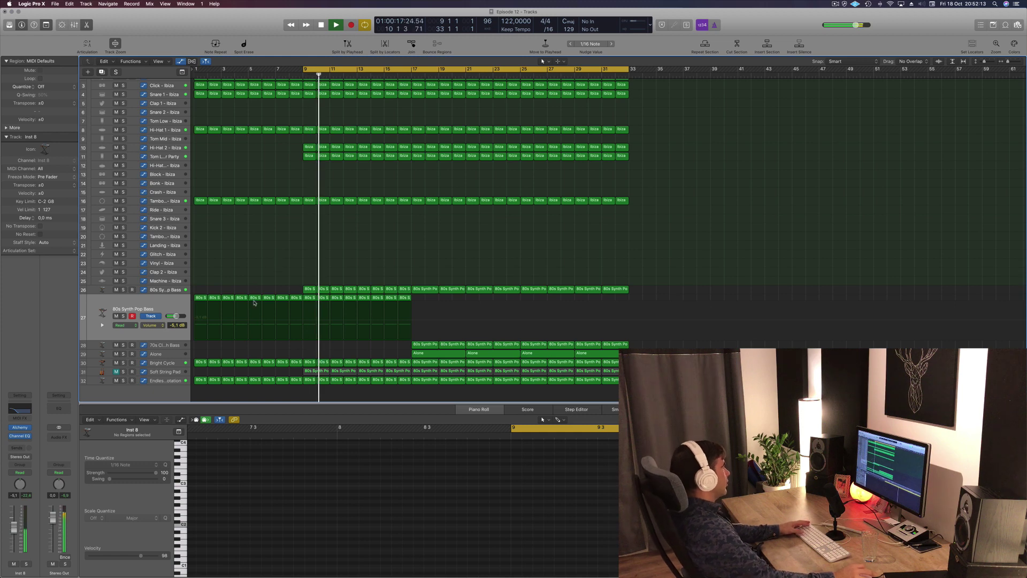
click(298, 290)
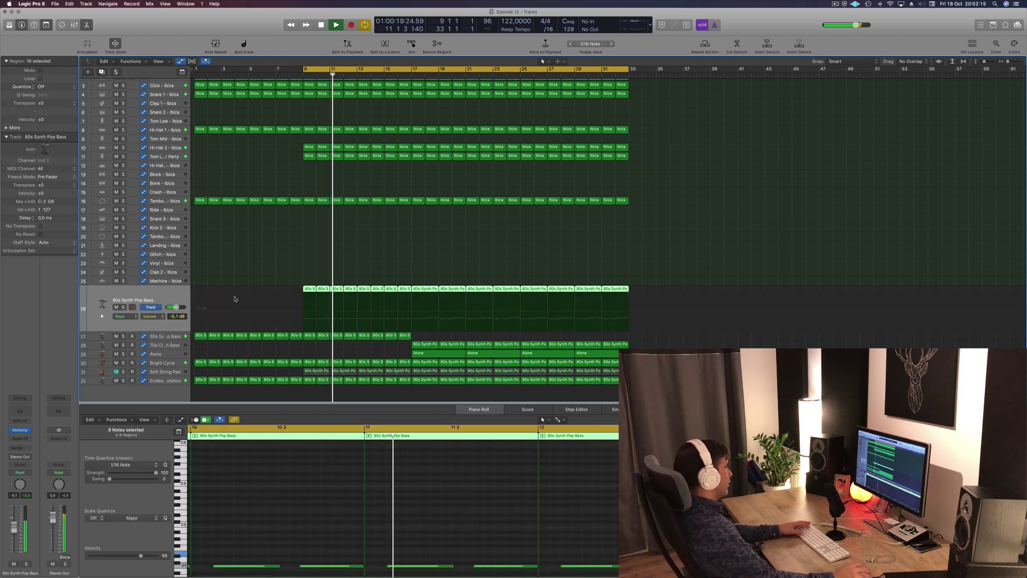
click(303, 252)
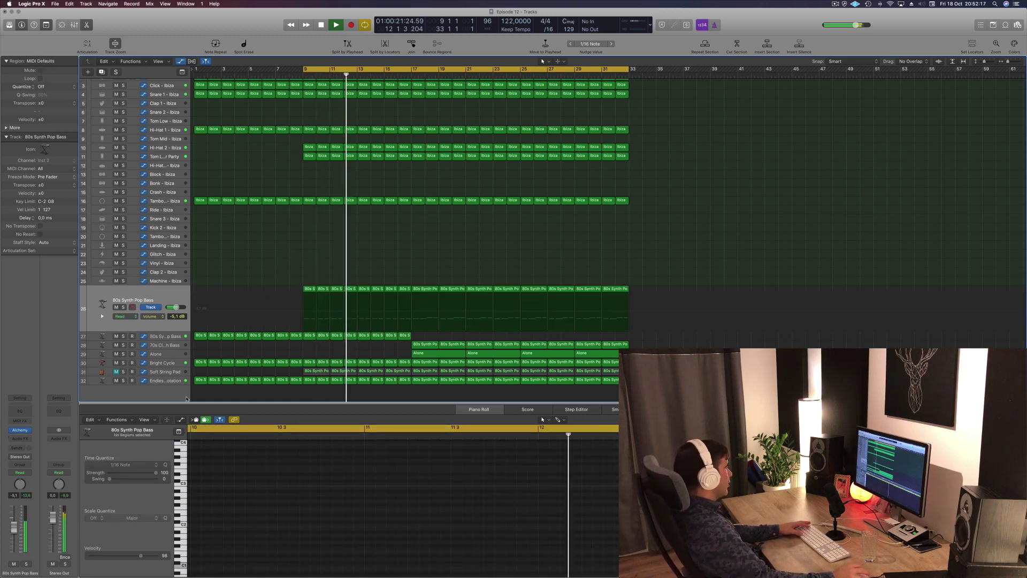
click(166, 373)
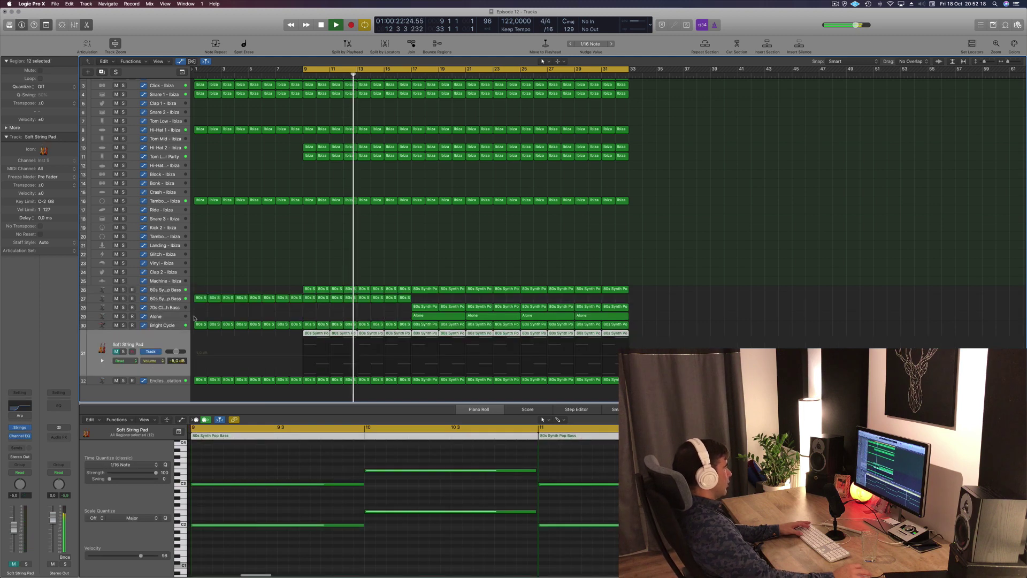
click(124, 347)
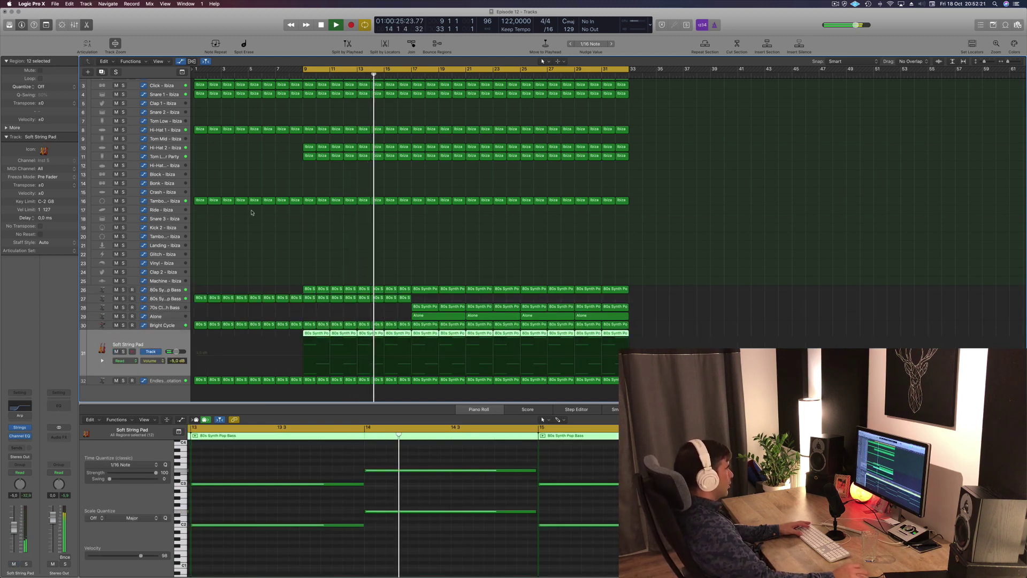
key(space)
key(space)
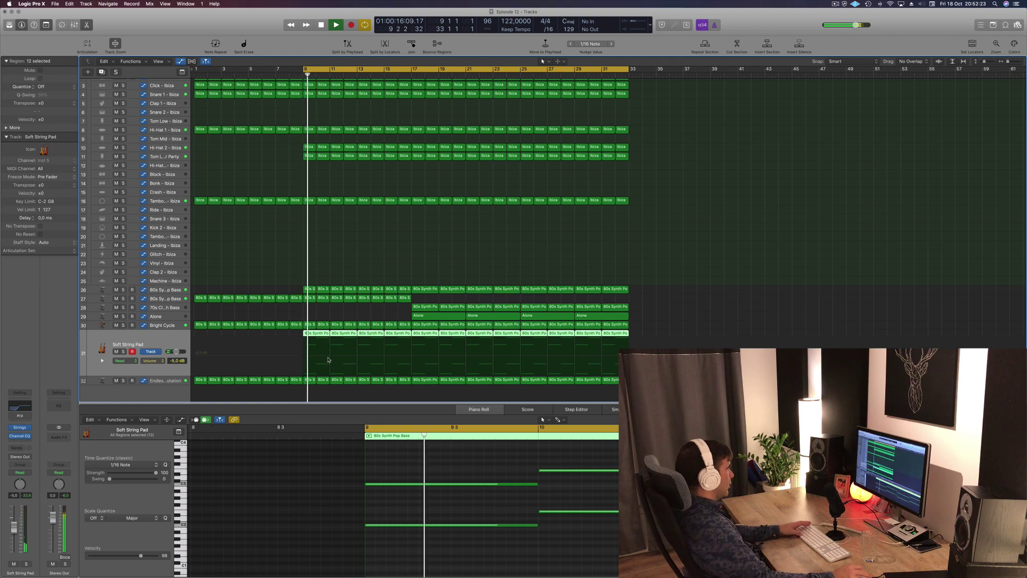
Step: Split the first Soft String Pad region at bar 10 and delete the track's material from bar 10 through bar 16
key(space)
super+double_click(317, 334)
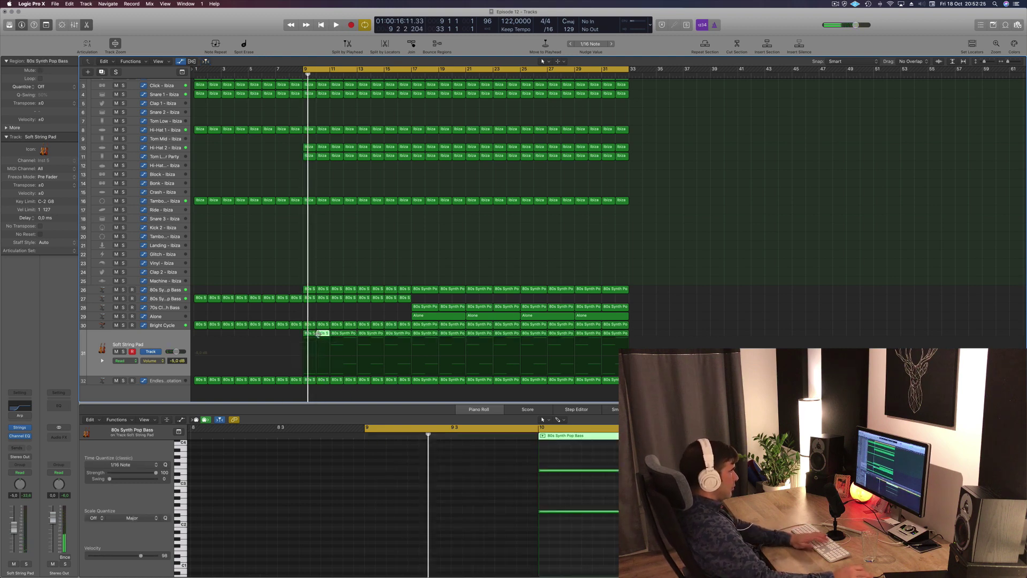
key(Delete)
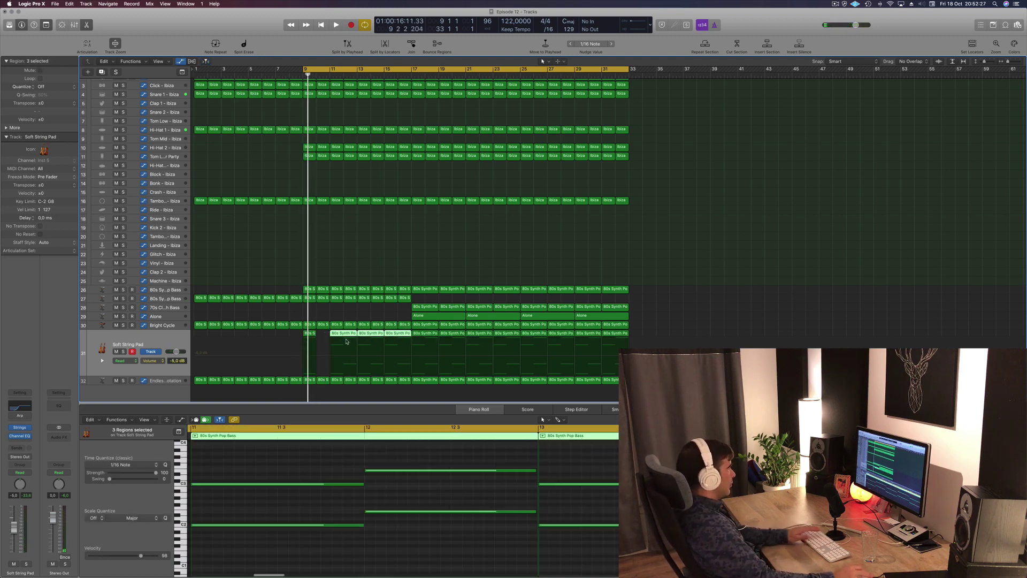
key(Delete)
Step: Repeat the one-bar Soft String Pad region from bar 9 through bars 10 to 16 and play the result
click(307, 334)
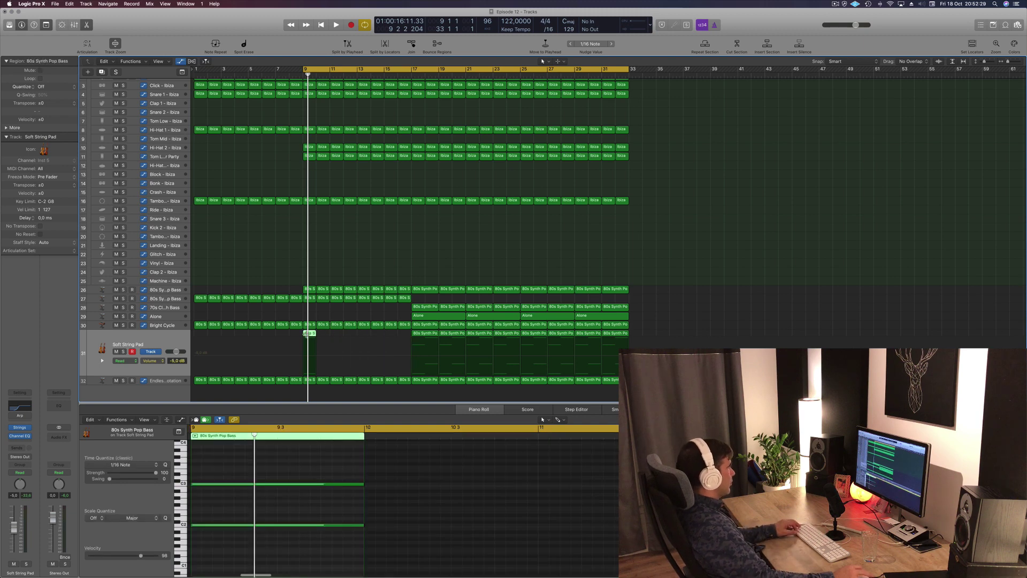
drag(308, 336, 408, 335)
key(space)
click(347, 266)
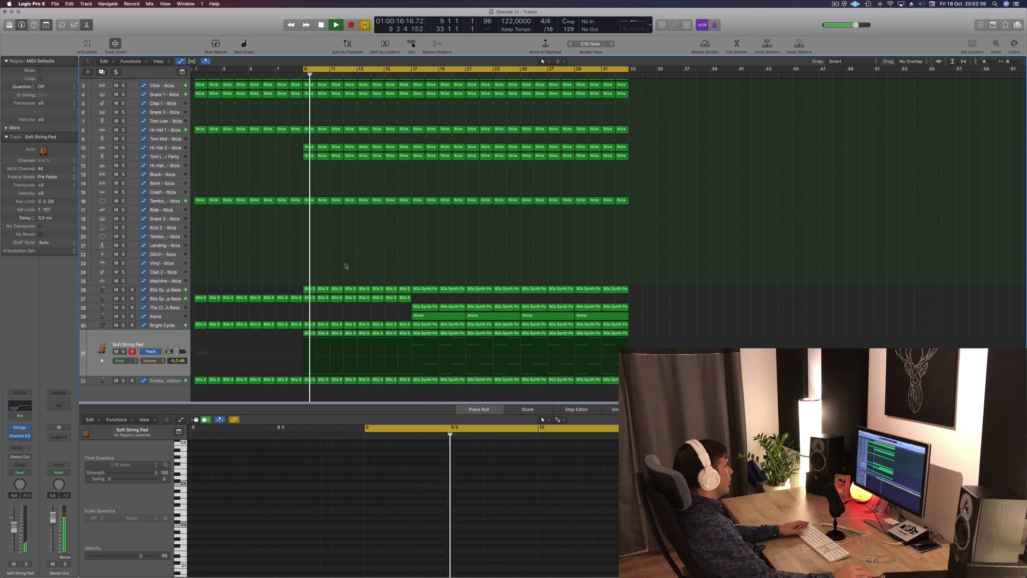
click(152, 351)
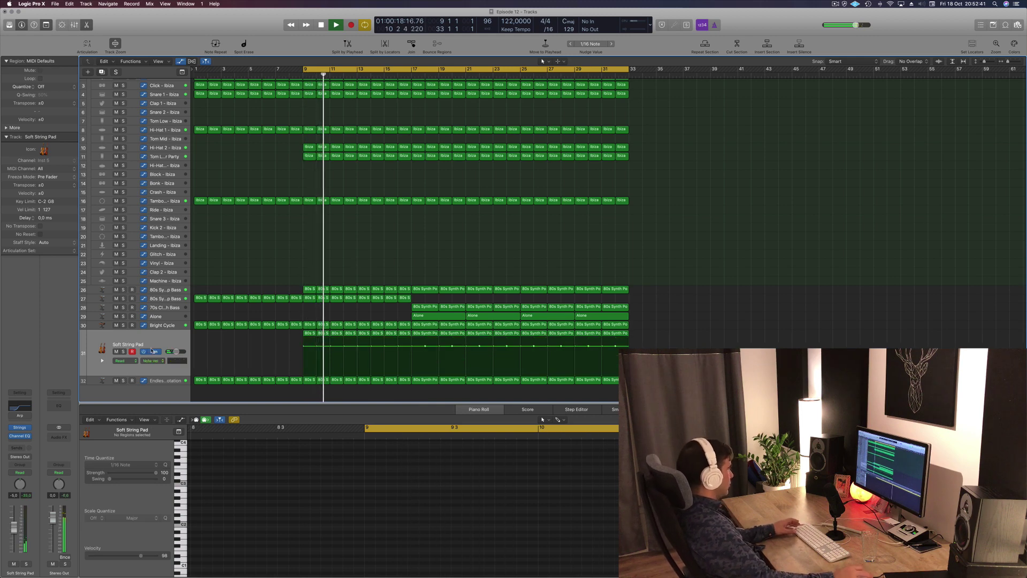
click(151, 352)
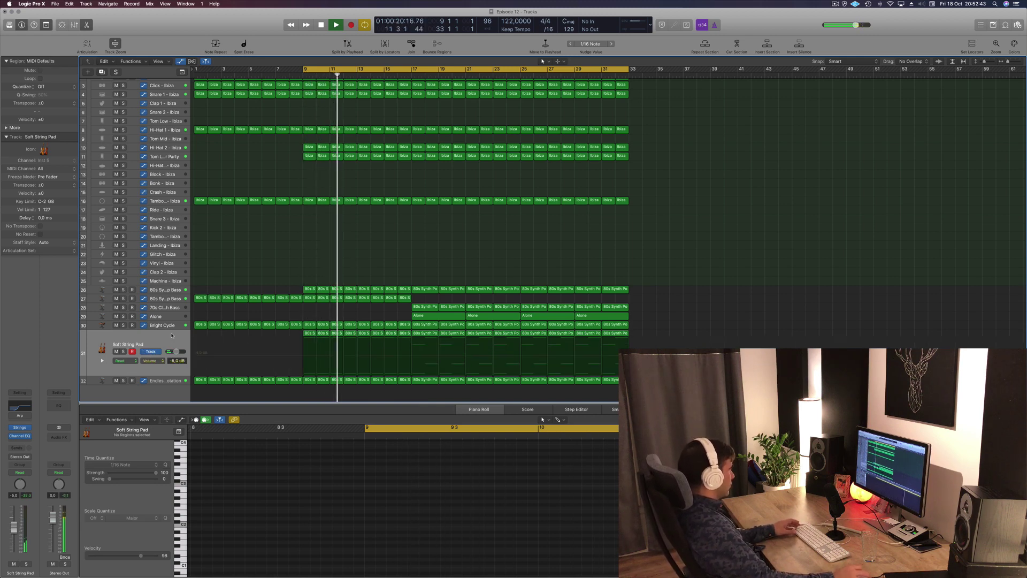
click(167, 339)
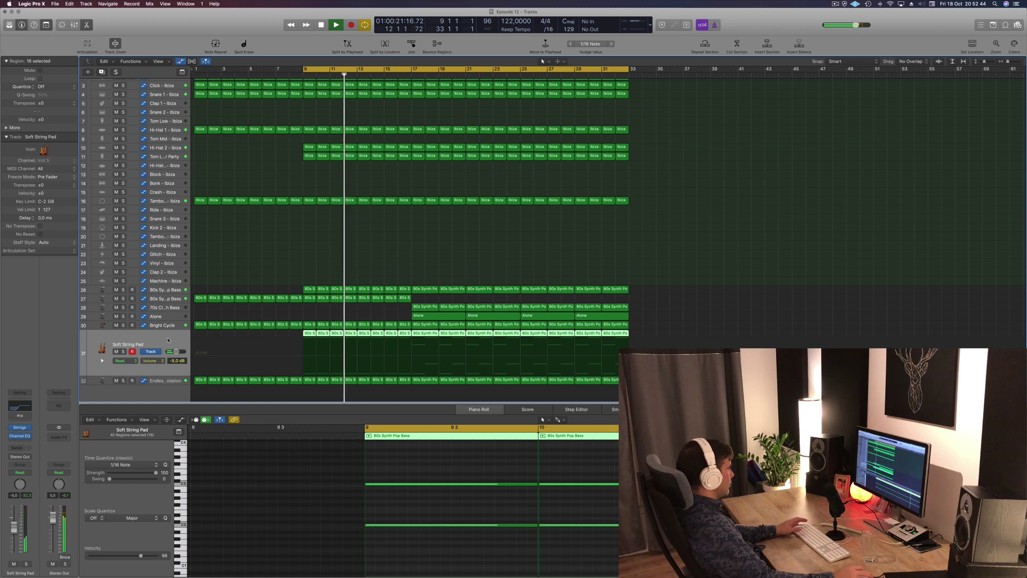
click(280, 246)
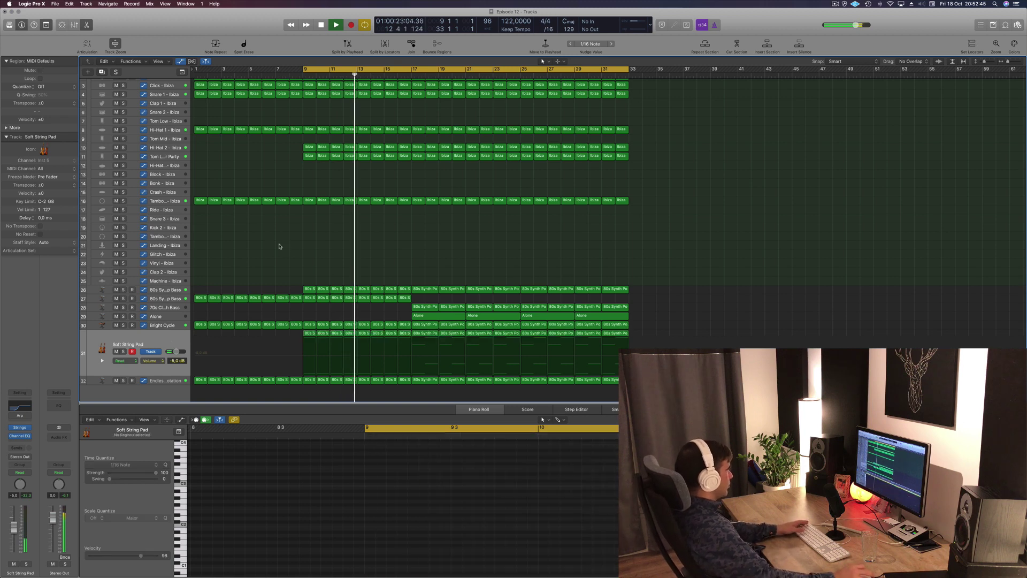
Step: Delete all drum regions except the kick between bars 17 and 20, and play from just before bar 17
click(155, 324)
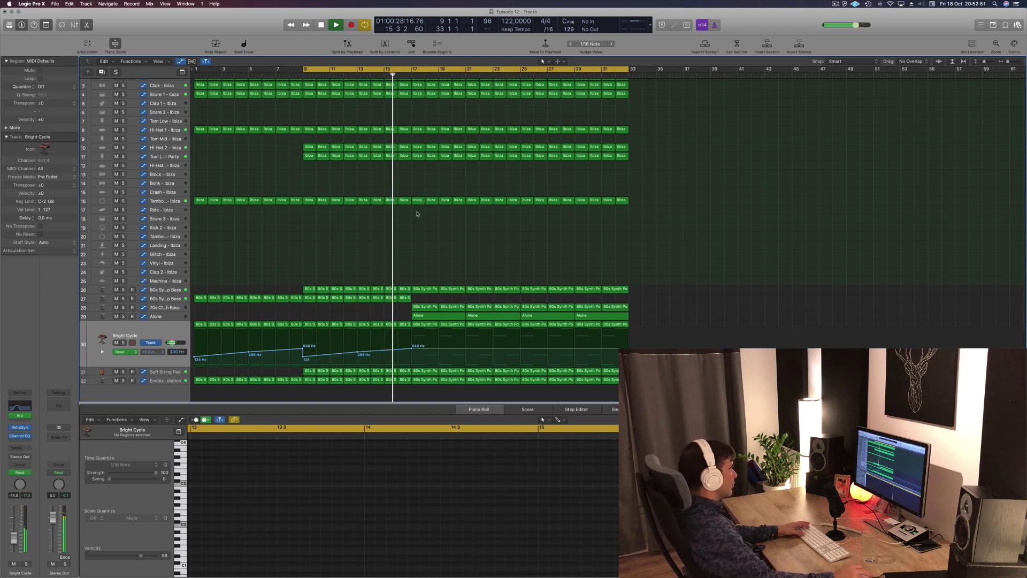
drag(417, 214, 464, 83)
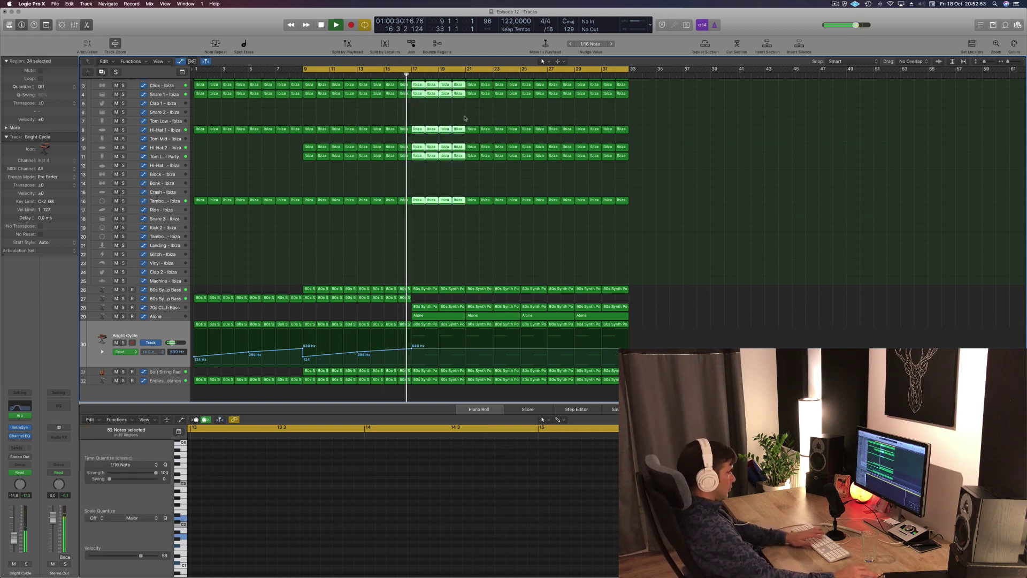
key(Delete)
scroll(471, 220, up, 2)
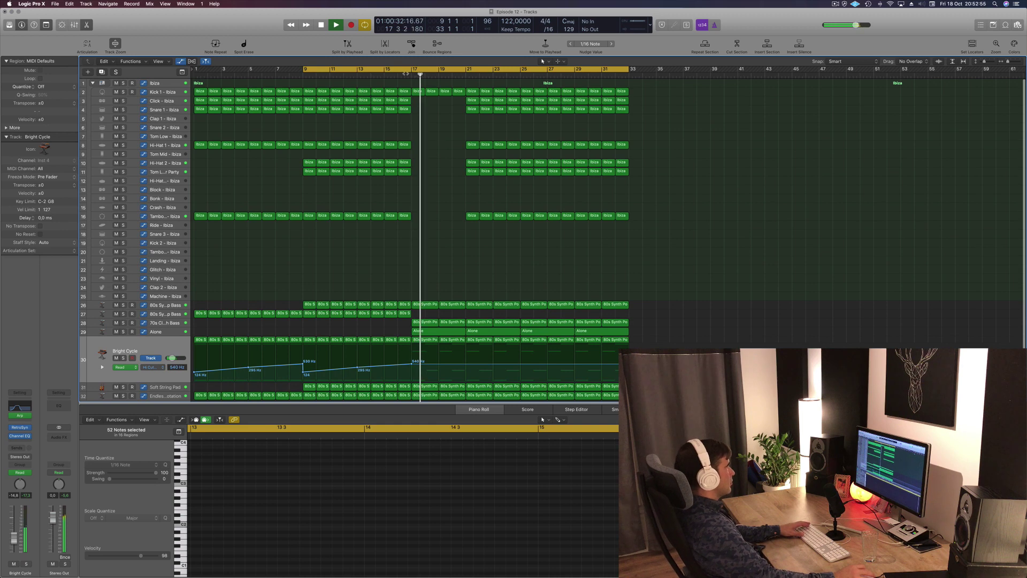
click(406, 73)
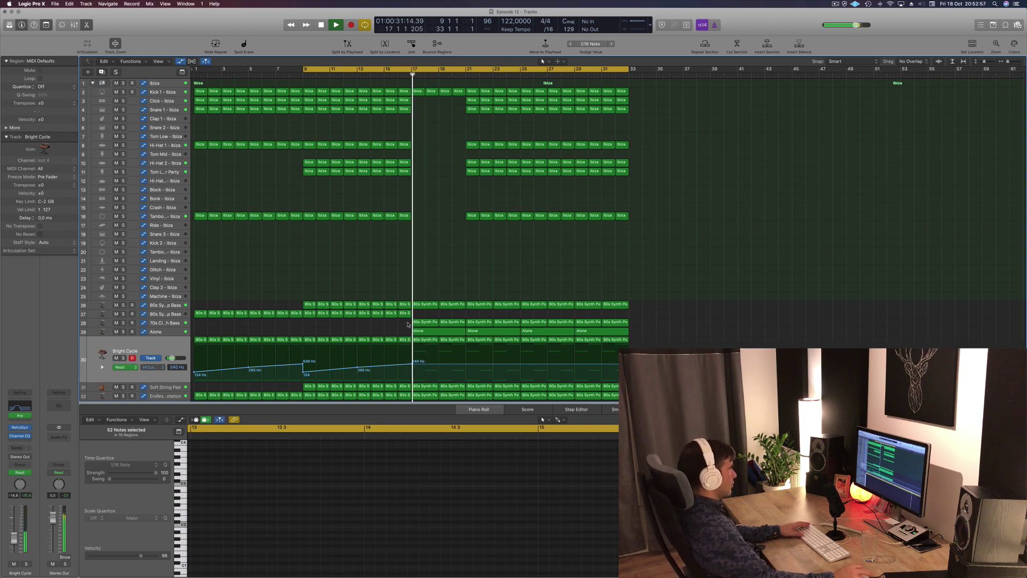
Step: Delete the 70s bass regions and the upper 80s Synth Pop Bass track's regions in bars 17 to 20
drag(437, 324, 420, 323)
key(Delete)
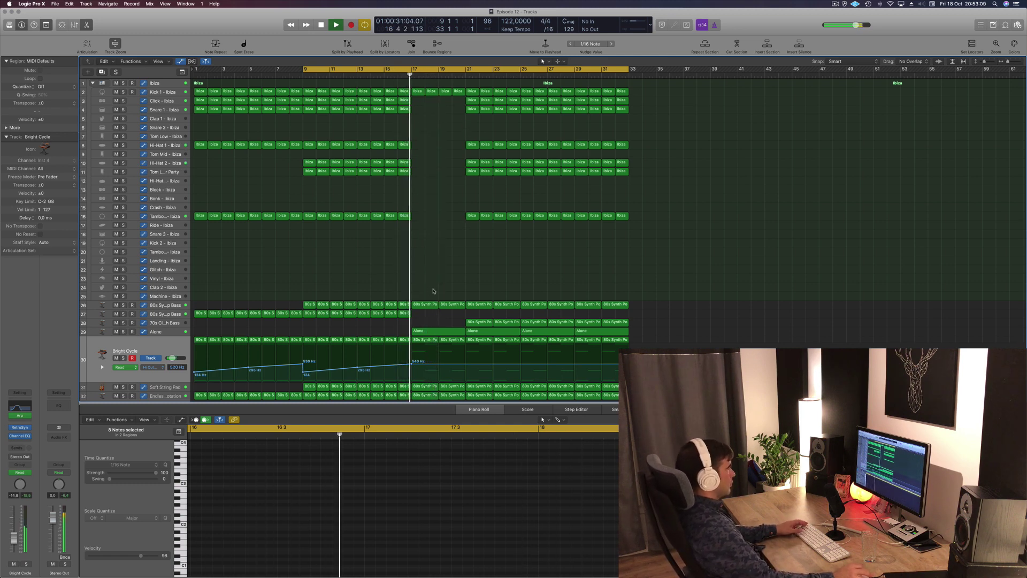
key(Delete)
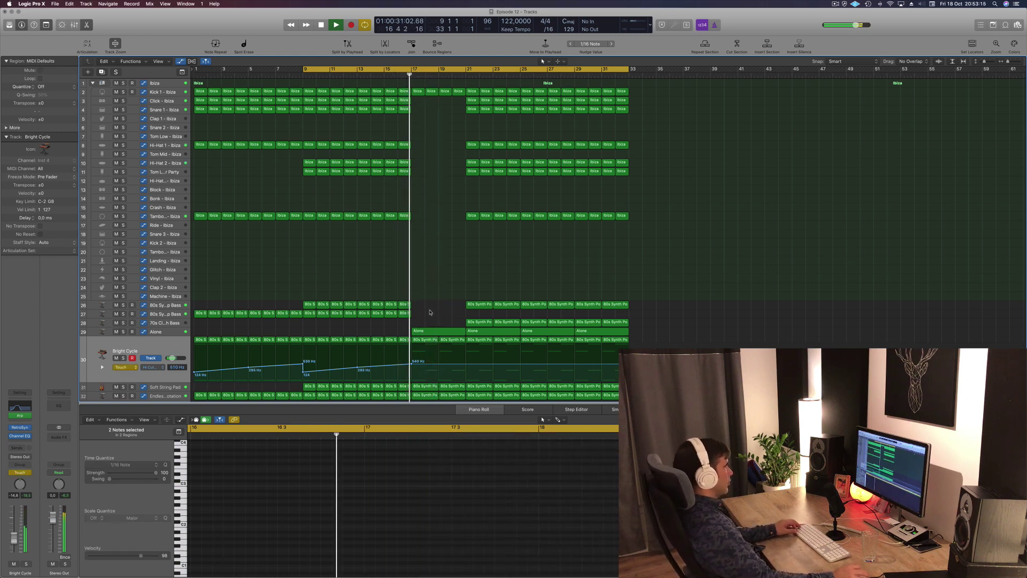
Step: Copy two 80s Synth Pop Bass regions onto the lower 80s Synth Pop Bass track in bars 17 to 20
click(428, 330)
click(471, 322)
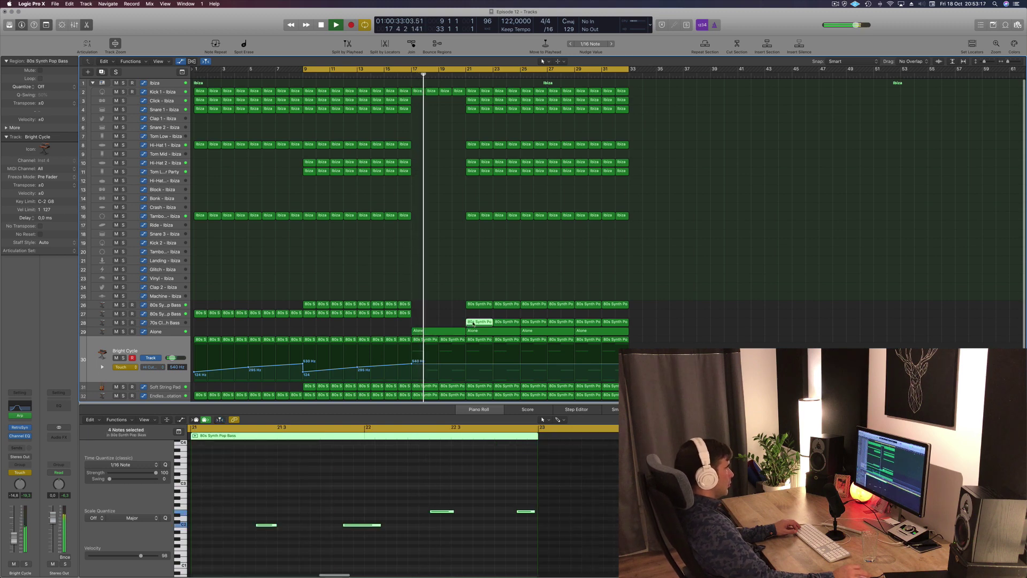
drag(479, 303, 456, 321)
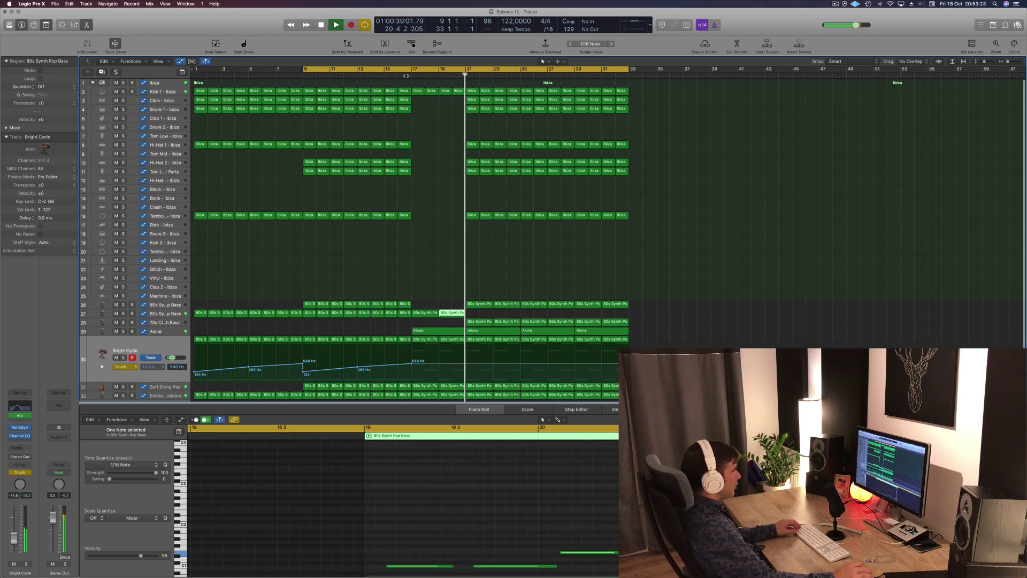
click(414, 240)
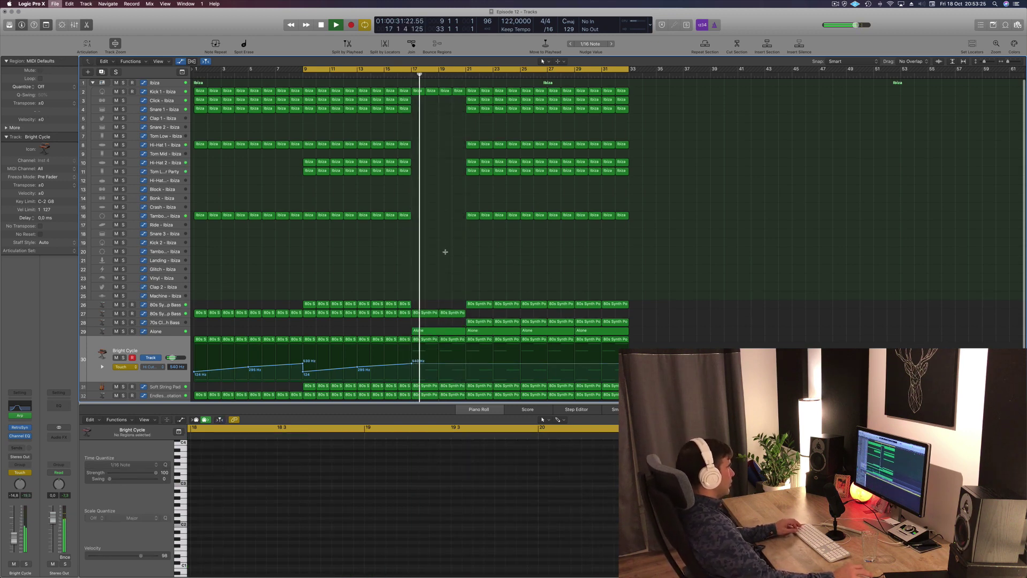
Step: Set Bright Cycle's automation mode to Read and delete all drum regions except the kick in bars 21 to 24
click(124, 367)
click(121, 361)
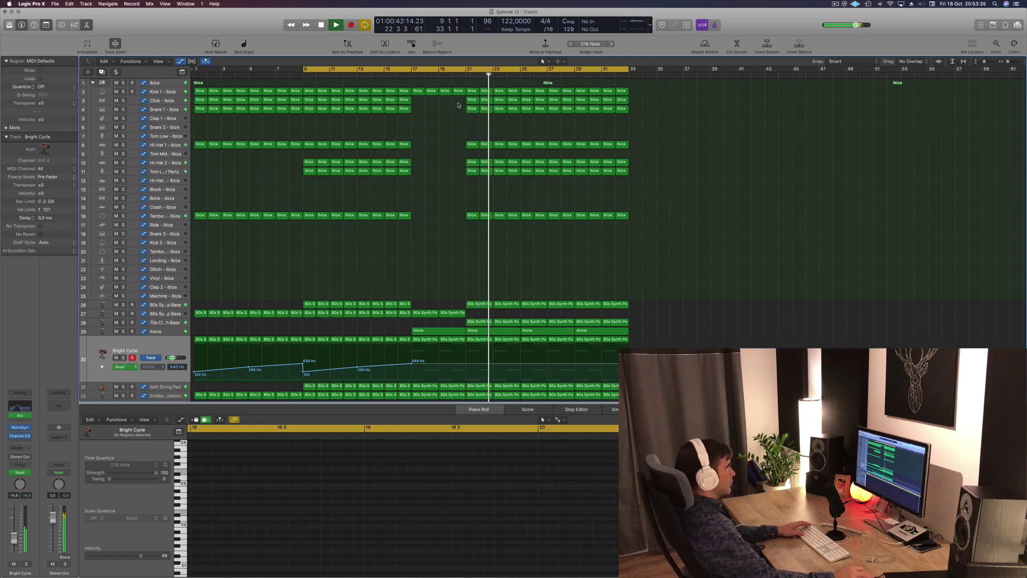
drag(458, 105, 508, 217)
key(Delete)
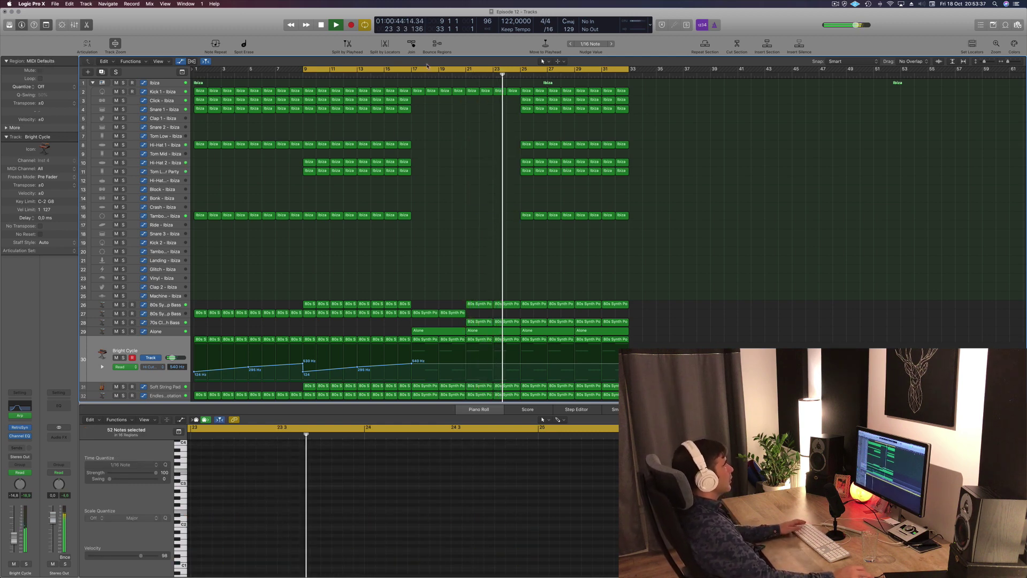
click(415, 67)
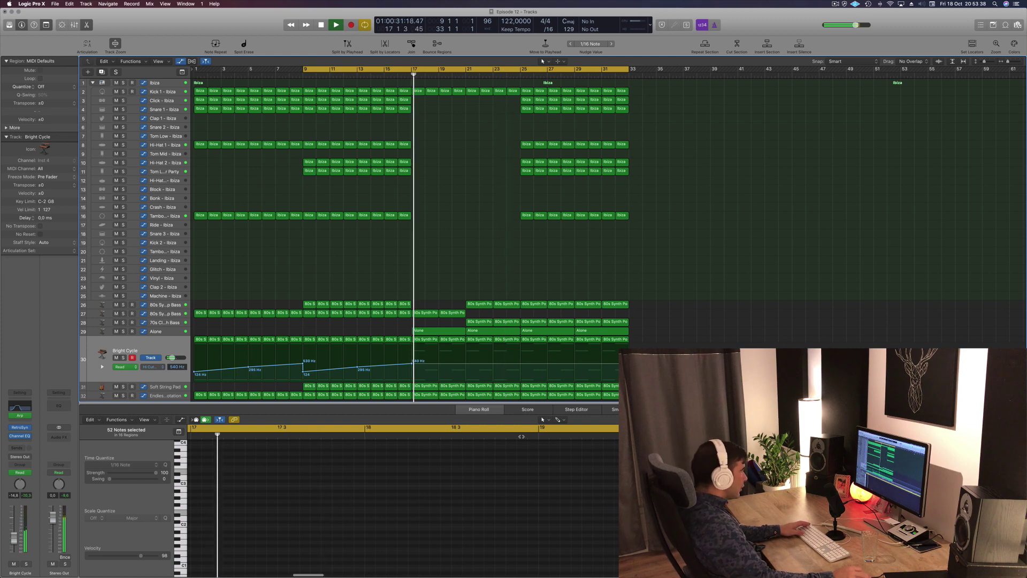
Step: Add High Cut automation points on Bright Cycle at bars 21 and 25, lowering the bar 21 point to about 235 Hz
click(521, 364)
drag(467, 364, 466, 369)
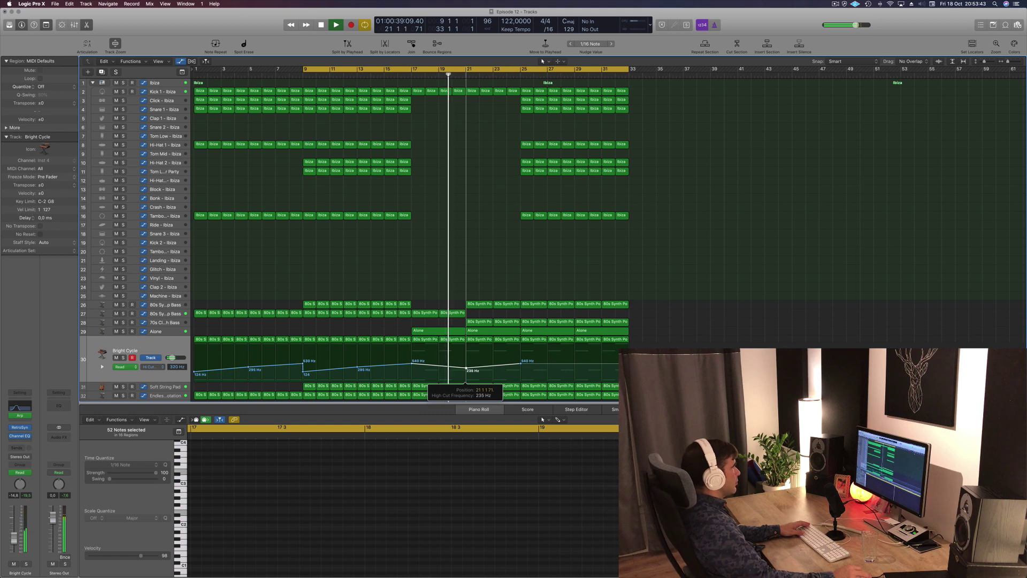
click(434, 245)
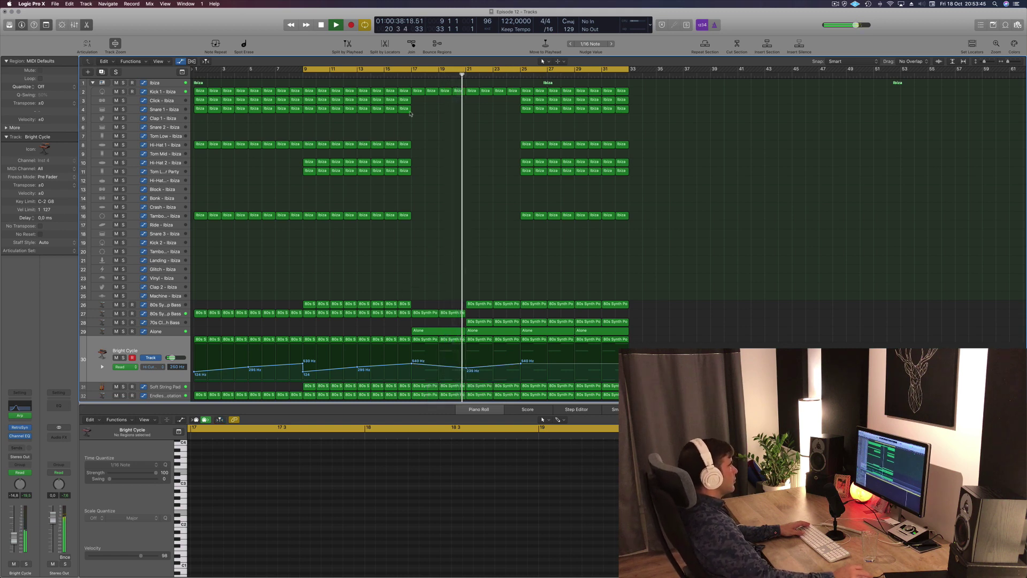
click(405, 74)
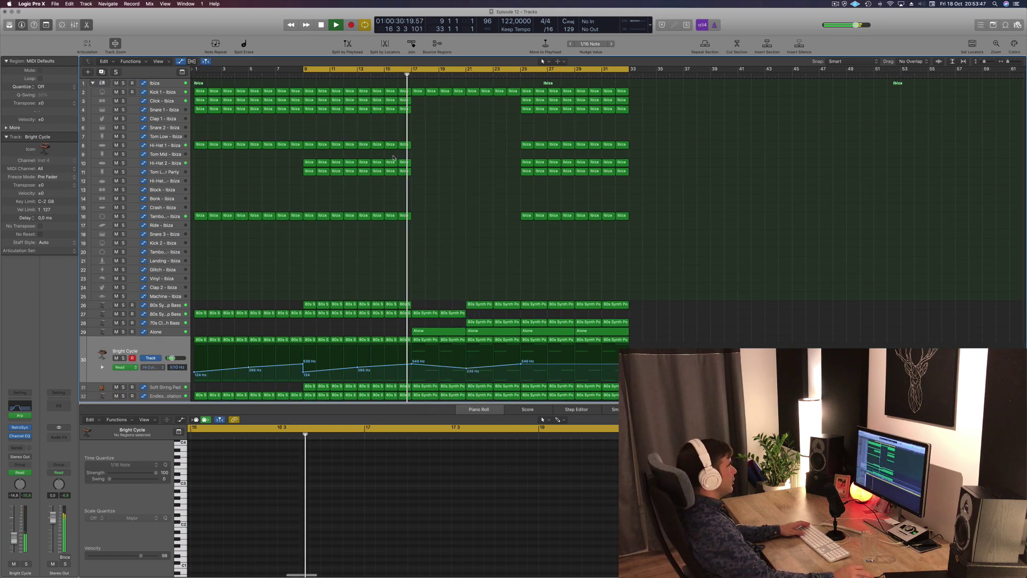
Step: Delete the Endless Rotation and Soft String Pad regions between bars 17 and 24
scroll(417, 321, down, 2)
drag(423, 394, 454, 388)
key(Delete)
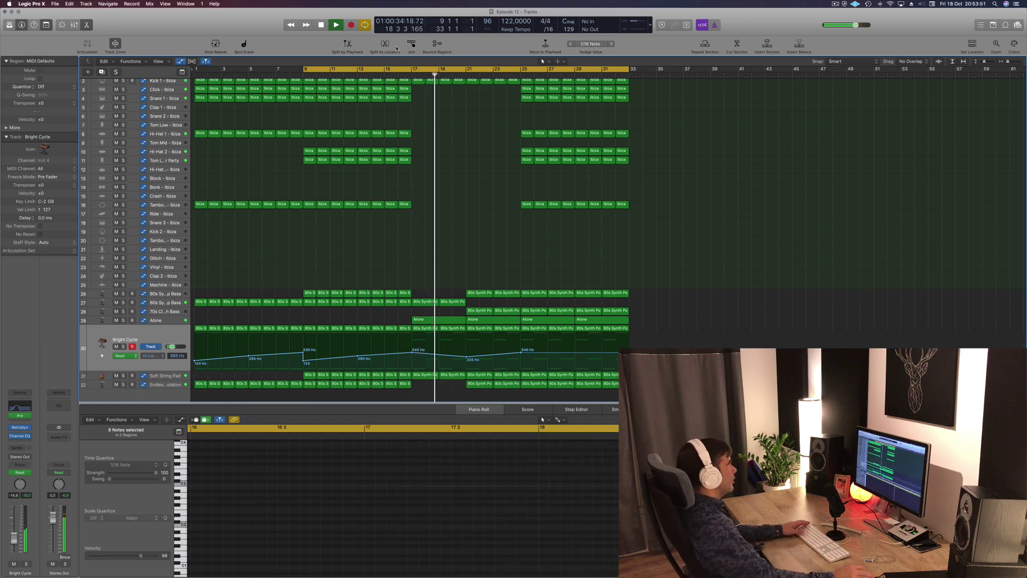
click(405, 72)
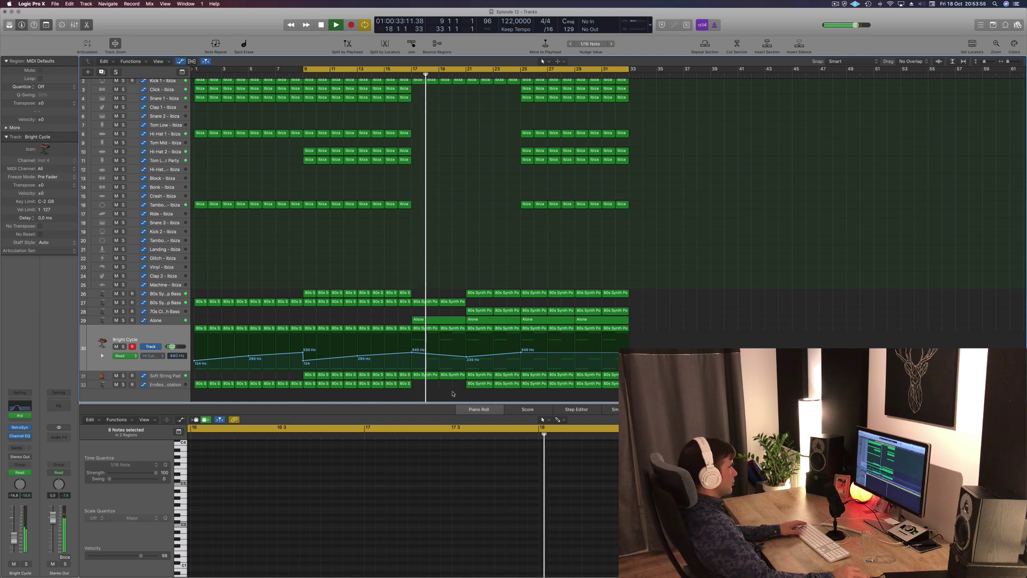
drag(457, 393, 515, 388)
key(Delete)
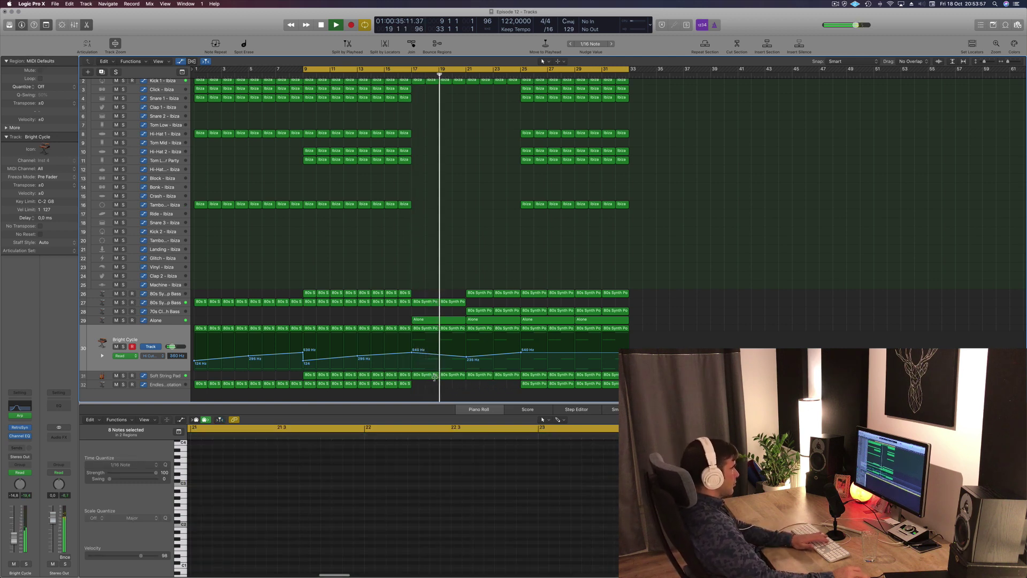
drag(426, 381, 498, 377)
key(Delete)
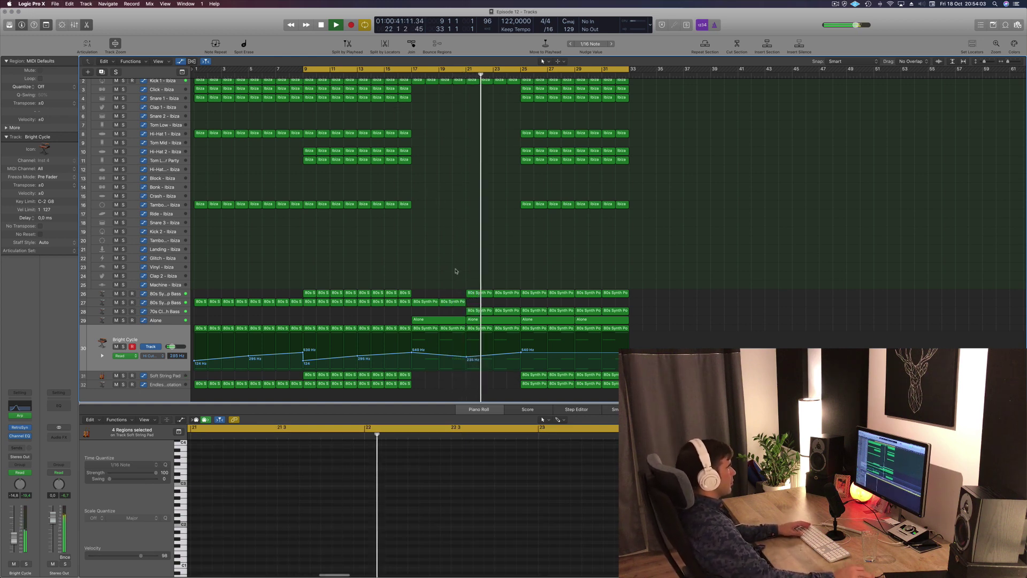
Step: Replace the upper 80s Synth Pop Bass regions in bars 21 to 24 with copies of the lower track's bars 17 to 20 regions on that lower track
drag(465, 277, 506, 296)
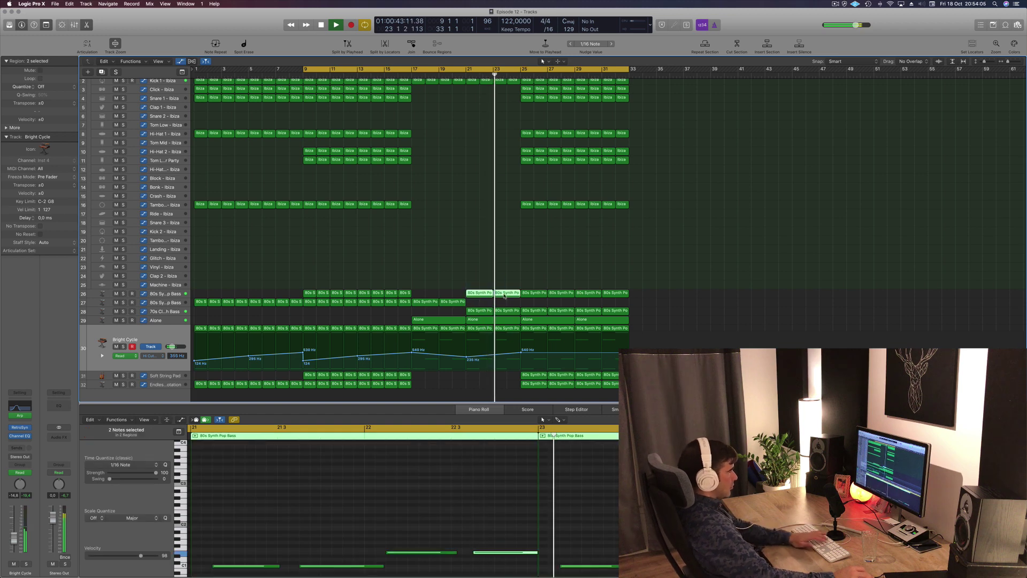
key(Delete)
click(453, 302)
shift+click(426, 303)
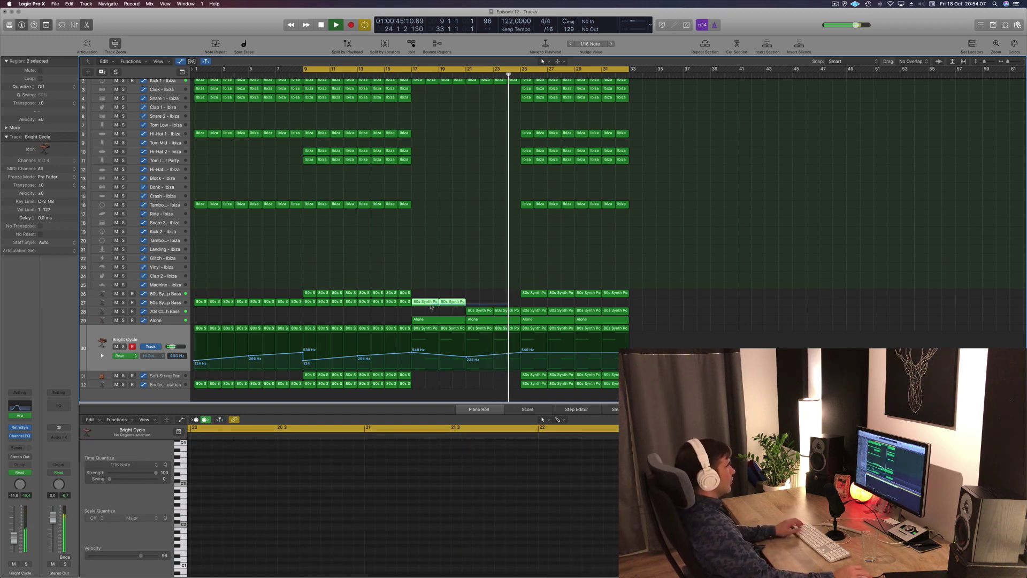
drag(426, 302, 481, 306)
click(410, 77)
click(447, 162)
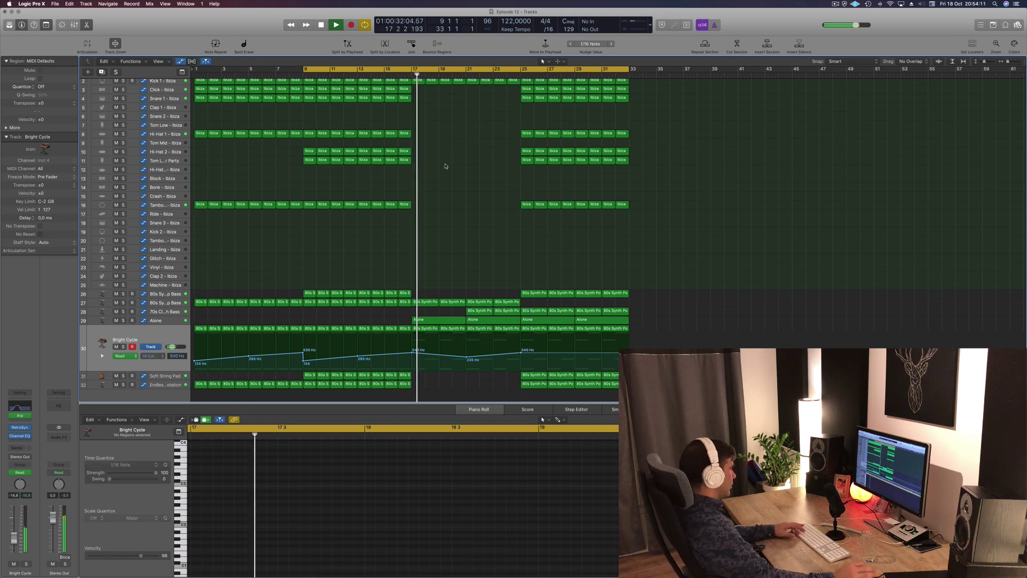
Step: Save the project and show more bars of the arrangement timeline
scroll(480, 187, down, 1)
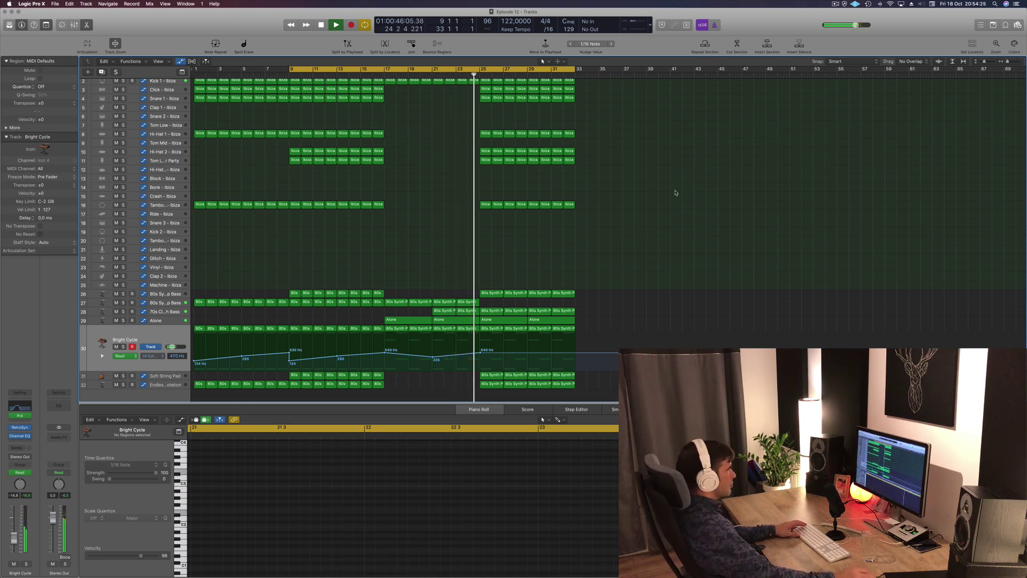
key(super+s)
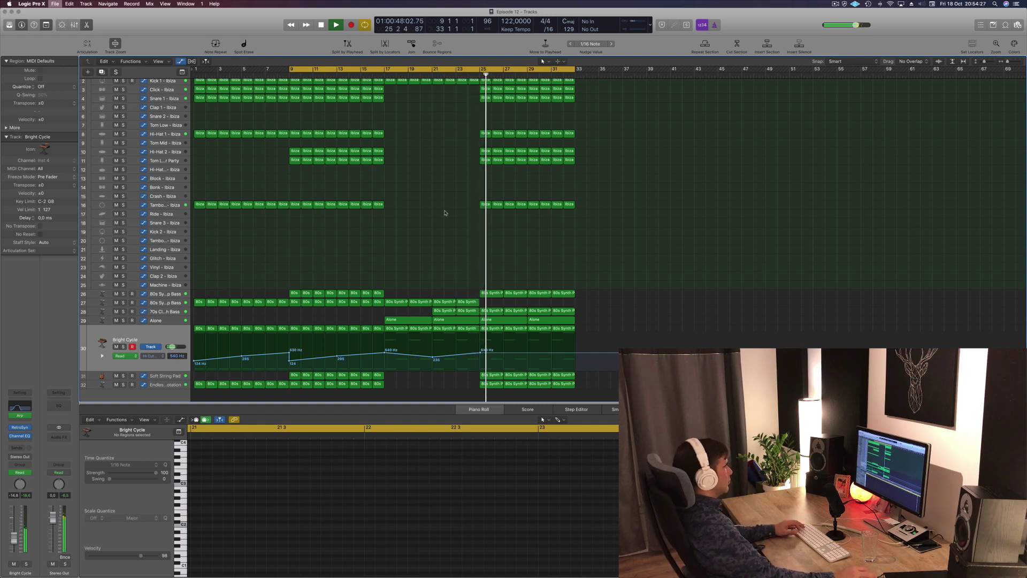
key(super+Left)
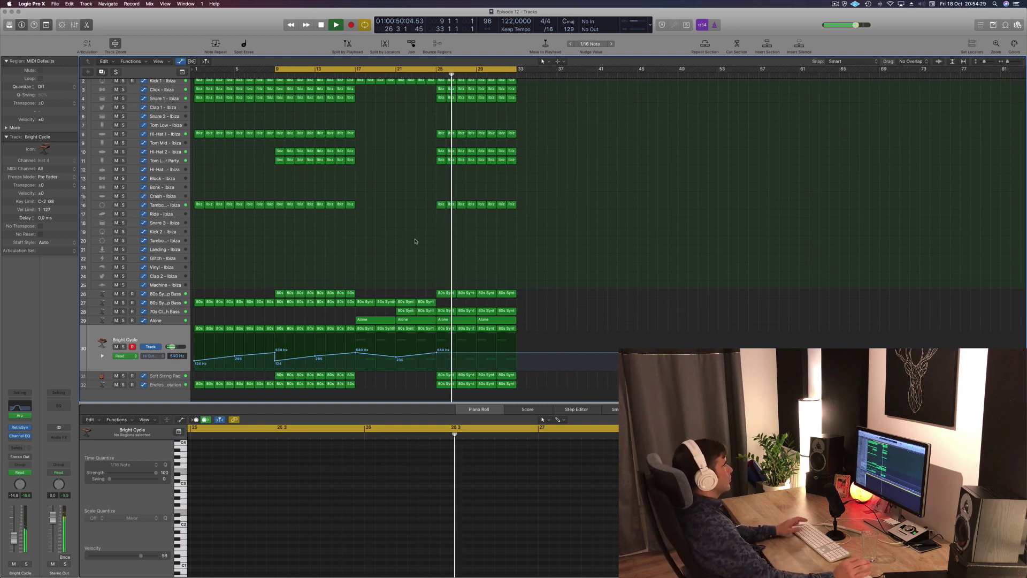